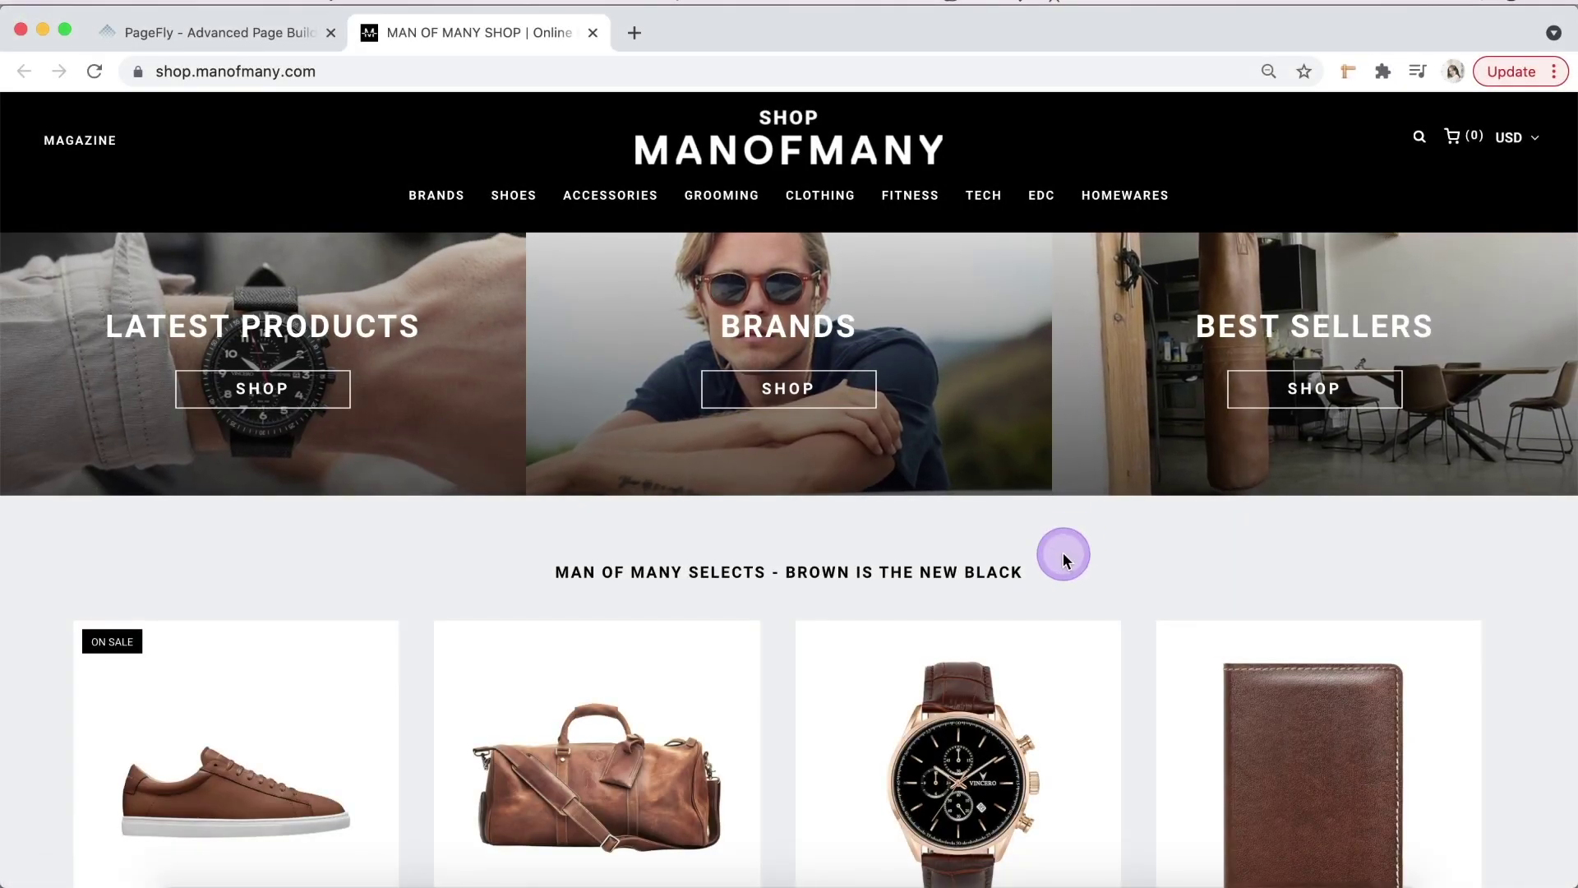
# - Inspect the Man of Many hero in DevTools at iPhone X phone size
pyautogui.press('super+alt+i')
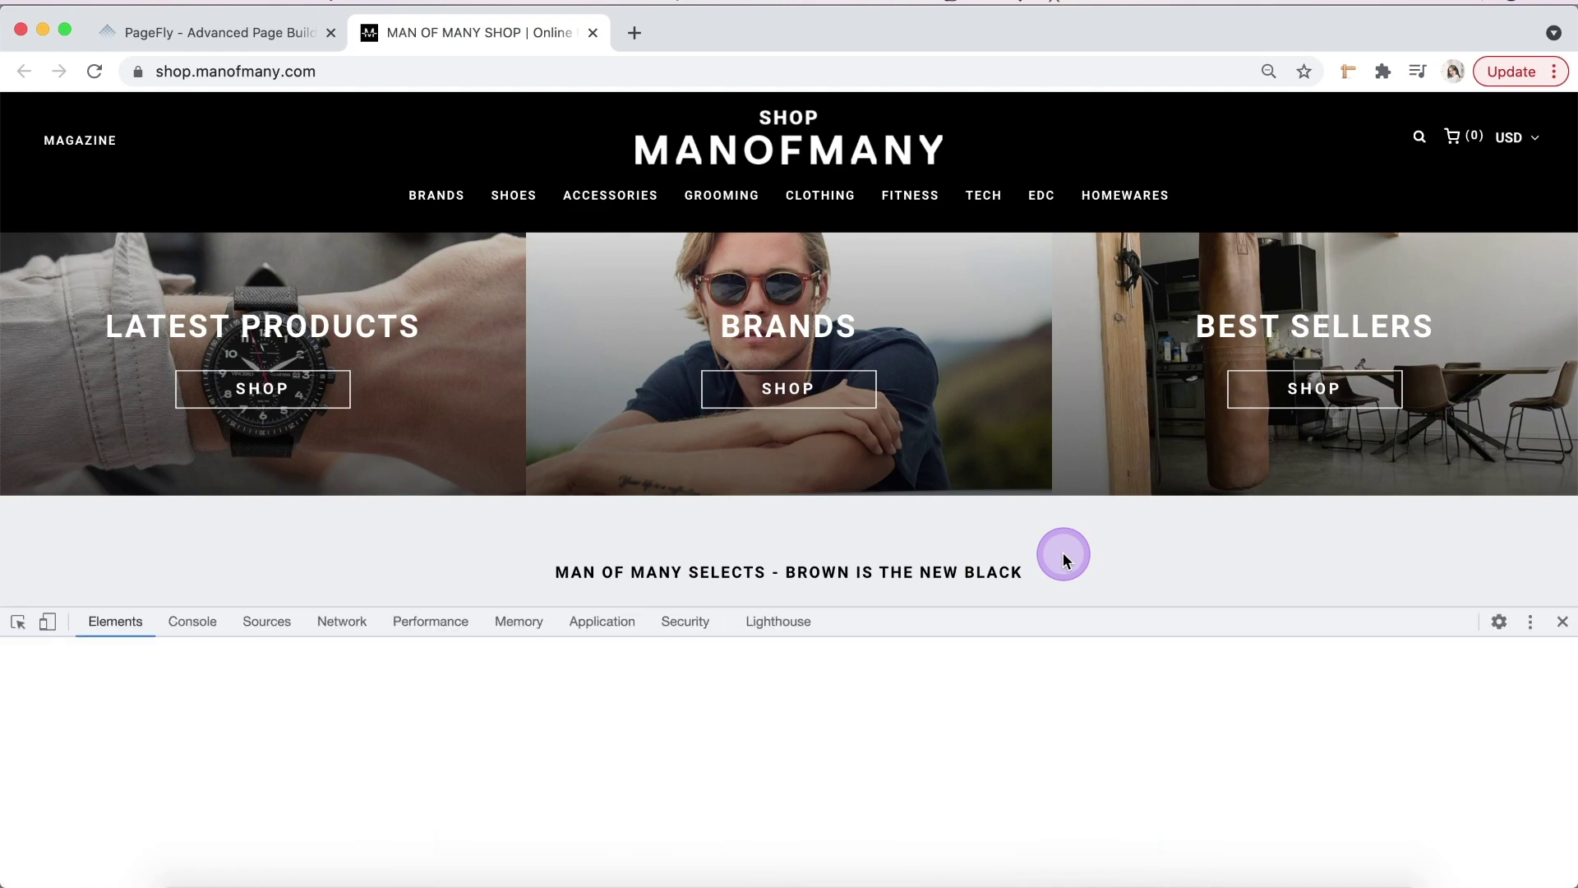
pyautogui.press('super+shift+c')
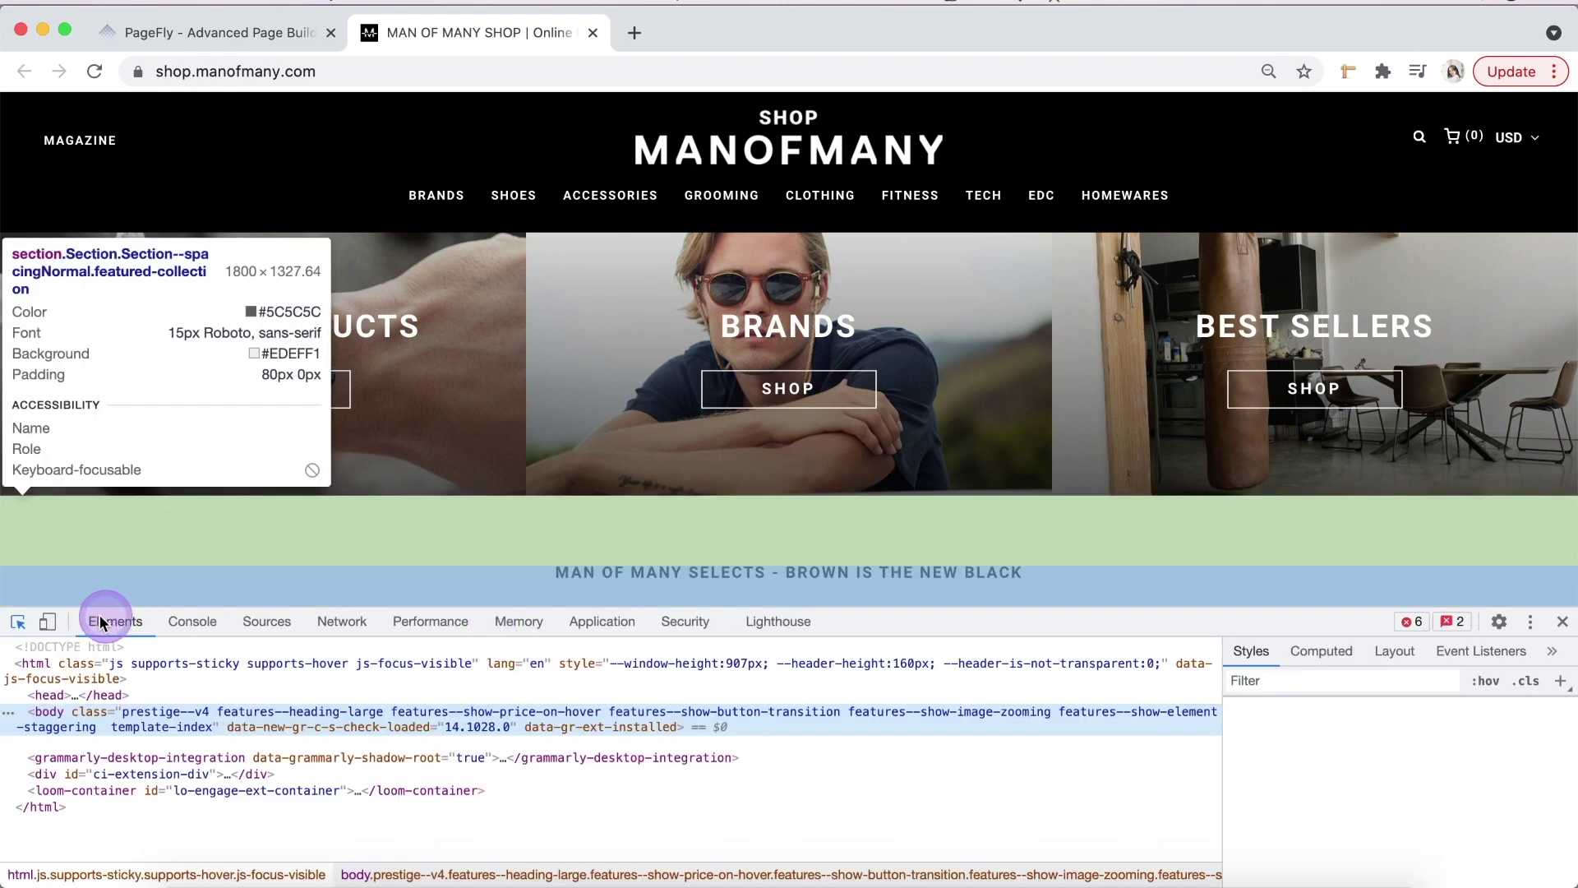
pyautogui.click(49, 622)
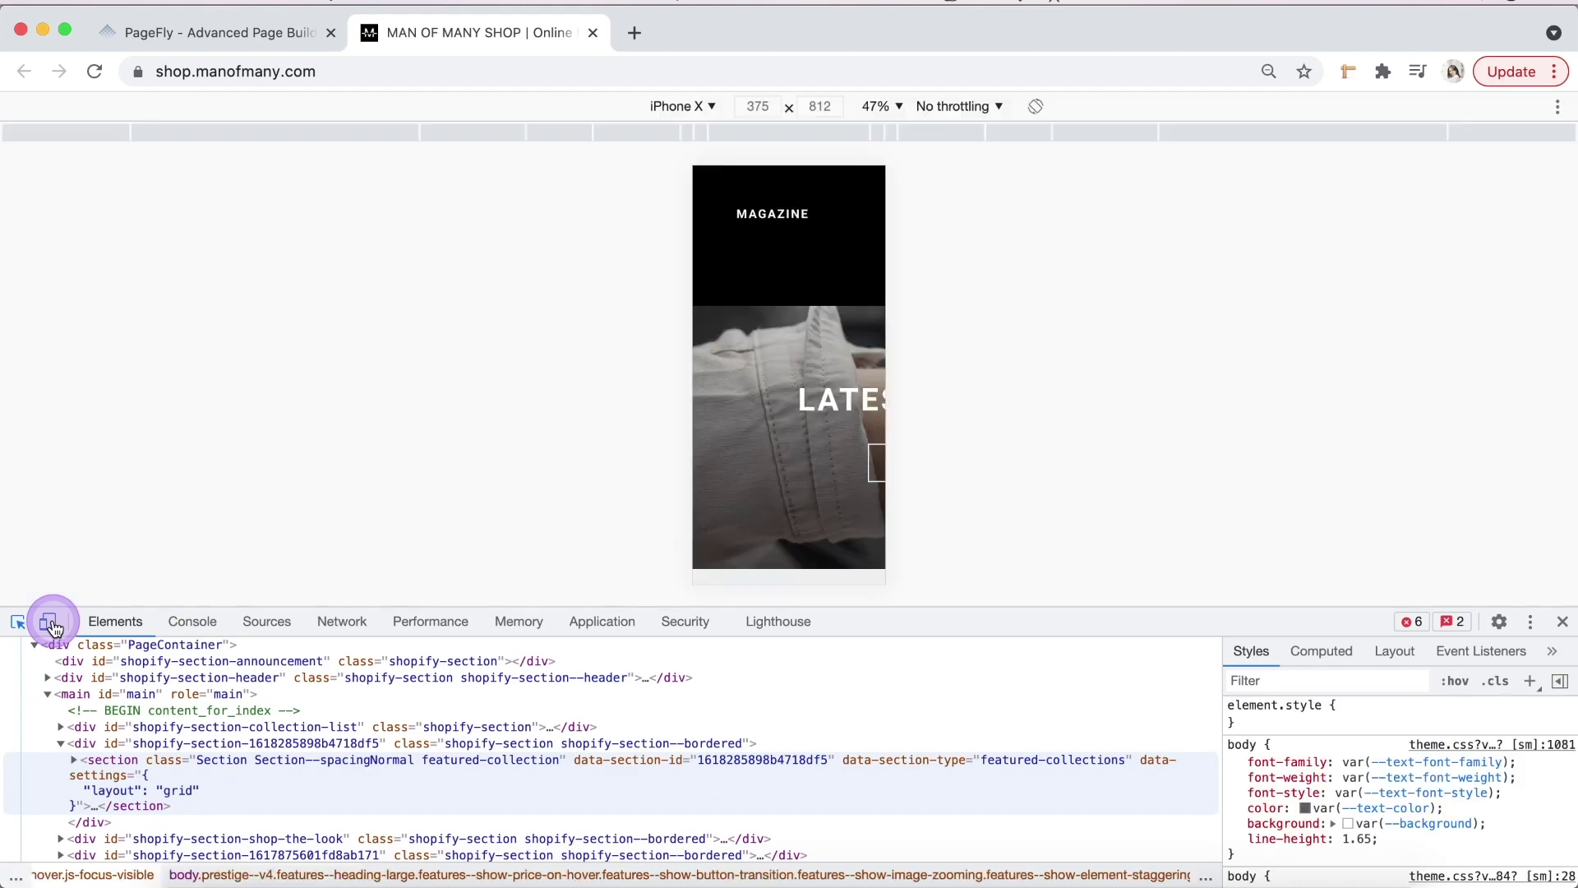
pyautogui.press('super+shift+c')
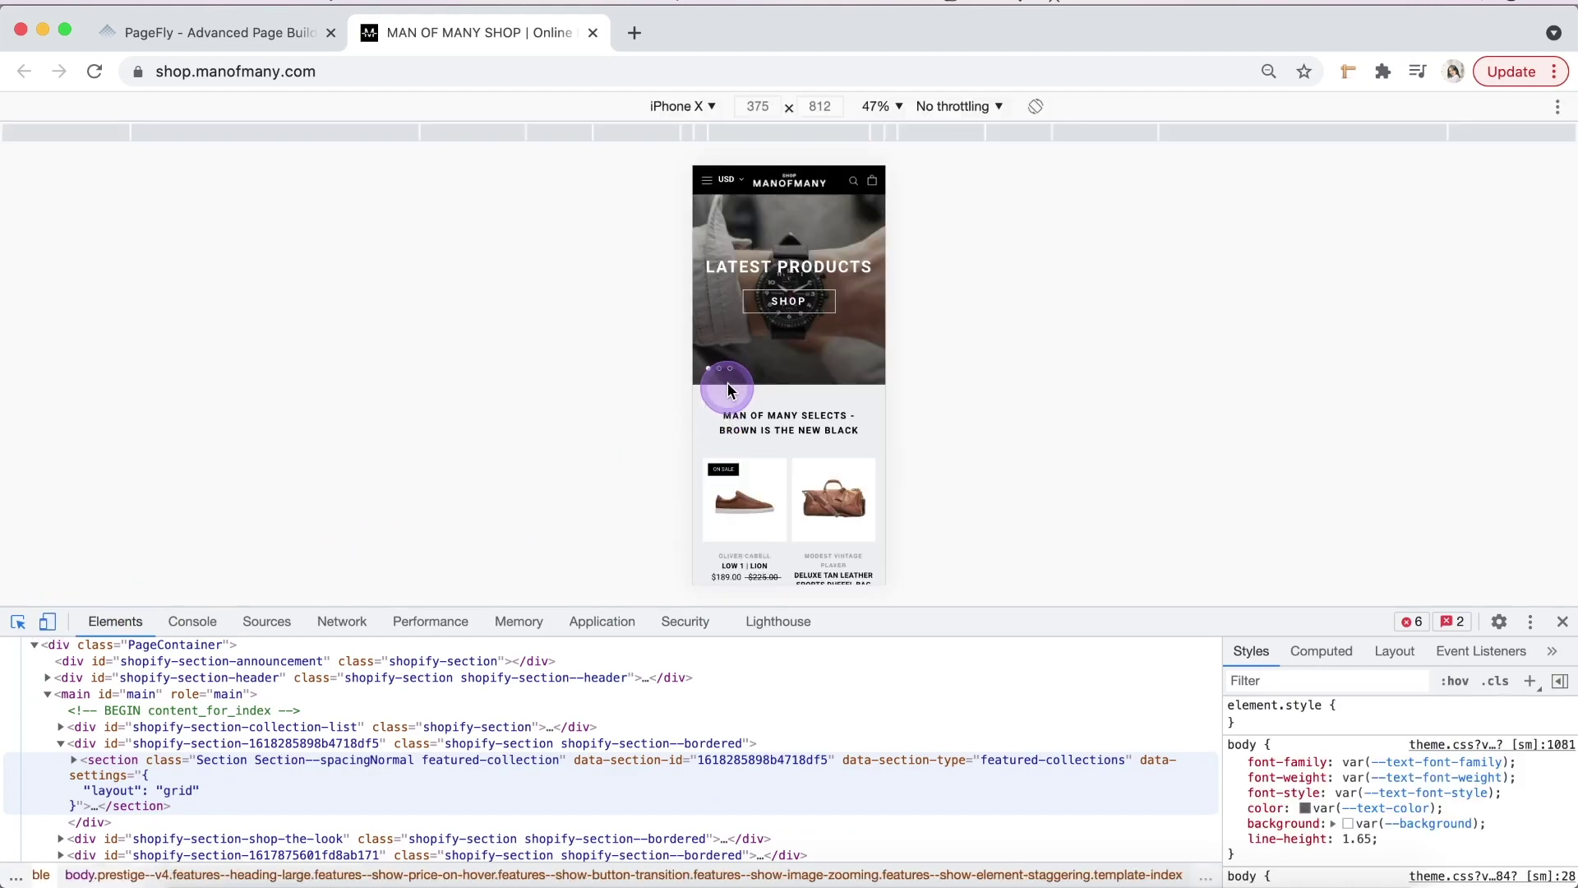
# - Inspect the carousel dots, close DevTools and show PageFly's element library
pyautogui.click(720, 369)
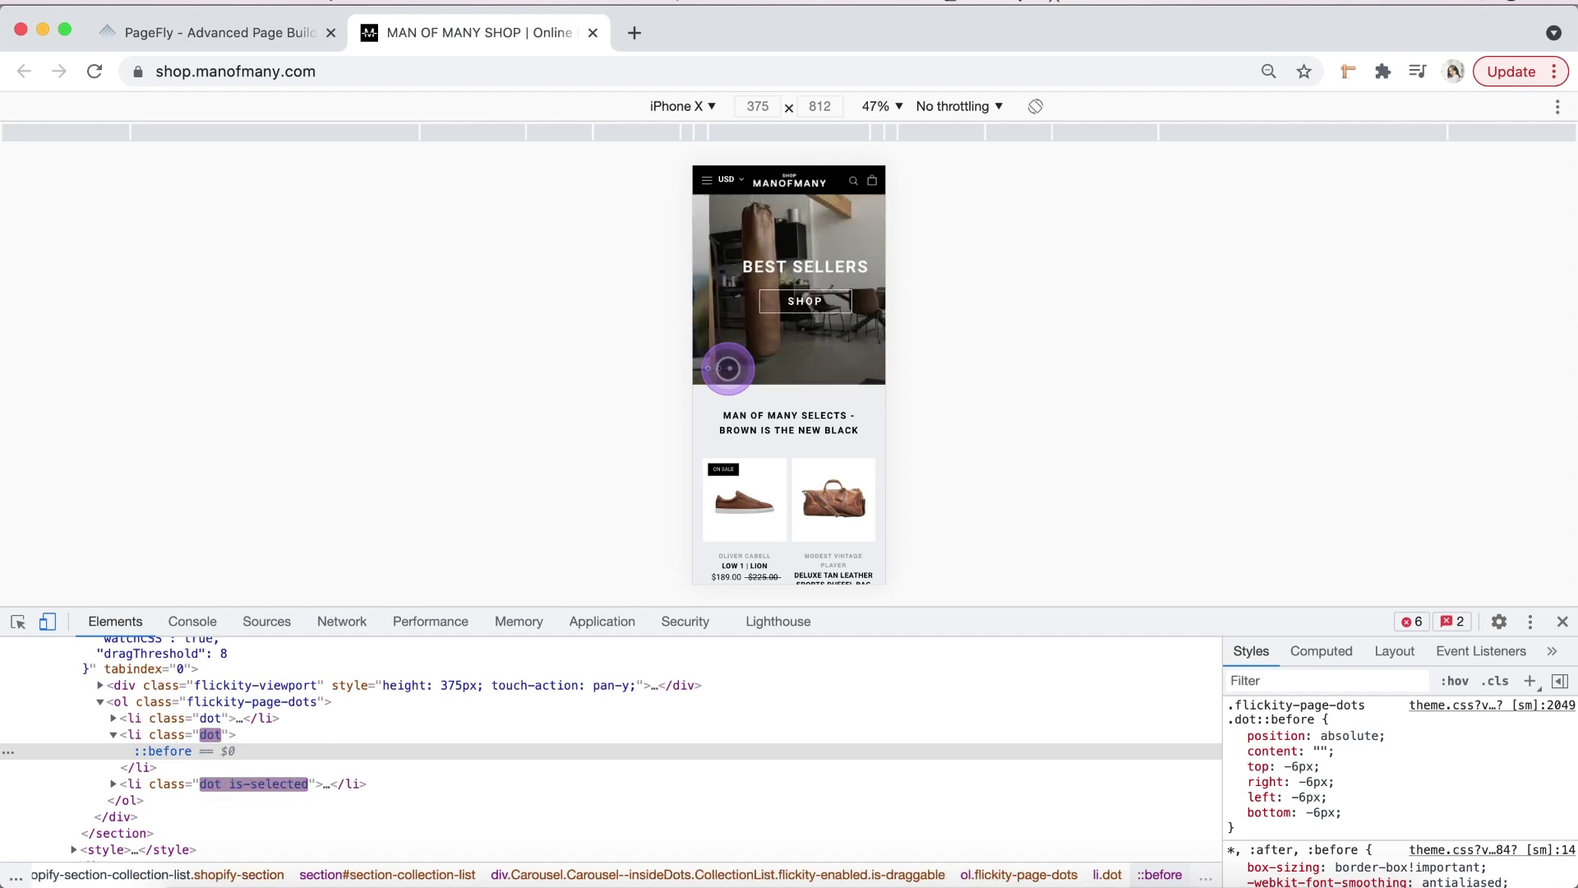
pyautogui.click(1563, 623)
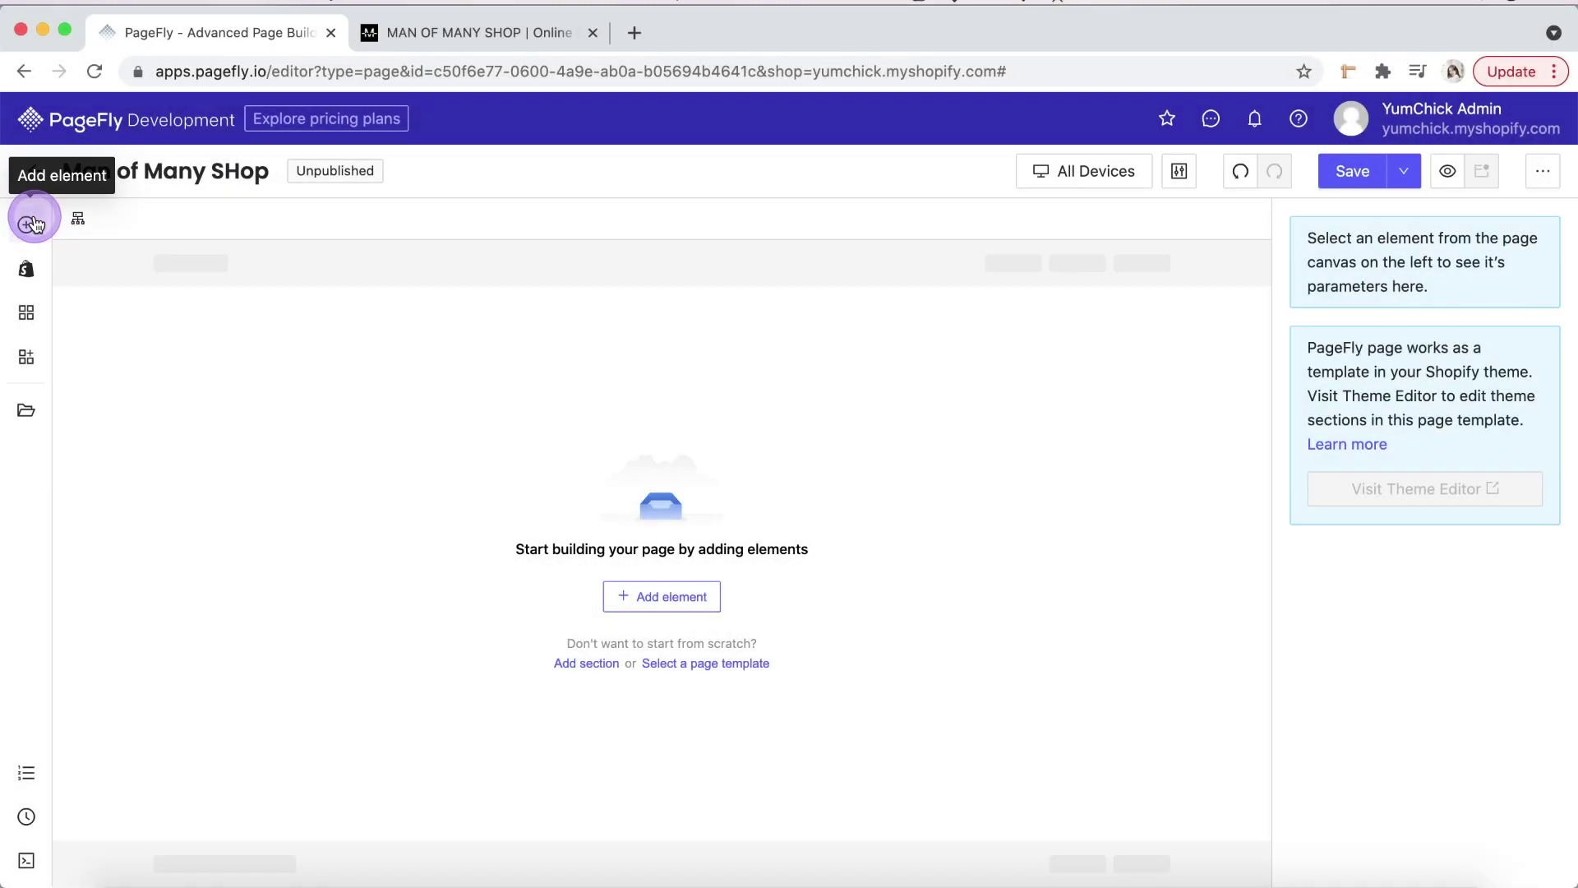
pyautogui.click(26, 225)
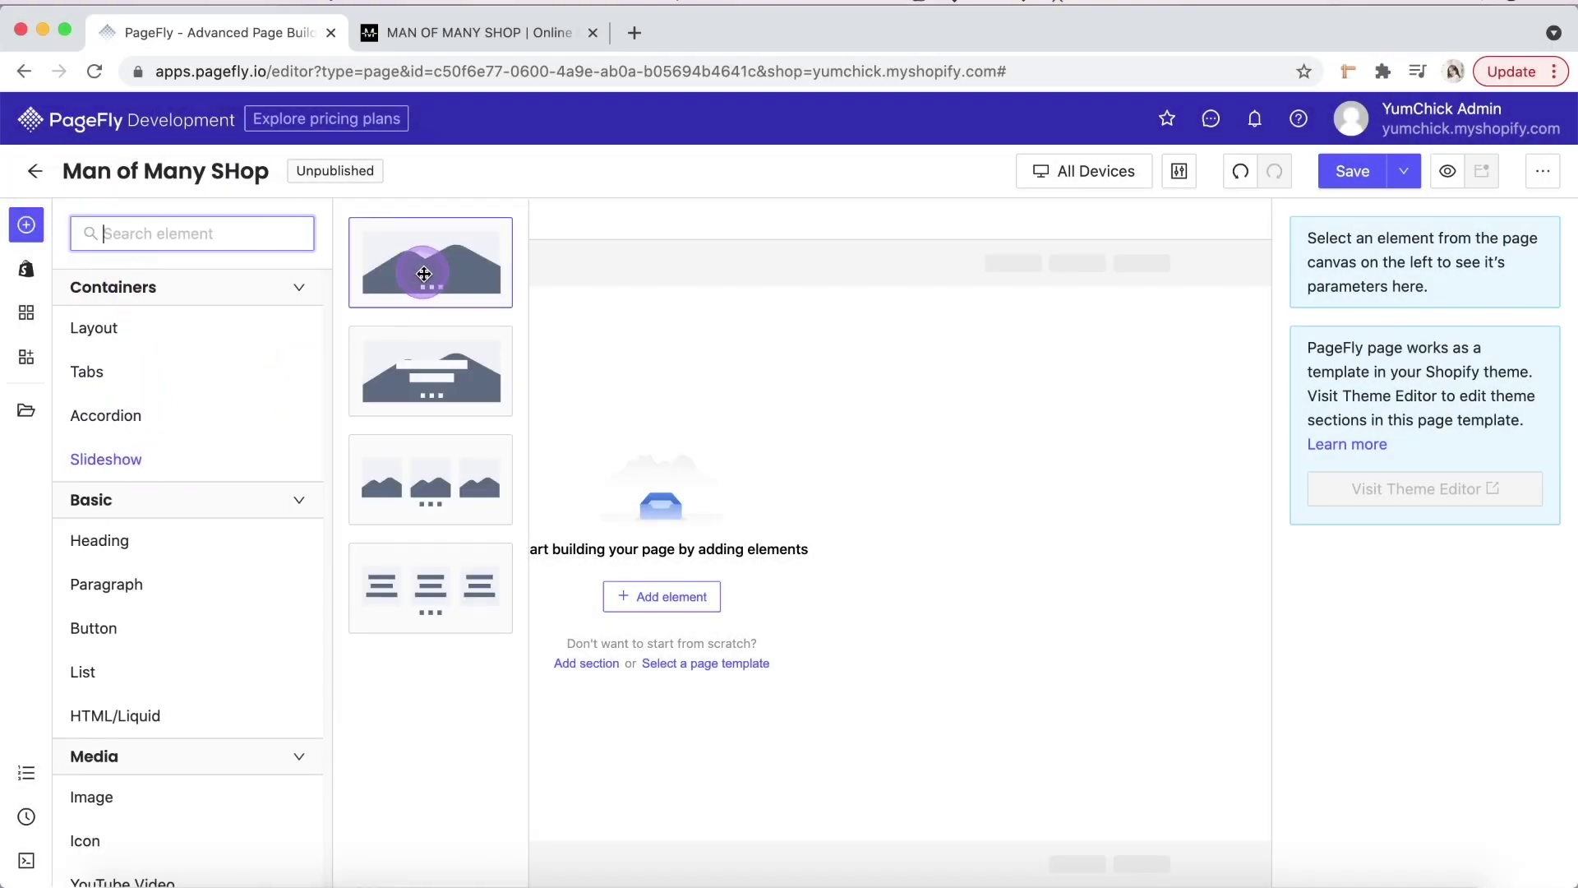
# - Place the multi-column Slideshow on the page and trim it to three slides
pyautogui.moveTo(418, 578); pyautogui.dragTo(598, 431)
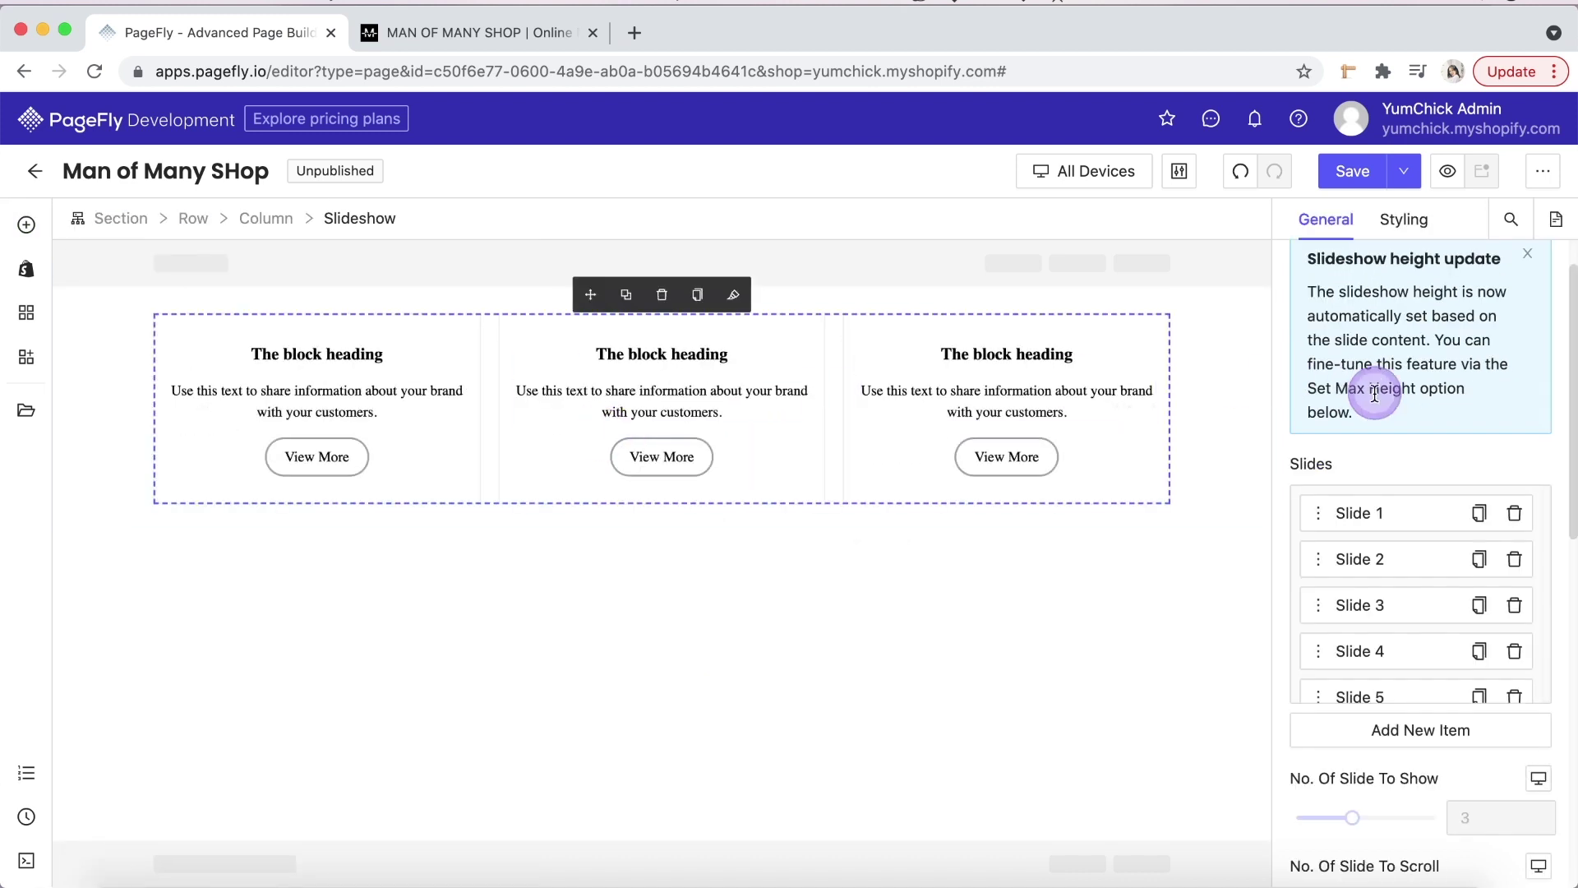
pyautogui.scroll(-3, 1381, 380)
pyautogui.click(1516, 493)
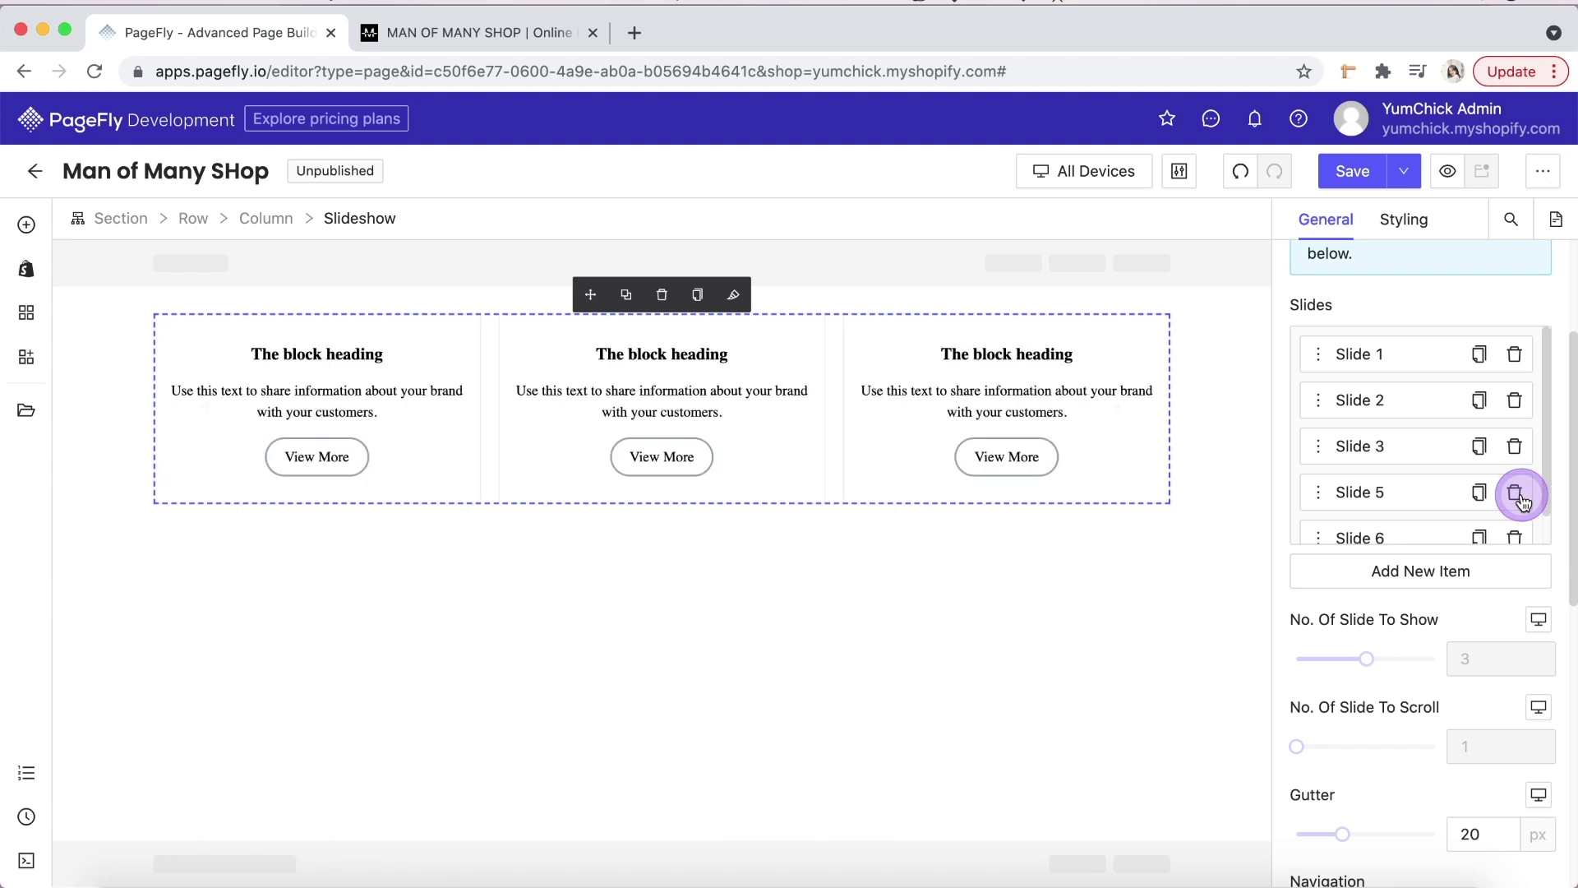
pyautogui.click(1516, 493)
pyautogui.click(1517, 493)
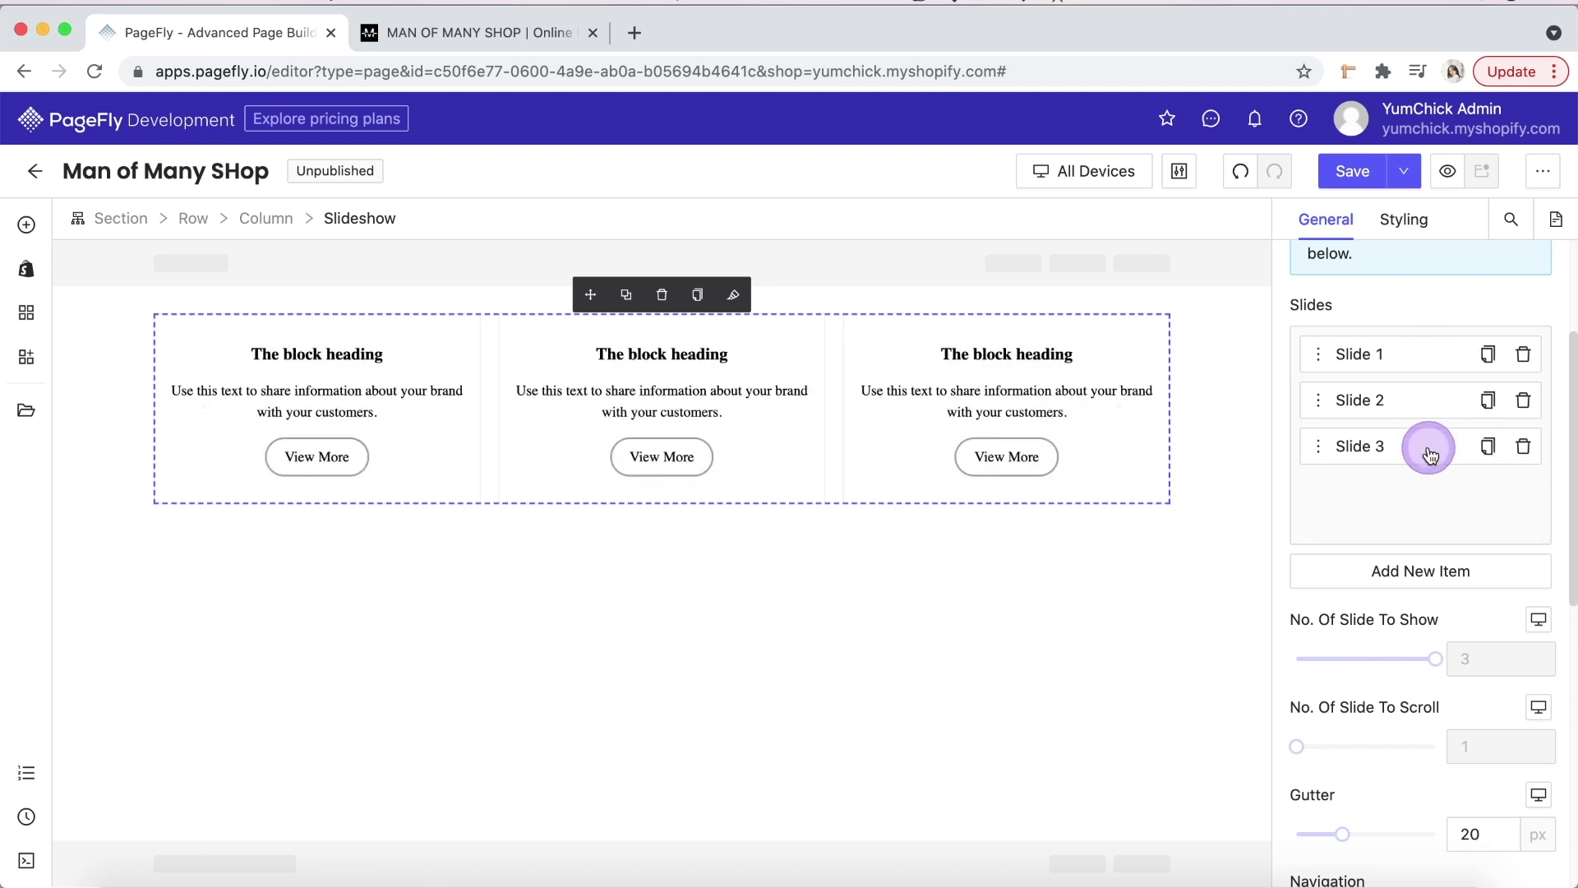
# - Set the slideshow gutter to 0 and navigation to None
pyautogui.scroll(-3, 1427, 448)
pyautogui.moveTo(1341, 623); pyautogui.dragTo(1287, 618)
pyautogui.scroll(-3, 1284, 629)
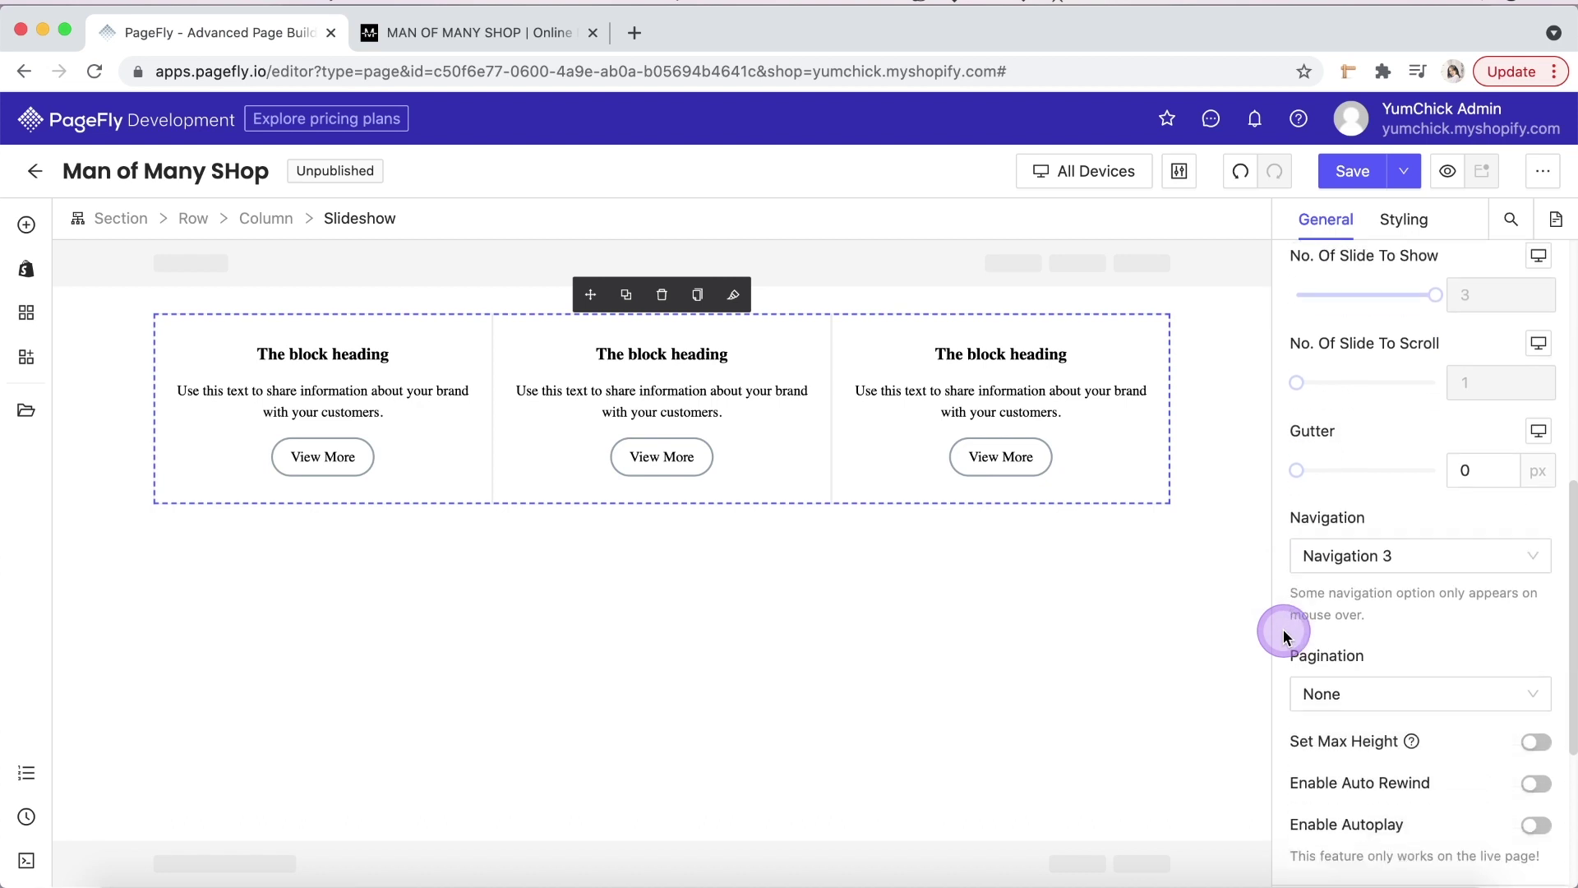
pyautogui.click(1401, 492)
pyautogui.click(1389, 535)
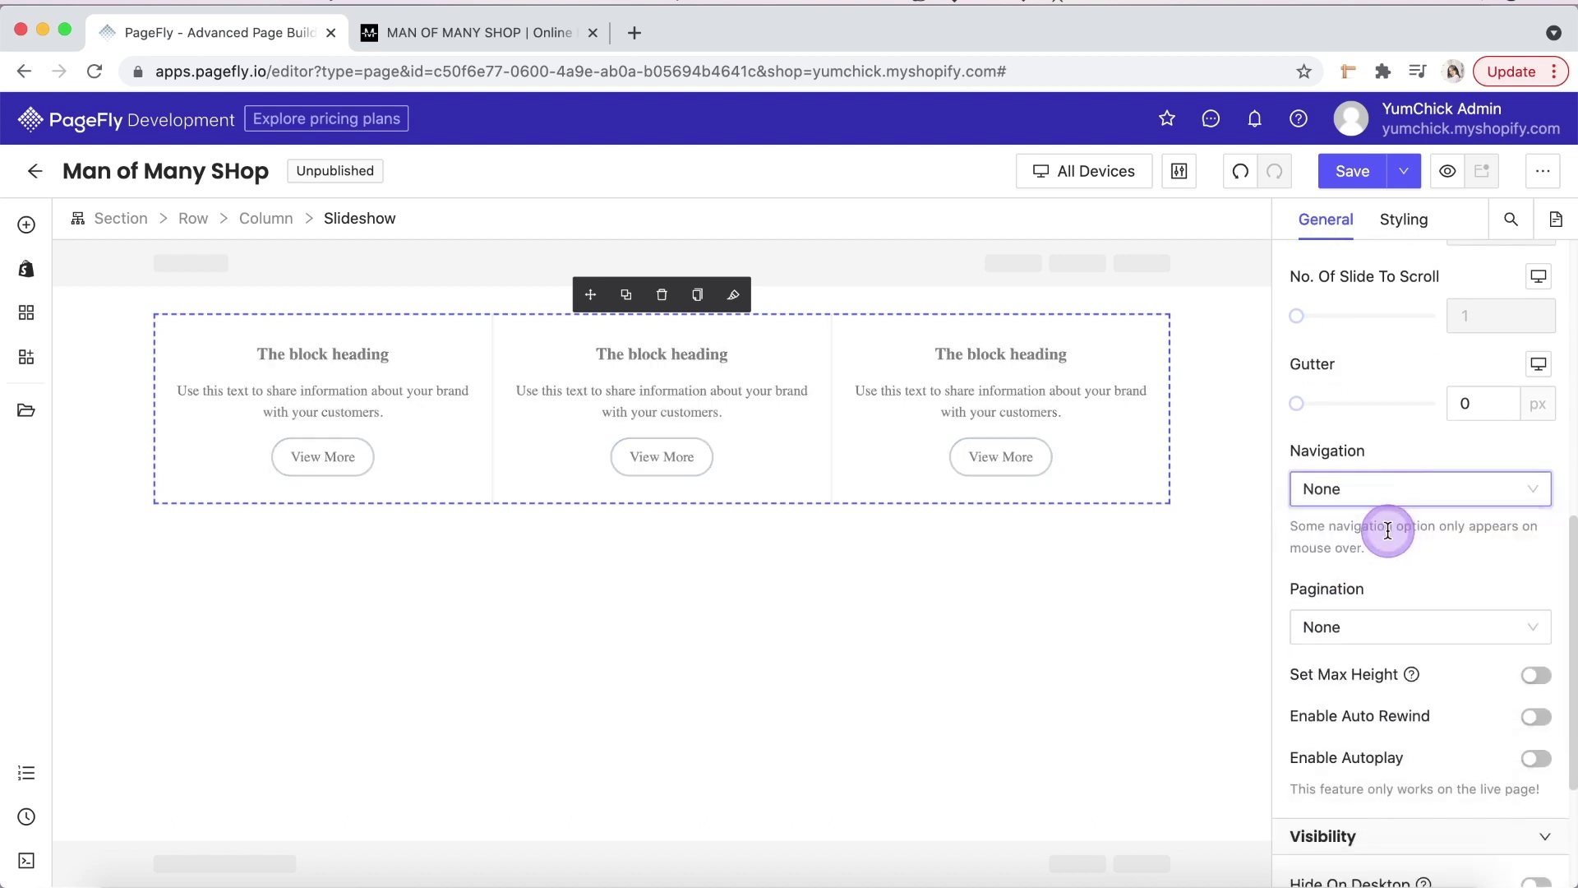
# - Turn off the section's fixed width and set the row's column spacing to 0
pyautogui.click(1254, 497)
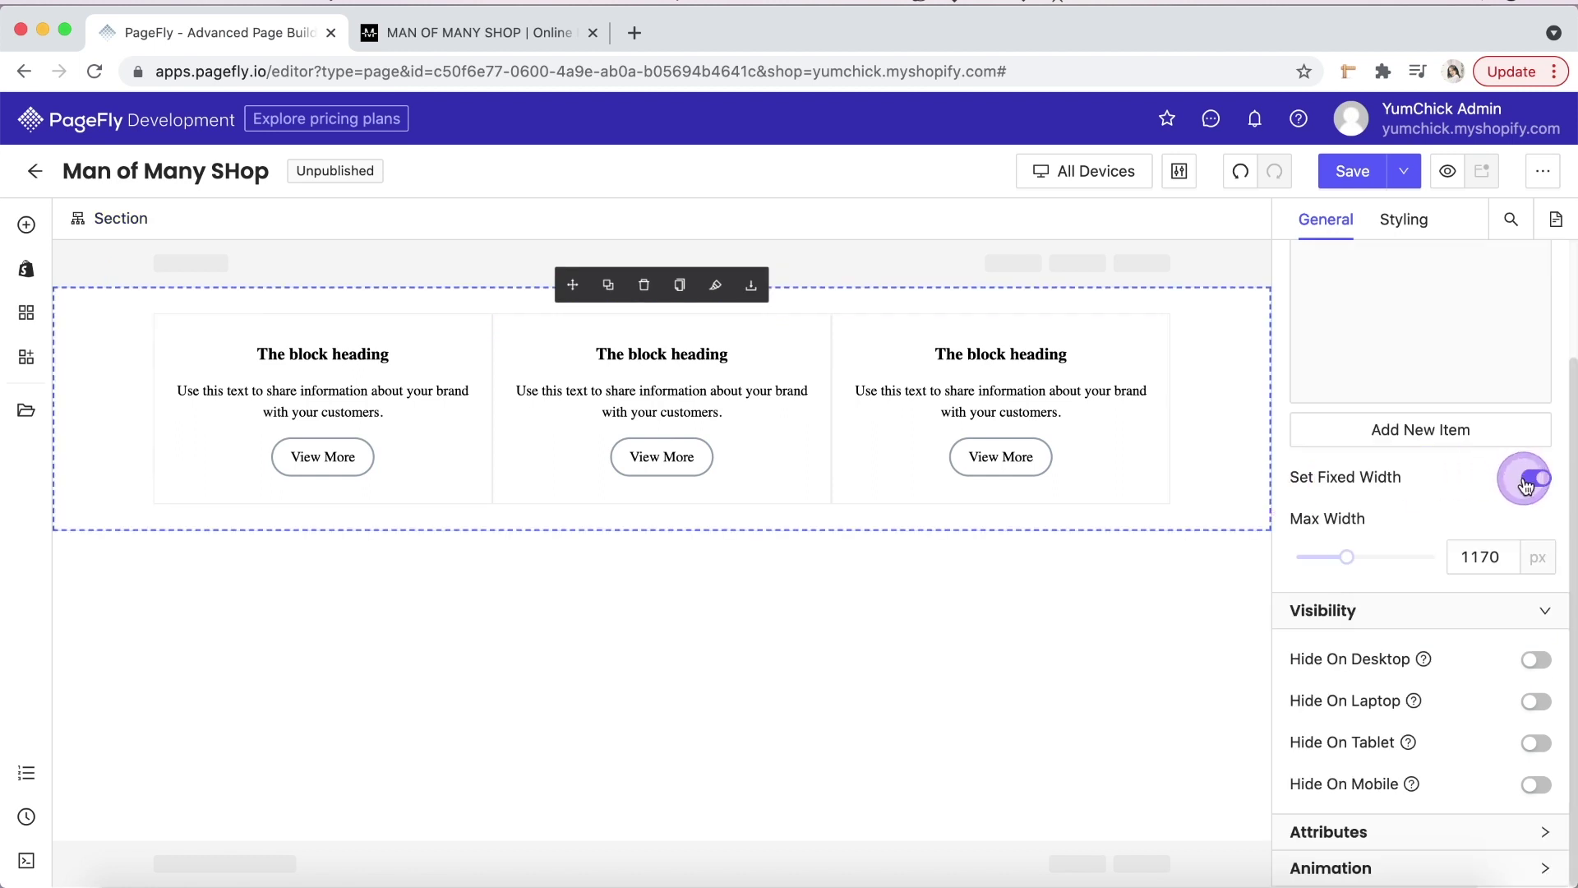
pyautogui.click(1524, 480)
pyautogui.click(1221, 485)
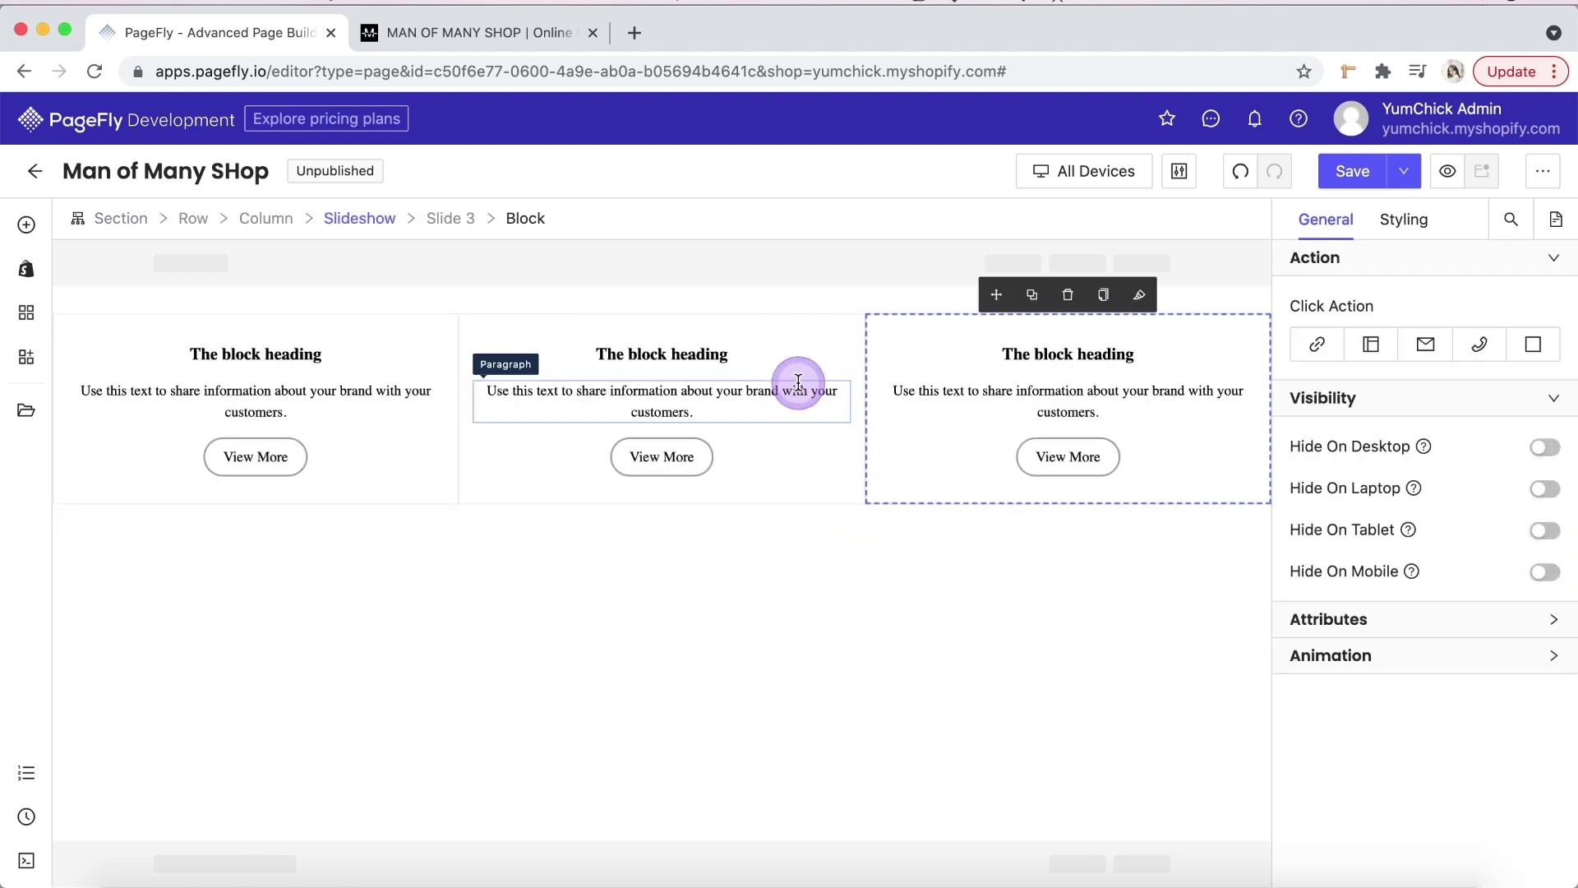
pyautogui.click(191, 219)
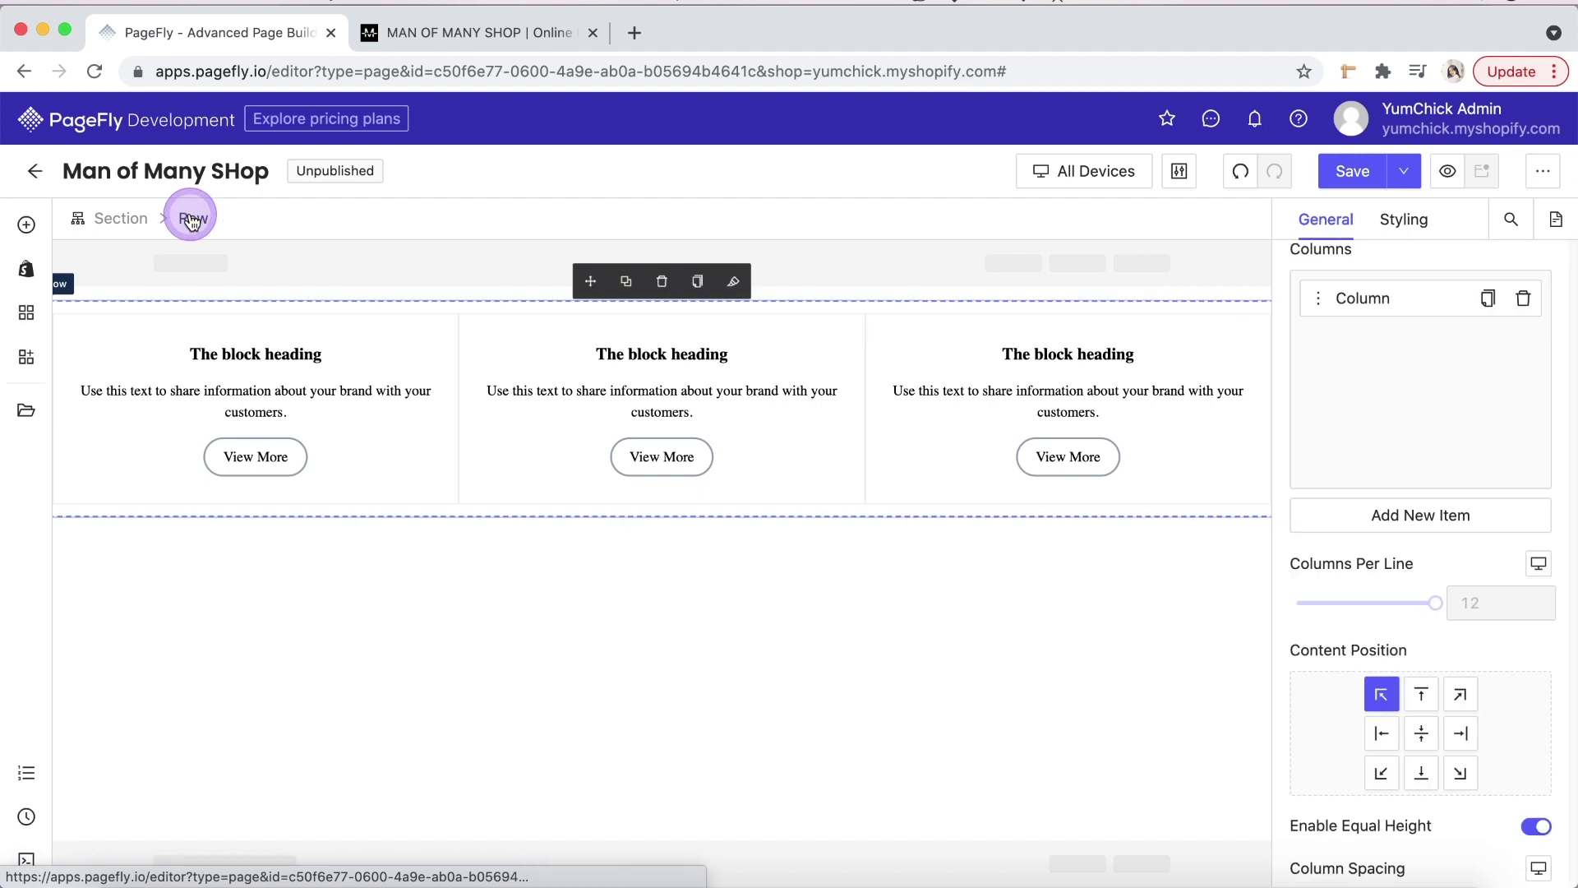
pyautogui.scroll(-4, 1373, 704)
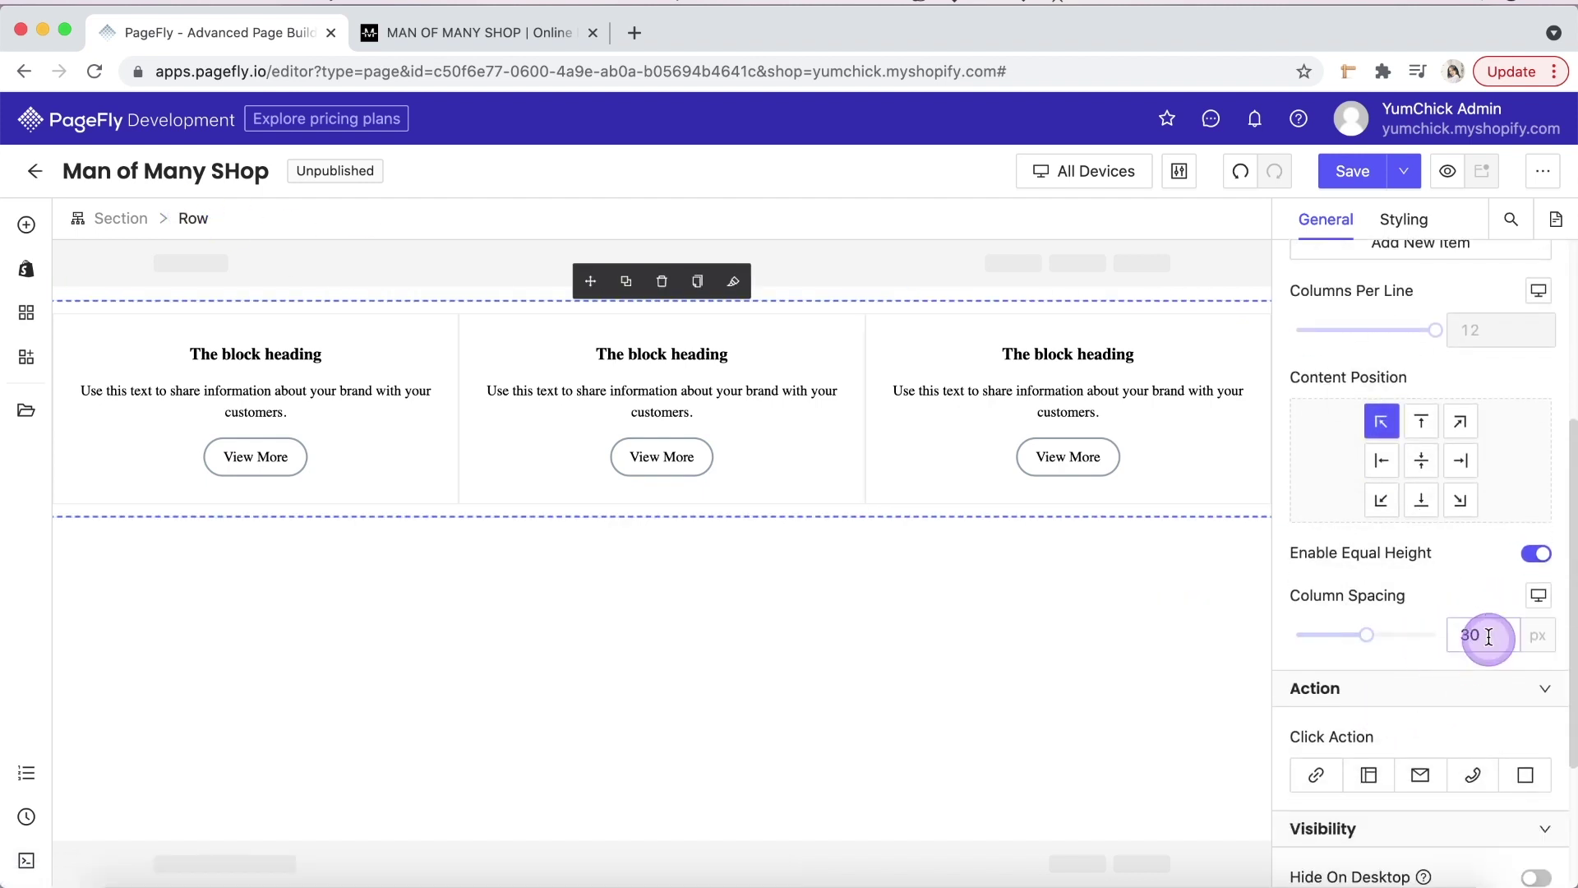
pyautogui.moveTo(1368, 641); pyautogui.dragTo(1293, 633)
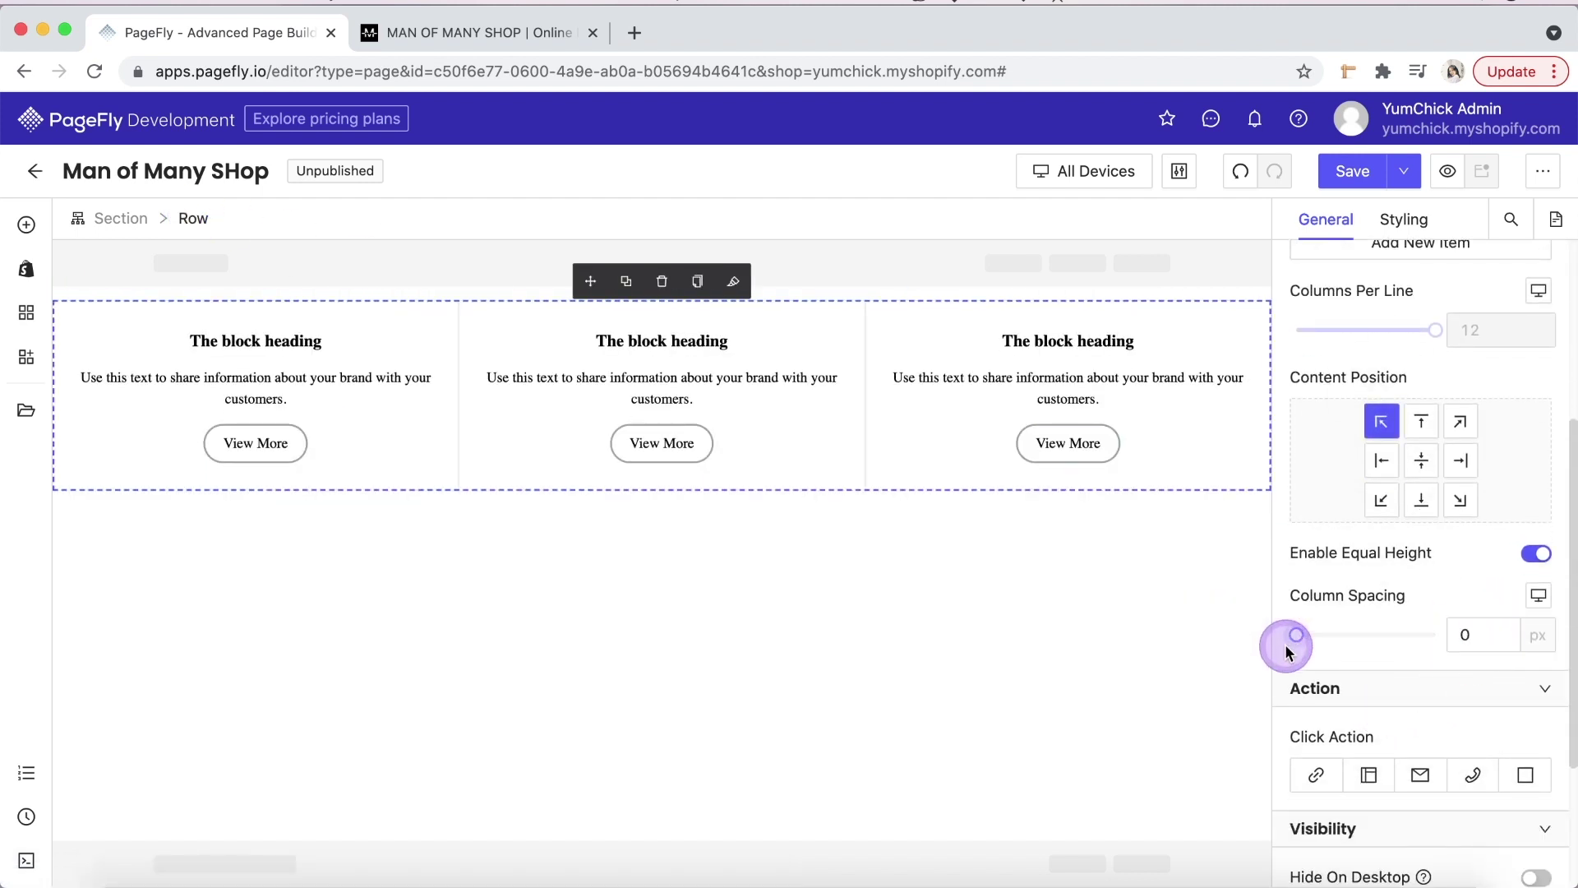
pyautogui.click(1236, 574)
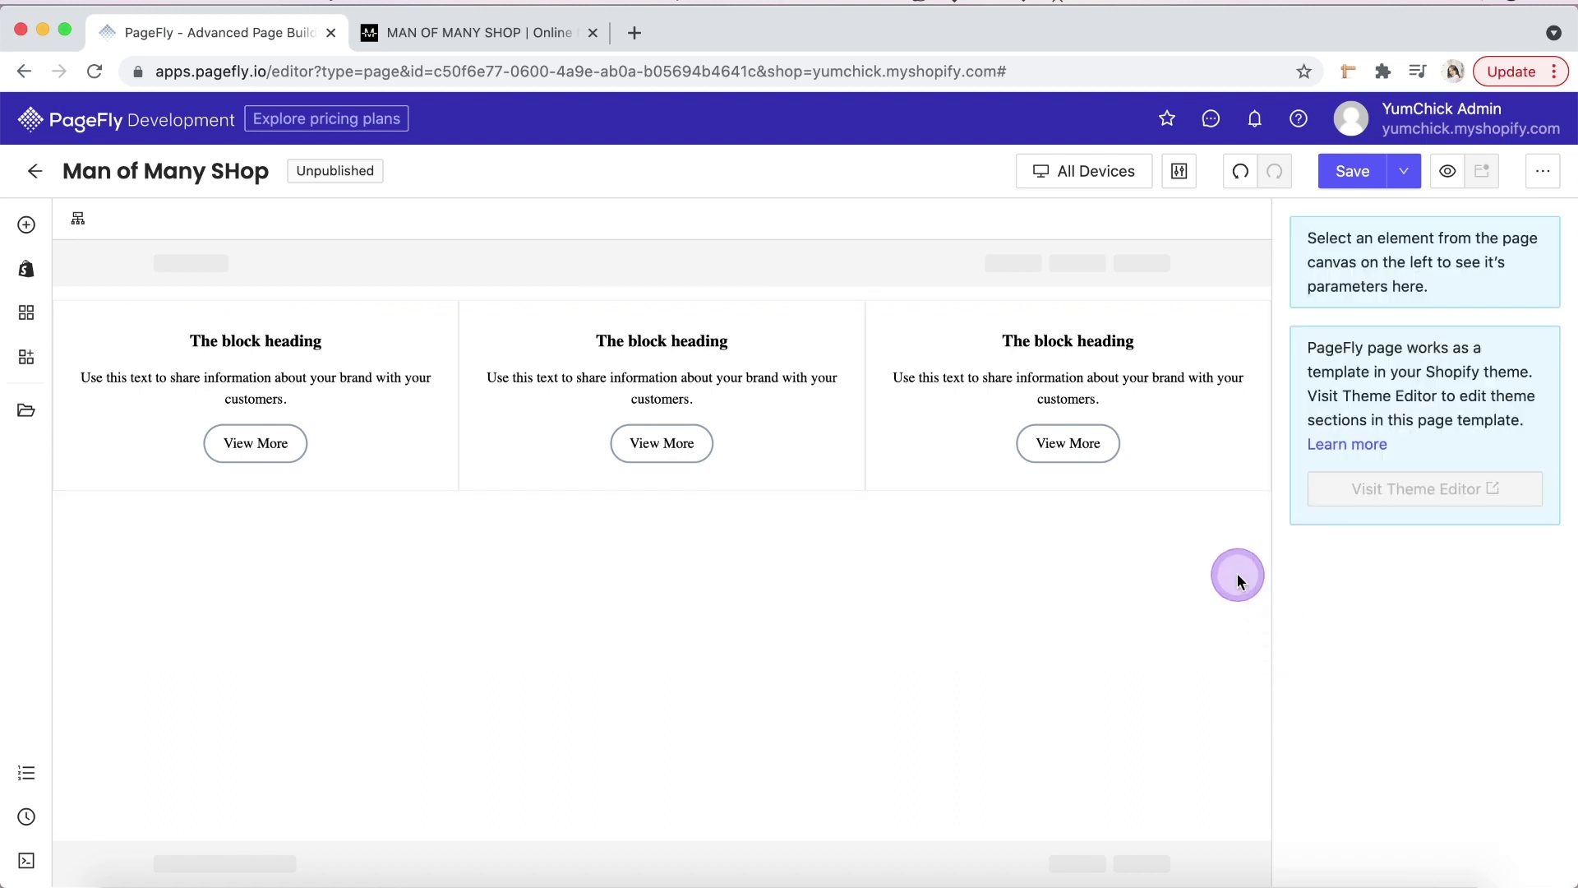
# - Delete the paragraph from the third, second and first slides
pyautogui.click(1085, 380)
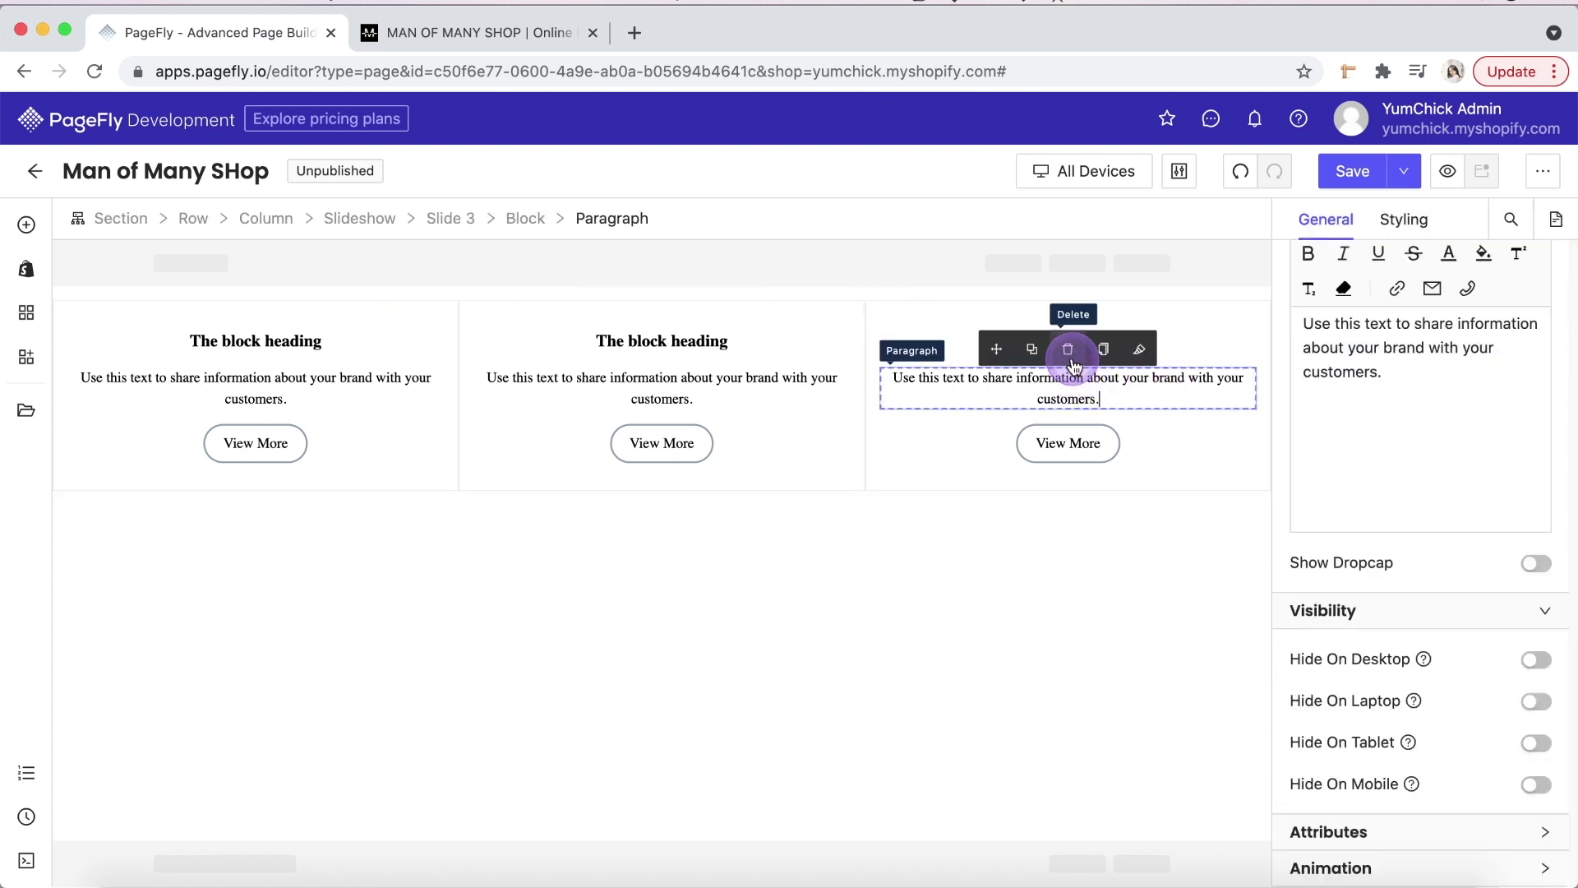
pyautogui.click(1067, 349)
pyautogui.click(796, 377)
pyautogui.click(661, 352)
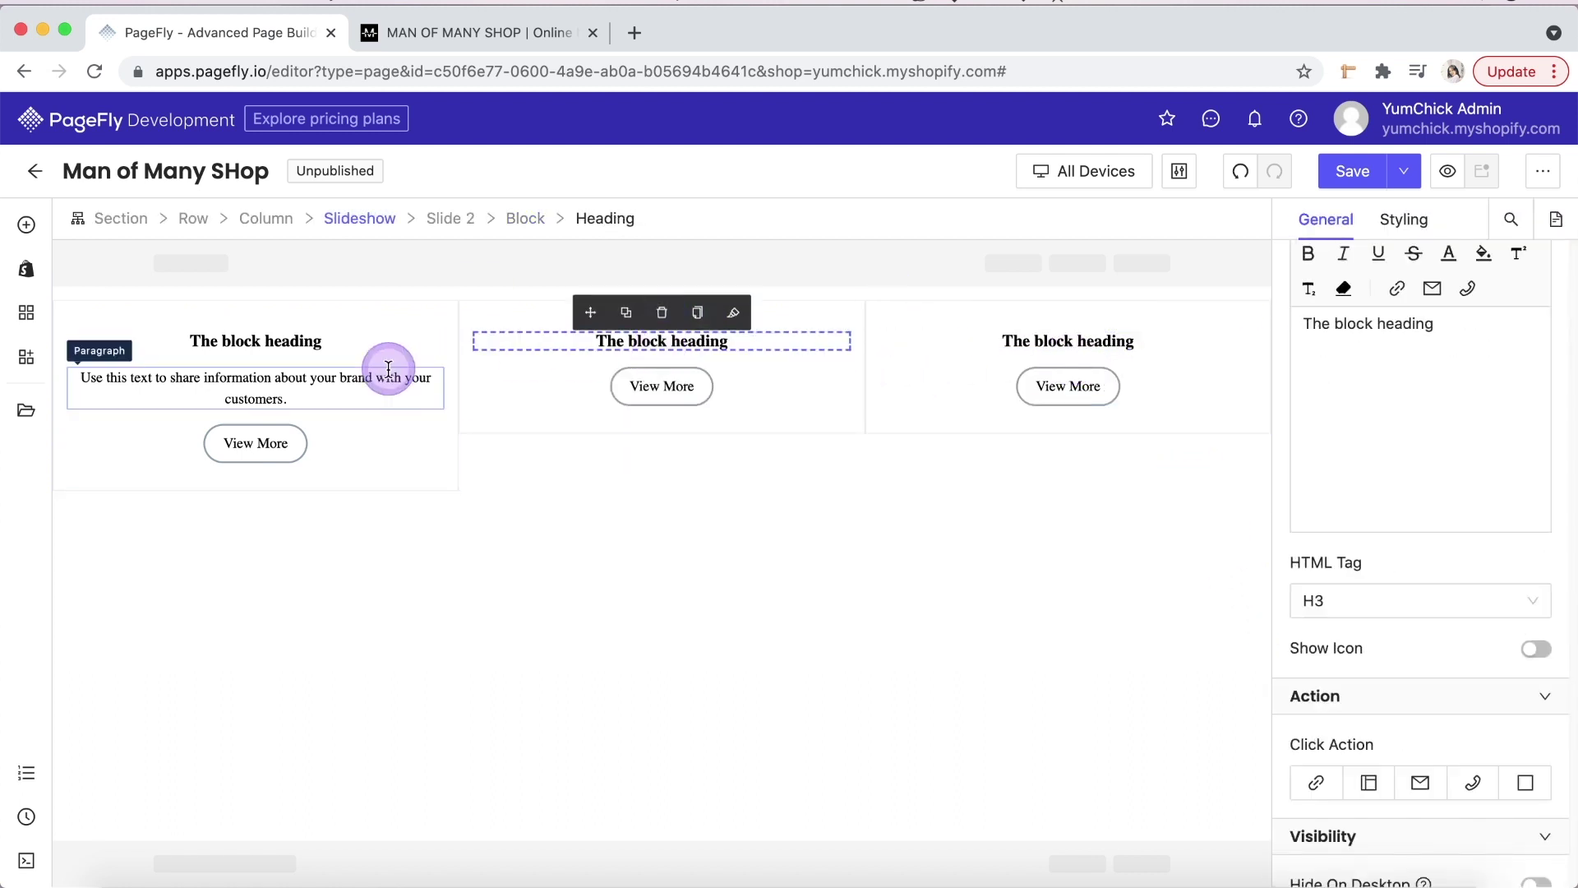
pyautogui.click(387, 366)
pyautogui.click(254, 349)
pyautogui.click(318, 490)
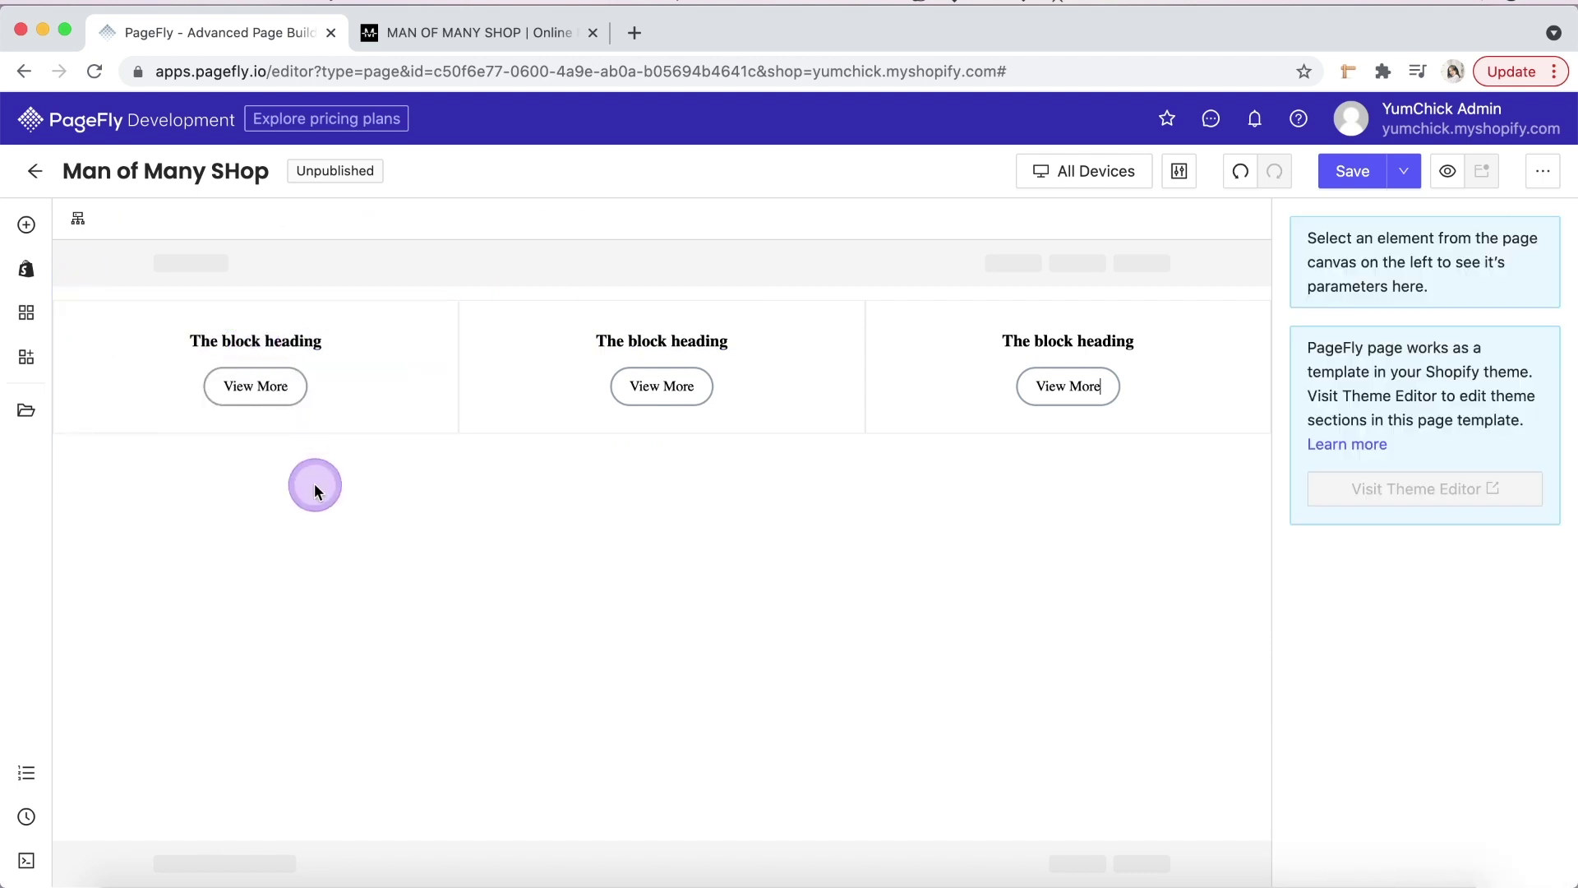
pyautogui.click(398, 409)
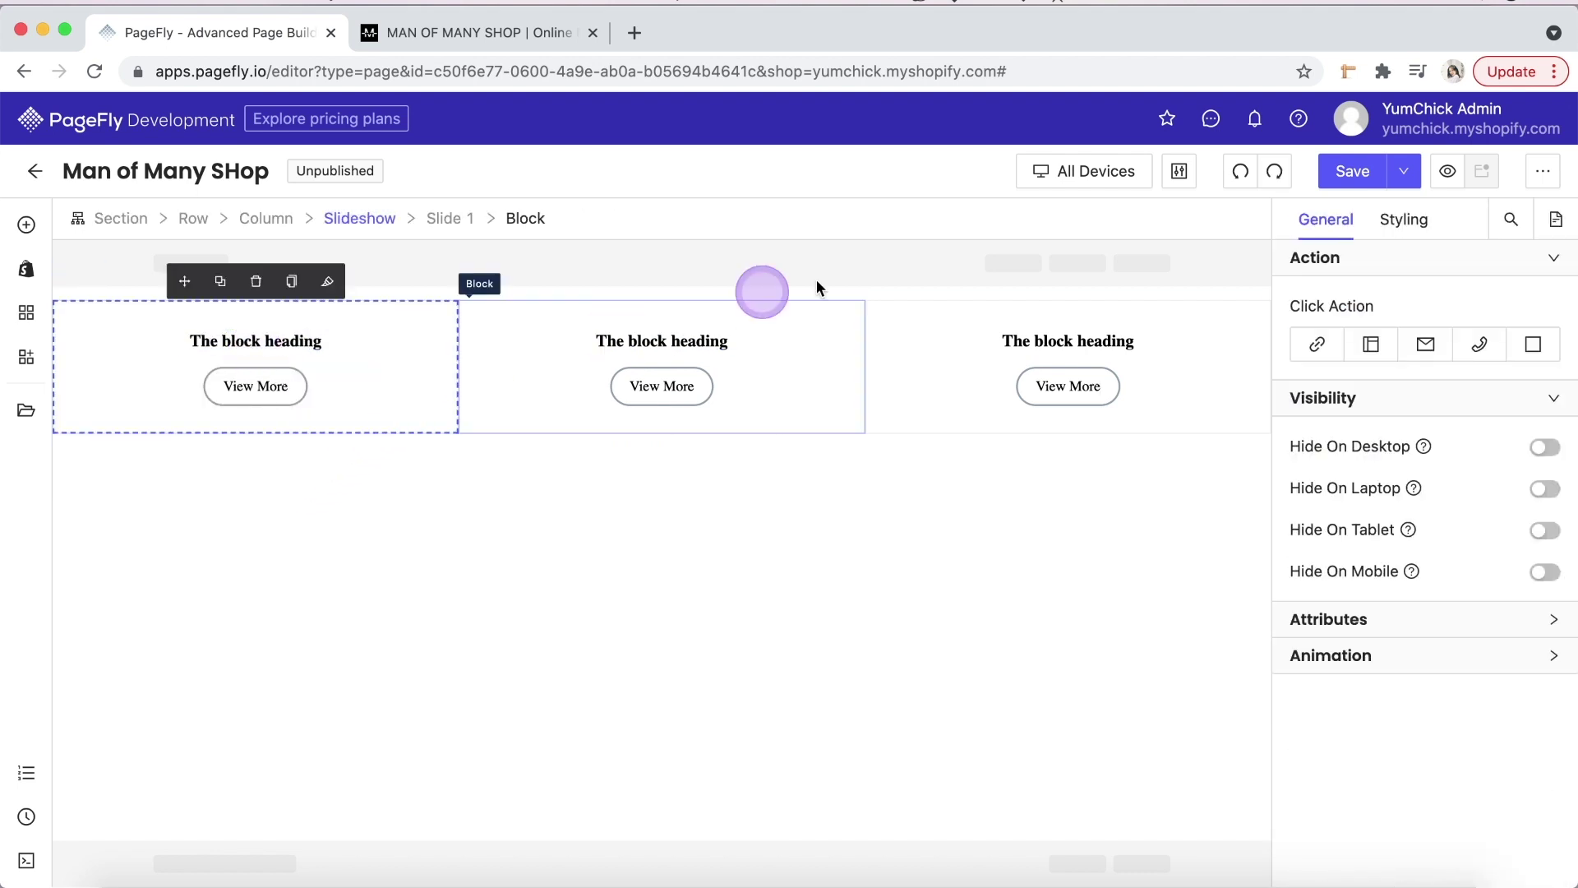
# - Set the m1 watch photo as the first slide block's background image
pyautogui.click(1414, 237)
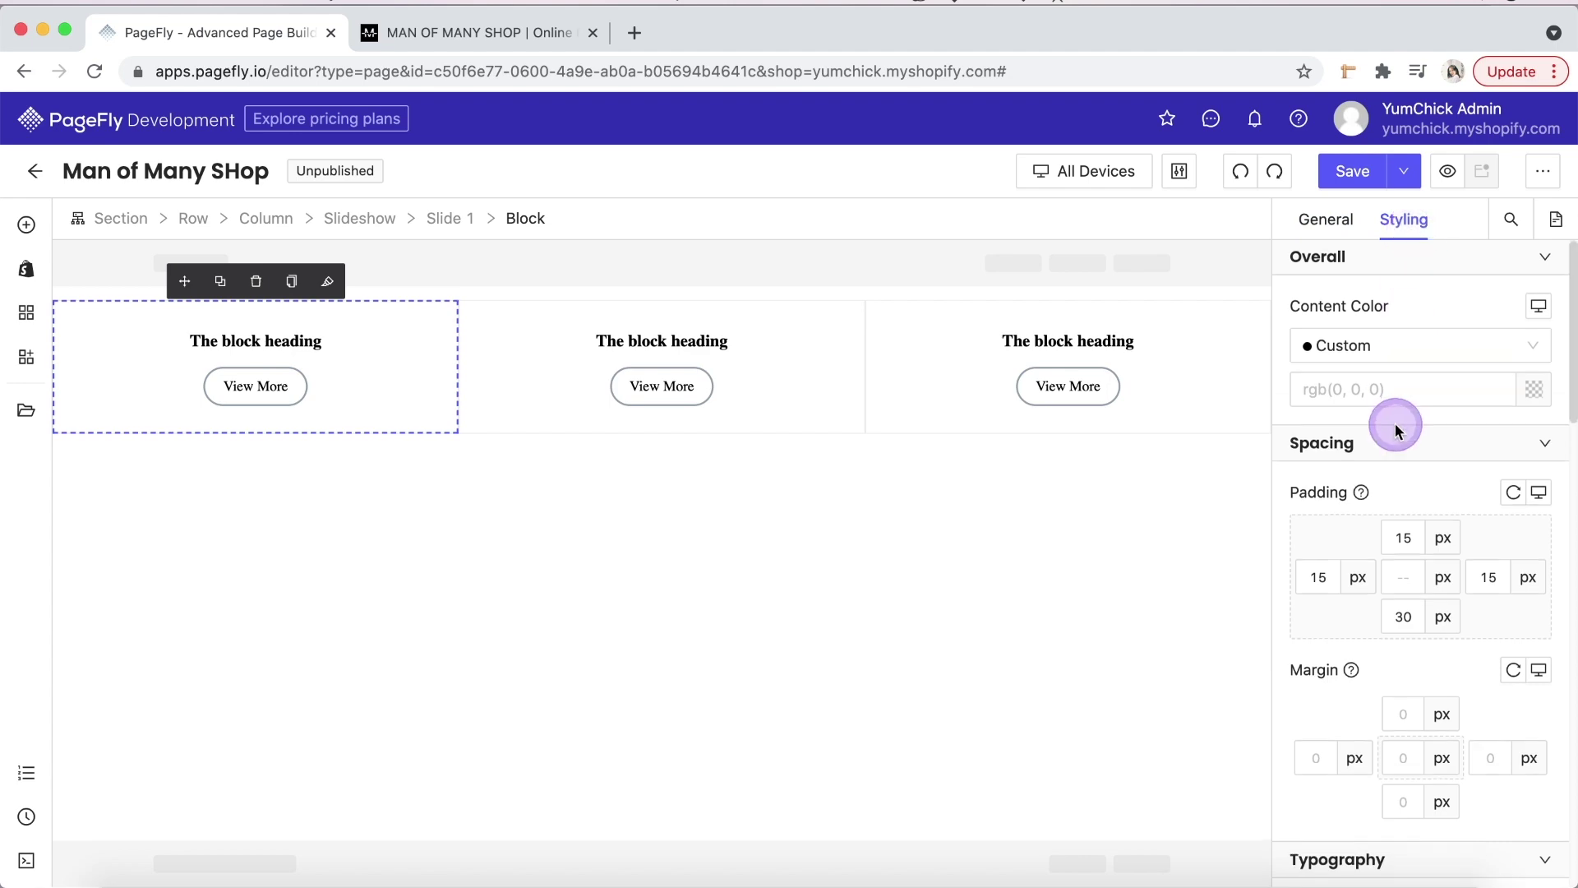
pyautogui.scroll(-10, 1394, 423)
pyautogui.scroll(1, 1393, 423)
pyautogui.tripleClick(1401, 370)
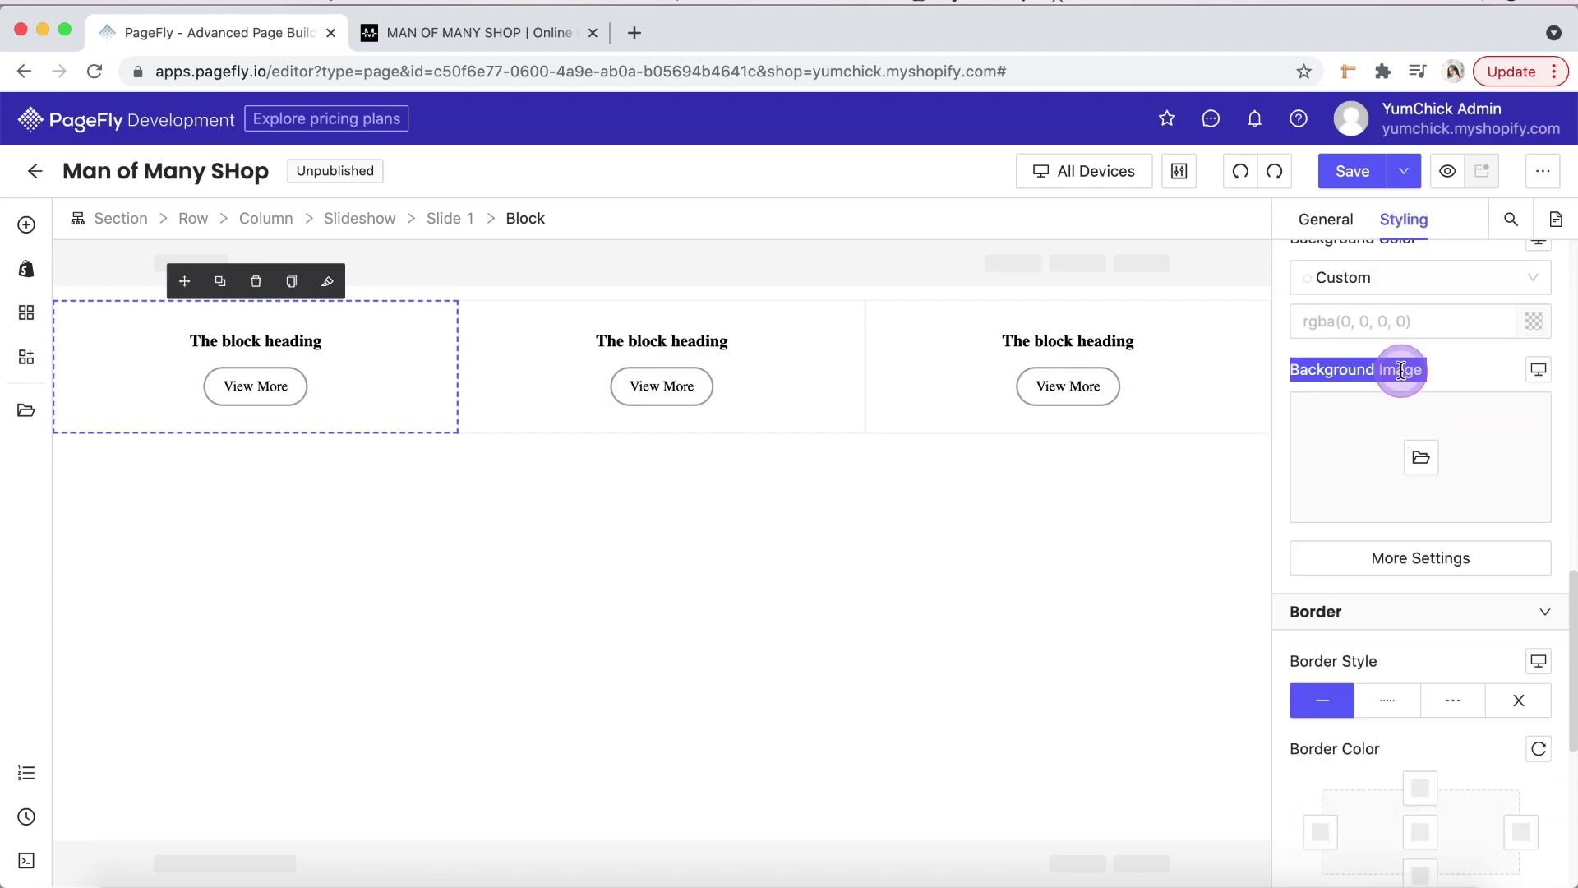
pyautogui.click(1432, 469)
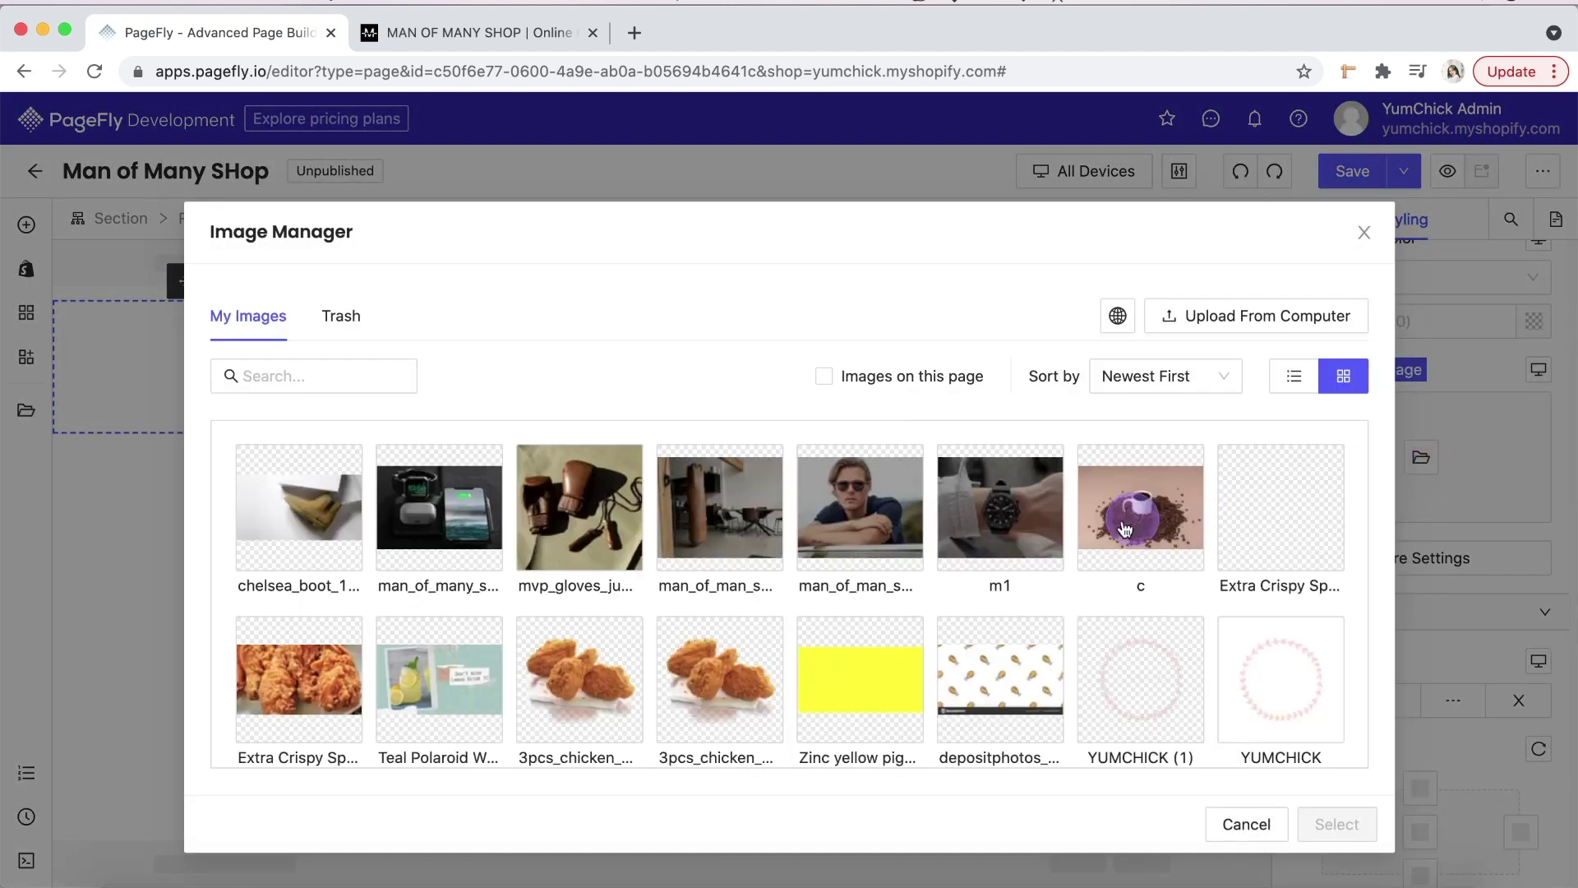
pyautogui.click(1034, 549)
pyautogui.click(1315, 820)
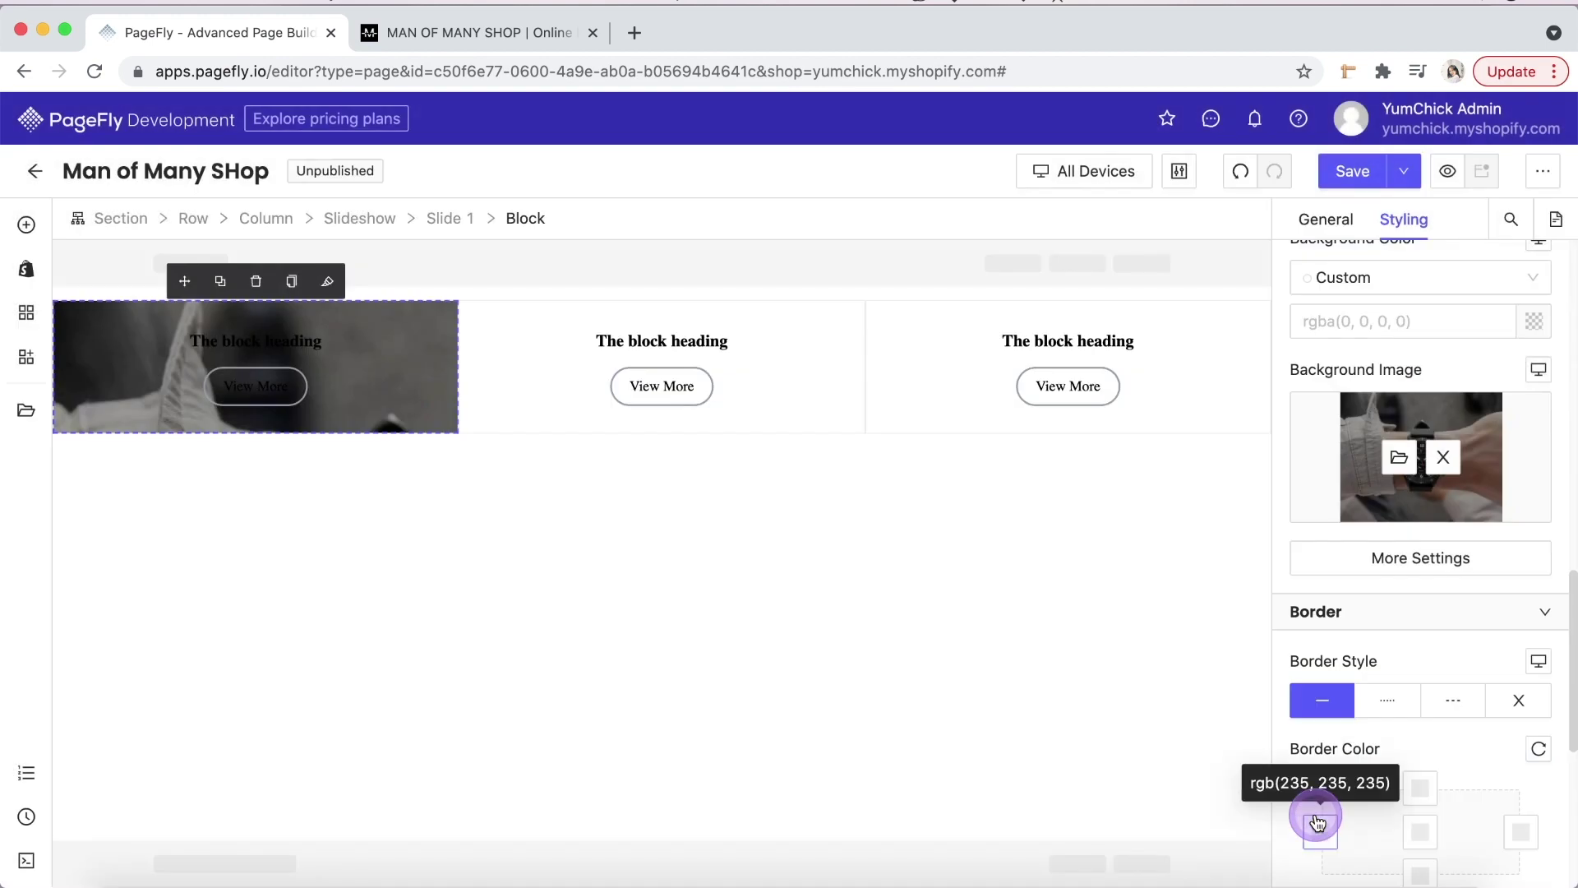
# - Position the watch background center center with Cover sizing
pyautogui.click(1447, 584)
pyautogui.click(1122, 437)
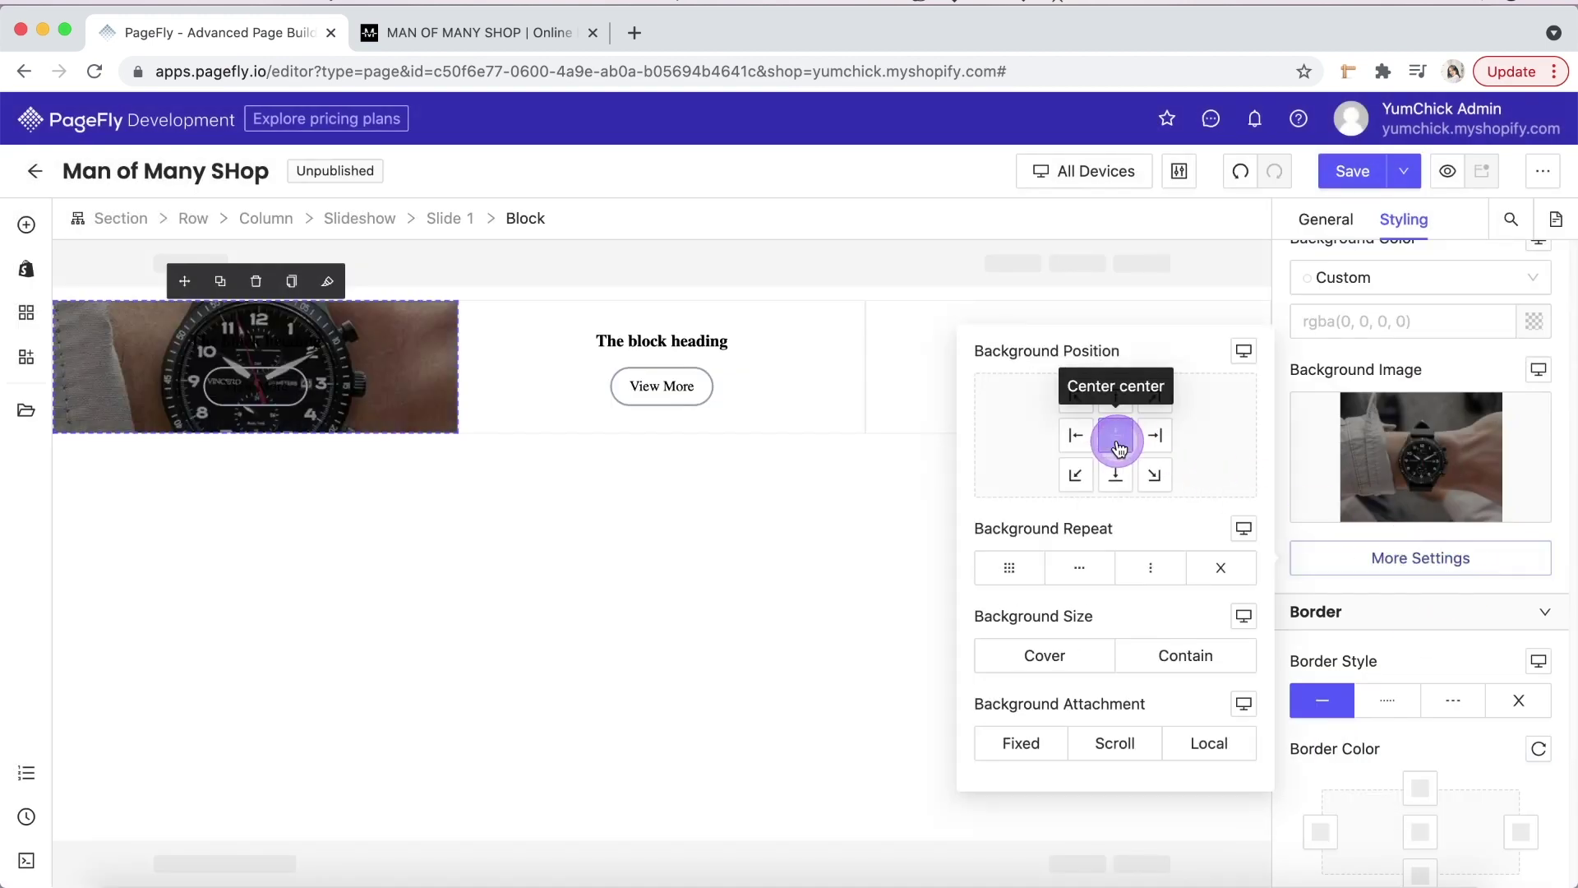
pyautogui.click(1006, 761)
pyautogui.click(1034, 662)
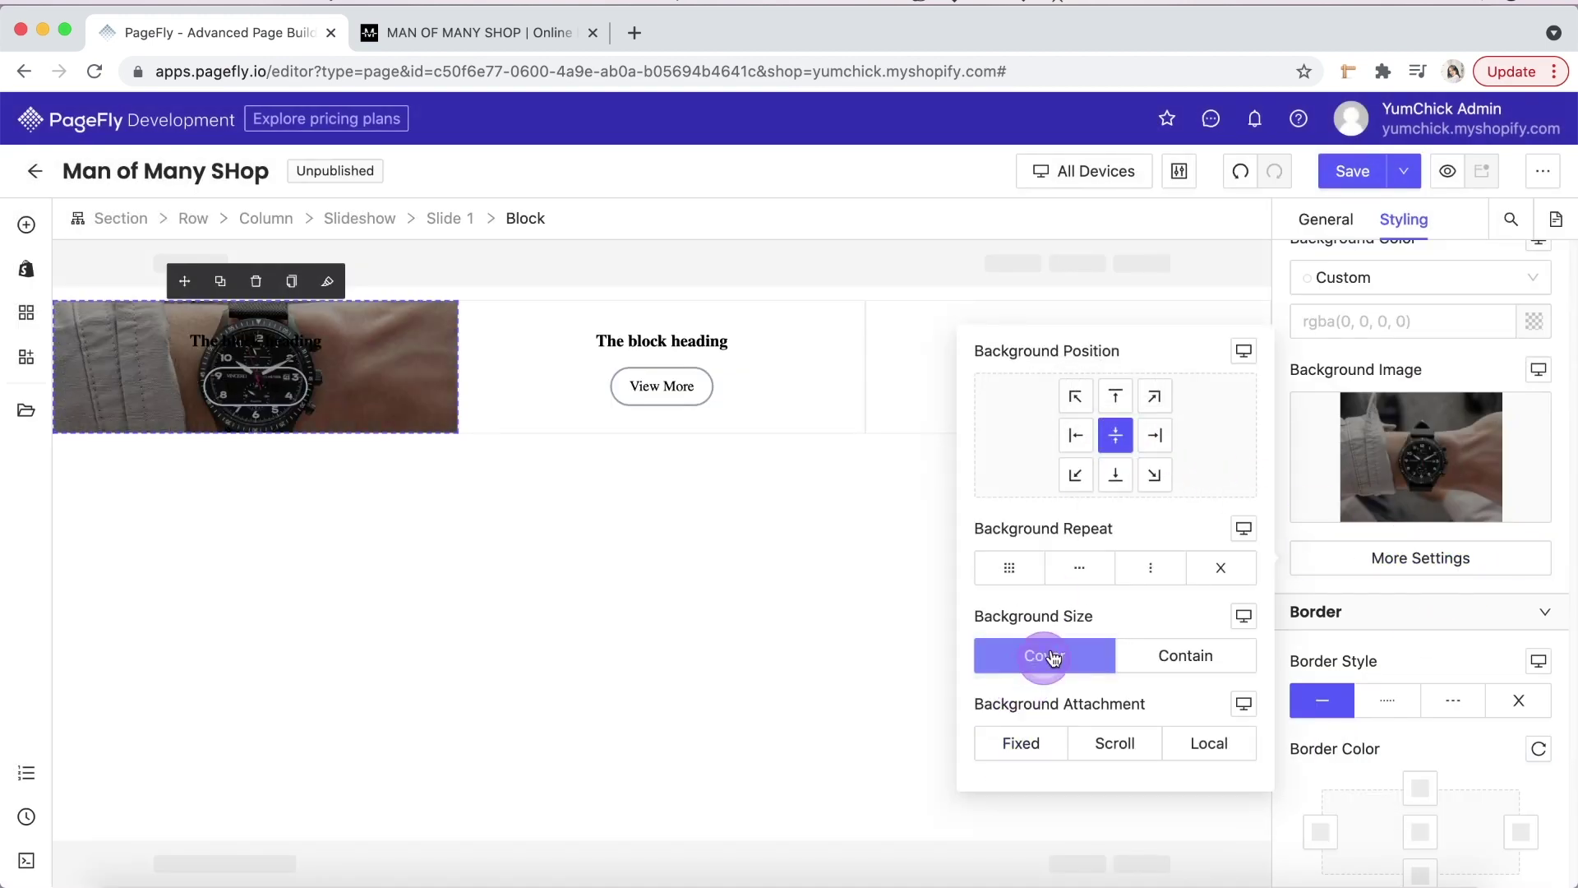
pyautogui.click(1285, 531)
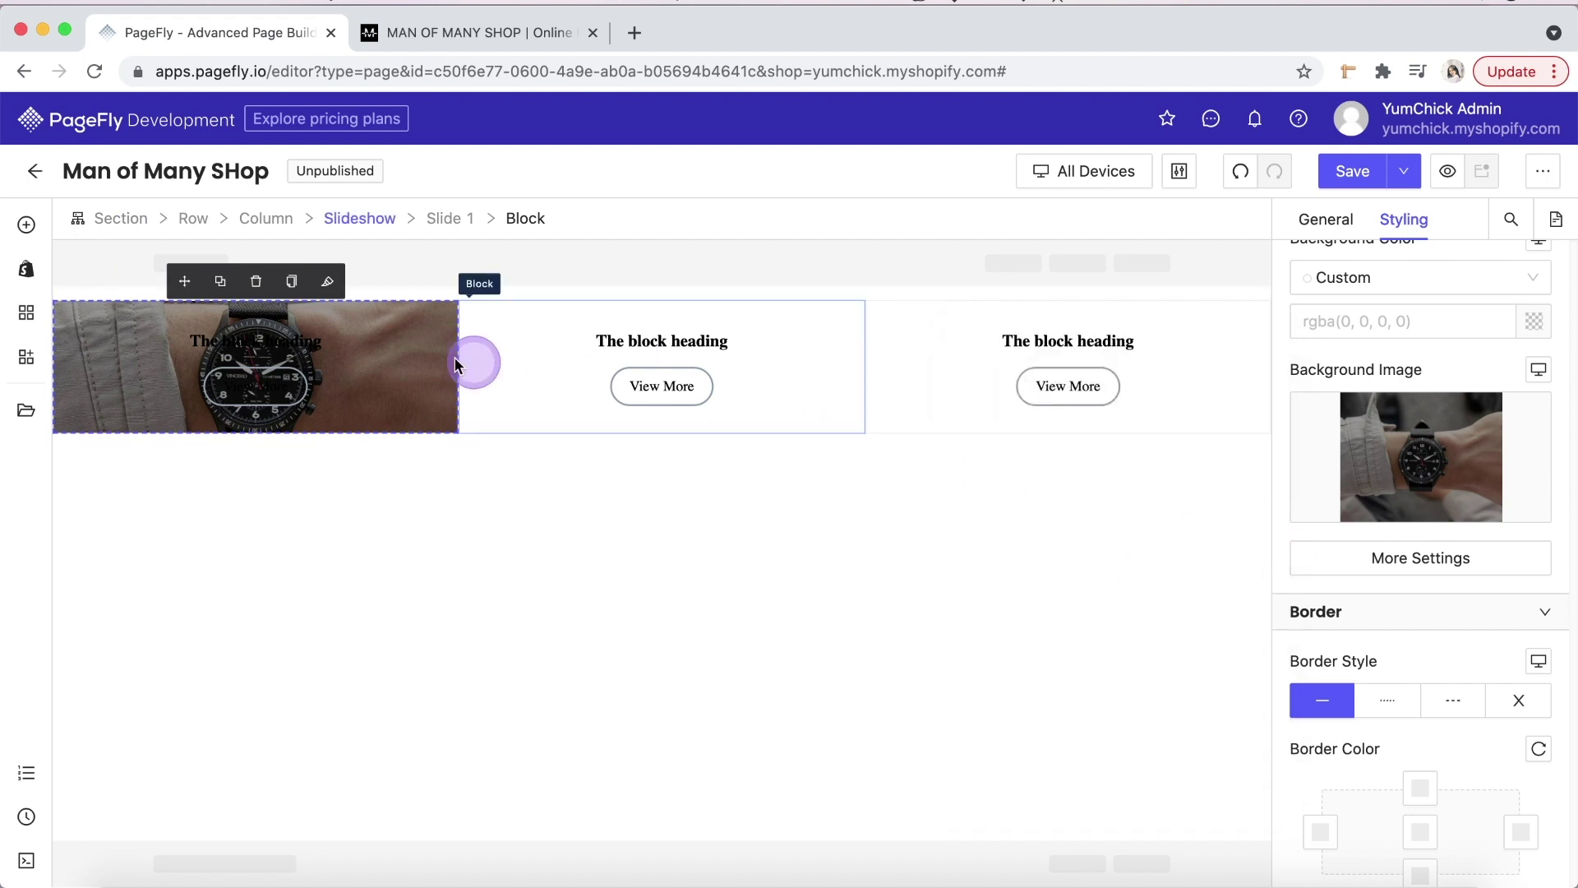
pyautogui.click(305, 337)
pyautogui.click(461, 37)
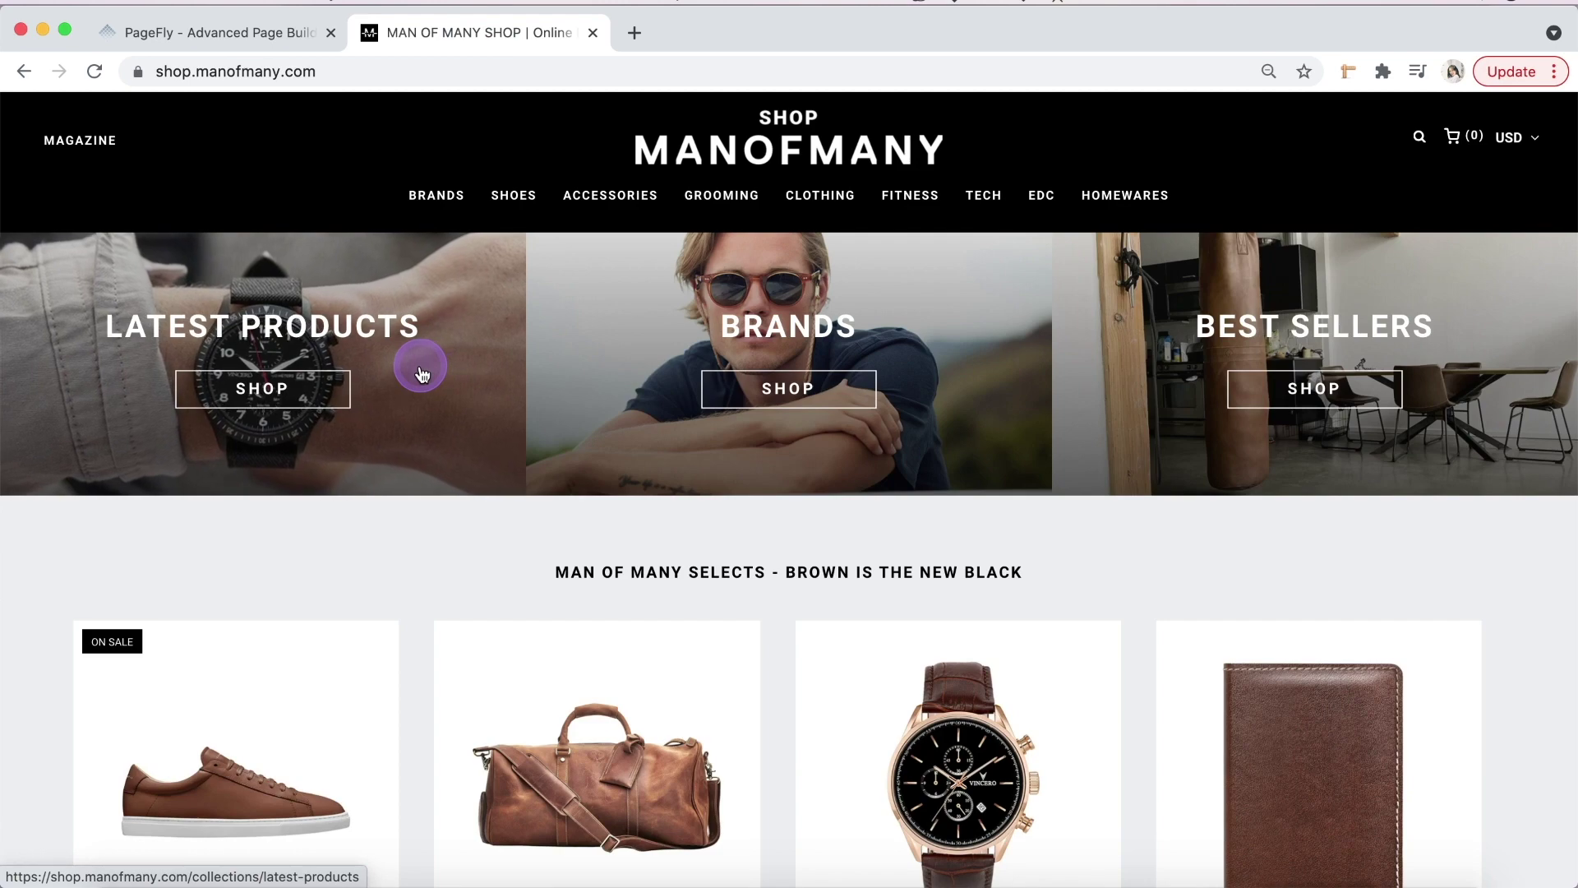
# - Inspect the shop's LATEST PRODUCTS heading and SHOP button styles in DevTools, then return to PageFly
pyautogui.press('super+alt+i')
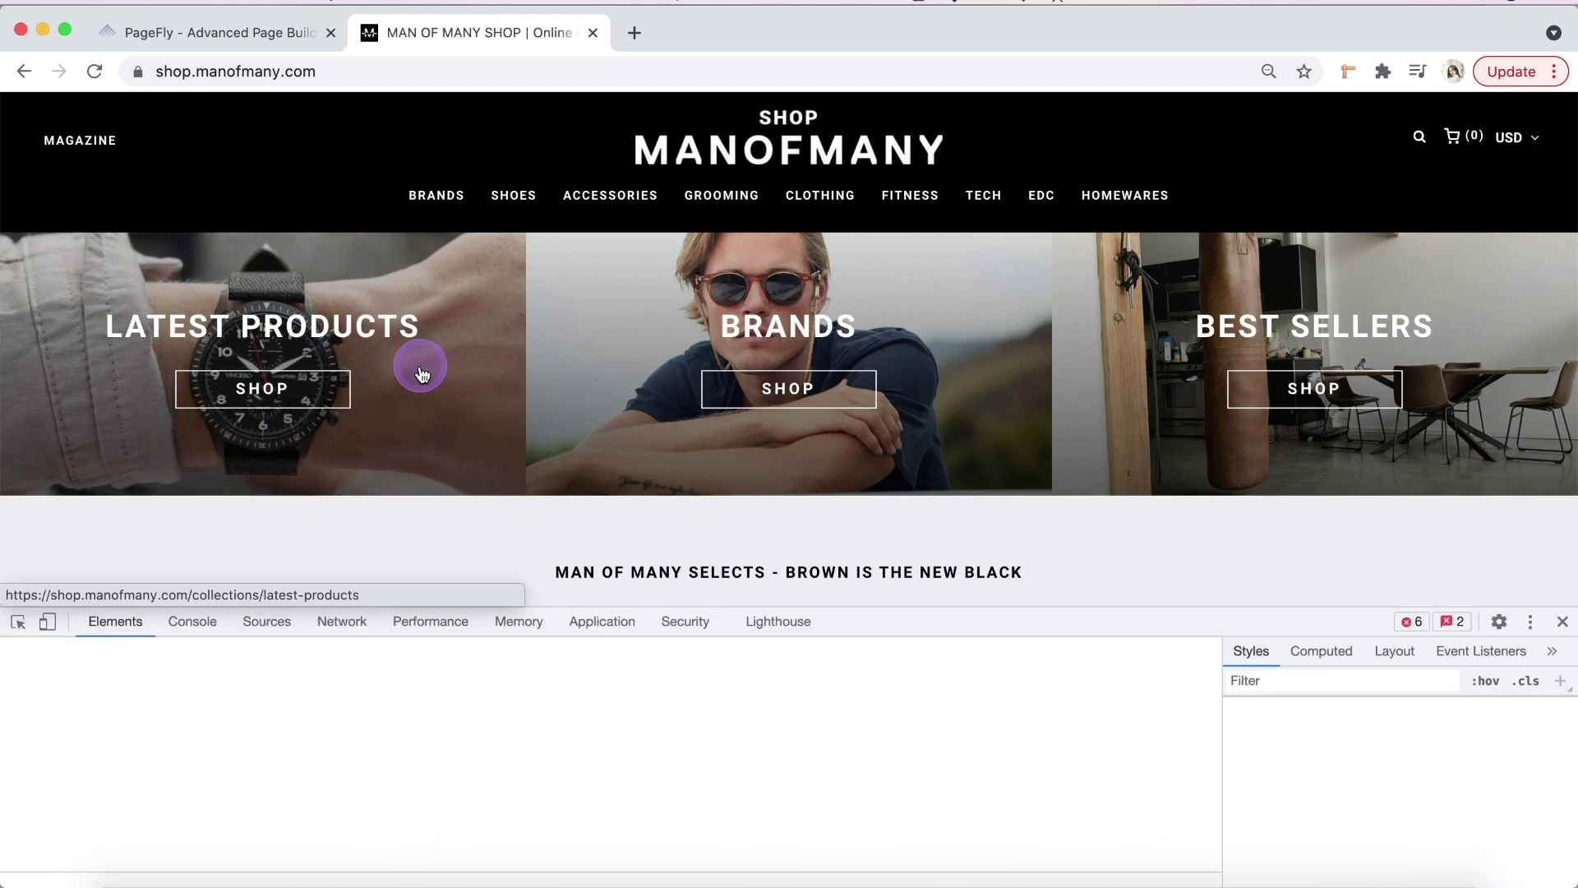
pyautogui.press('super+shift+c')
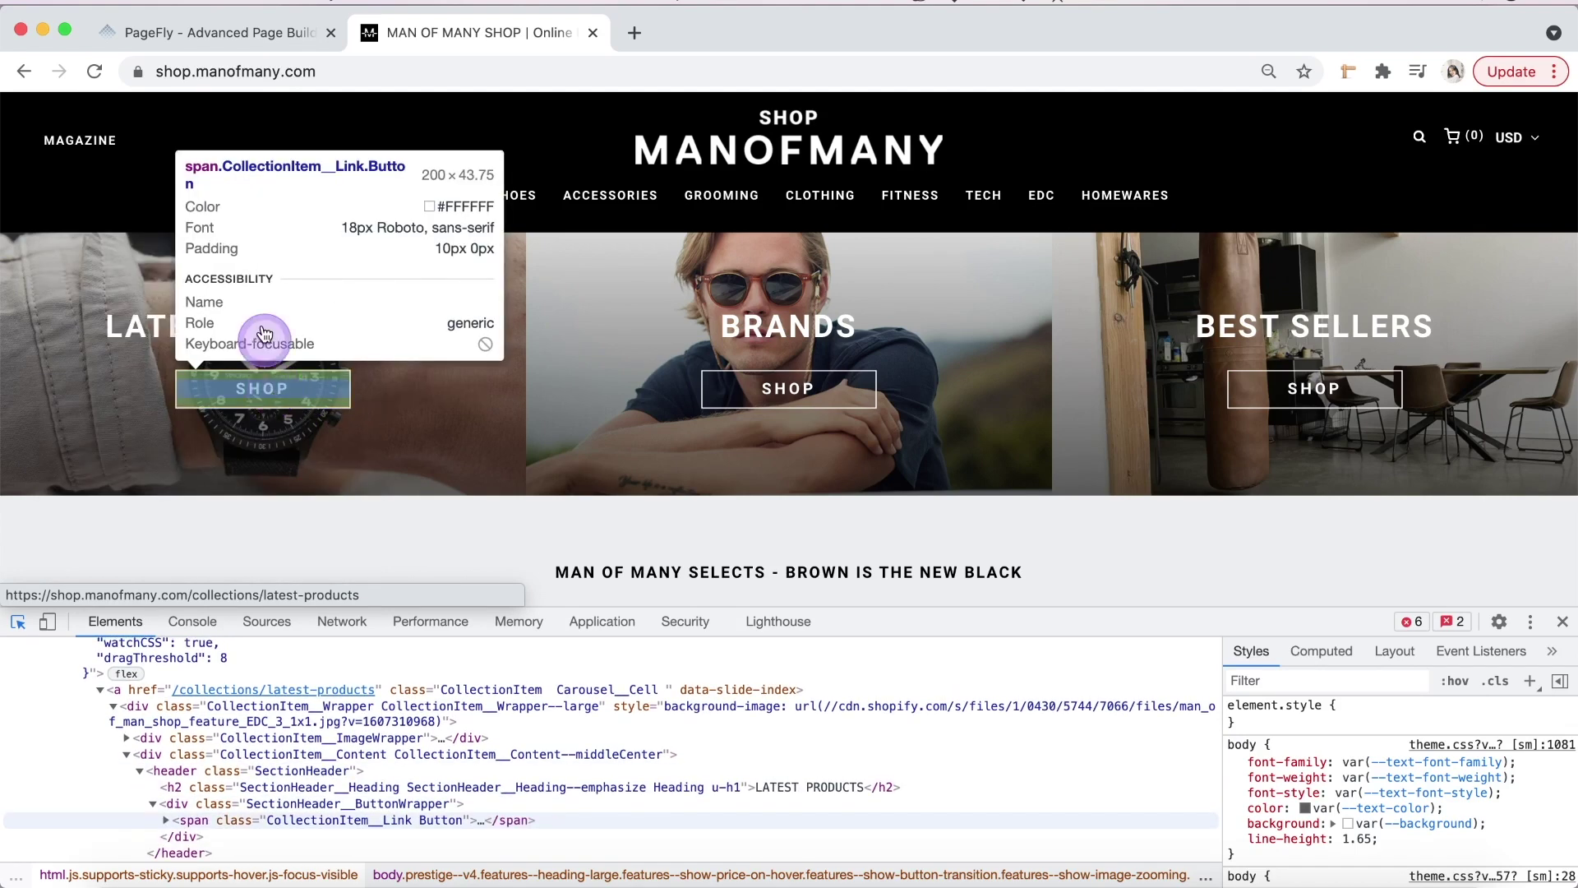
pyautogui.click(258, 35)
# - Change the first slide's heading text to 'LASTEST PRODUCTS'
pyautogui.click(285, 345)
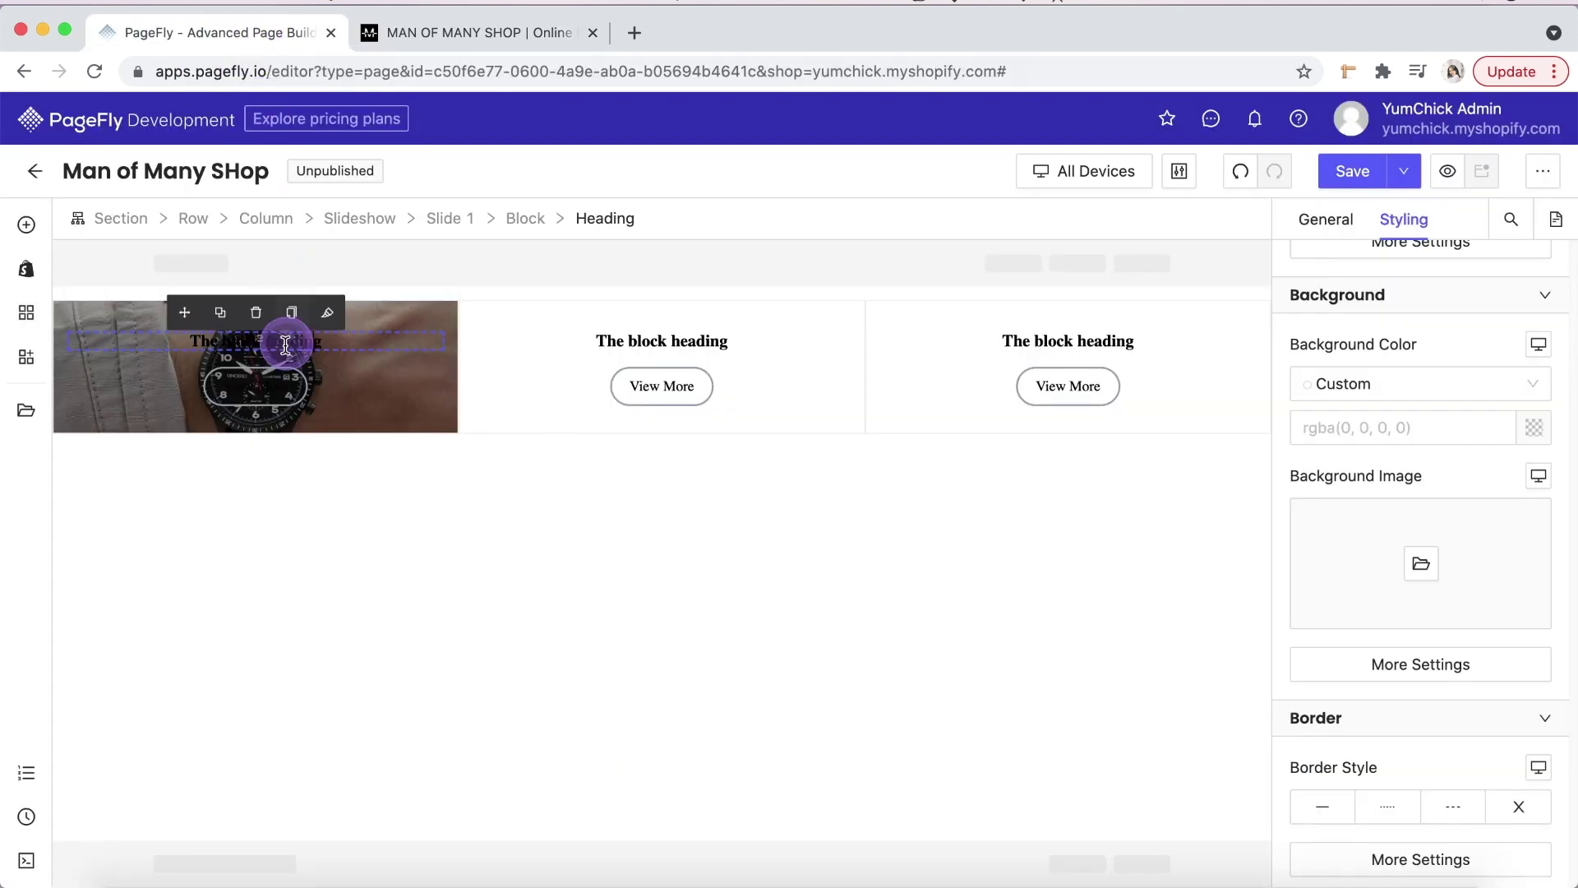
pyautogui.click(1326, 219)
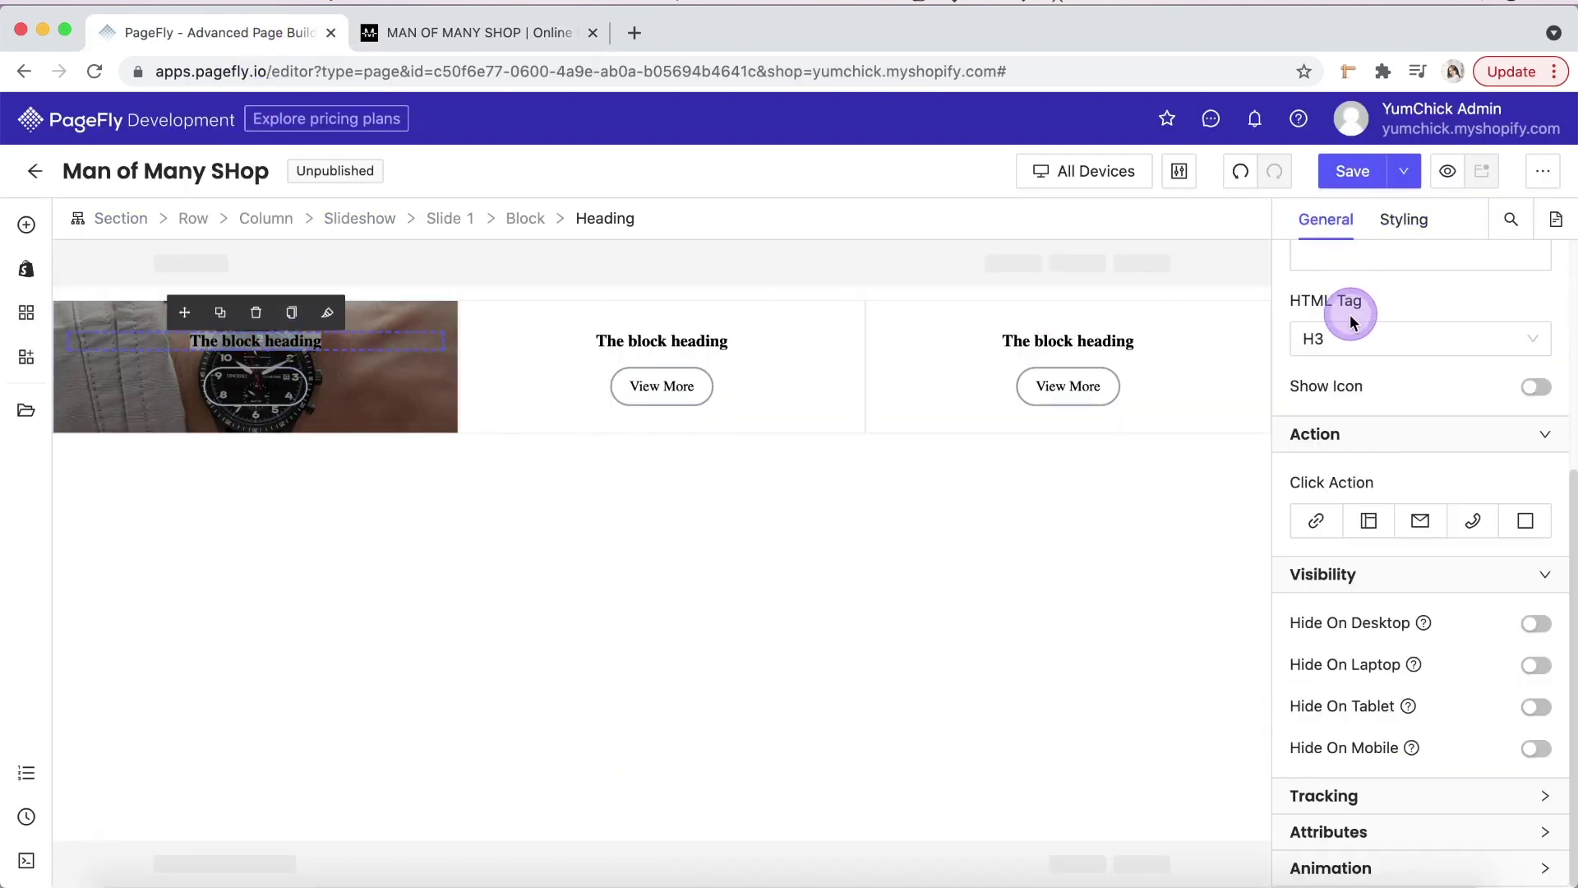
pyautogui.tripleClick(1358, 416)
pyautogui.write('LASTEST PRODUCTS')
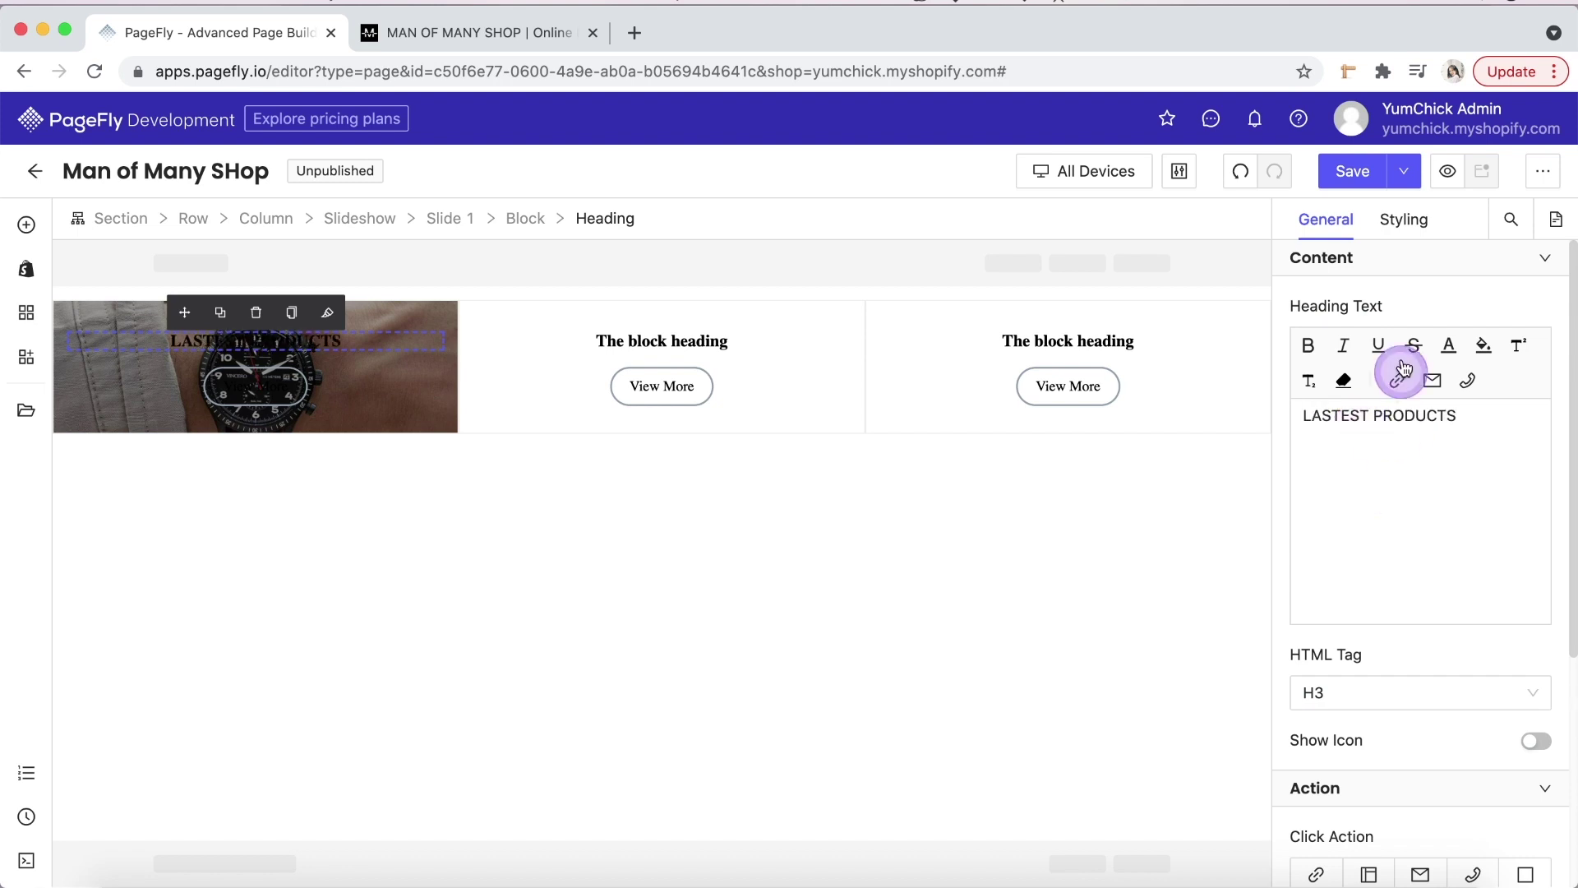
# - Style the heading white, in Roboto, at font size 26
pyautogui.click(1415, 215)
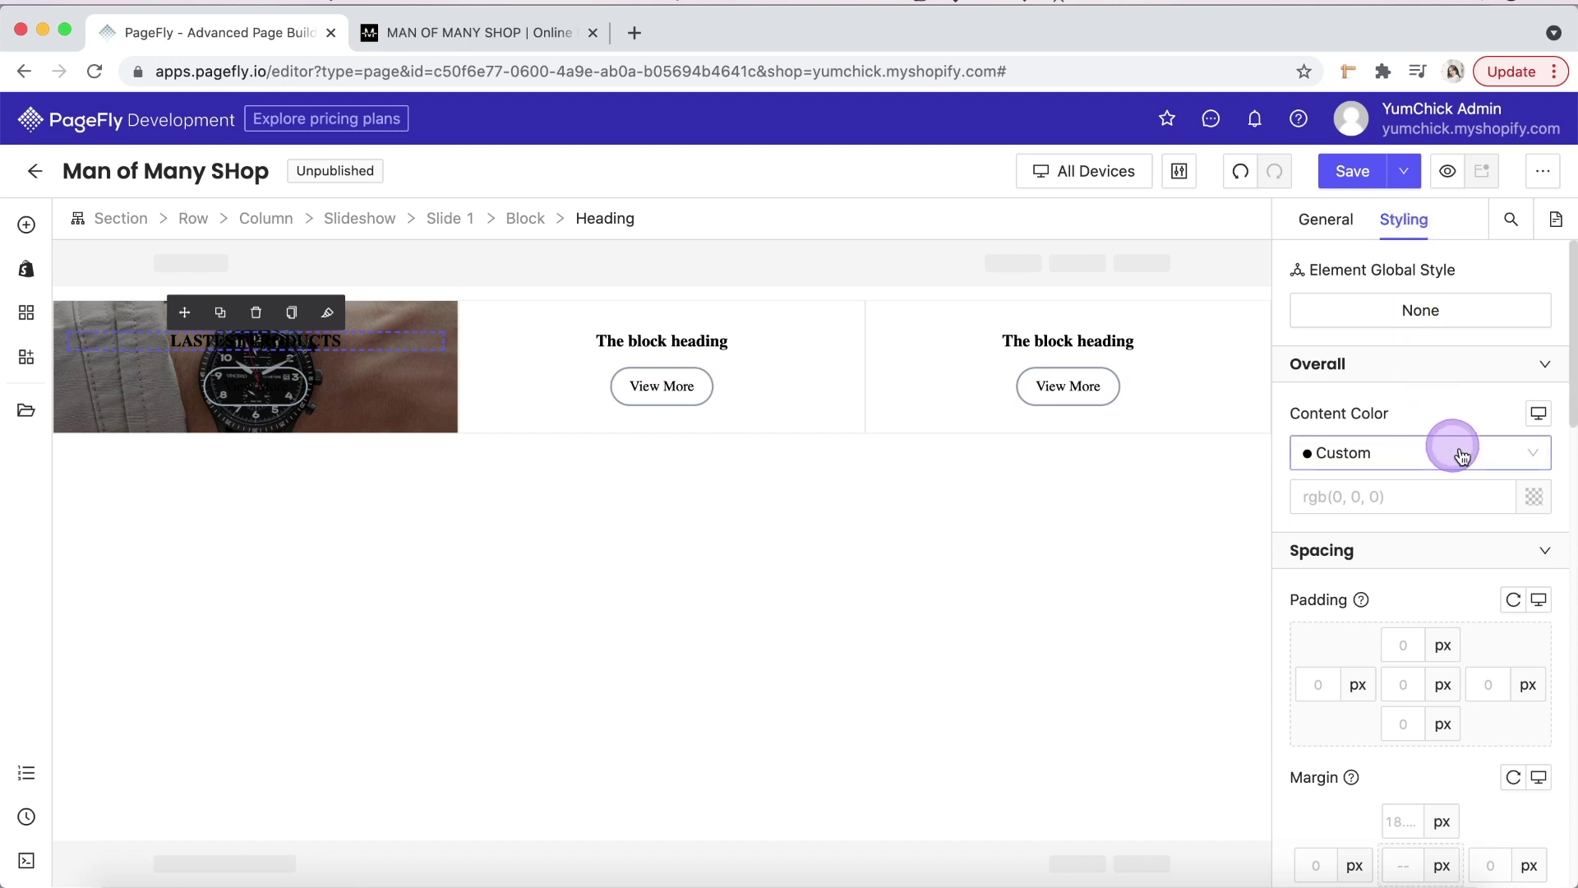
pyautogui.click(1531, 496)
pyautogui.click(1224, 642)
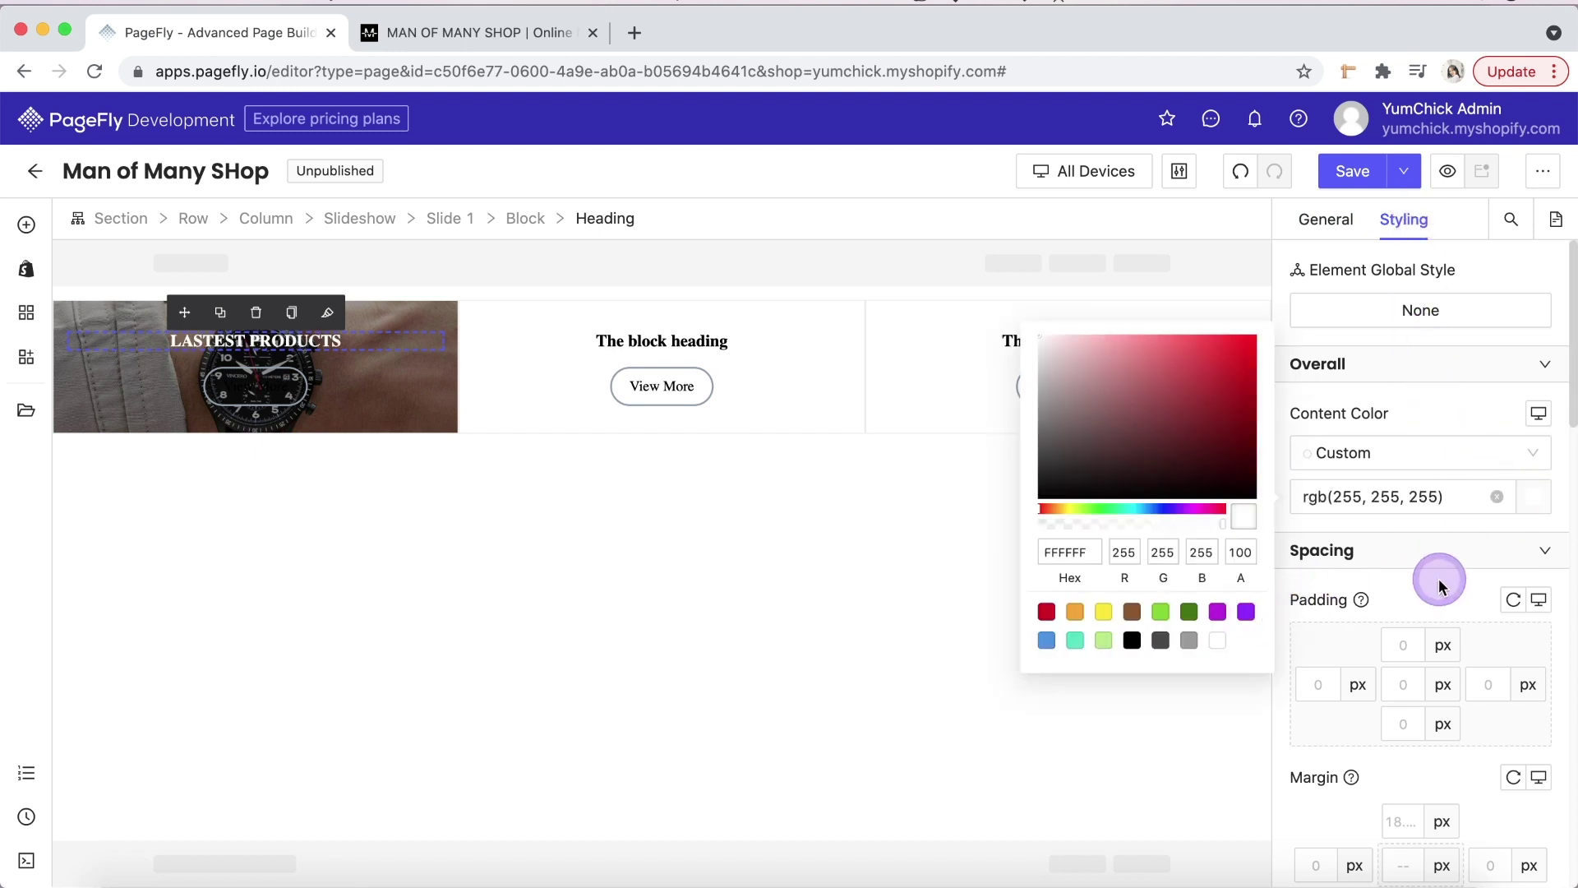
pyautogui.scroll(-6, 1437, 580)
pyautogui.click(1441, 569)
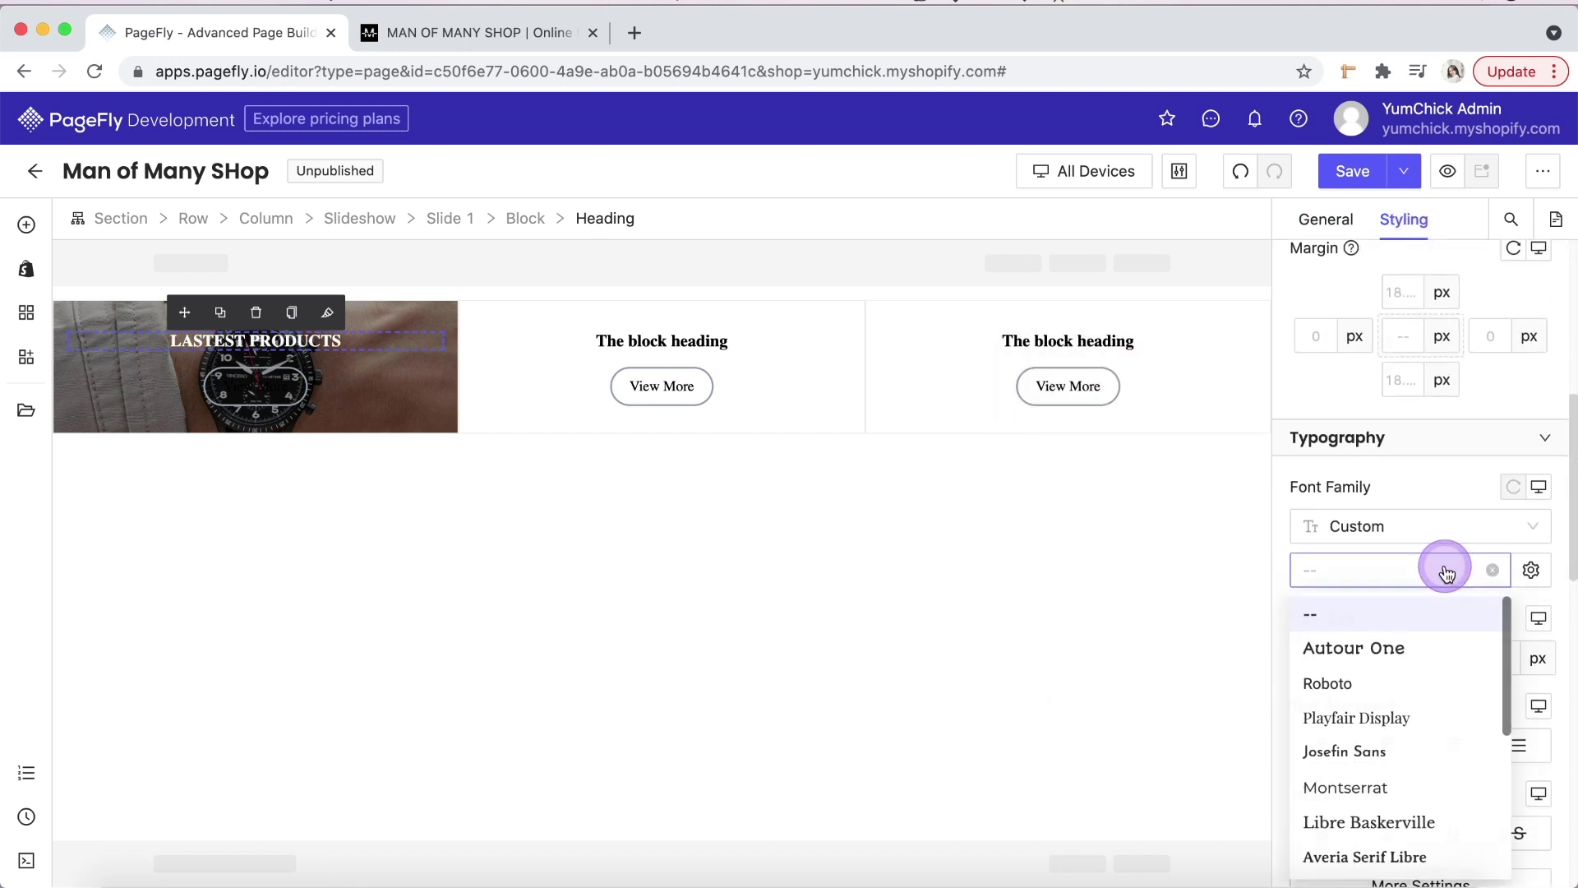
pyautogui.click(1420, 685)
pyautogui.click(1470, 658)
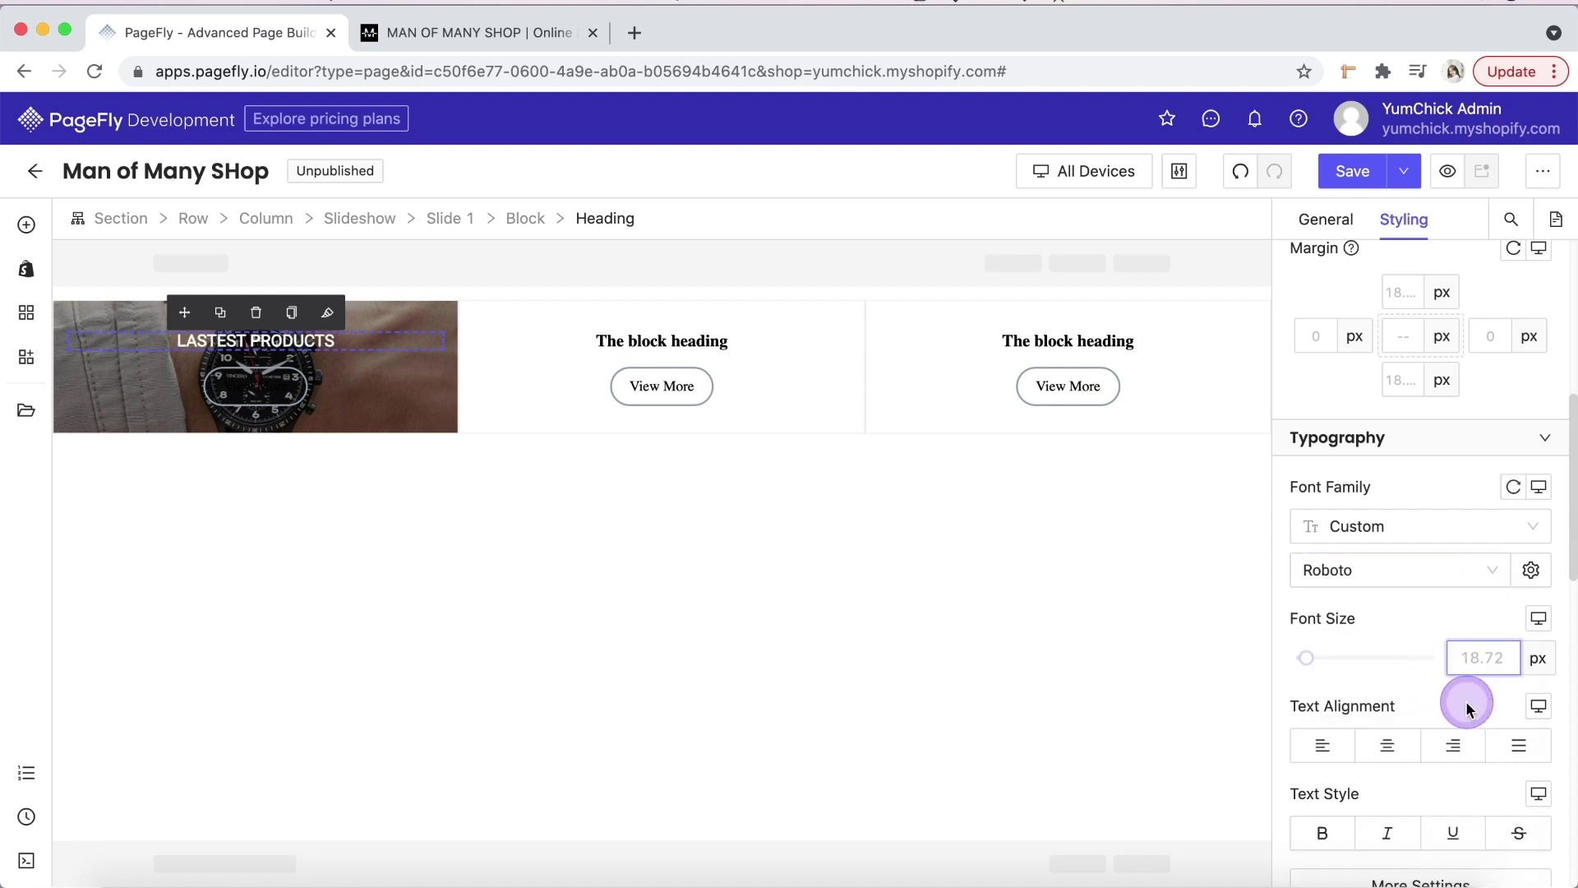
pyautogui.write('26')
pyautogui.scroll(-10, 1467, 708)
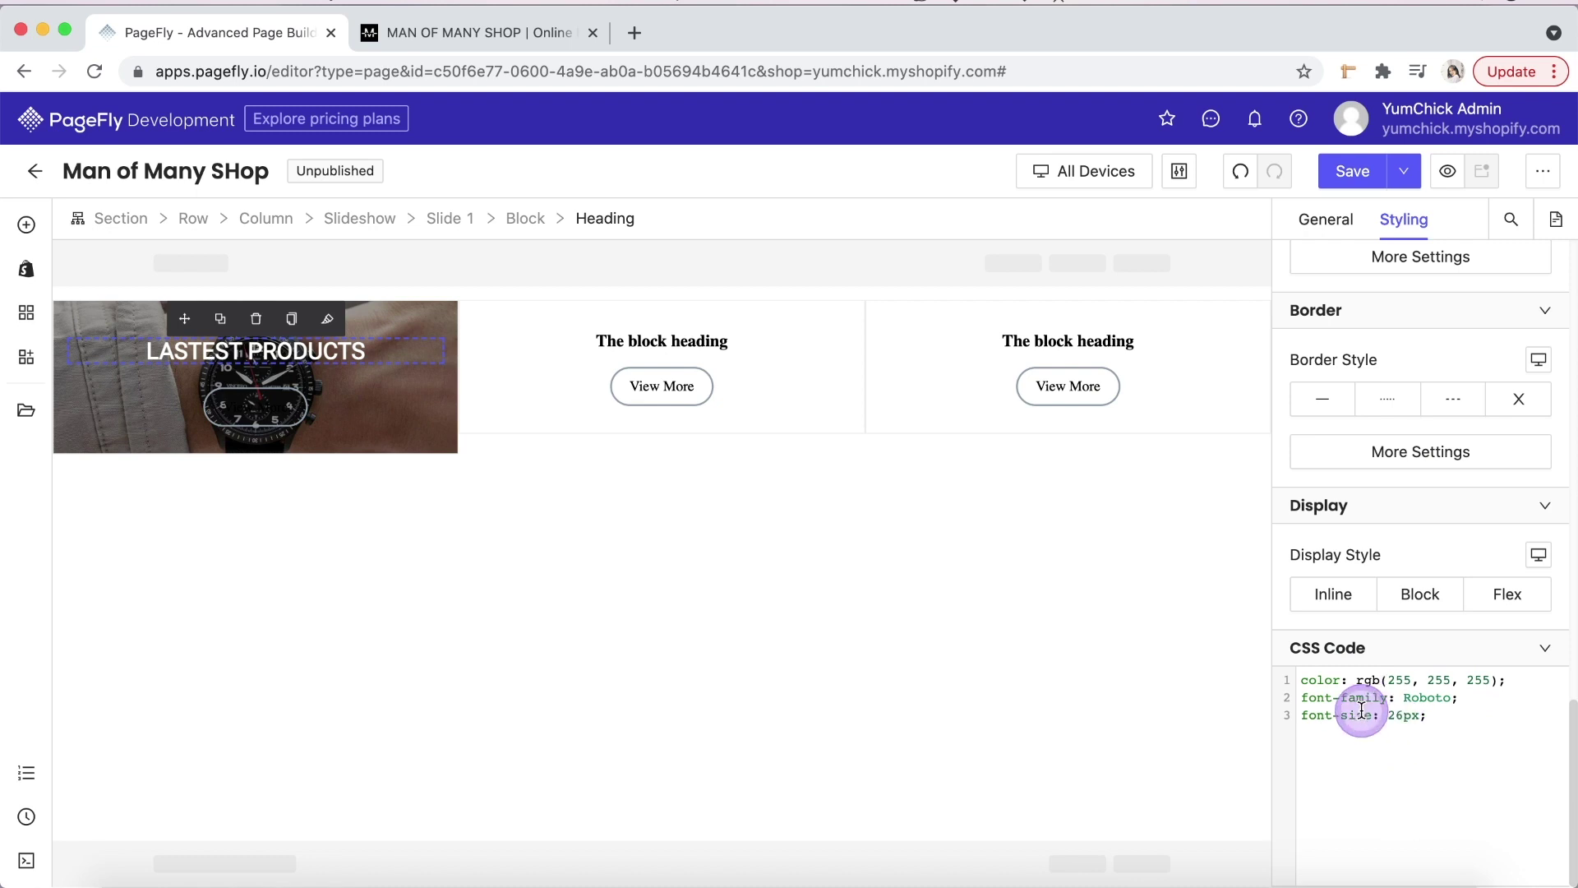
# - Change the first slide's button label to 'SHOP'
pyautogui.click(279, 408)
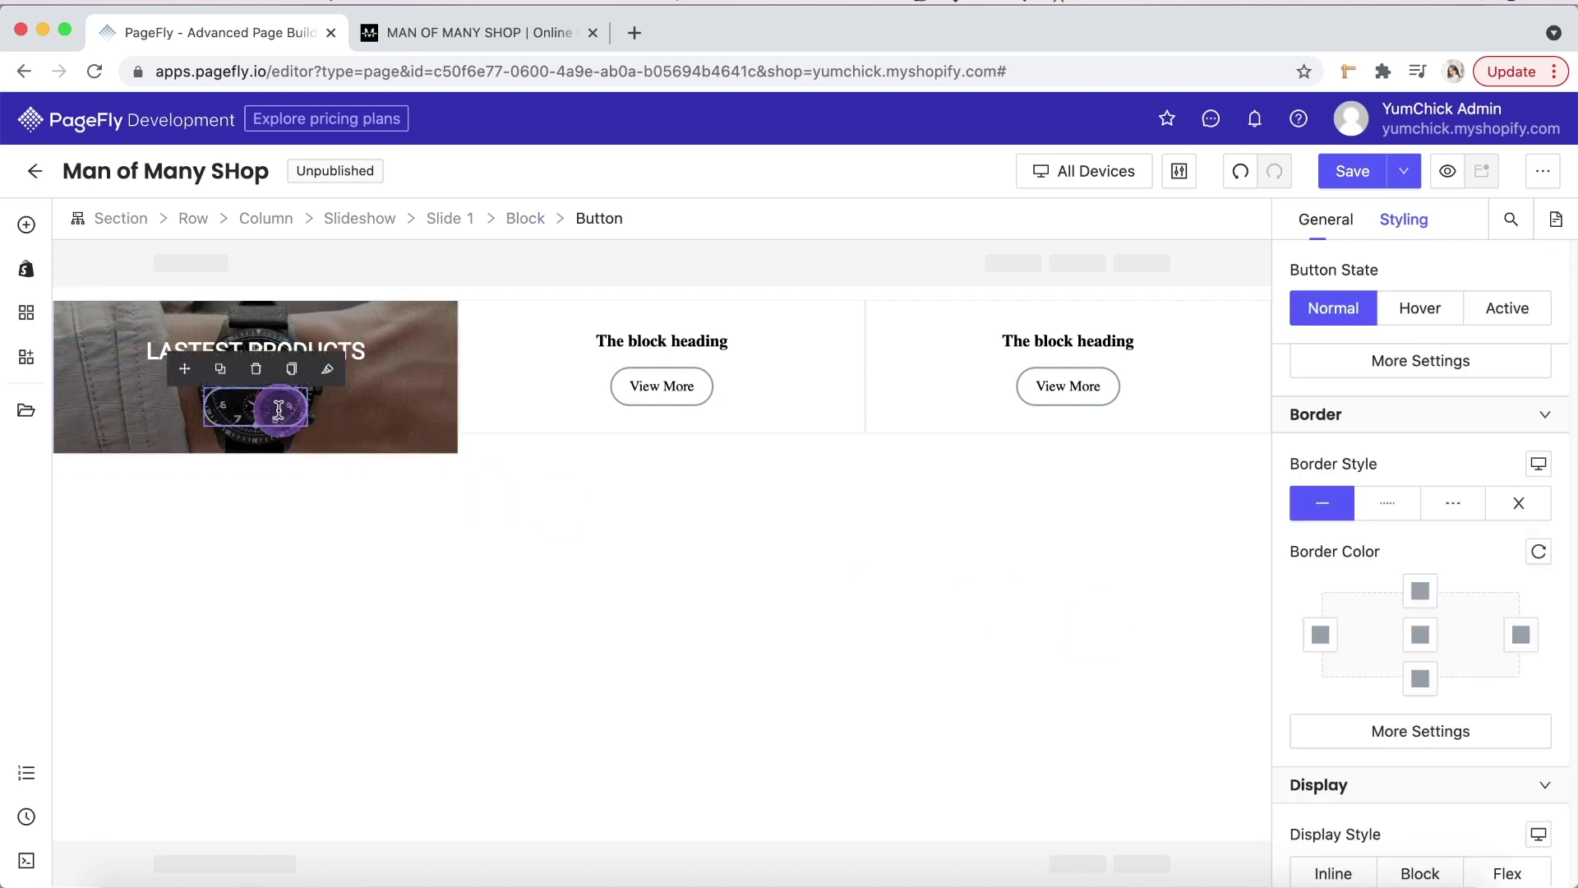
pyautogui.click(1326, 222)
pyautogui.click(1372, 420)
pyautogui.write('SH')
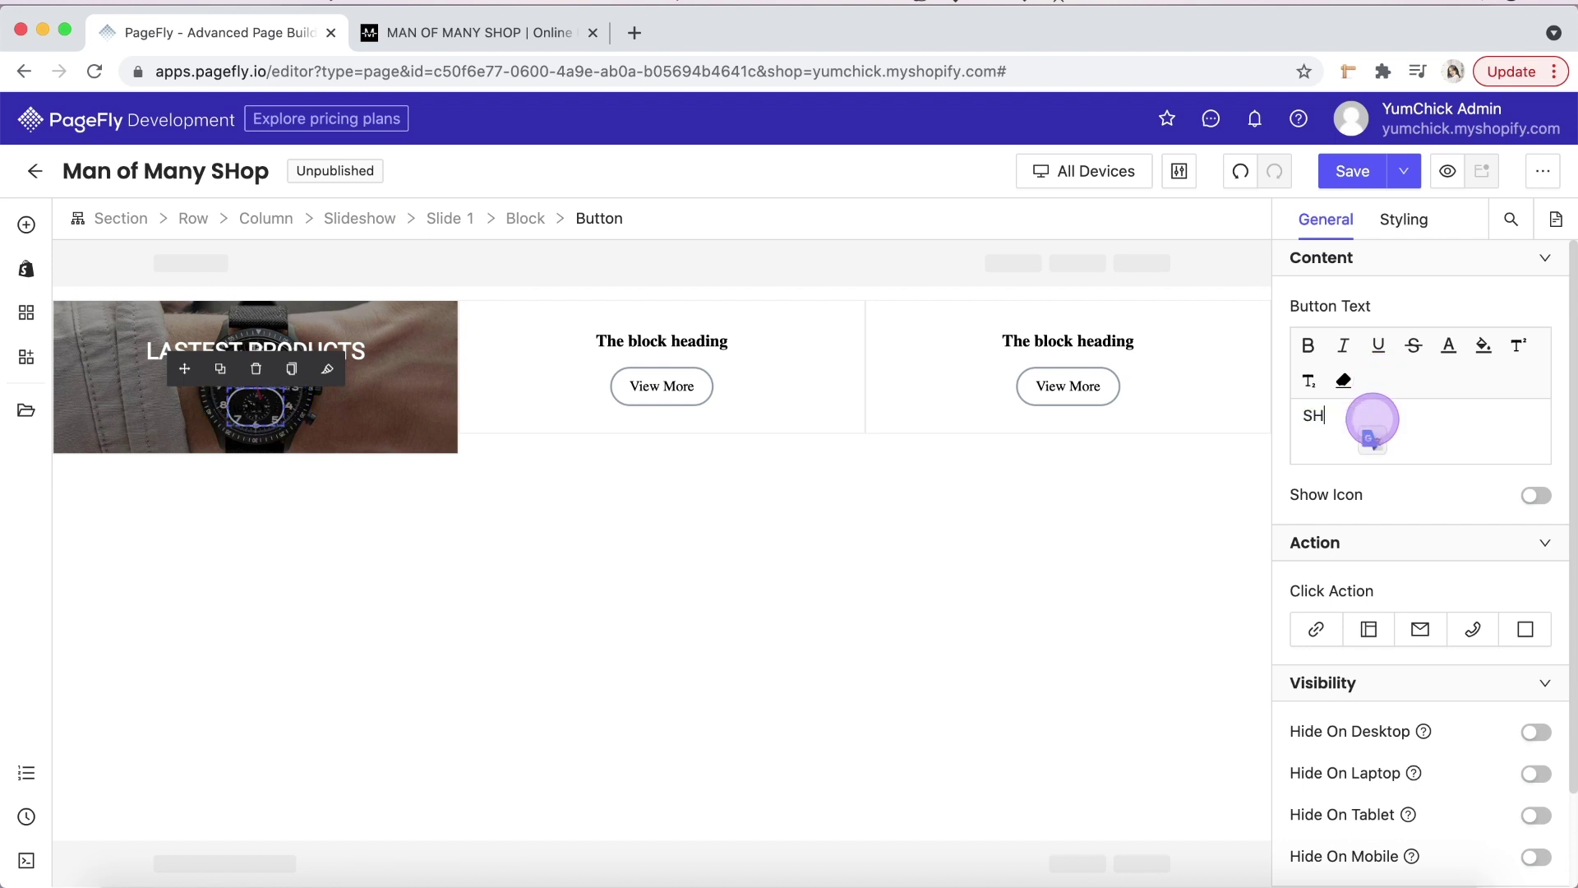
pyautogui.write('OP')
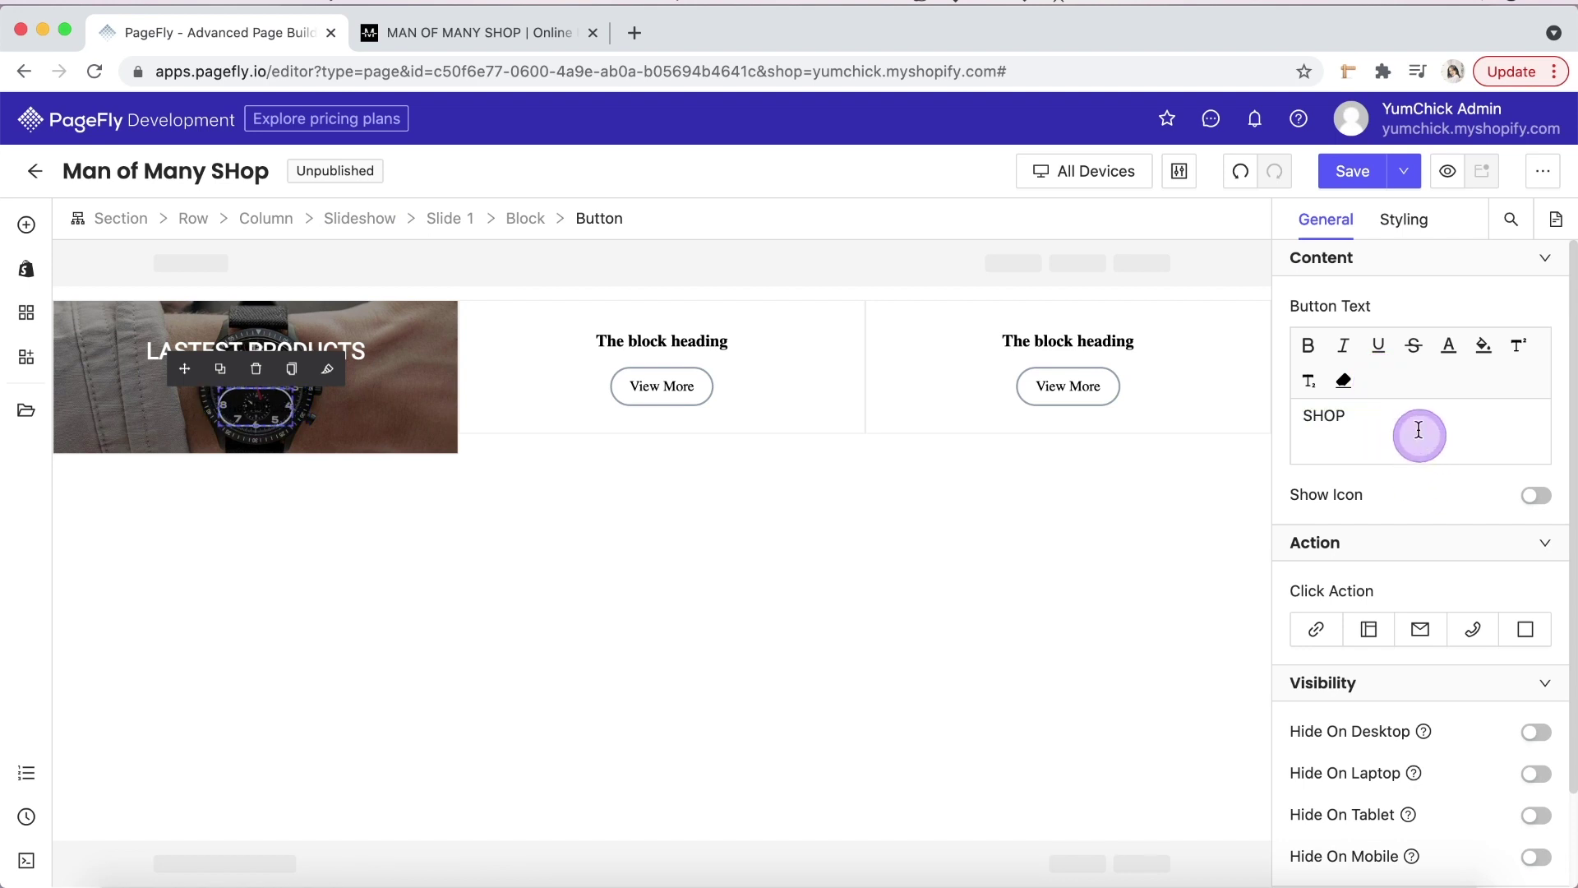
# - Make the button's normal-state text colour white
pyautogui.click(1404, 220)
pyautogui.click(1333, 423)
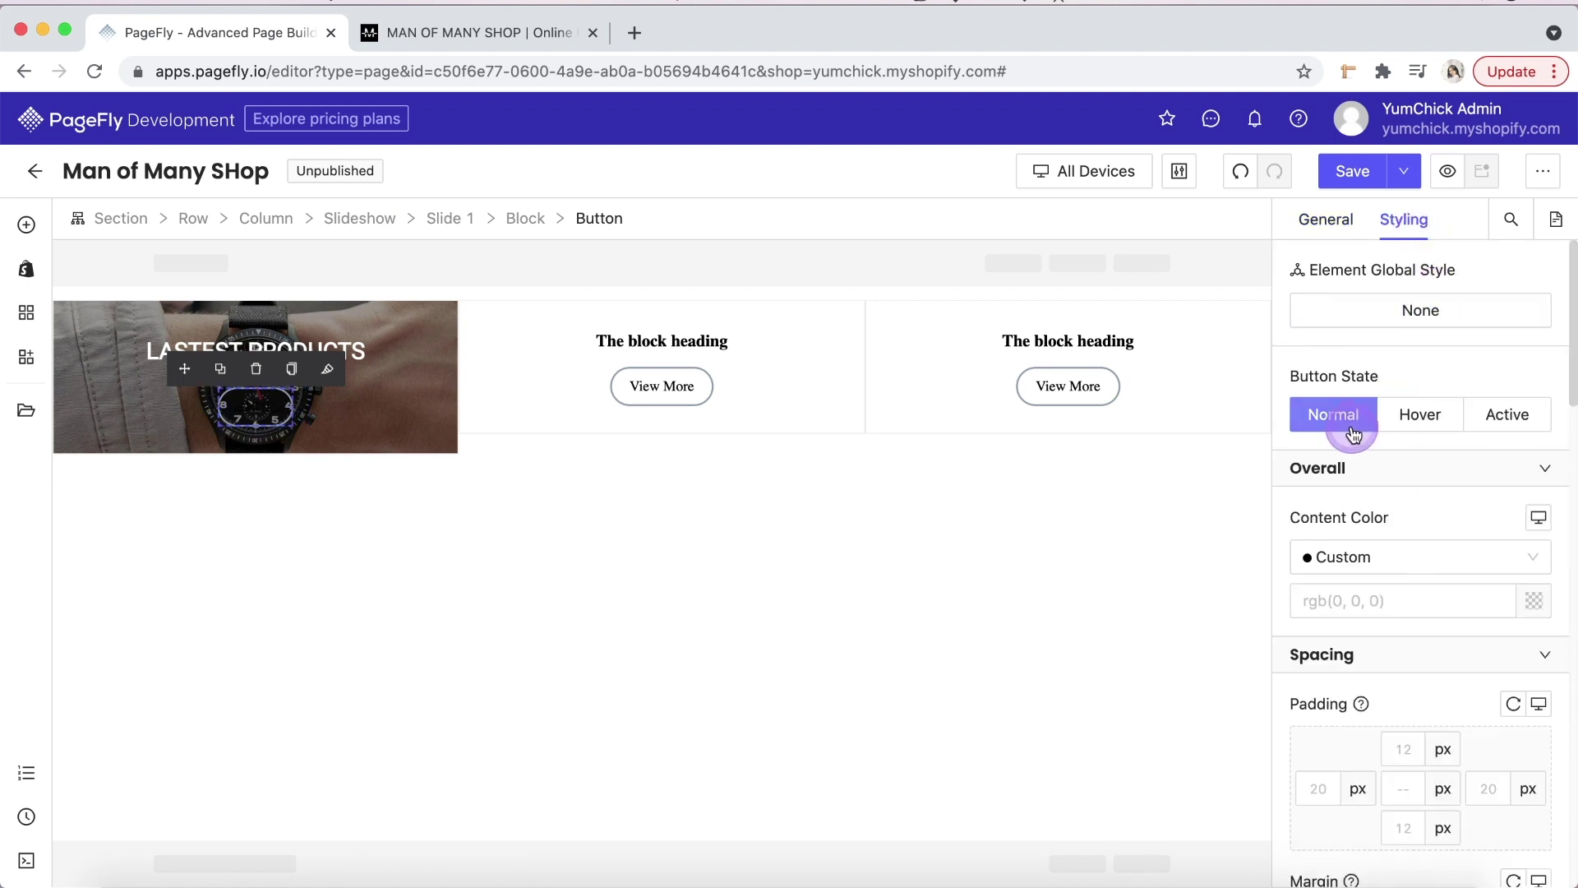
pyautogui.click(1537, 609)
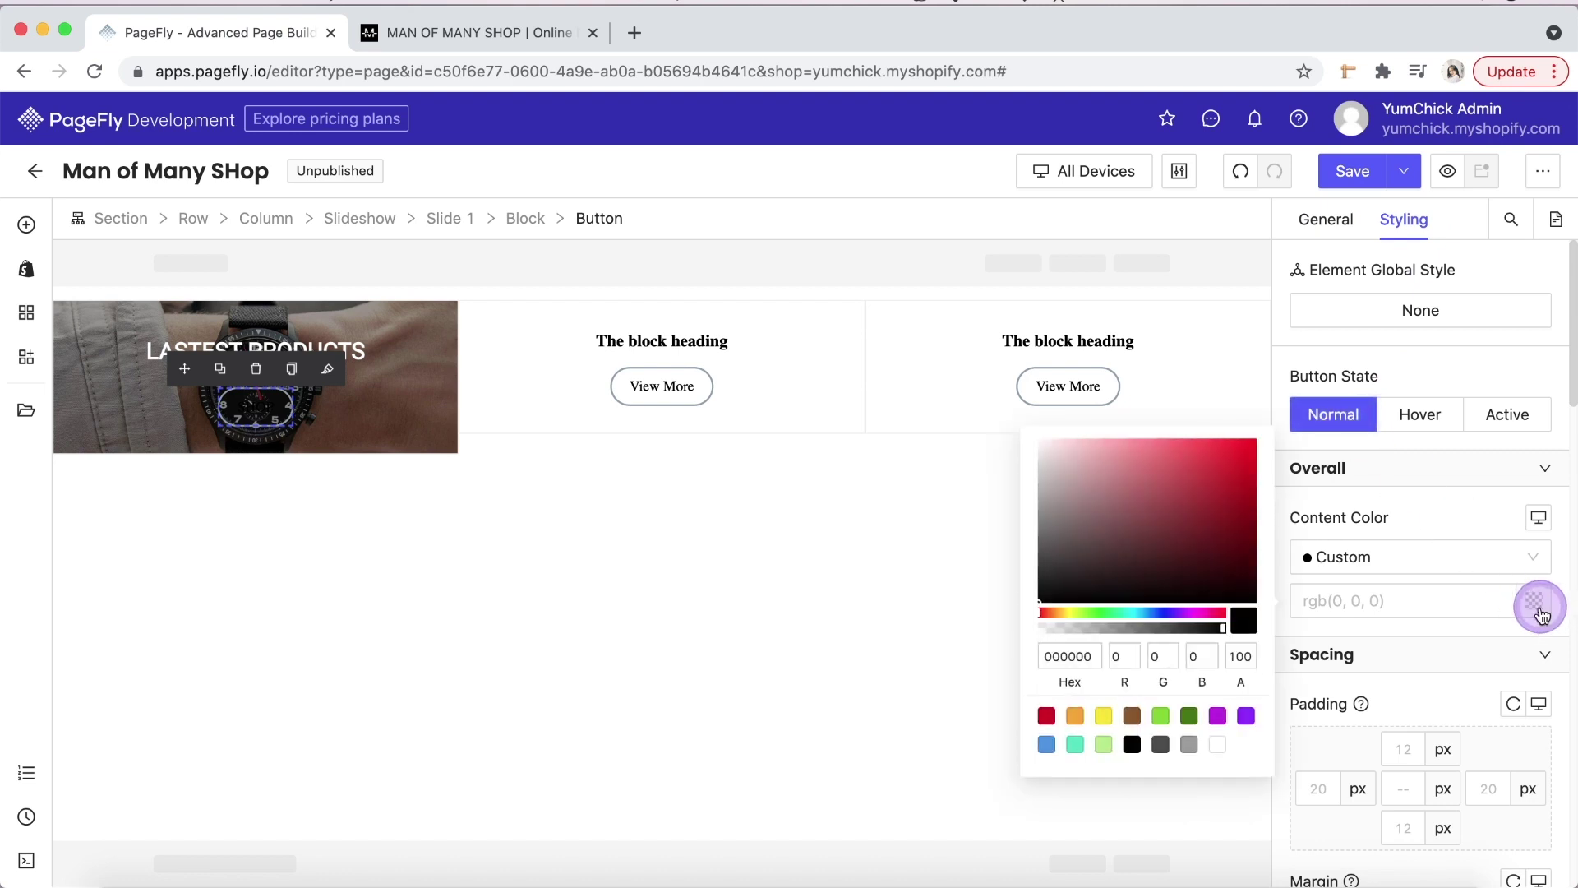
pyautogui.click(1223, 758)
pyautogui.click(1409, 623)
# - Set the button padding to 15 top and bottom, 72 left and right
pyautogui.scroll(-2, 1414, 629)
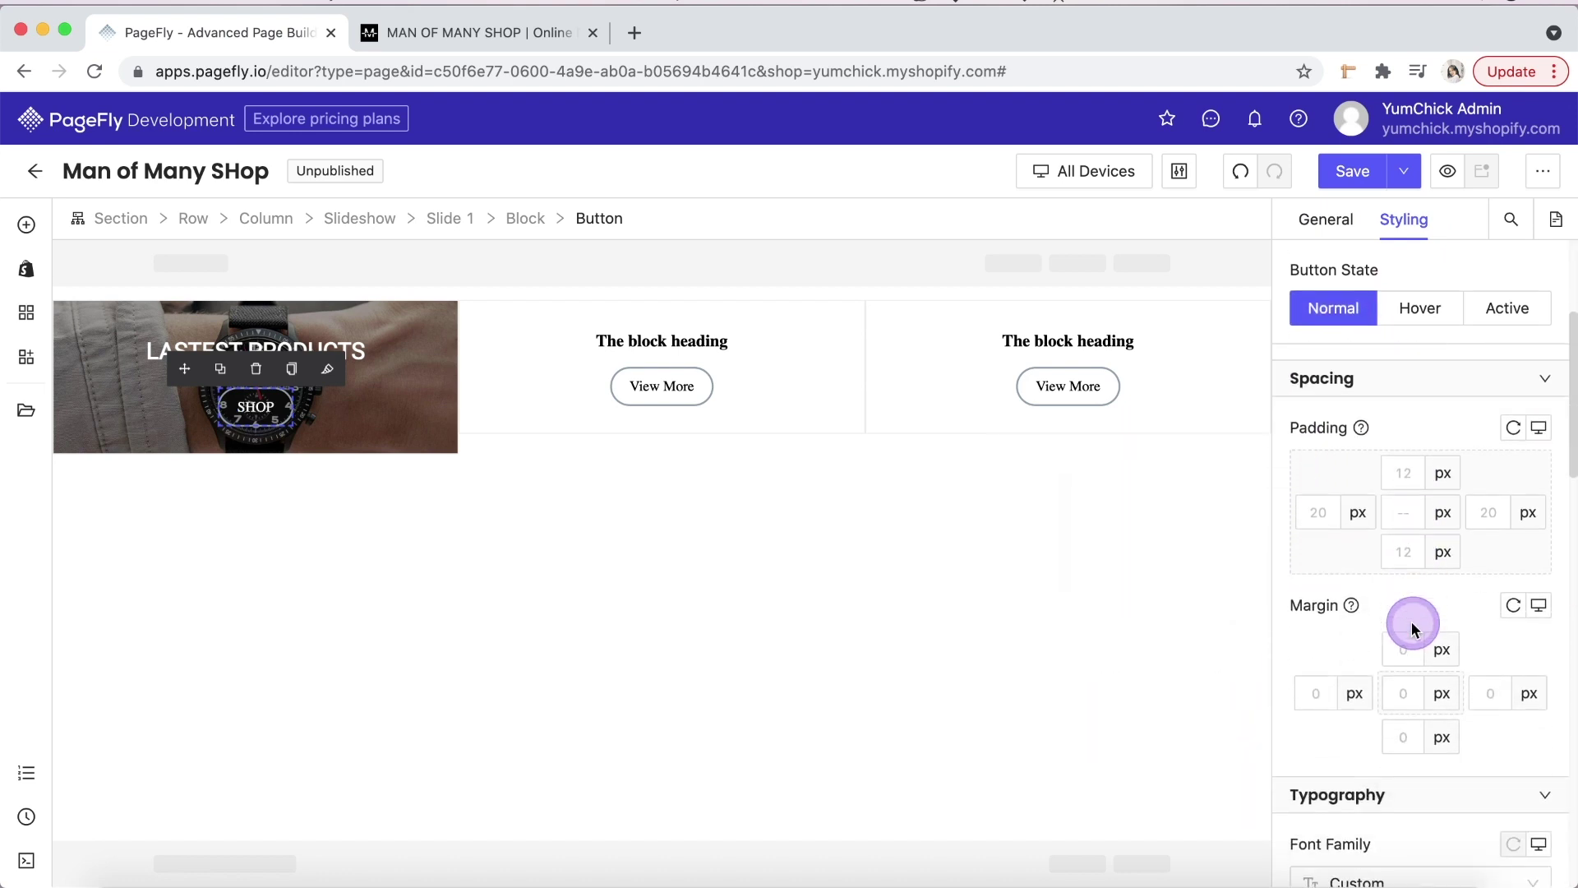
pyautogui.click(1396, 472)
pyautogui.write('15')
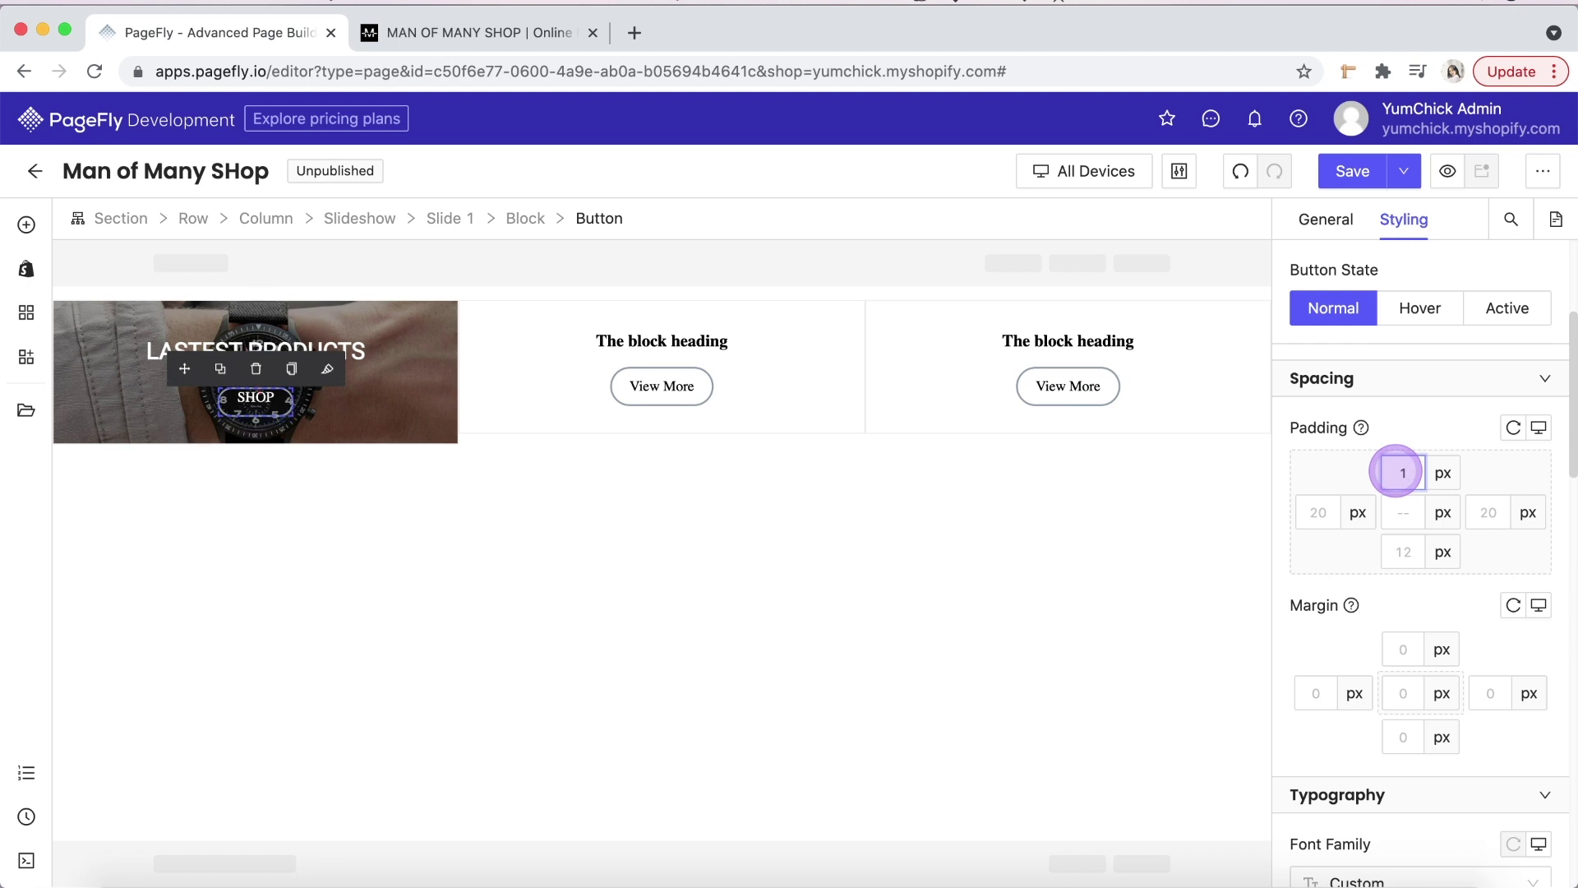
pyautogui.click(1397, 552)
pyautogui.write('15')
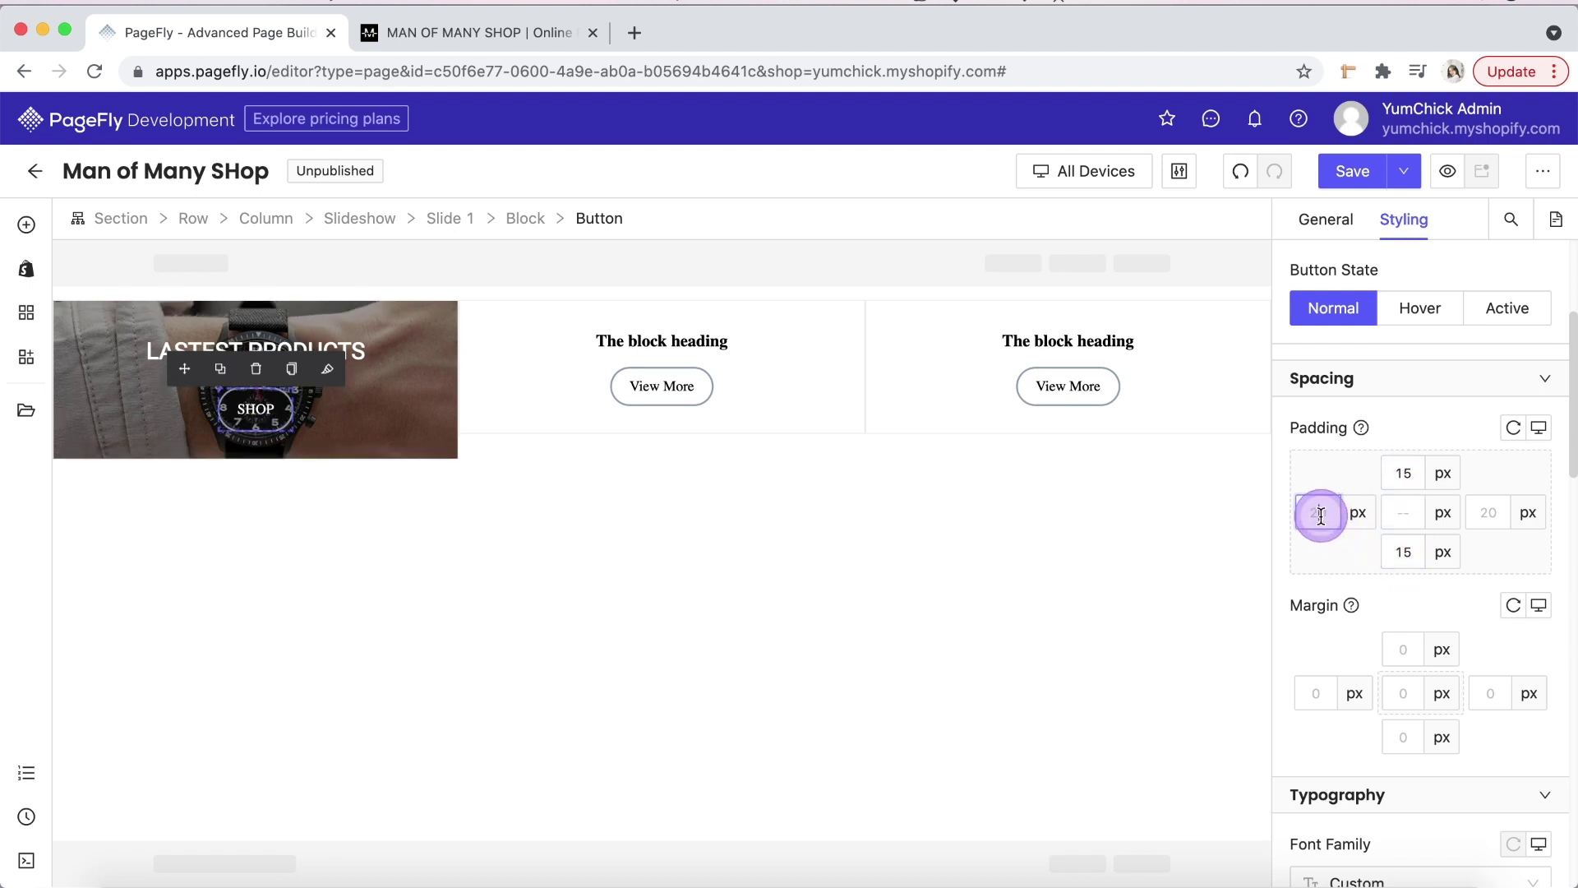
pyautogui.click(1320, 513)
pyautogui.write('72')
pyautogui.click(1481, 515)
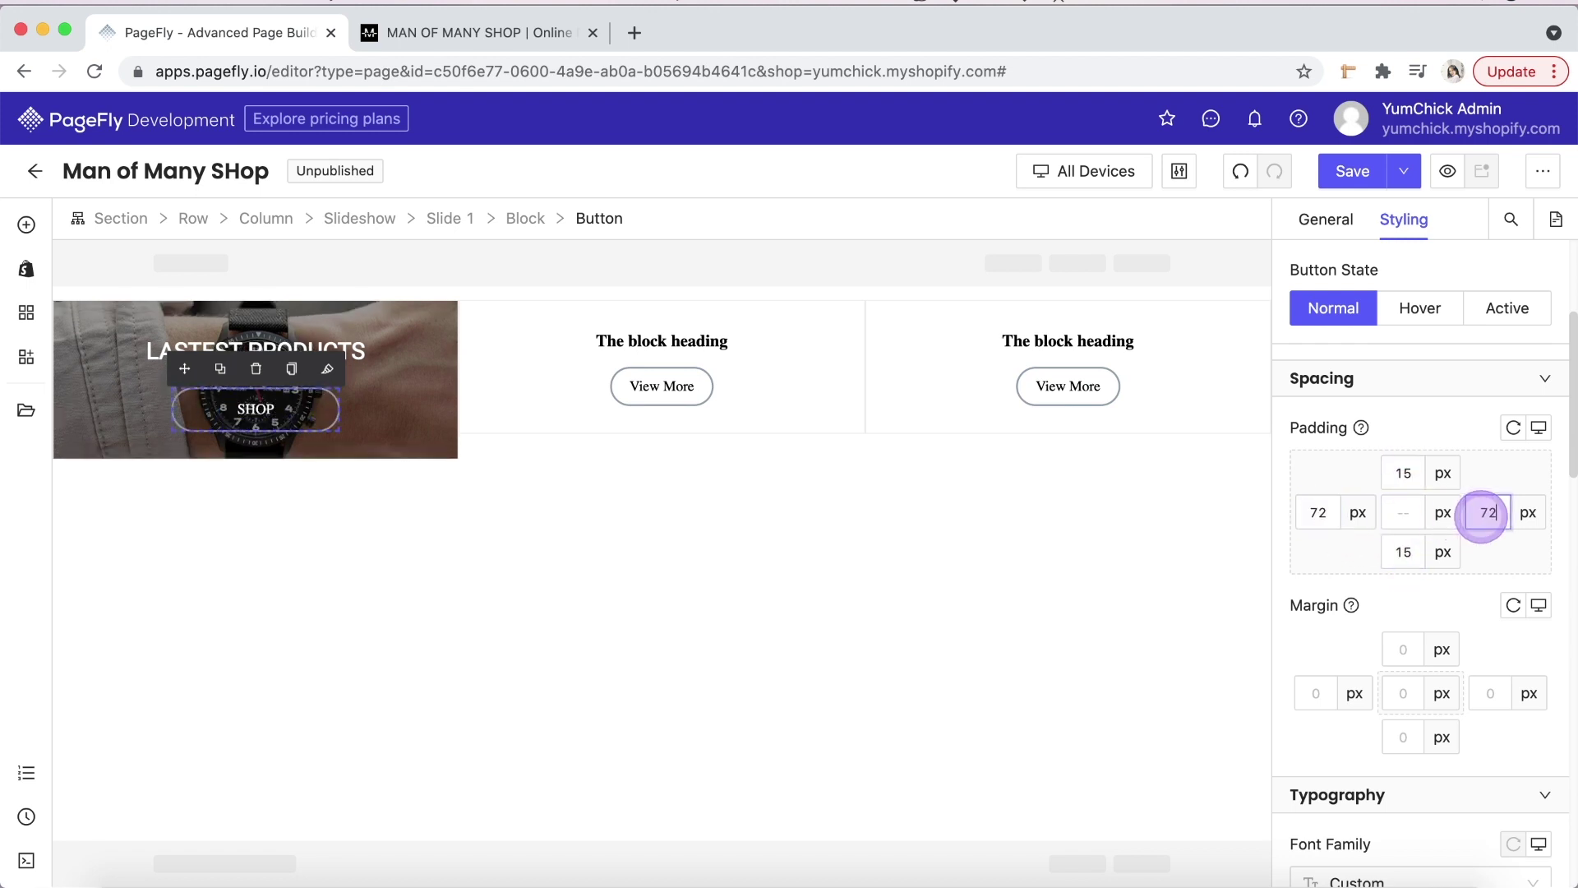
pyautogui.write('72')
# - Set the button font to Roboto 18px and give it a white border
pyautogui.scroll(-5, 1468, 599)
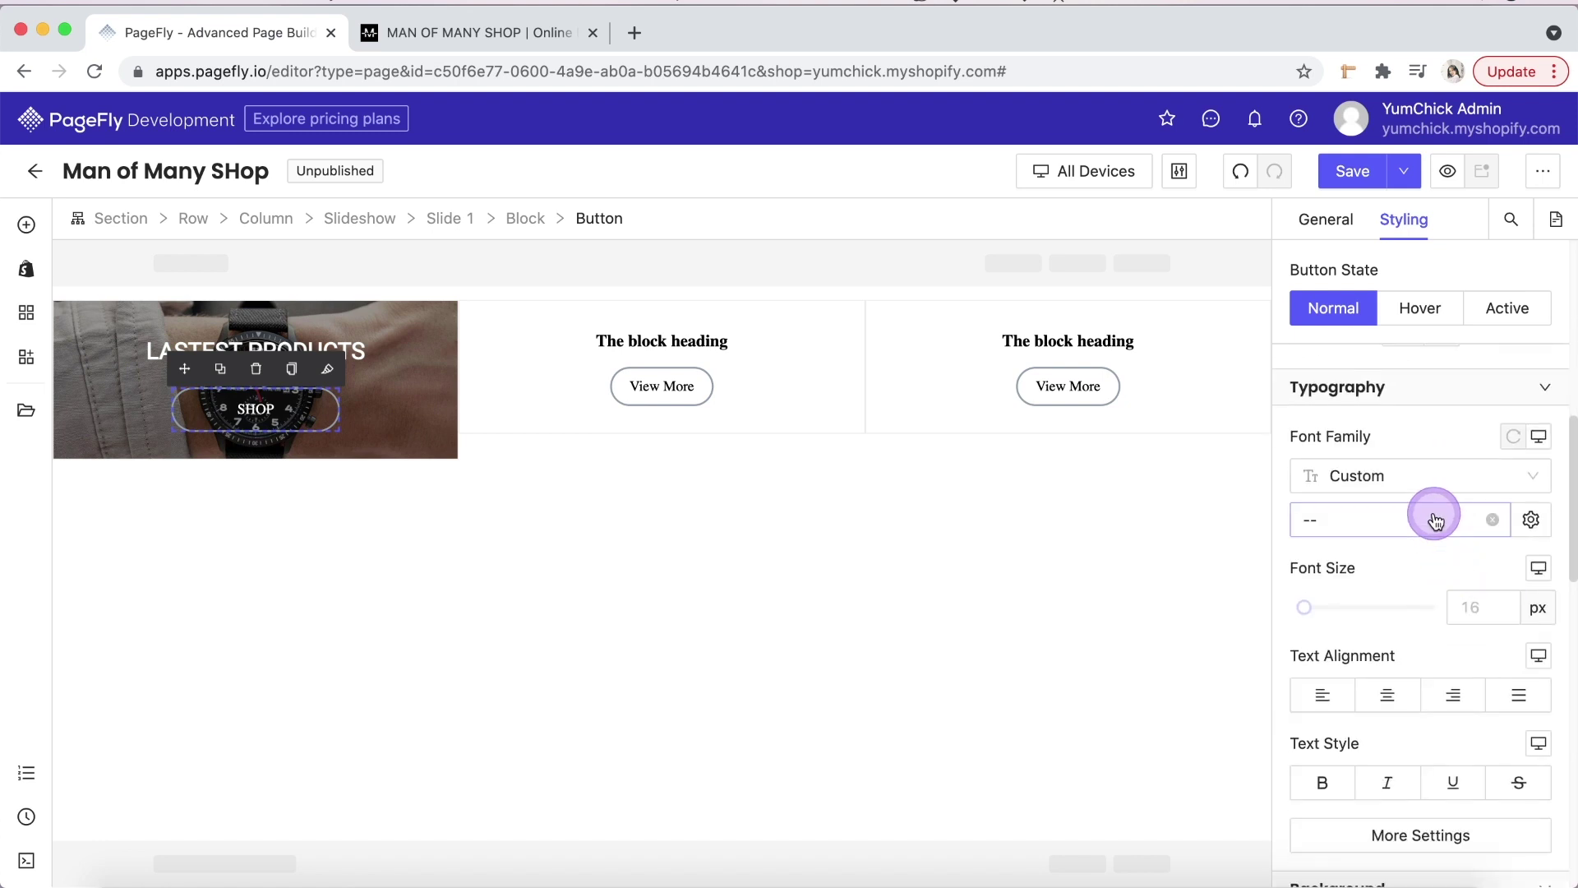
pyautogui.click(1435, 520)
pyautogui.click(1398, 636)
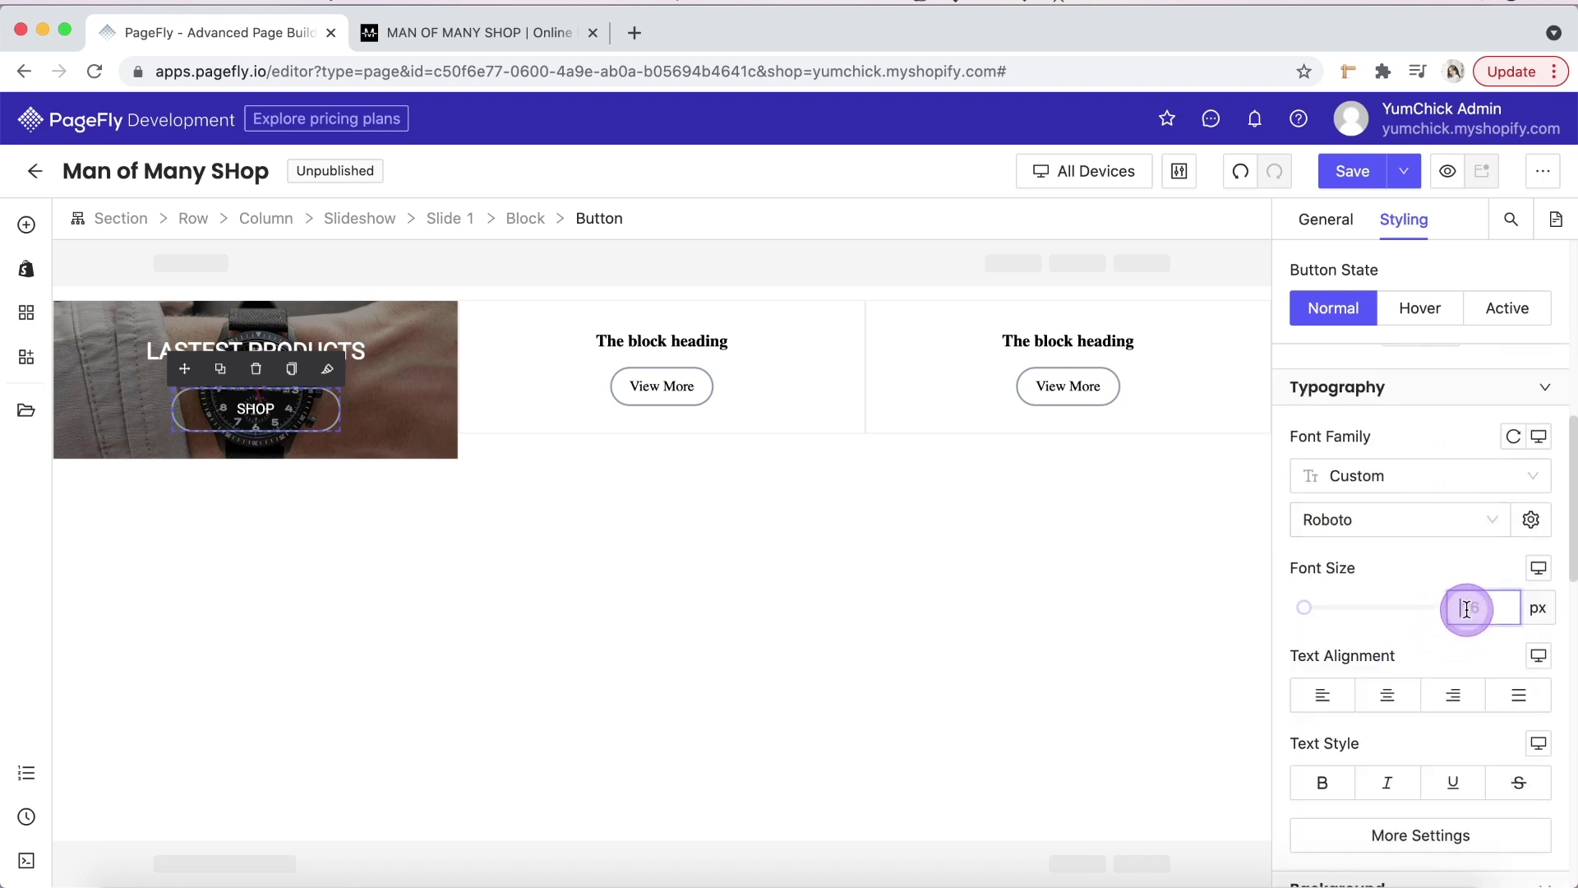
pyautogui.write('18')
pyautogui.scroll(-10, 1453, 648)
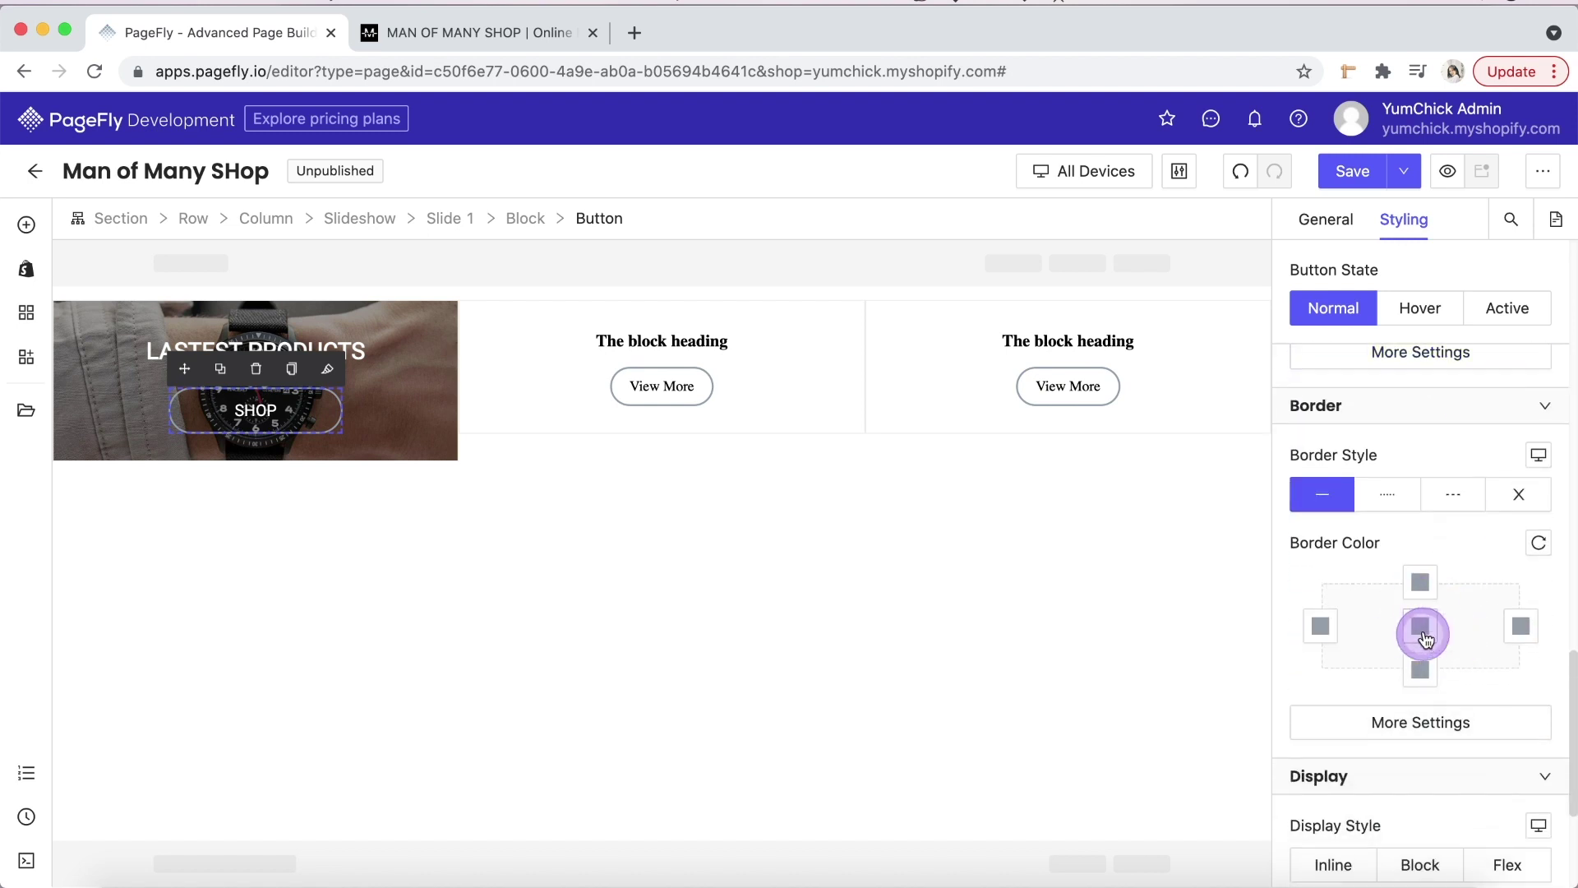
pyautogui.click(1419, 627)
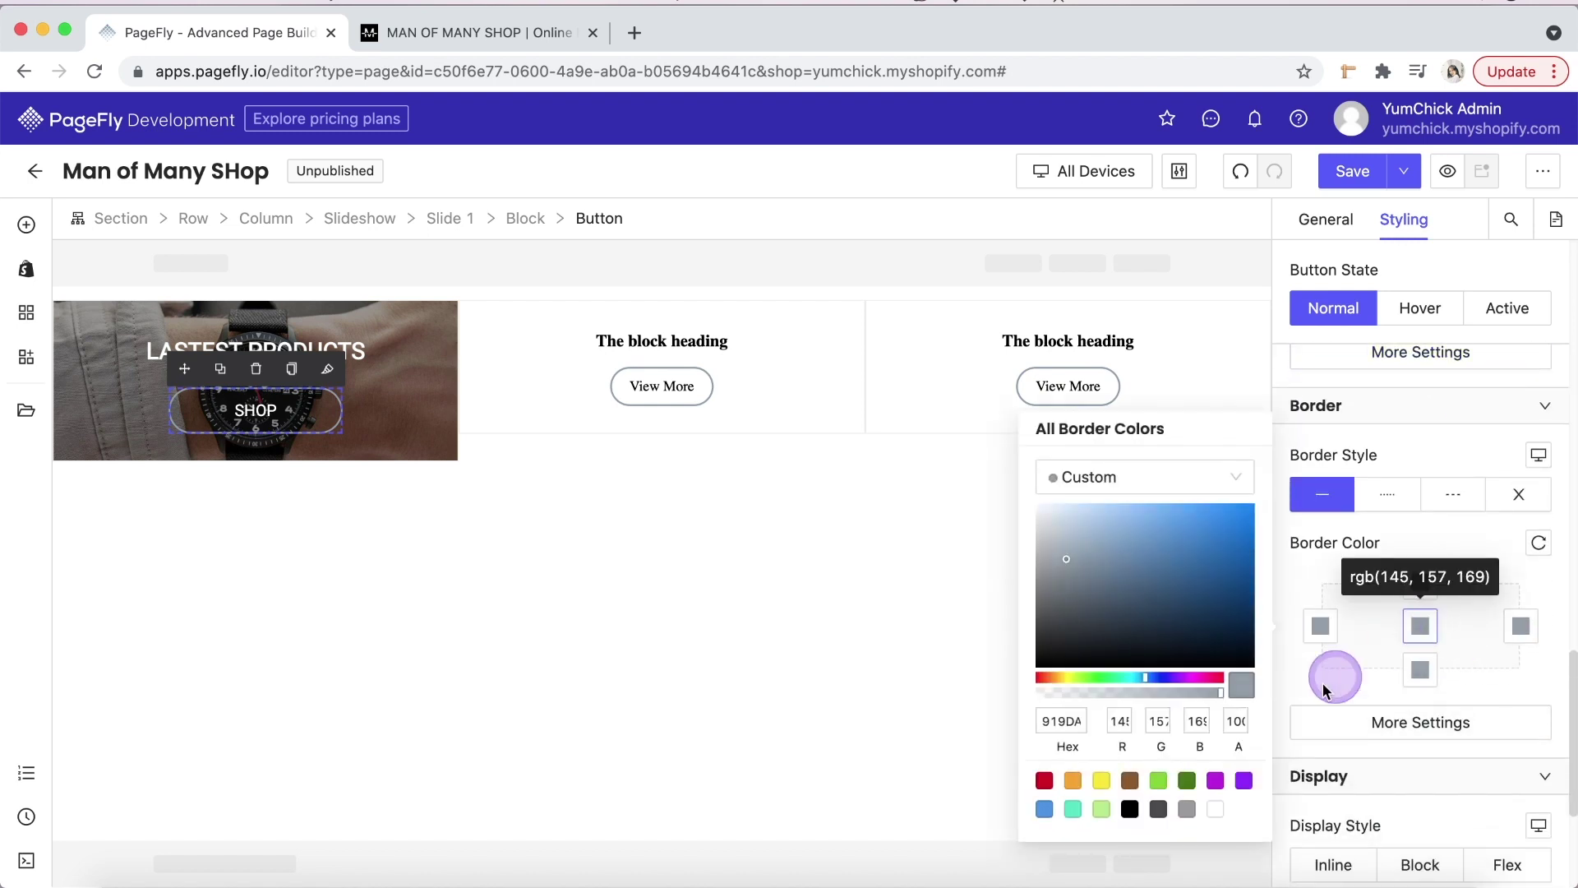
pyautogui.click(1215, 808)
pyautogui.click(1331, 725)
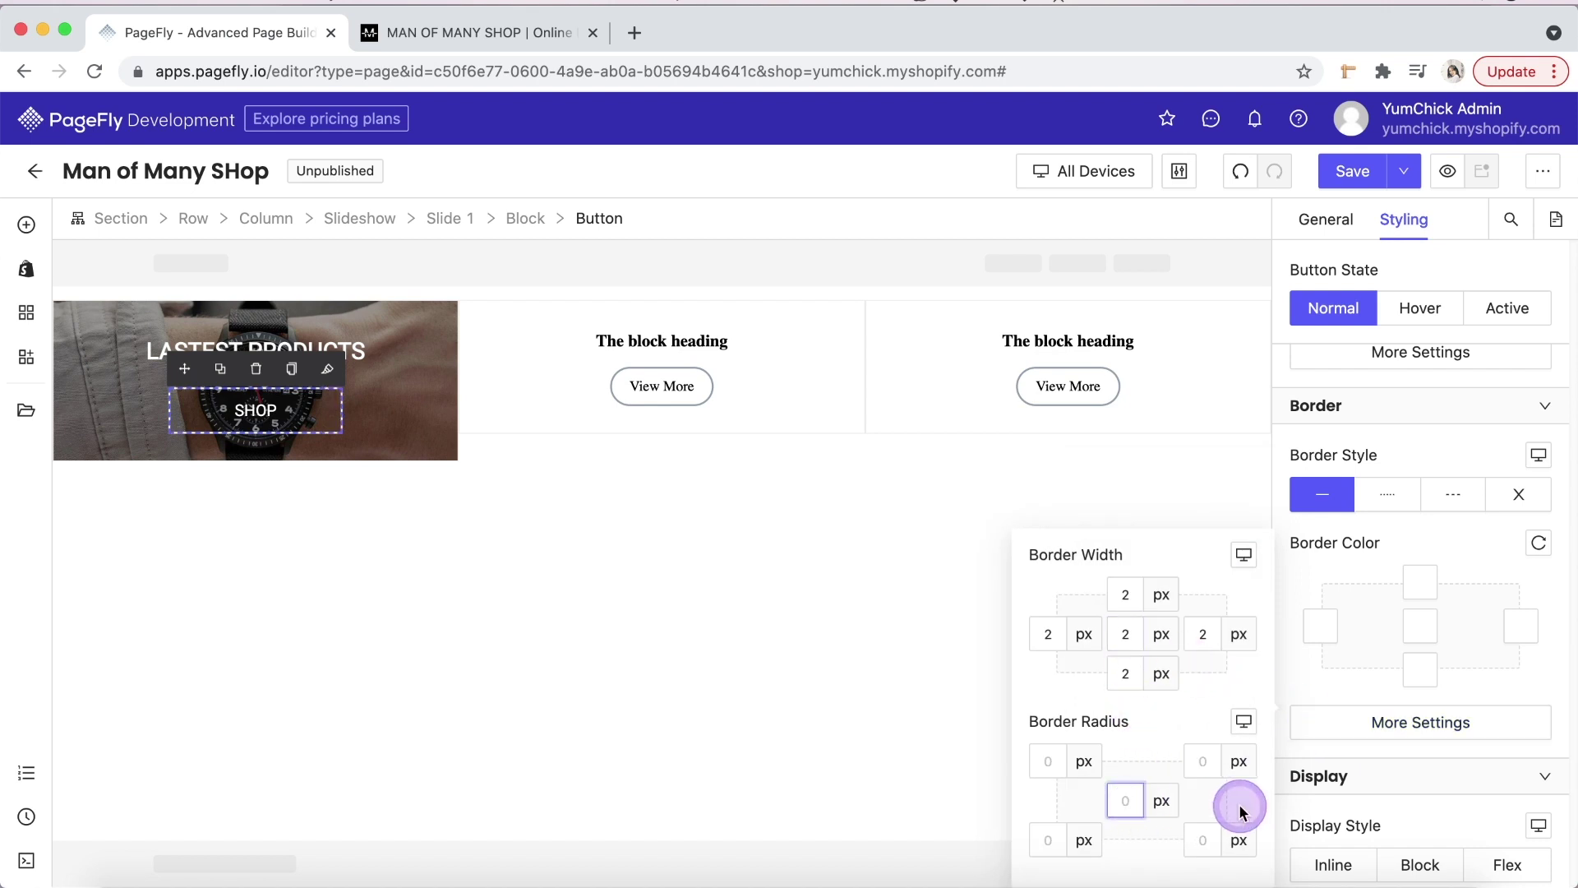
pyautogui.click(1364, 721)
pyautogui.scroll(-4, 1366, 744)
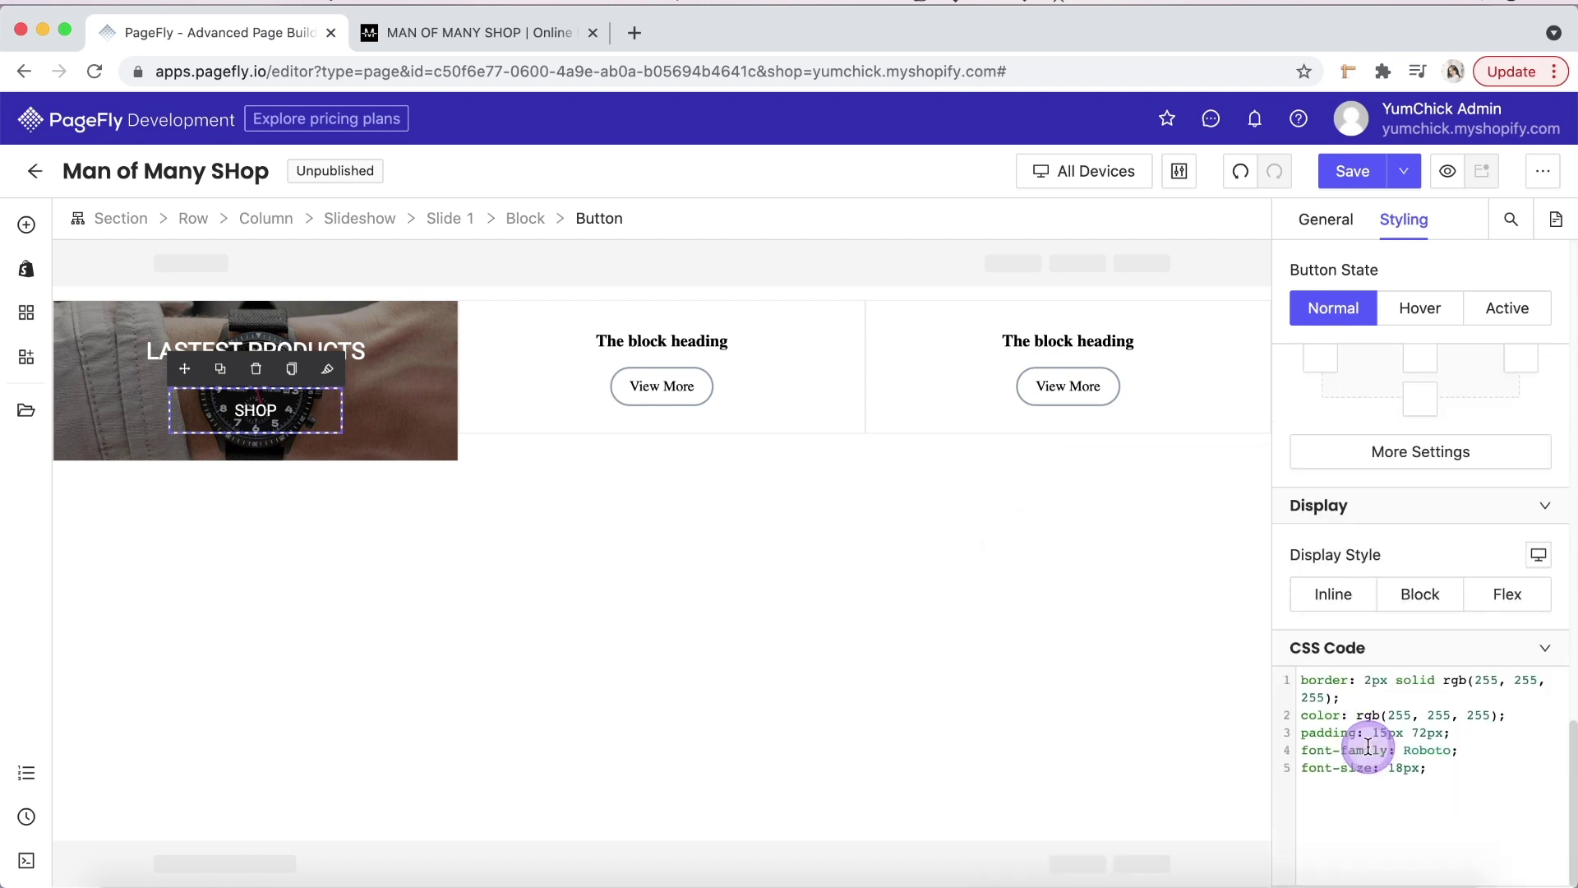
# - In the hover state, make the button text black and background white
pyautogui.click(1412, 327)
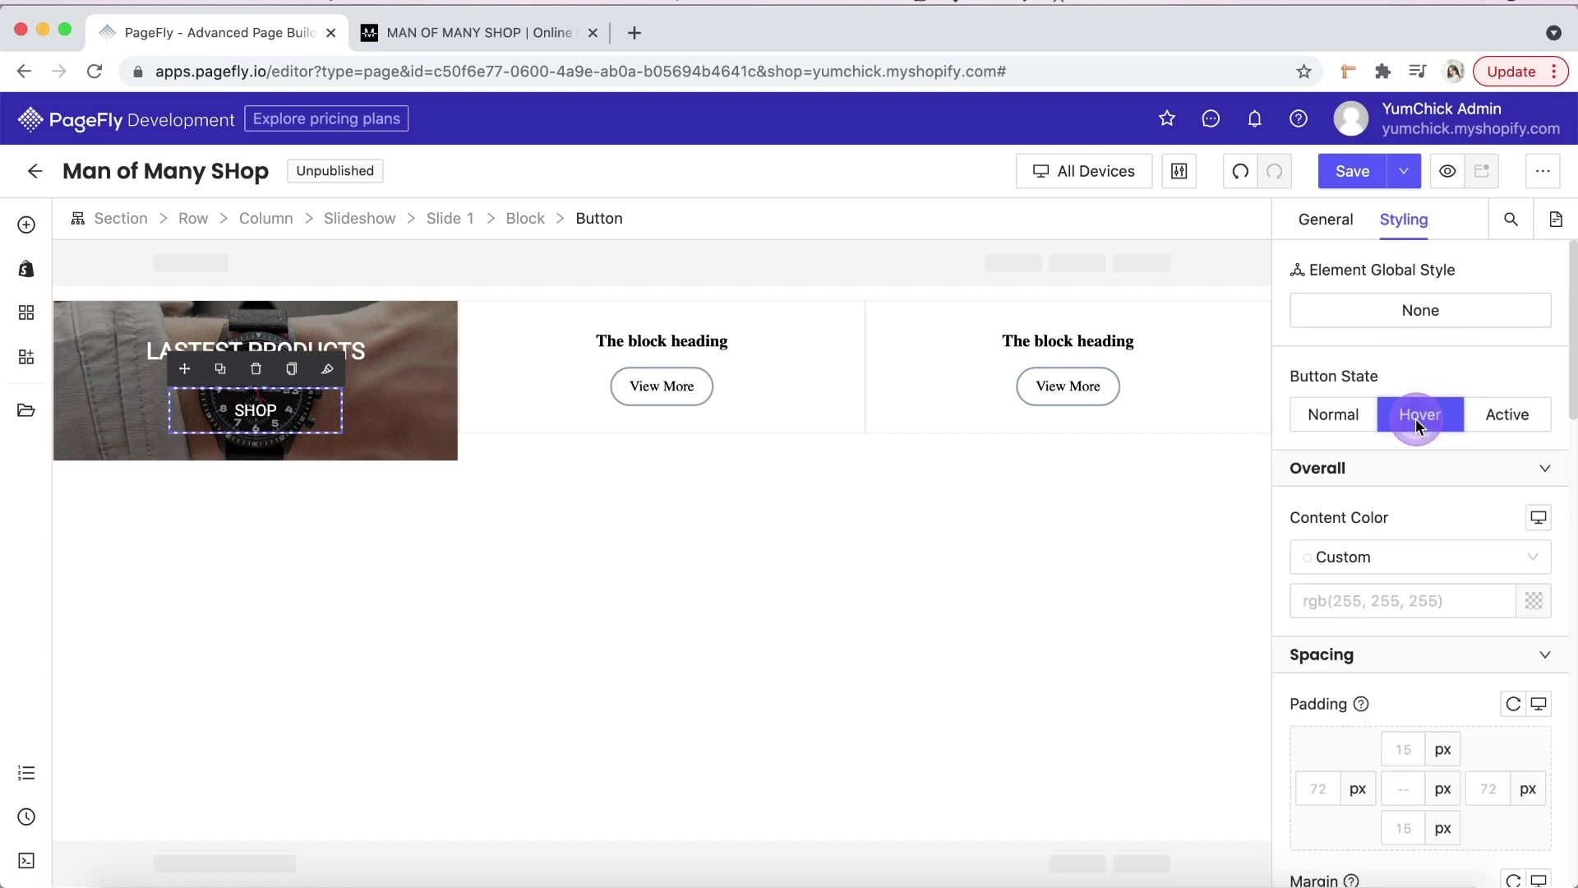
pyautogui.click(1534, 598)
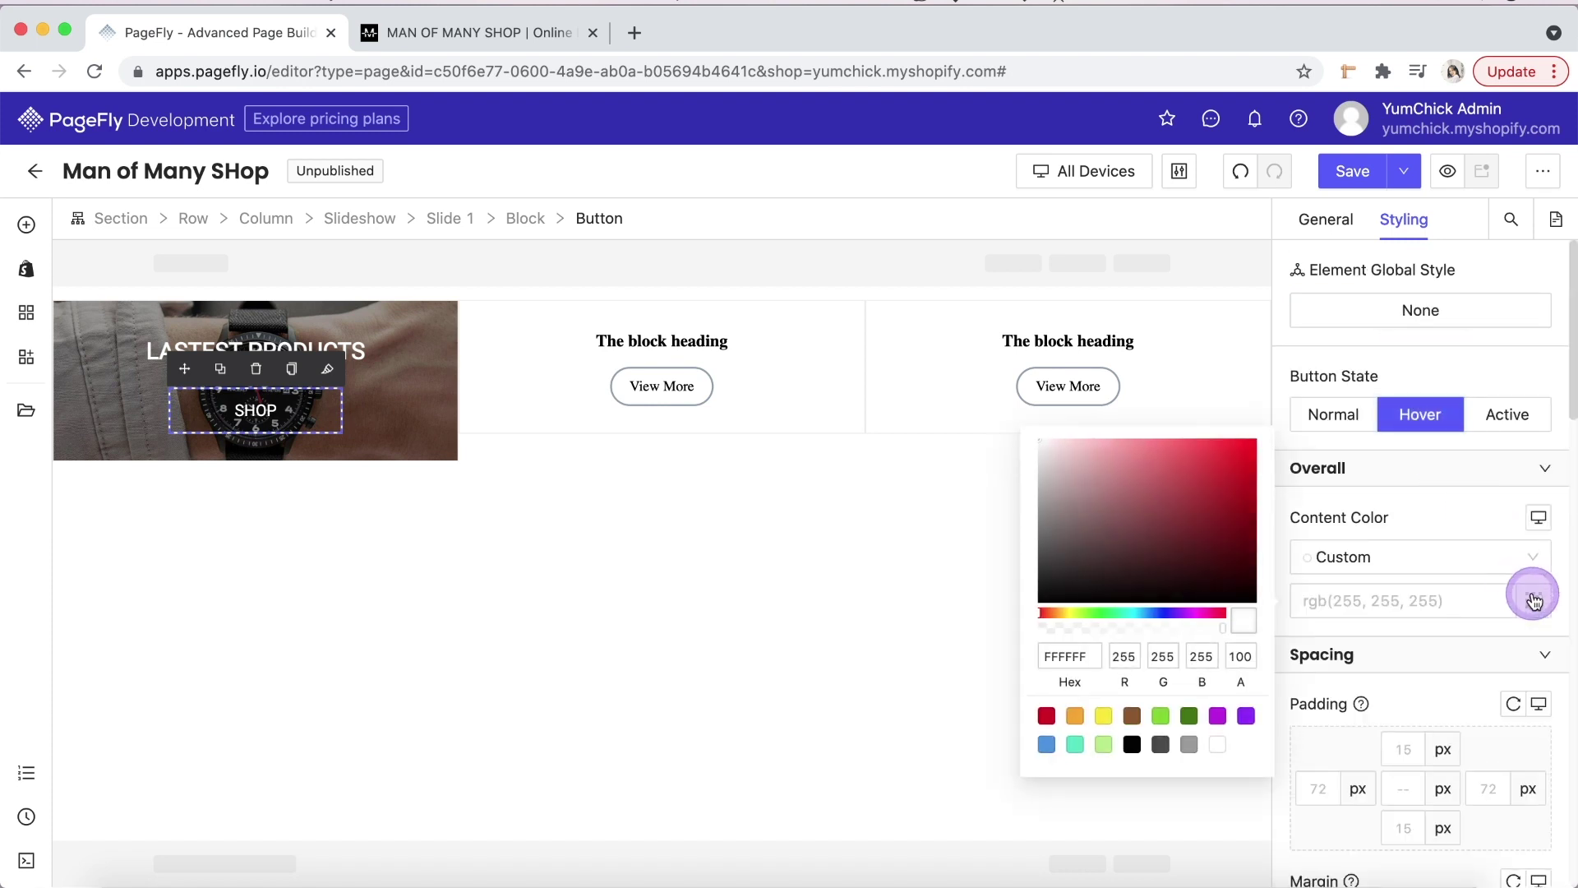
pyautogui.click(1131, 745)
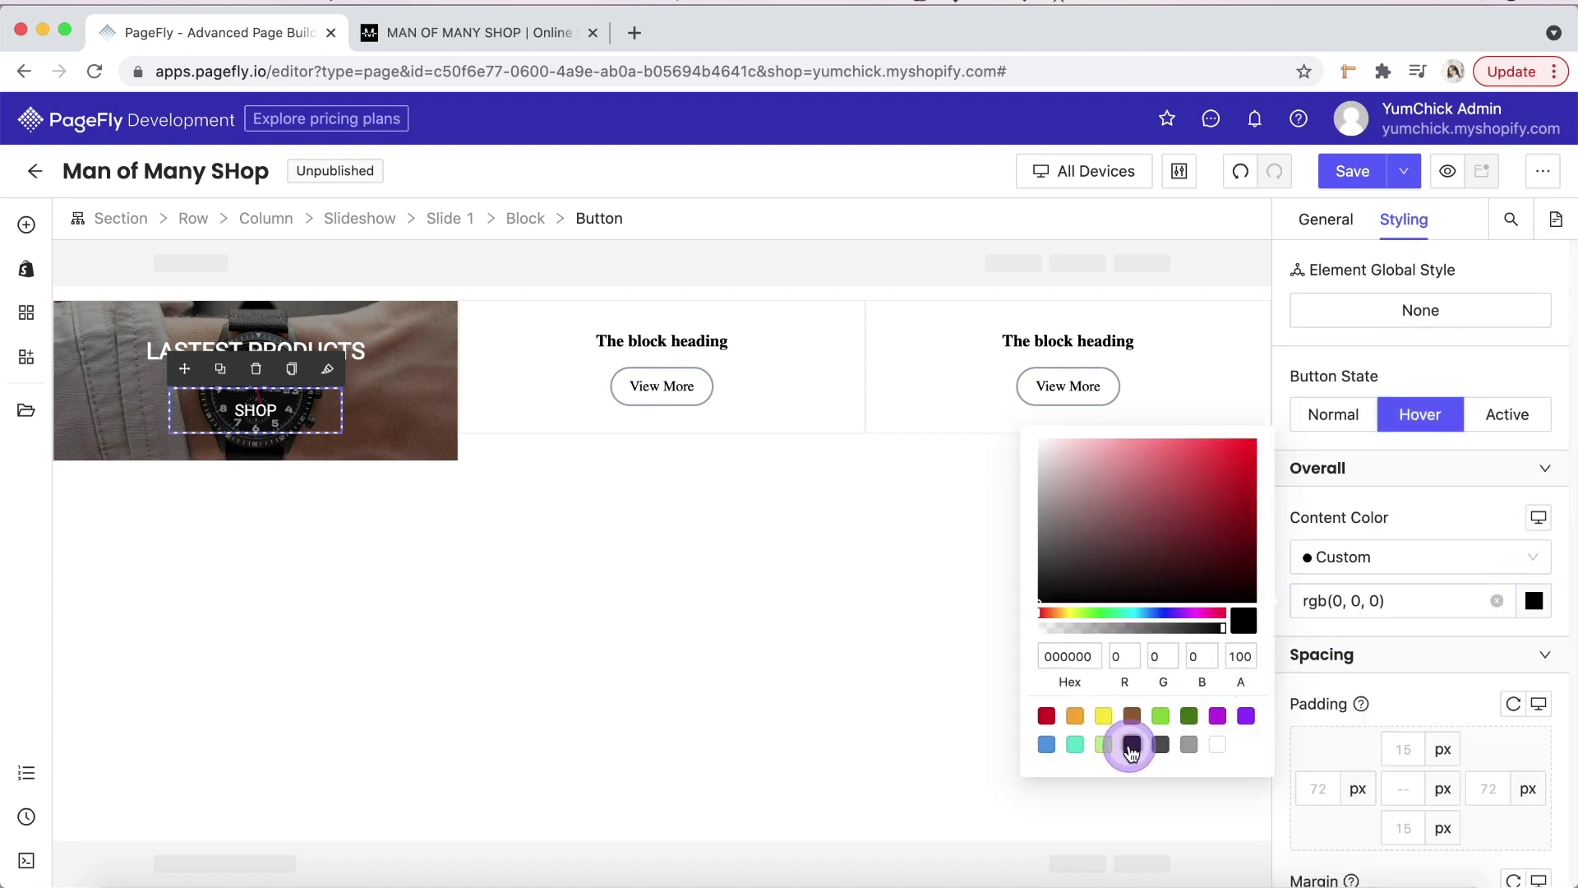
pyautogui.click(1442, 629)
pyautogui.scroll(-6, 1442, 633)
pyautogui.scroll(-7, 1441, 631)
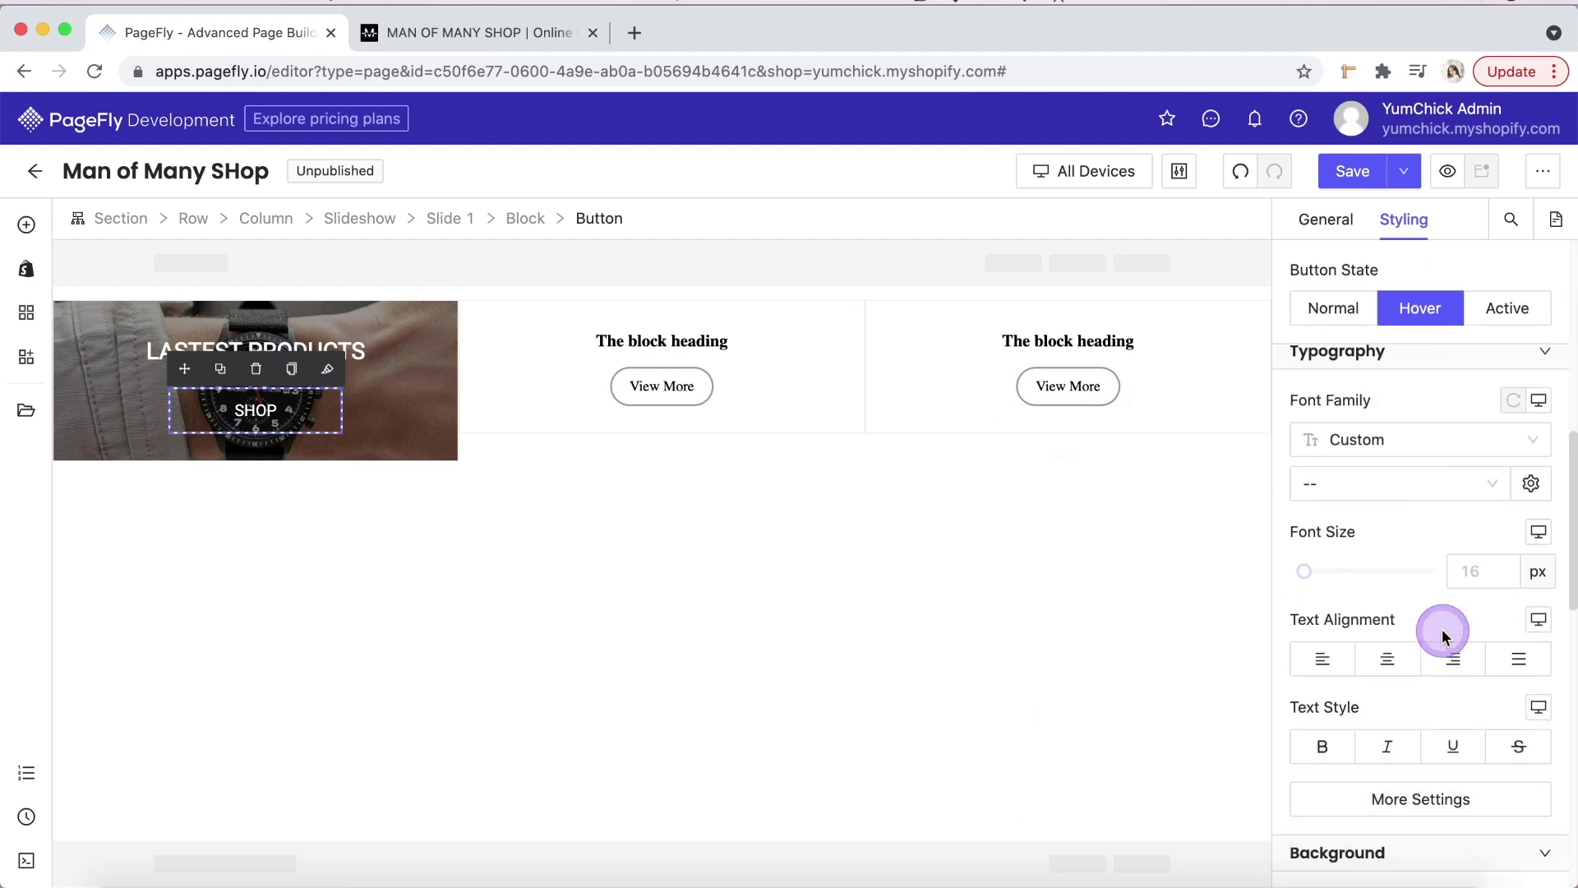
pyautogui.click(1532, 580)
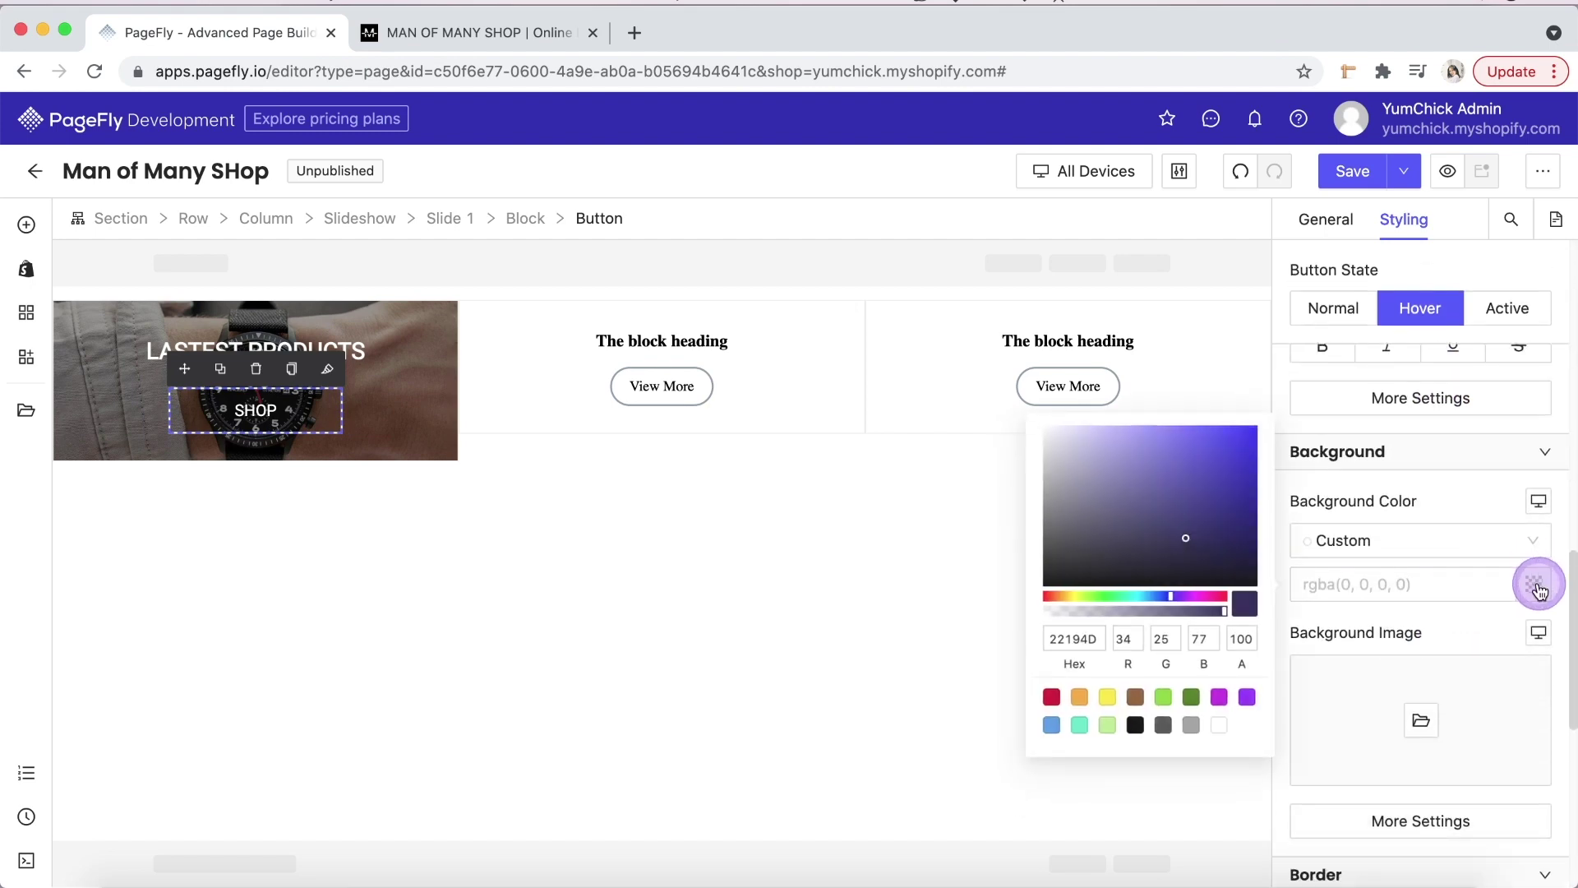
pyautogui.click(1225, 730)
pyautogui.click(1473, 618)
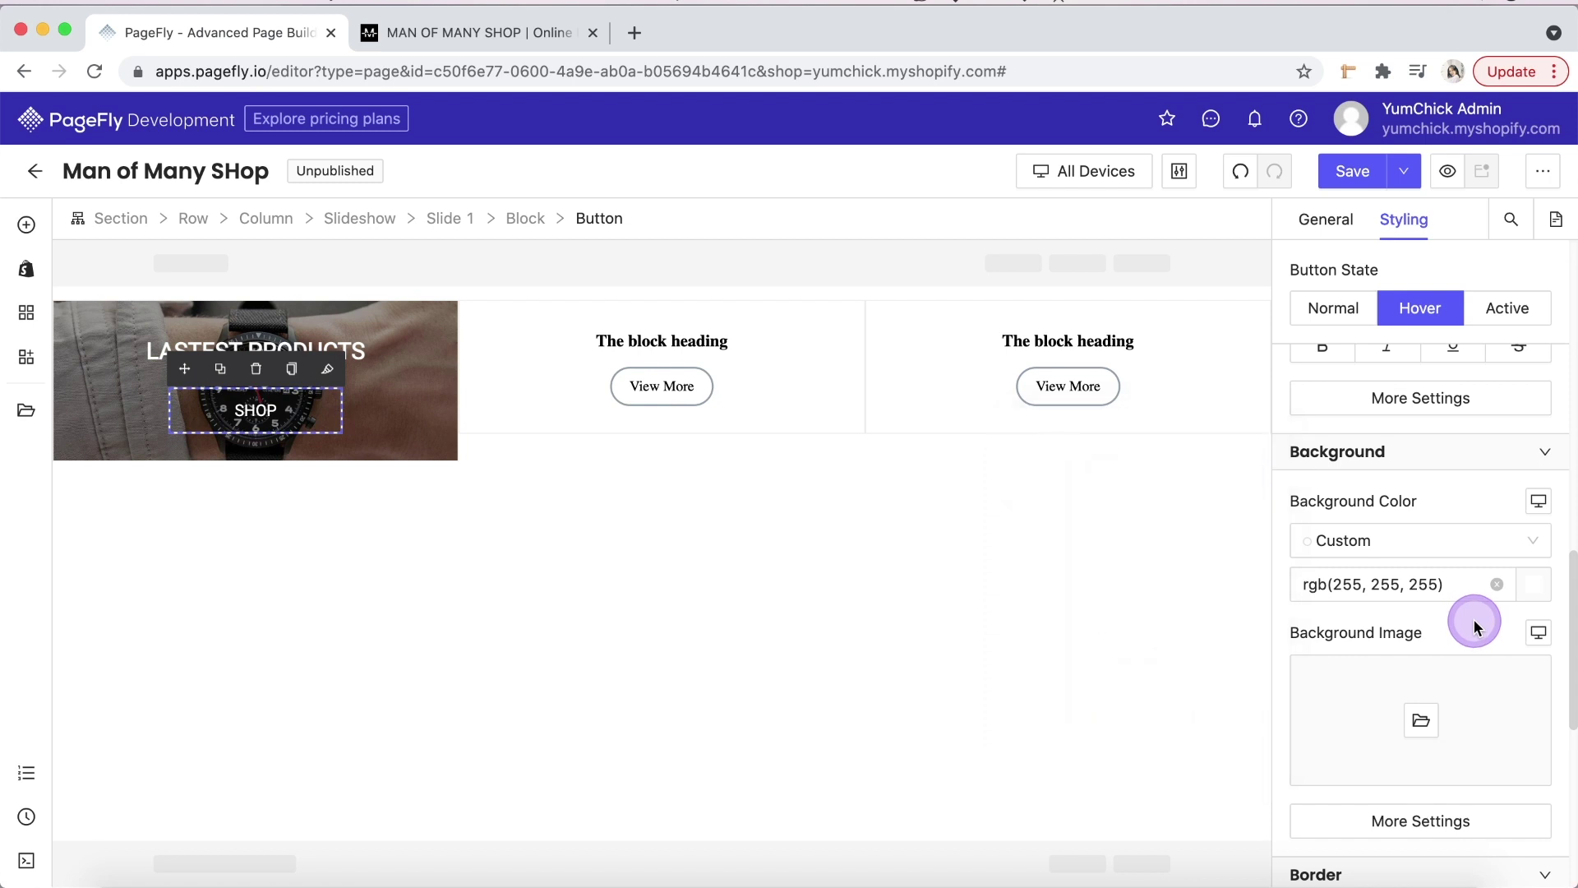
# - Give the hovered button a solid white 3px border
pyautogui.scroll(-5, 1473, 619)
pyautogui.click(1321, 537)
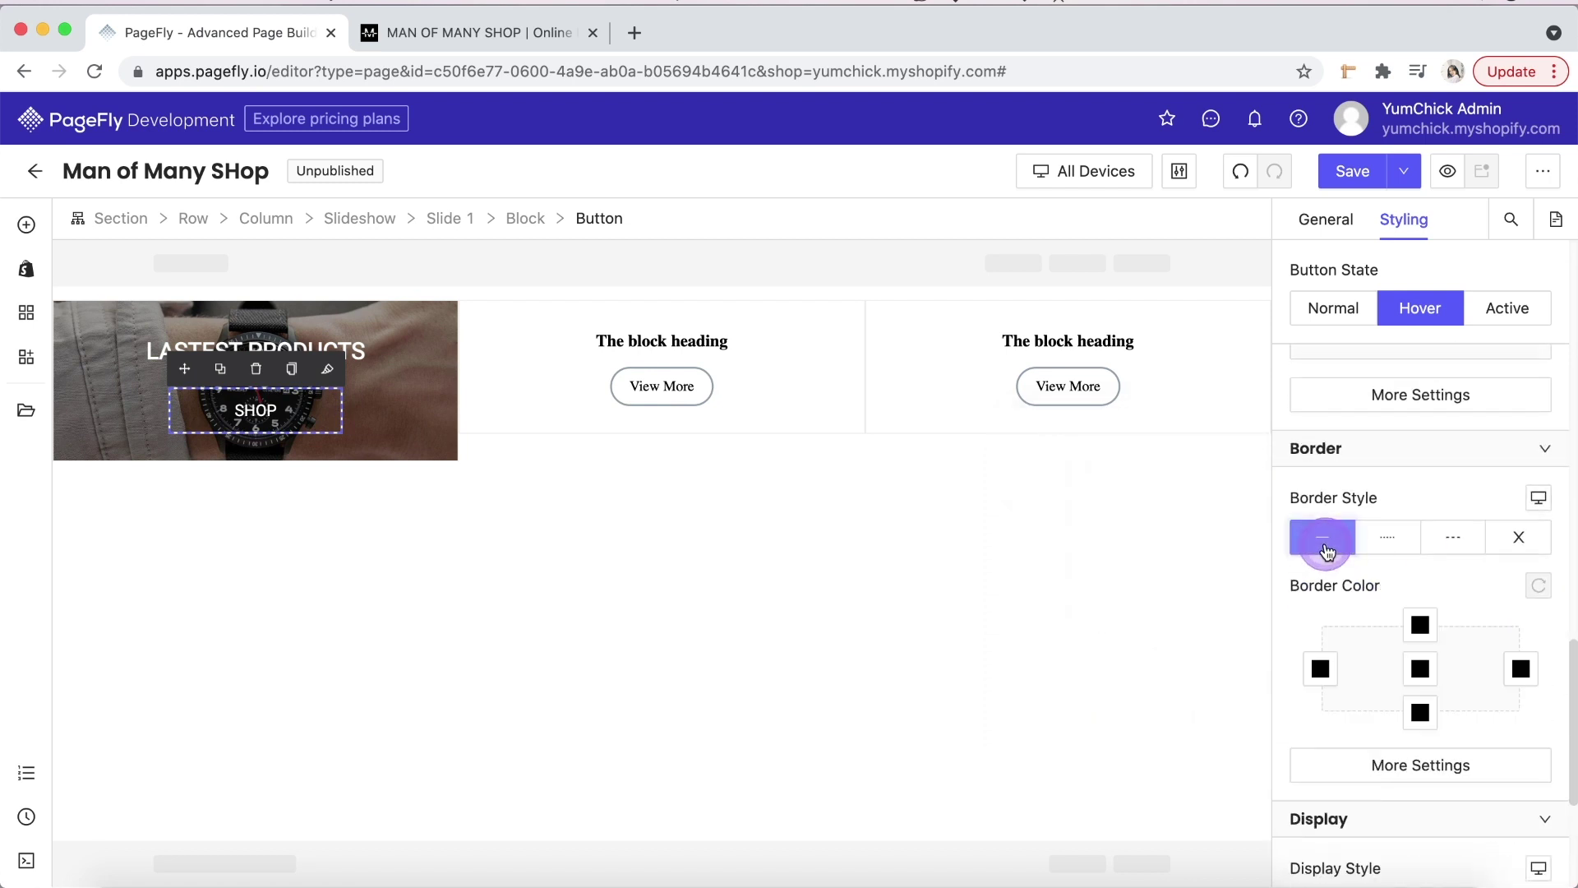
pyautogui.click(1421, 674)
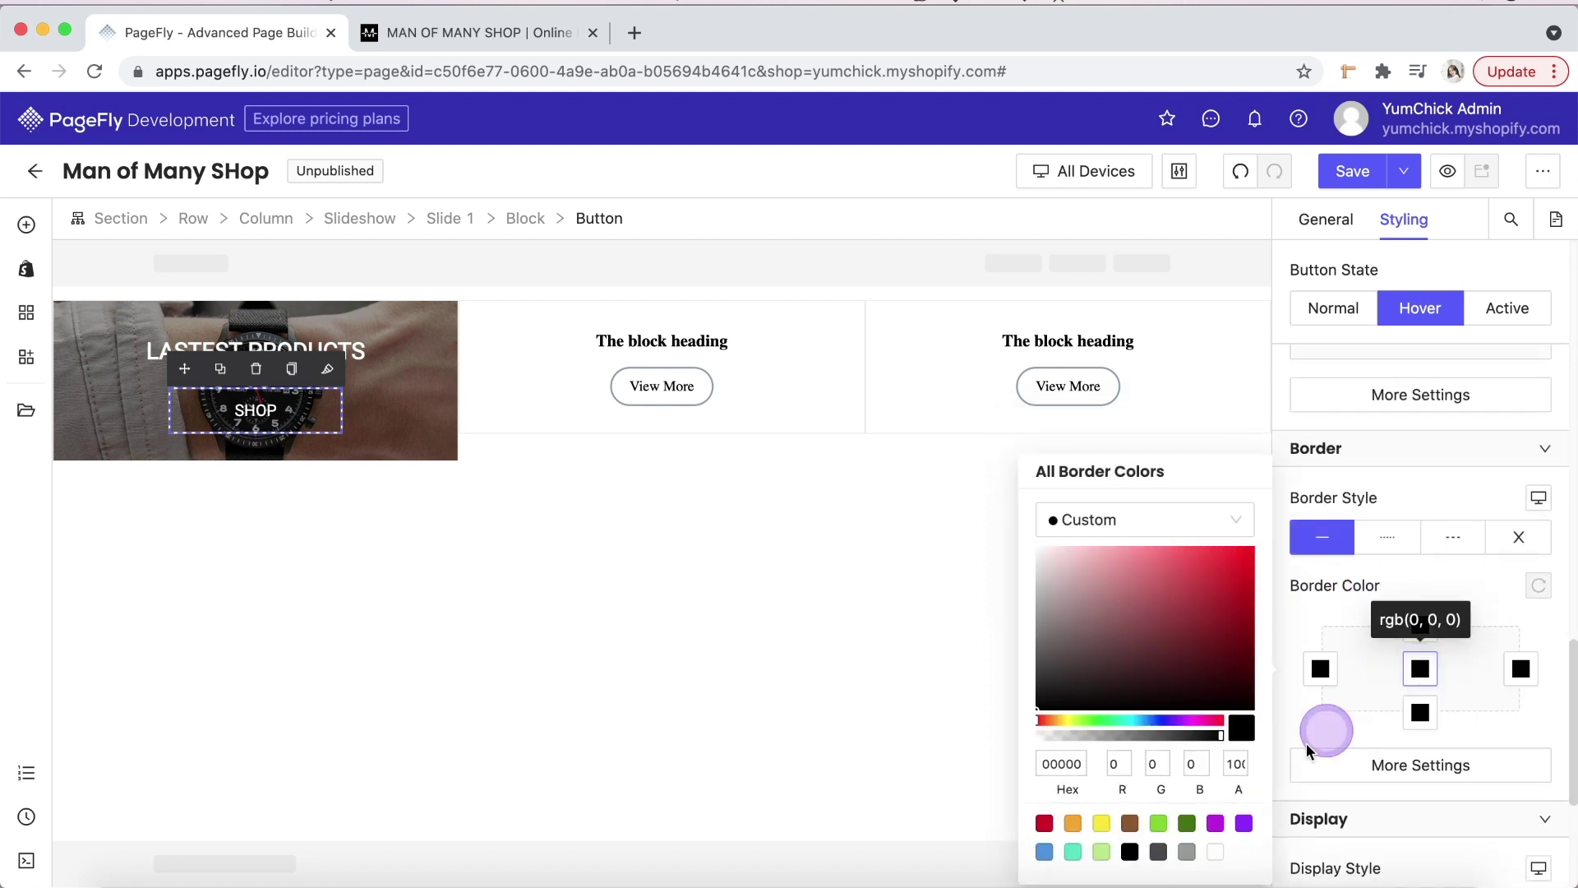
pyautogui.click(1209, 853)
pyautogui.click(1376, 771)
pyautogui.click(1125, 641)
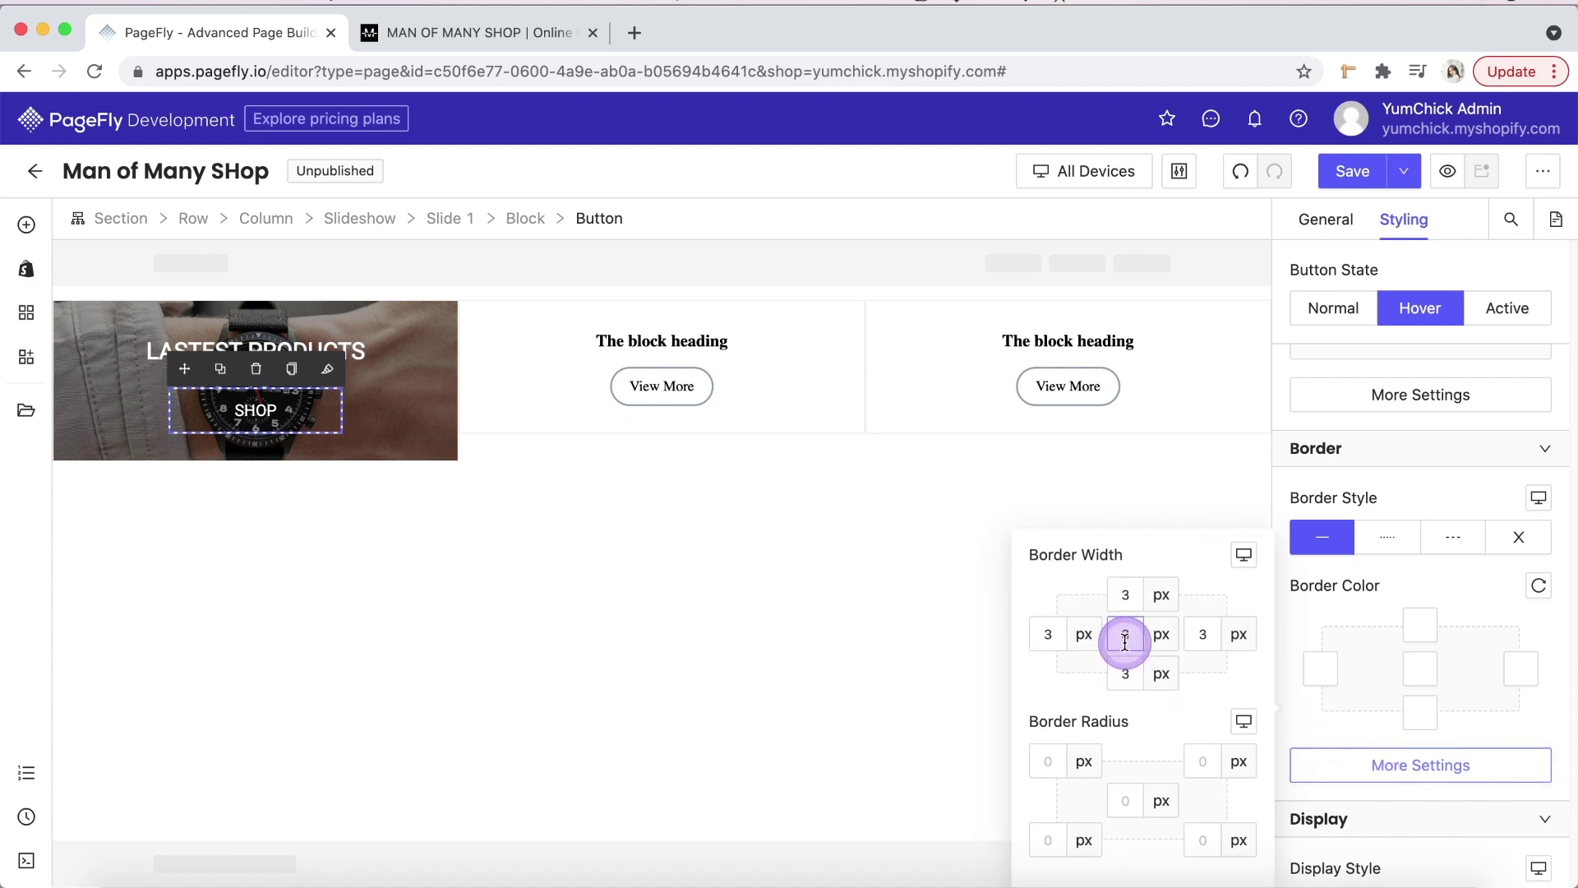
pyautogui.click(1323, 740)
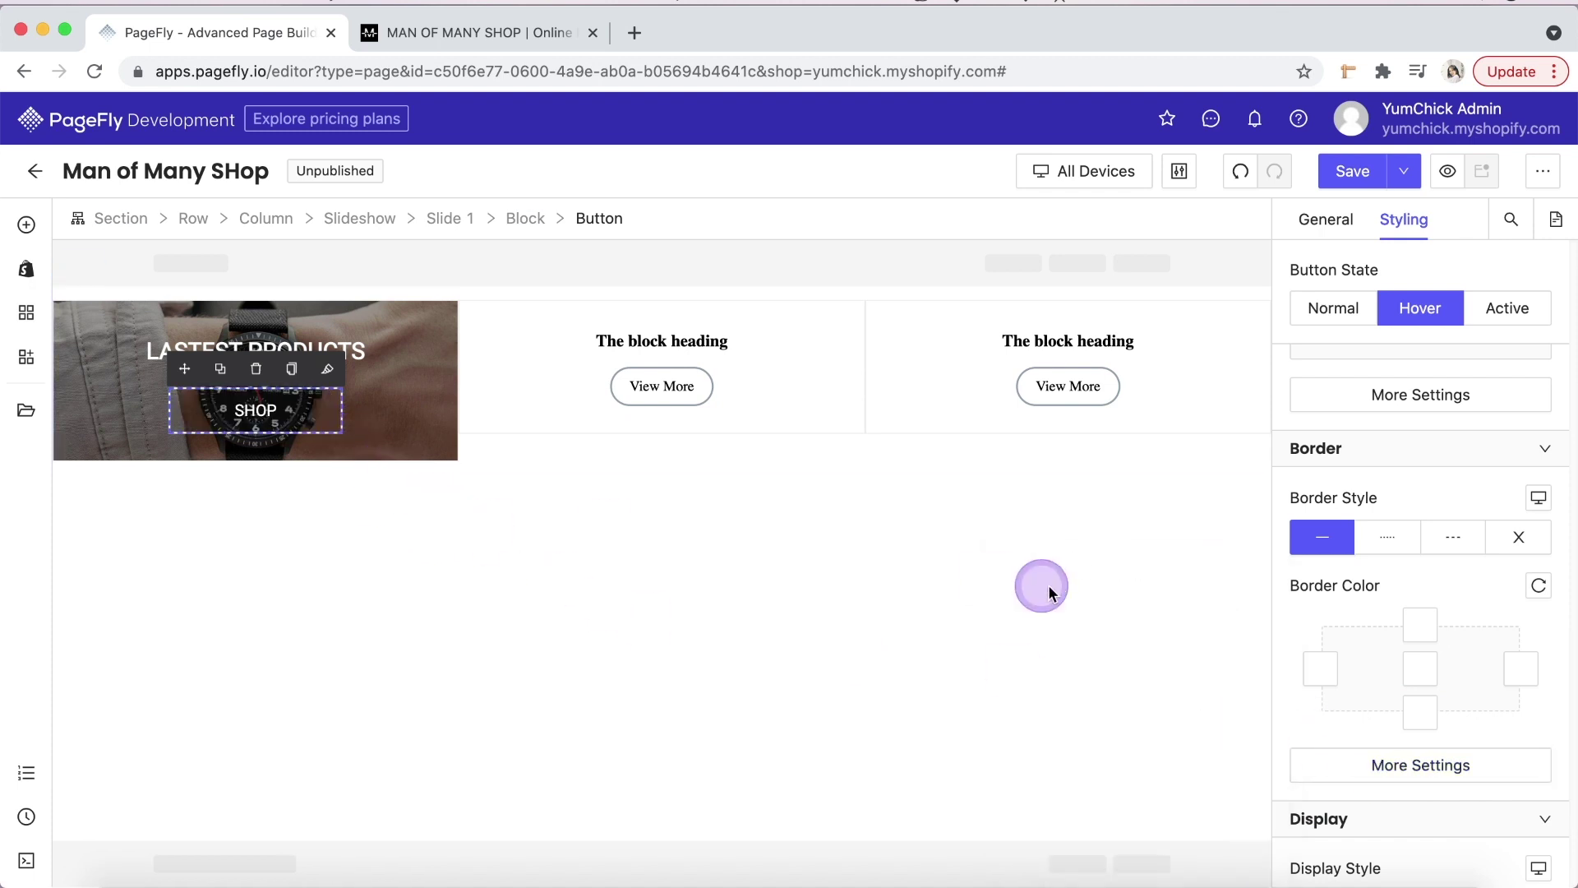
pyautogui.scroll(-3, 1359, 683)
pyautogui.click(1248, 688)
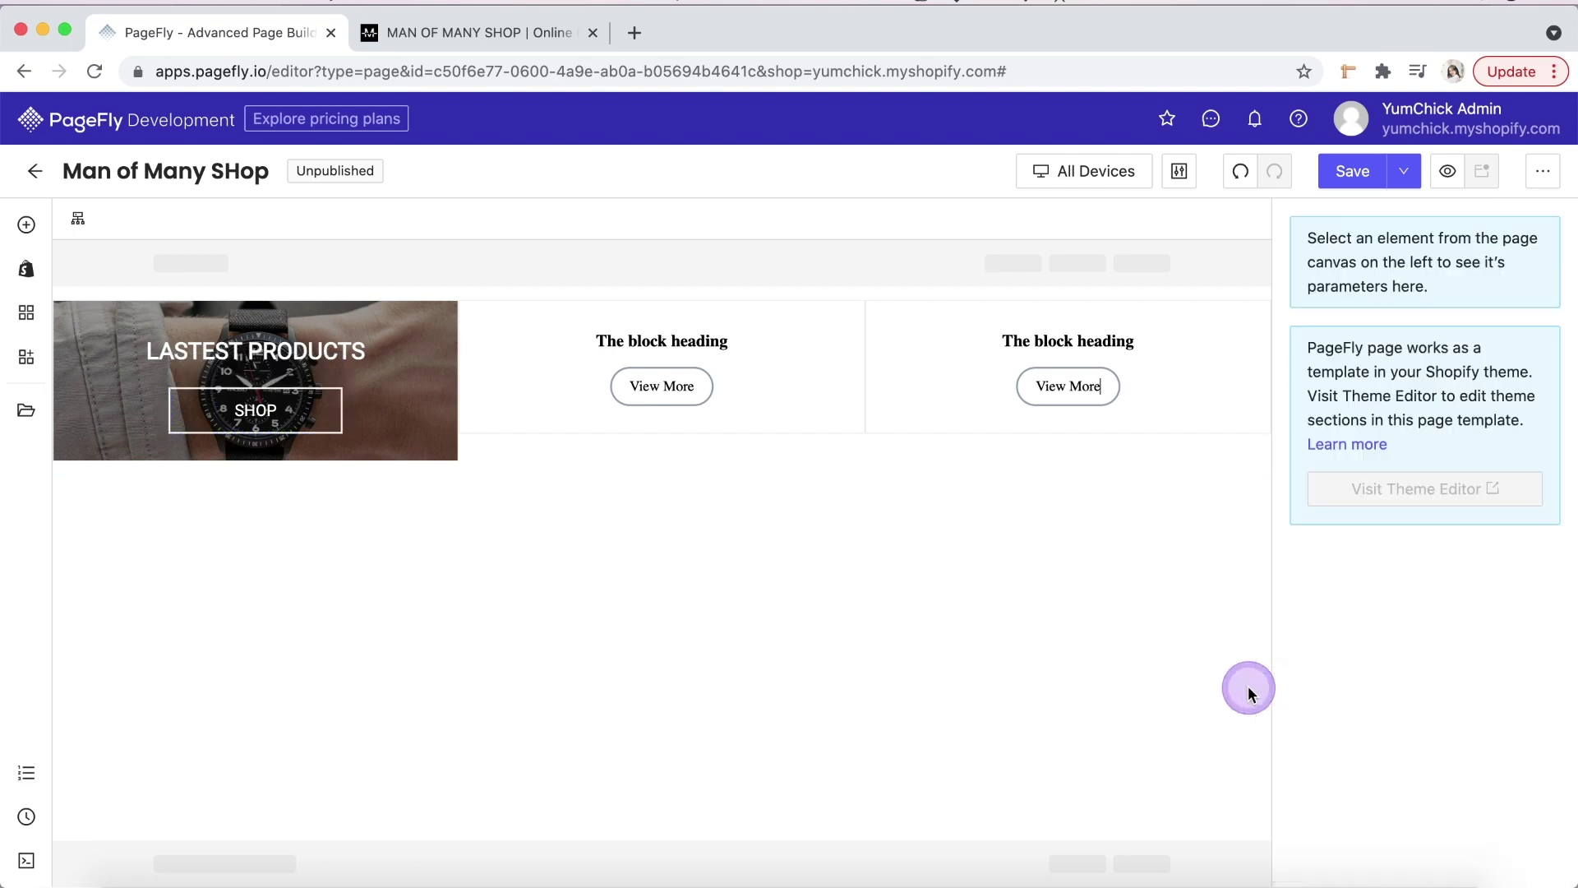
pyautogui.click(451, 32)
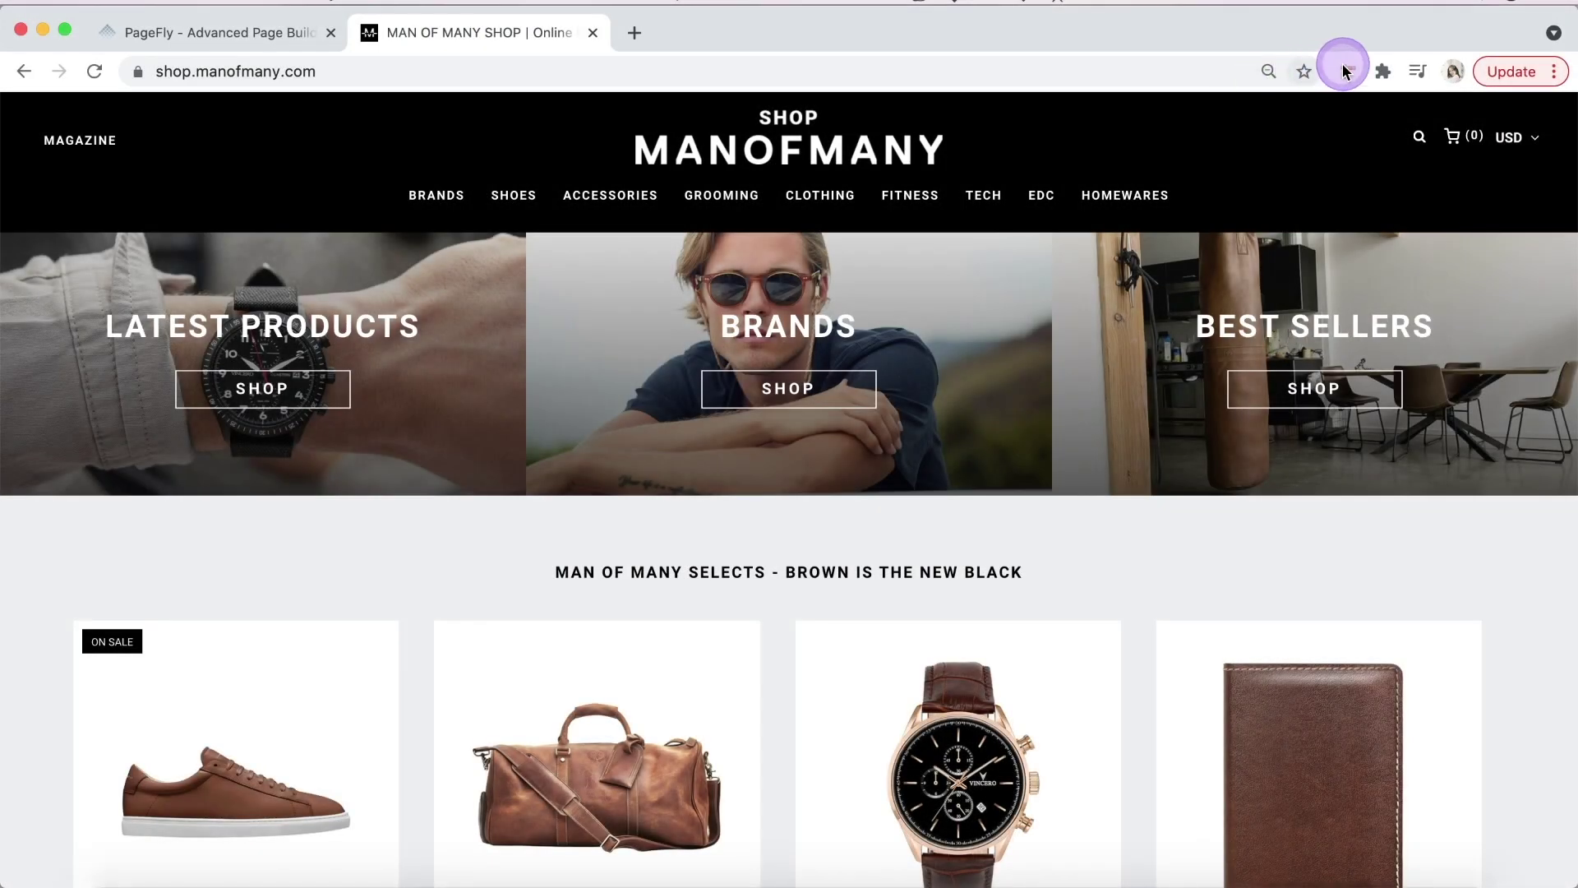
pyautogui.click(1348, 70)
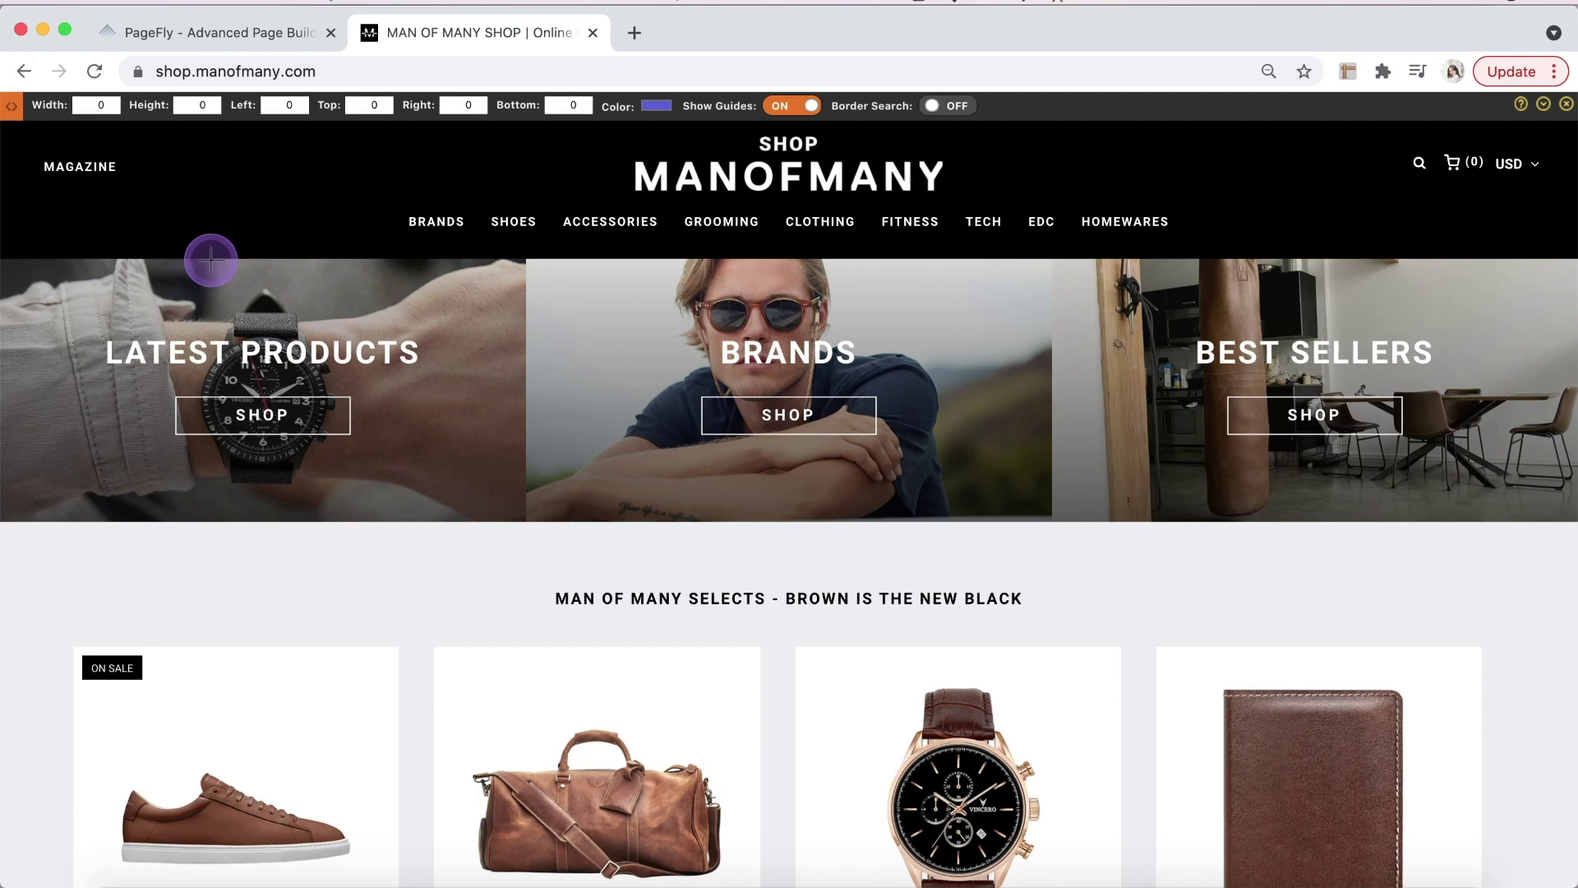
pyautogui.moveTo(210, 259); pyautogui.dragTo(322, 339)
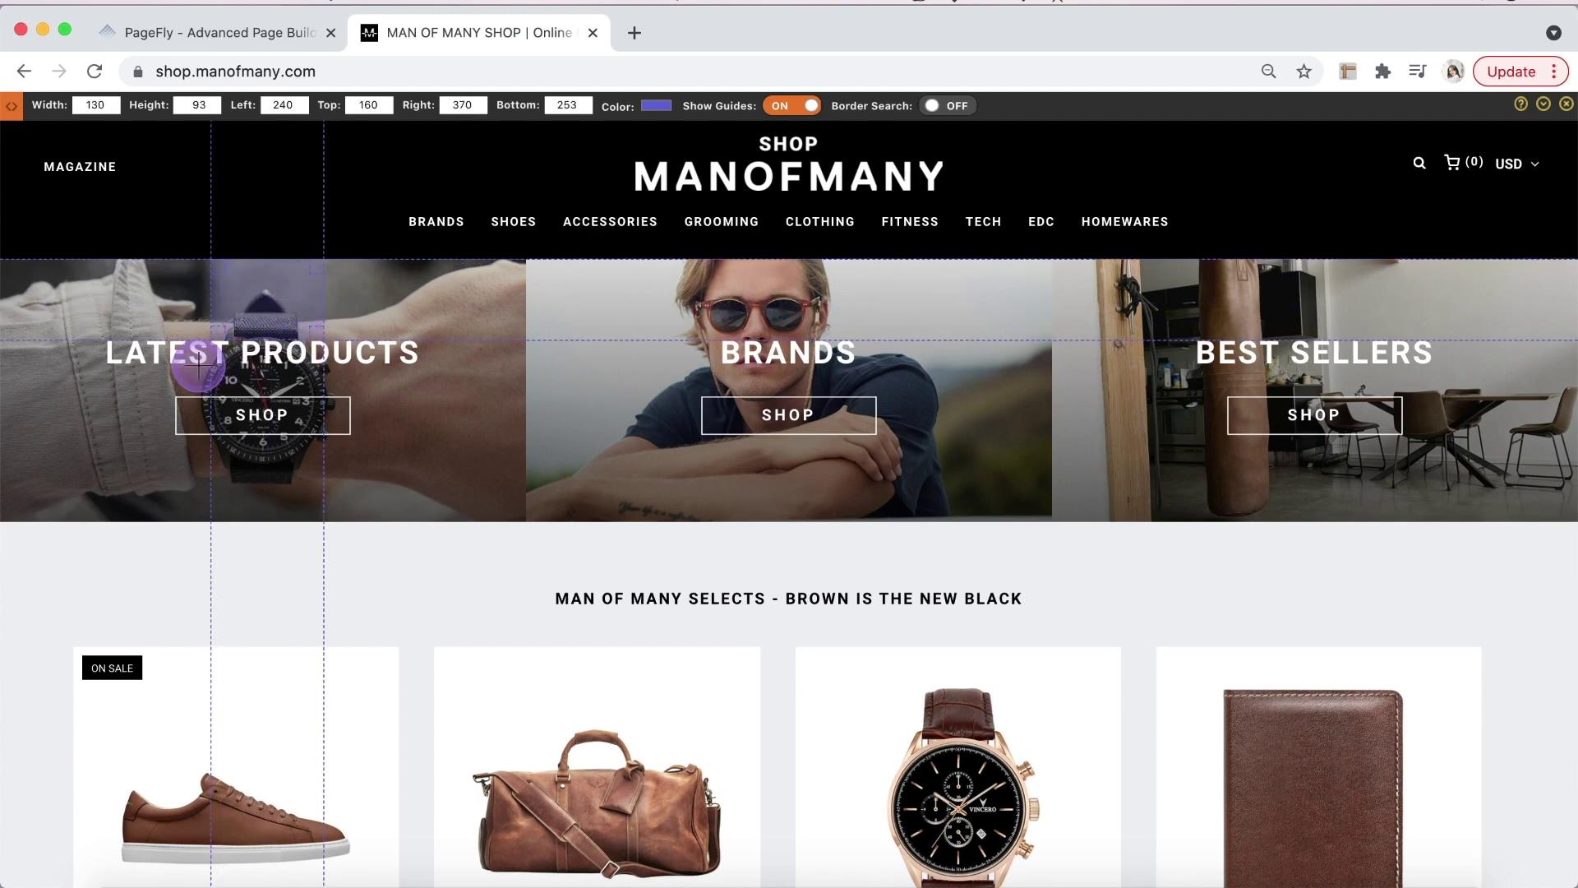
pyautogui.moveTo(199, 367); pyautogui.dragTo(281, 397)
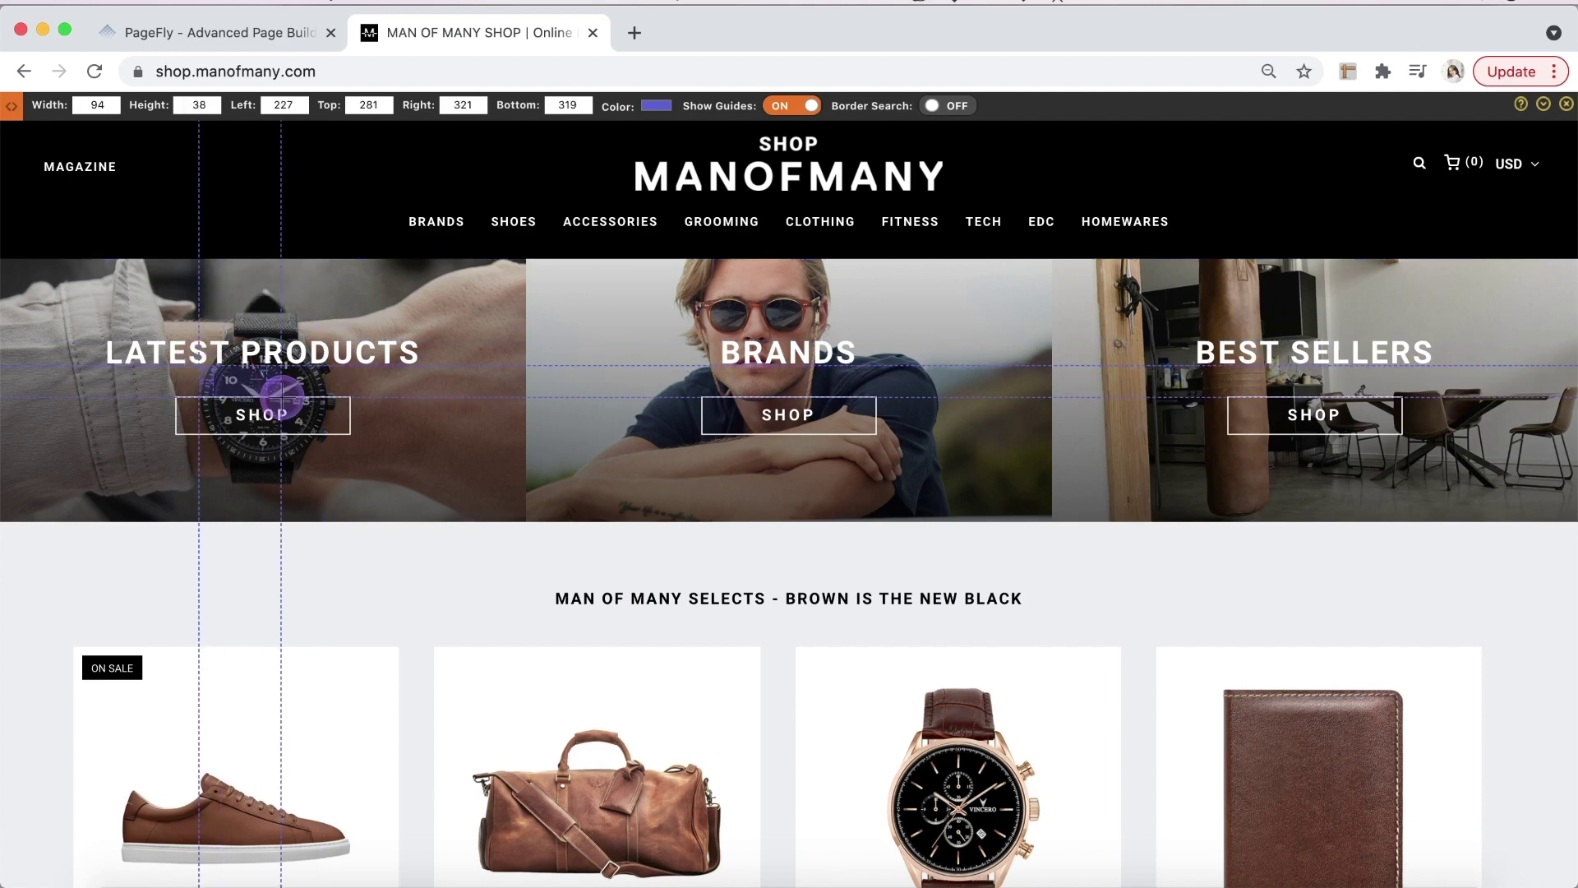
pyautogui.moveTo(184, 435); pyautogui.dragTo(307, 519)
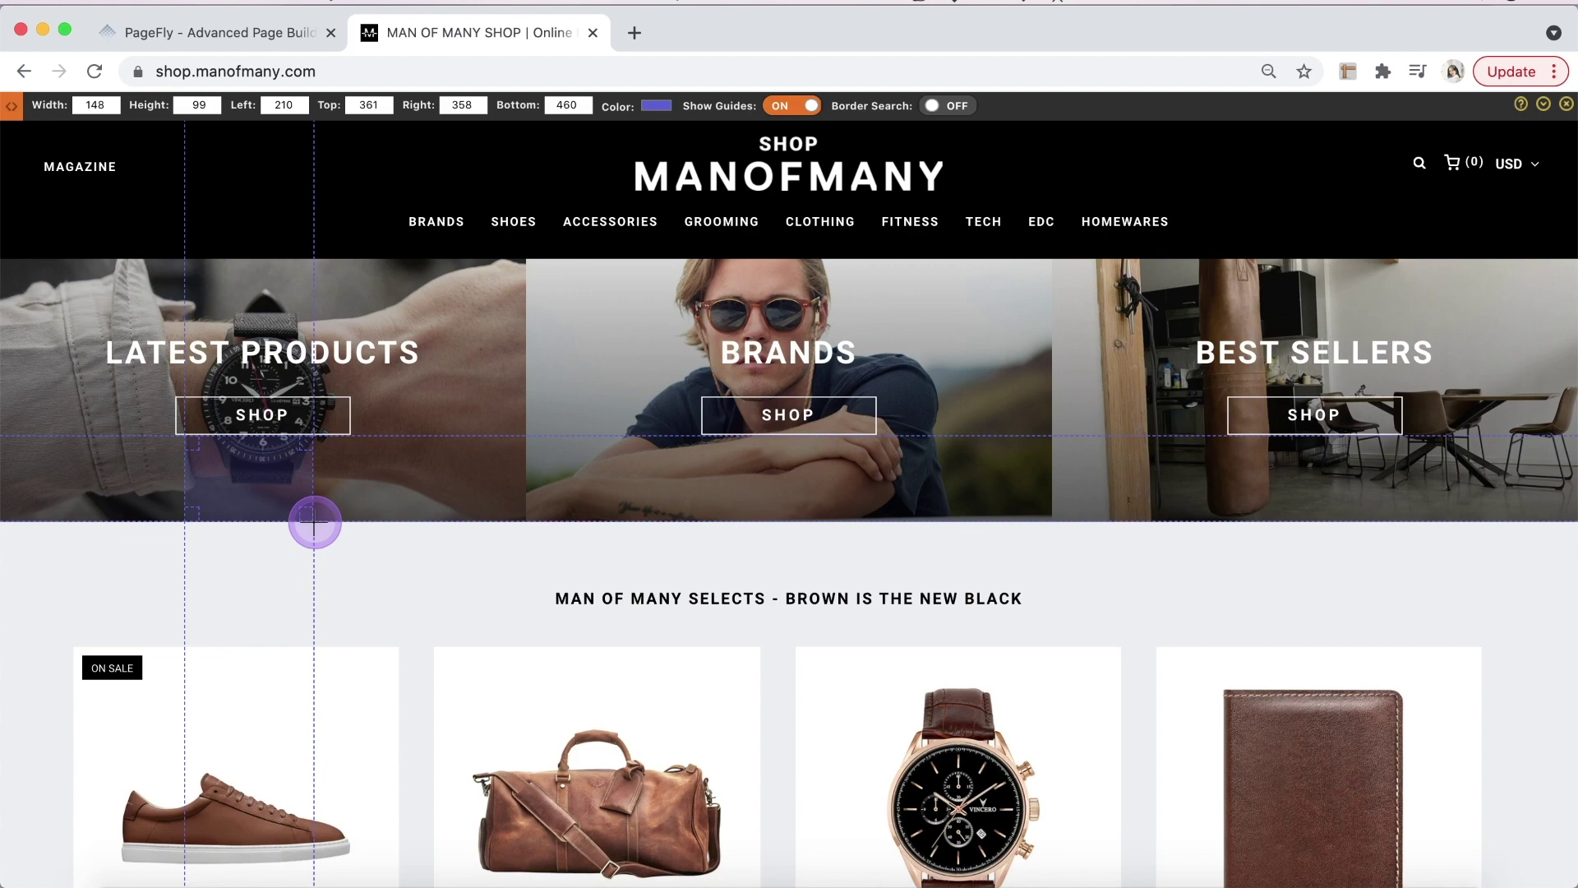
pyautogui.click(279, 36)
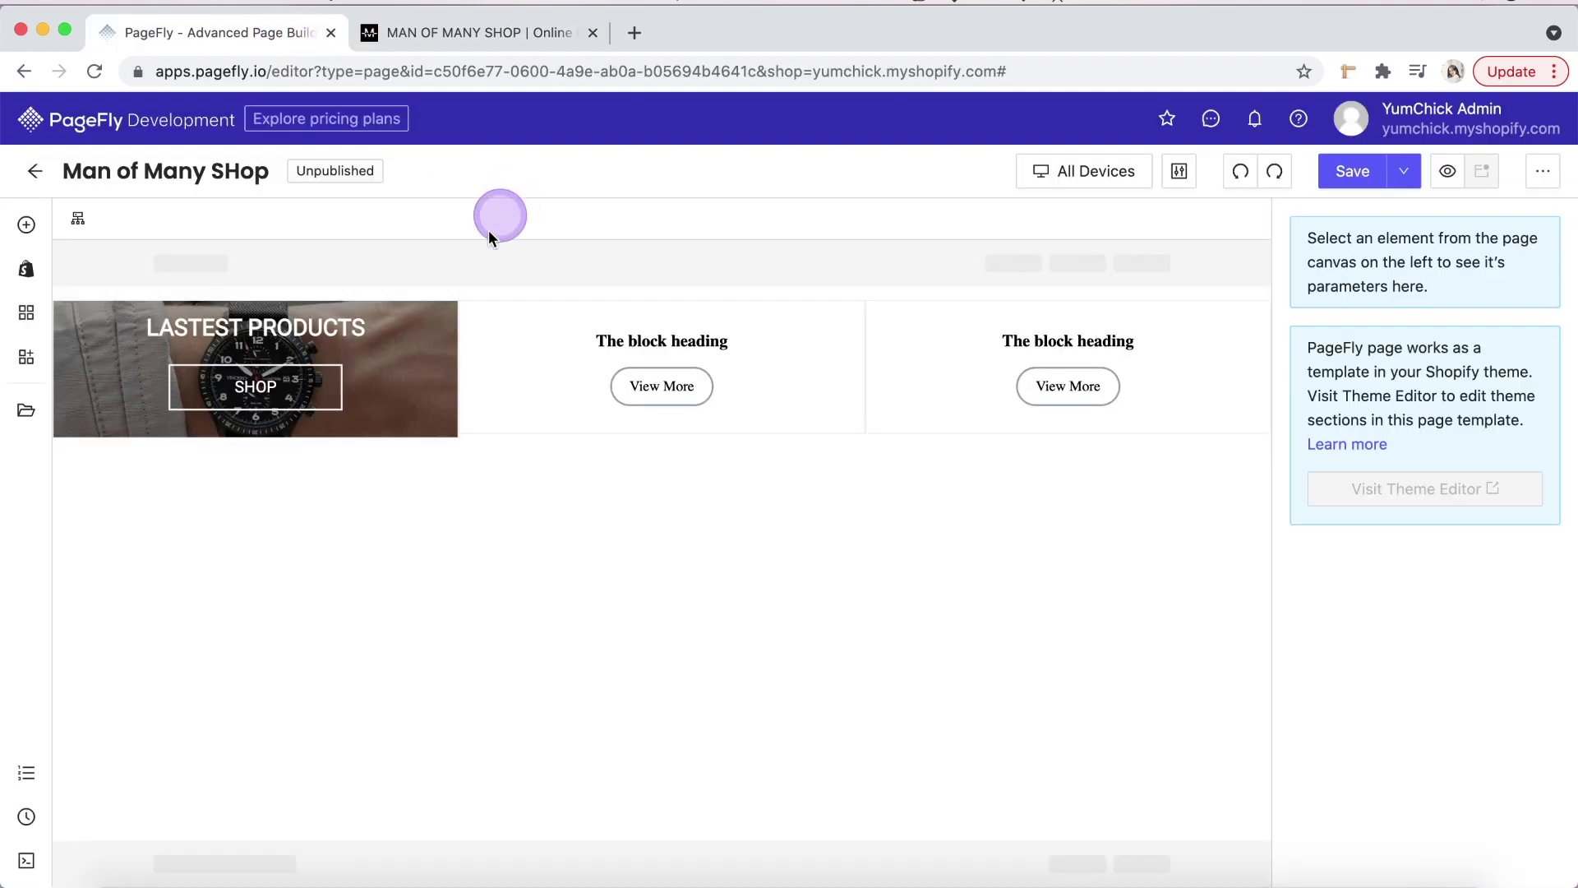
# - Give the LASTEST PRODUCTS block 93px top/99px bottom padding and its heading a 34px bottom margin
pyautogui.click(439, 347)
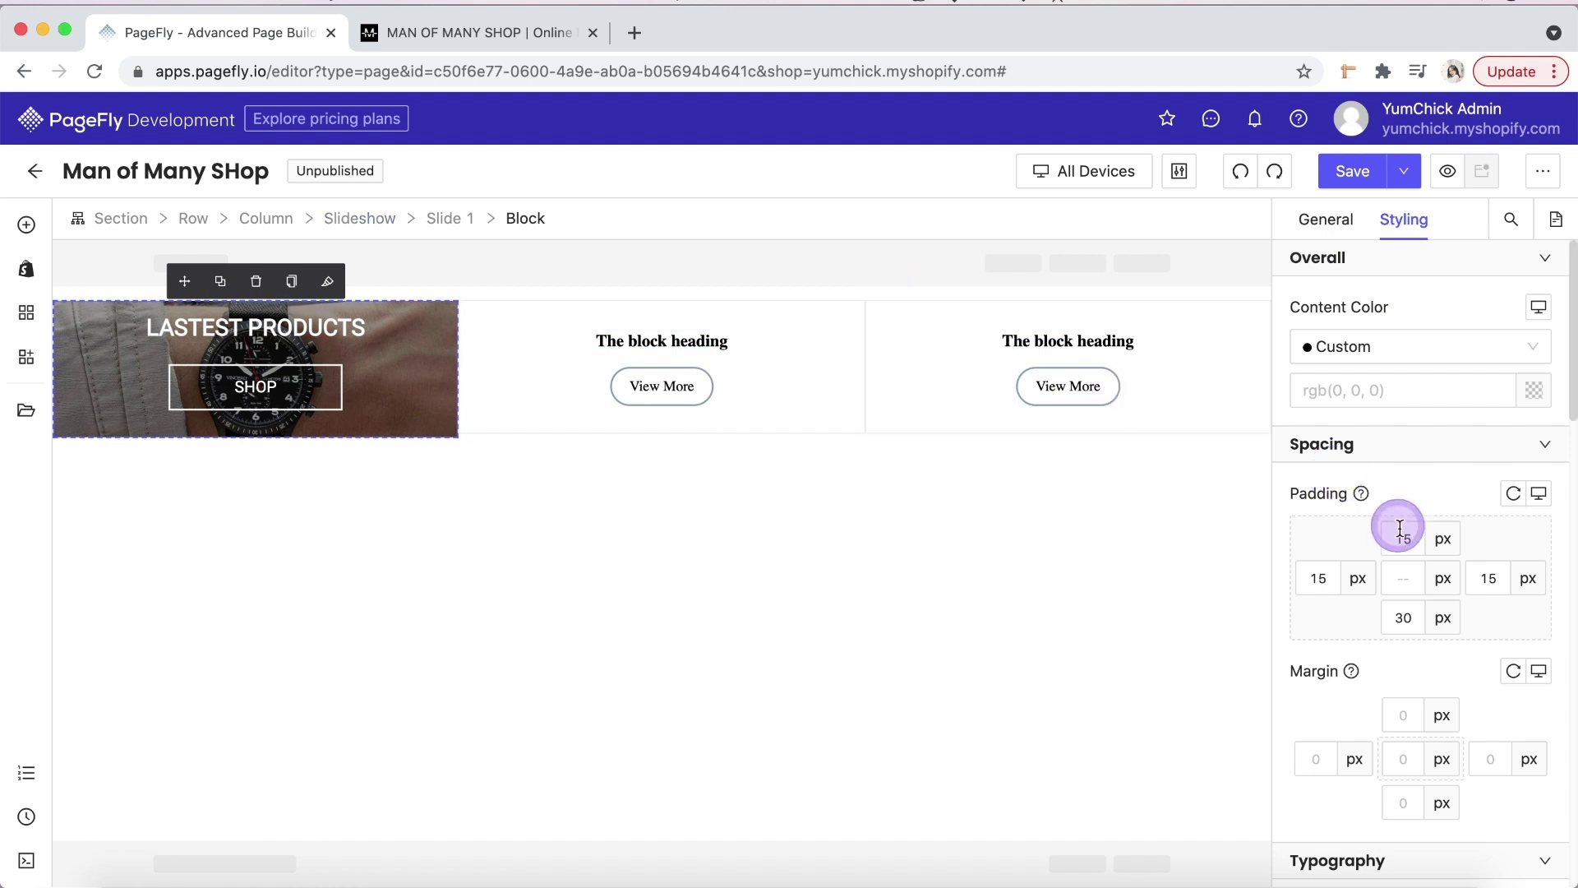
pyautogui.write('93')
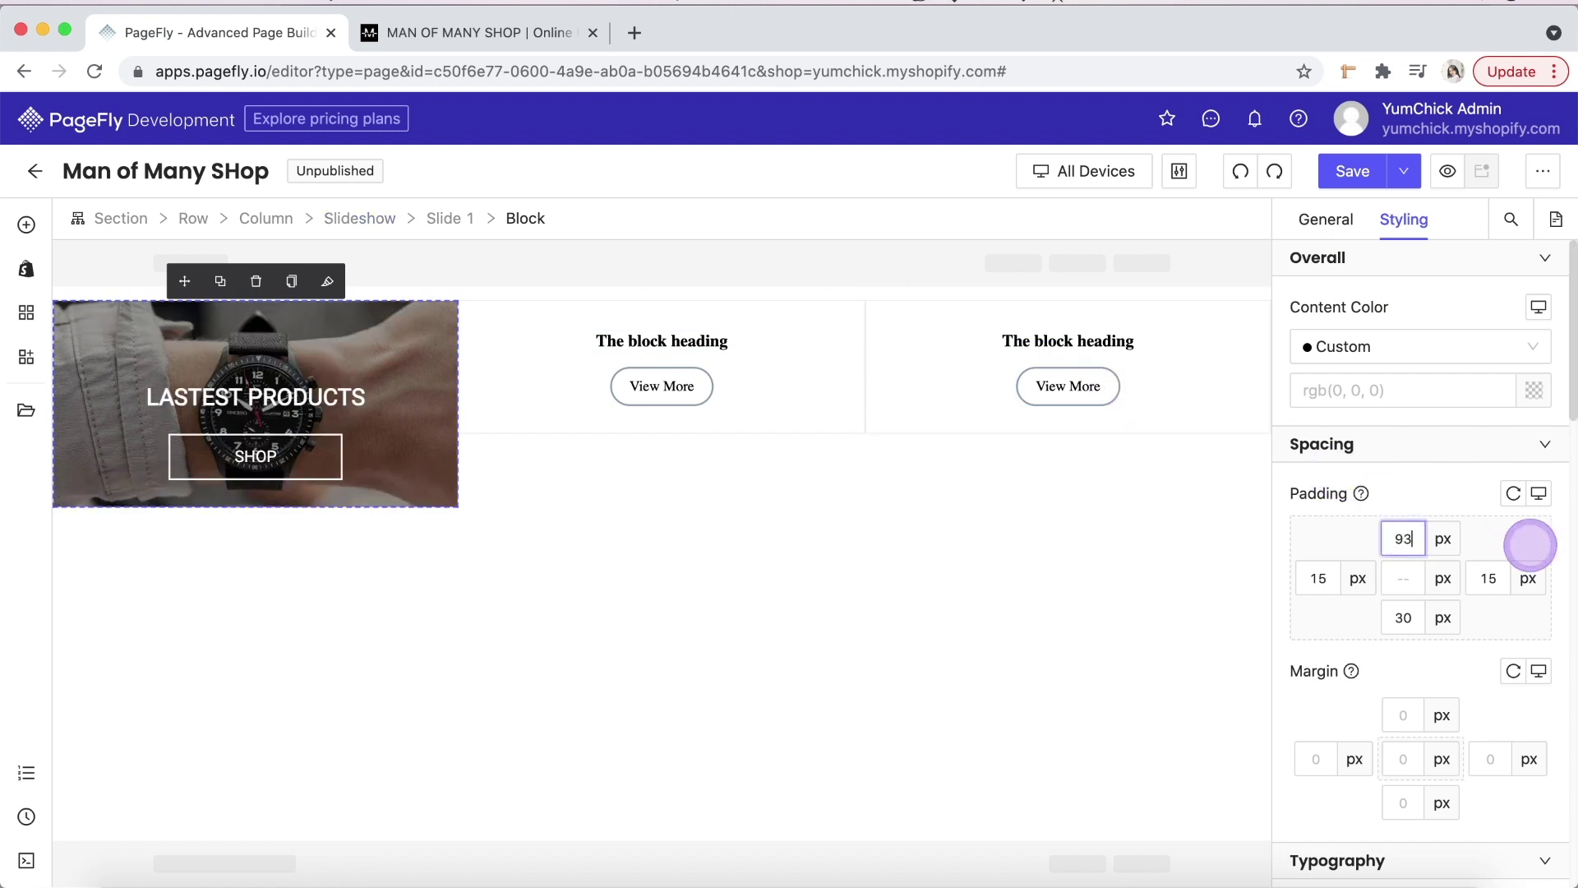
pyautogui.write('98')
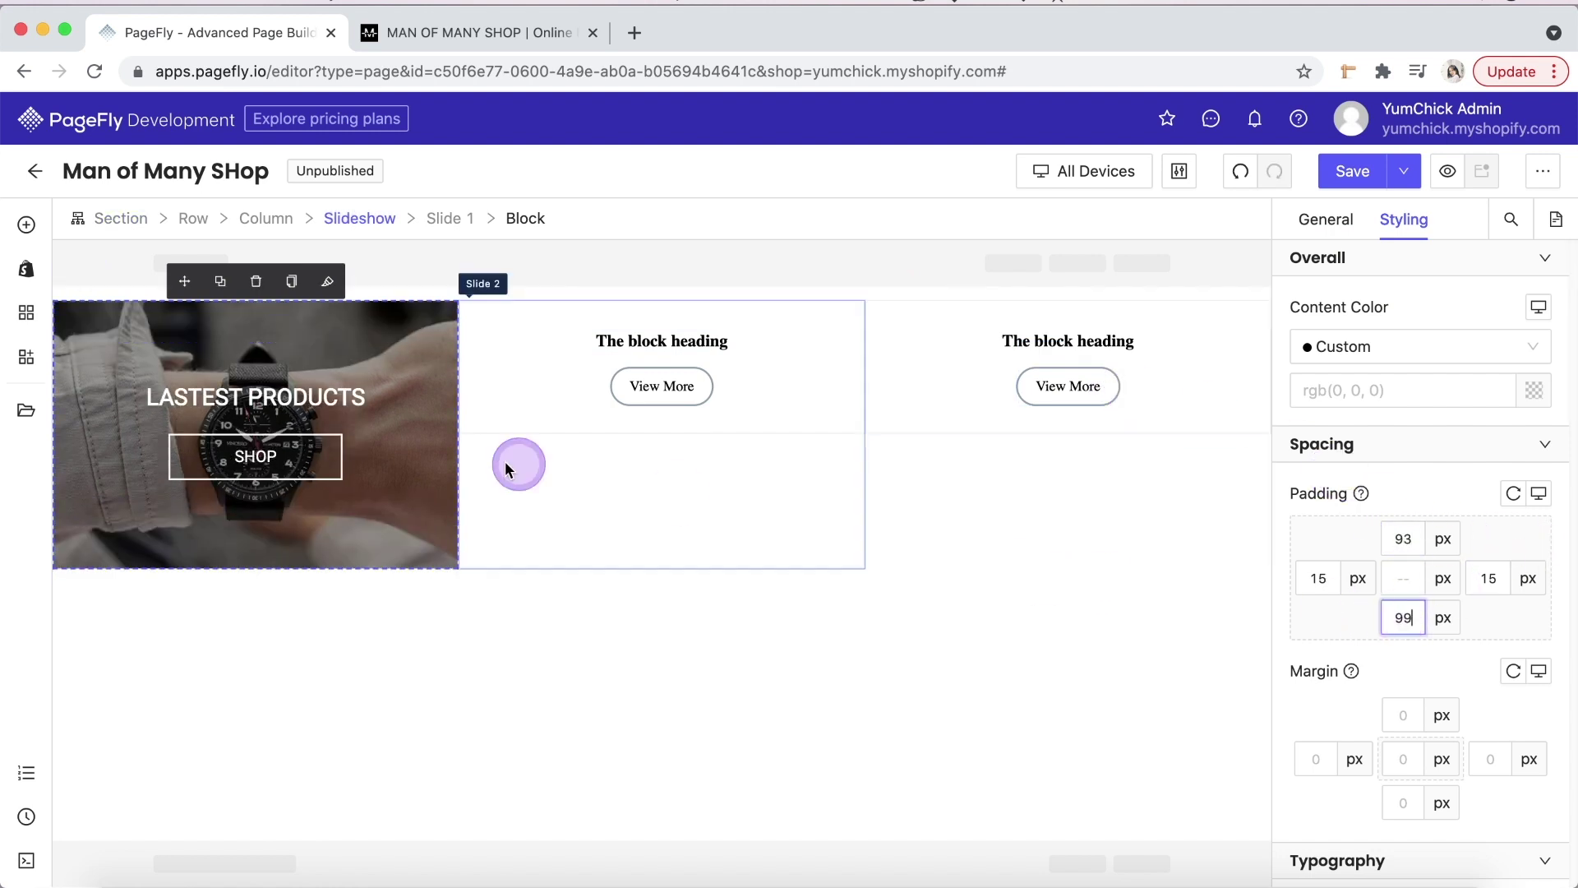
pyautogui.click(346, 405)
pyautogui.scroll(-4, 1353, 658)
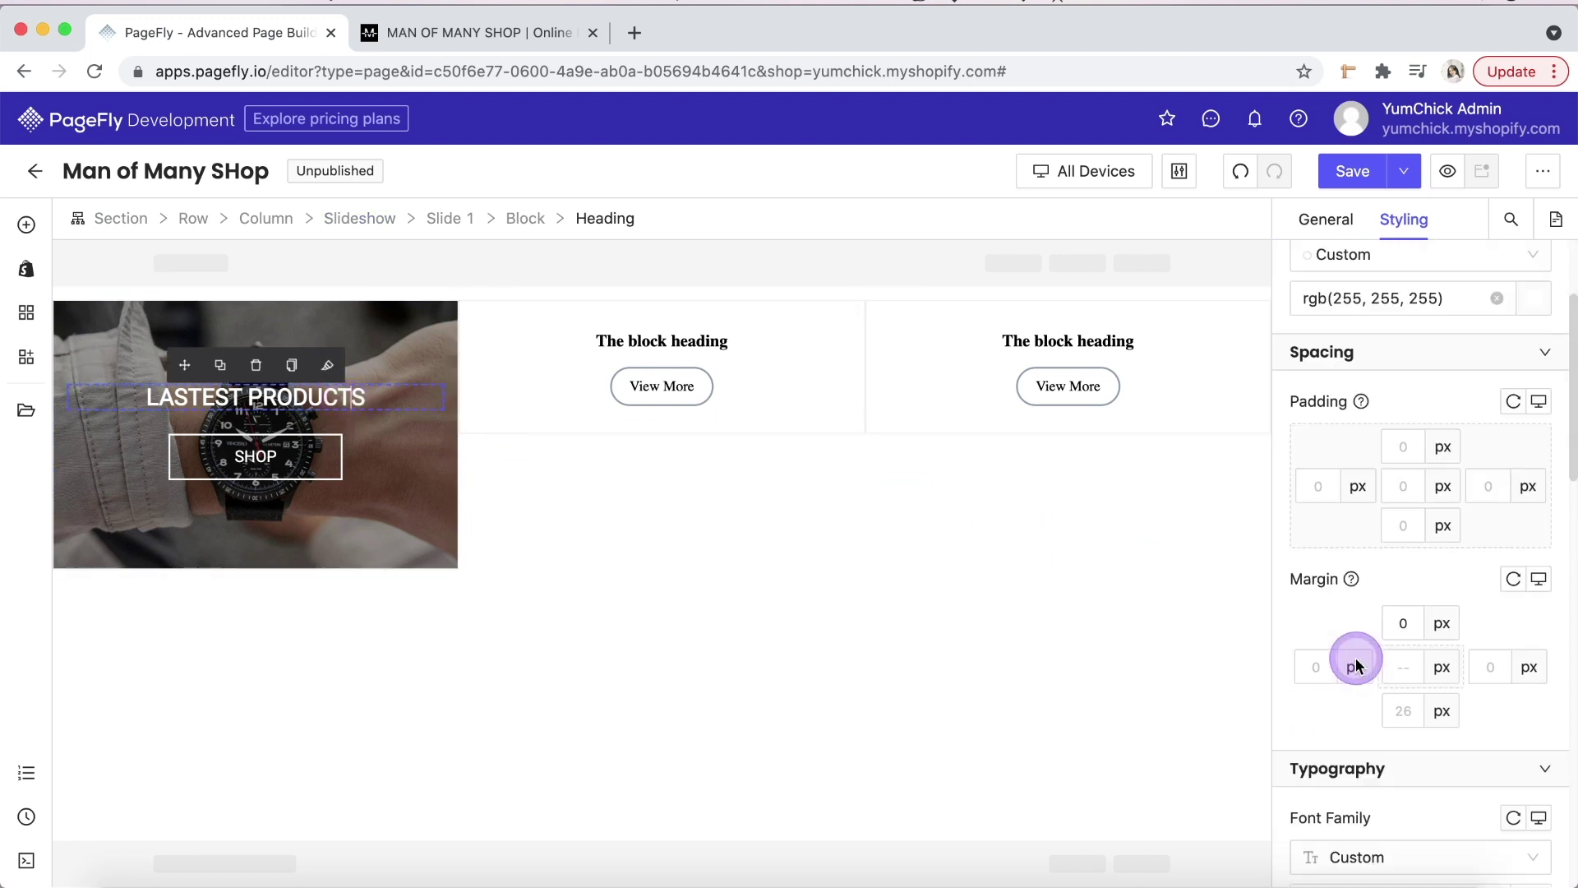
pyautogui.click(1408, 548)
pyautogui.click(1407, 646)
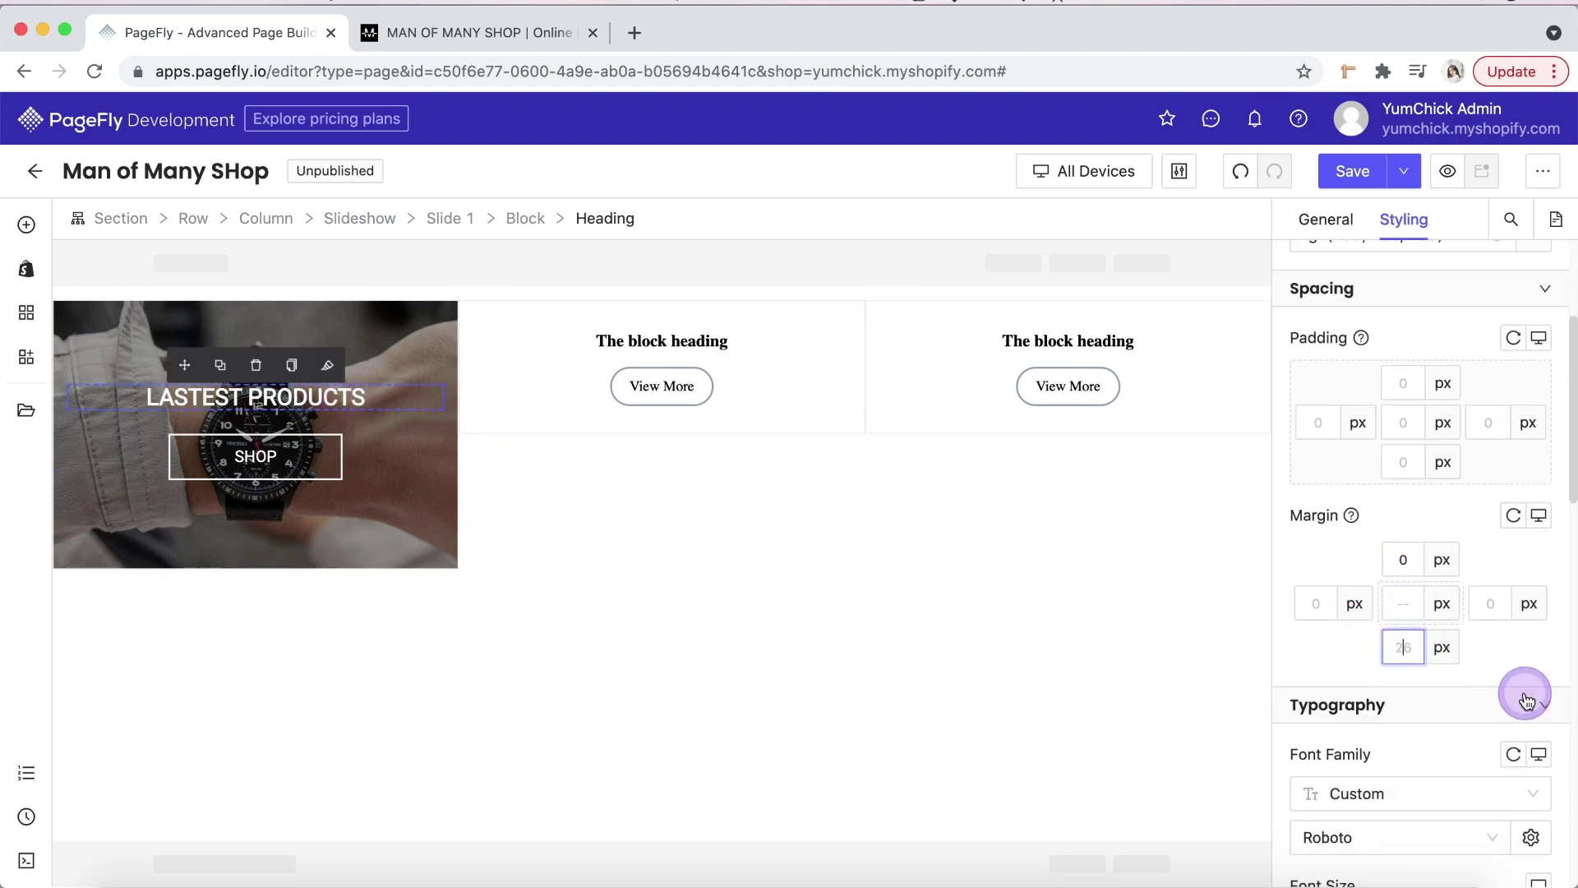
pyautogui.write('34')
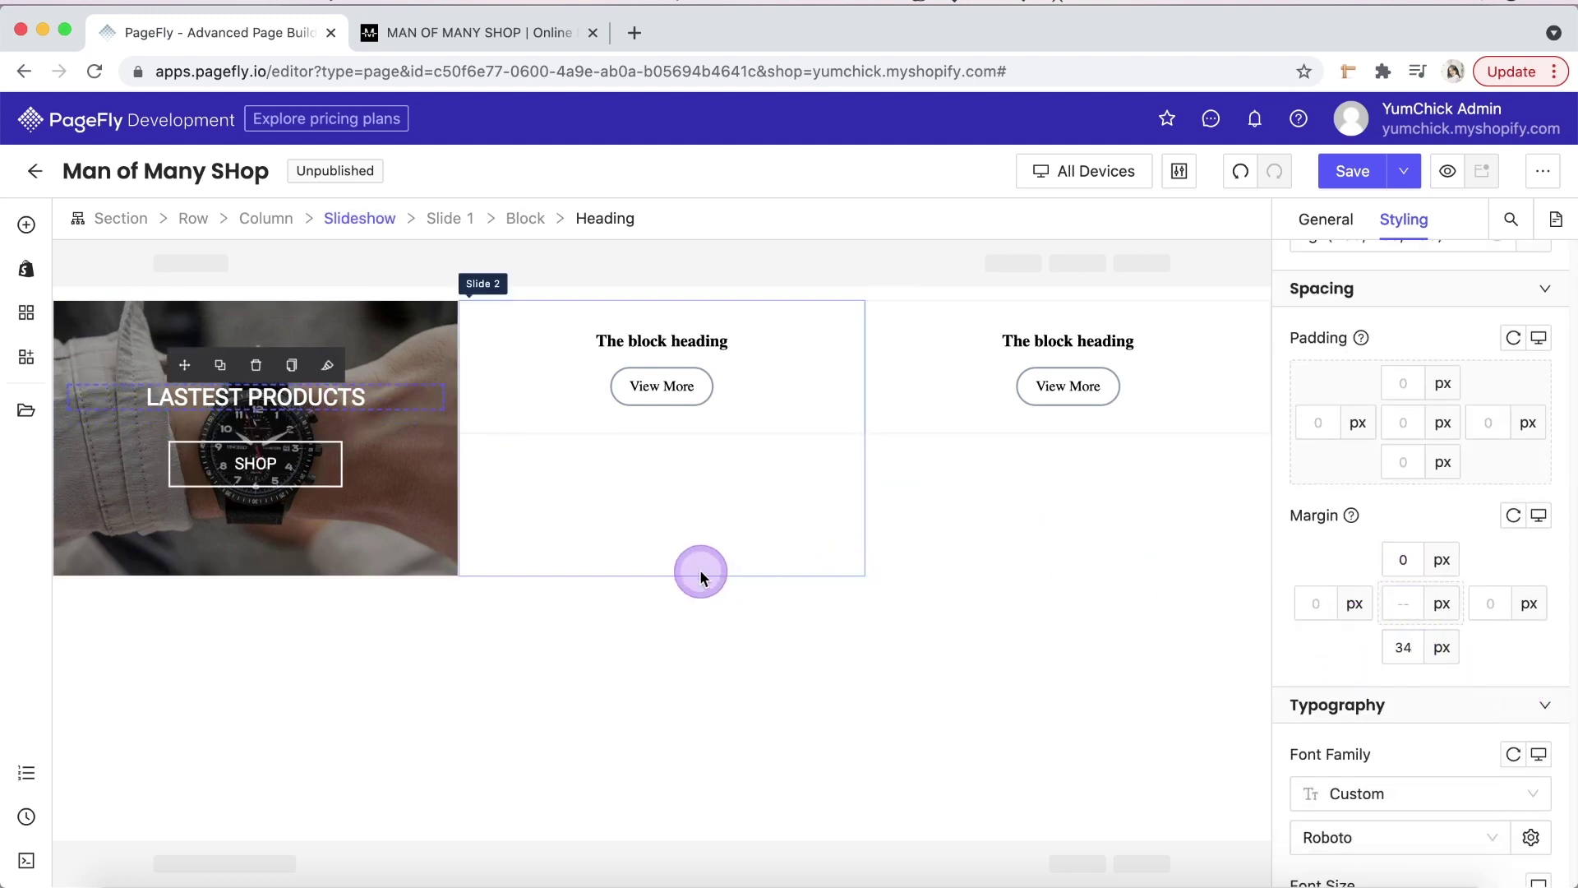
pyautogui.click(701, 574)
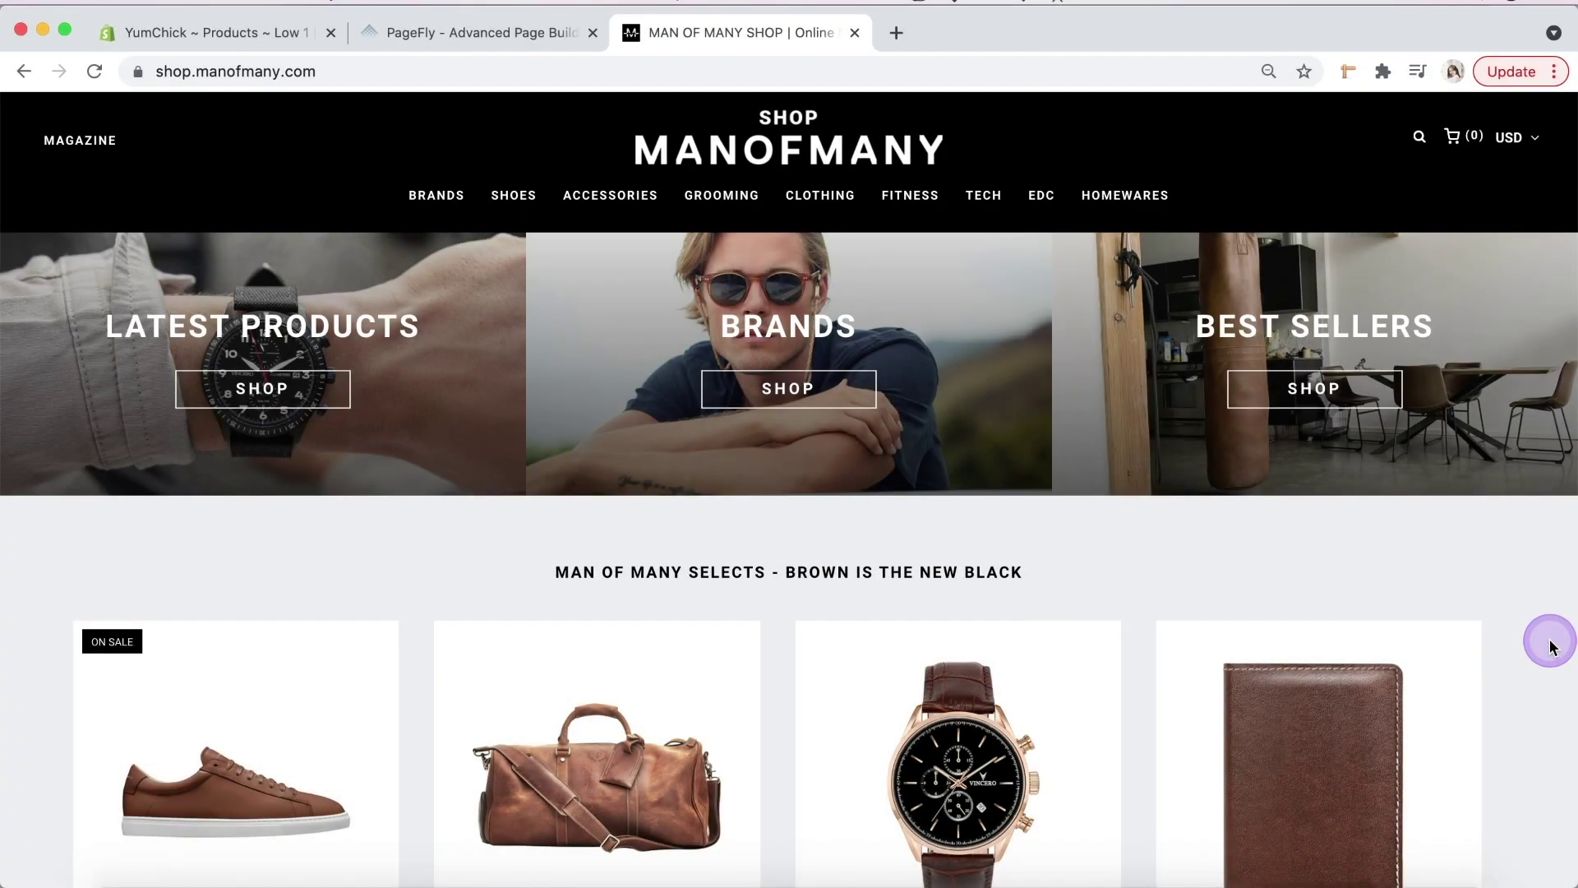
pyautogui.scroll(-5, 1551, 647)
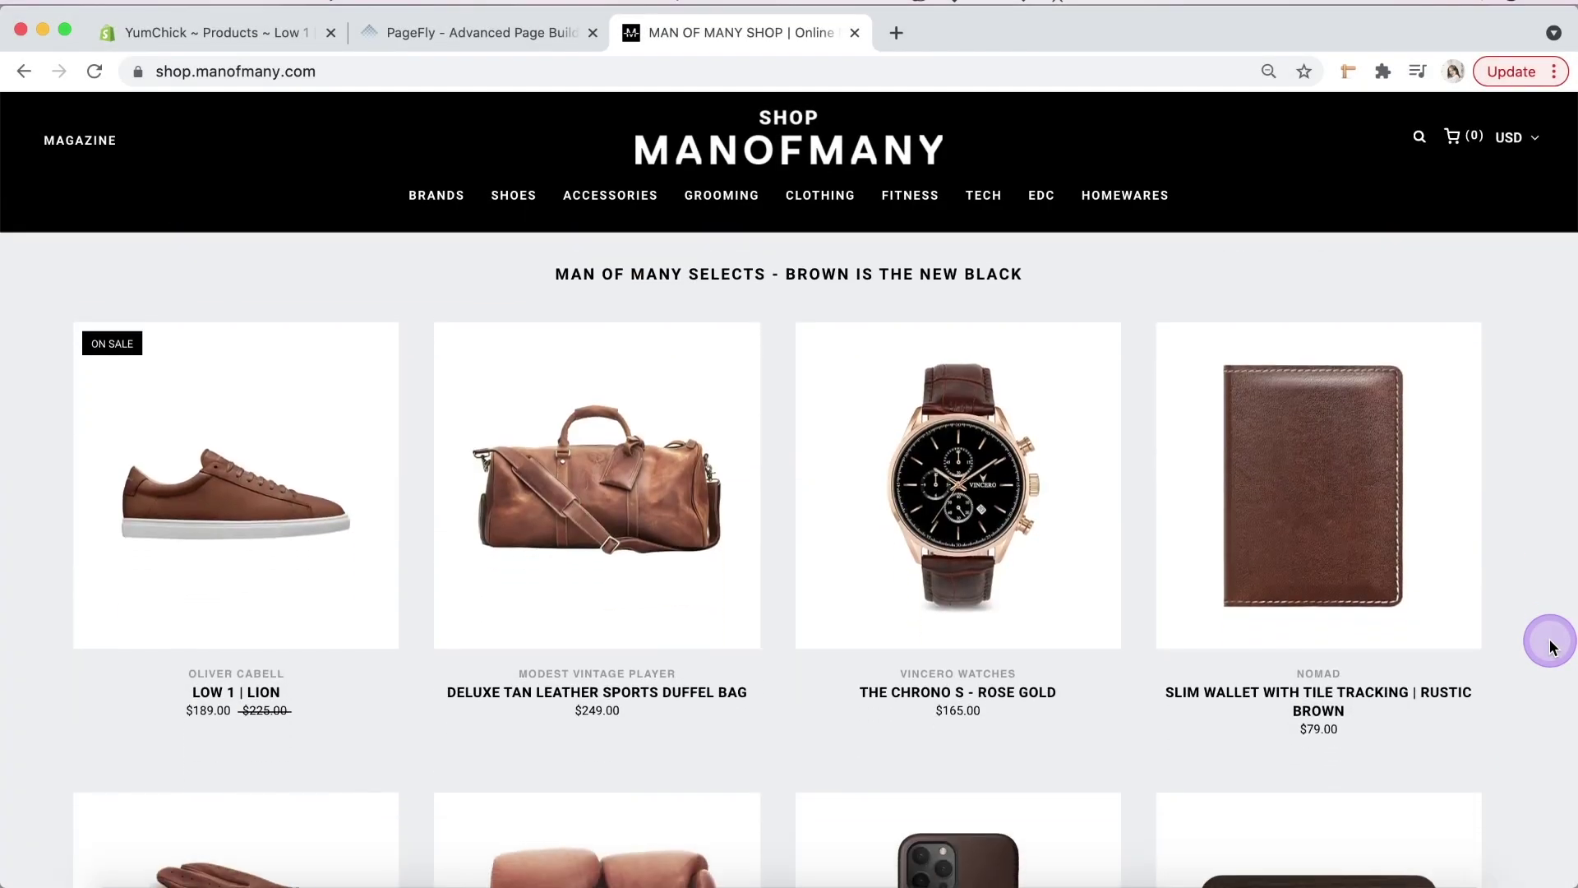
pyautogui.scroll(-3, 1552, 647)
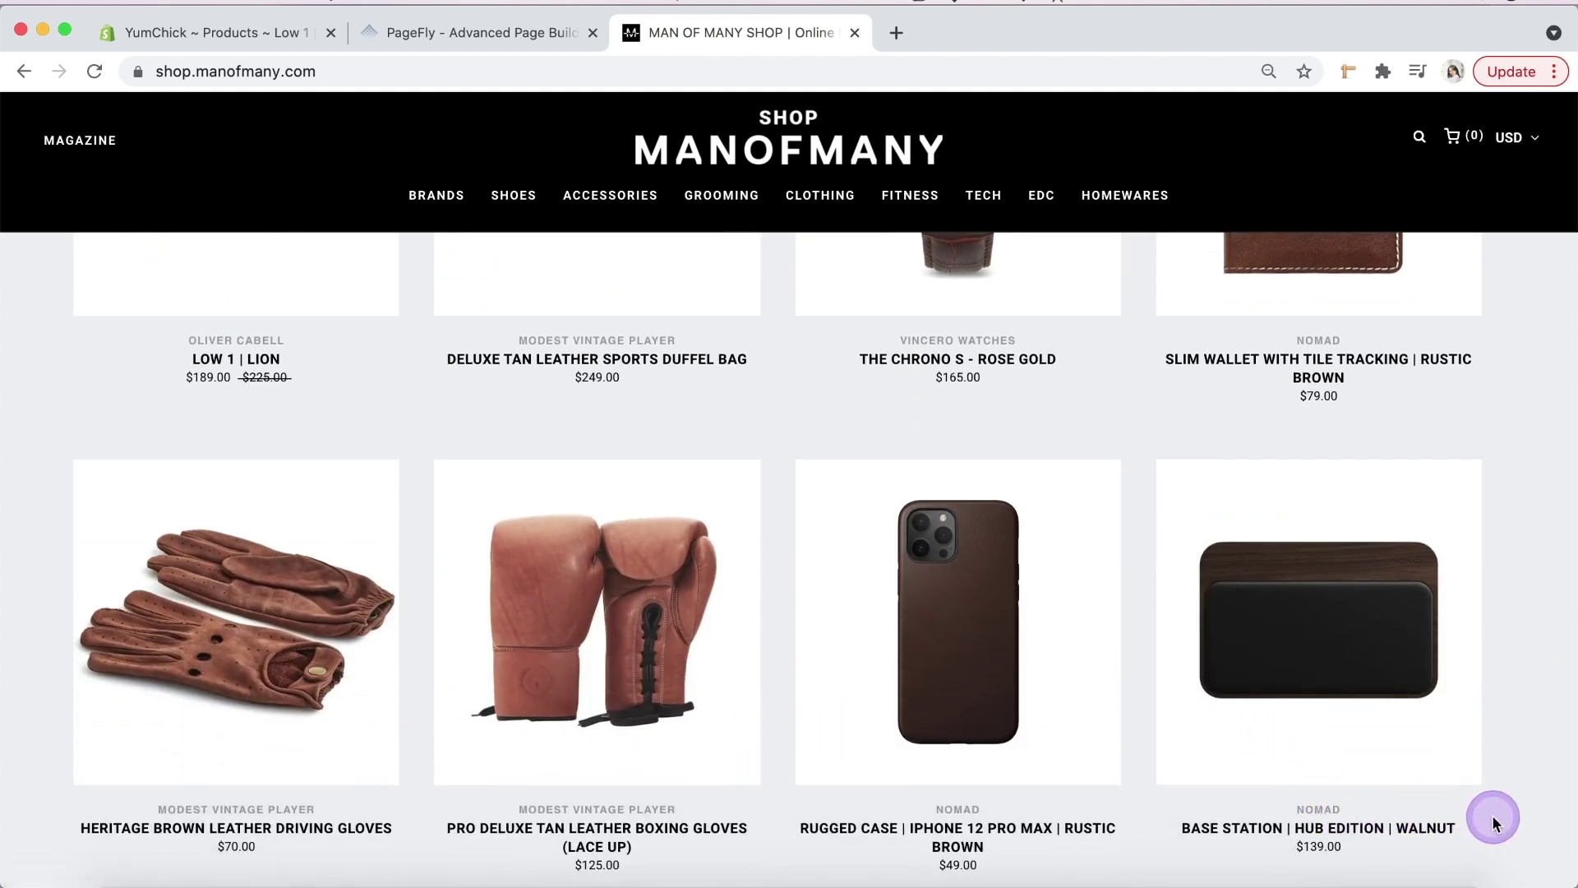
pyautogui.scroll(-3, 1492, 815)
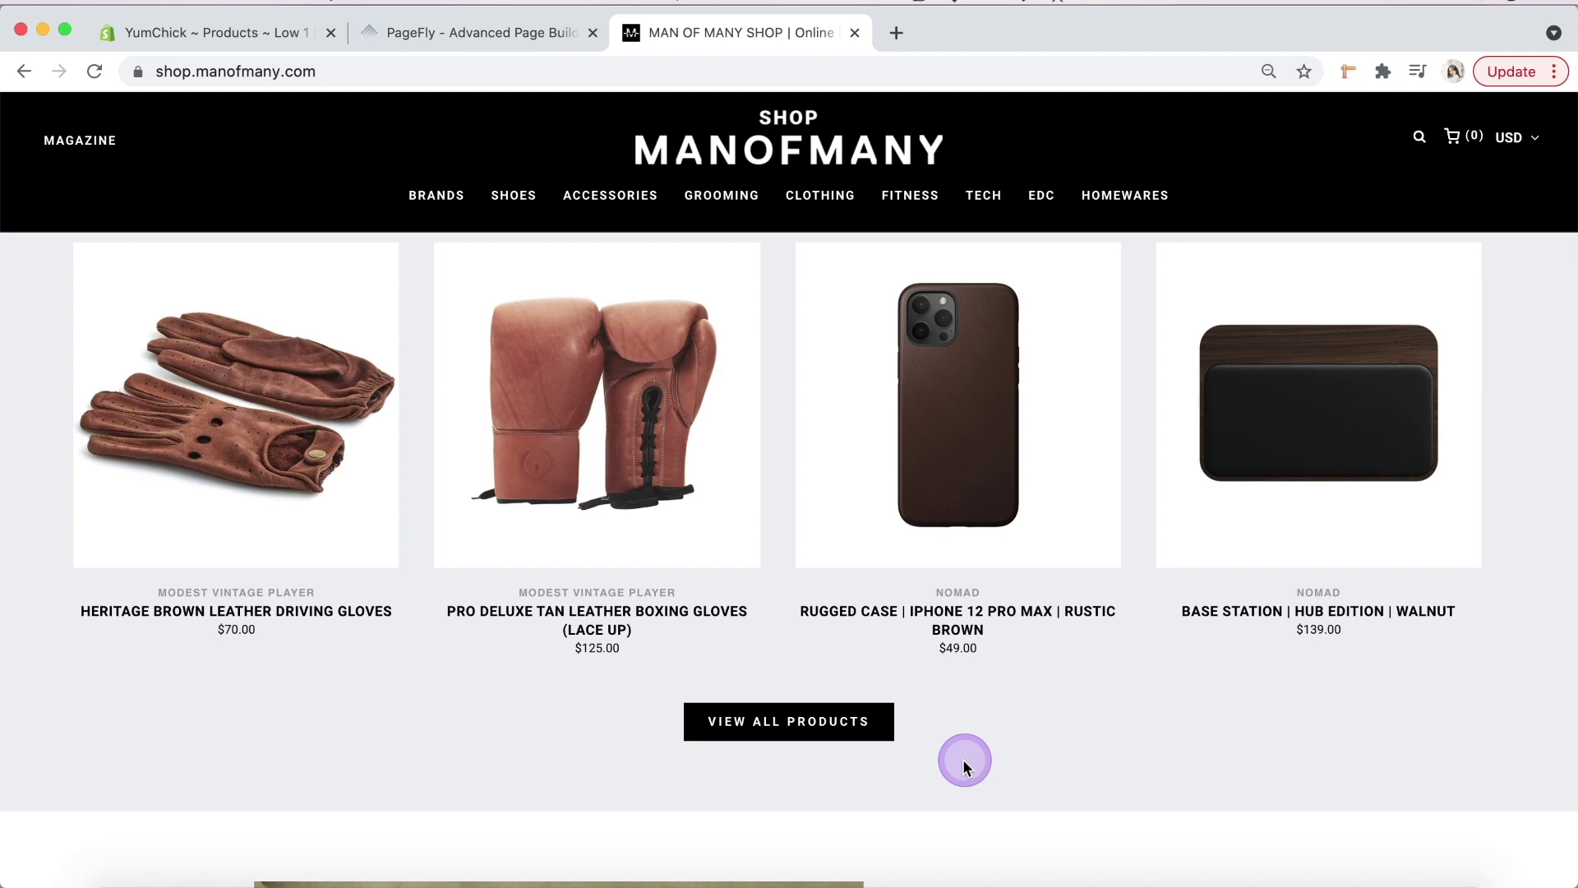
pyautogui.click(422, 45)
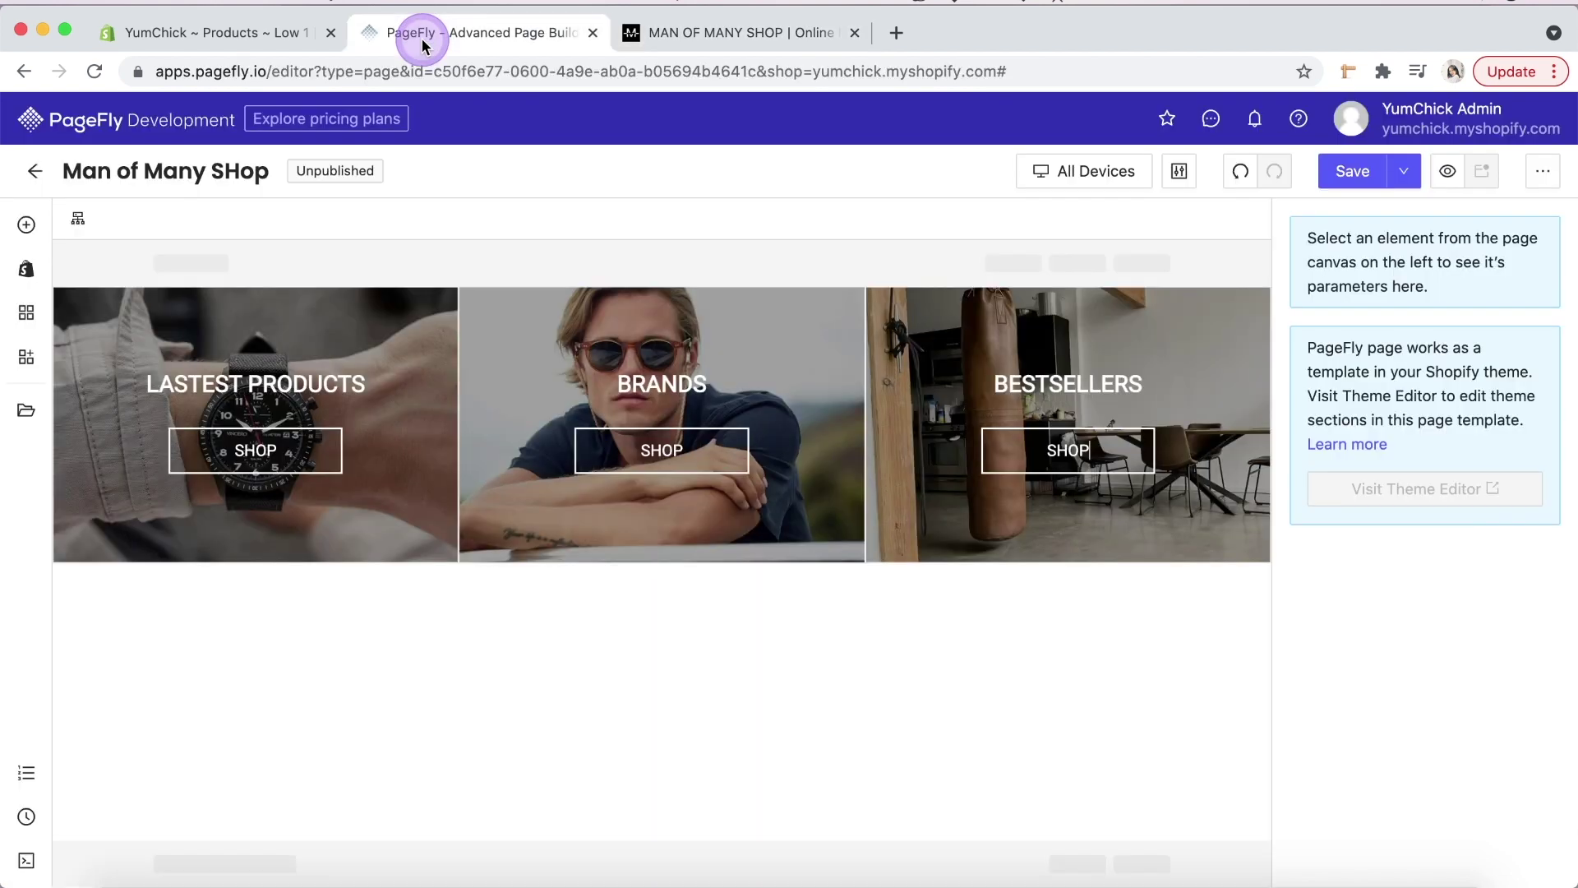
# - Drag a Heading, a four-item Shopify Product List and a Button beneath the banners
pyautogui.click(27, 224)
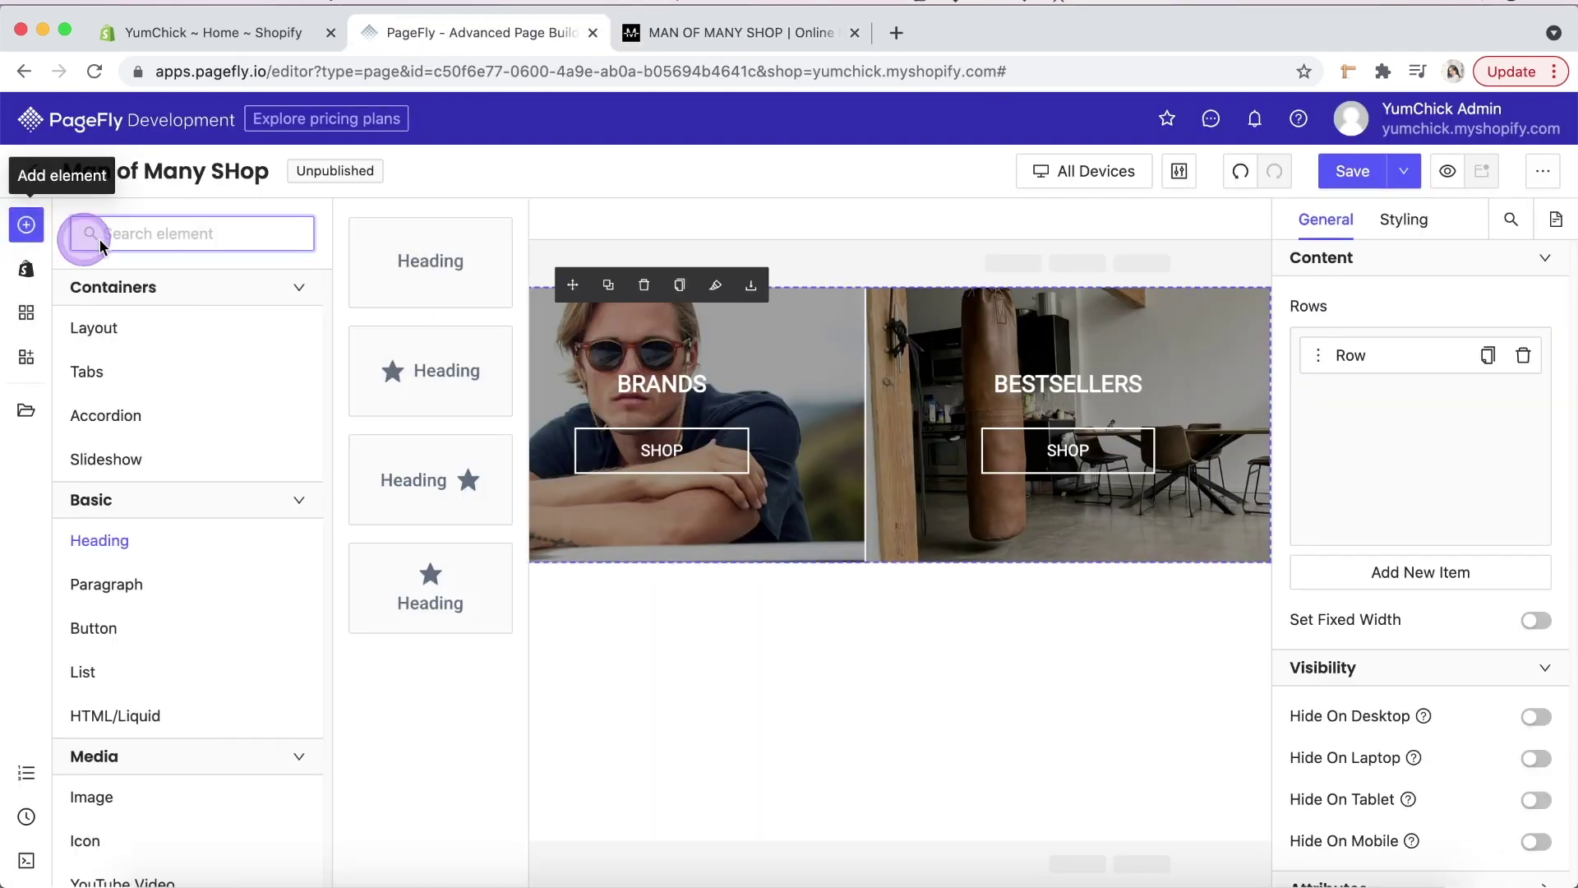
pyautogui.moveTo(387, 254); pyautogui.dragTo(505, 593)
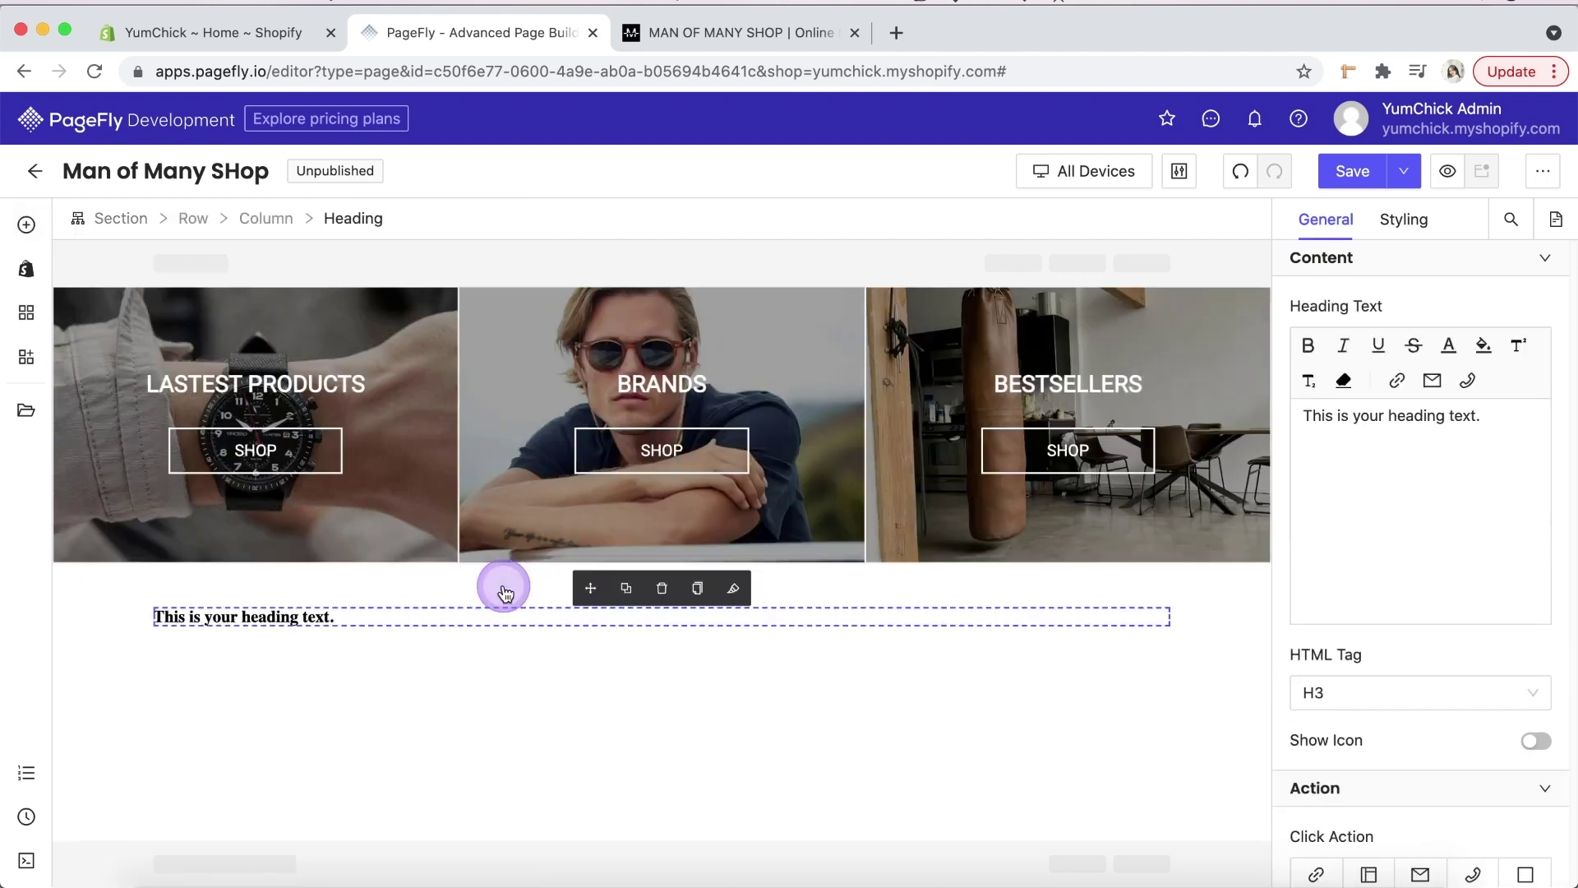
pyautogui.click(26, 269)
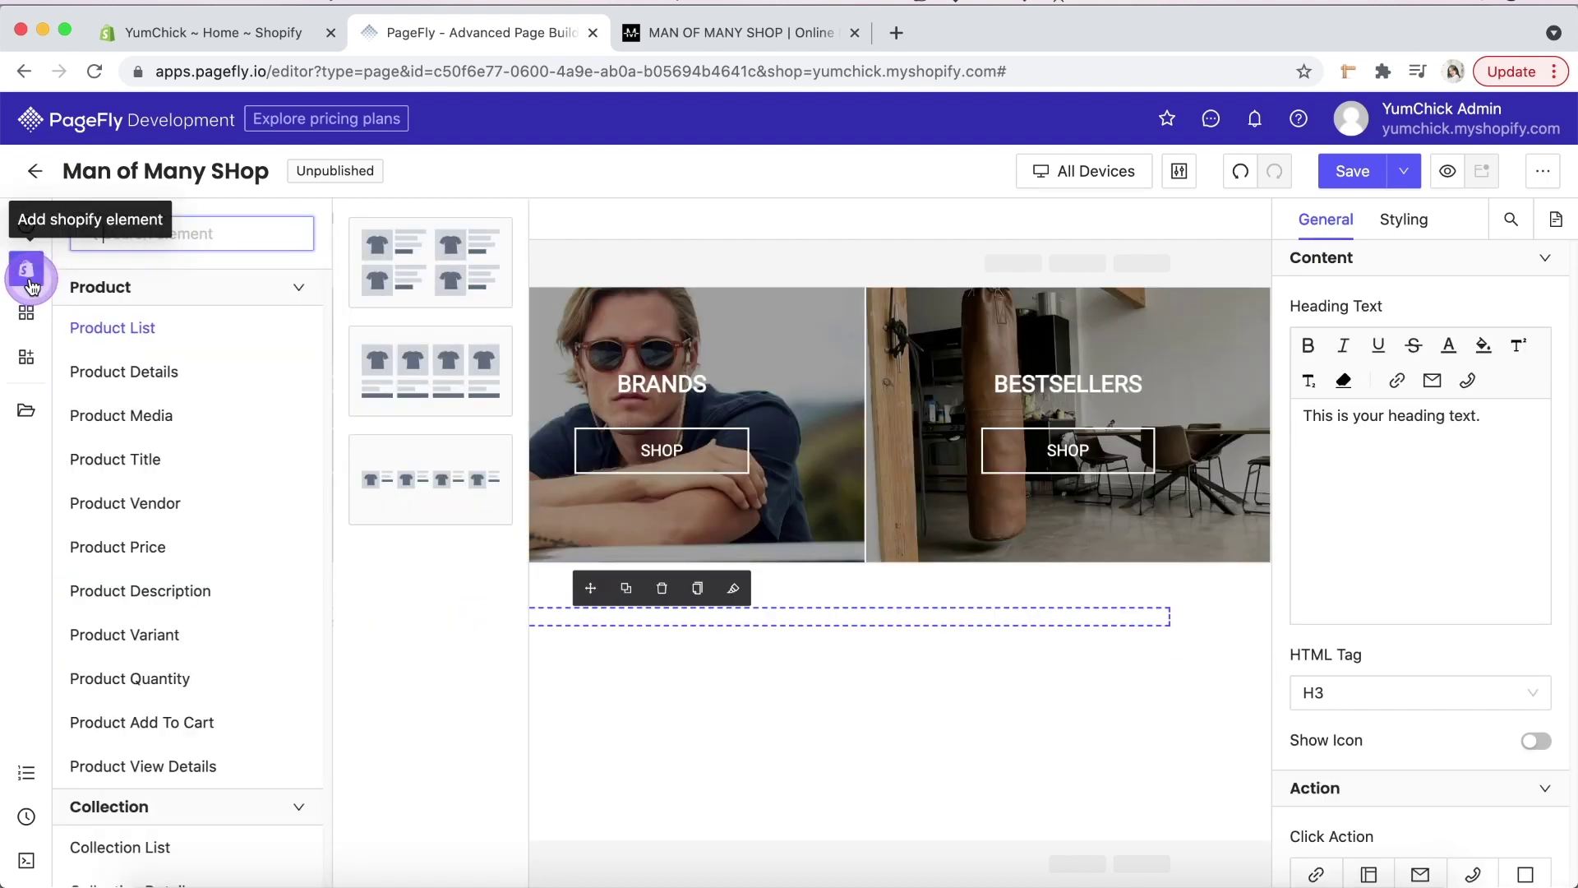
pyautogui.moveTo(408, 342); pyautogui.dragTo(497, 649)
pyautogui.scroll(-5, 494, 646)
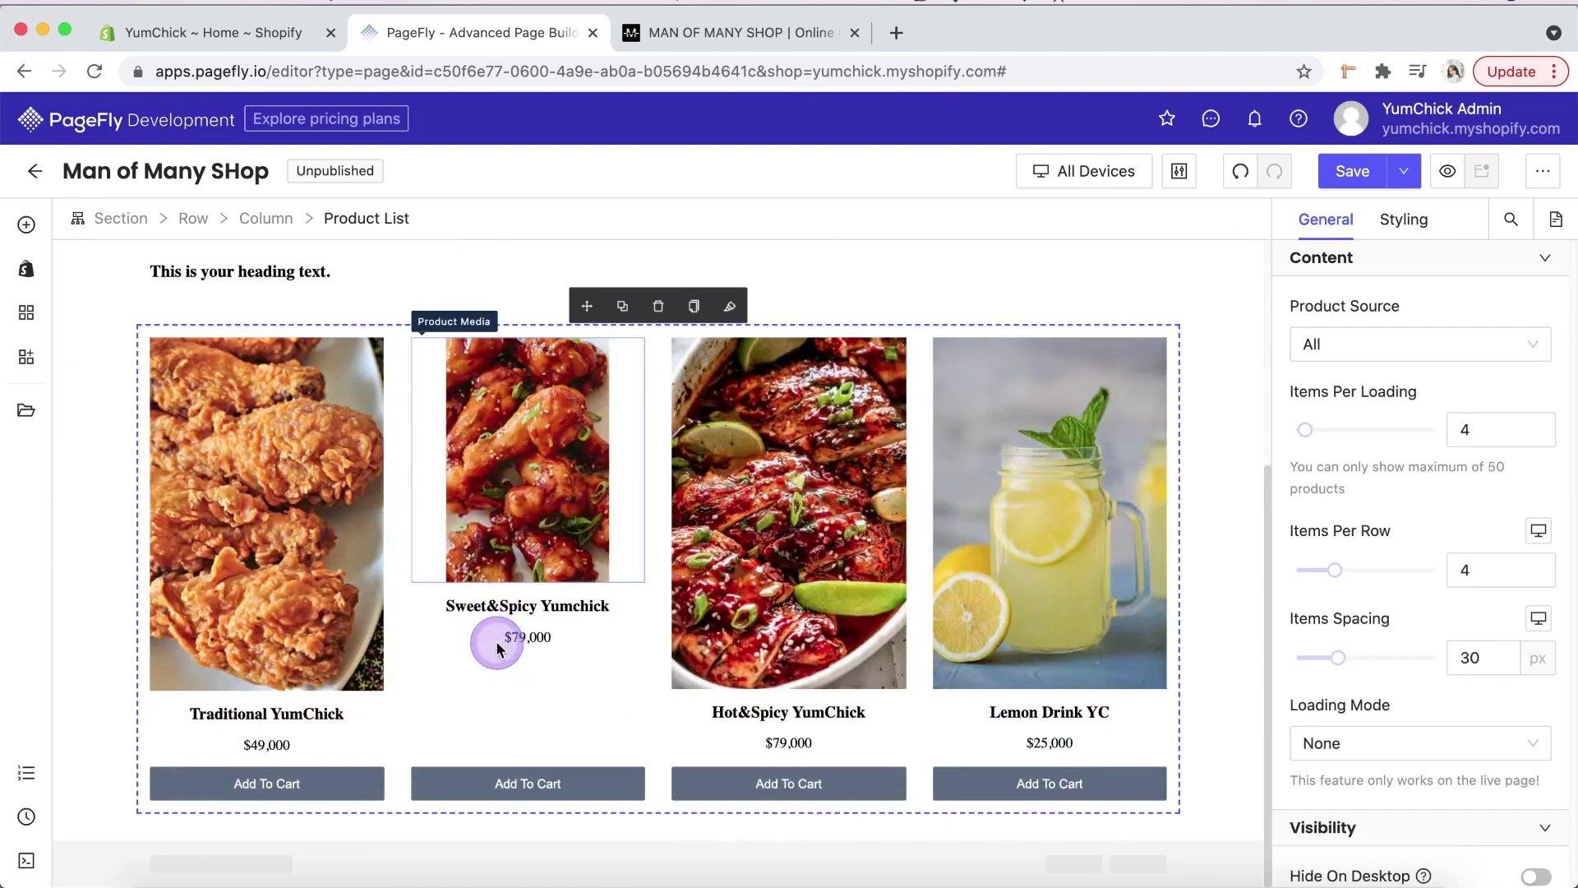
pyautogui.click(26, 225)
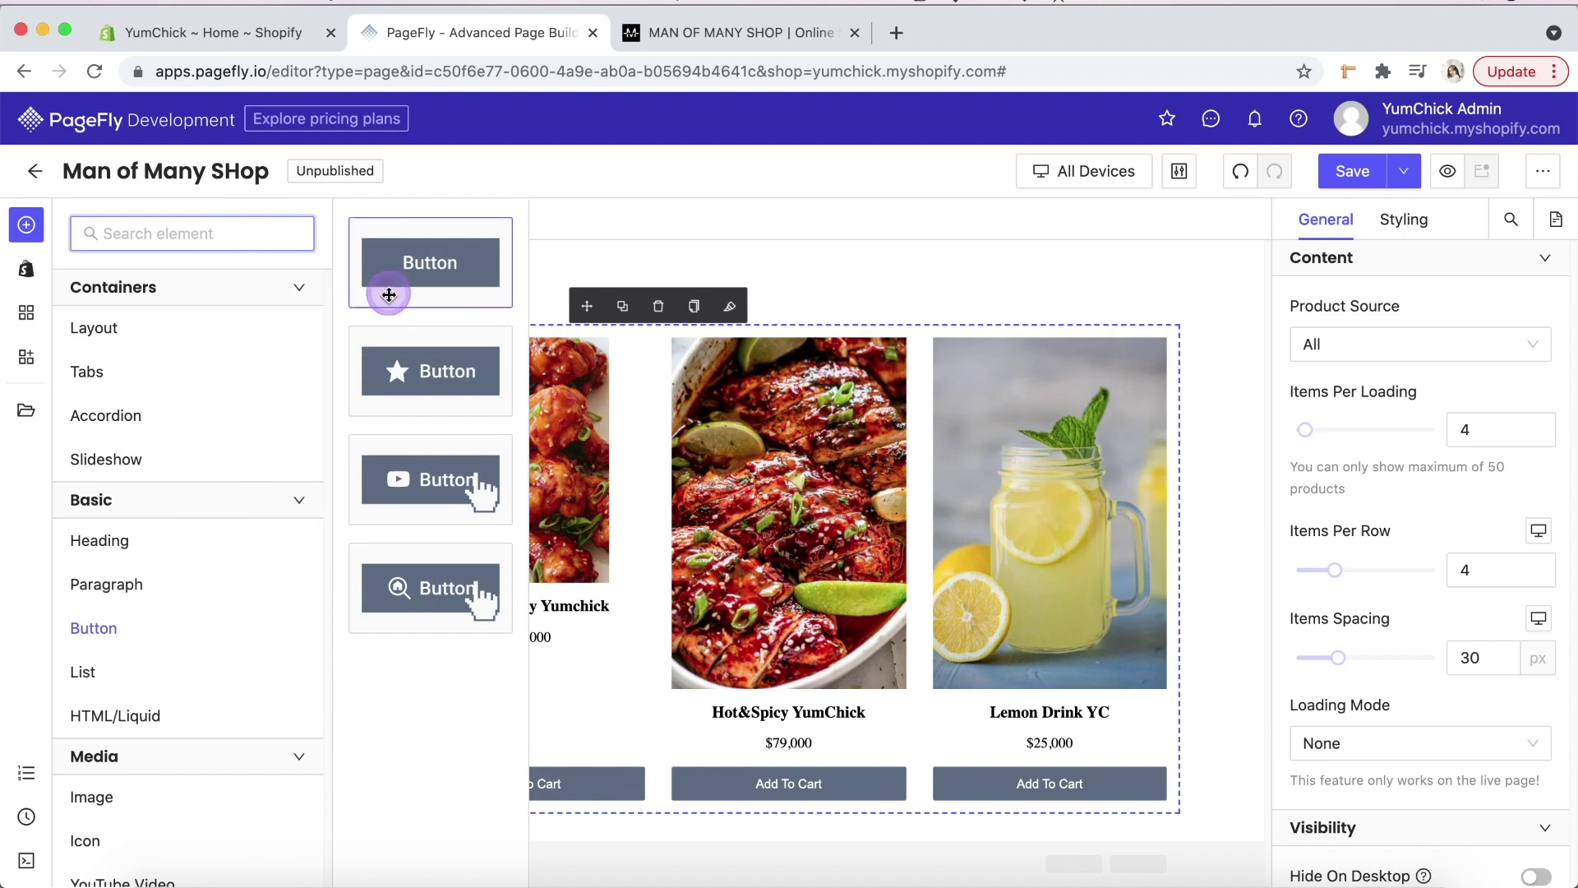
pyautogui.moveTo(387, 293); pyautogui.dragTo(412, 825)
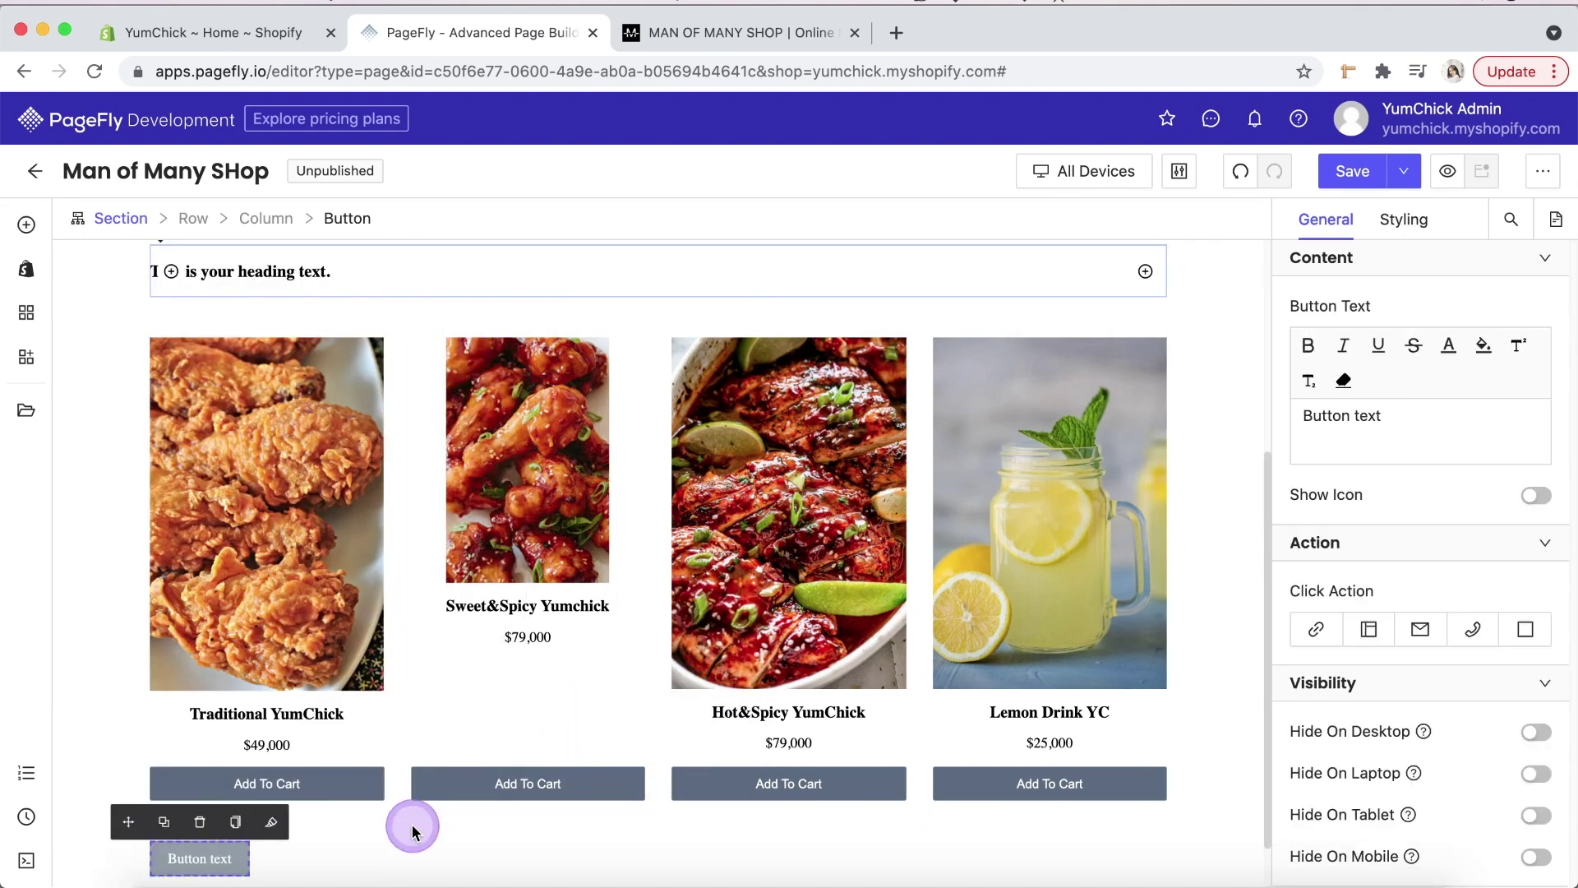
pyautogui.click(1214, 842)
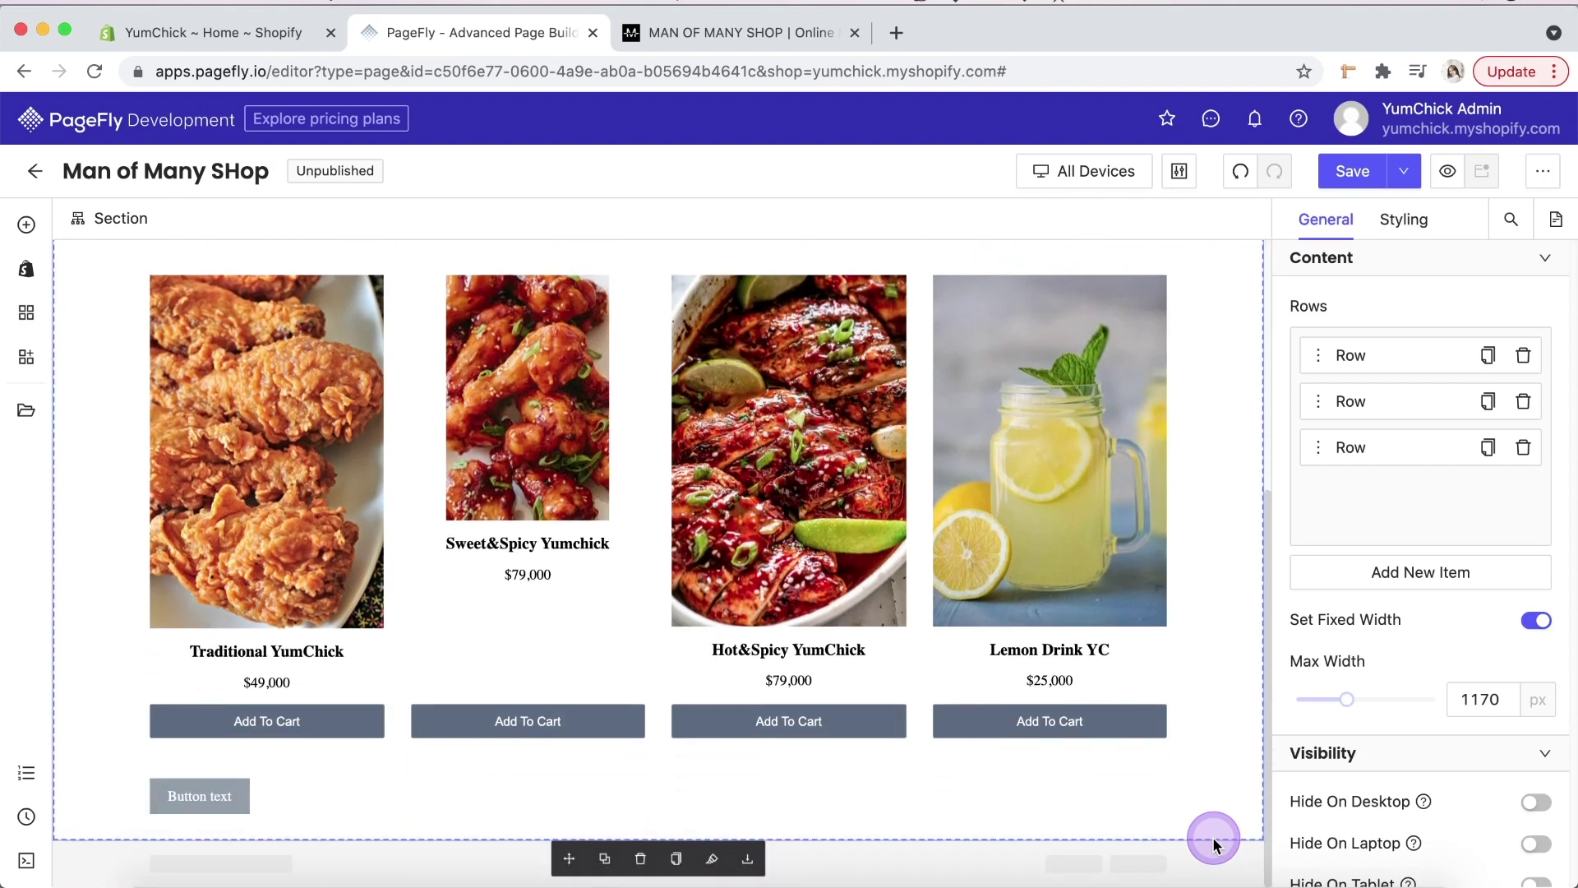
# - Centre the button below the product grid with centre Text Alignment
pyautogui.click(1401, 229)
pyautogui.scroll(-8, 1409, 458)
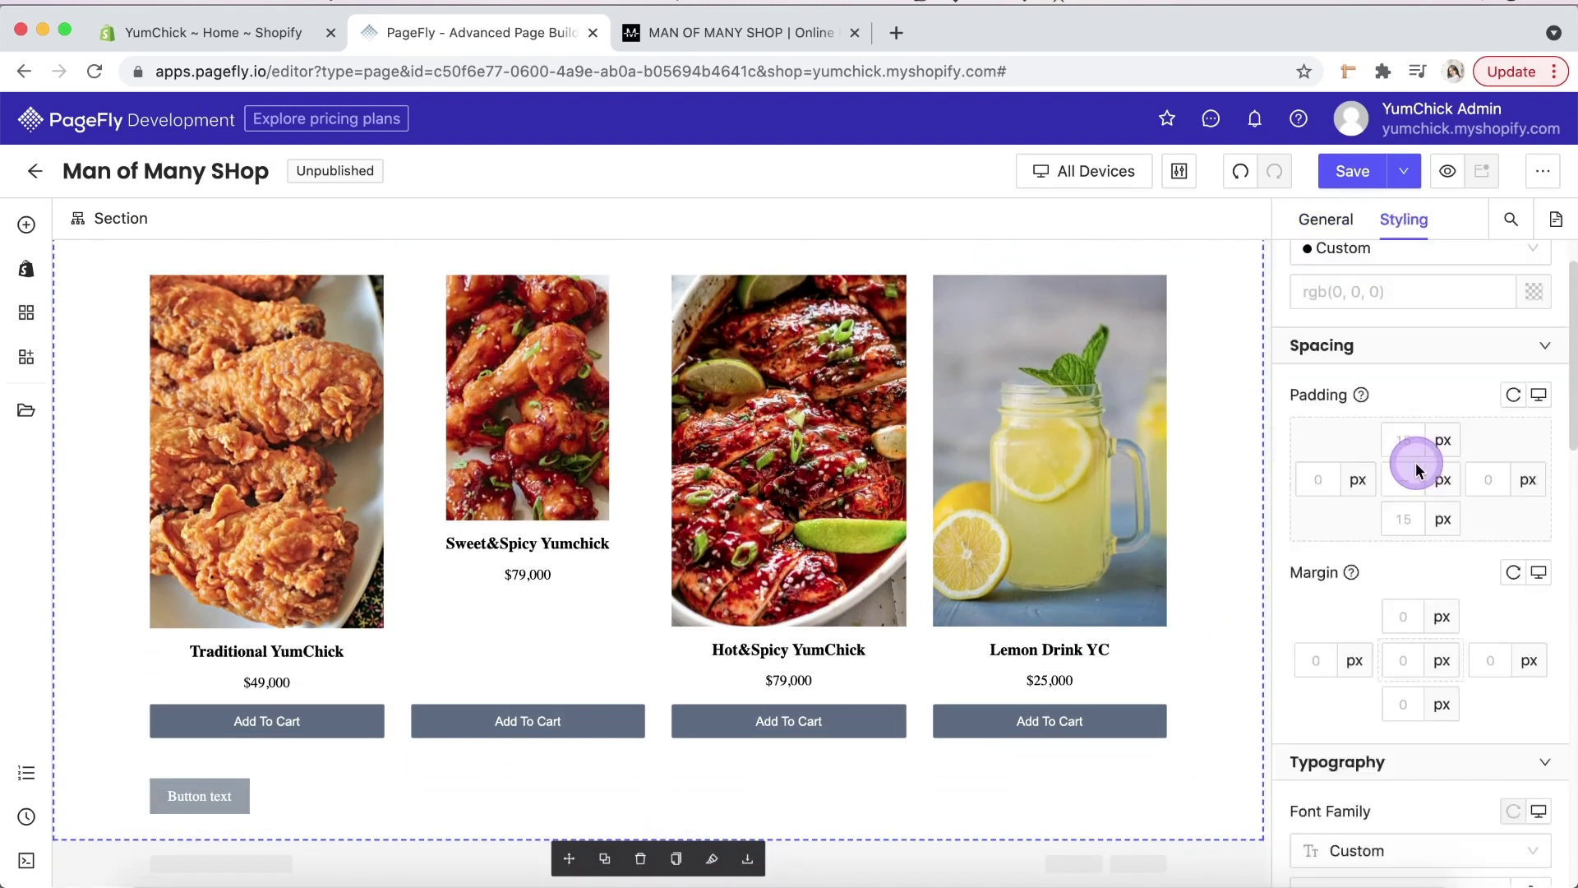
pyautogui.scroll(2, 1415, 464)
pyautogui.click(1389, 399)
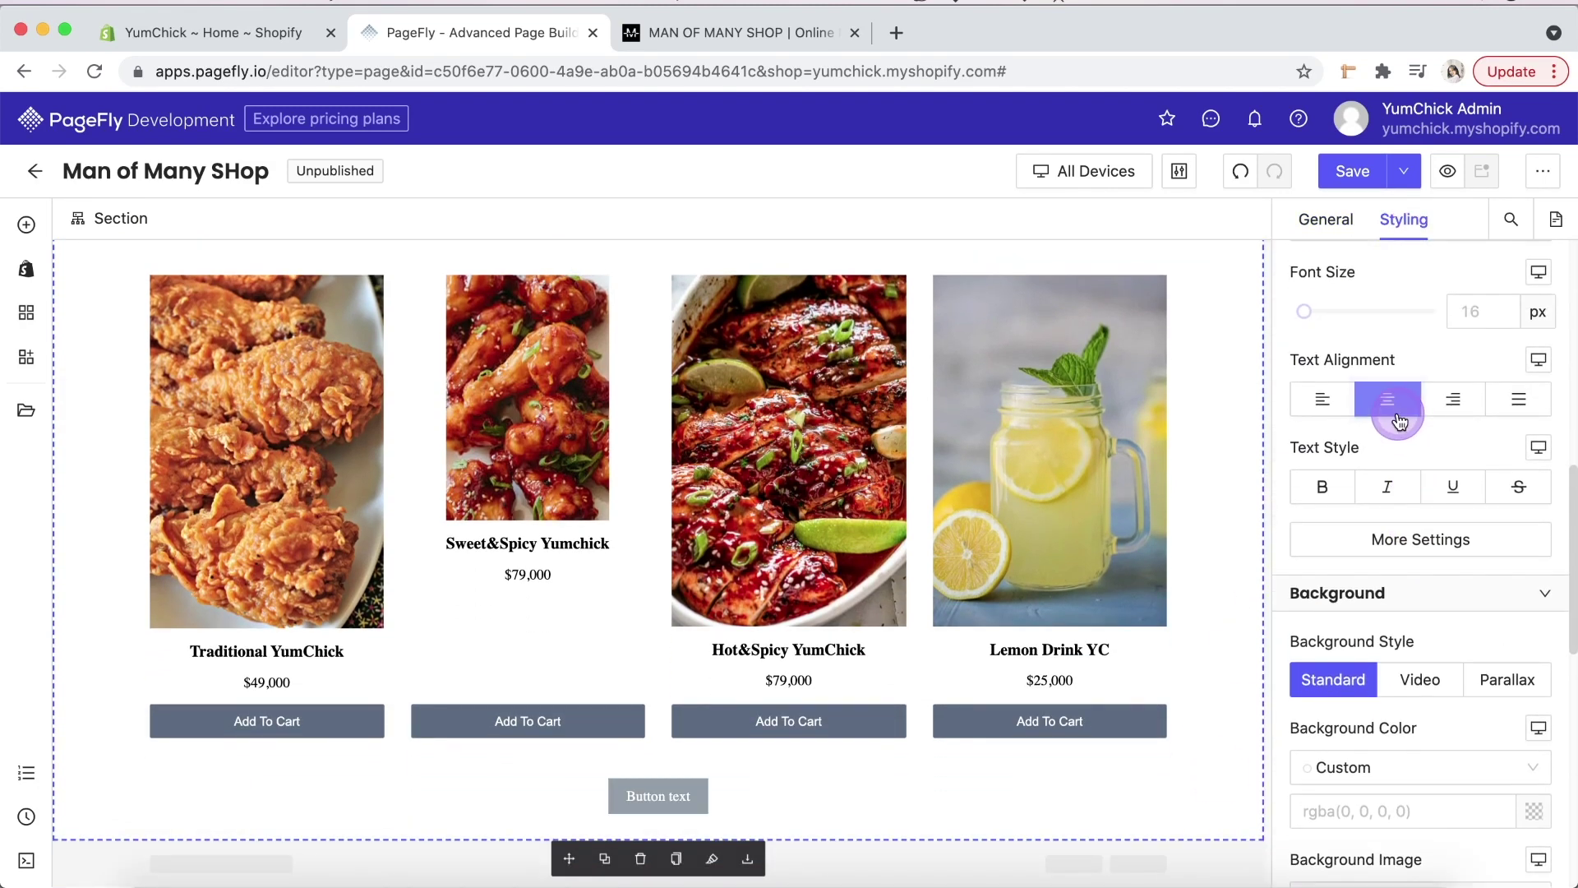
pyautogui.scroll(3, 690, 501)
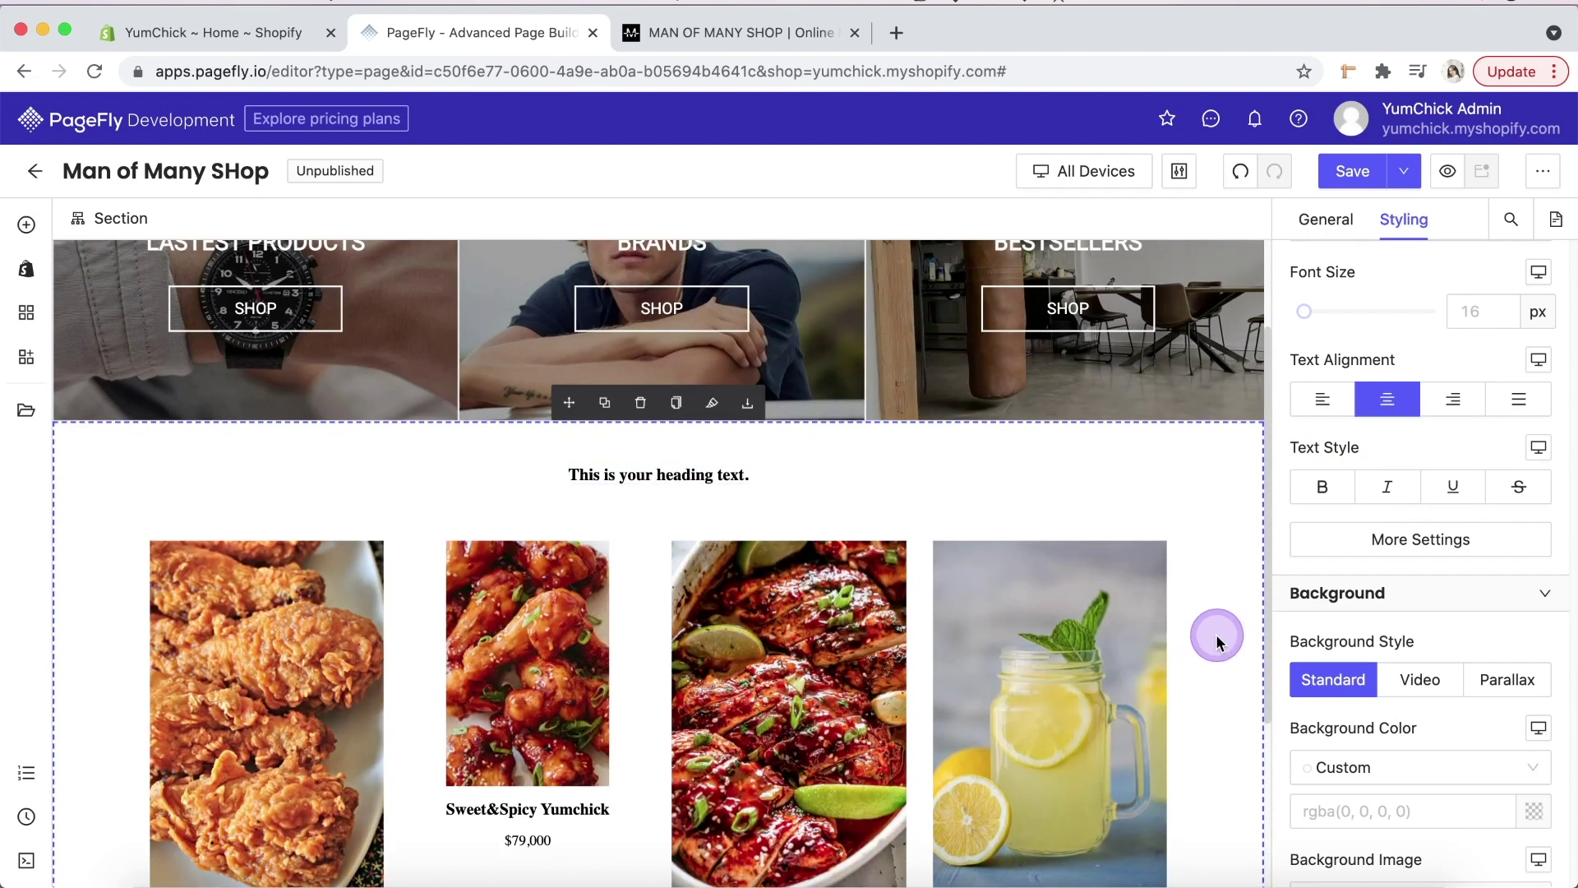
# - Select the placeholder heading, then the product-list row and its general settings
pyautogui.click(912, 485)
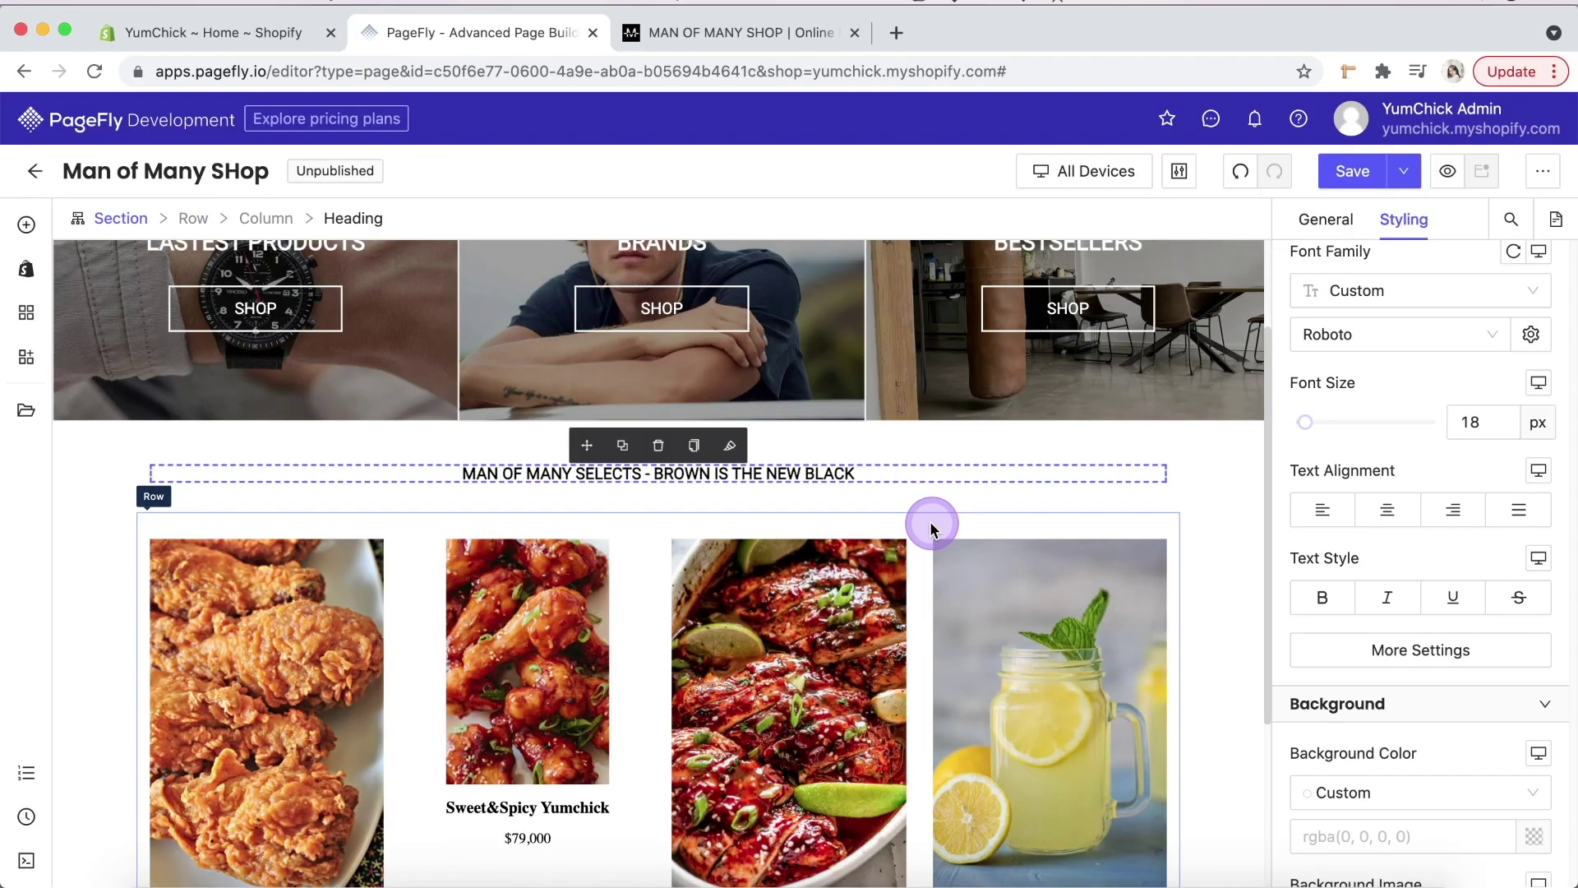
pyautogui.click(933, 526)
pyautogui.scroll(-3, 933, 526)
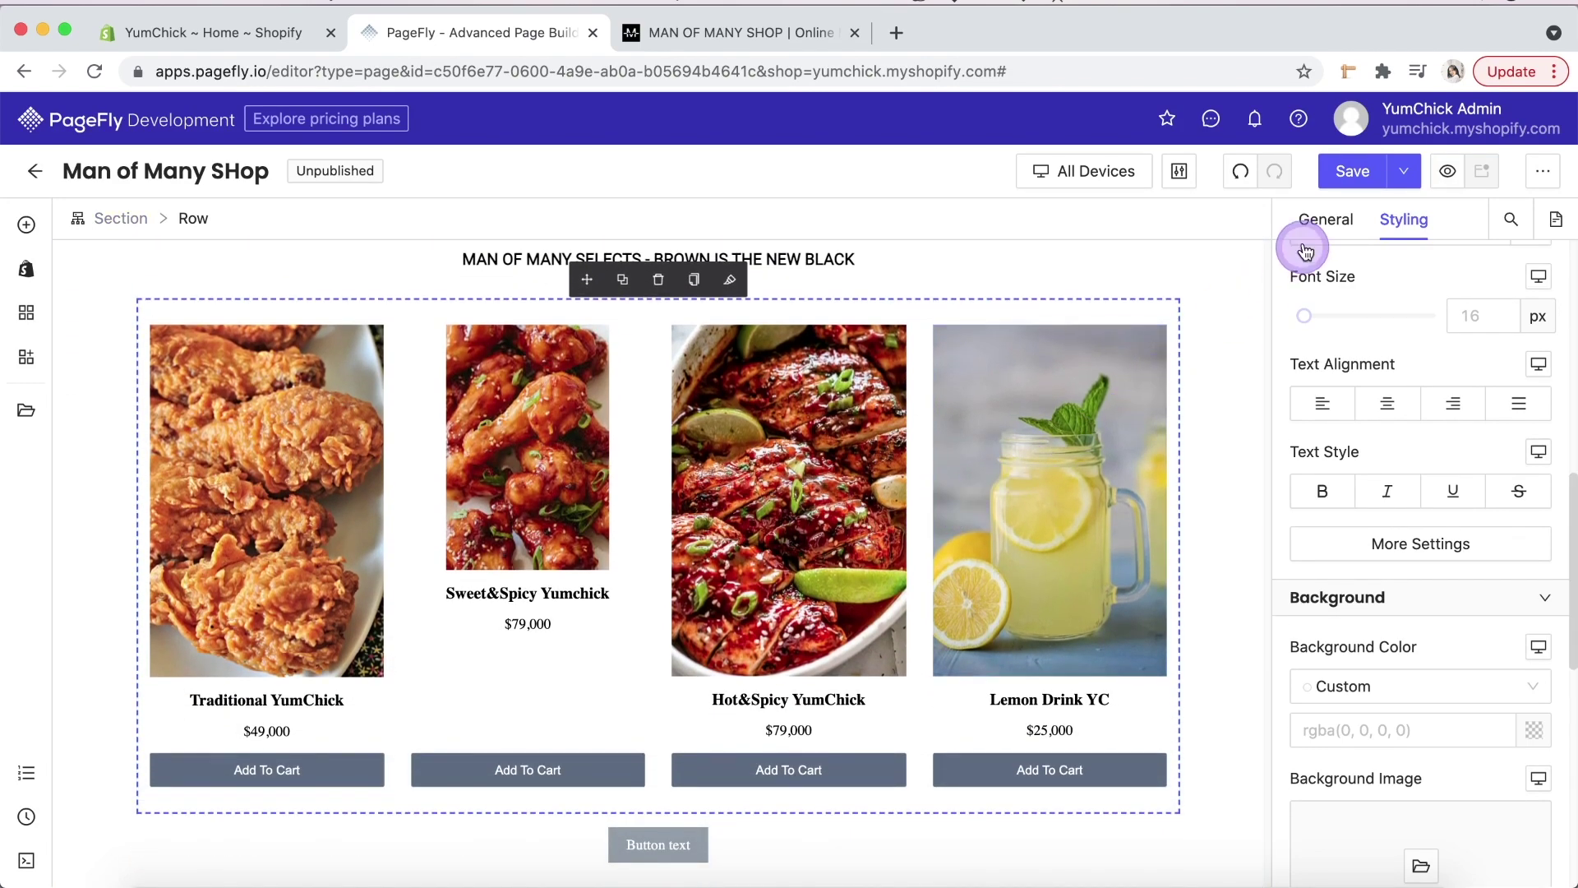
pyautogui.click(1315, 222)
# - Set the product list to the custom Man collection with 8 items per loading
pyautogui.scroll(5, 1331, 296)
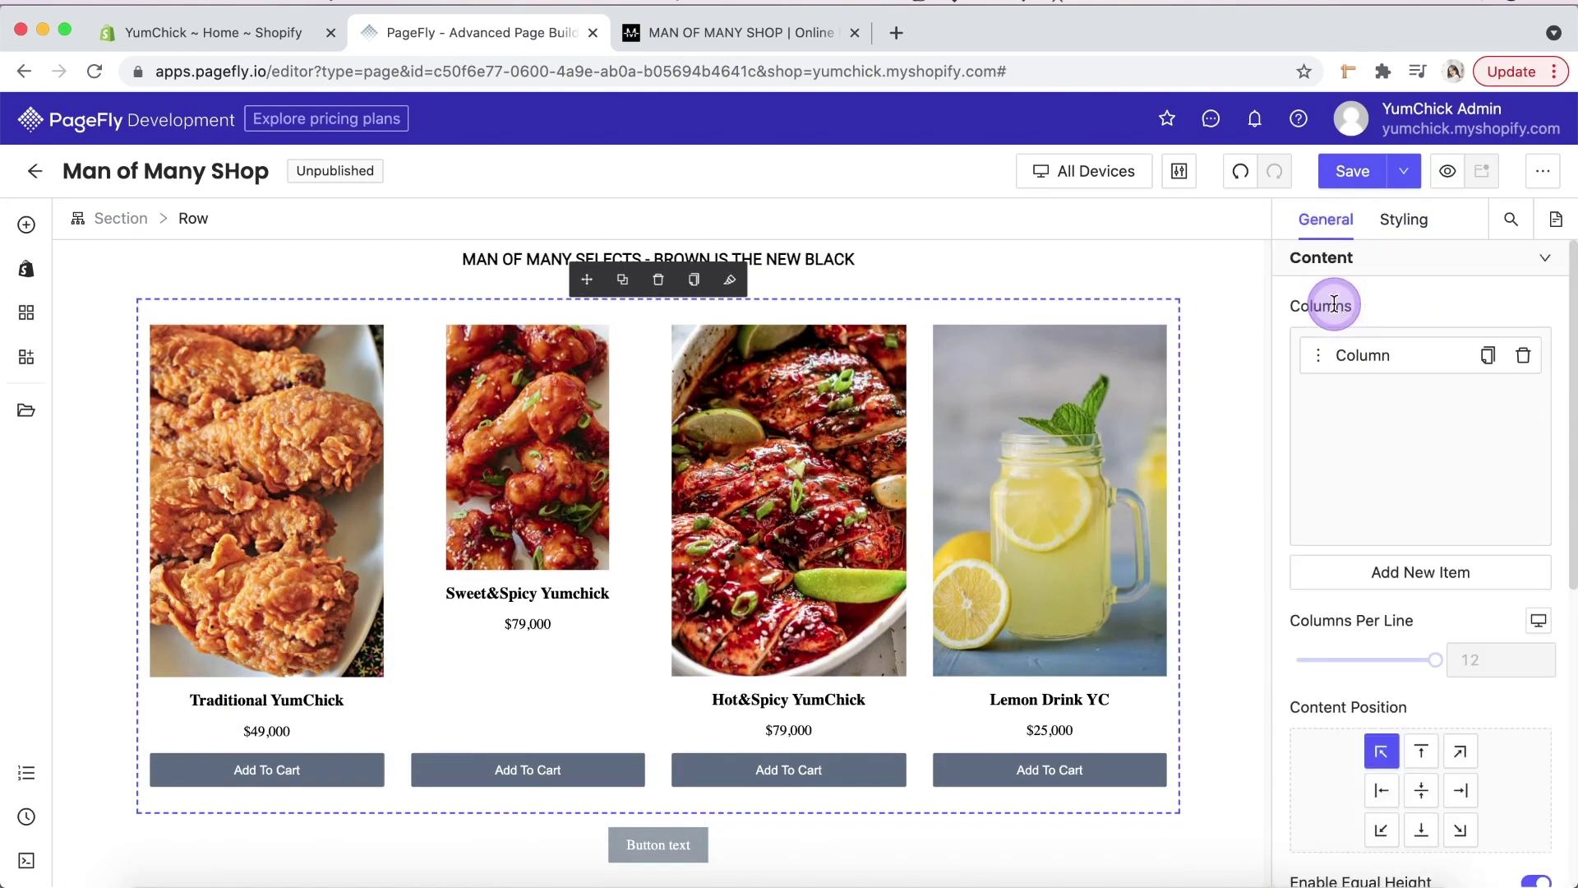
pyautogui.click(1171, 341)
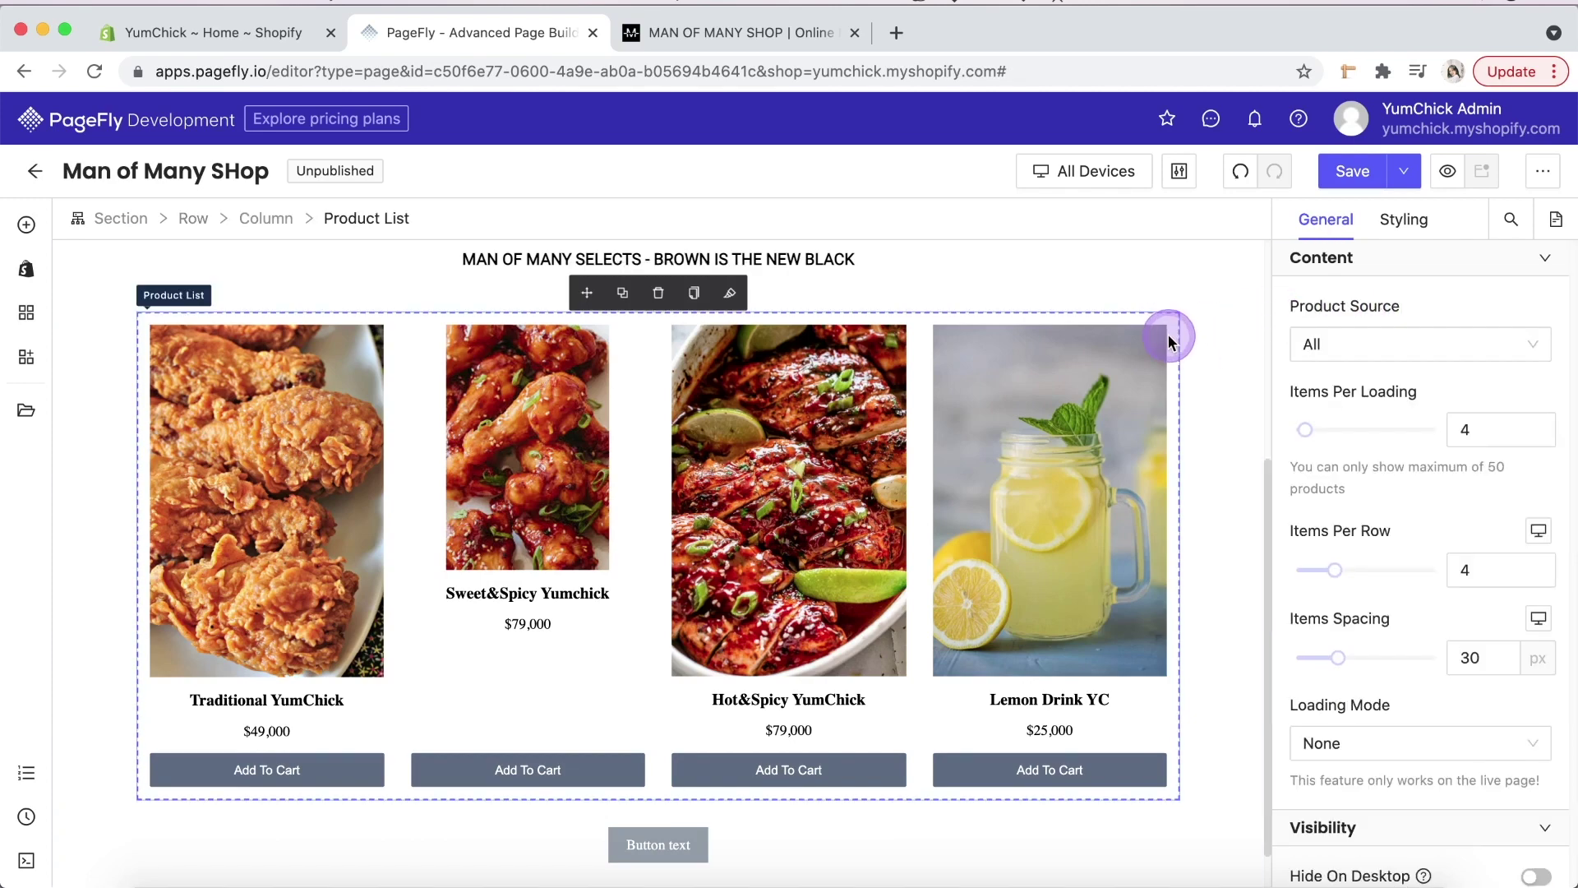
pyautogui.click(1380, 339)
pyautogui.click(1392, 428)
pyautogui.click(1509, 428)
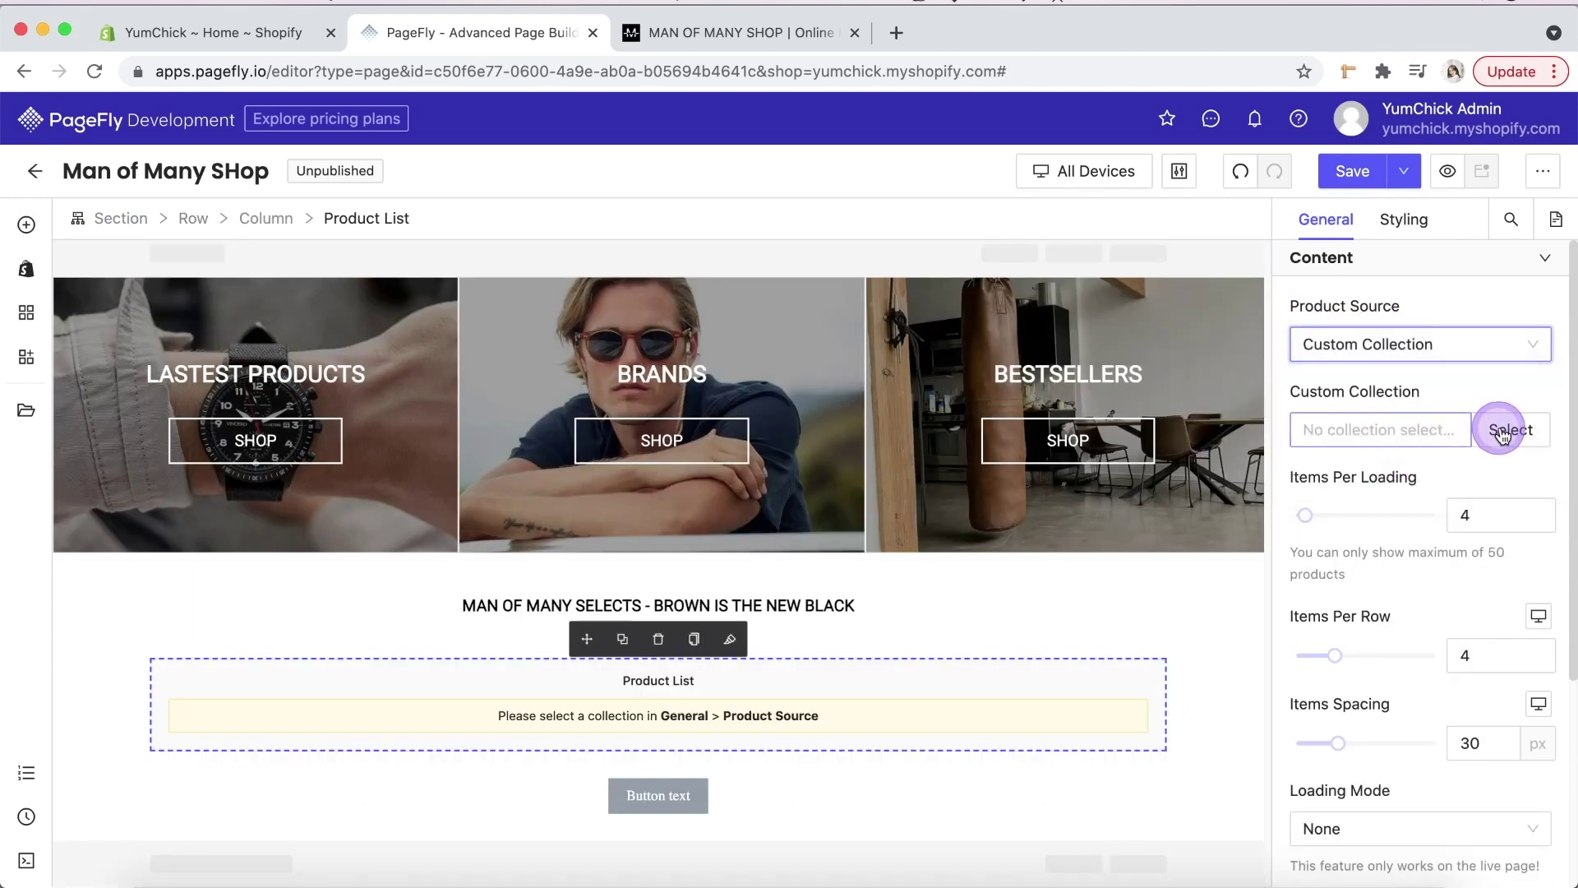
pyautogui.click(751, 573)
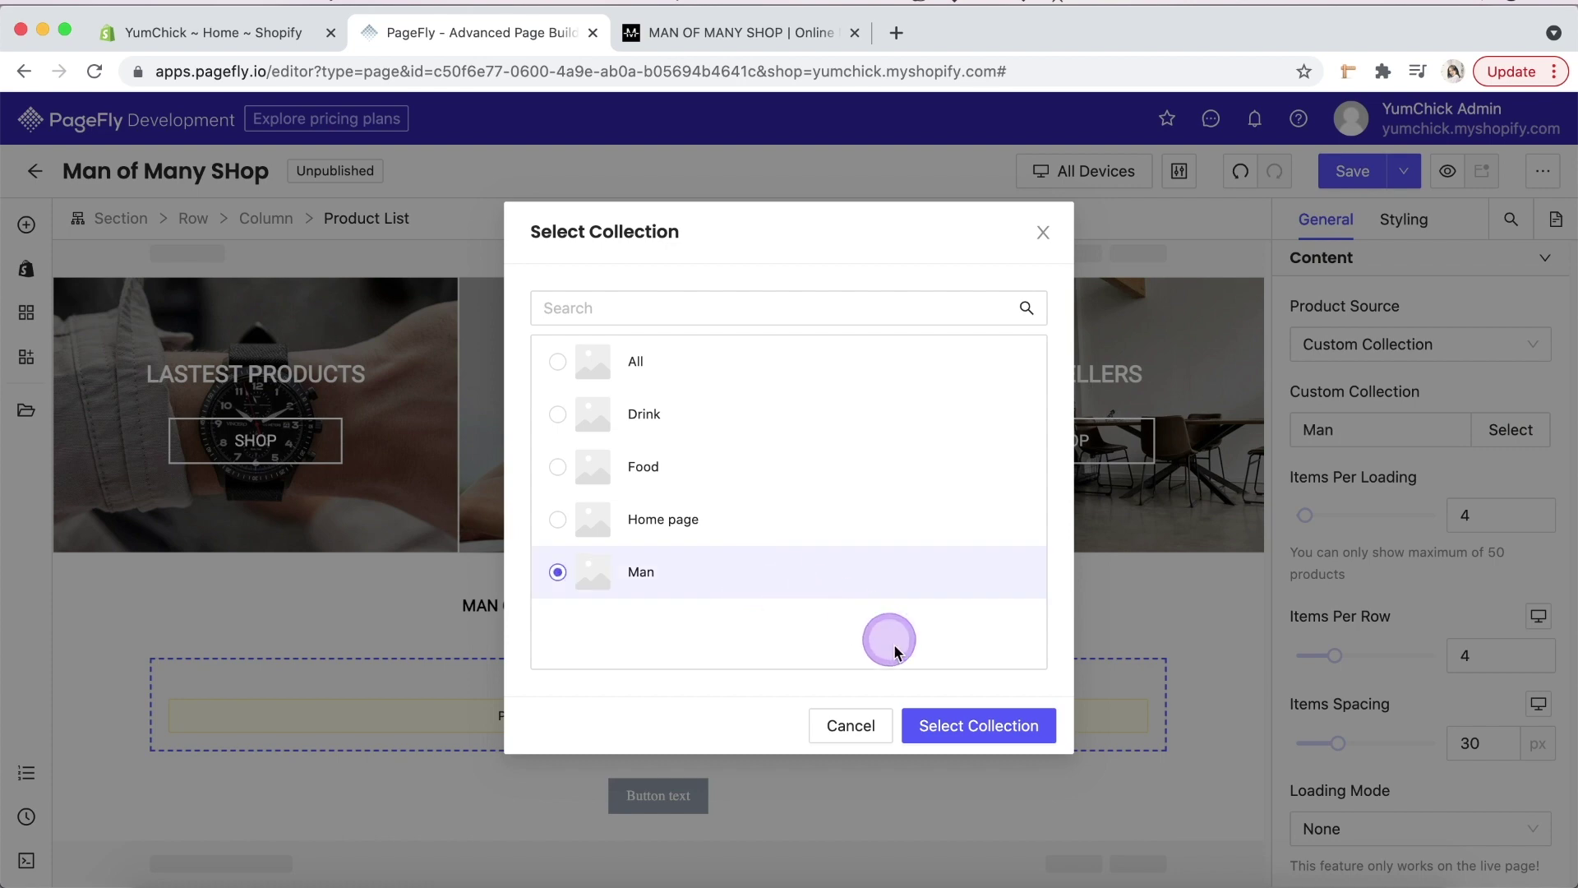
pyautogui.click(949, 723)
pyautogui.click(1454, 523)
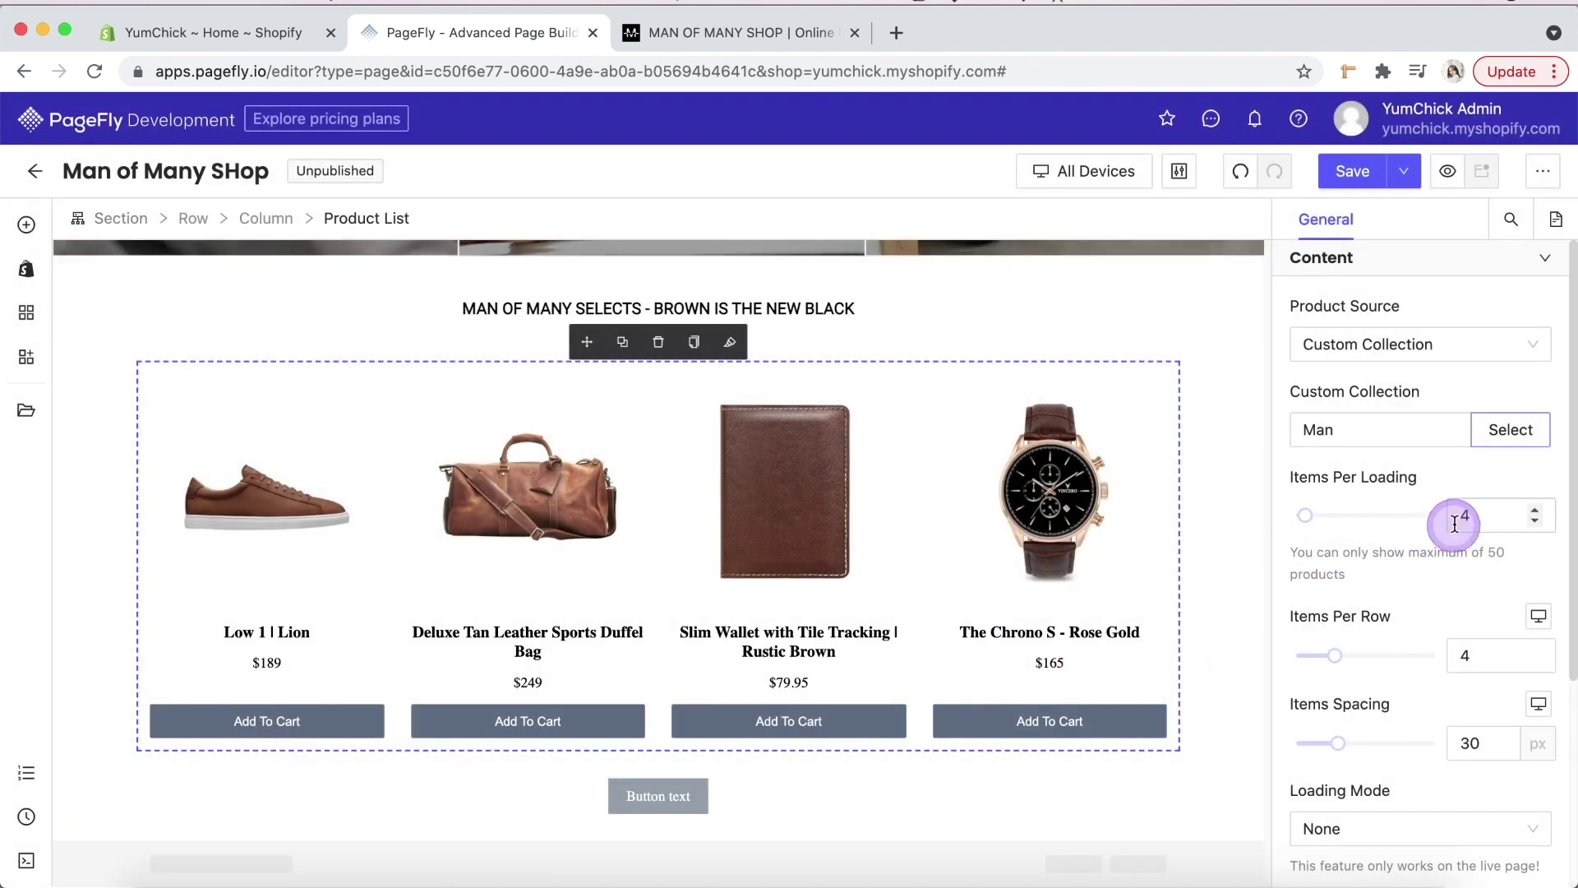
pyautogui.write('8')
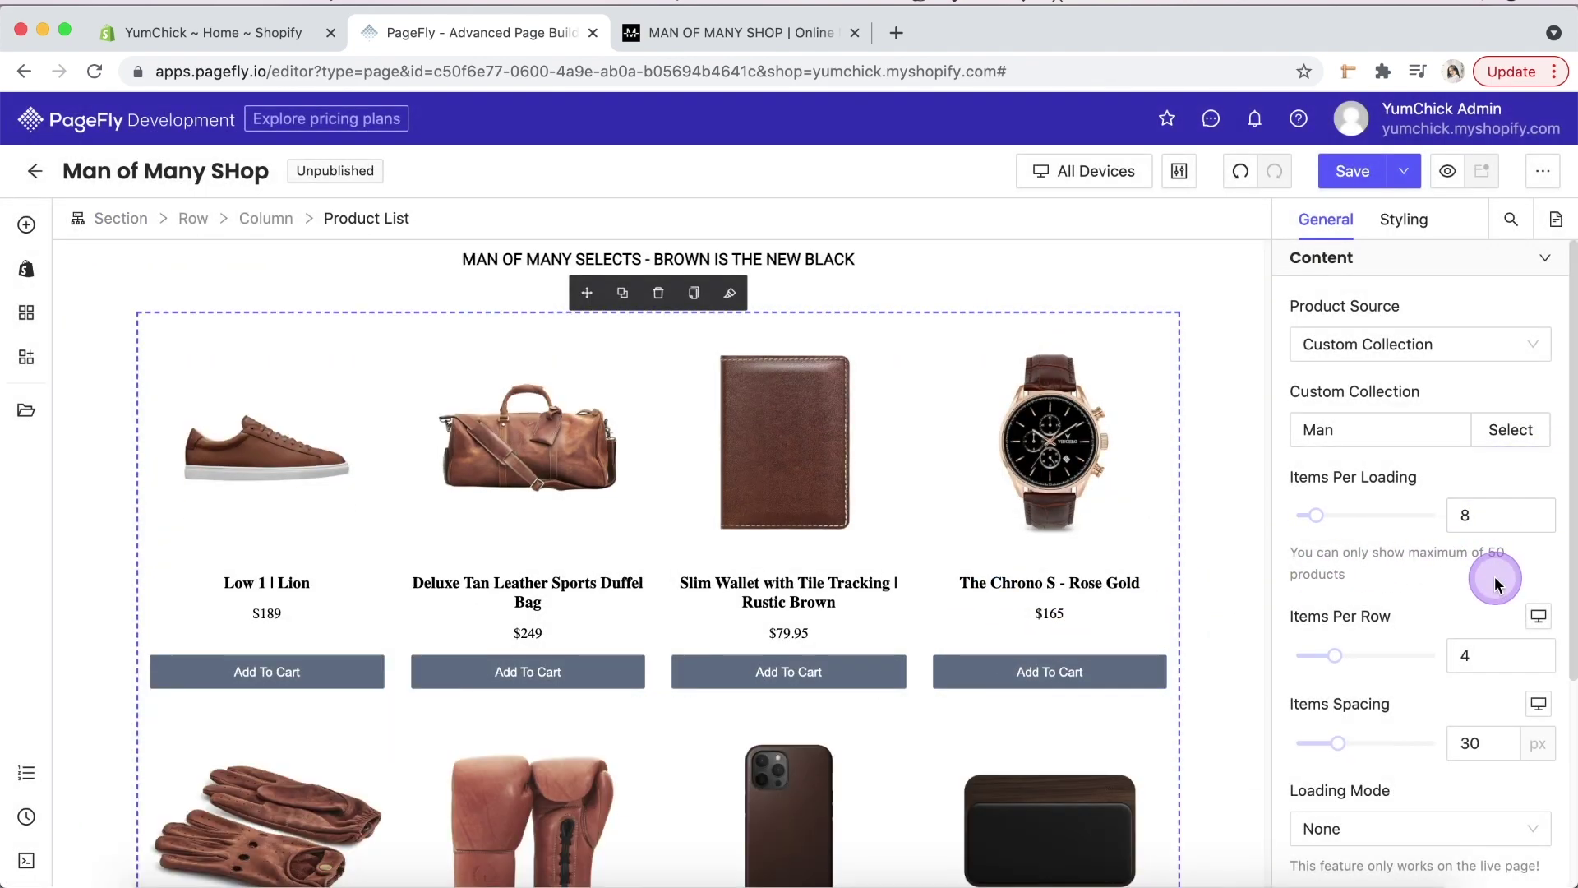
pyautogui.scroll(-3, 1199, 672)
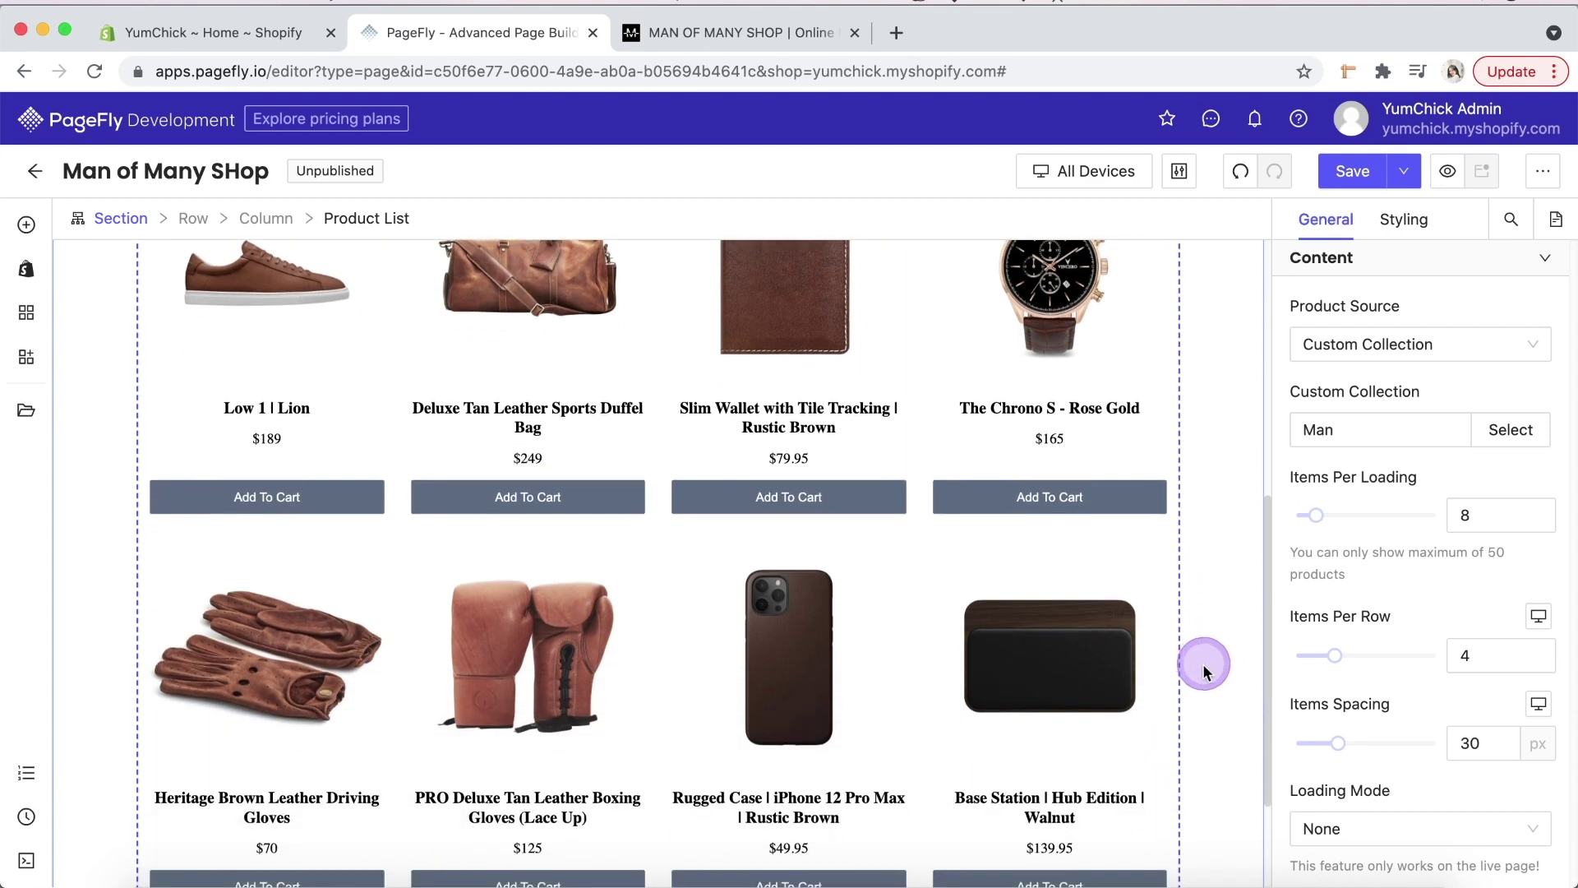
pyautogui.scroll(1, 1202, 682)
# - Delete the Add To Cart buttons and add a compare-at price under each price
pyautogui.click(882, 588)
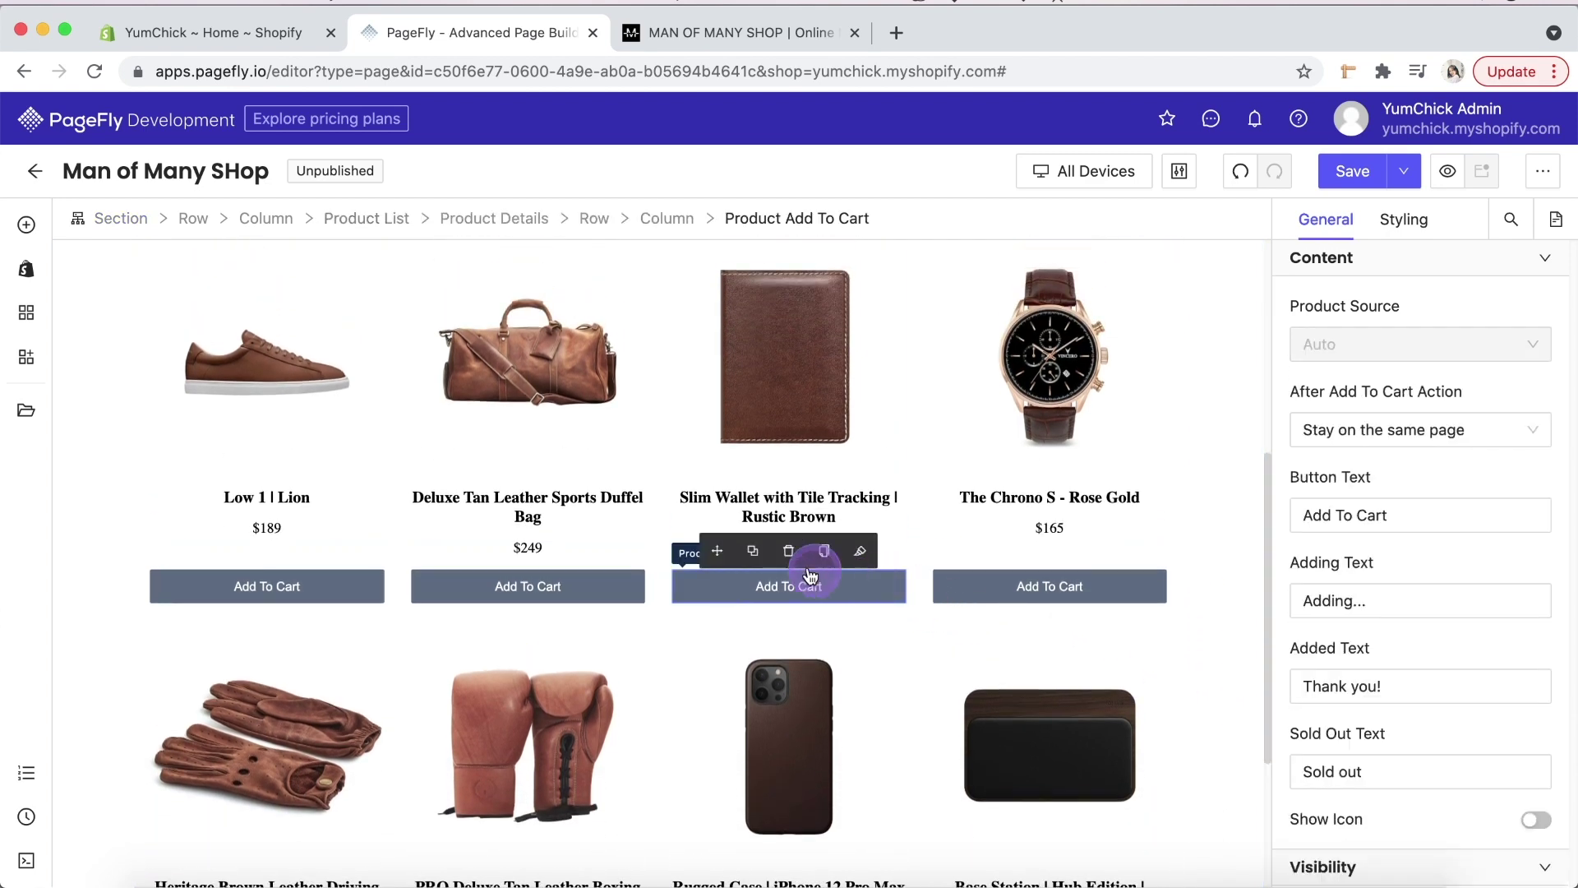
pyautogui.click(789, 547)
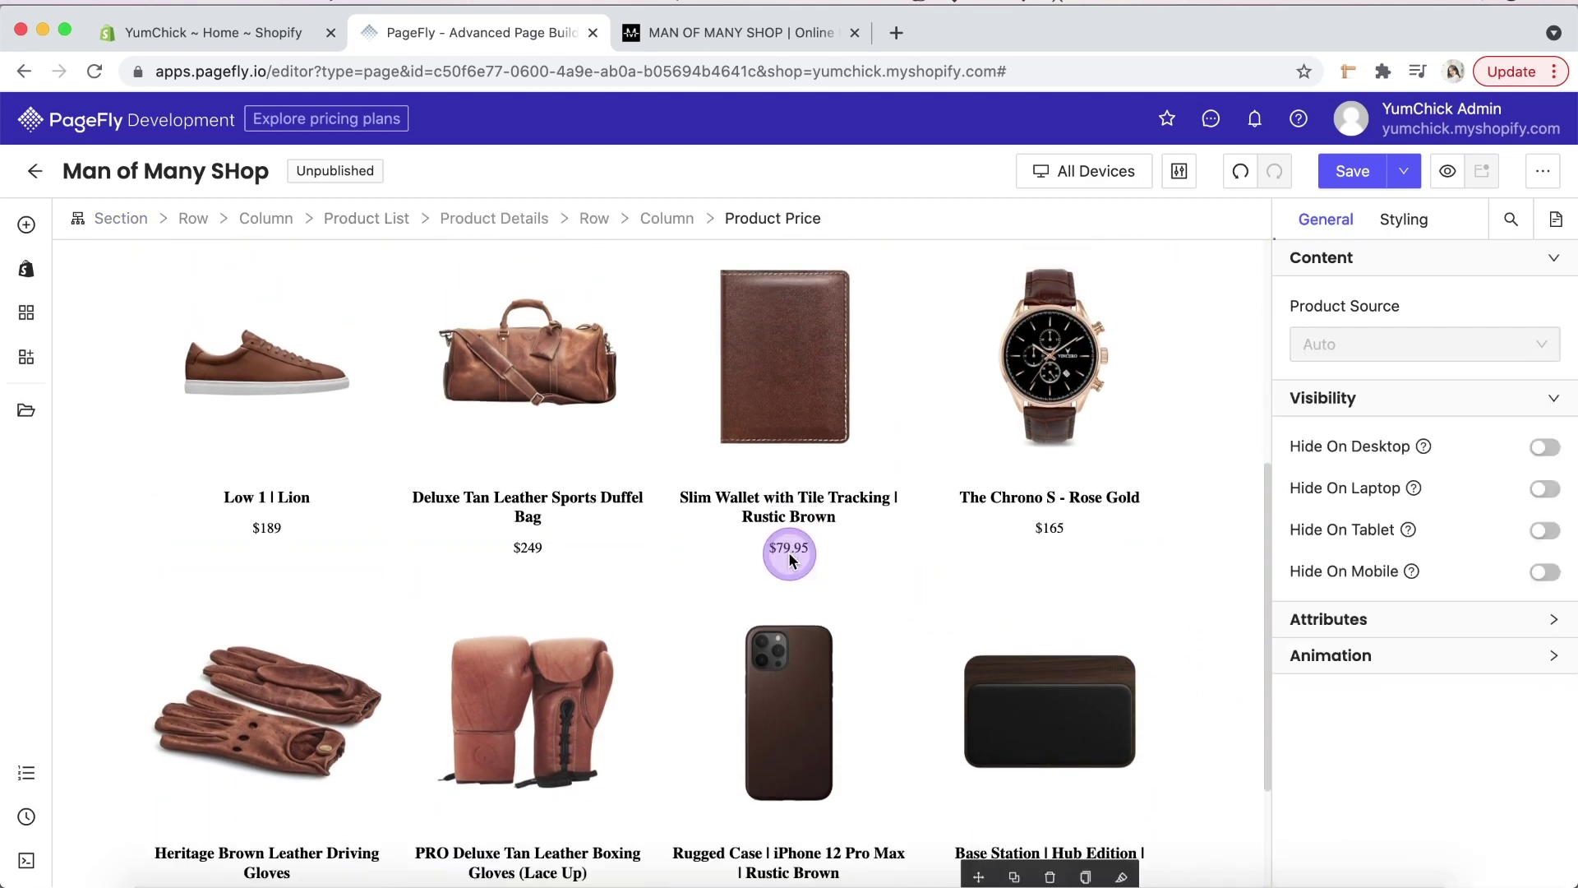
pyautogui.click(27, 271)
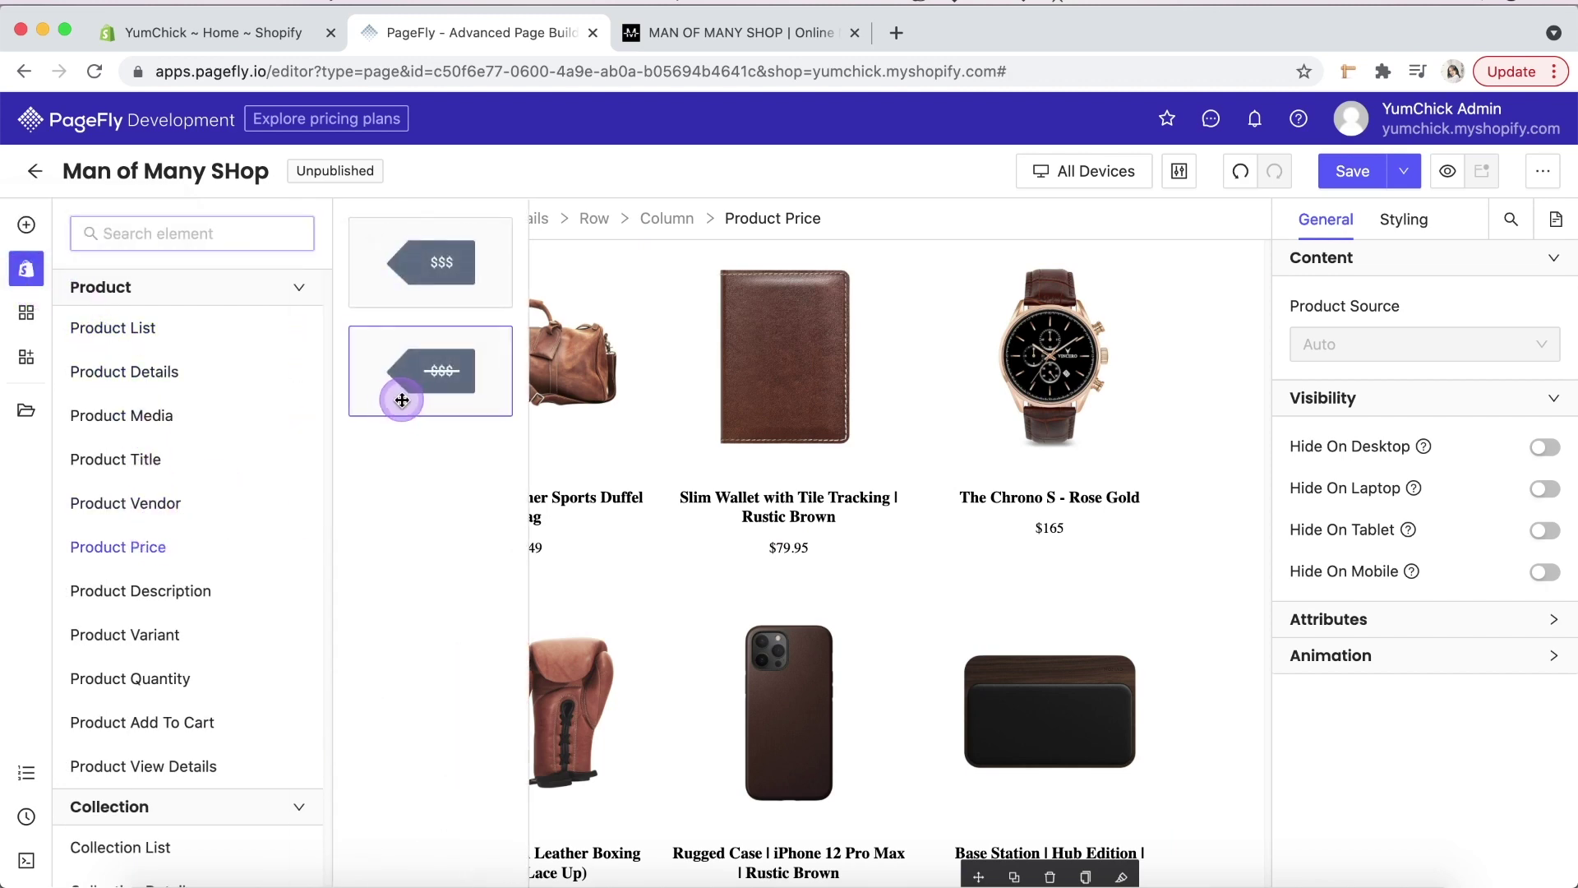
pyautogui.moveTo(397, 397); pyautogui.dragTo(523, 562)
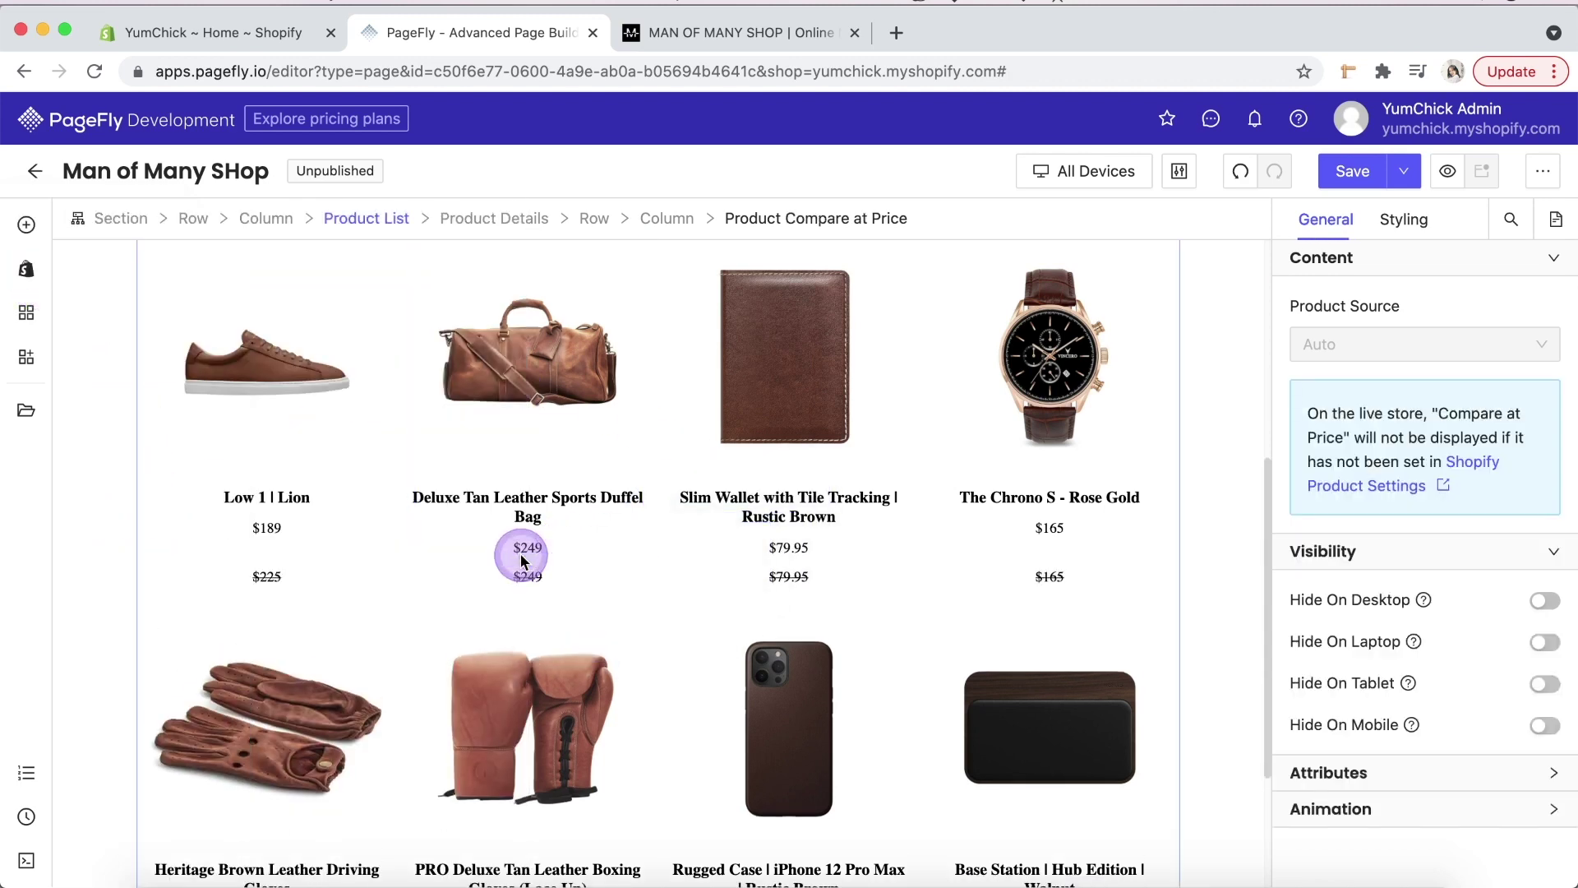
pyautogui.scroll(-5, 522, 559)
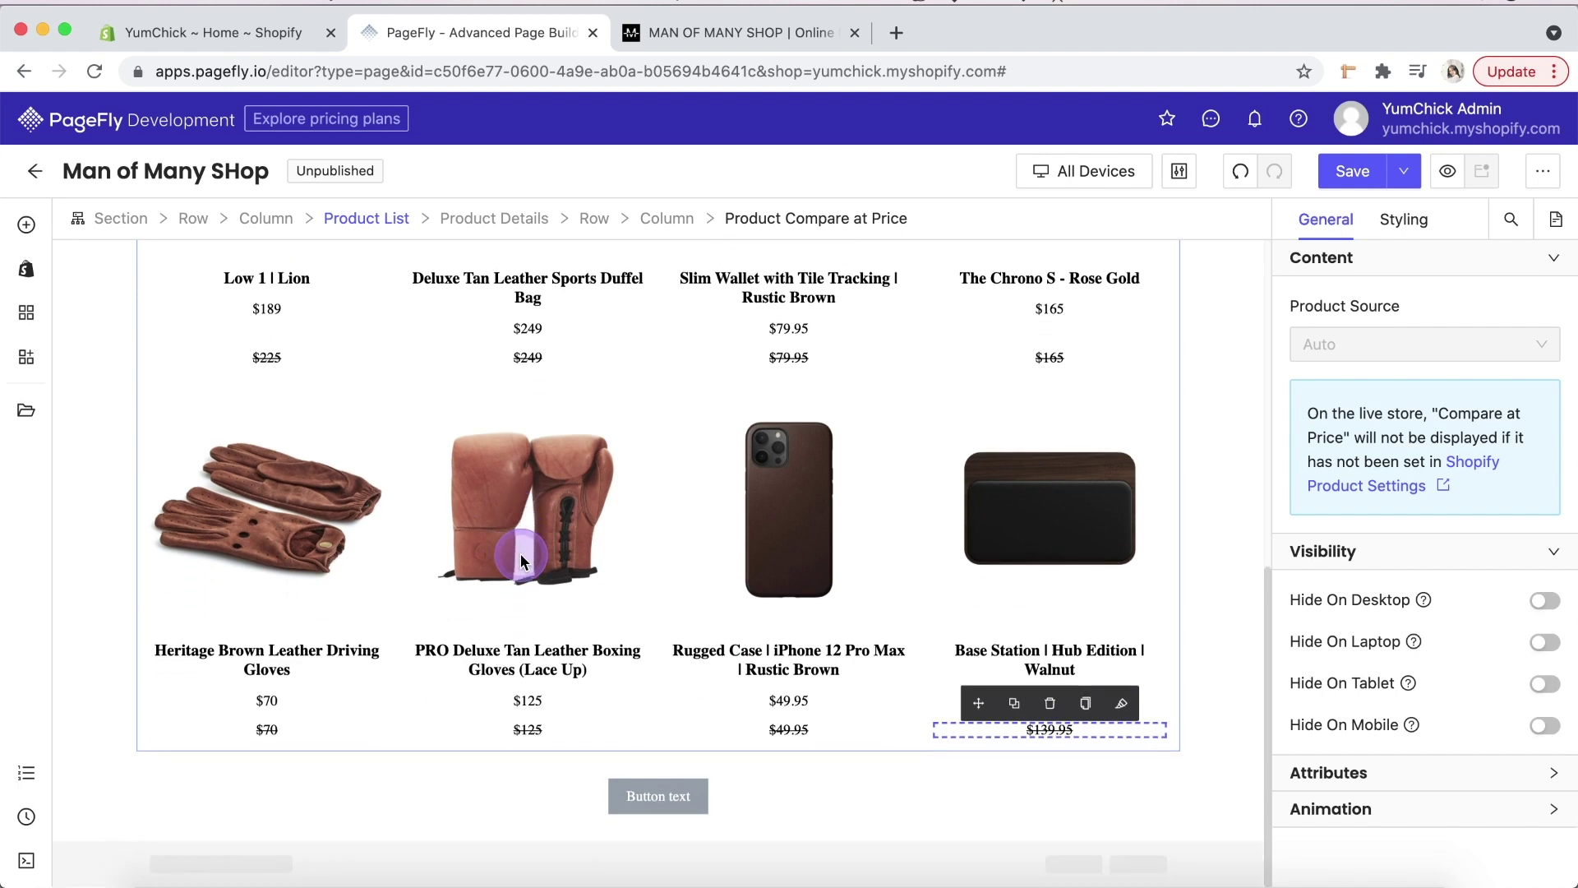
# - Select the button below the products and the row that contains it
pyautogui.click(679, 805)
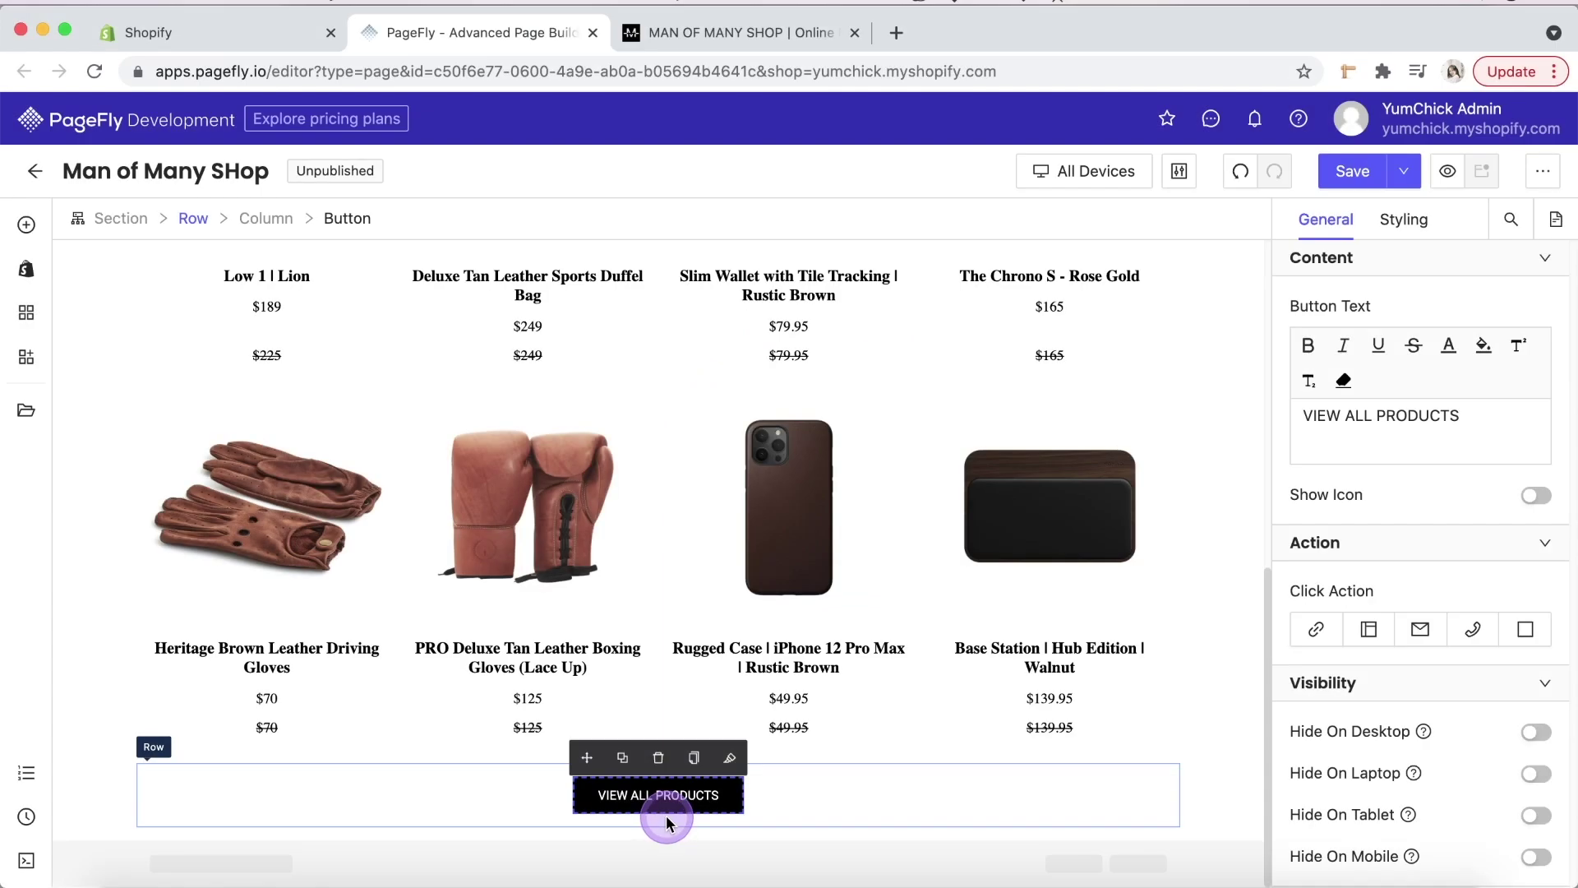
pyautogui.click(671, 823)
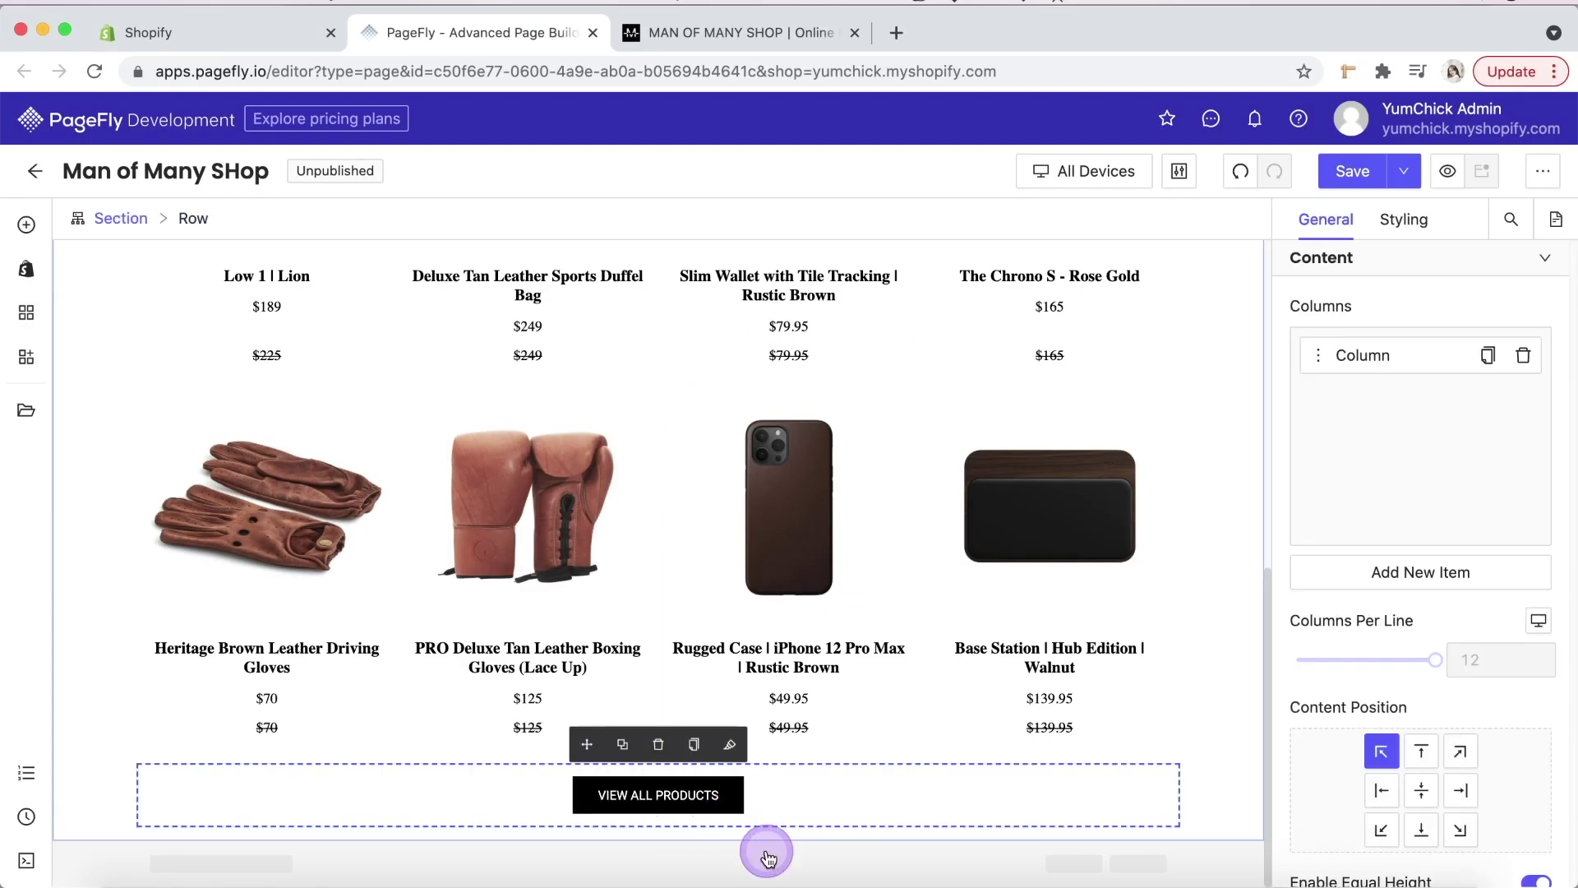
pyautogui.scroll(4, 789, 822)
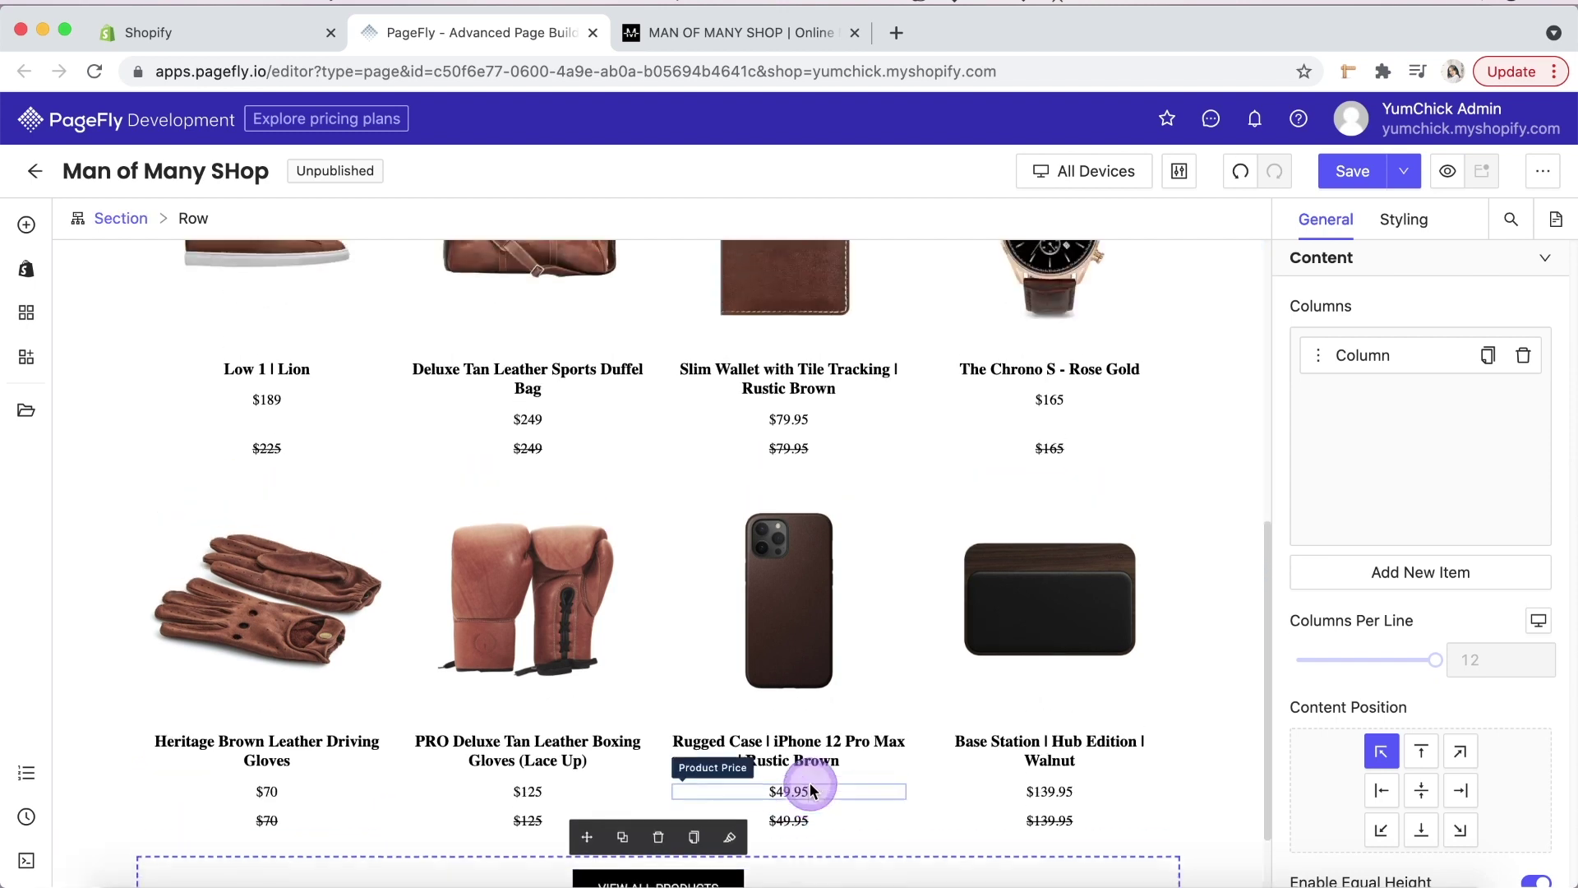
# - Make product images link to their product and turn on Show Badge
pyautogui.click(279, 467)
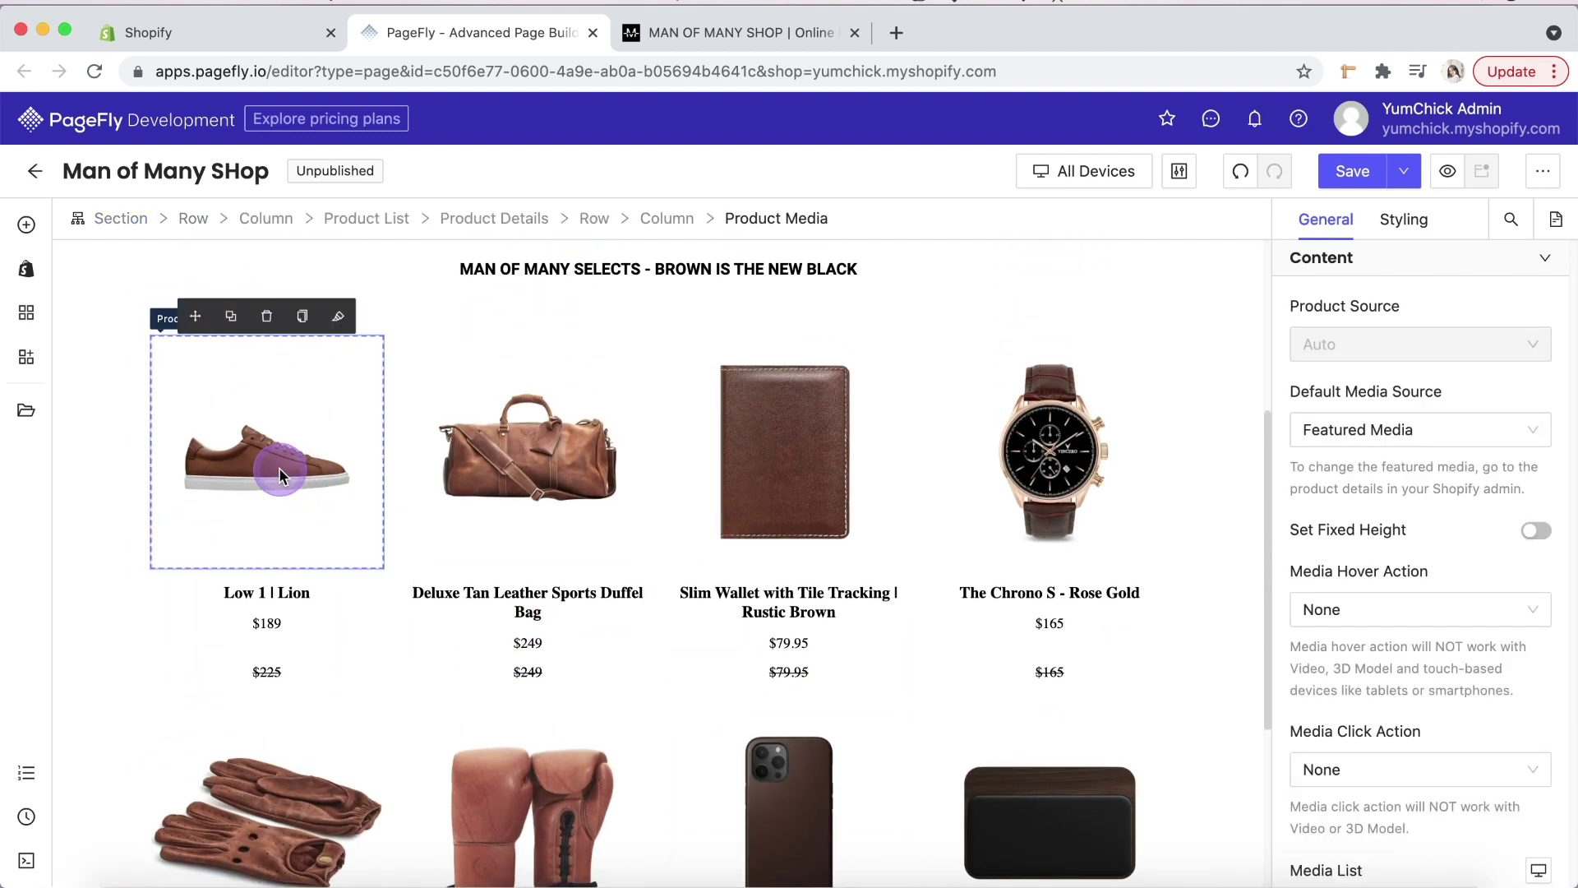
pyautogui.scroll(-3, 1363, 467)
pyautogui.scroll(-1, 1363, 467)
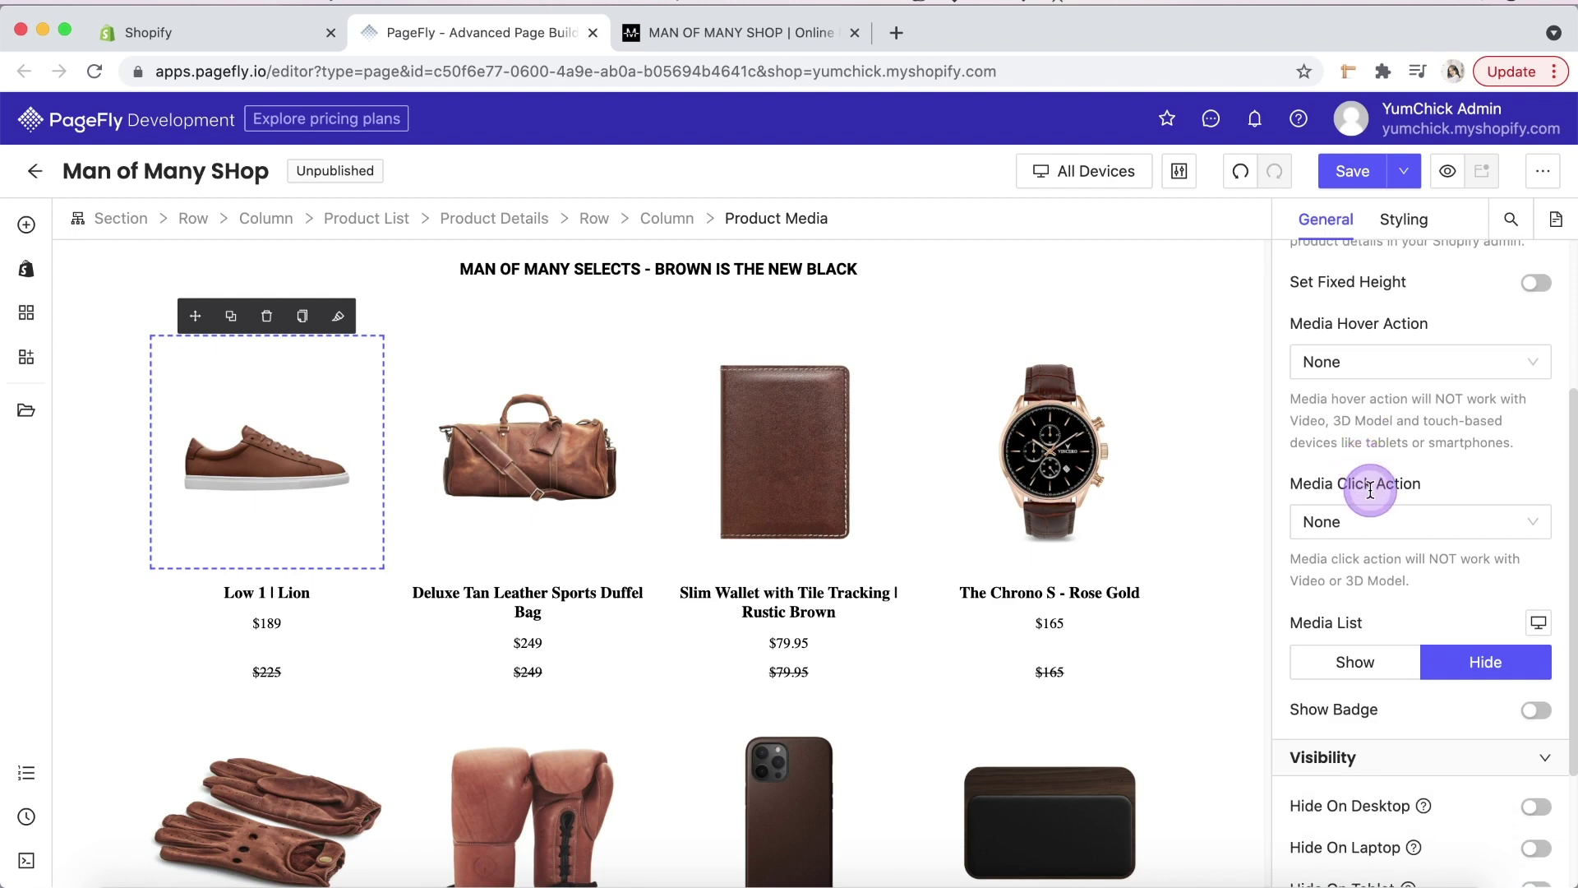
pyautogui.click(1537, 521)
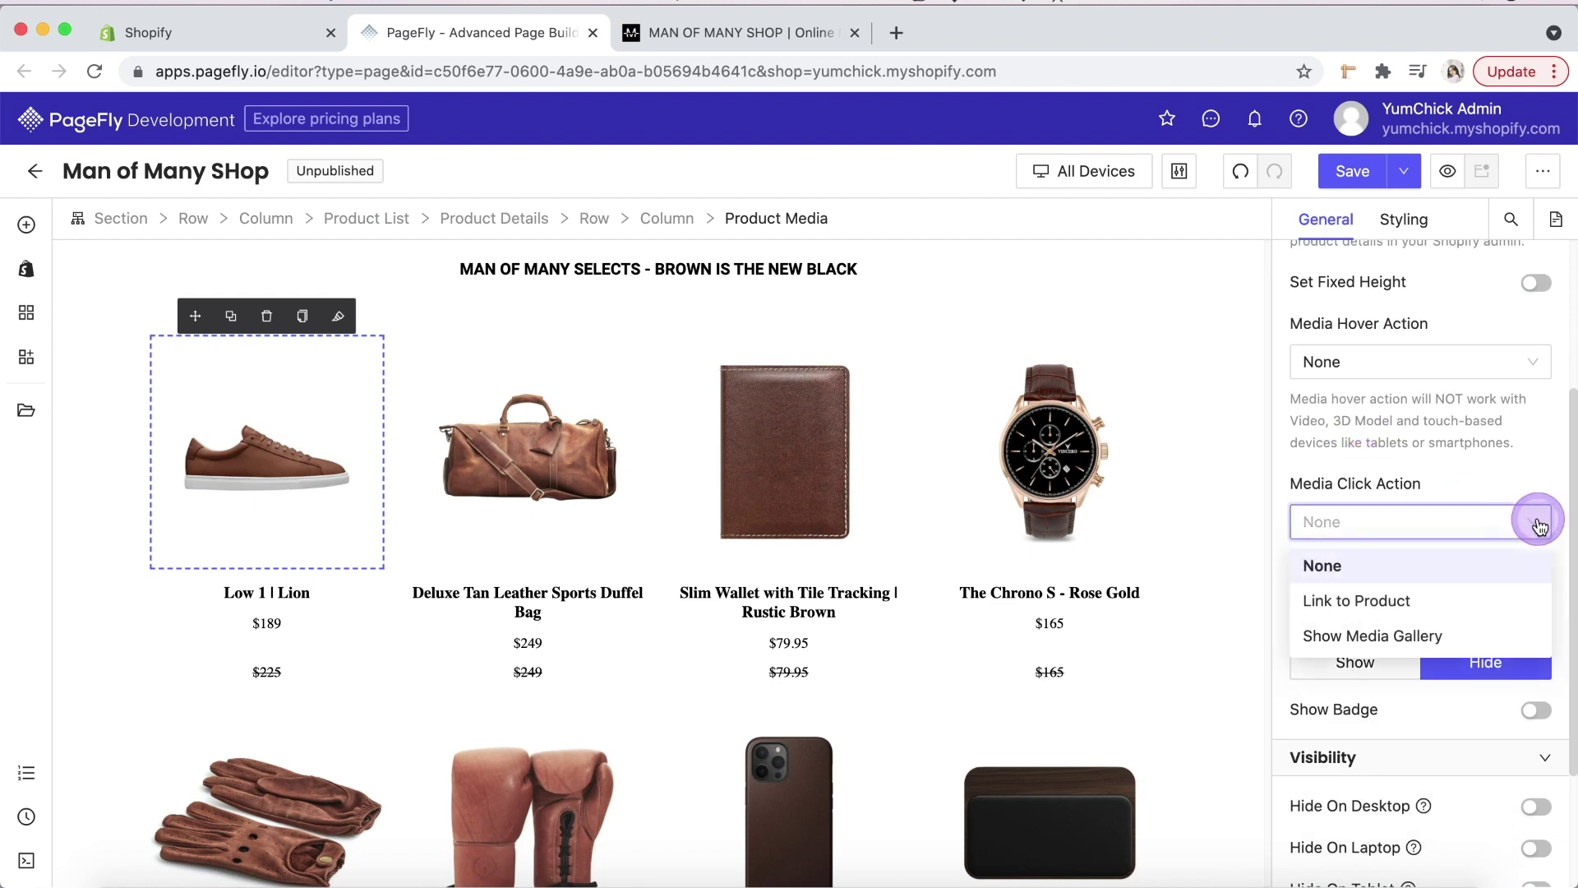
pyautogui.click(1458, 599)
pyautogui.scroll(-1, 1479, 608)
pyautogui.click(1531, 626)
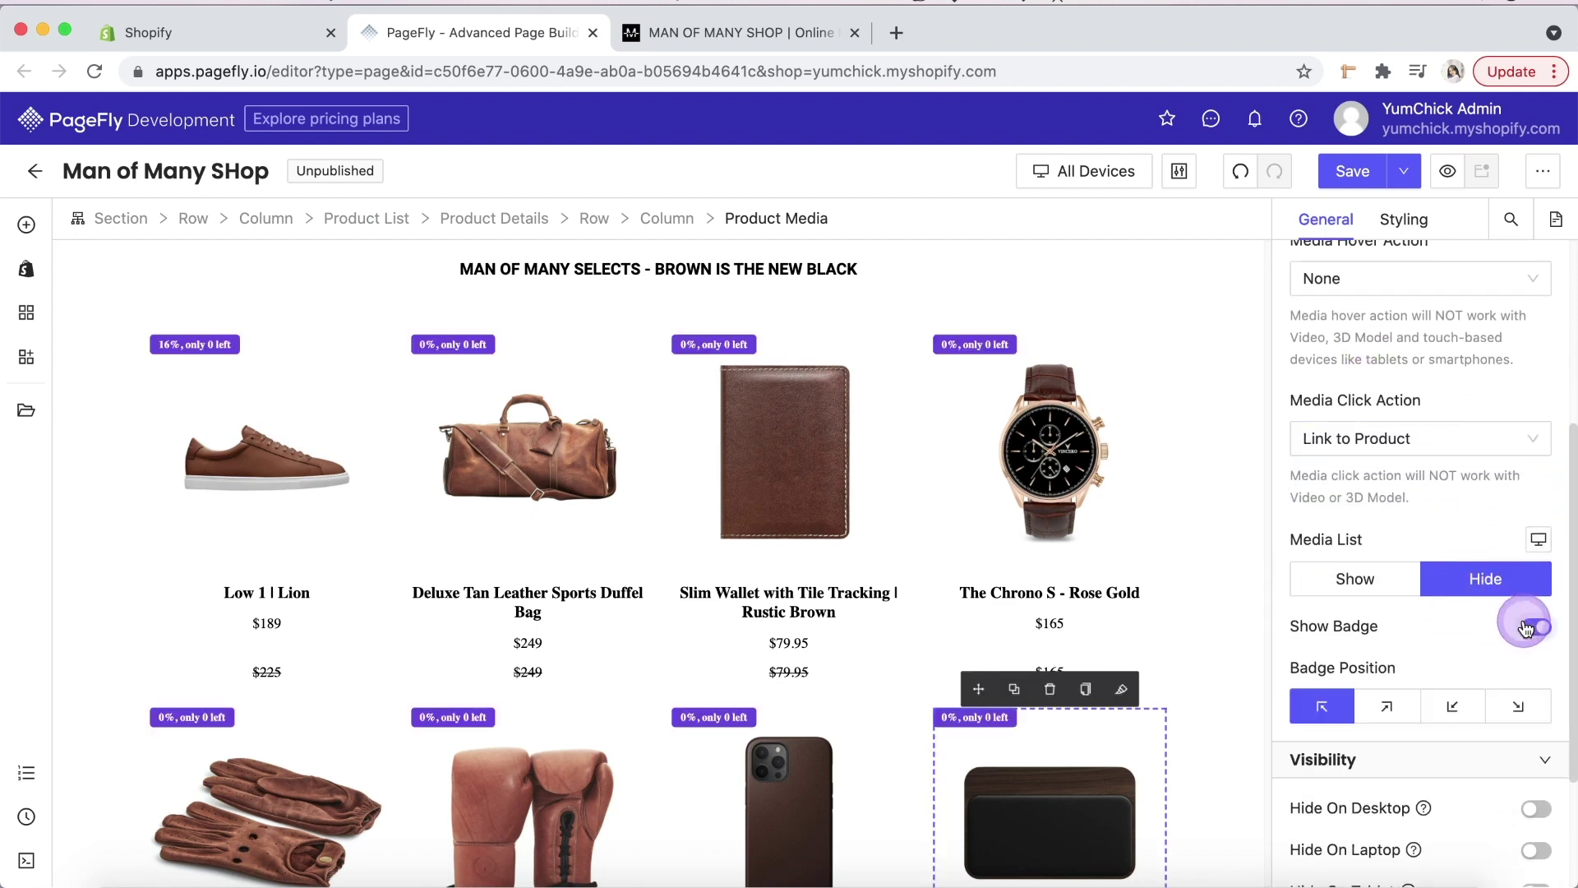
# - Change the badge text to ON SALE and enable Apply Product Condition
pyautogui.click(970, 344)
pyautogui.click(1326, 227)
pyautogui.click(1342, 338)
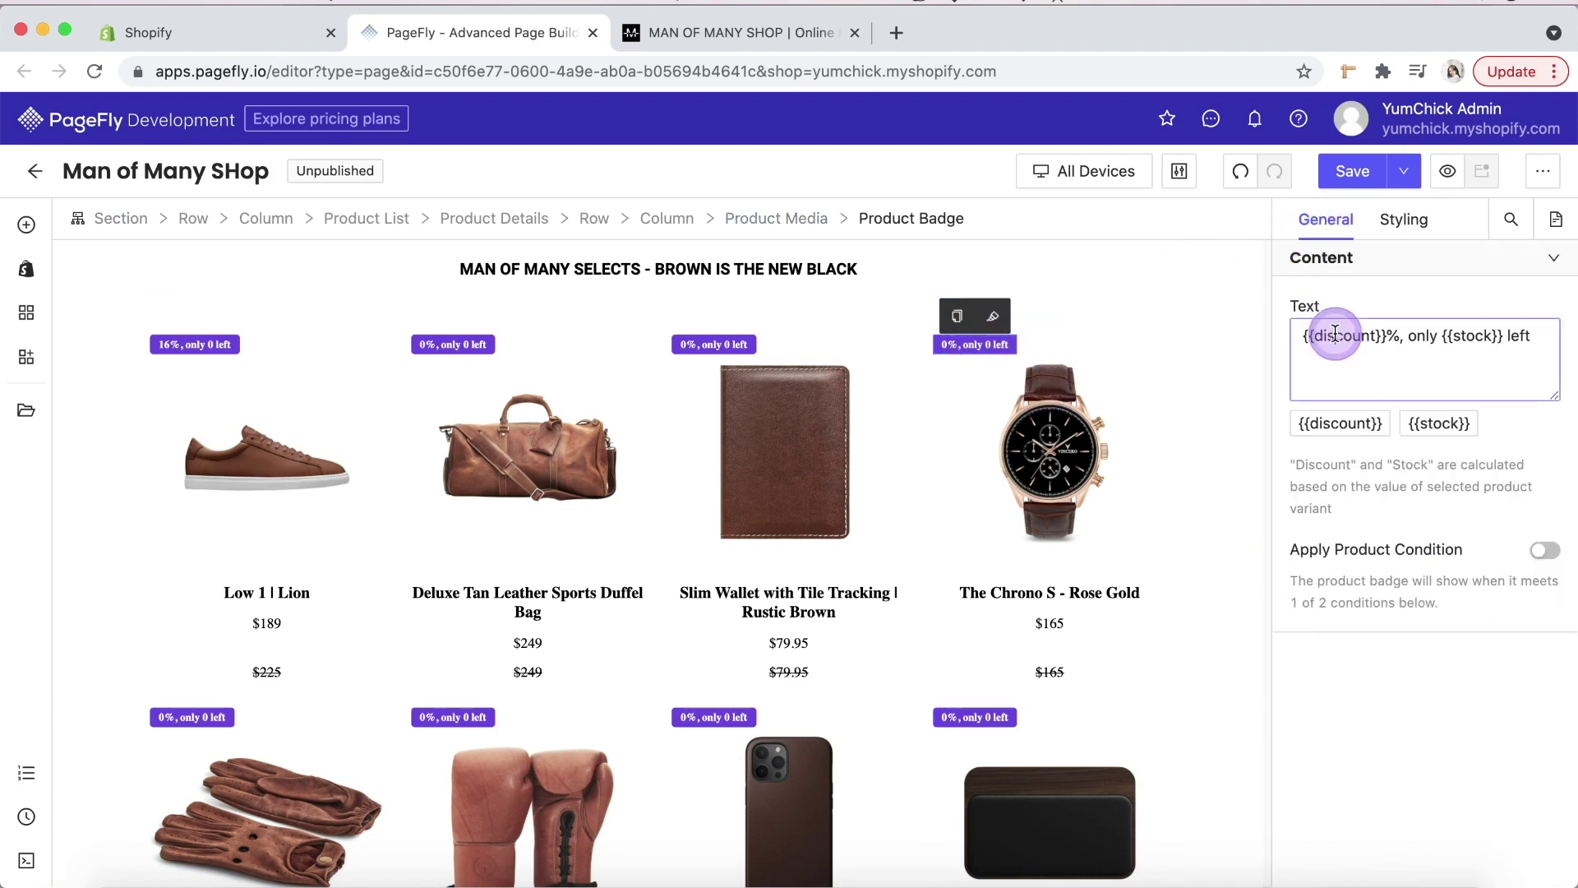
pyautogui.press('super+a')
pyautogui.write('0N SAL')
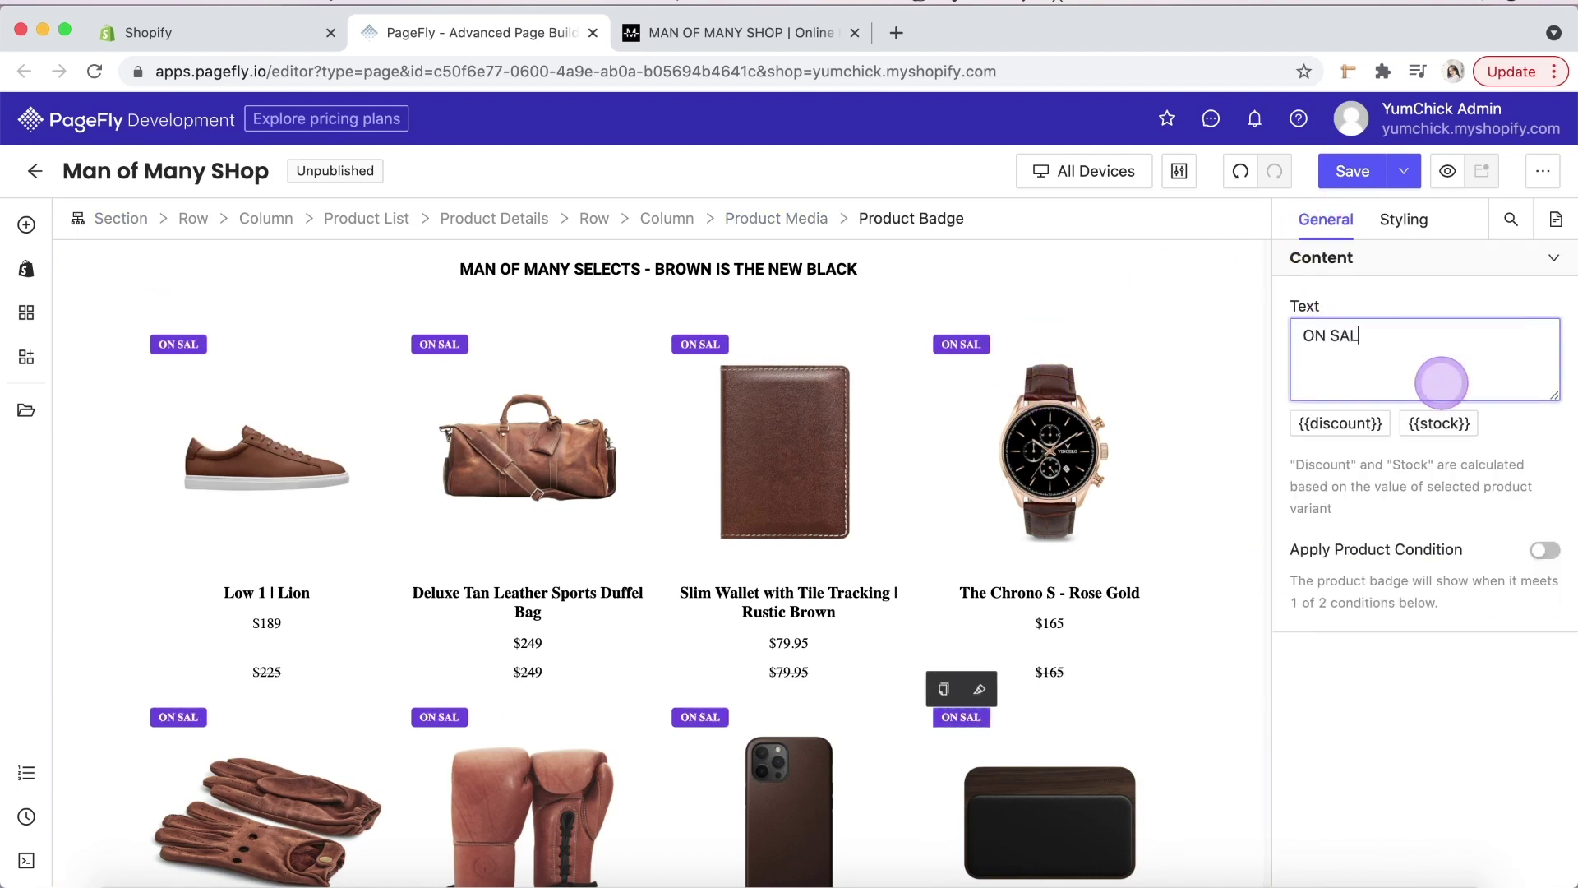
pyautogui.click(1520, 445)
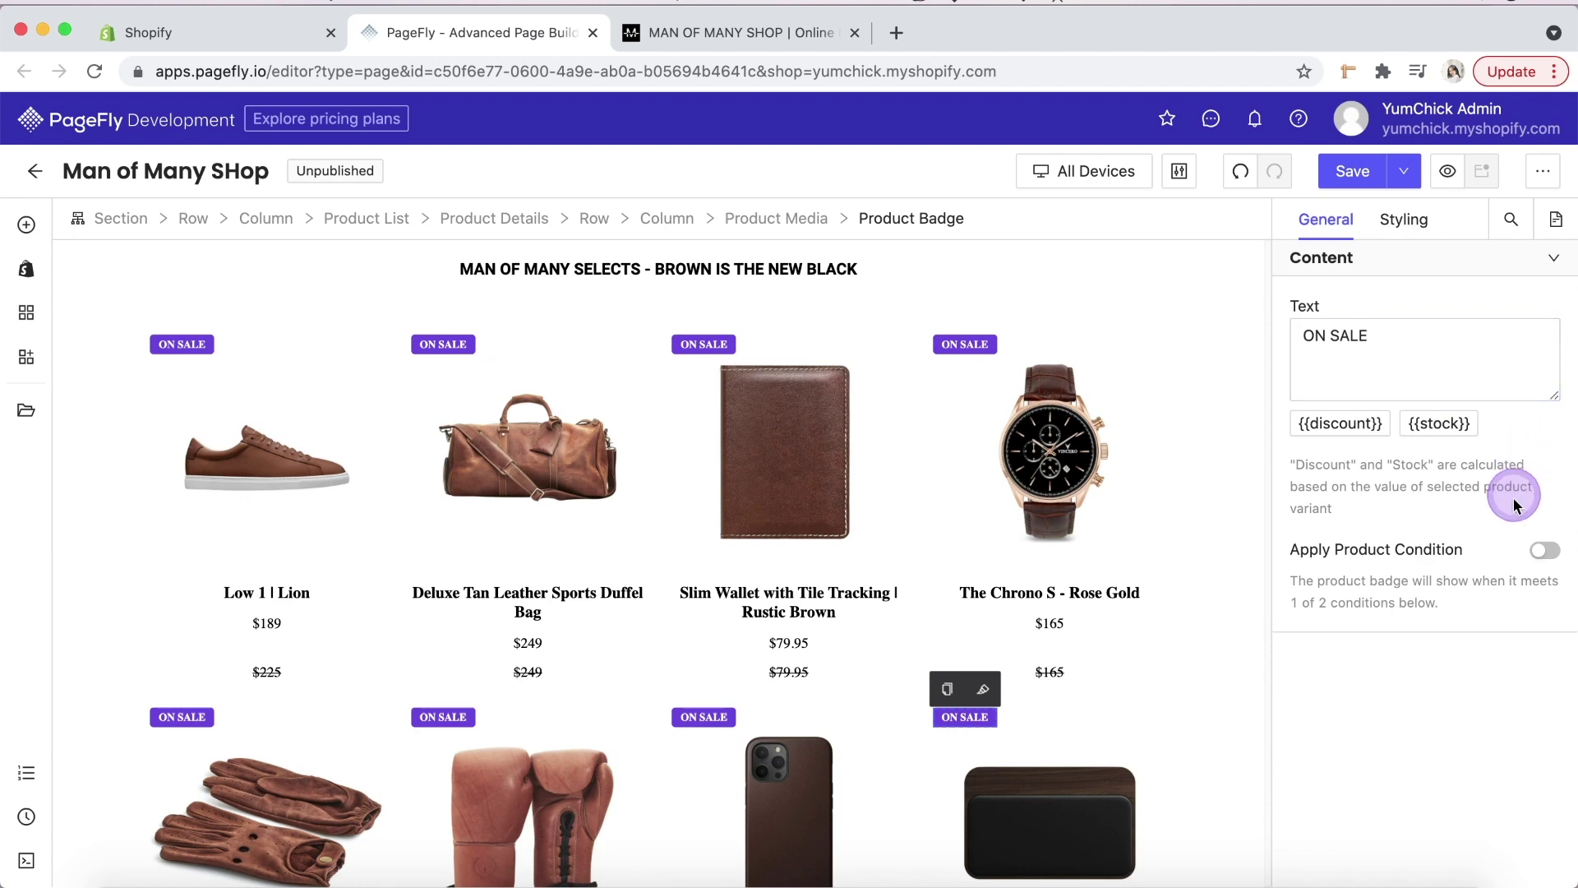
pyautogui.click(1538, 550)
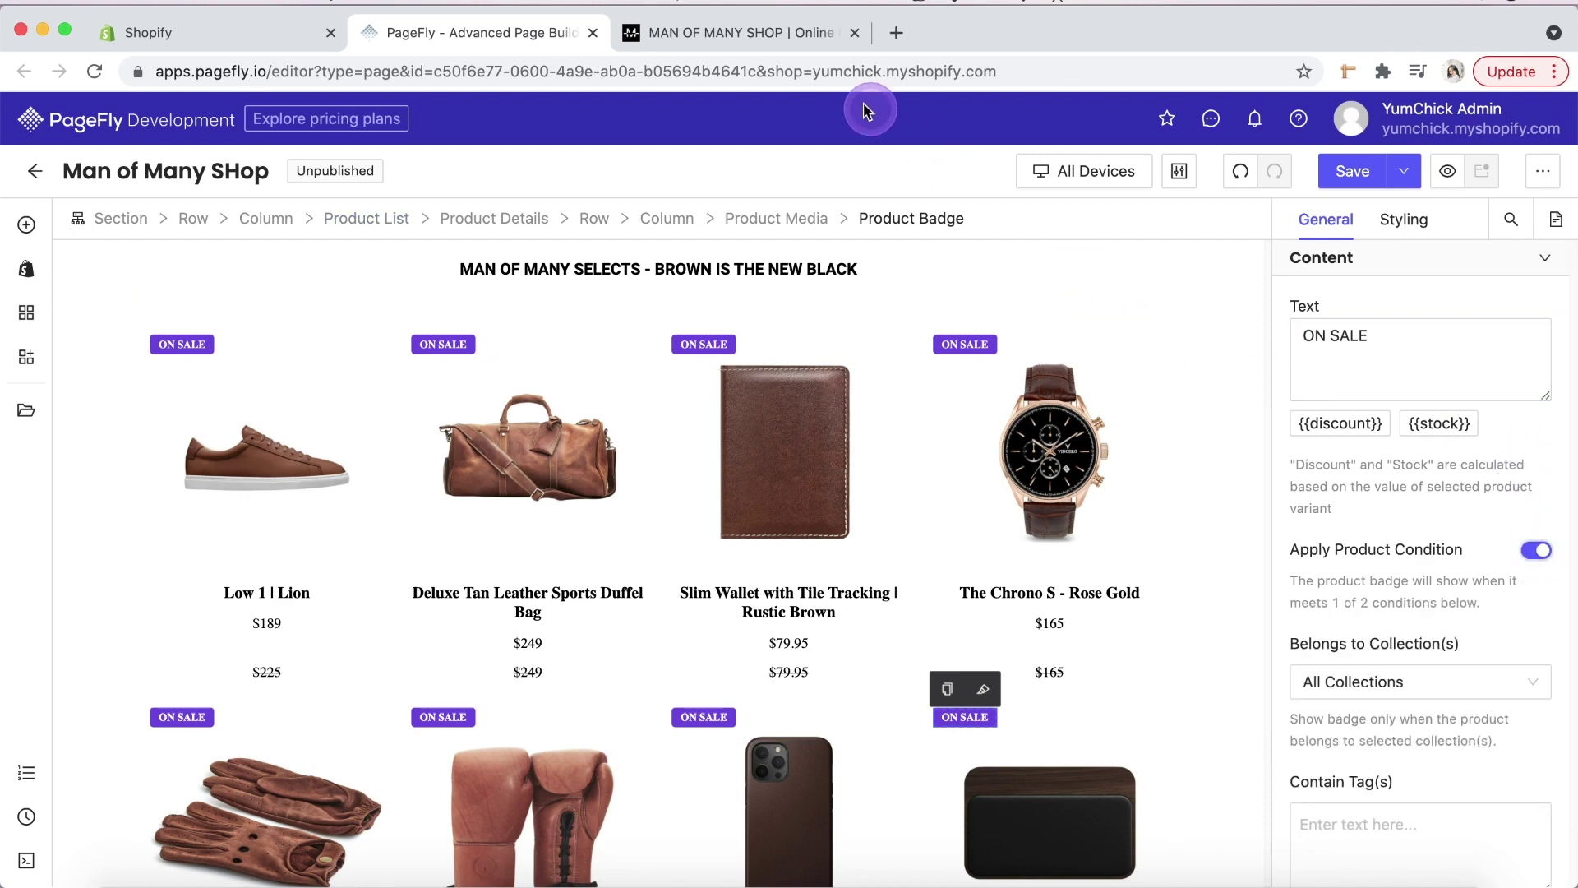
# - Check Low 1 | Lion's Man collection and sale tag in Shopify admin, then return to PageFly
pyautogui.click(791, 39)
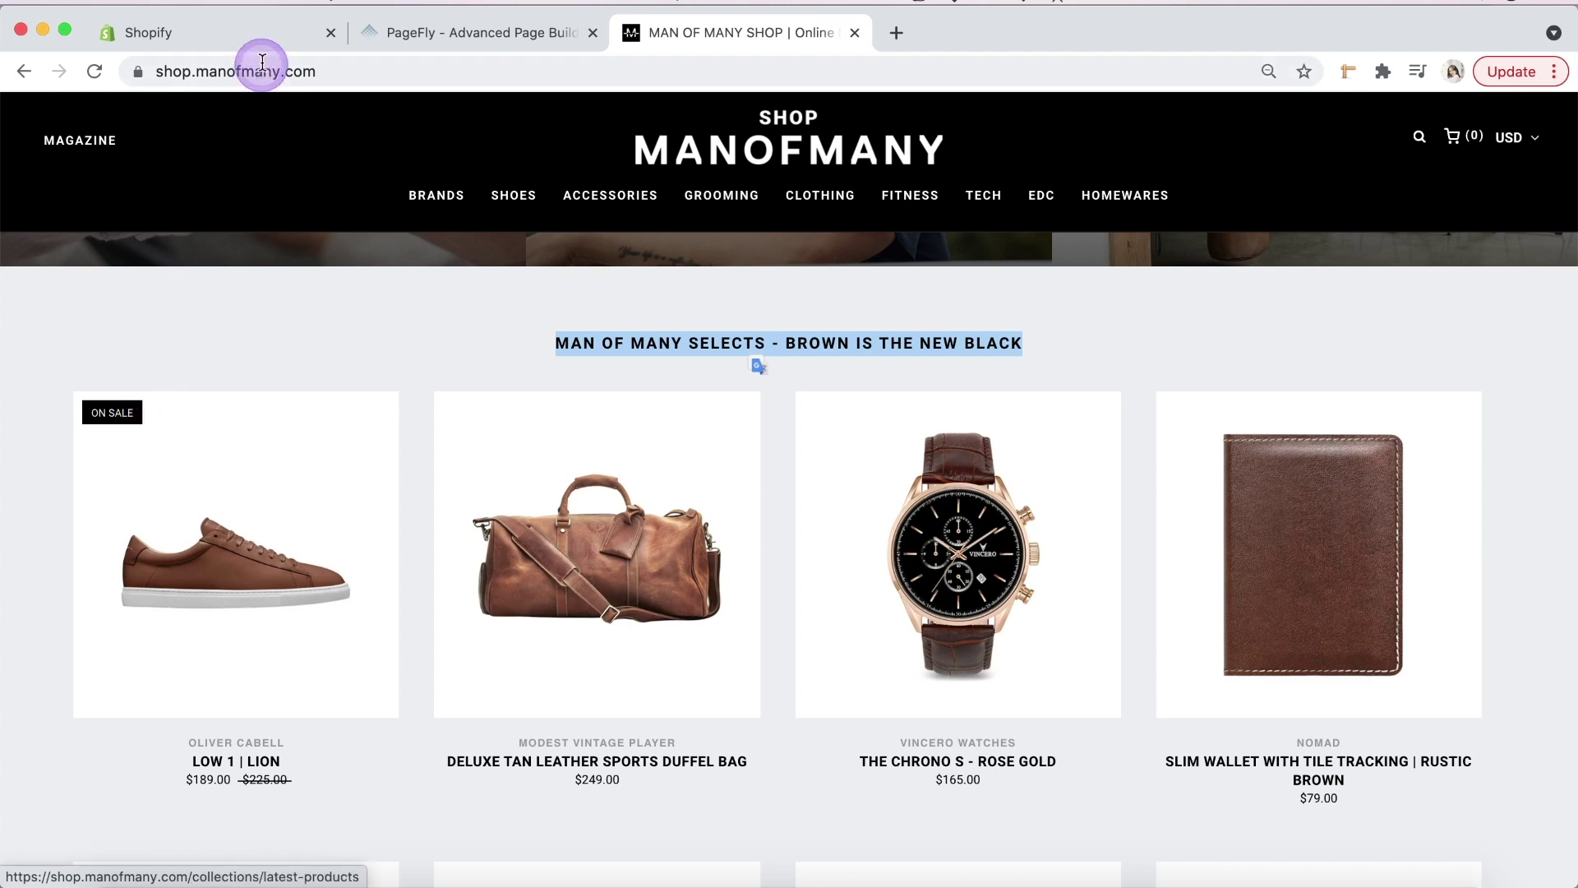
pyautogui.click(231, 37)
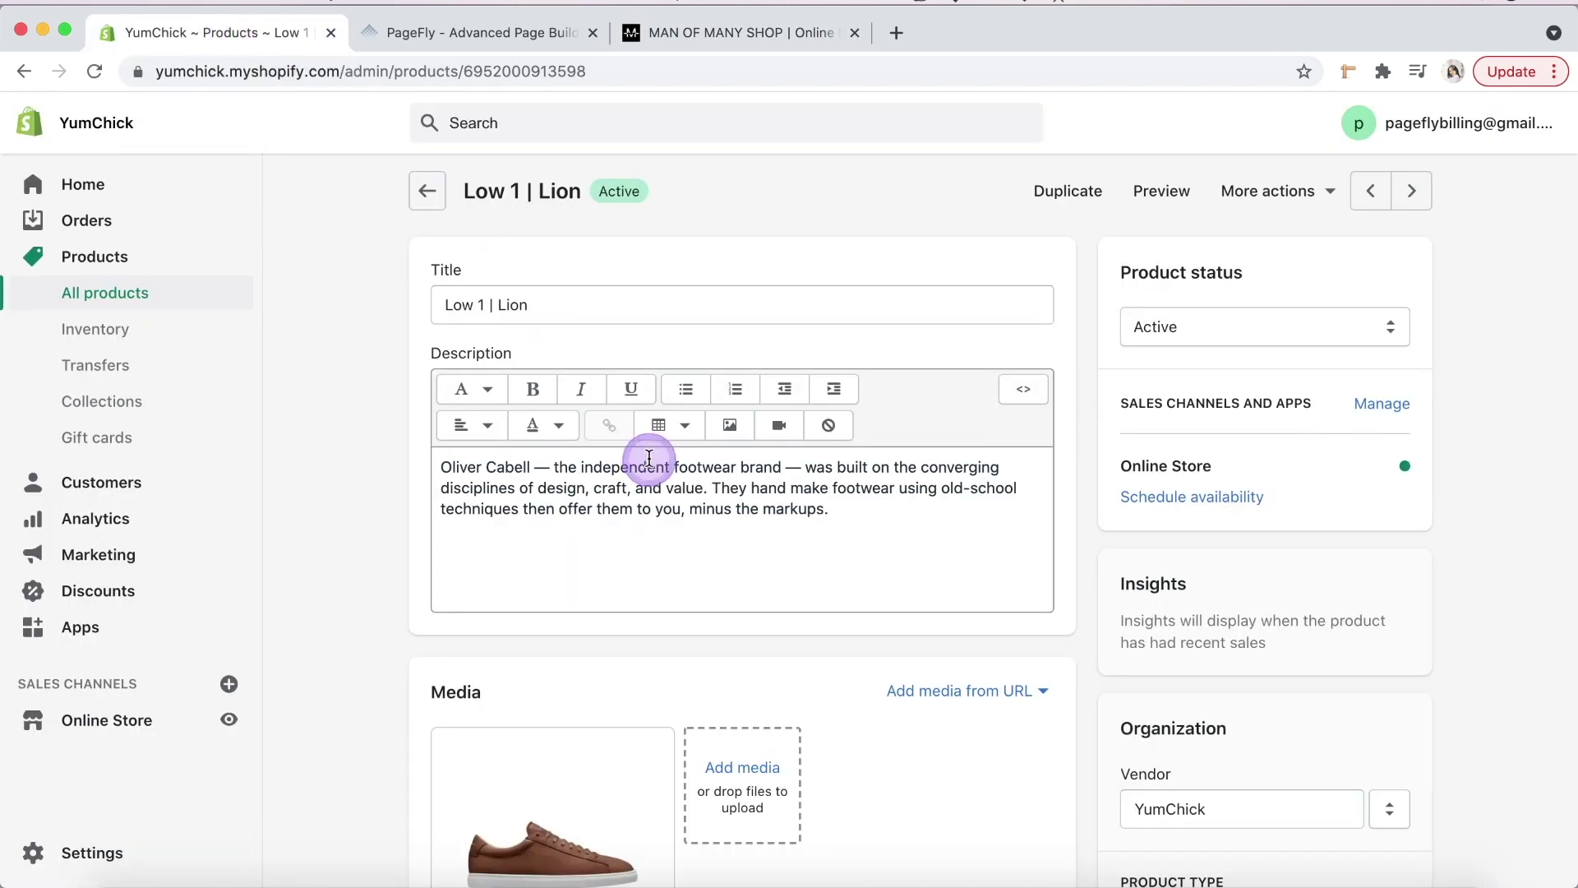
pyautogui.scroll(-3, 666, 436)
pyautogui.scroll(-8, 1088, 765)
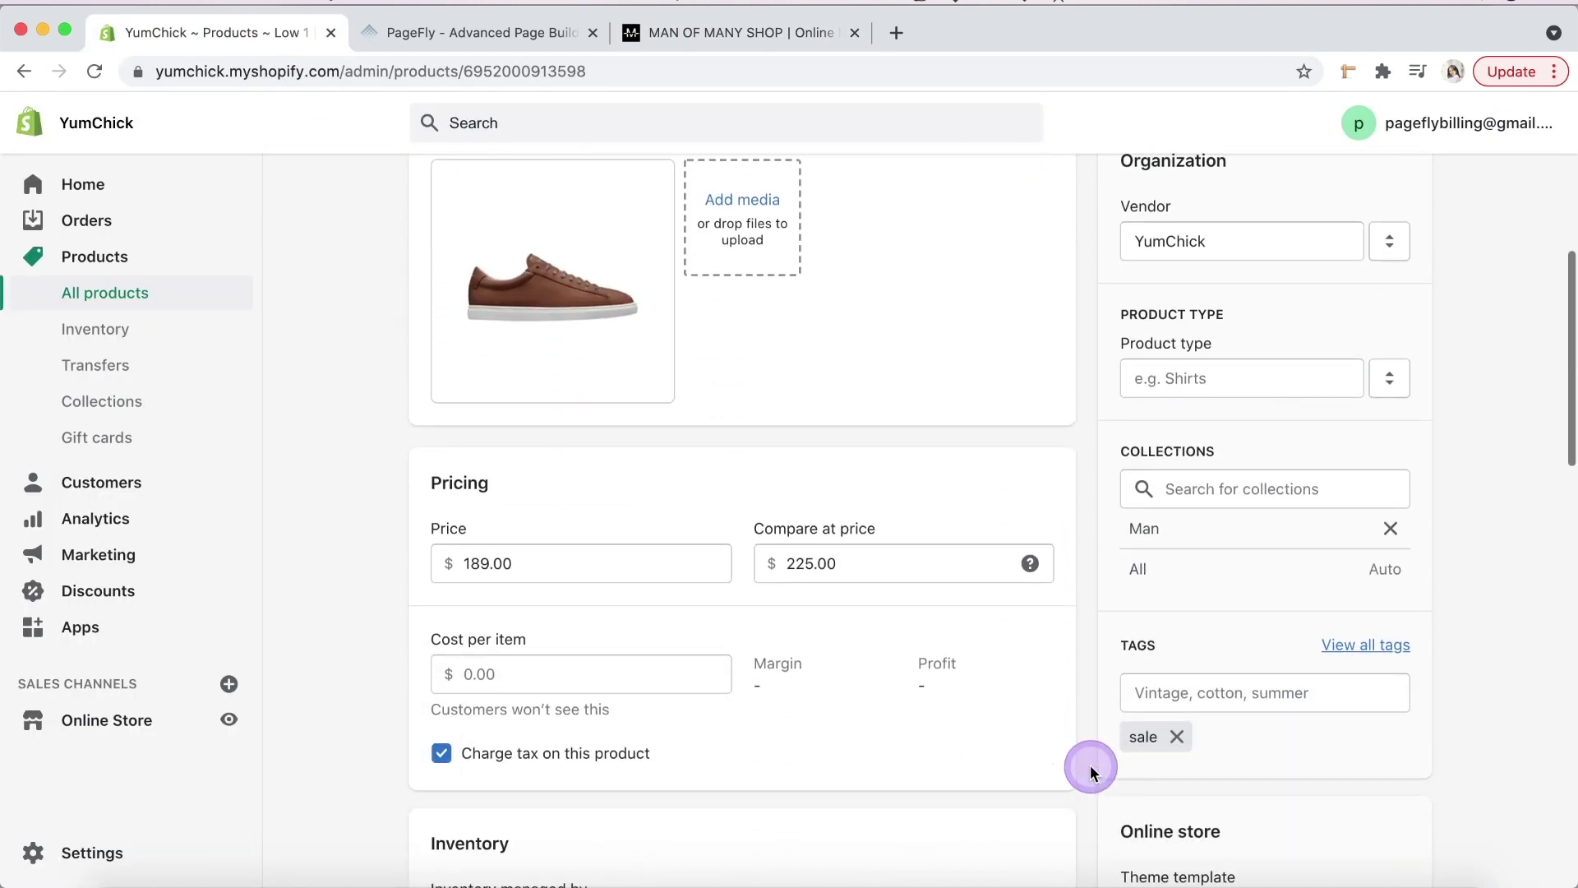
pyautogui.click(540, 41)
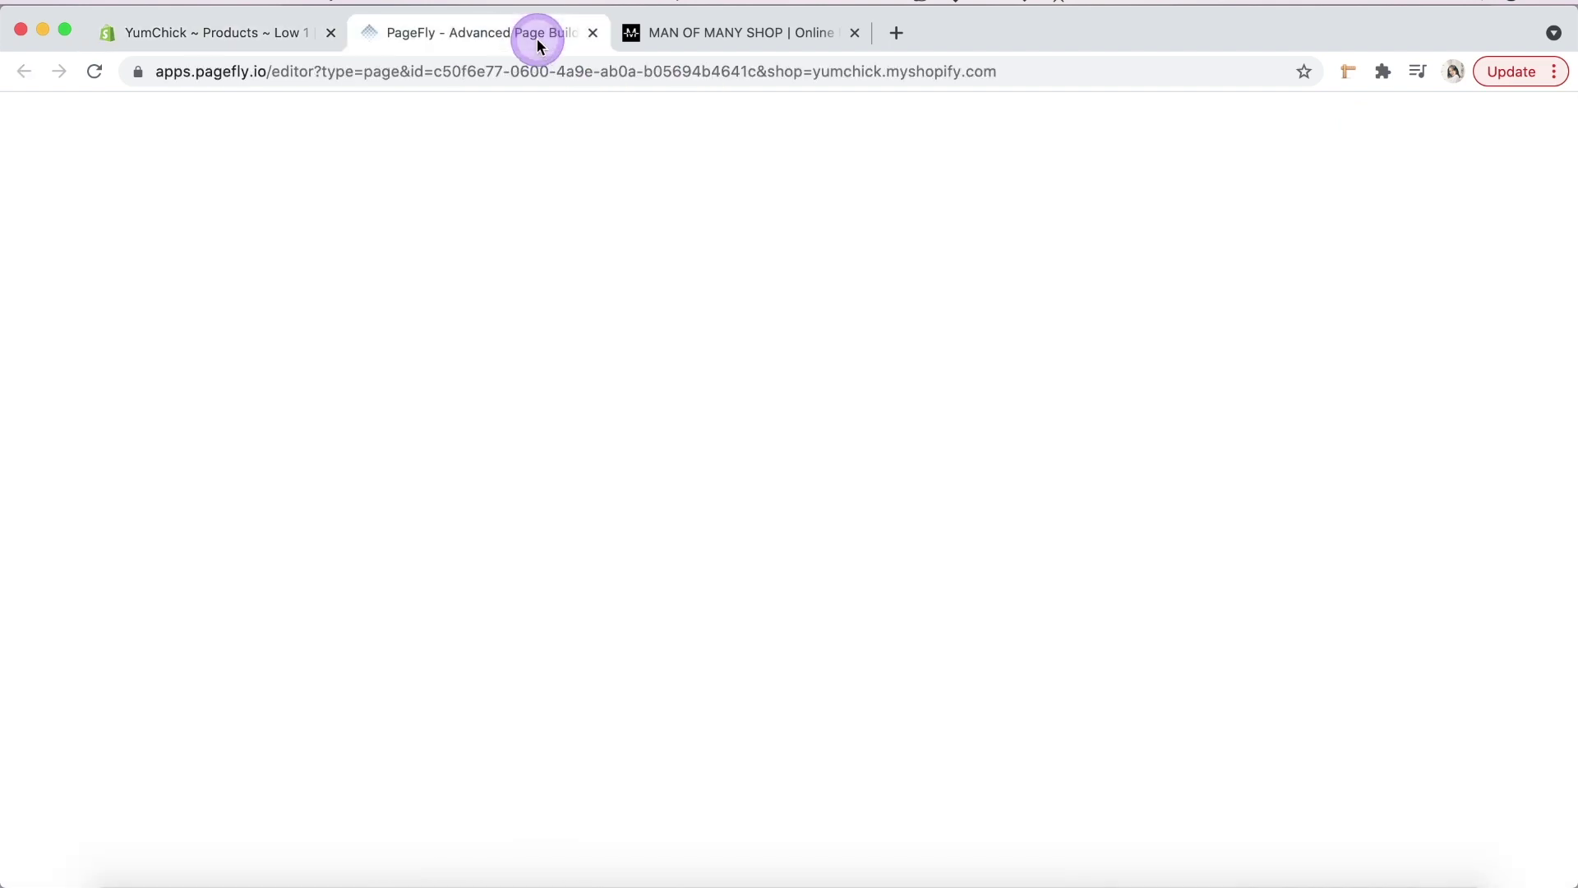
# - Limit the badge to the custom collection Man
pyautogui.scroll(-1, 1512, 625)
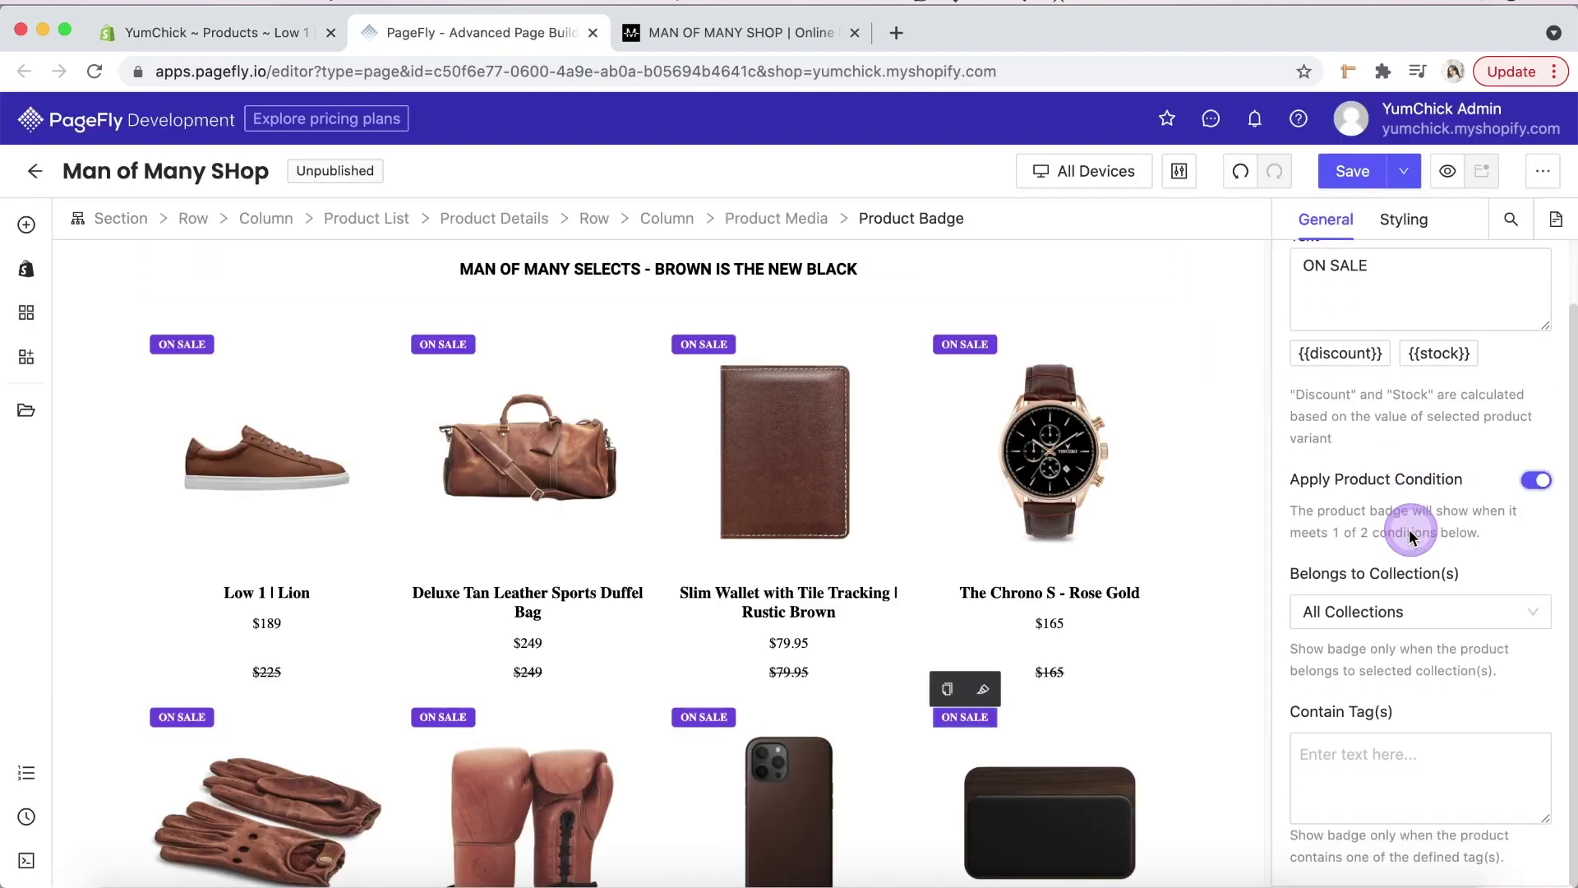
pyautogui.click(1460, 615)
pyautogui.click(1395, 689)
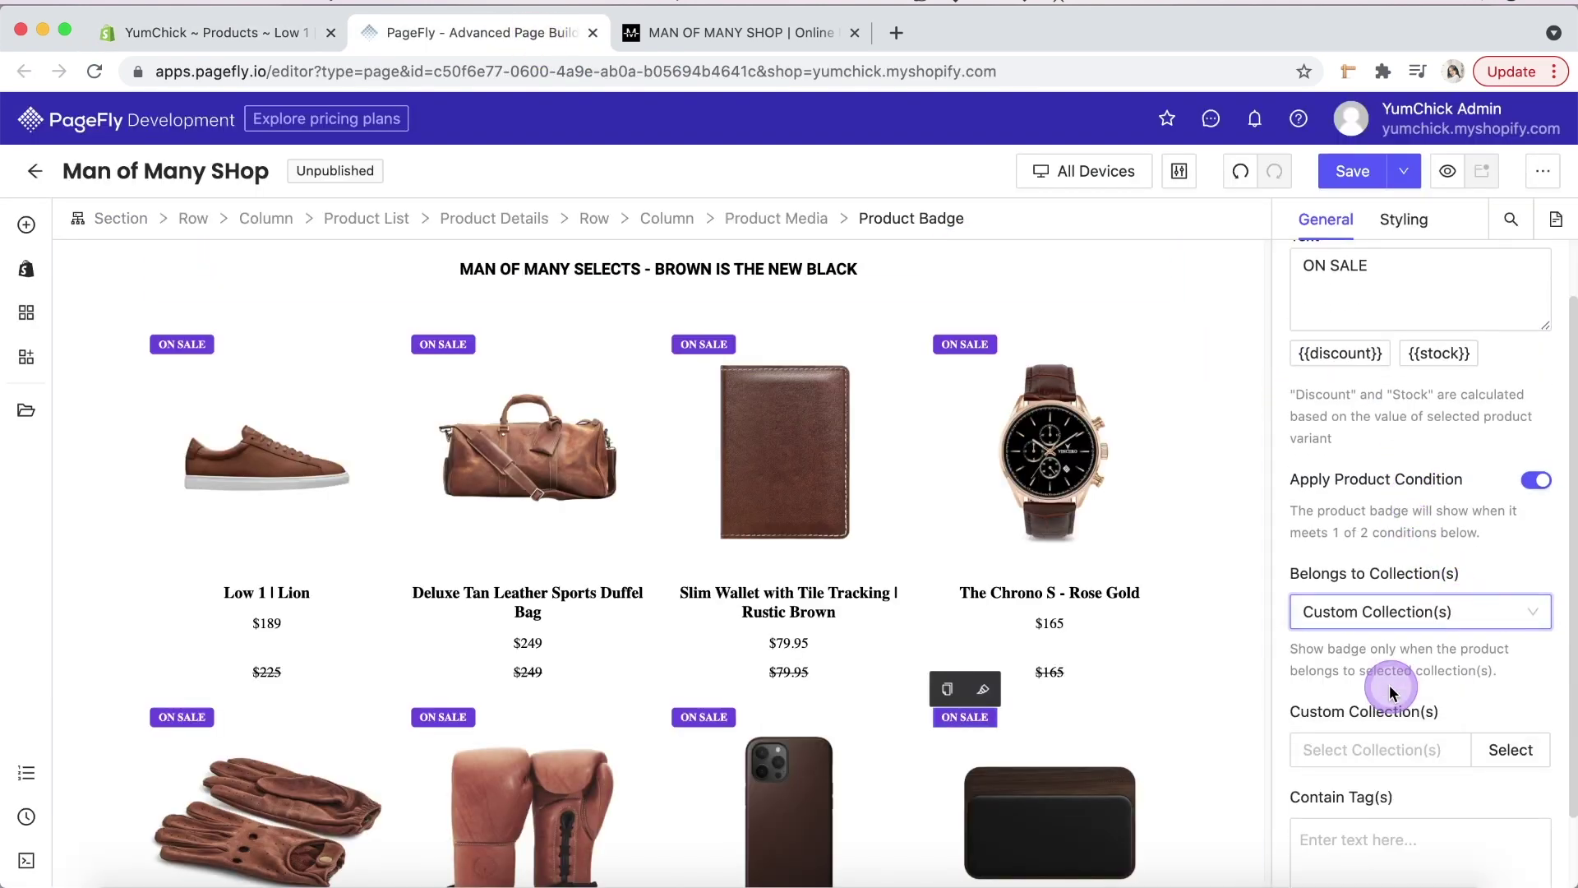
pyautogui.click(1506, 744)
pyautogui.click(900, 580)
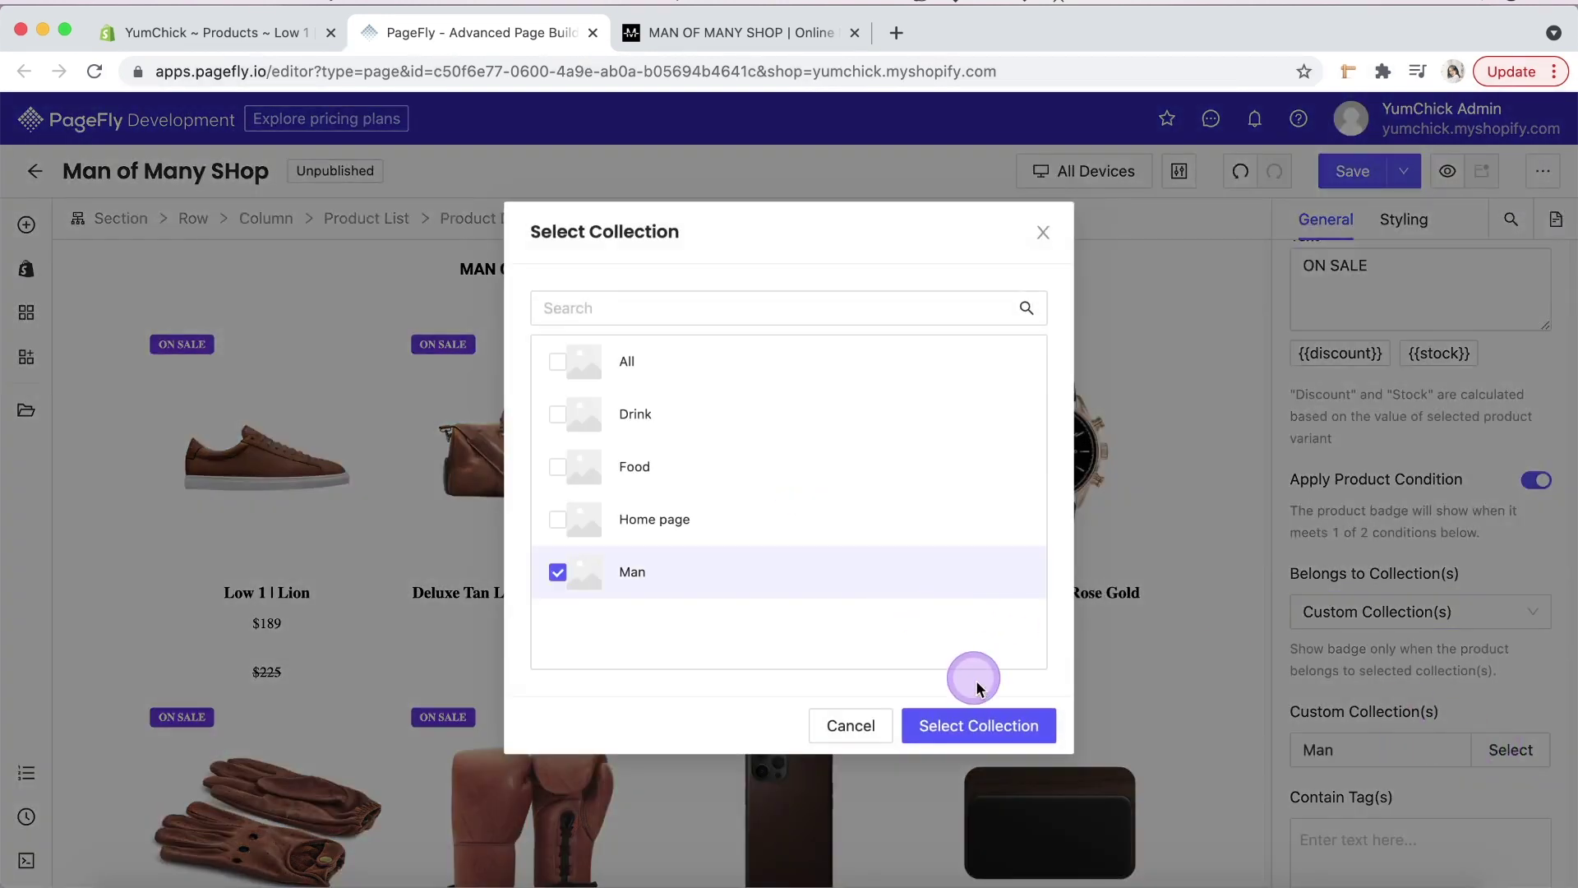
pyautogui.click(978, 725)
# - Add the sale tag condition to the badge and save the page
pyautogui.scroll(-1, 1356, 768)
pyautogui.click(1528, 775)
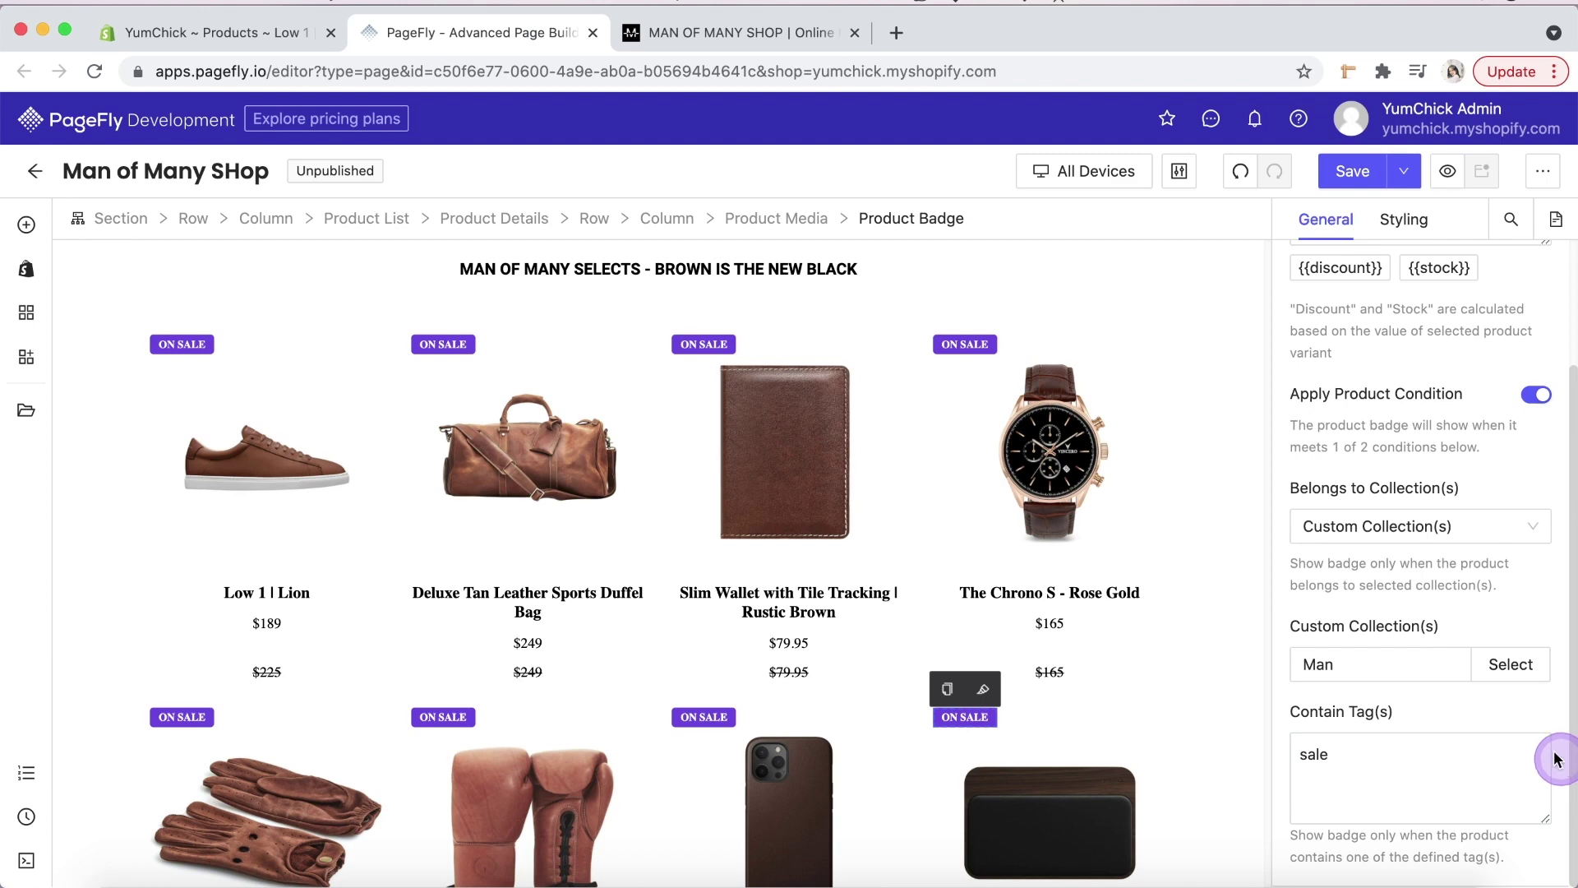
pyautogui.click(1331, 188)
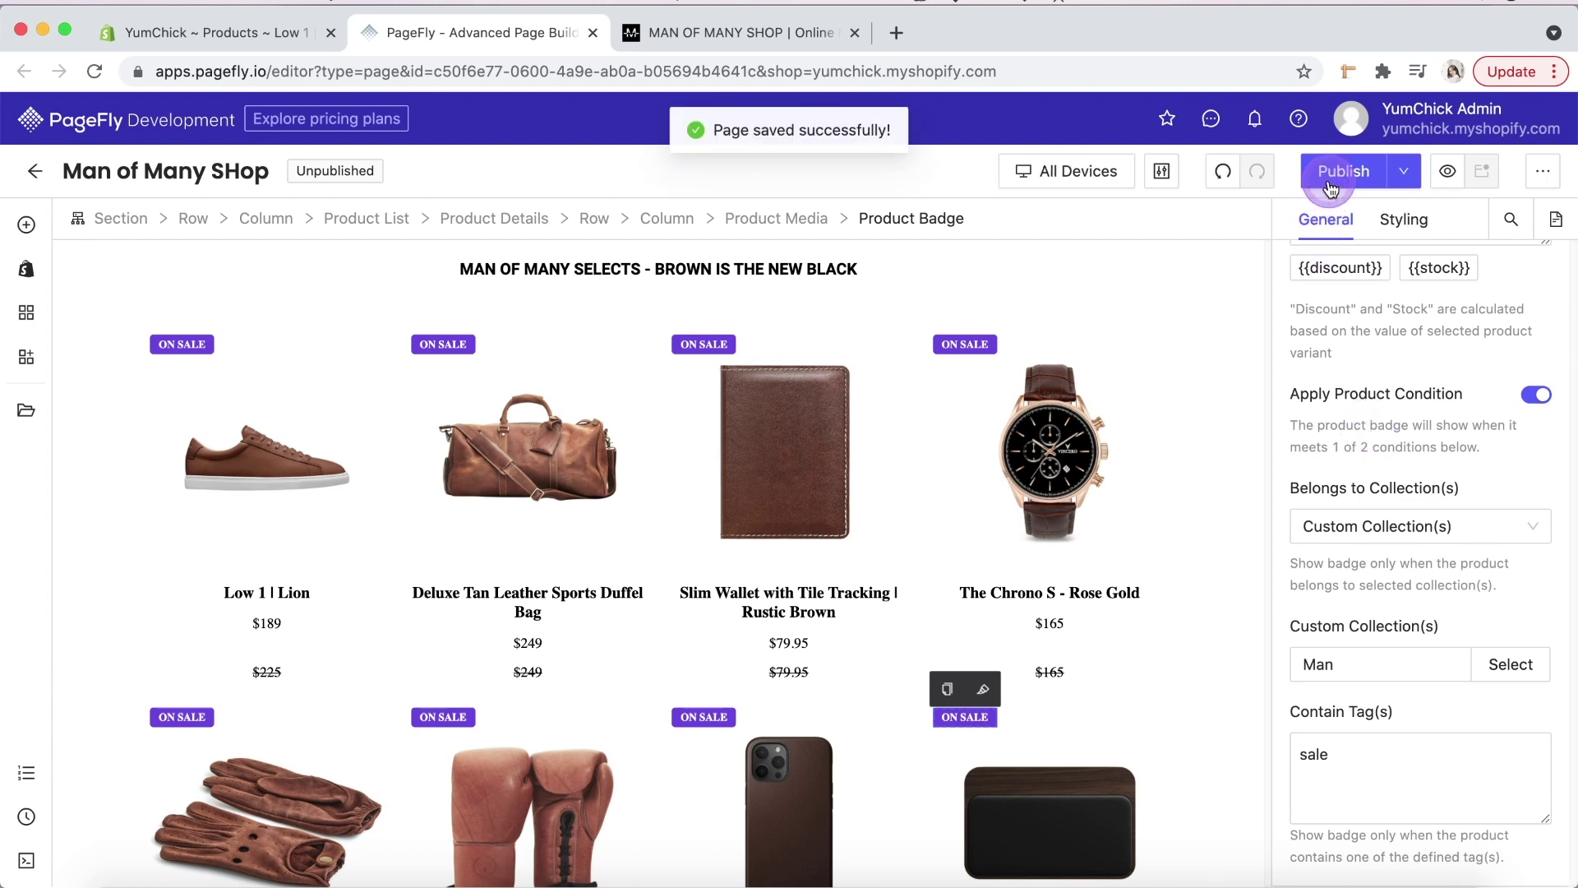
# - Preview the page to confirm the ON SALE badge on Low 1 | Lion, then return to the editor
pyautogui.click(1444, 182)
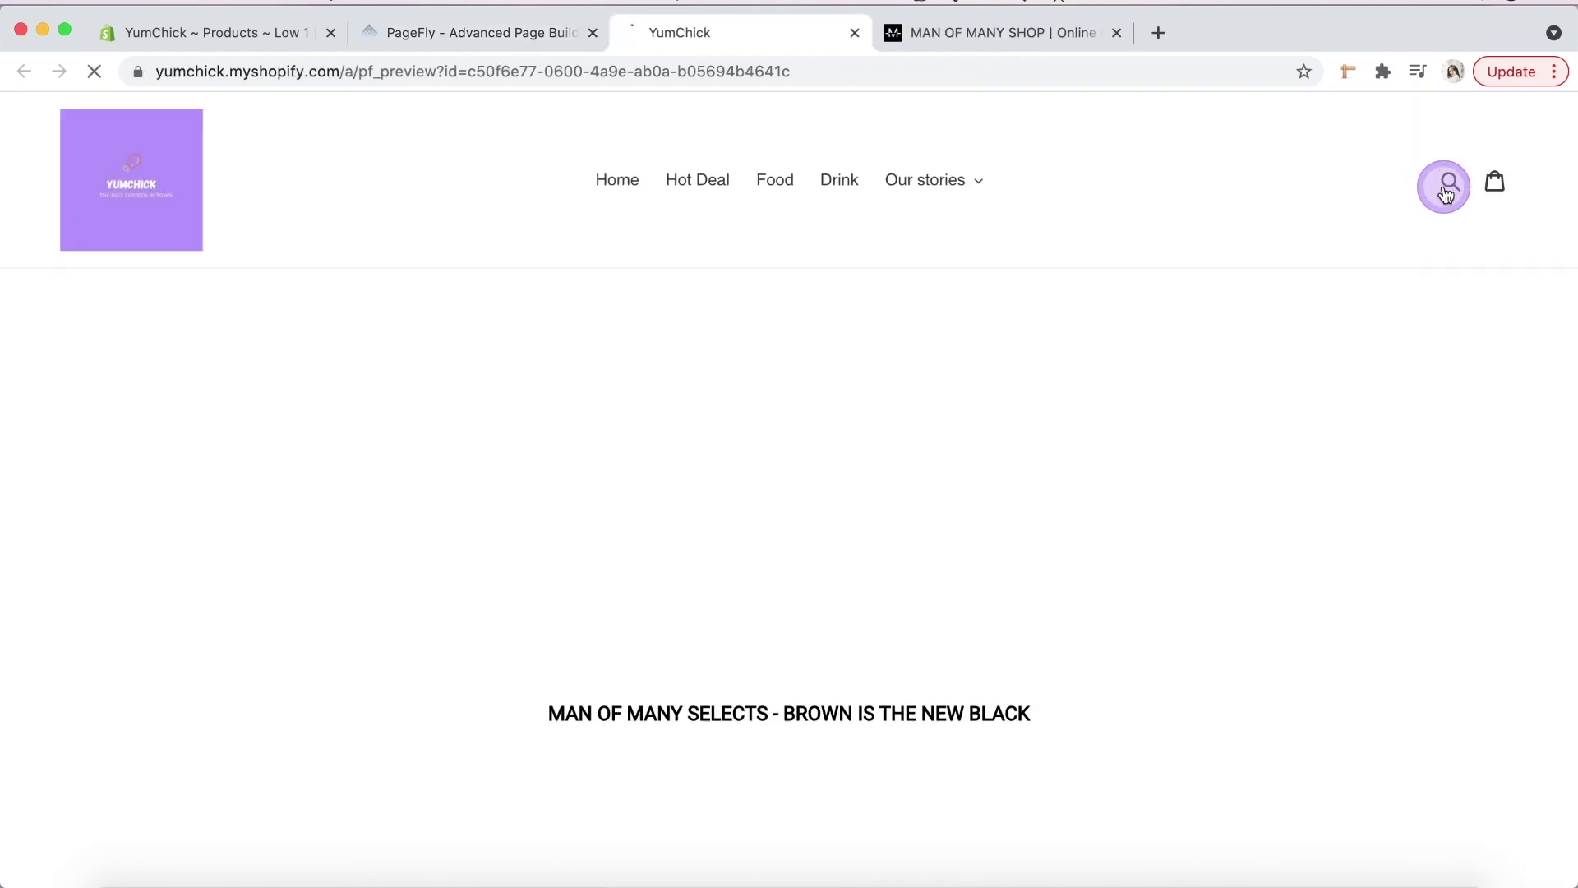
pyautogui.scroll(-6, 1447, 190)
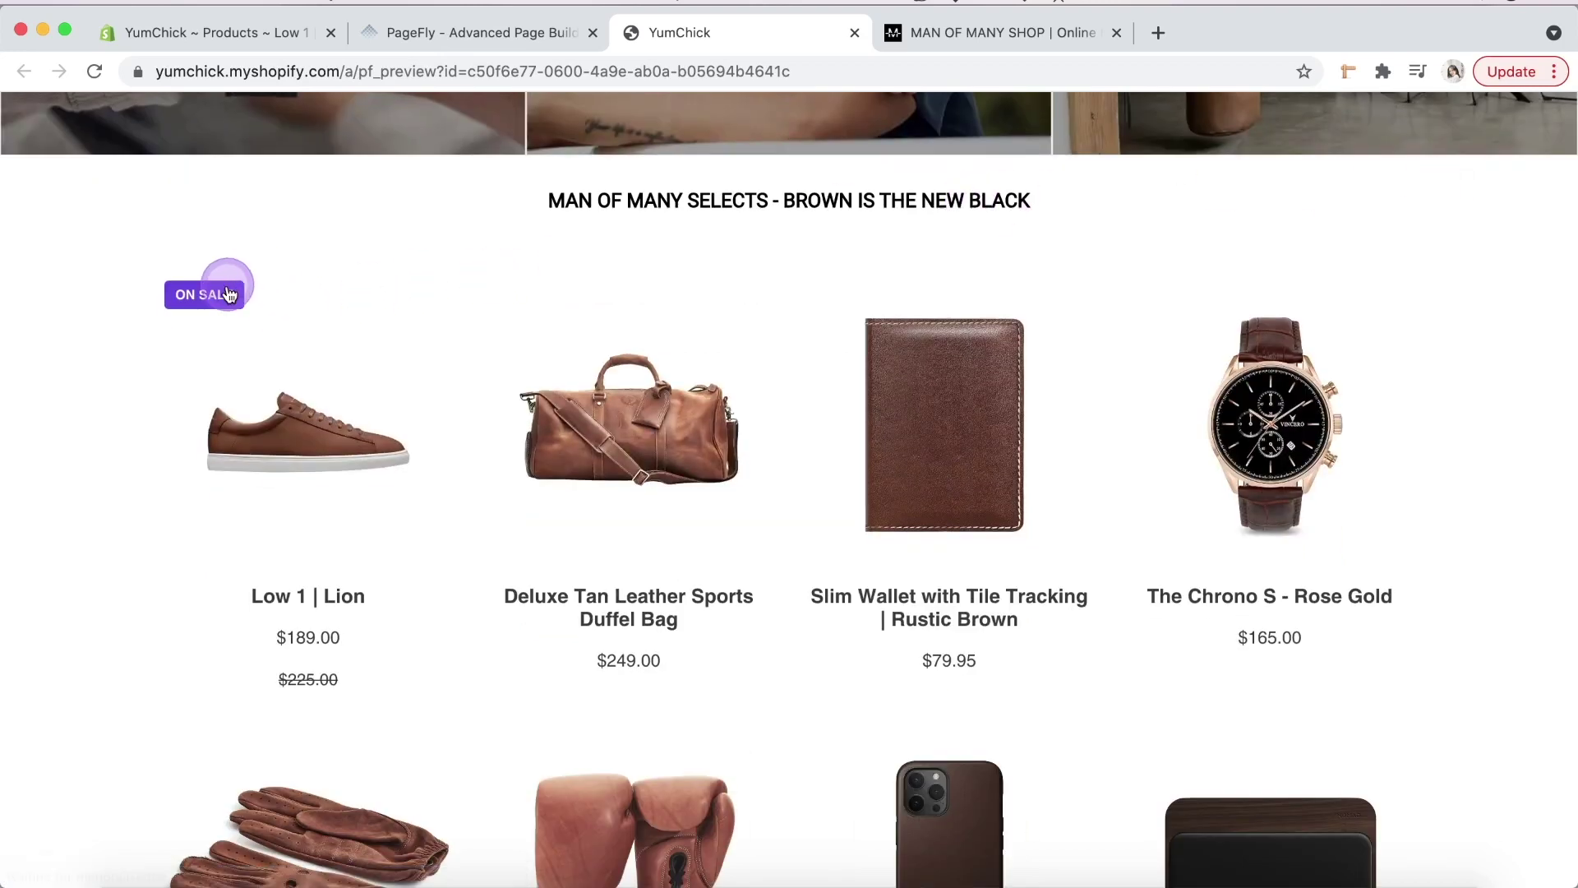
pyautogui.click(545, 32)
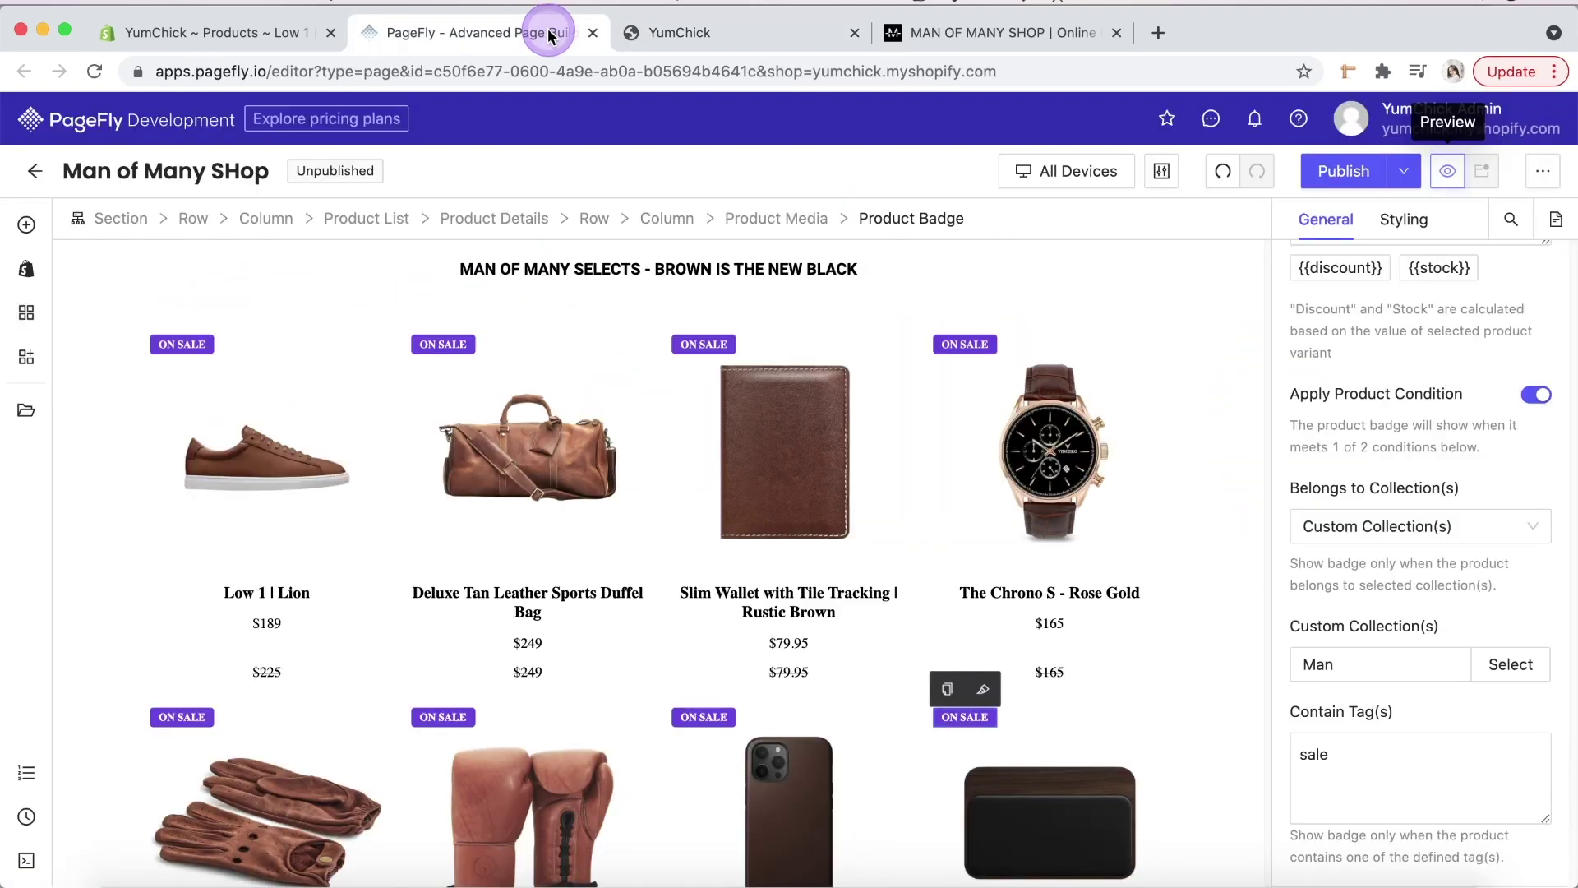
# - Set the badge font family to Roboto
pyautogui.click(1389, 229)
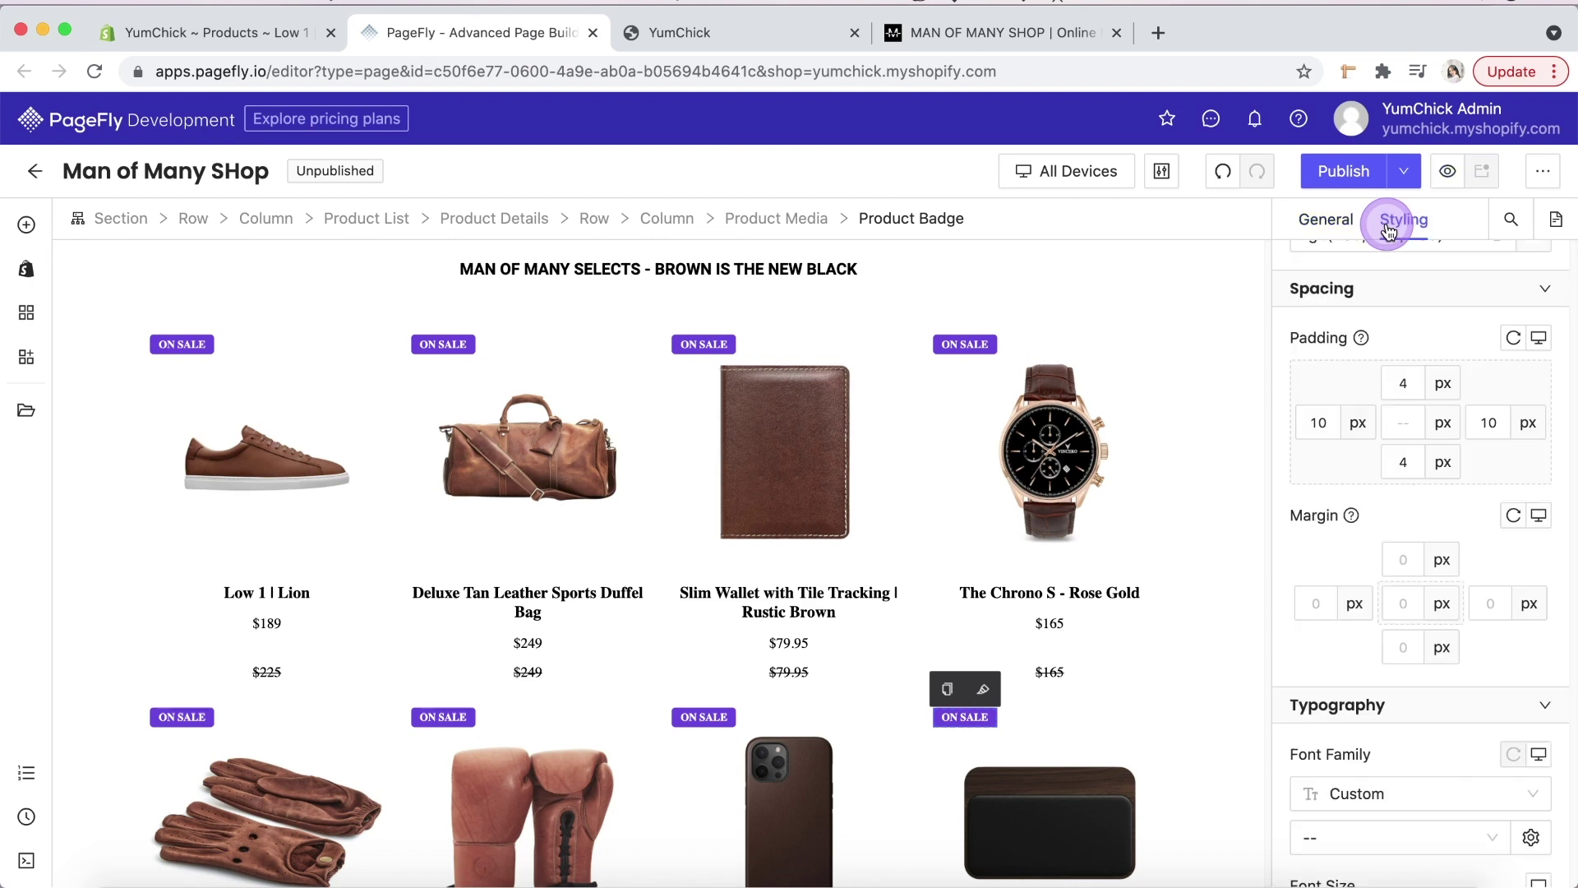
pyautogui.click(1541, 398)
pyautogui.scroll(-10, 1540, 427)
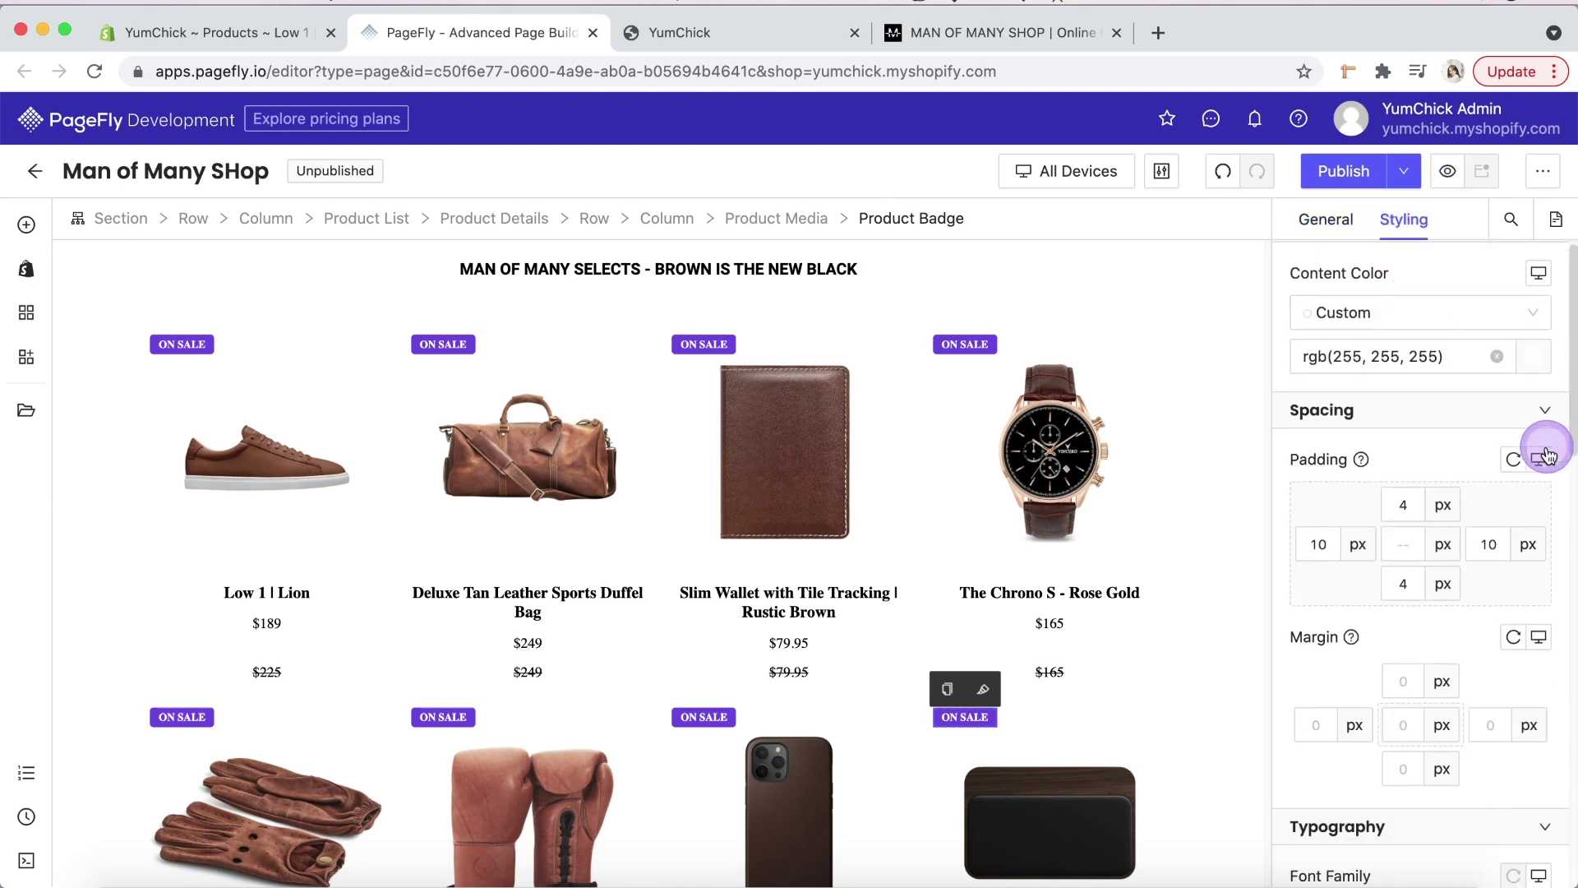
pyautogui.click(1440, 468)
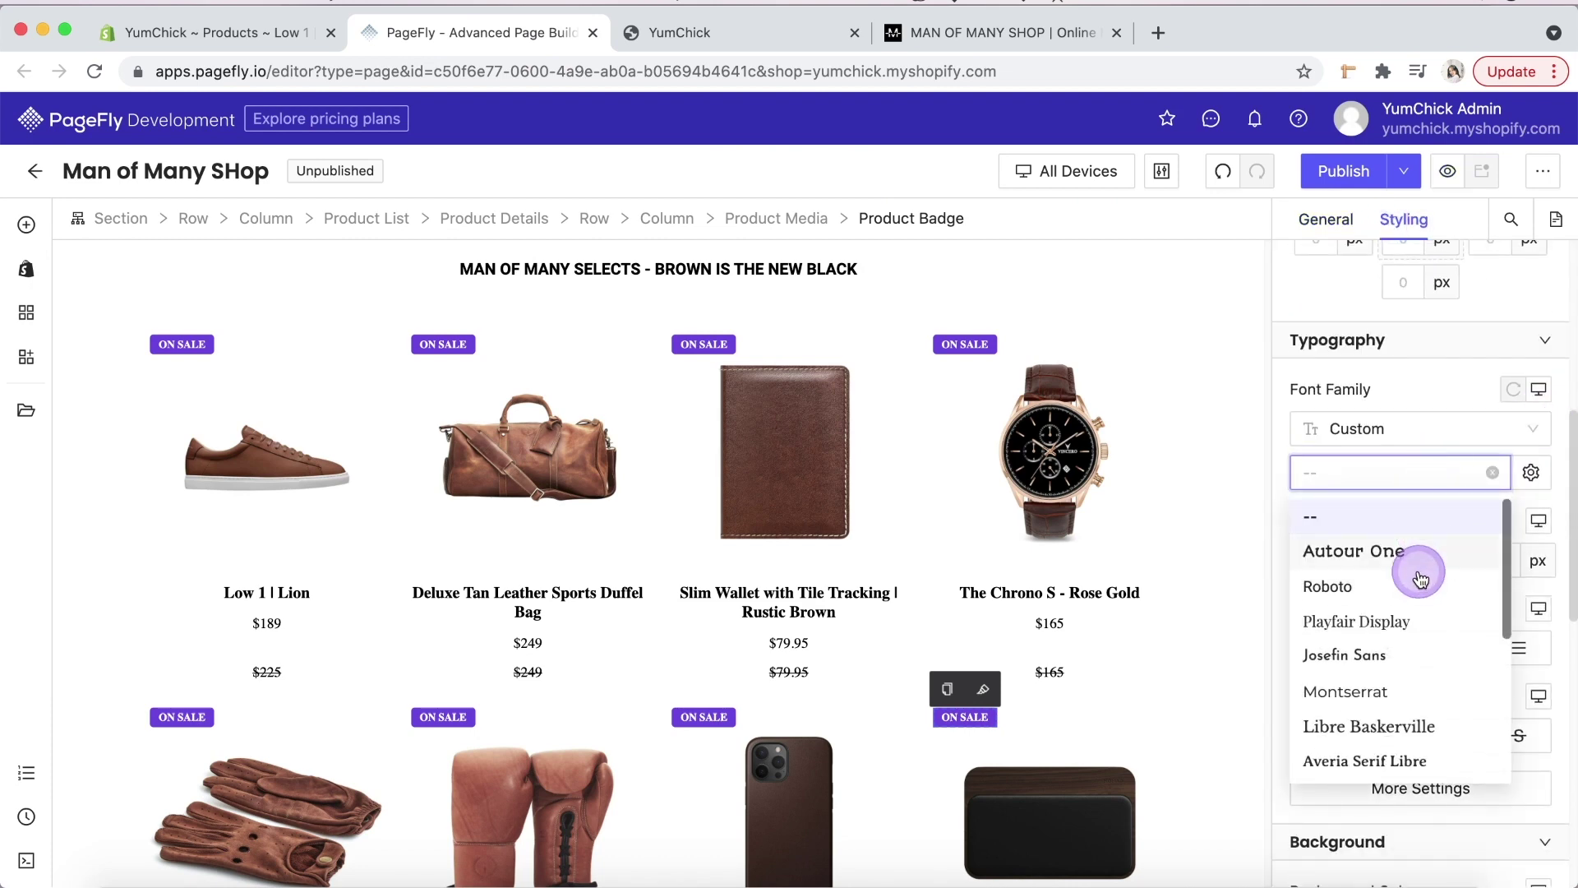
pyautogui.click(1416, 581)
# - Give the badge a black background colour
pyautogui.scroll(-4, 1419, 579)
pyautogui.scroll(-2, 1420, 585)
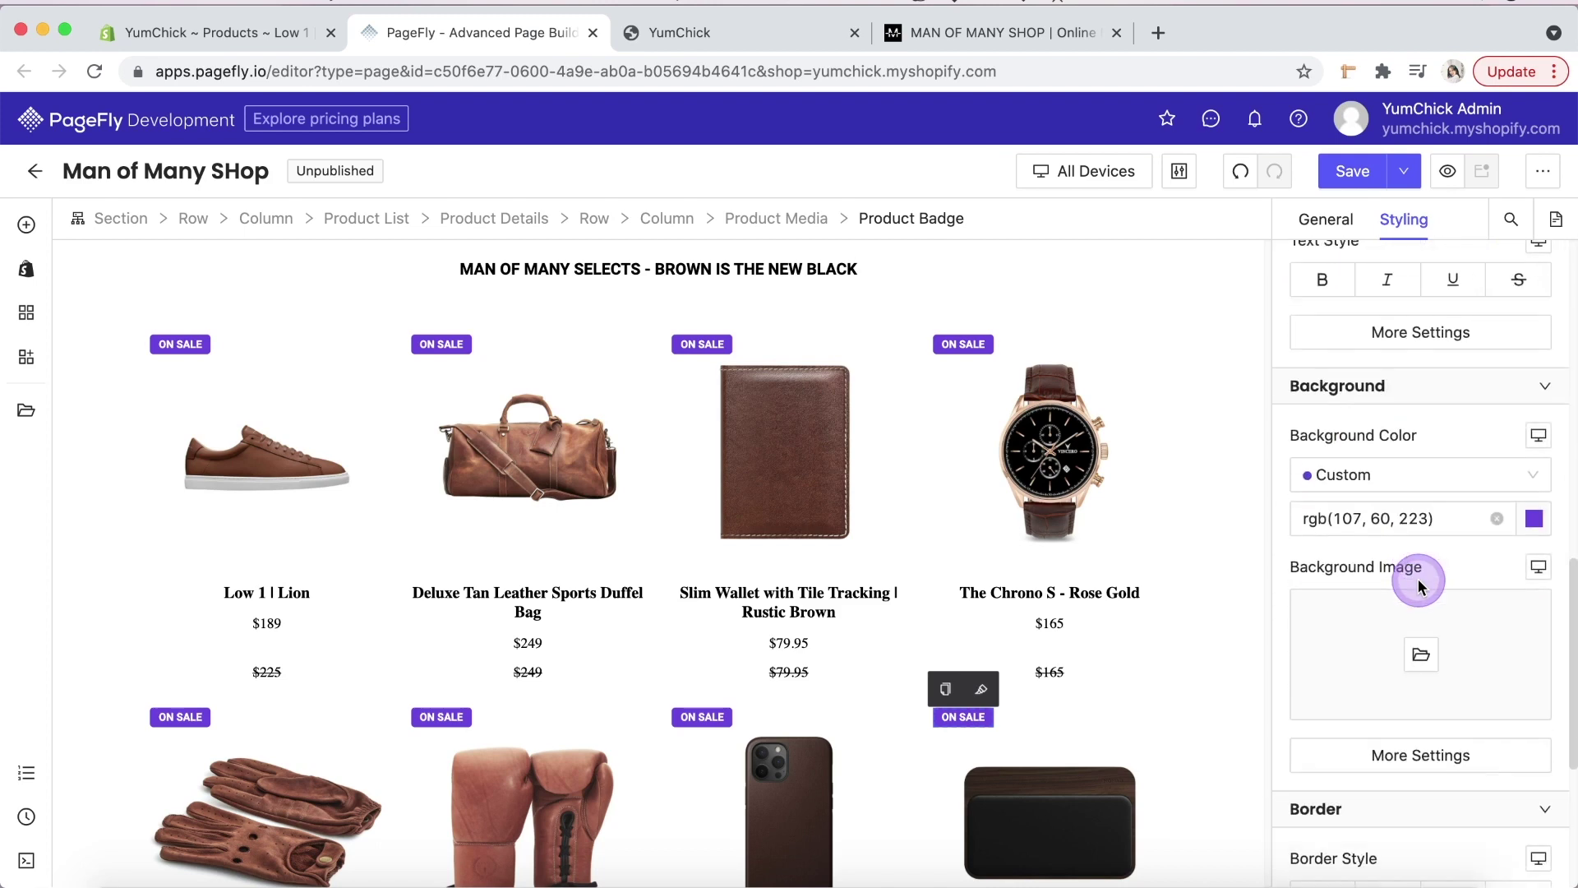
pyautogui.click(1534, 518)
pyautogui.click(1135, 663)
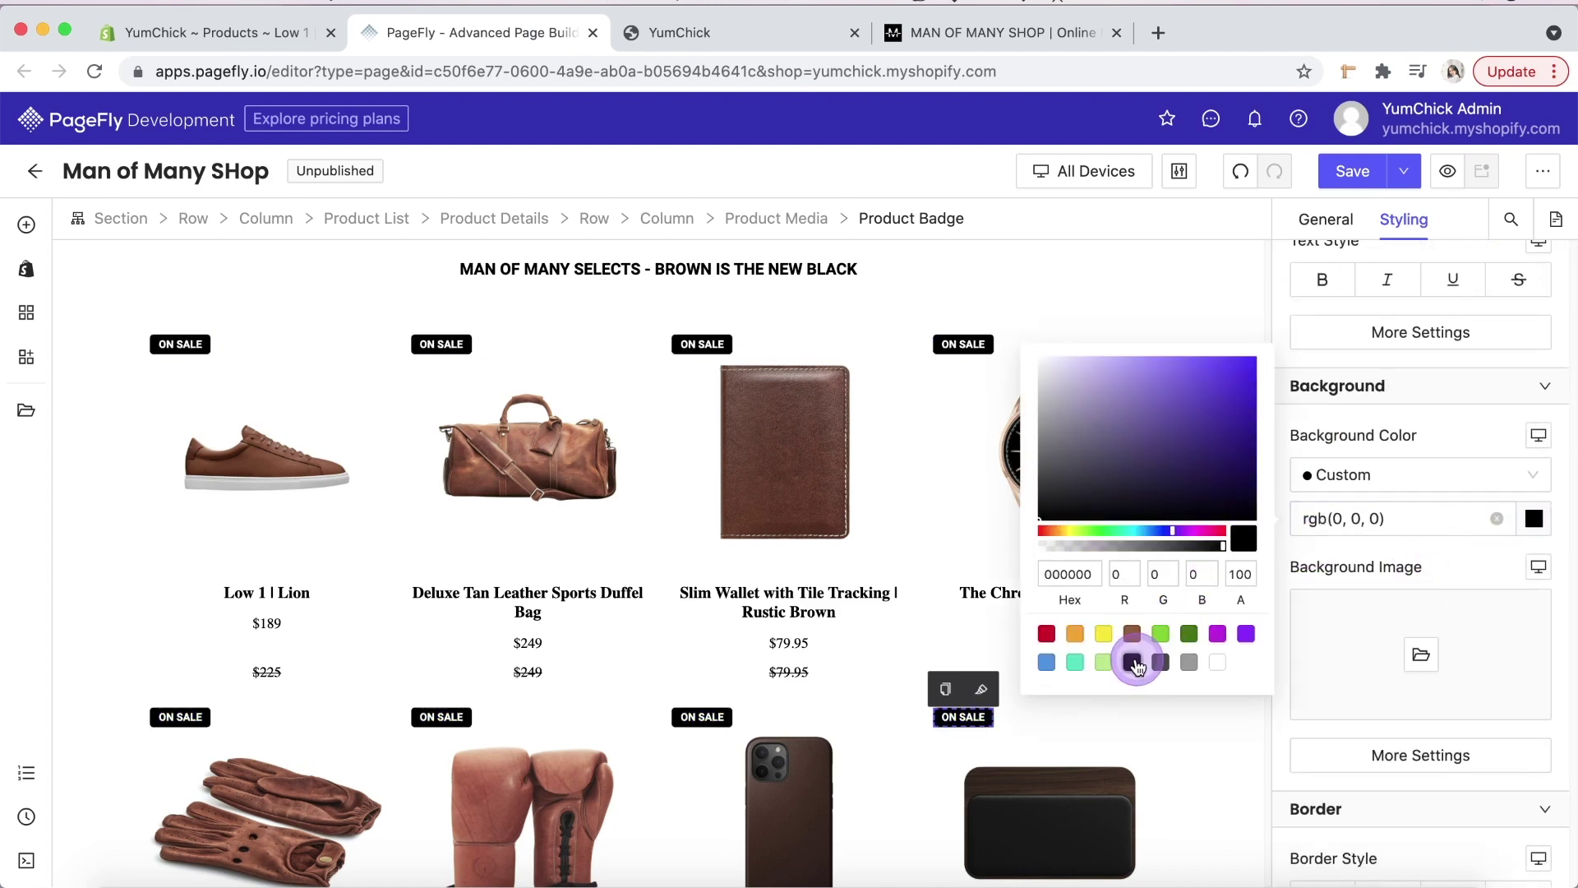
pyautogui.click(1559, 705)
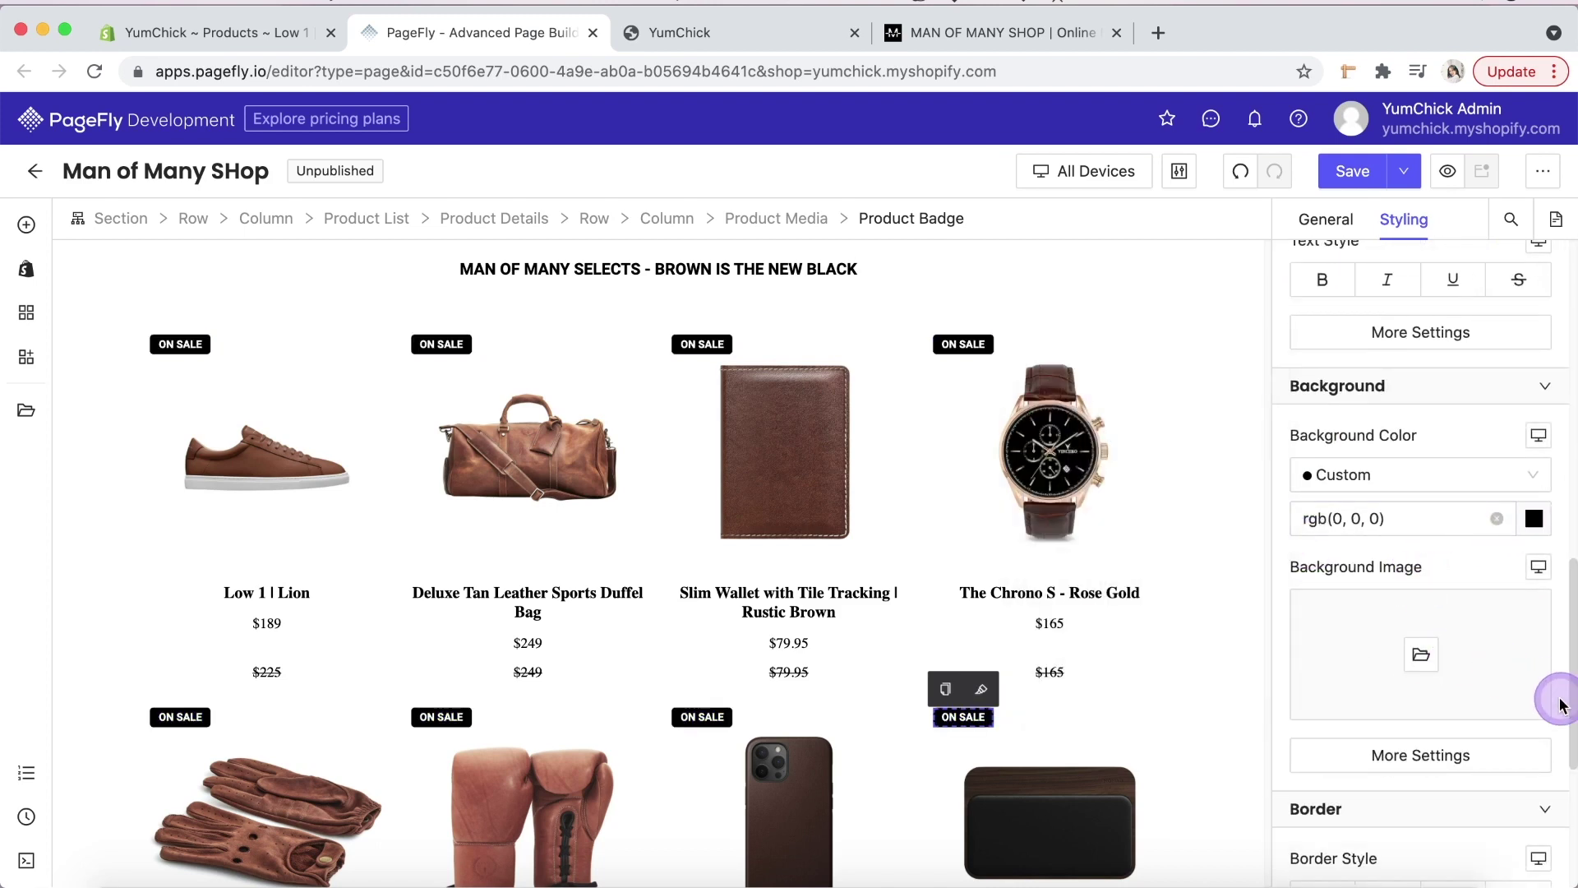
pyautogui.scroll(8, 1559, 705)
# - Set the badge's top and left margins to 5
pyautogui.click(1421, 389)
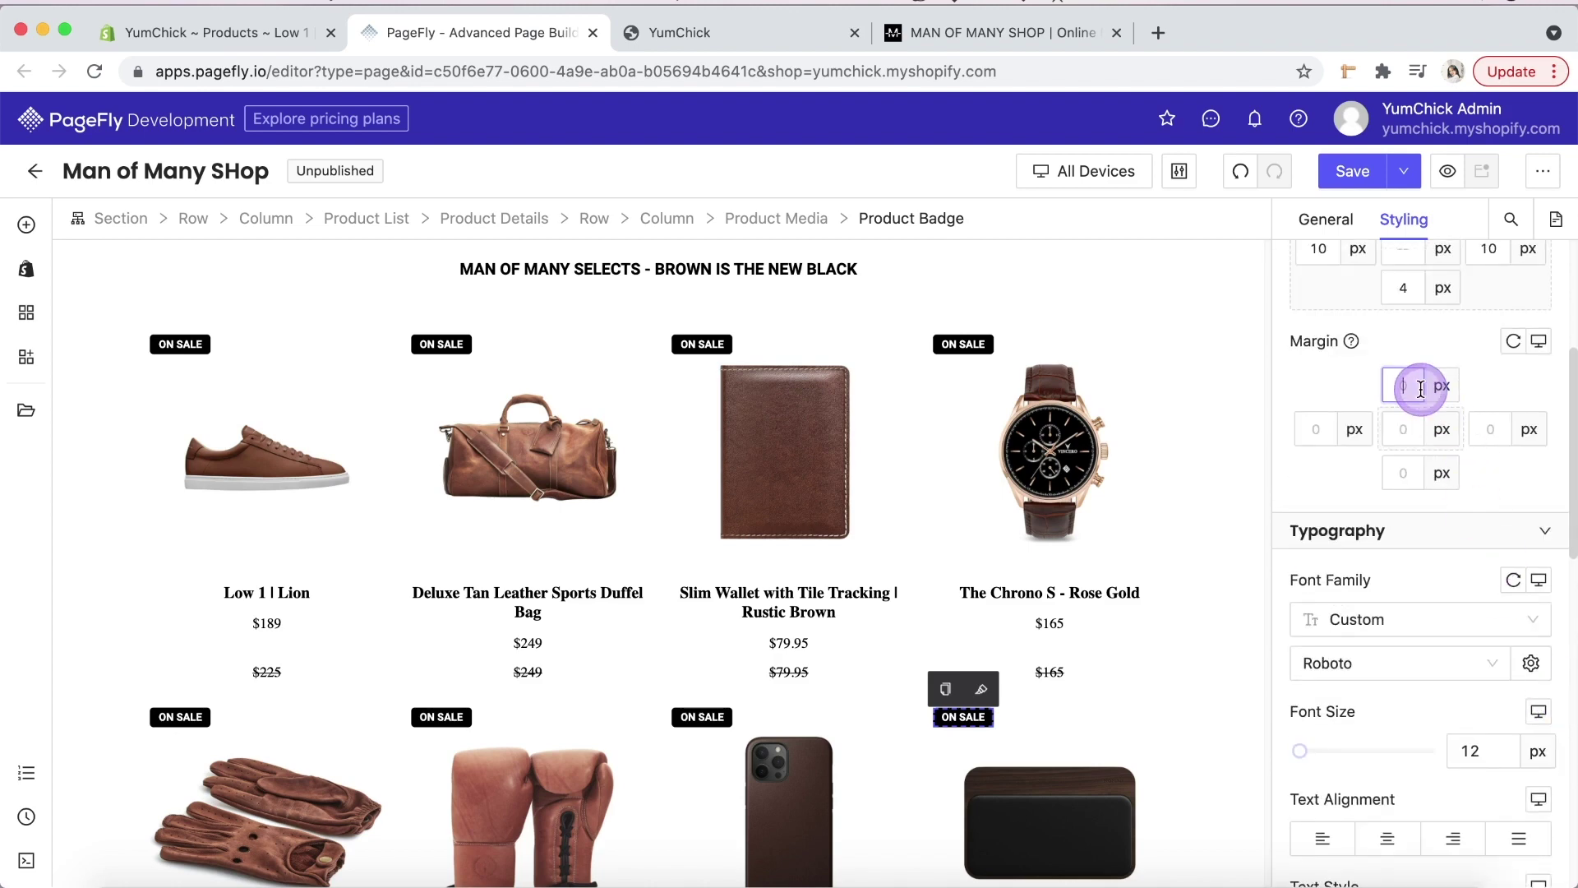
pyautogui.write('5')
pyautogui.click(1317, 428)
pyautogui.write('5')
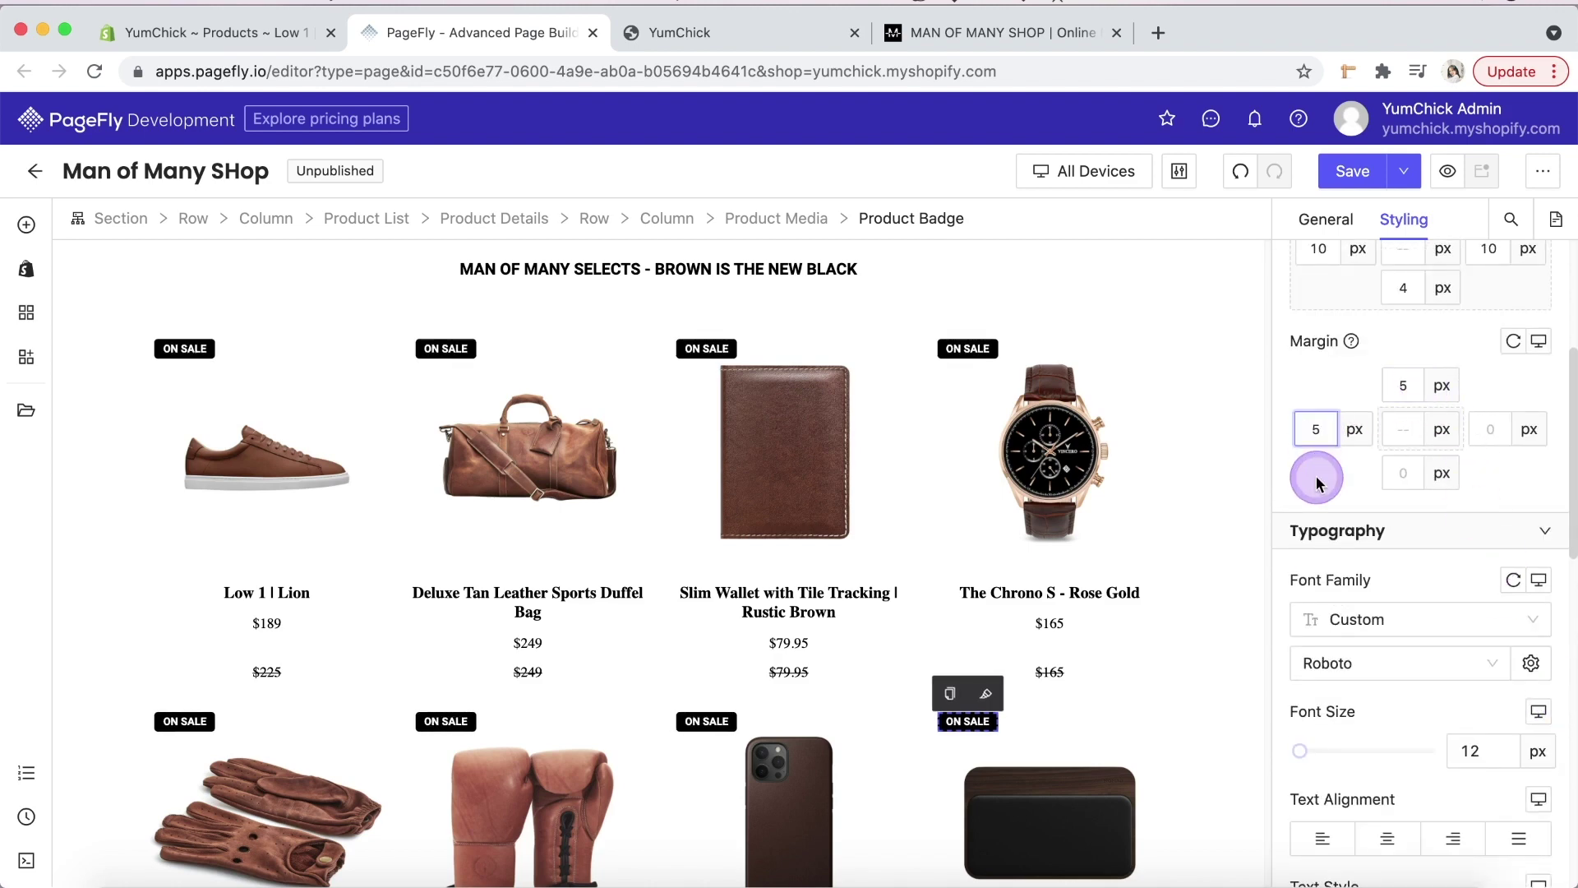
# - Set the product titles to Roboto at 16 px
pyautogui.click(1123, 598)
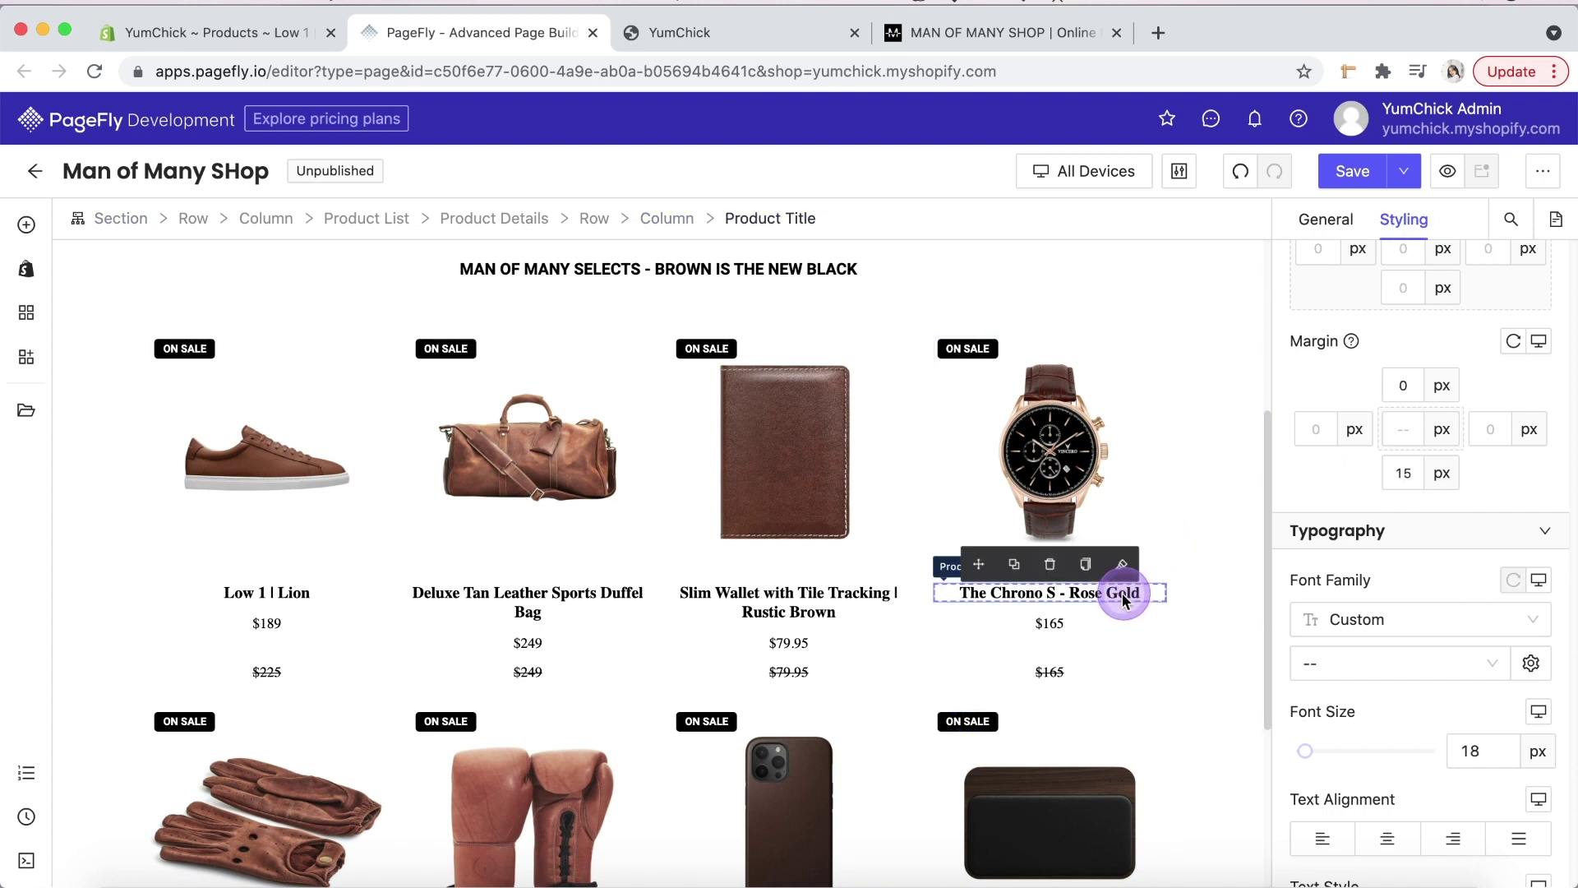
pyautogui.click(1356, 664)
pyautogui.click(1367, 448)
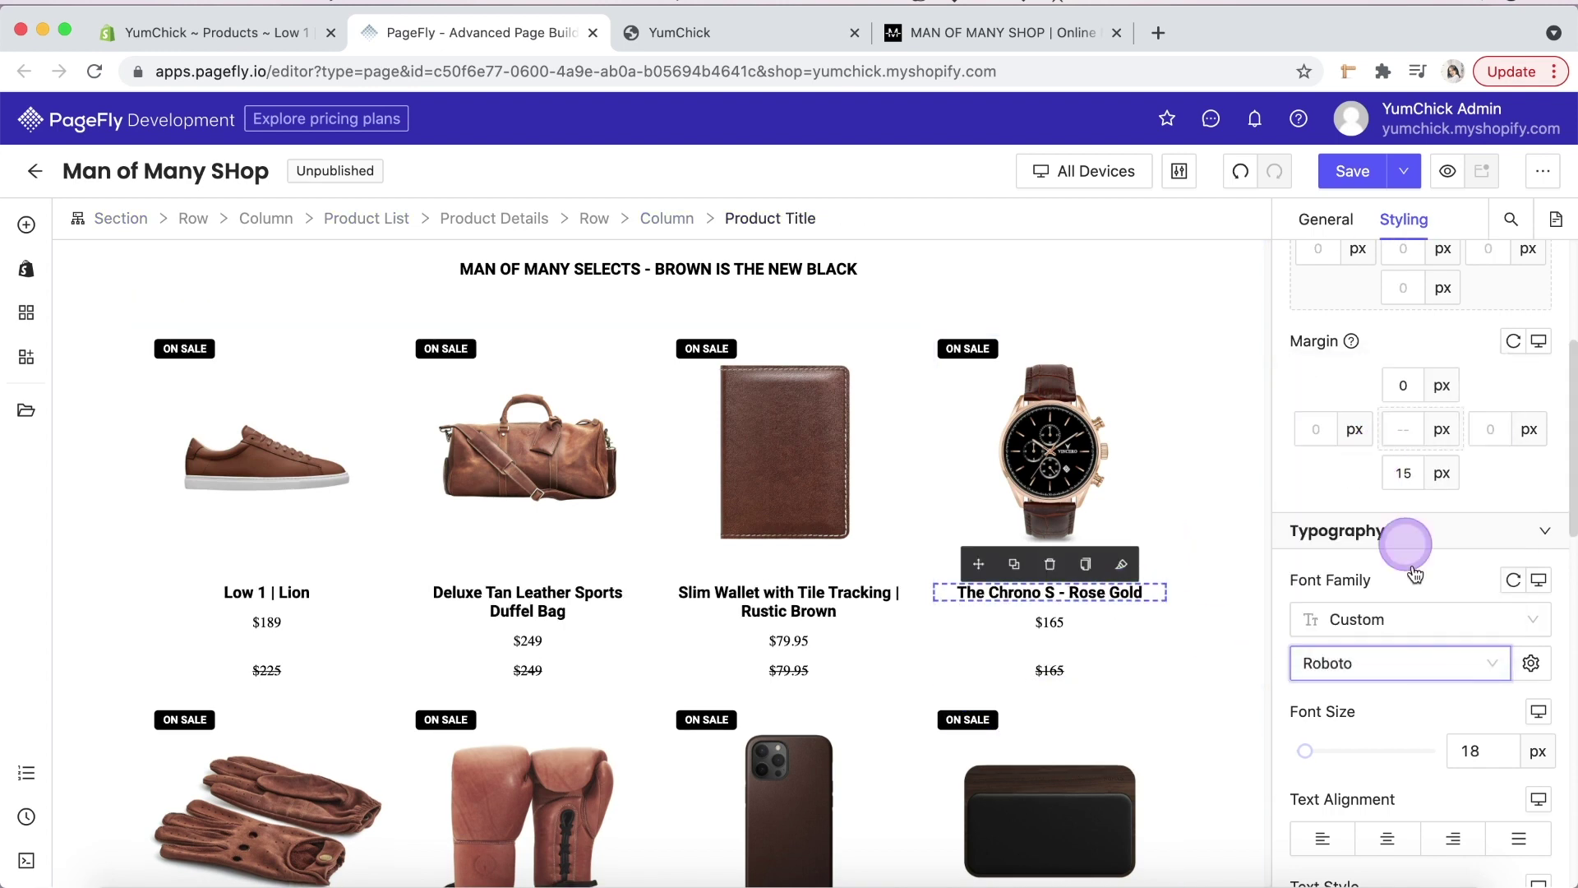
pyautogui.click(1470, 753)
pyautogui.press('BackSpace')
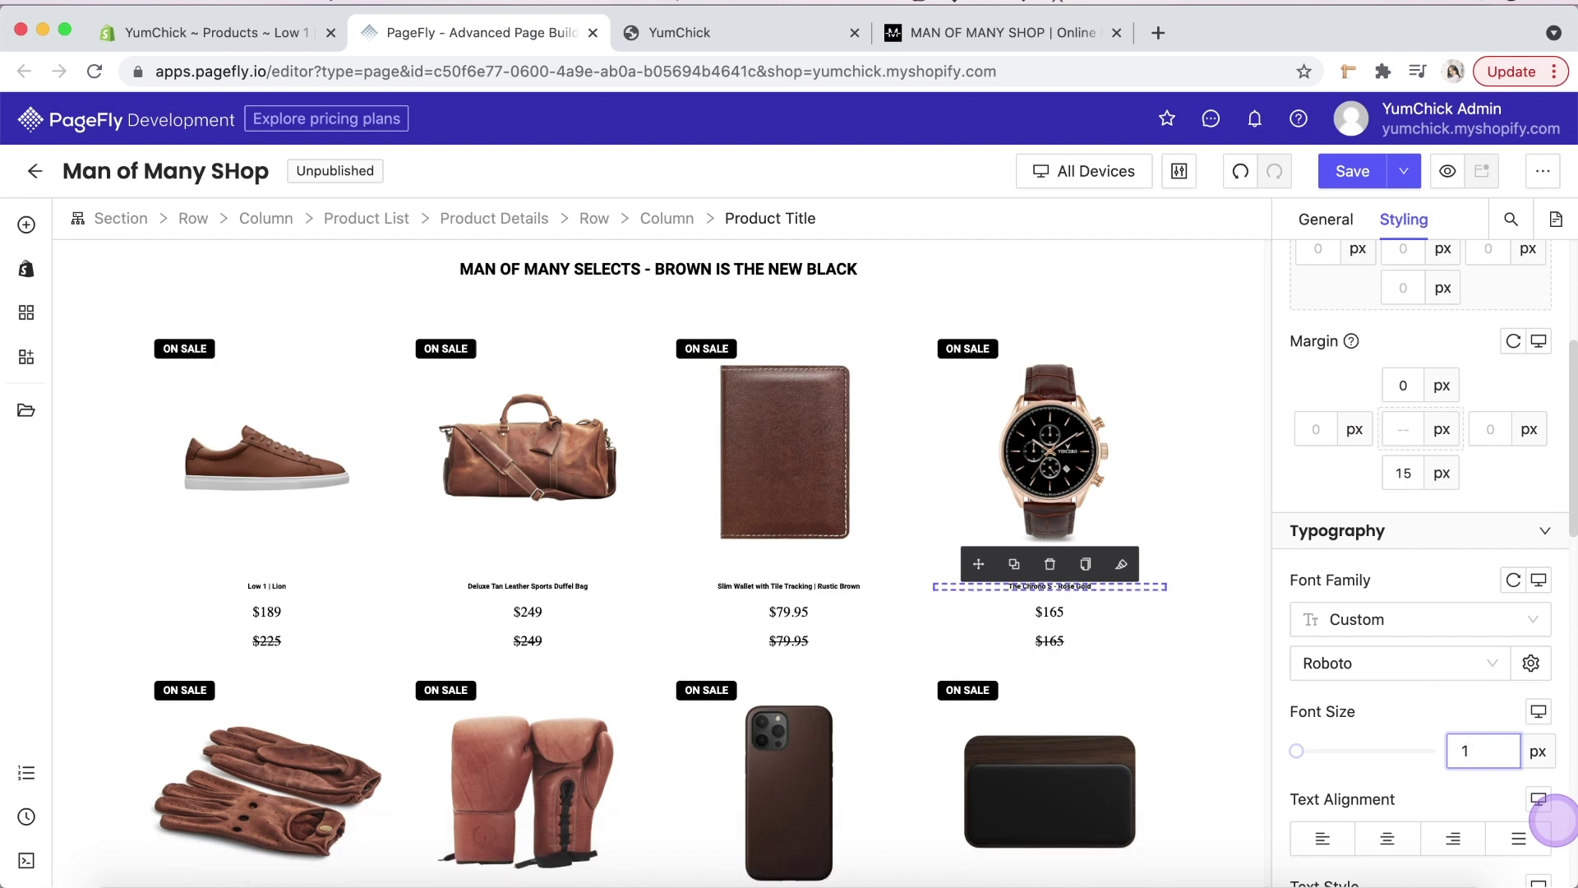
pyautogui.write('6')
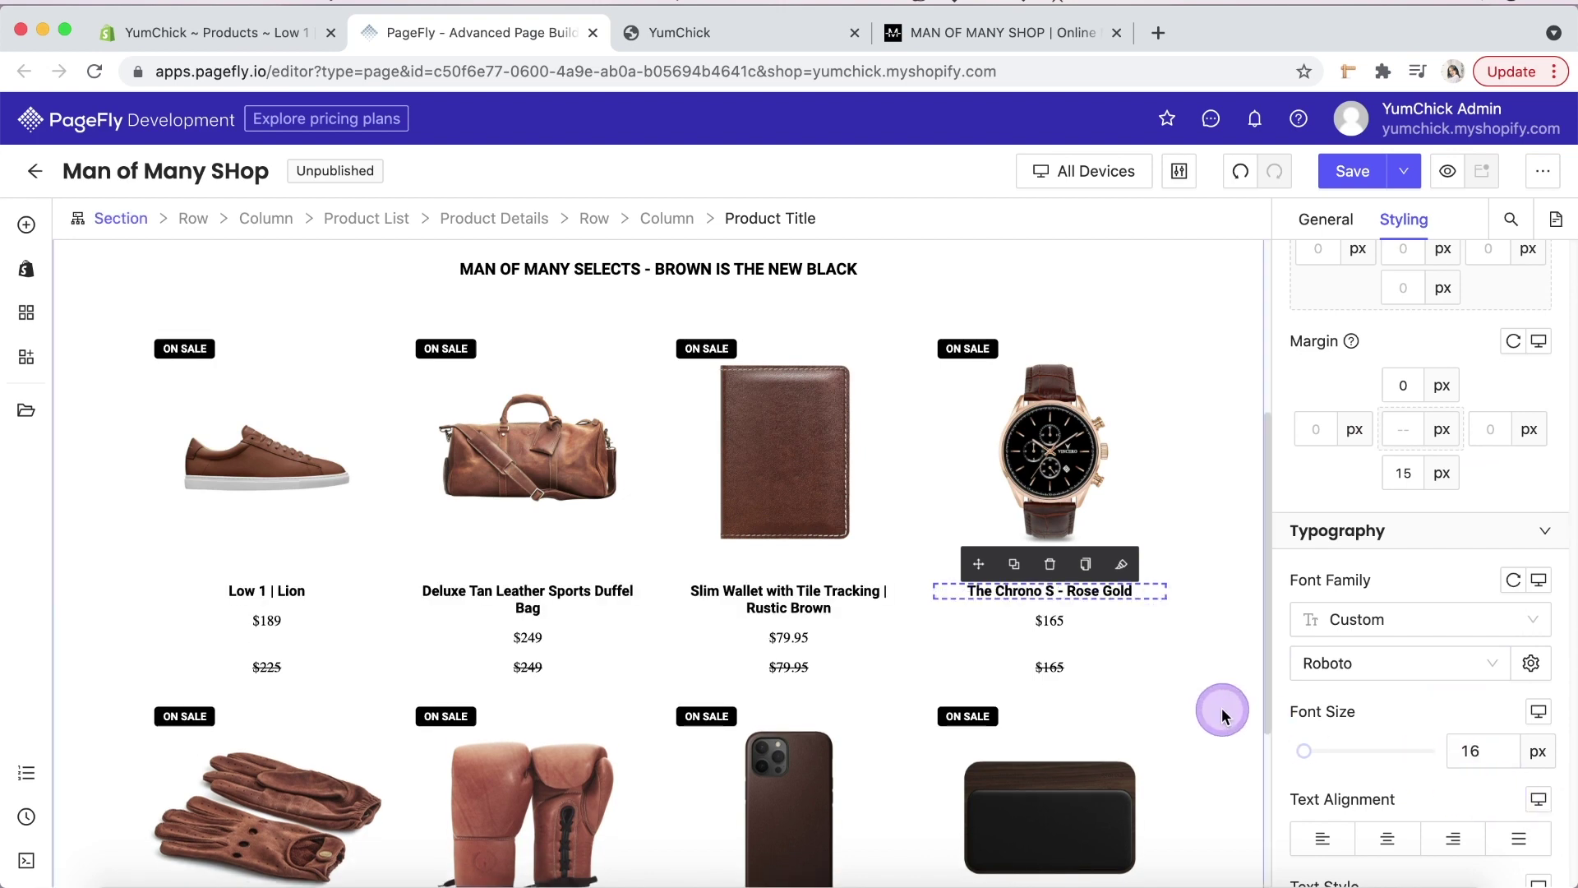
# - Set the sale prices to Roboto at 14 px
pyautogui.click(1072, 623)
pyautogui.click(1332, 670)
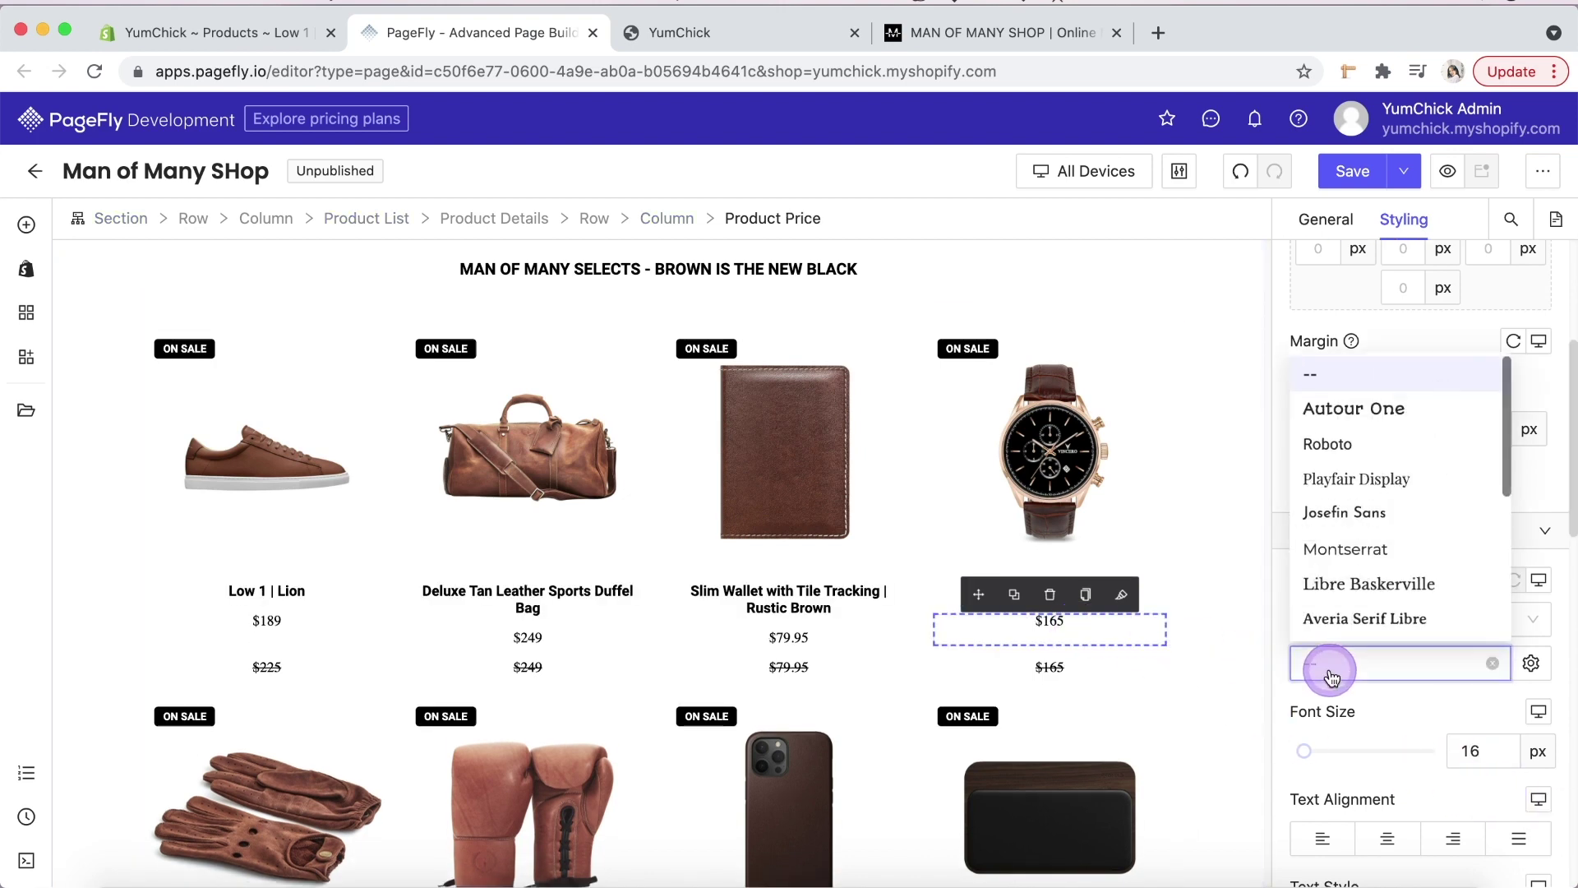
pyautogui.click(1338, 448)
pyautogui.click(1484, 752)
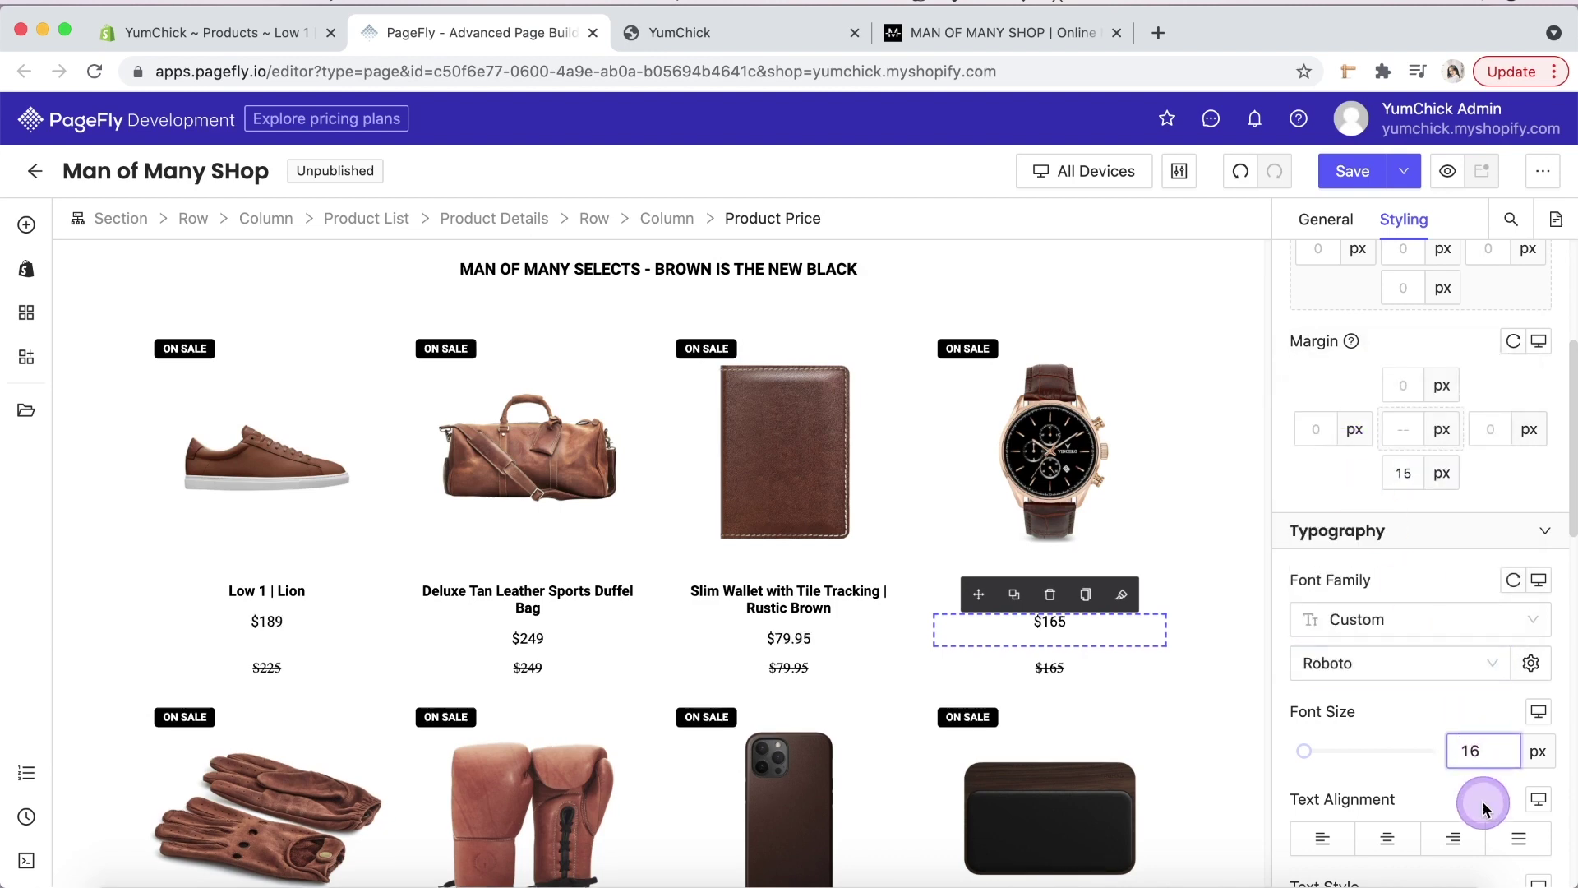
pyautogui.press('BackSpace')
pyautogui.write('4')
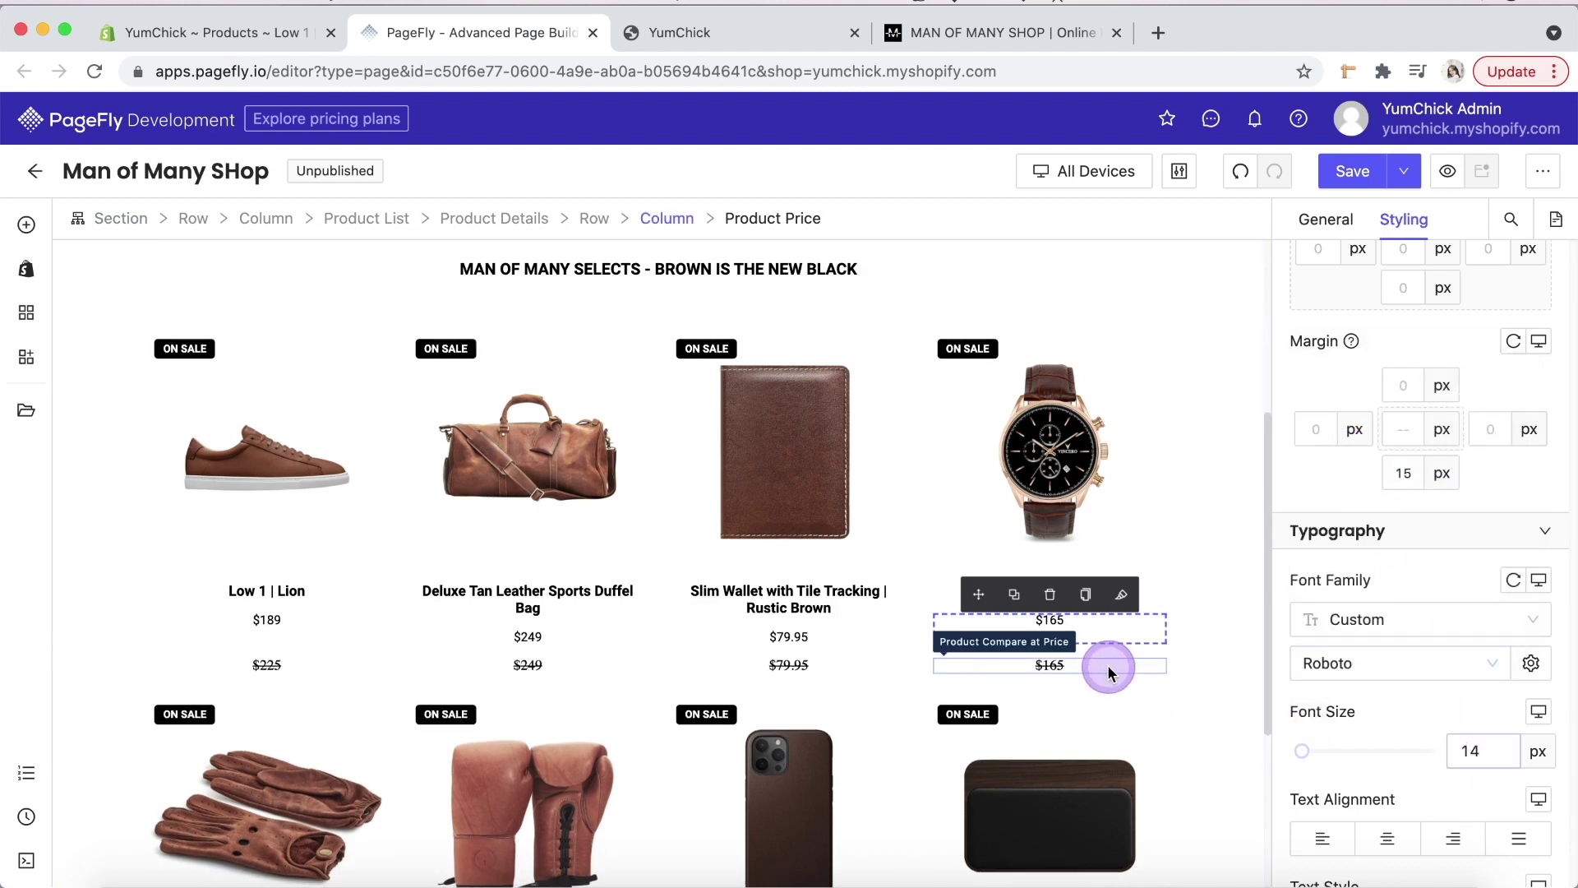
# - Set the compare-at prices to Roboto at 14 px
pyautogui.click(1107, 666)
pyautogui.write('4')
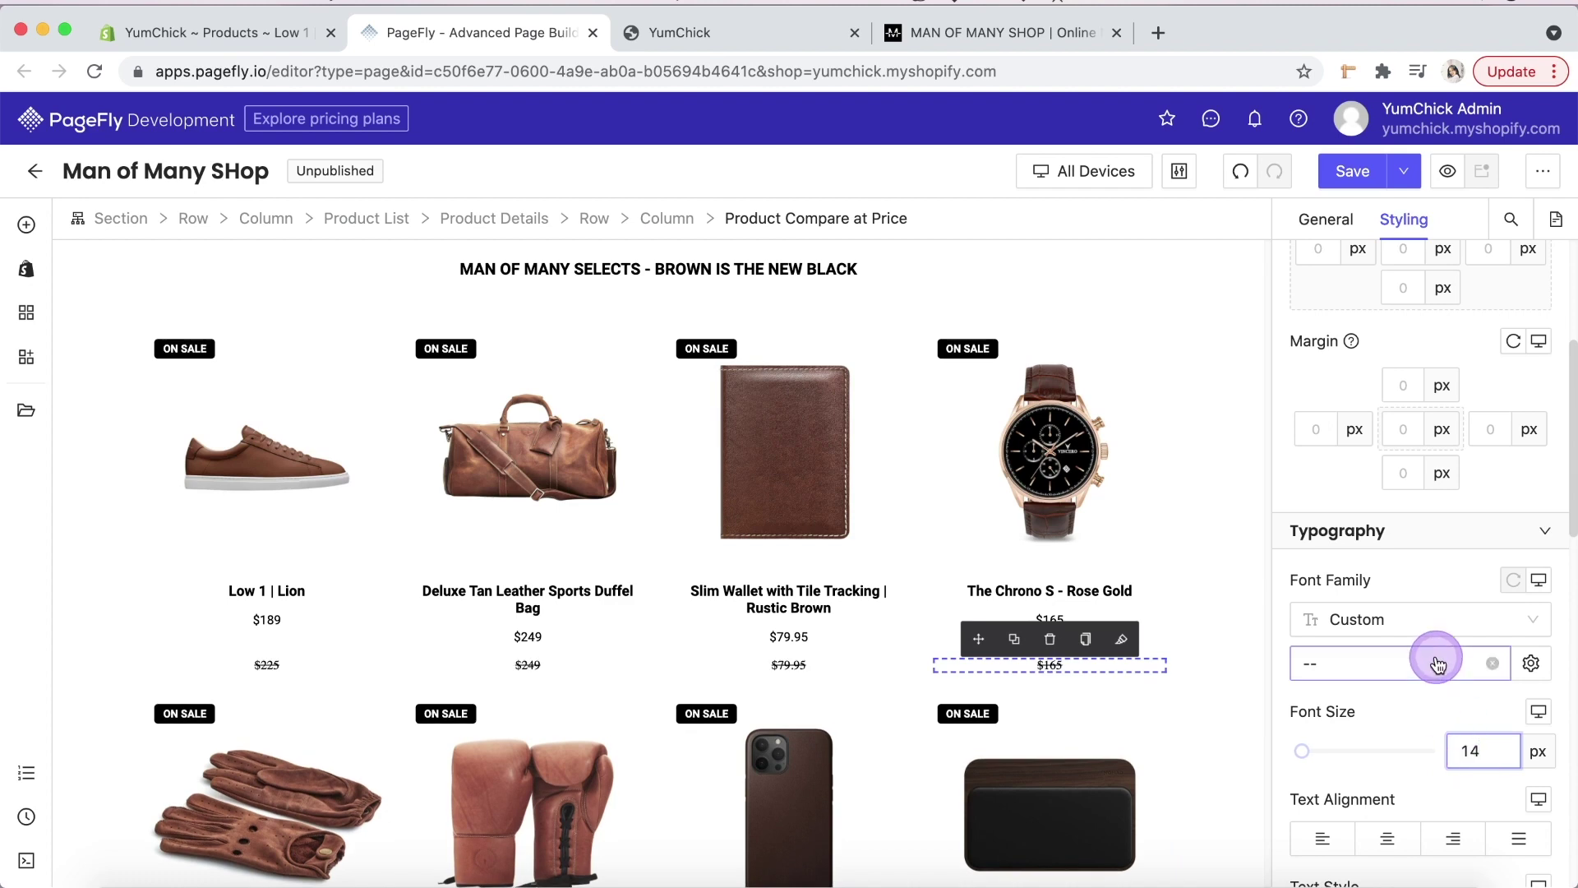
pyautogui.click(1435, 662)
pyautogui.click(1401, 442)
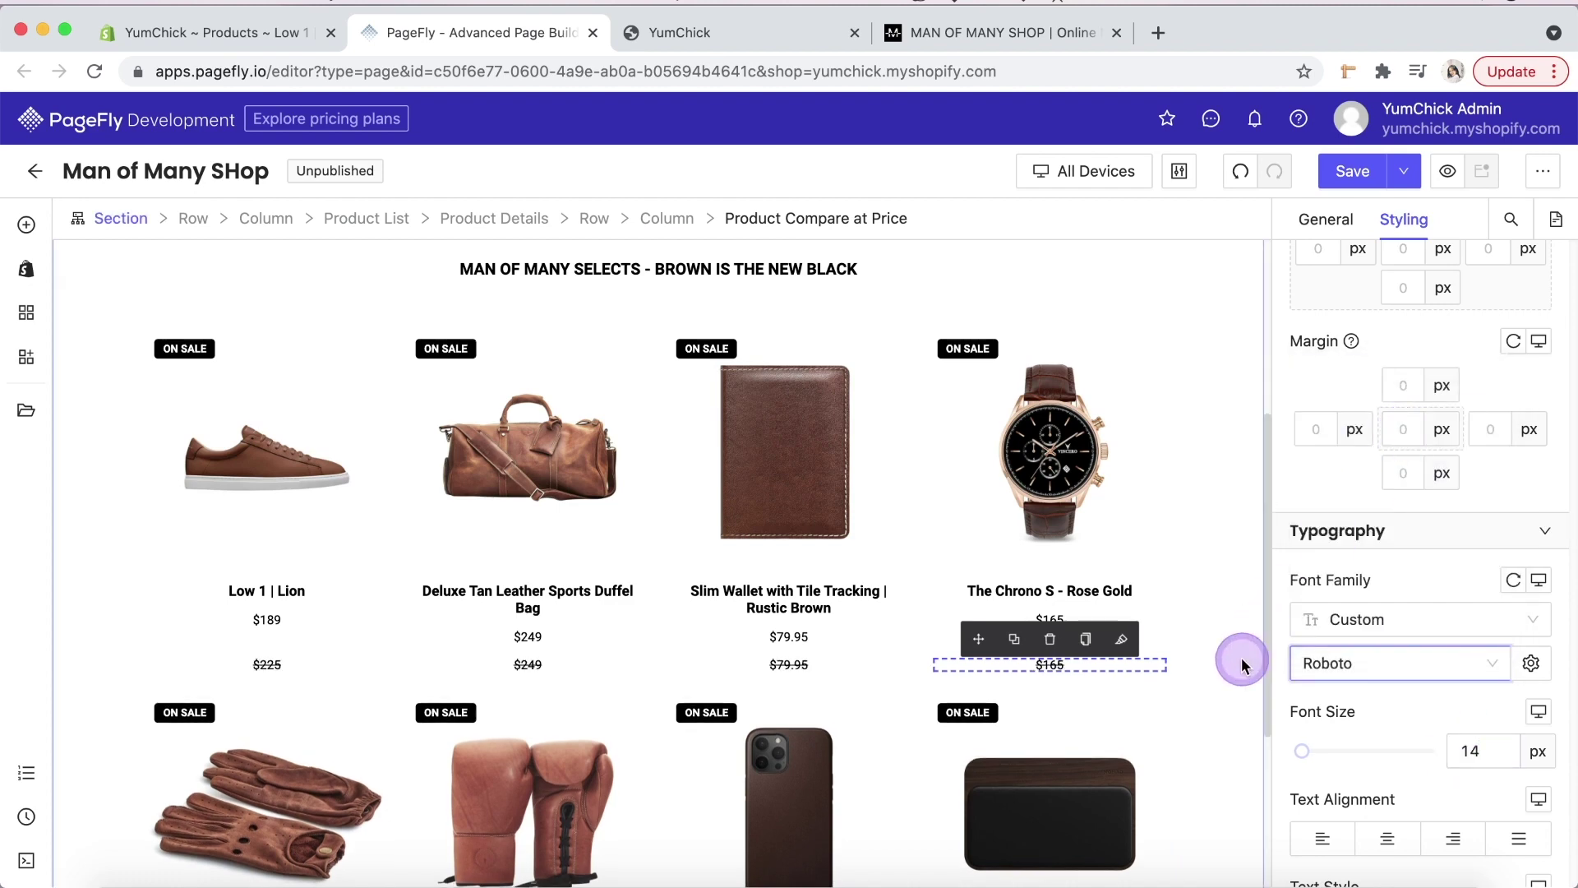
pyautogui.click(1242, 665)
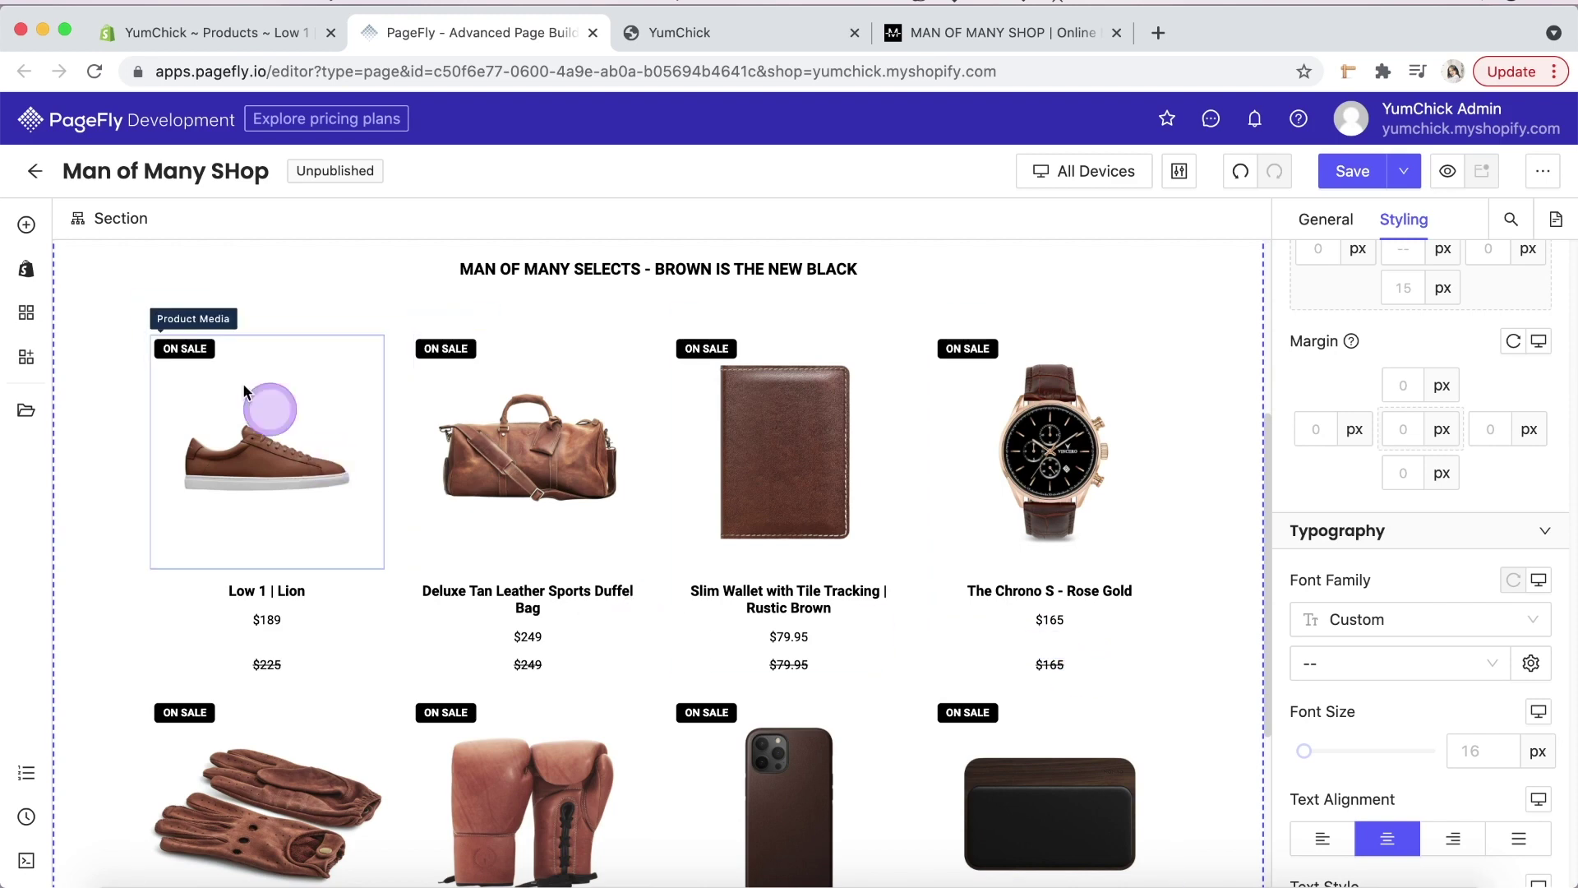
# - Add an empty block and move the sale price into it beside the compare-at price
pyautogui.click(26, 224)
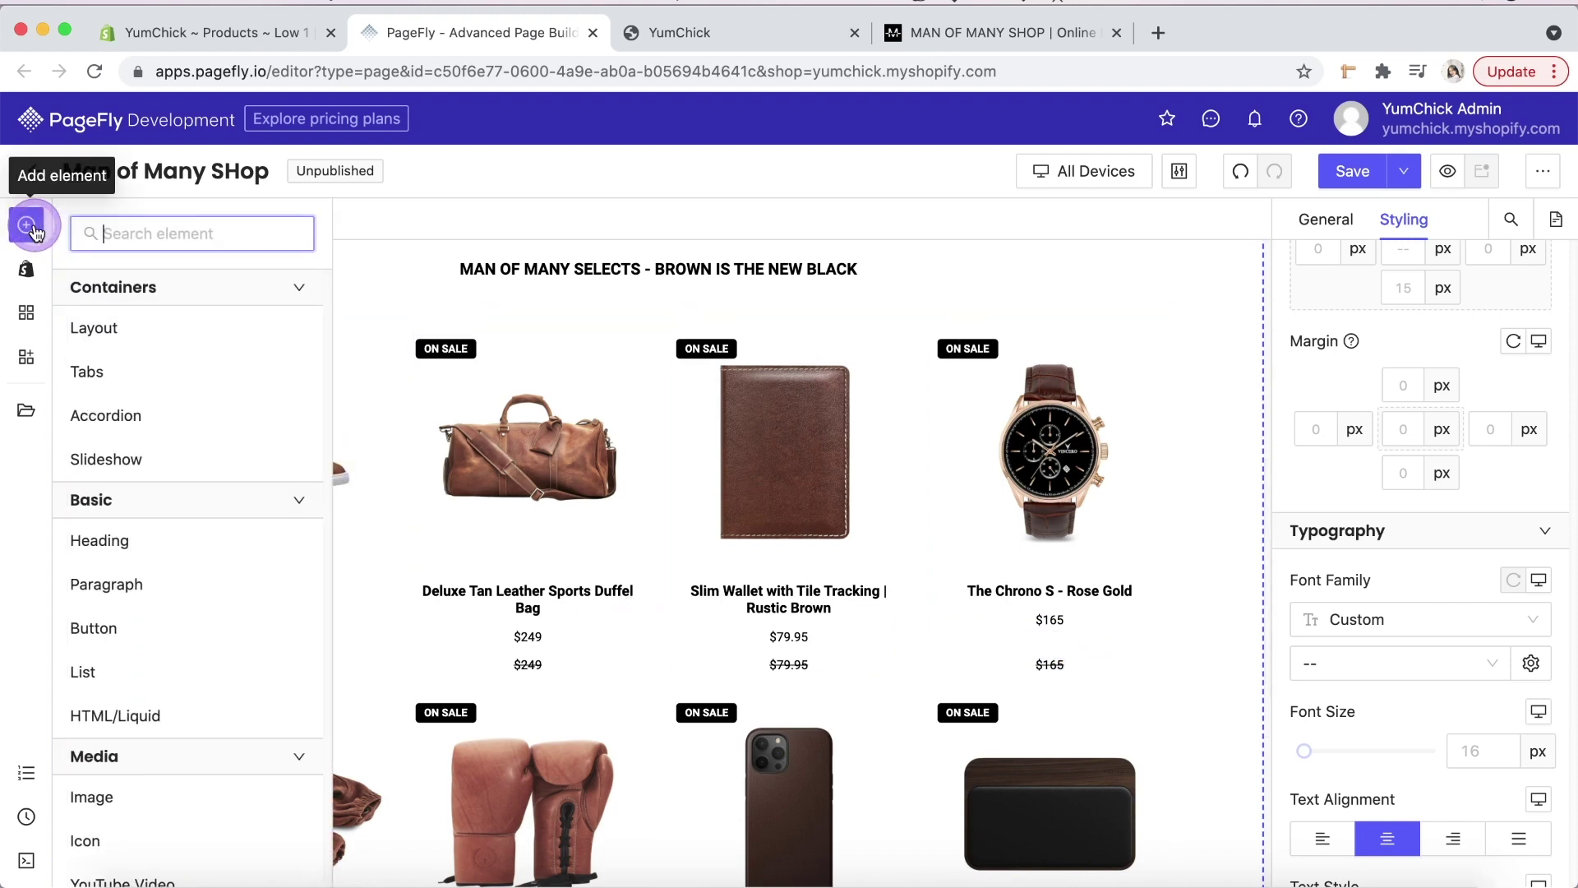
pyautogui.click(210, 350)
pyautogui.scroll(-3, 461, 559)
pyautogui.moveTo(461, 743); pyautogui.dragTo(556, 621)
pyautogui.click(538, 685)
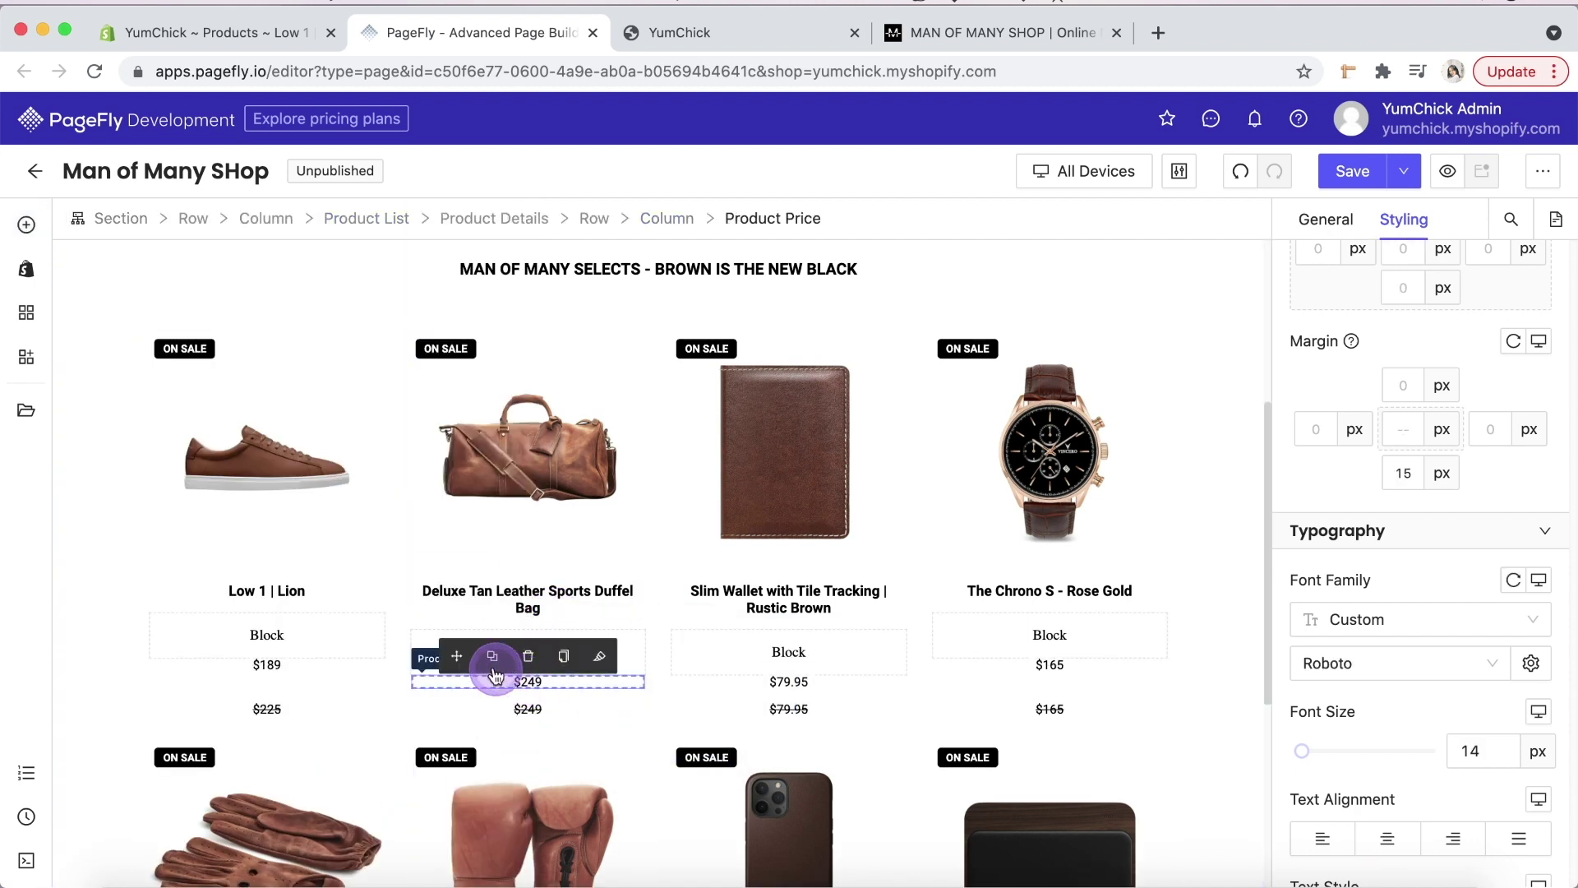
pyautogui.moveTo(457, 654)
pyautogui.mouseDown()
pyautogui.moveTo(453, 639)
pyautogui.moveTo(437, 648)
pyautogui.mouseUp()
pyautogui.click(436, 648)
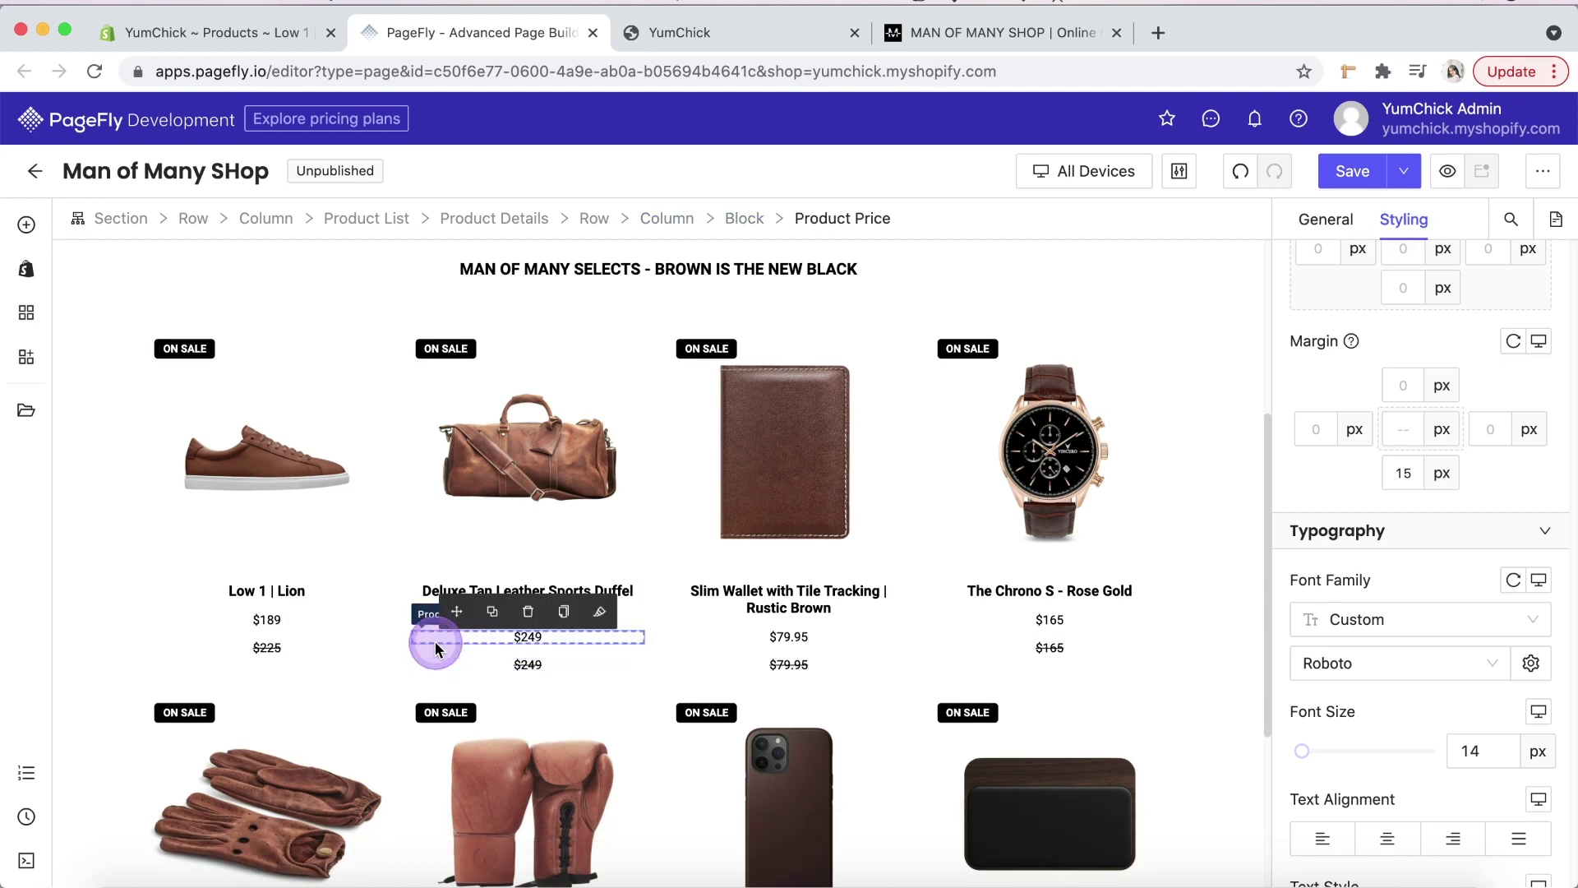
# - Set the price block to Flex display with Justify Content Center
pyautogui.click(745, 218)
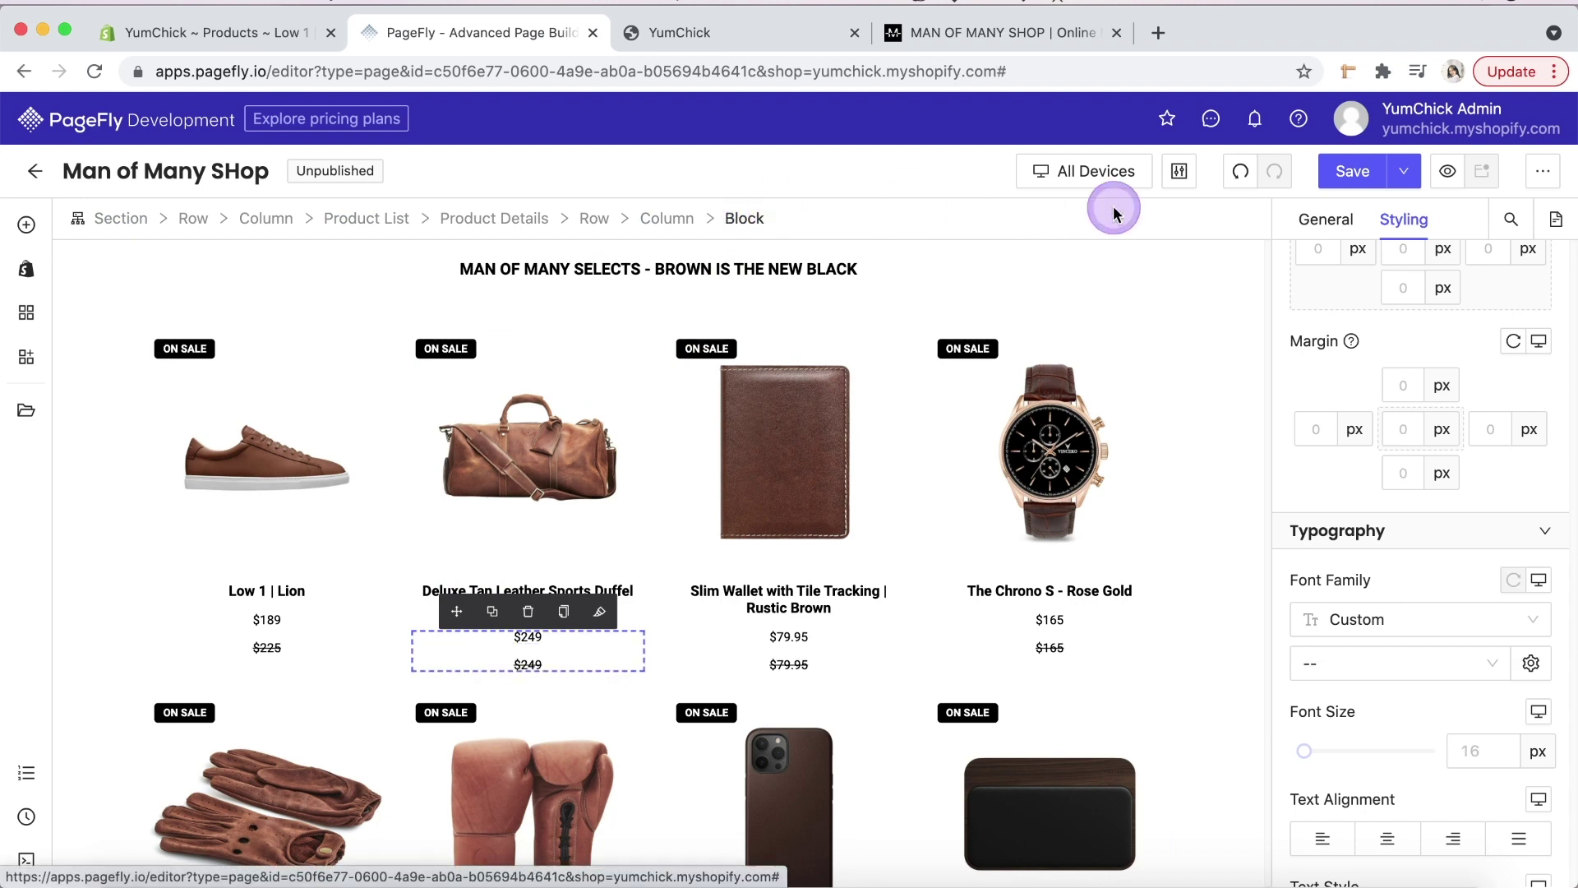
pyautogui.scroll(-10, 1437, 493)
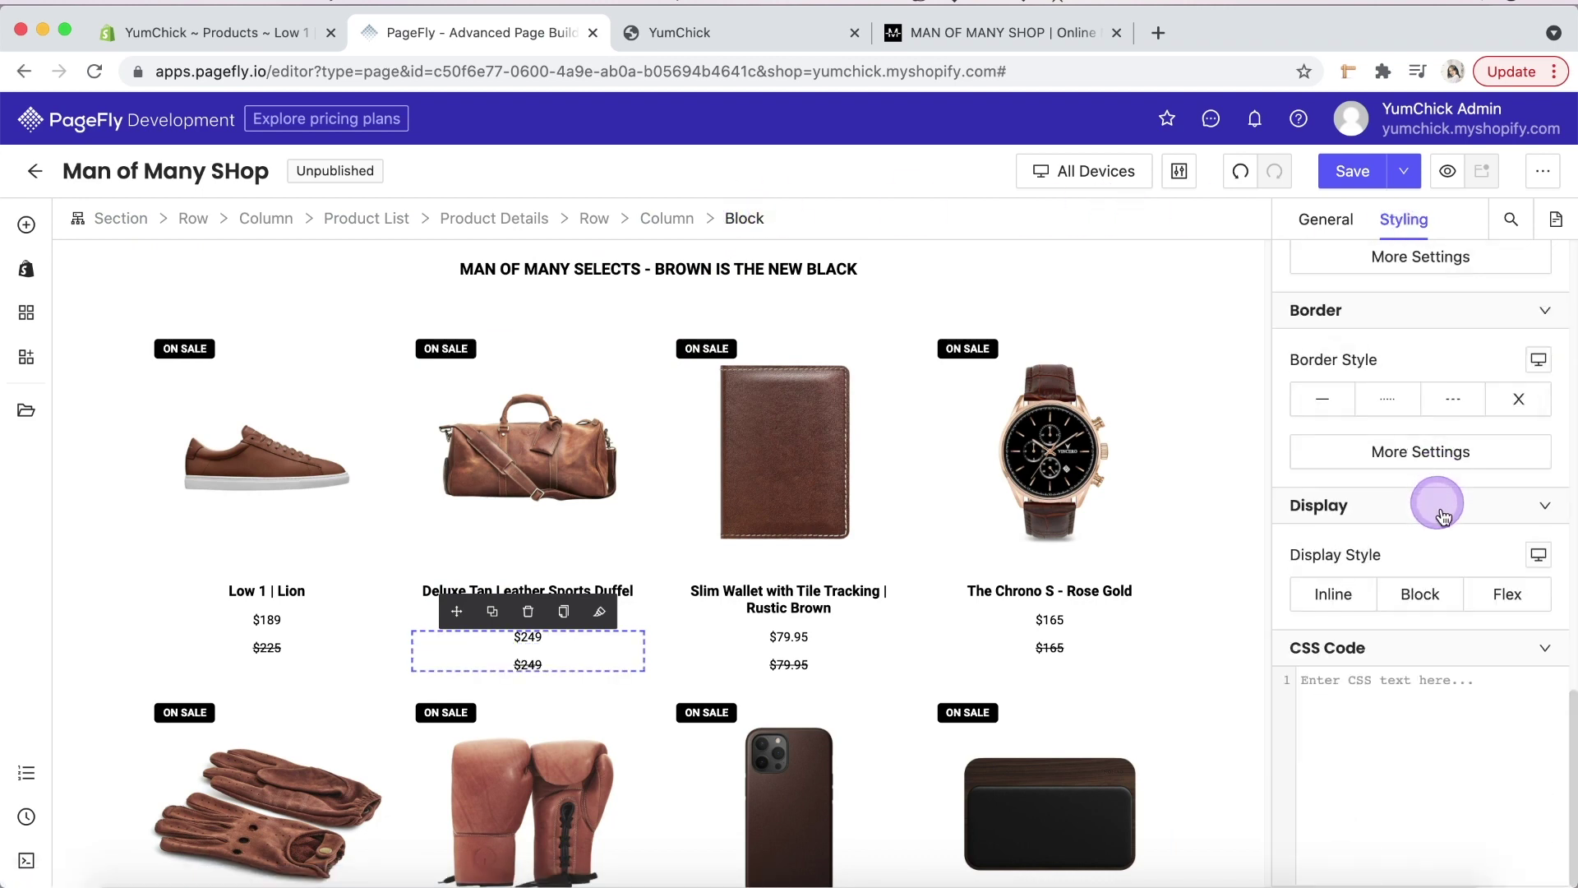
pyautogui.click(1509, 608)
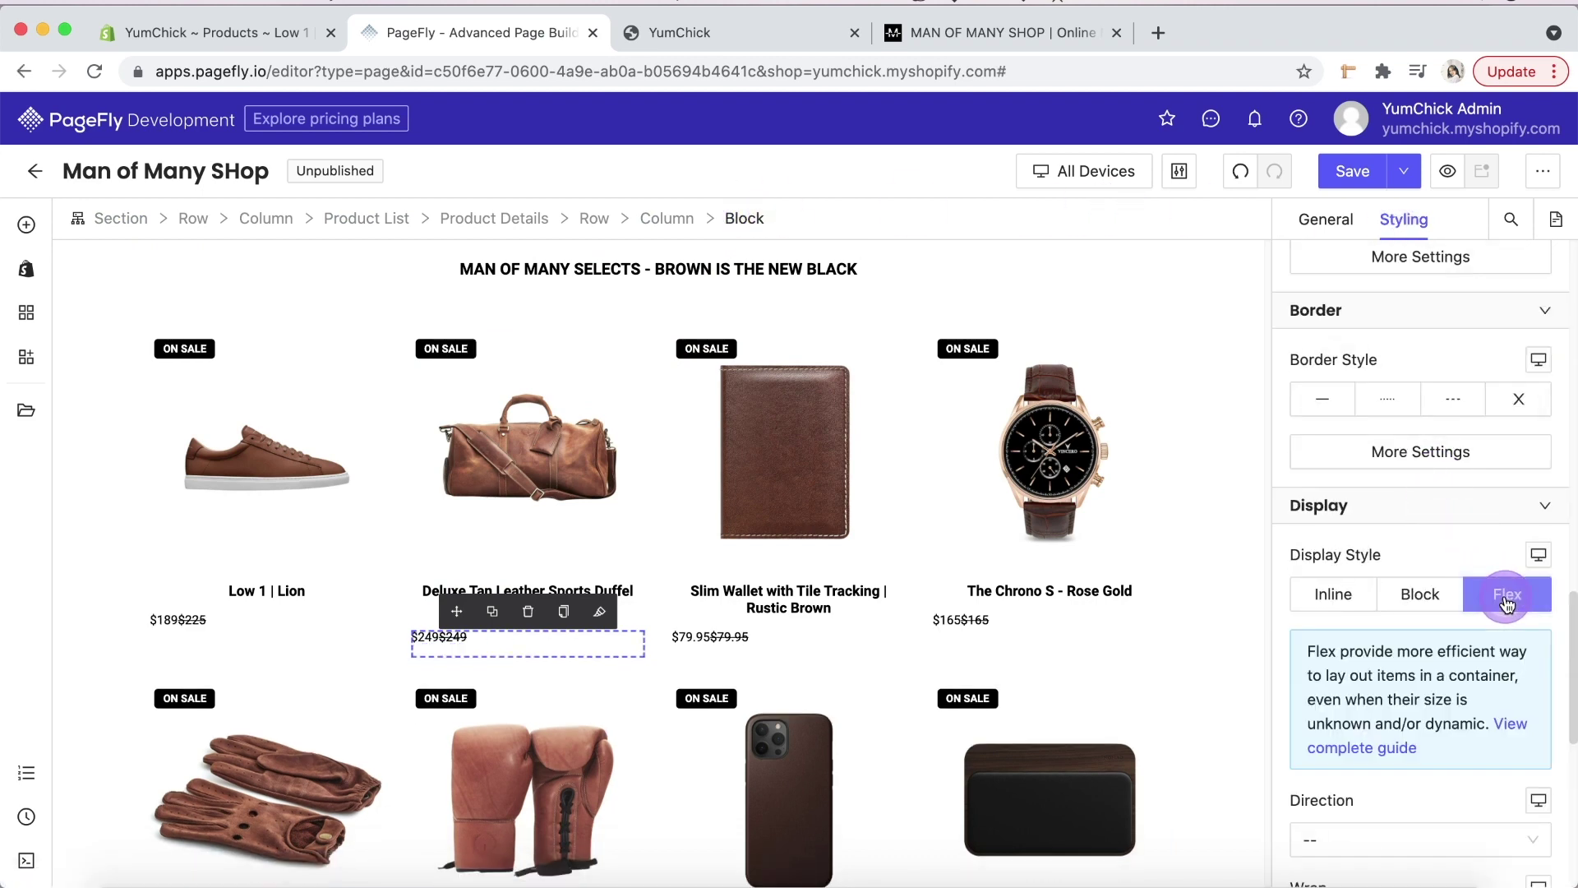
pyautogui.scroll(-7, 1507, 601)
pyautogui.click(1462, 631)
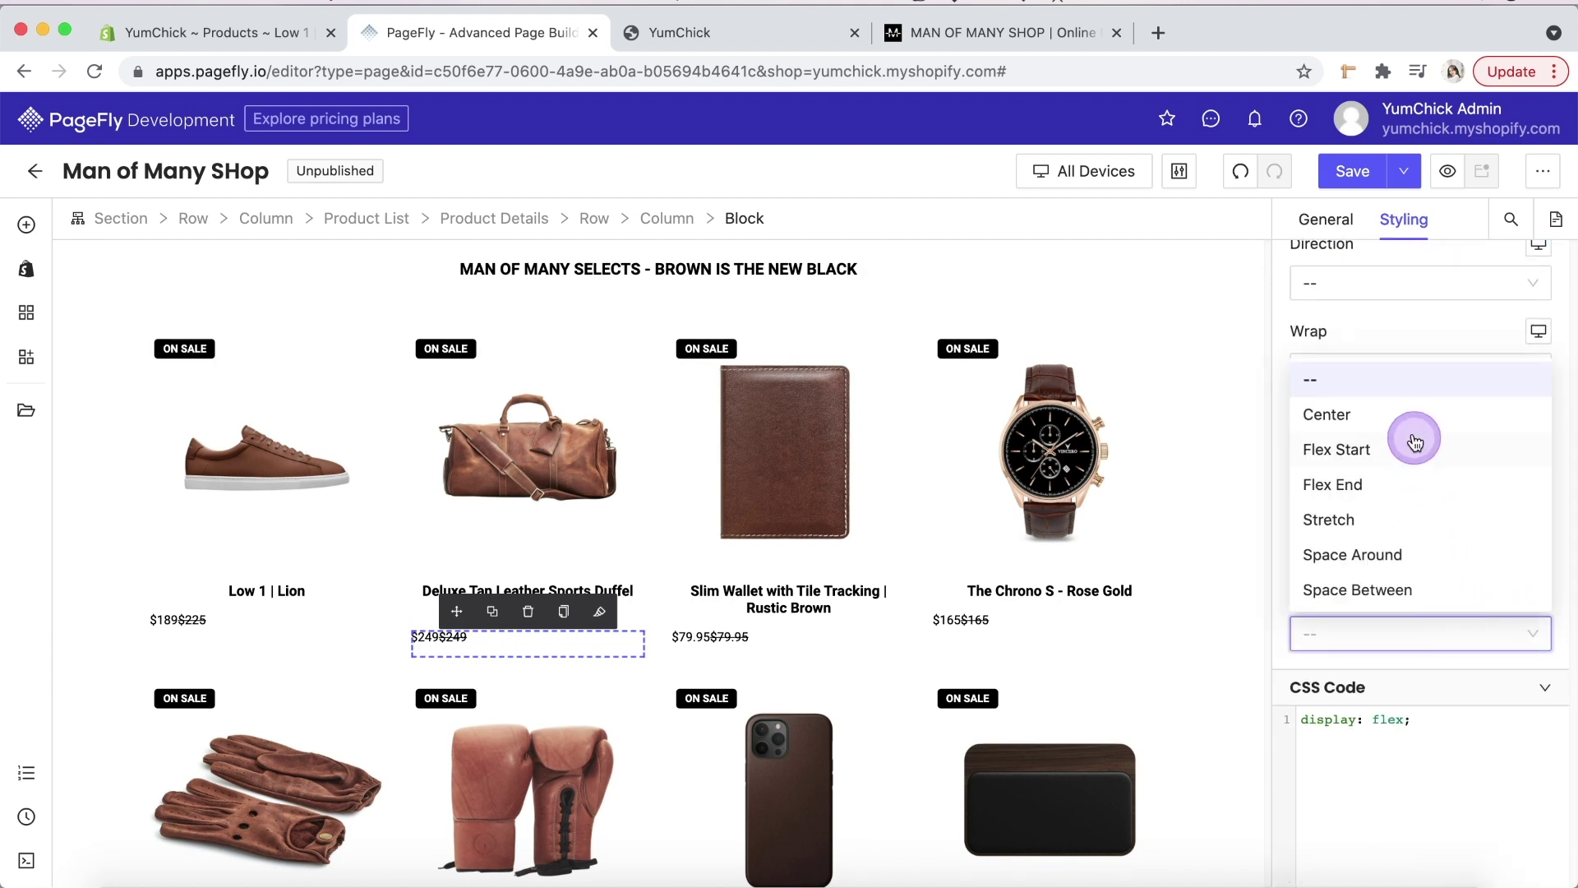
pyautogui.click(1410, 417)
pyautogui.scroll(8, 1414, 423)
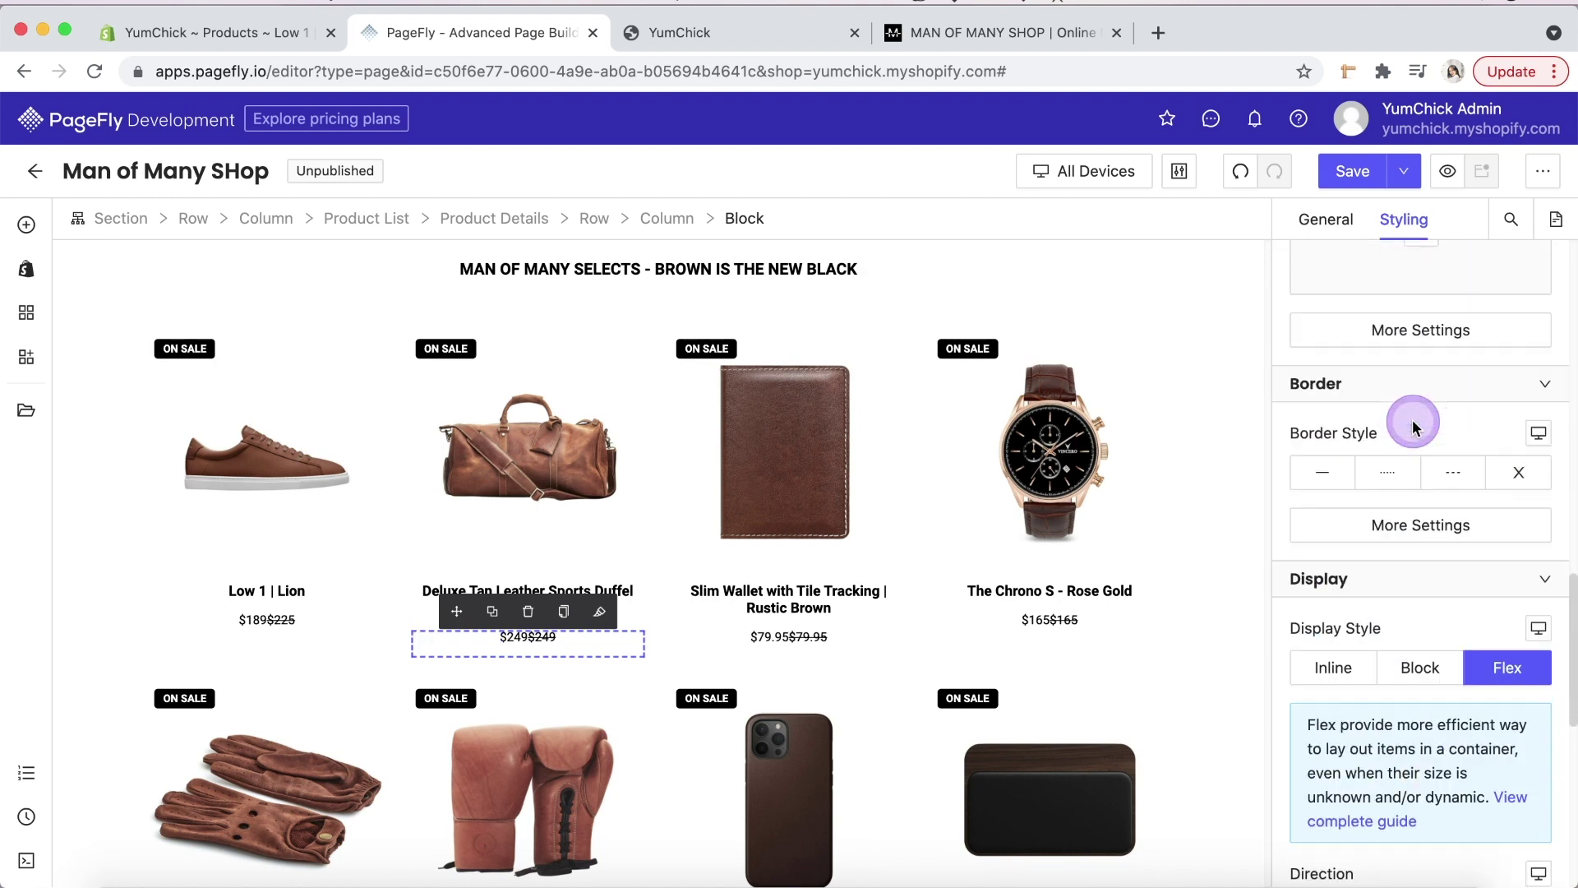
pyautogui.scroll(10, 1413, 424)
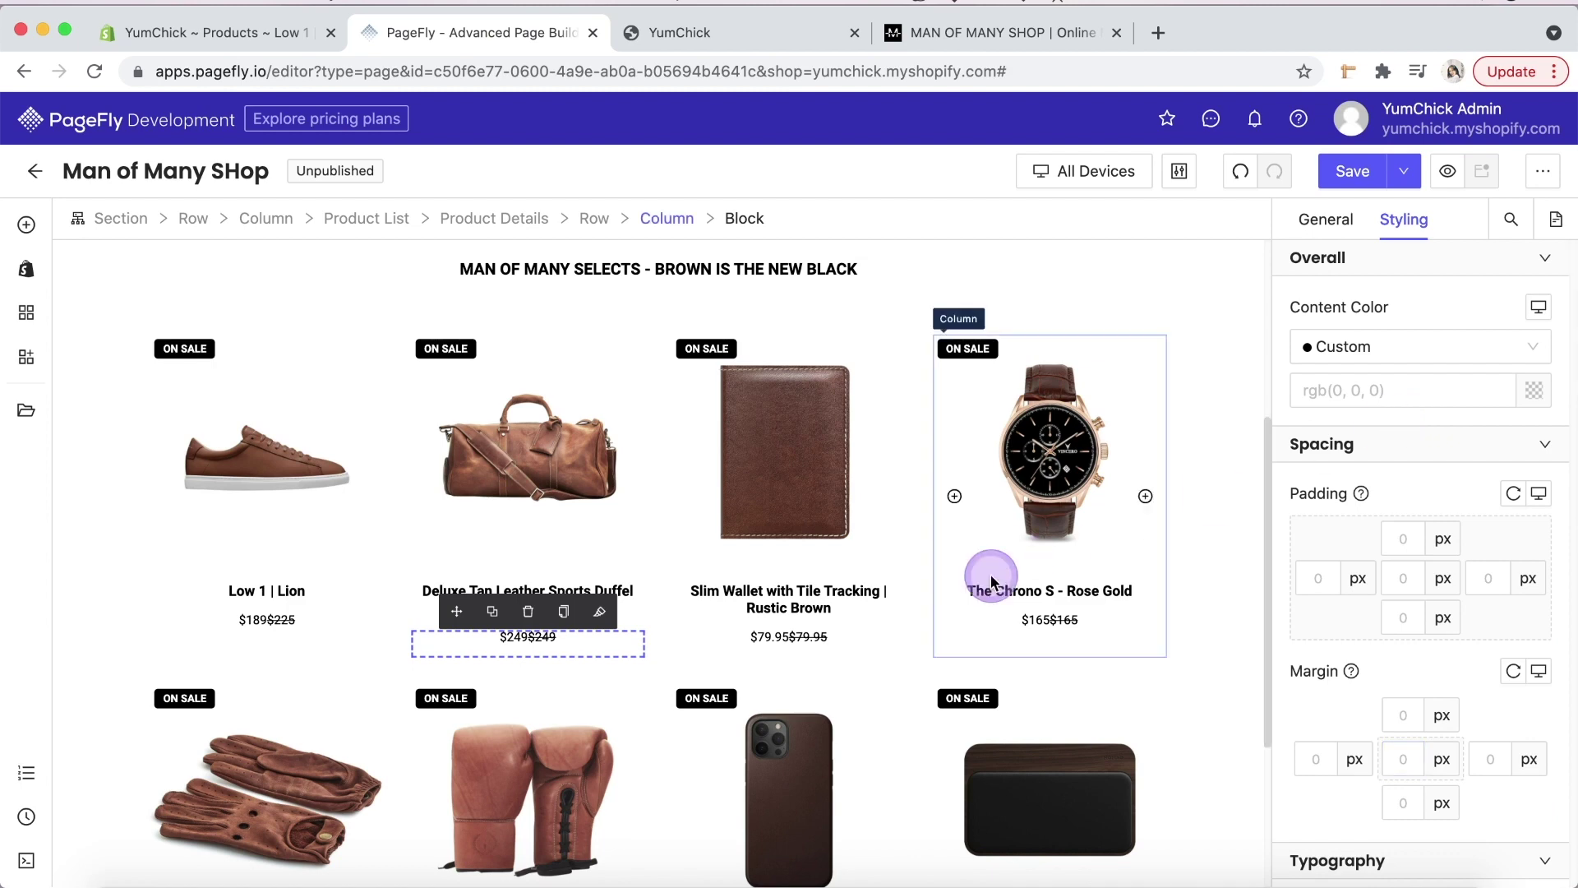
# - Give the sale price a 10 px right margin and no bottom margin
pyautogui.click(766, 636)
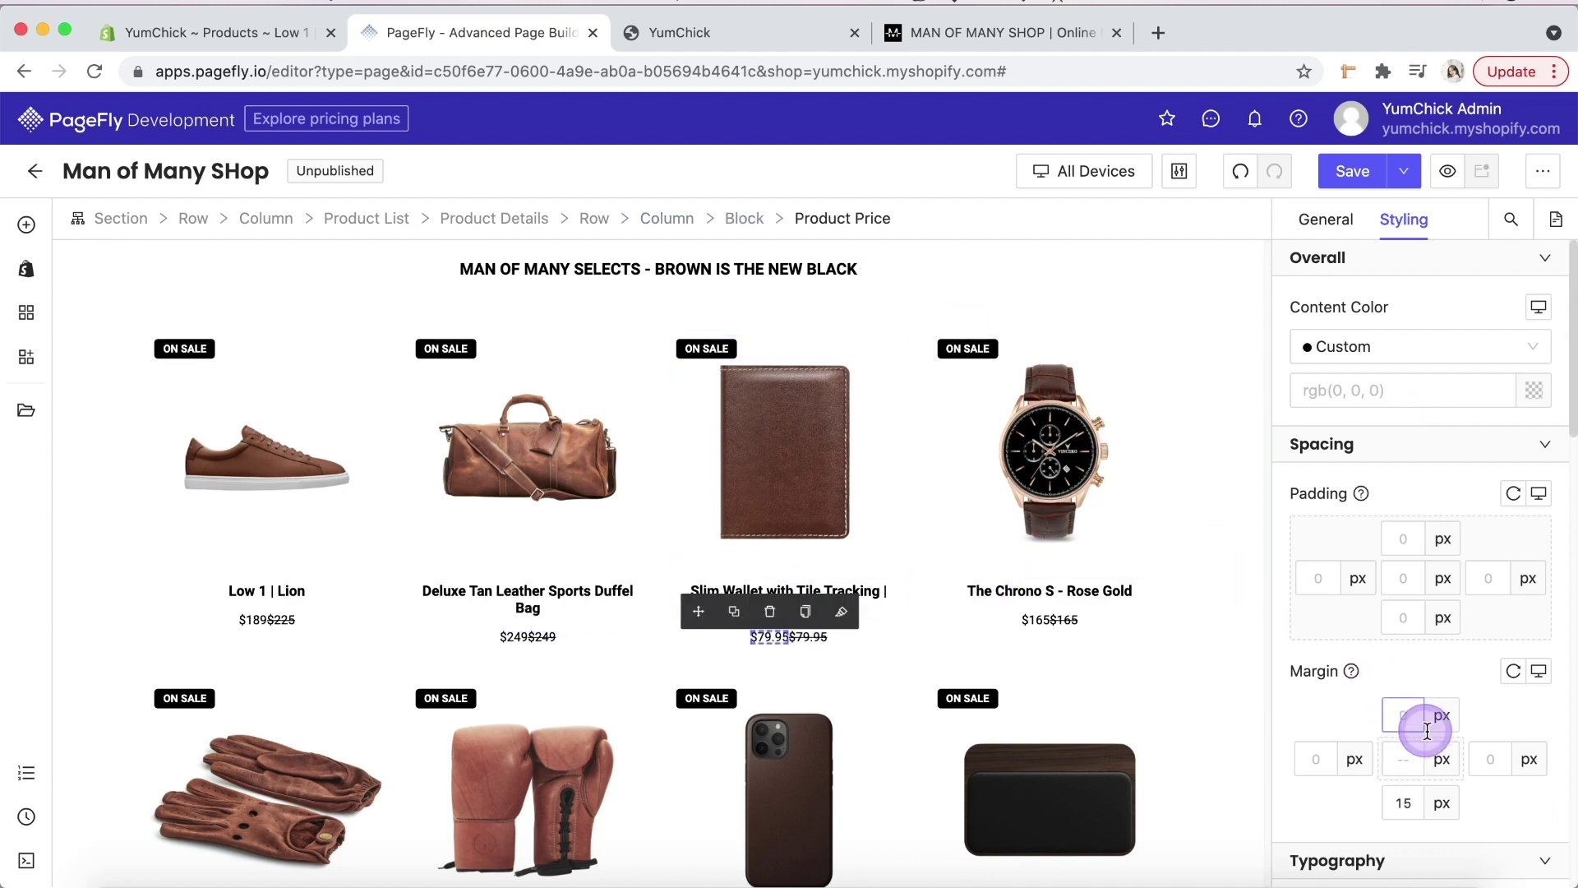
pyautogui.click(1479, 761)
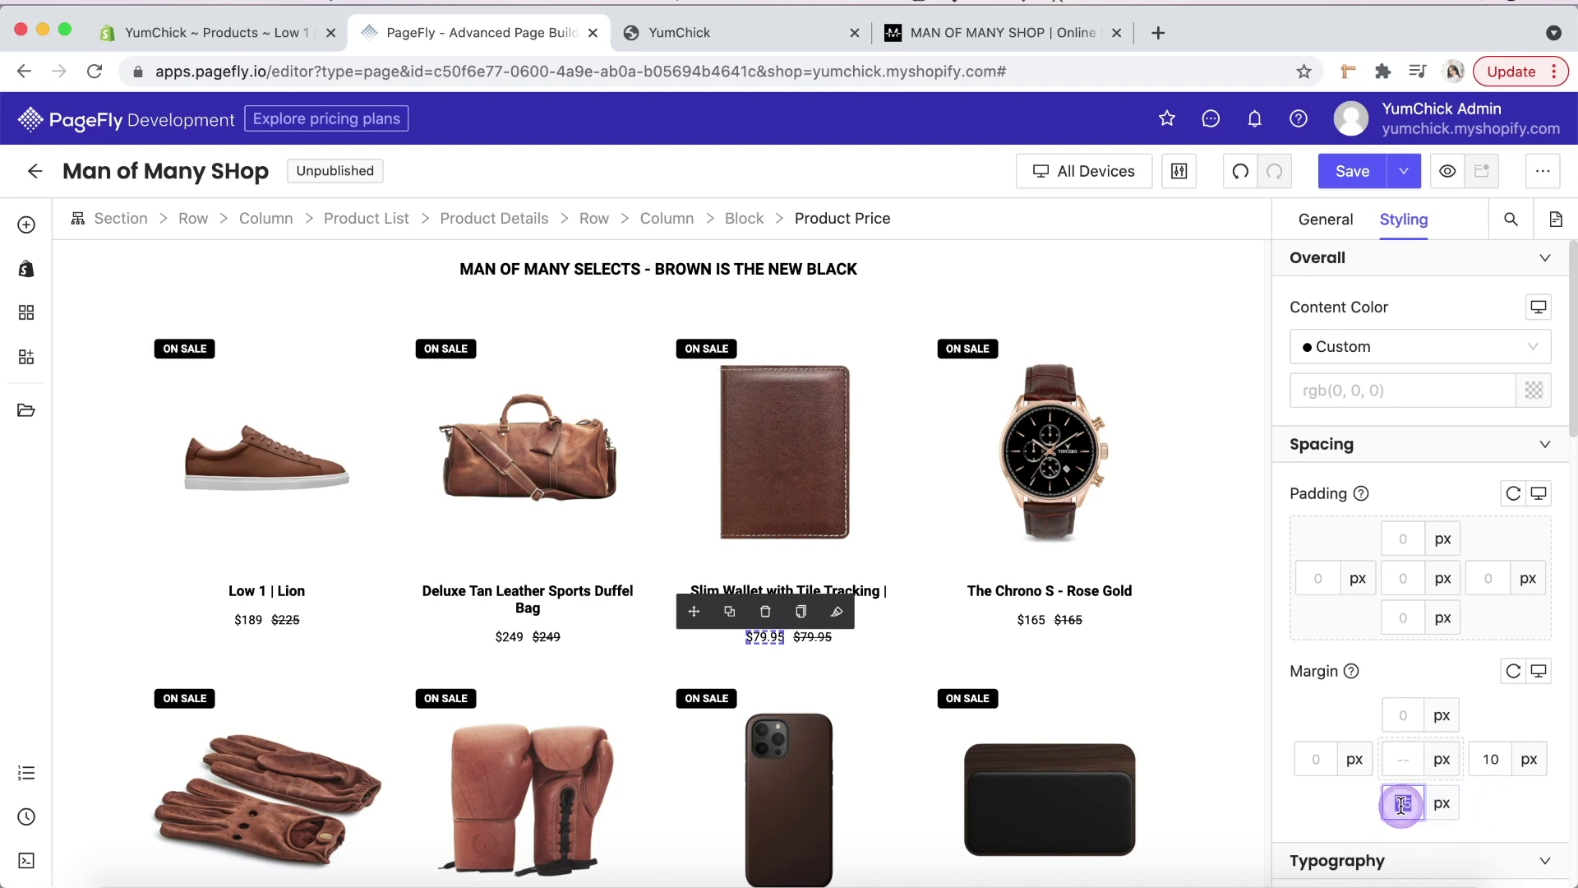
pyautogui.press('BackSpace')
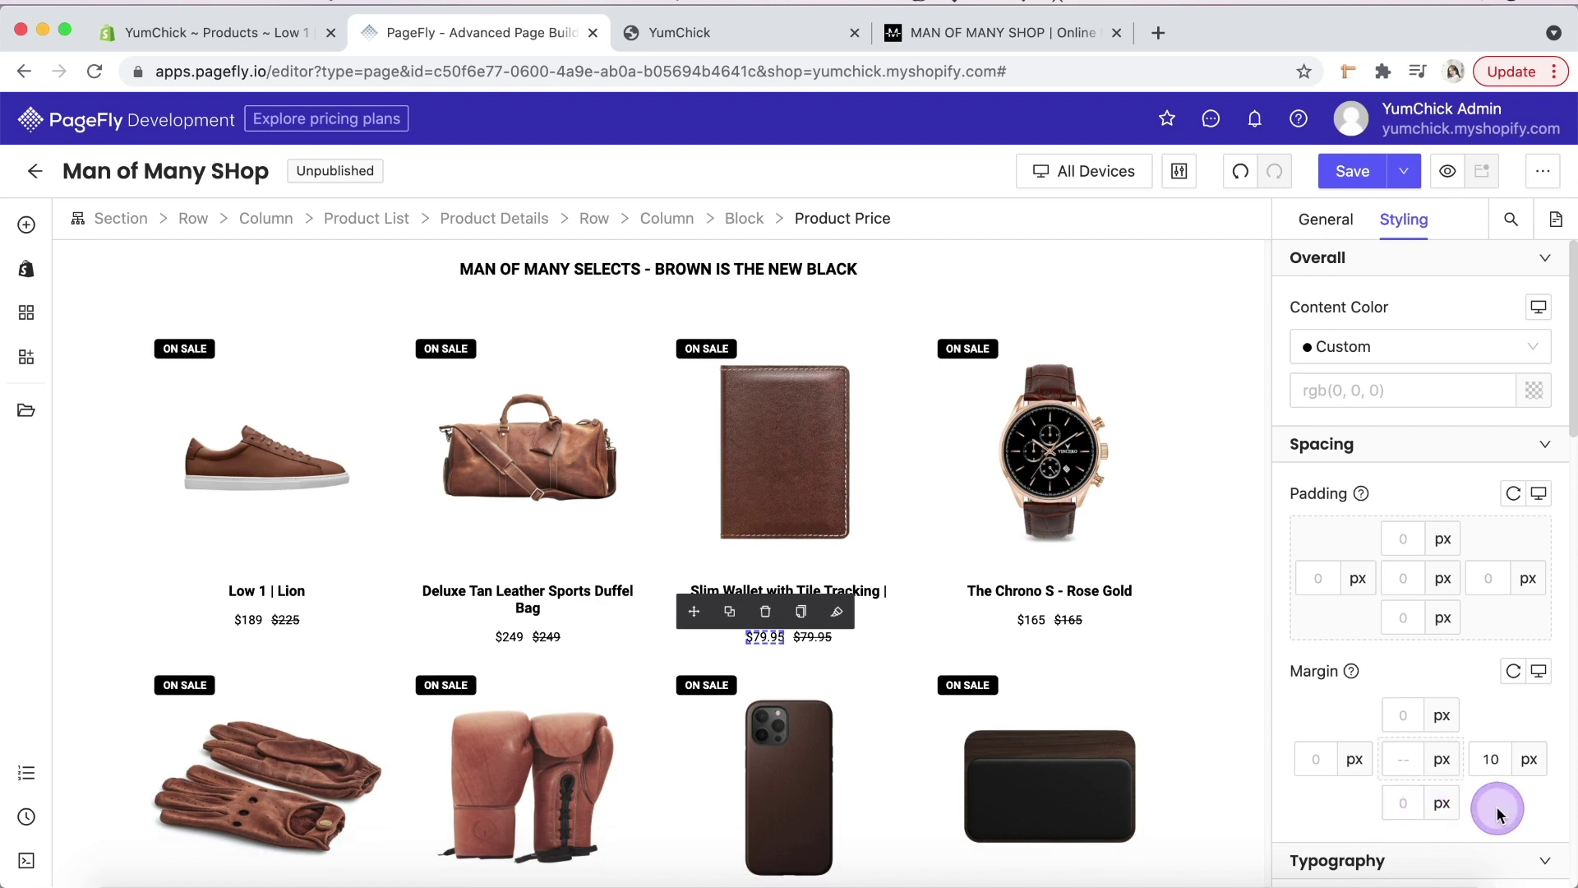
pyautogui.click(1128, 669)
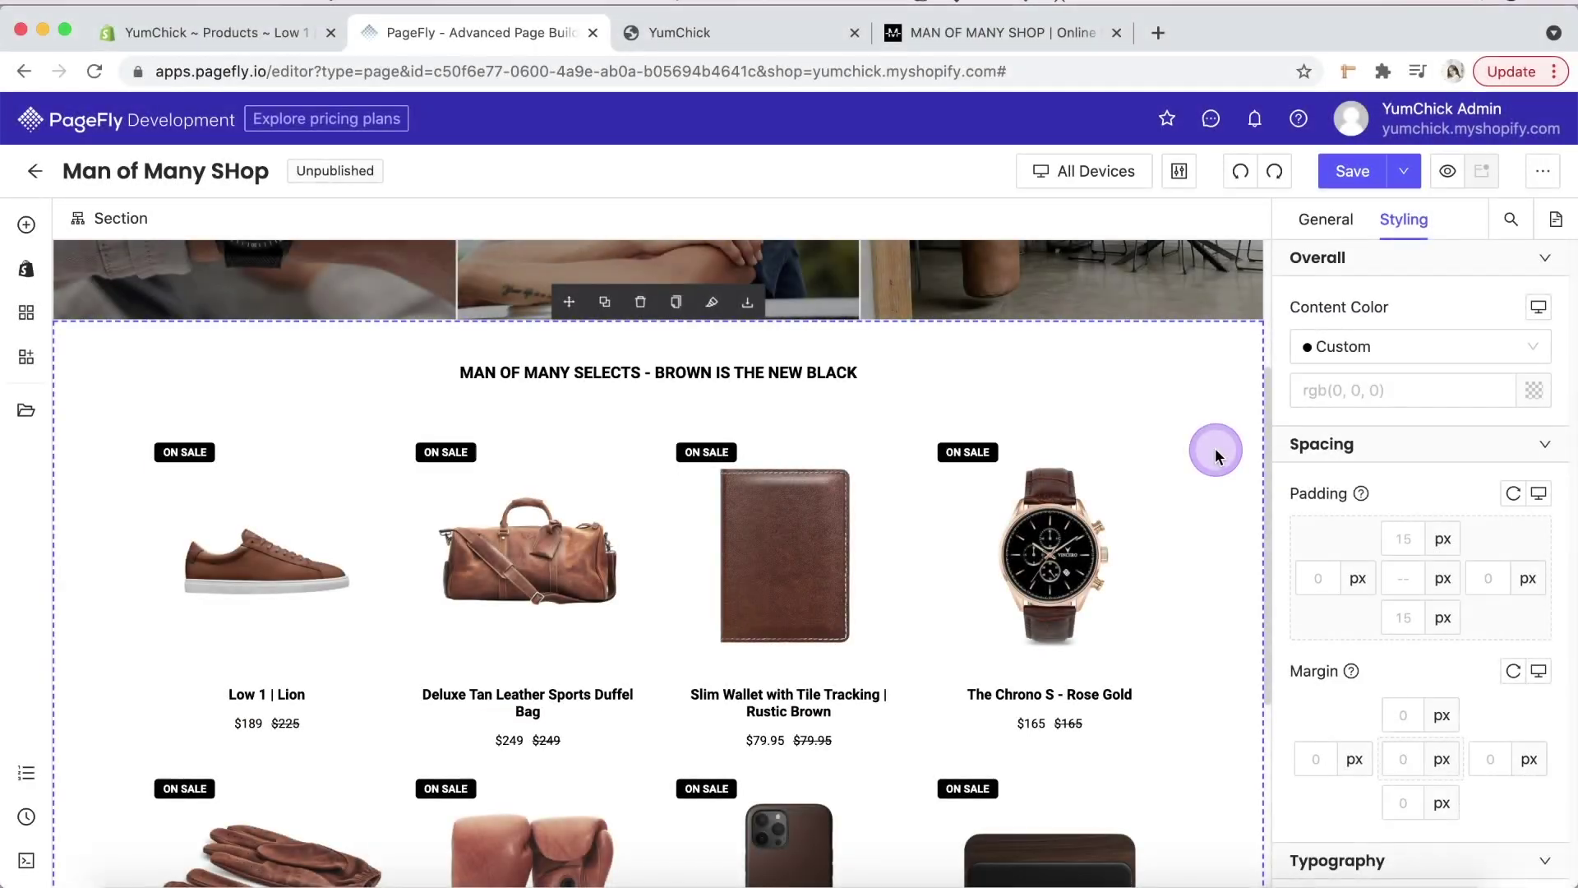
pyautogui.click(1396, 528)
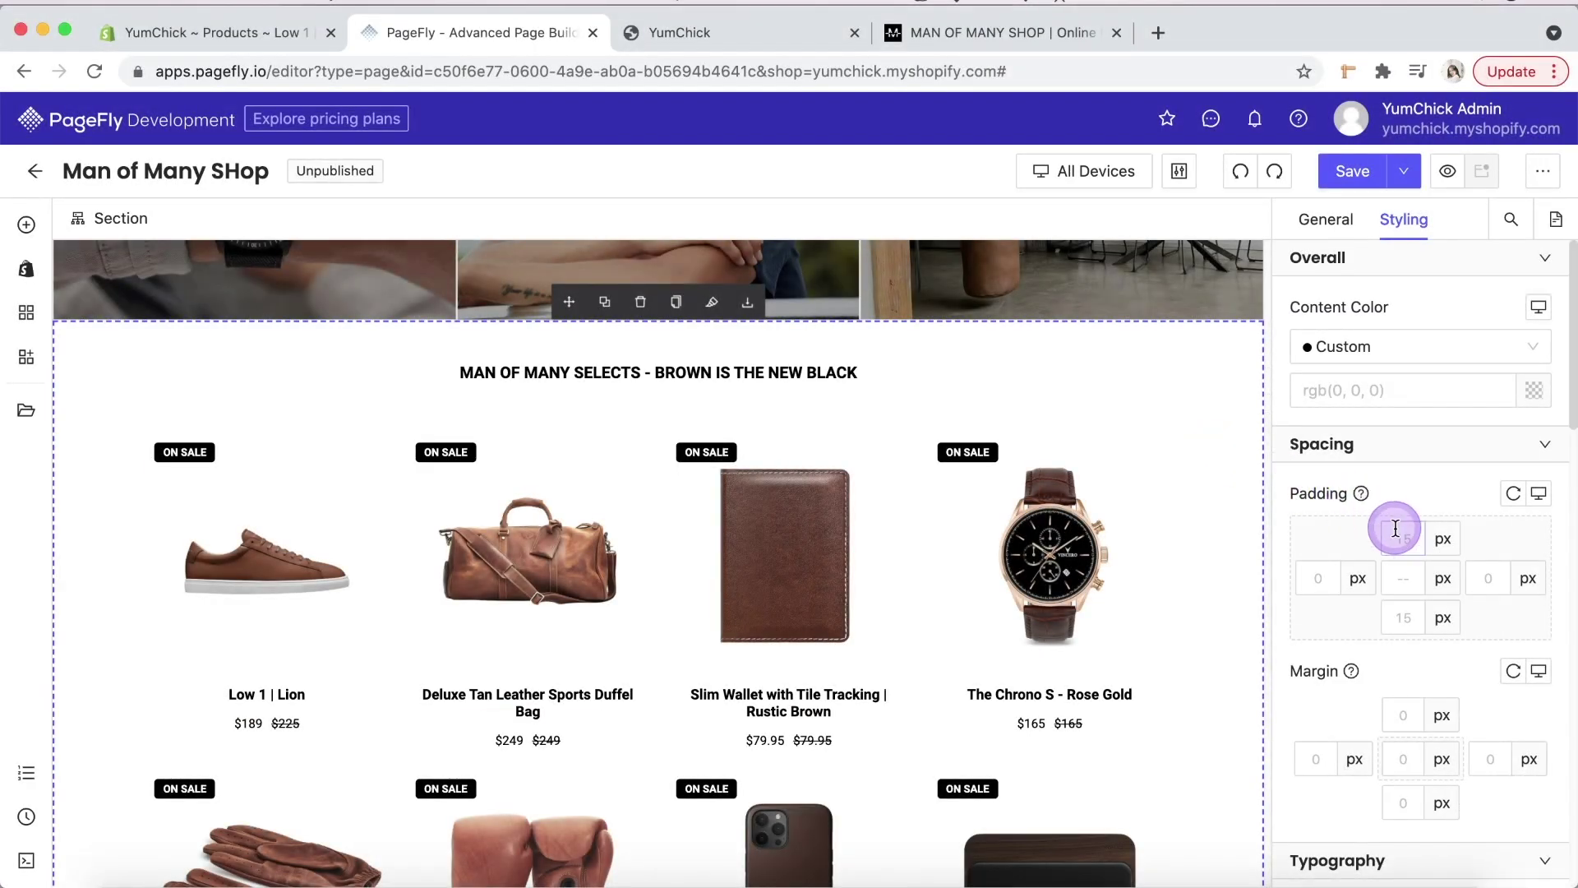
# - Set the section's top and bottom padding to 80 px and its background to light grey #edeff1
pyautogui.write('80')
pyautogui.click(1403, 608)
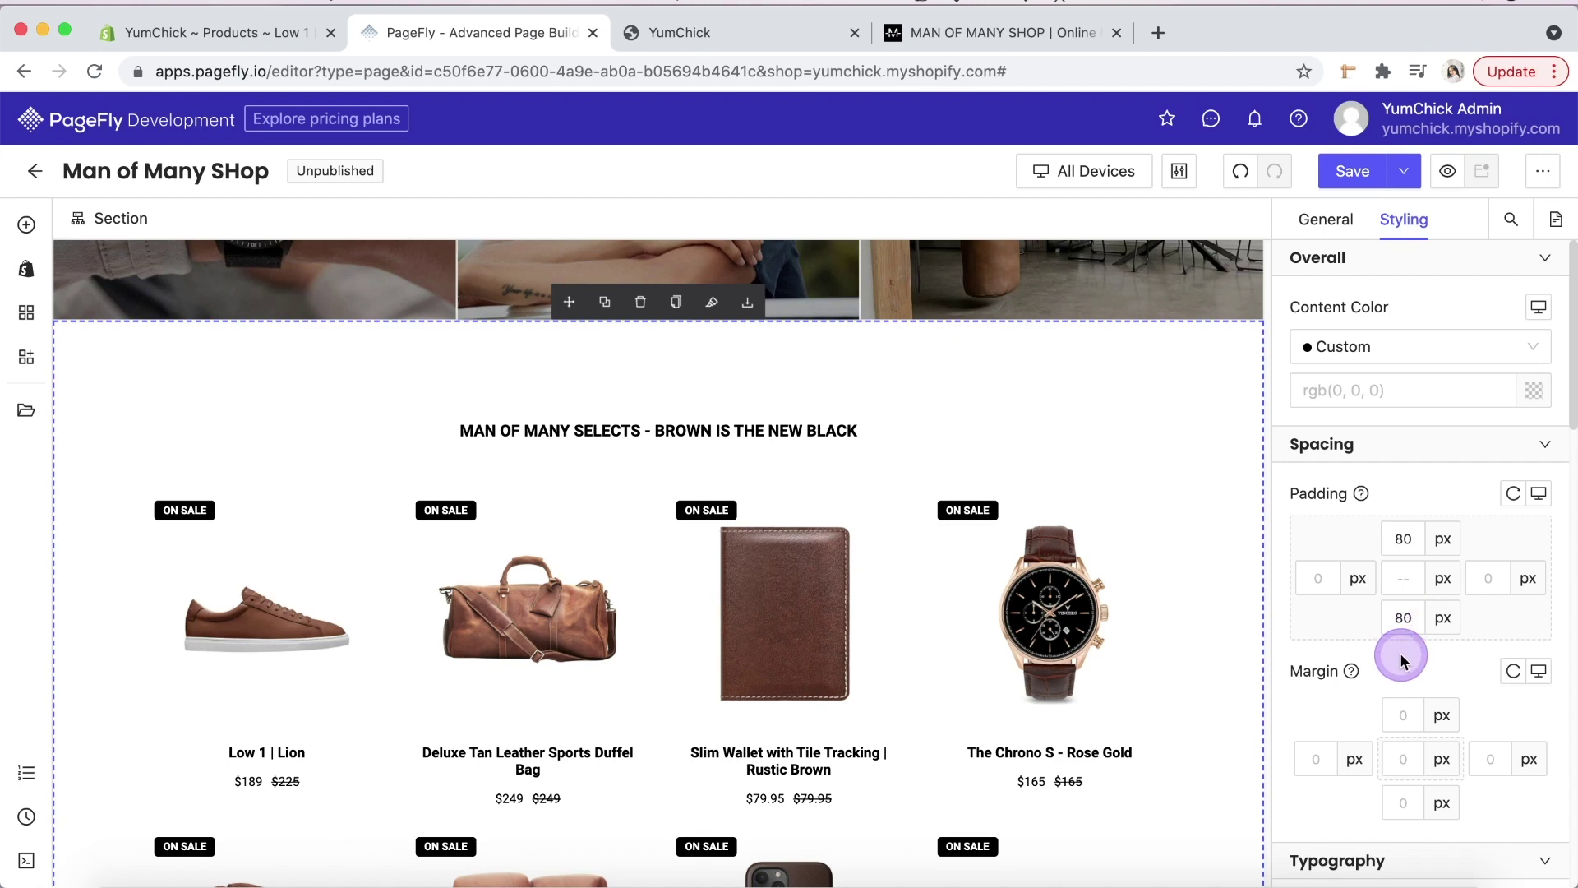
pyautogui.scroll(-8, 1399, 652)
pyautogui.scroll(-2, 1402, 663)
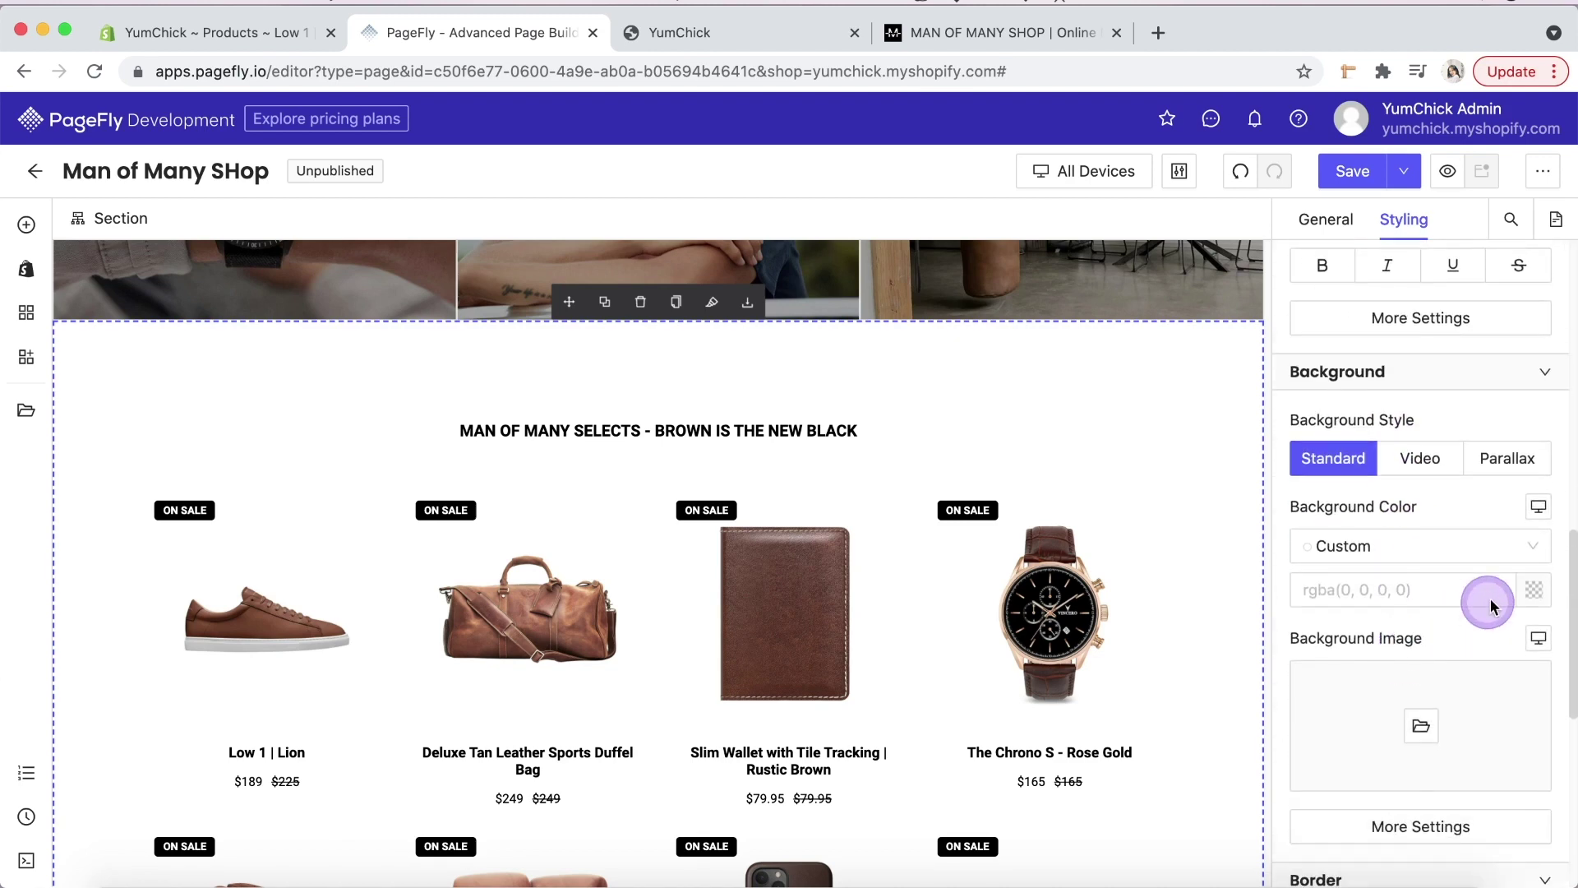
pyautogui.click(1531, 592)
pyautogui.write('#edeff1')
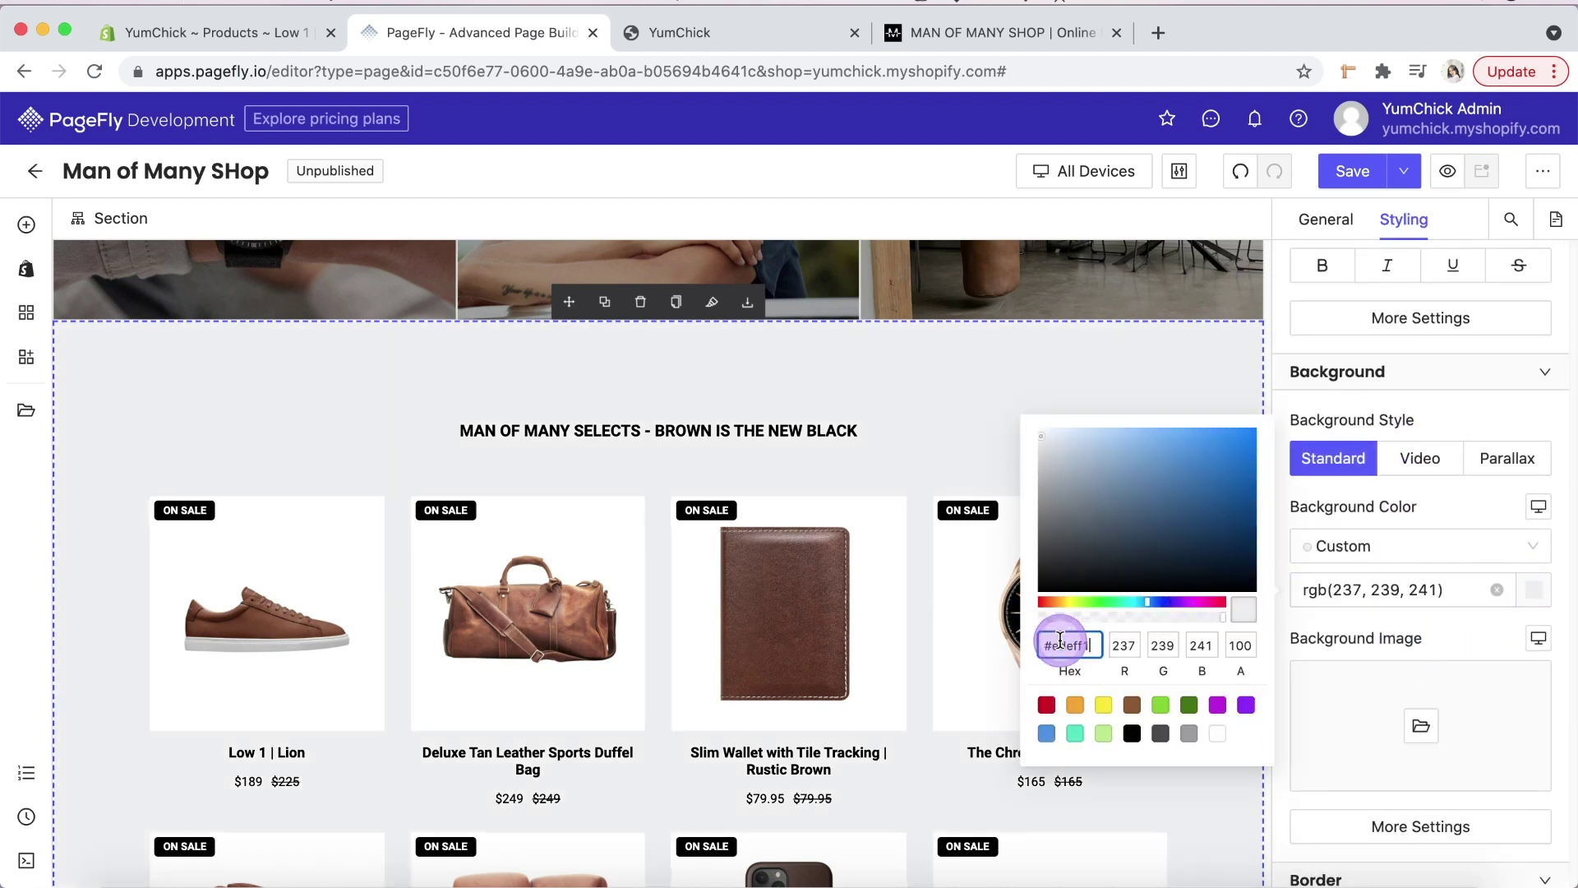
pyautogui.click(1441, 632)
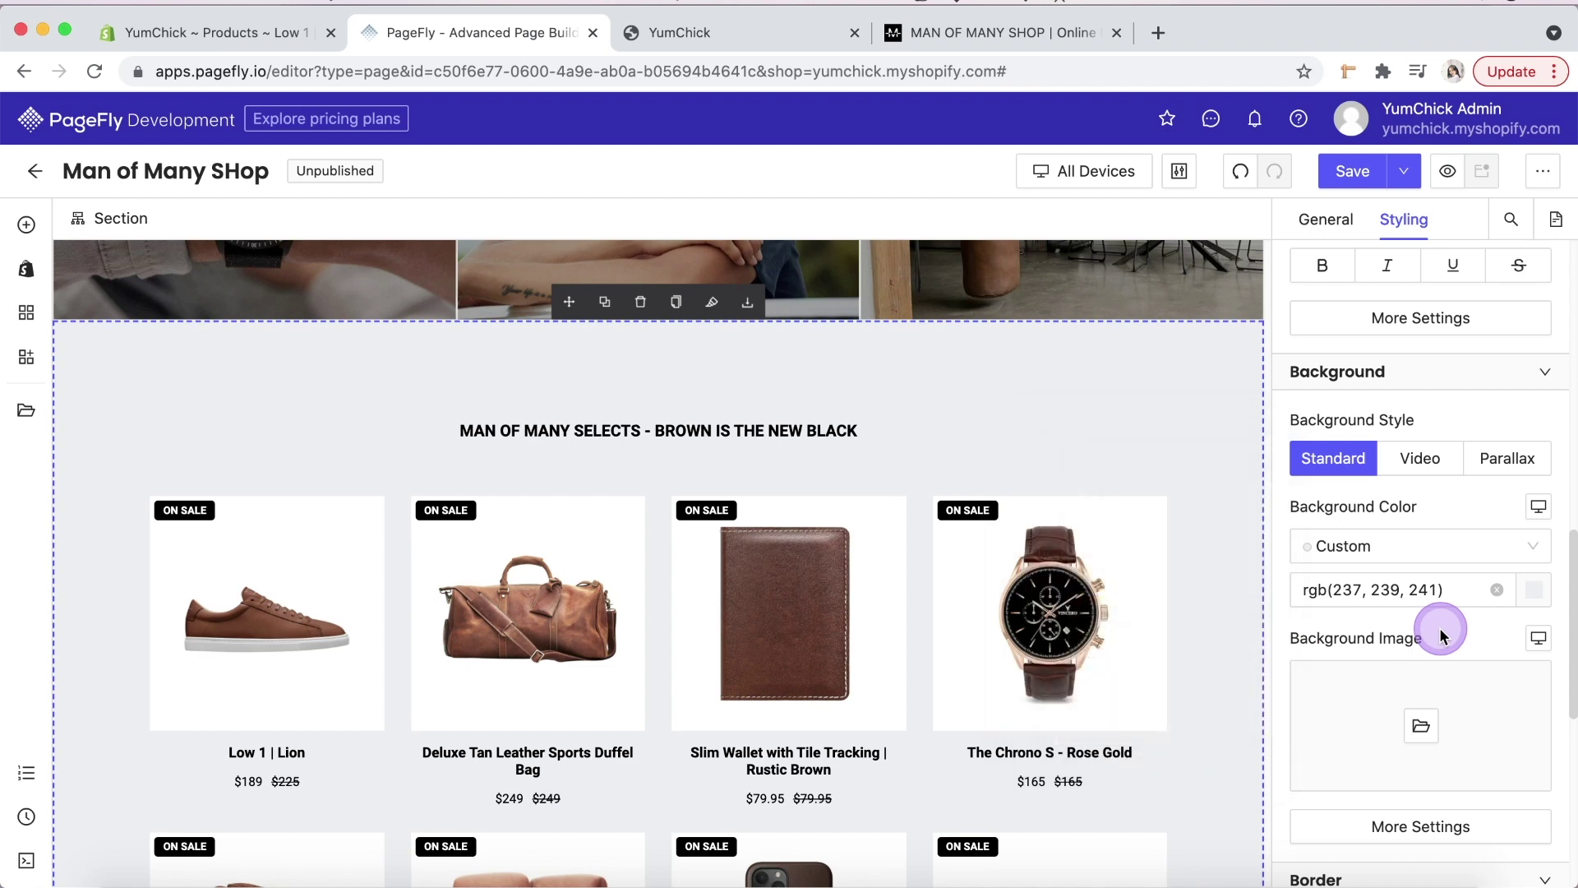
# - Give the row holding the heading and product grid a 55 px bottom margin
pyautogui.click(806, 422)
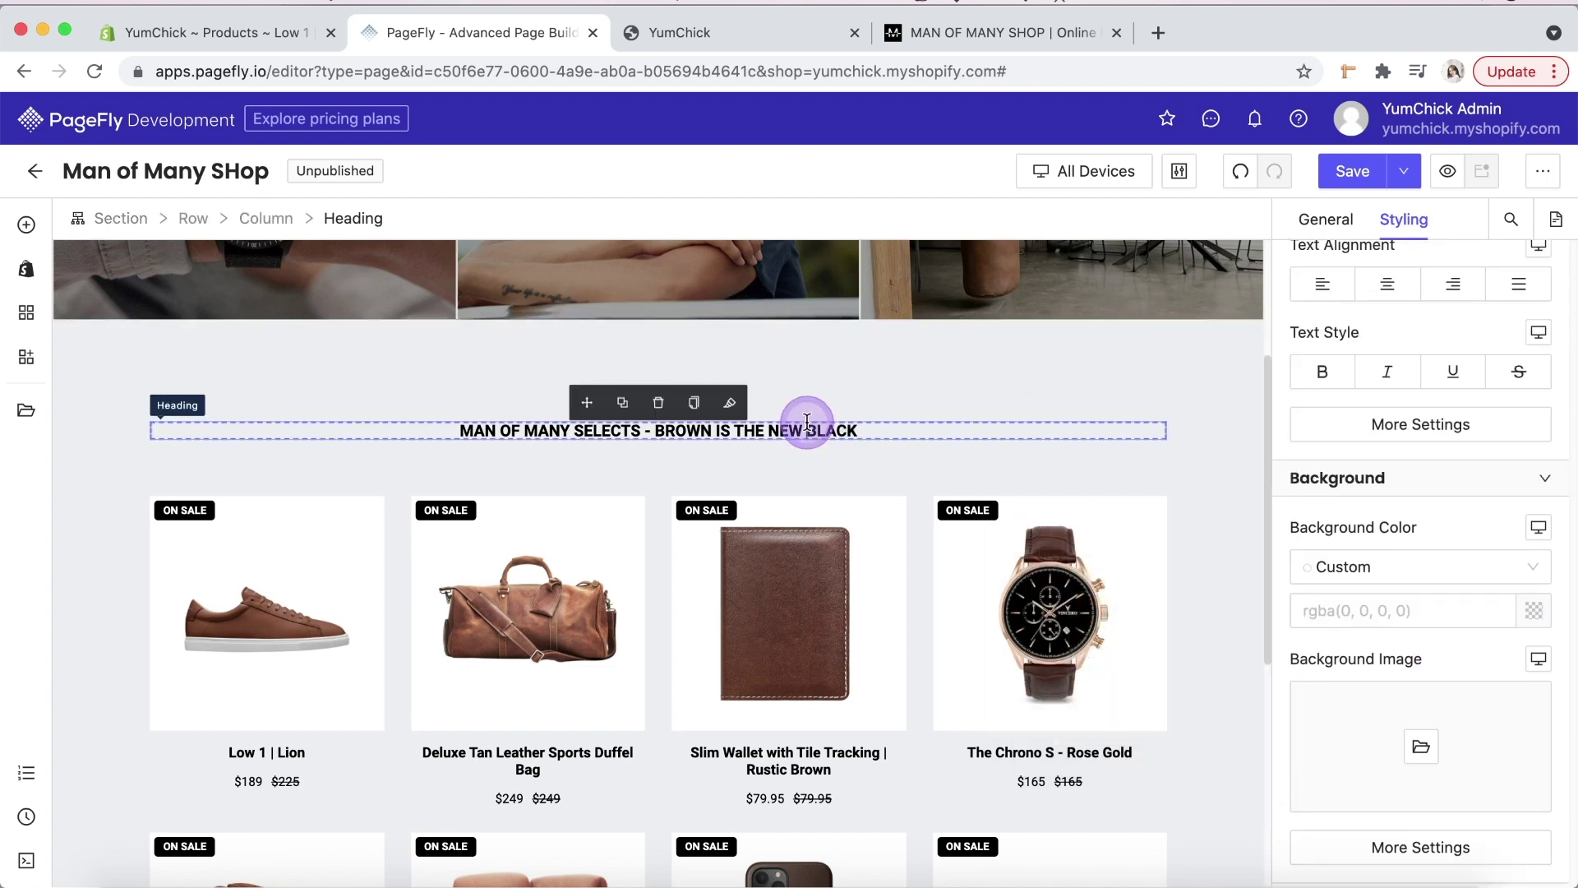
pyautogui.click(193, 218)
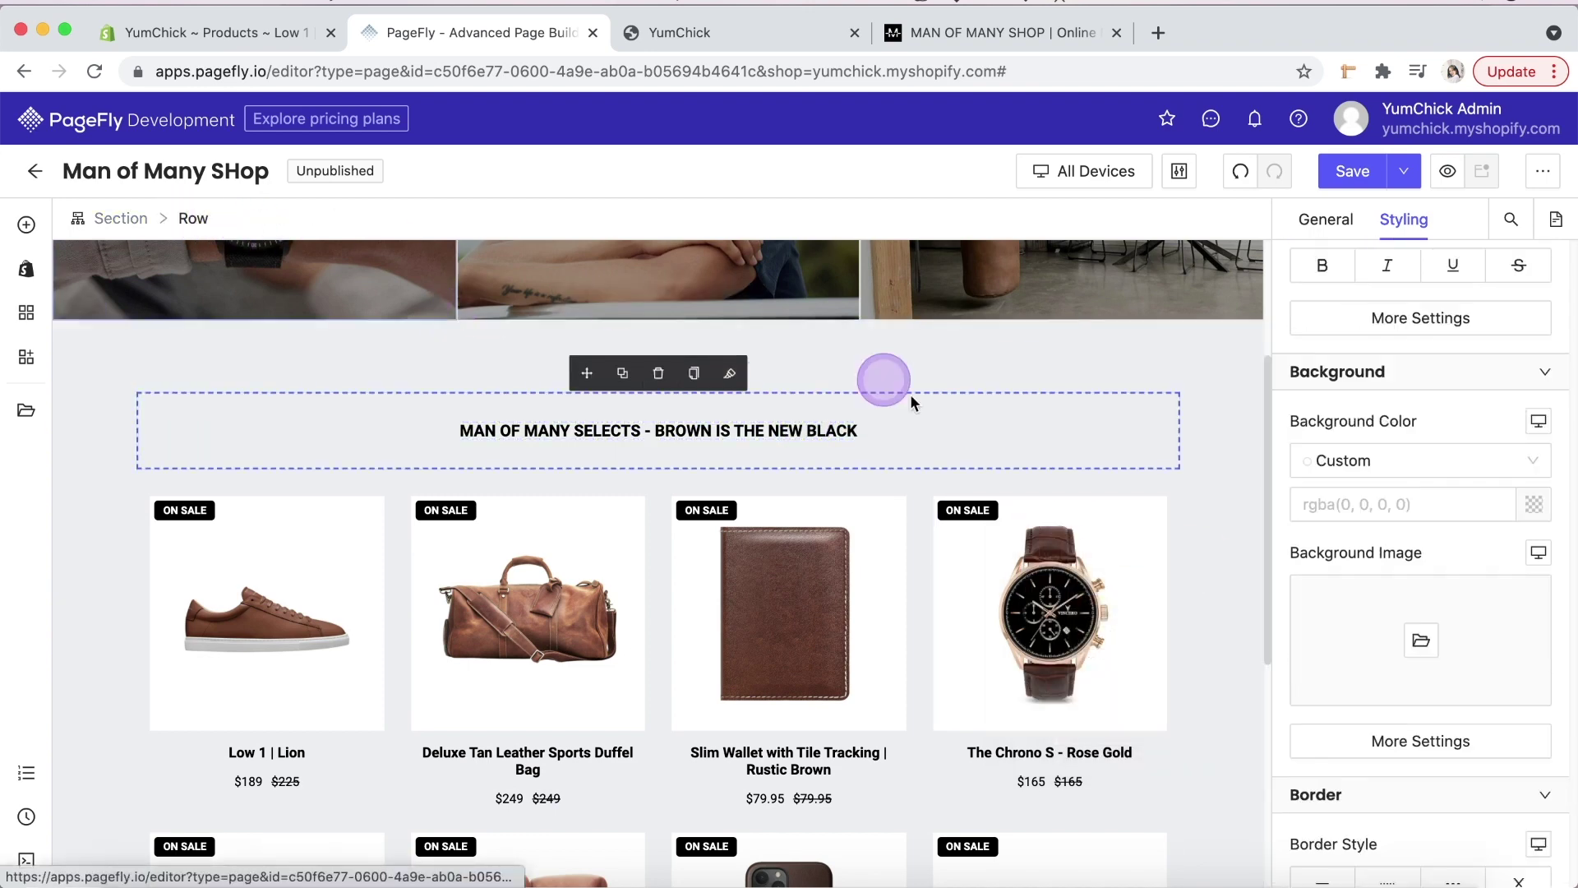
pyautogui.scroll(10, 1433, 342)
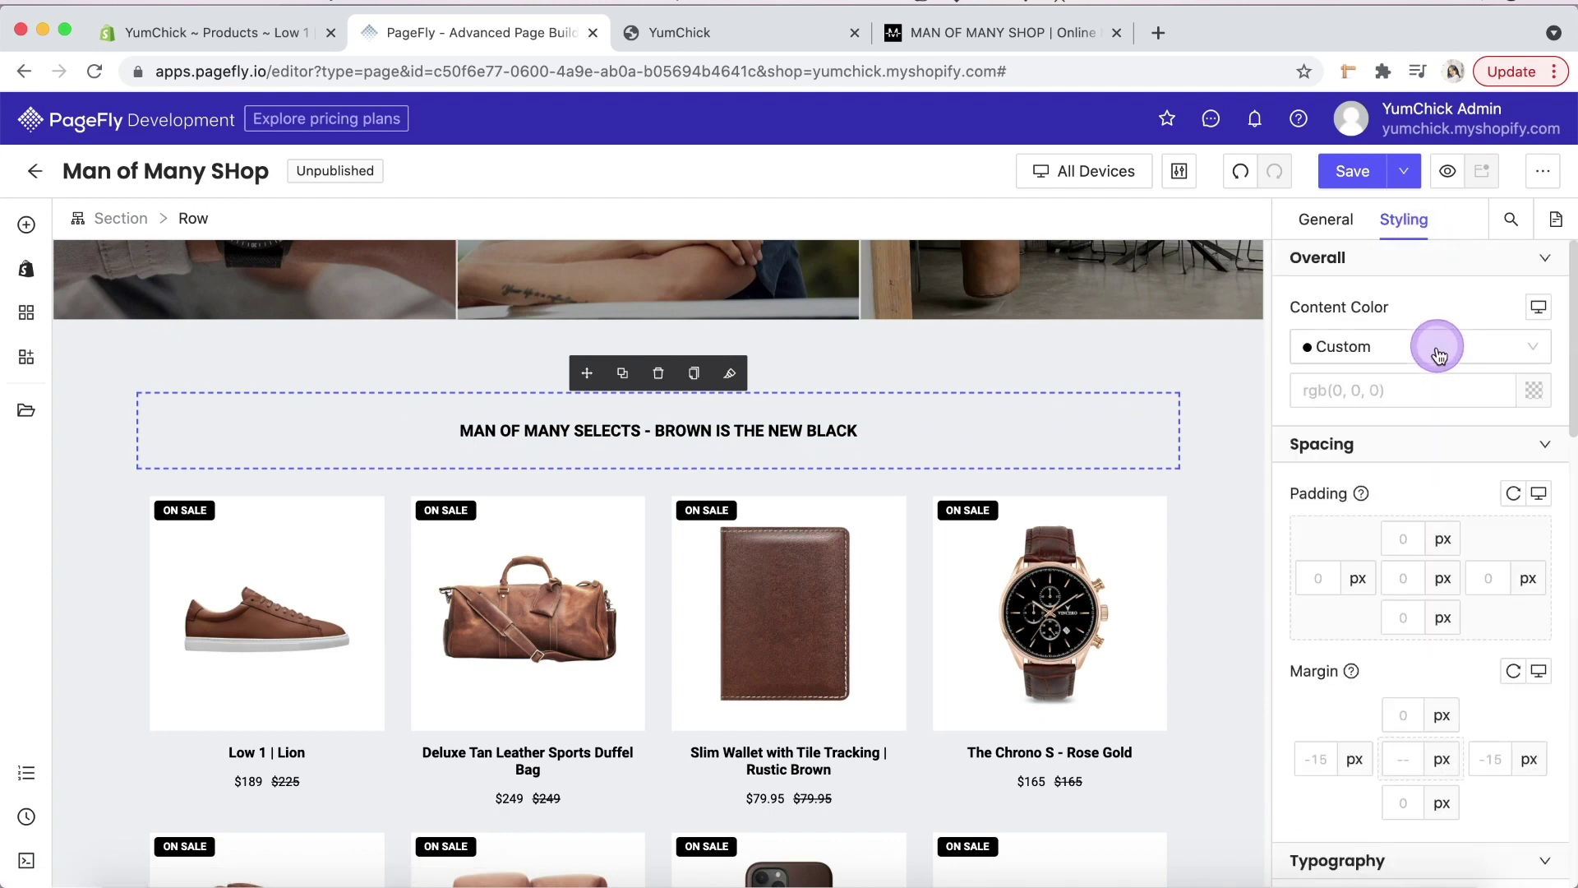
pyautogui.click(1401, 805)
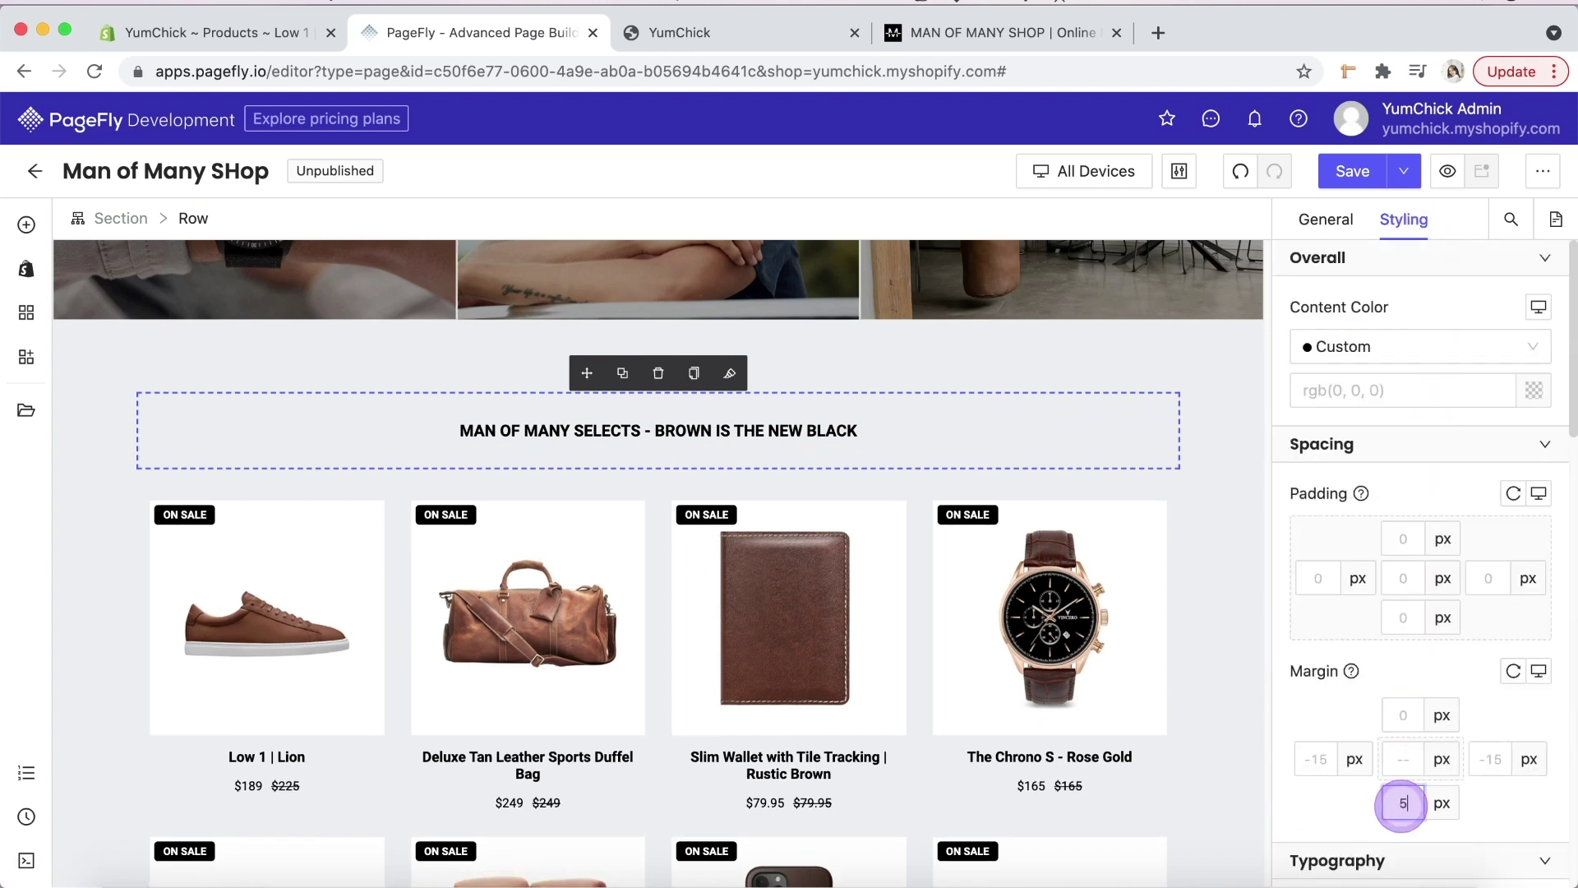
pyautogui.write('50')
pyautogui.scroll(-5, 1234, 771)
pyautogui.scroll(-2, 1234, 771)
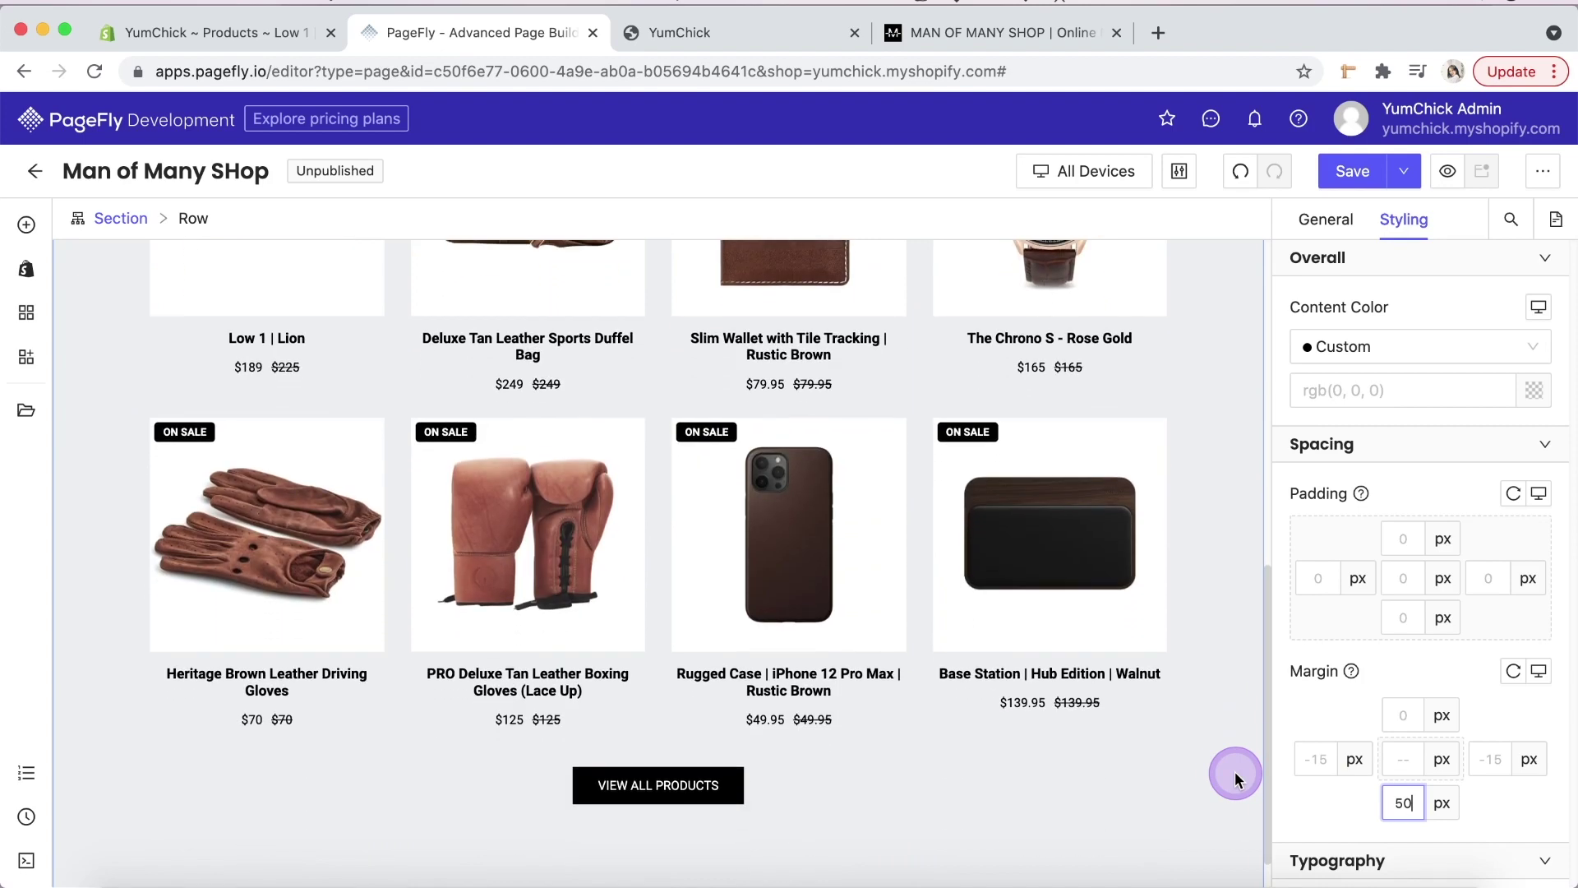
pyautogui.click(811, 751)
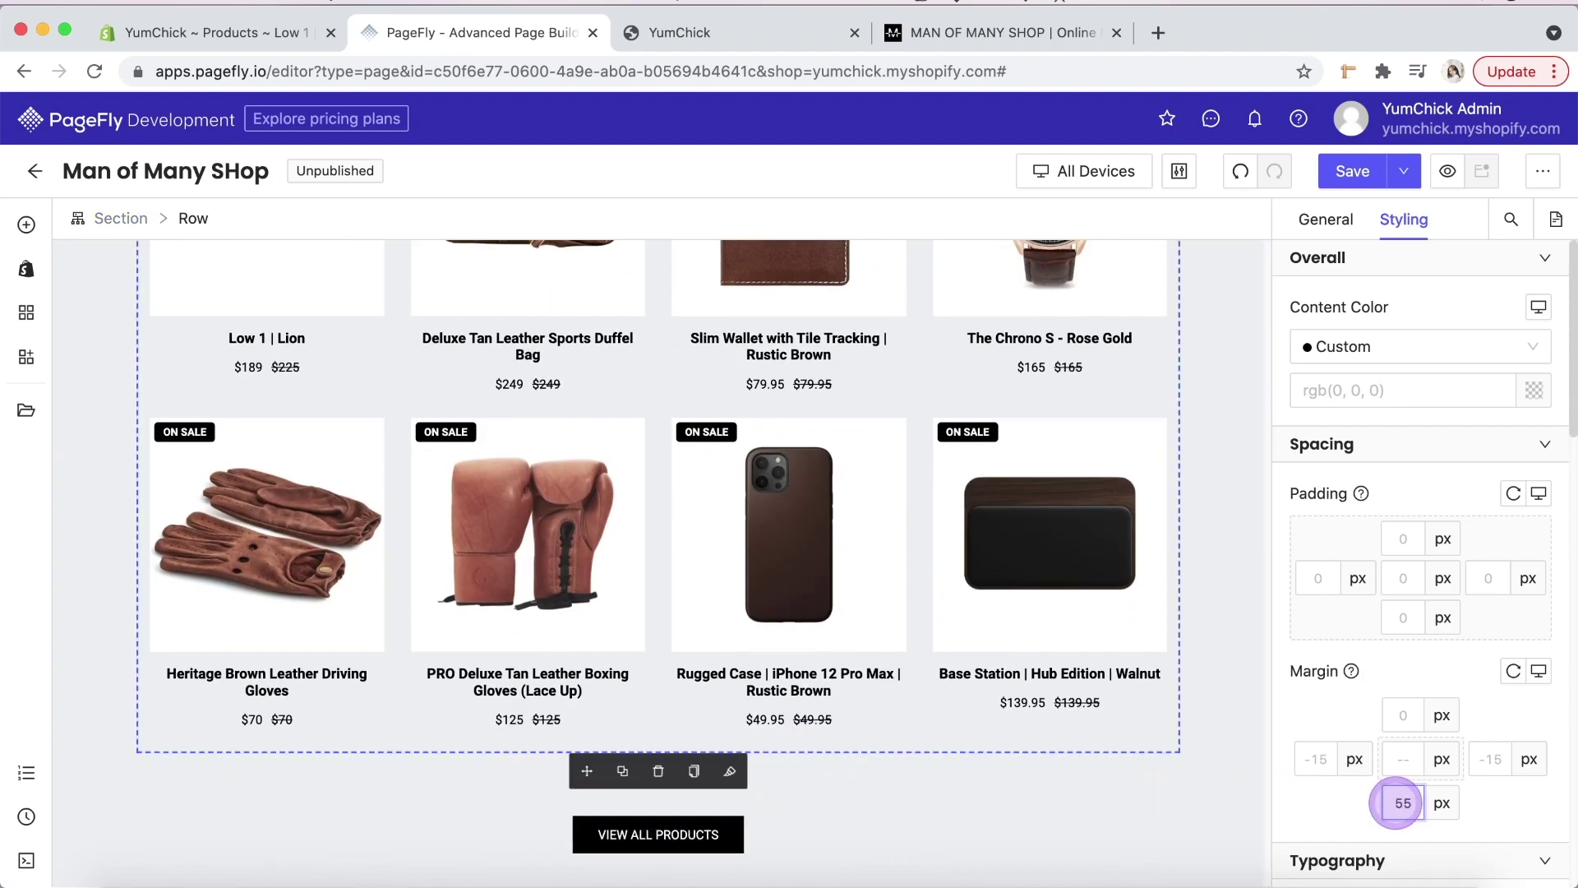
pyautogui.click(1224, 771)
pyautogui.scroll(-1, 1225, 772)
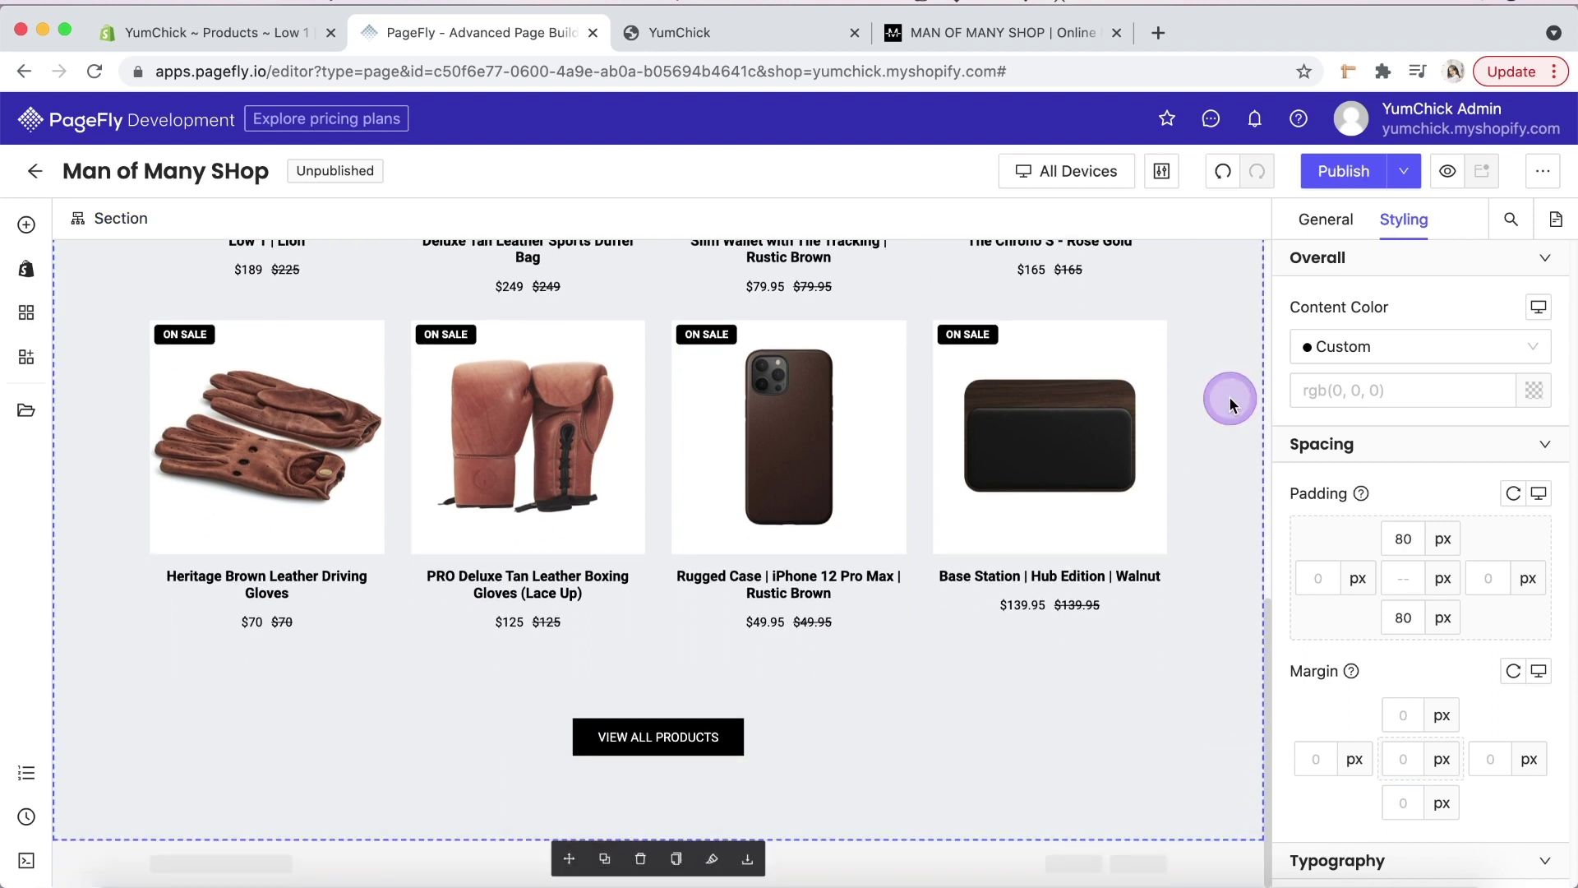
# - Link VIEW ALL PRODUCTS to the Man collection in a new tab, then save the page
pyautogui.click(716, 729)
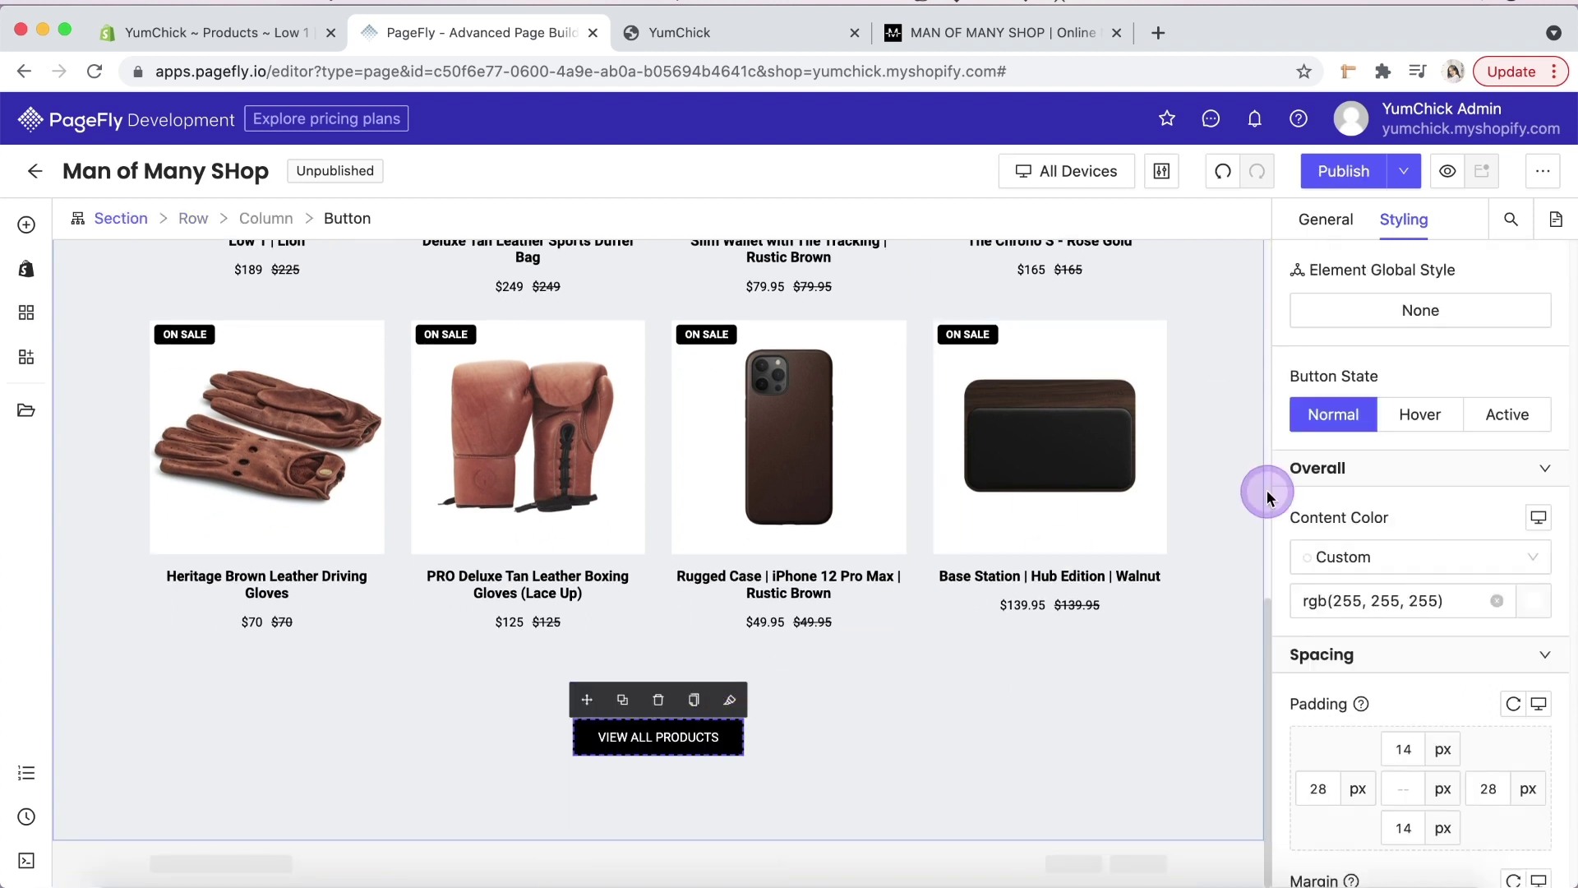
pyautogui.click(1355, 219)
pyautogui.click(1318, 632)
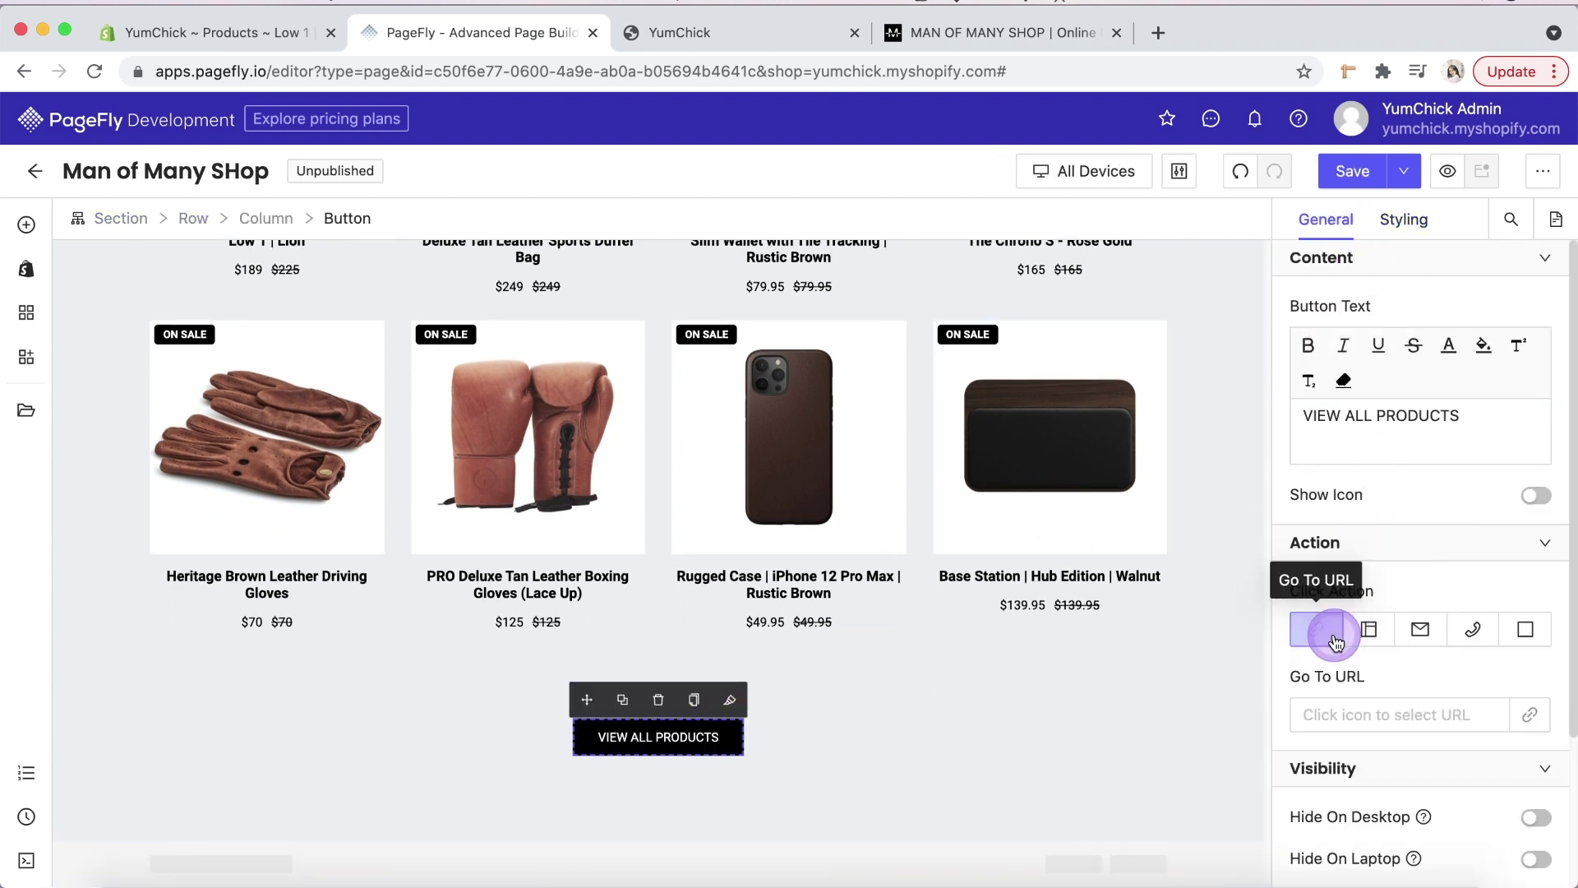
pyautogui.click(1530, 715)
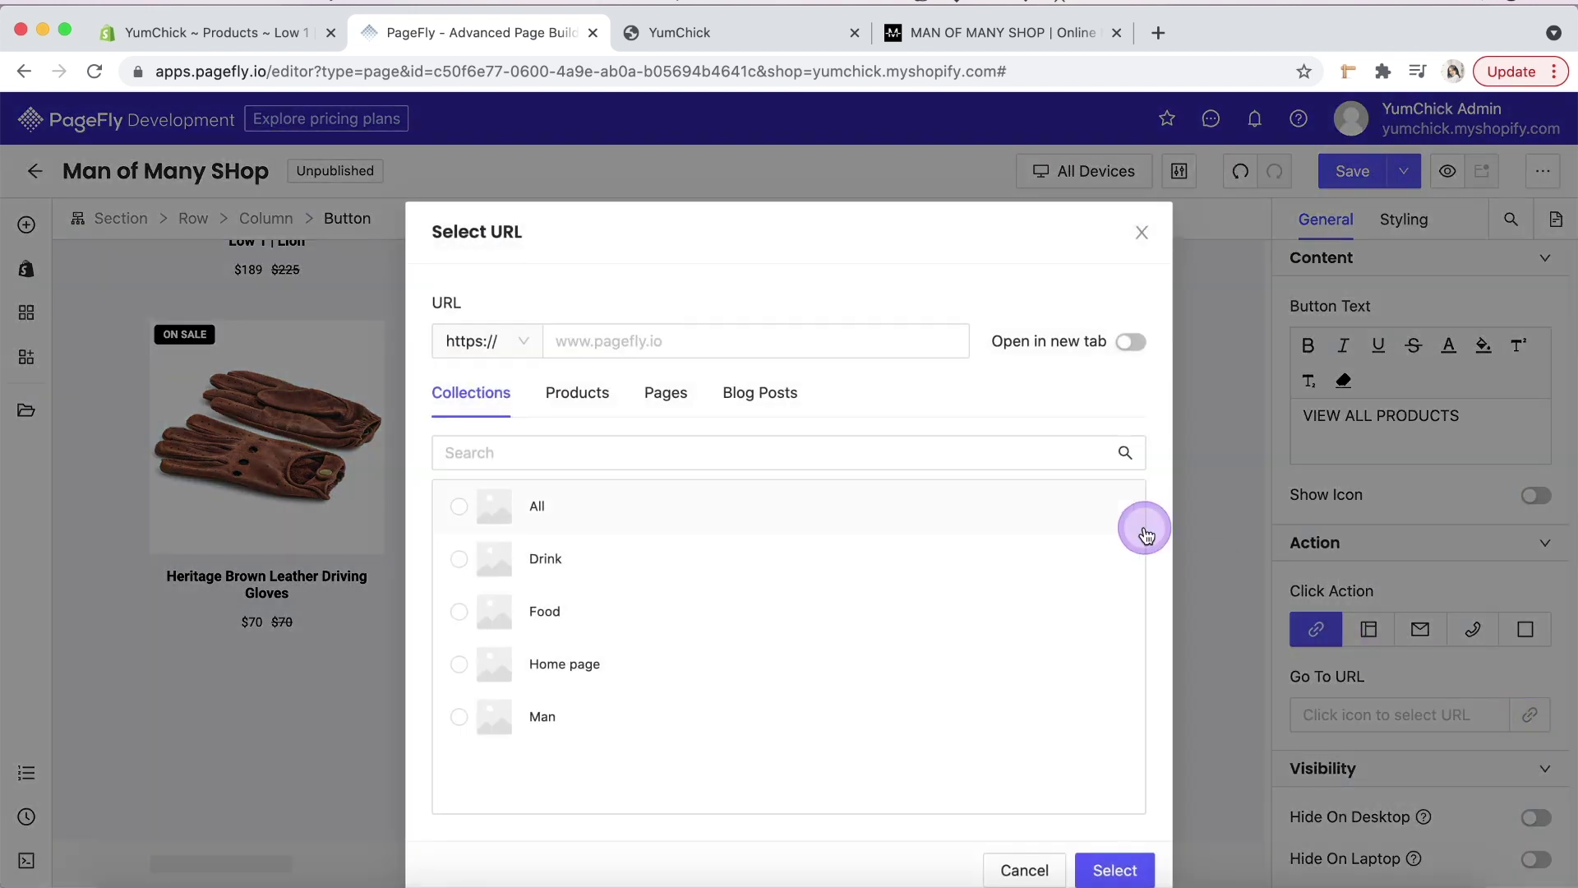
pyautogui.click(794, 344)
pyautogui.click(552, 714)
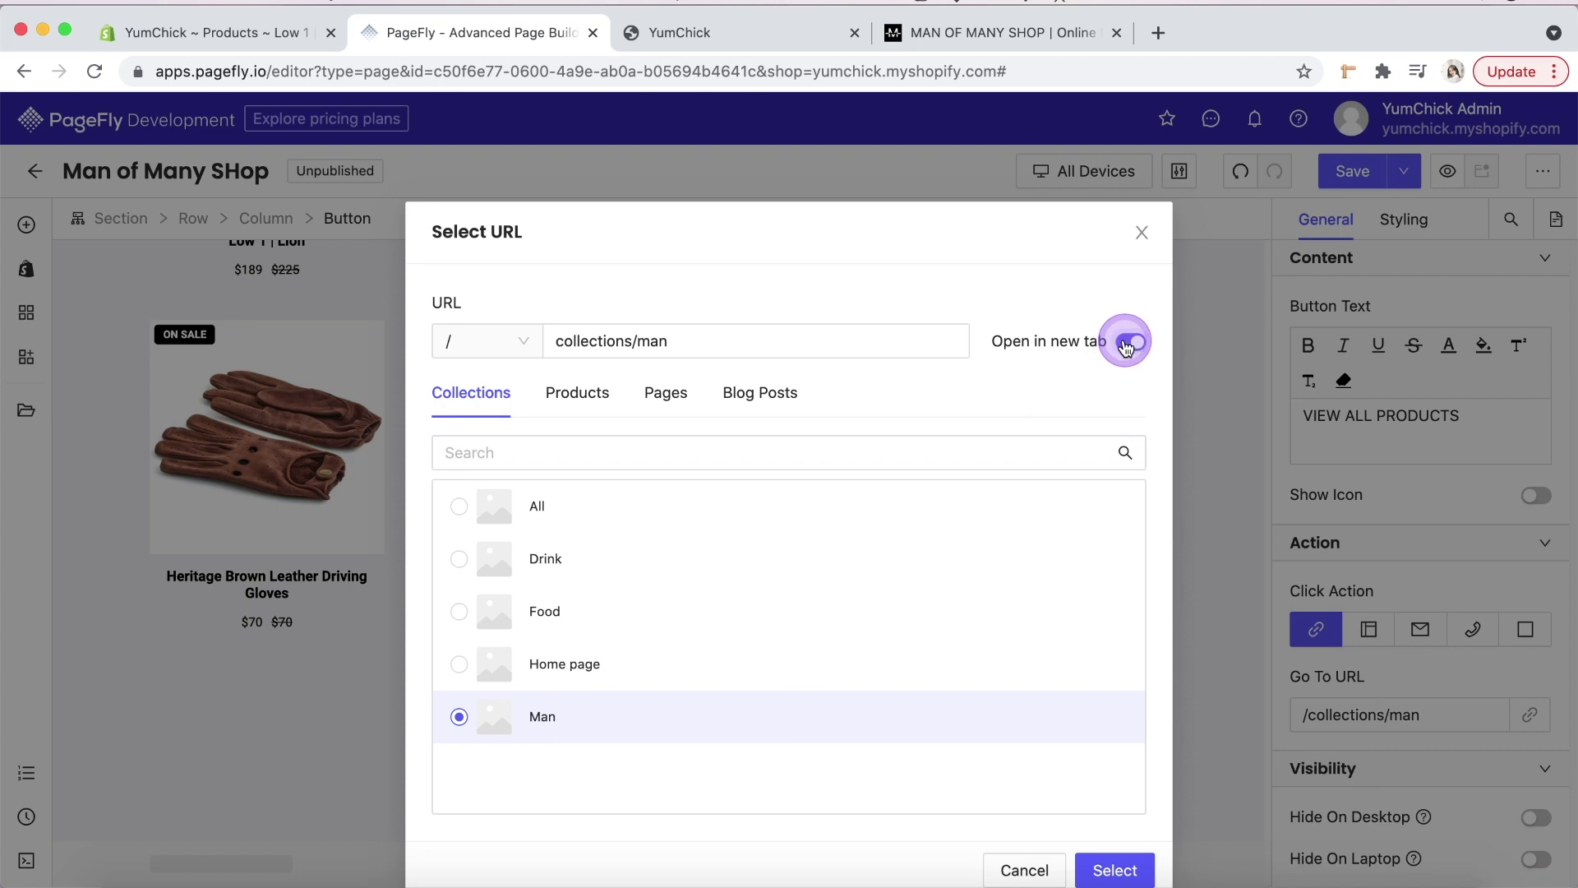
pyautogui.click(1126, 345)
pyautogui.click(1107, 869)
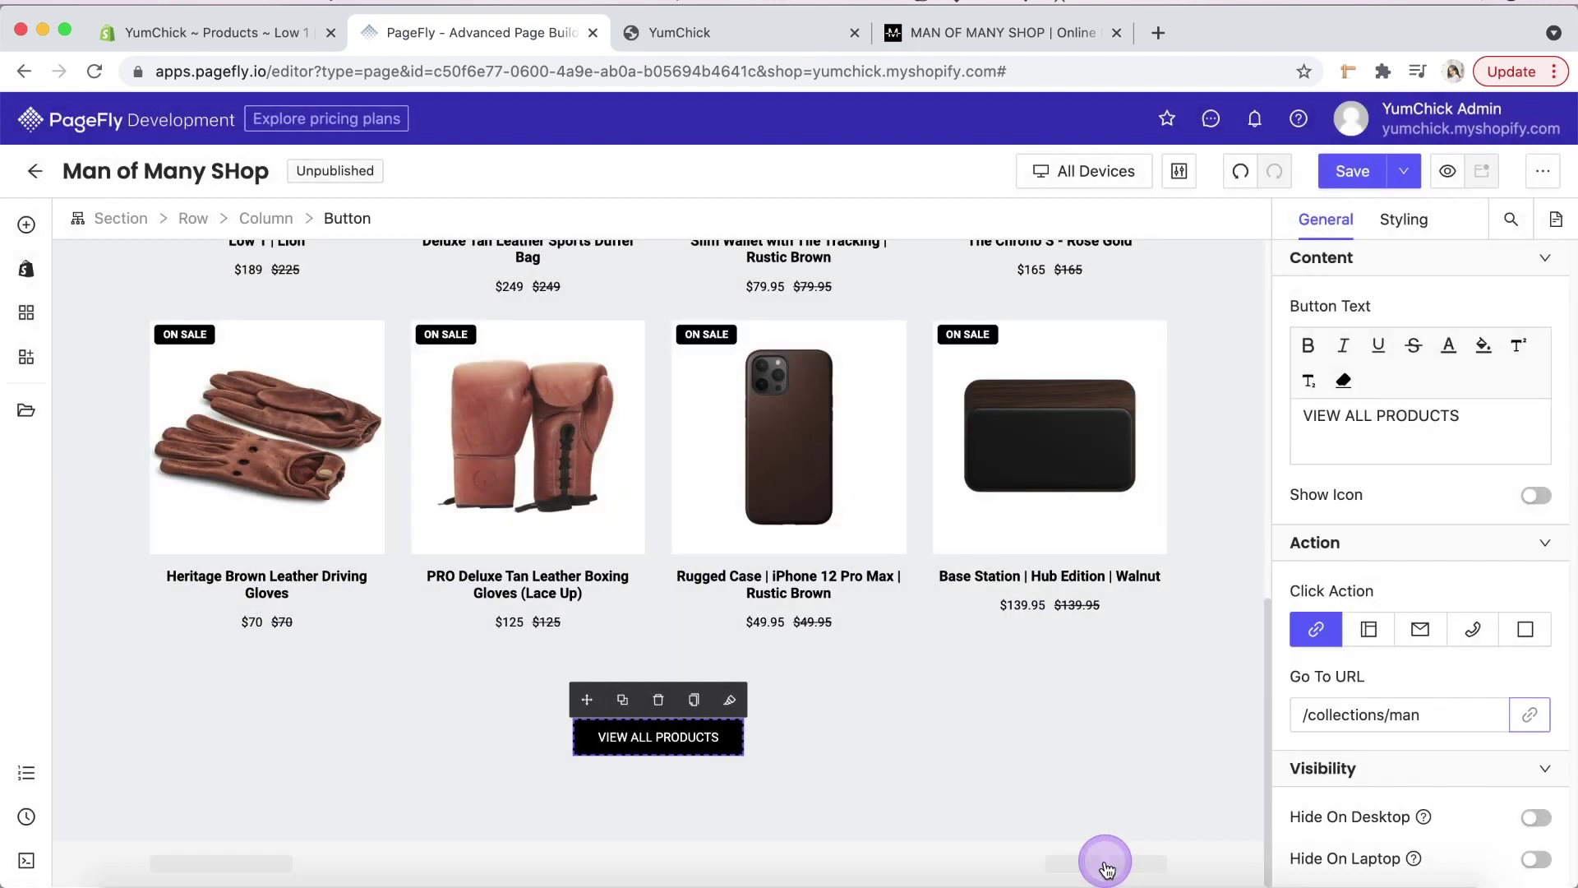
pyautogui.click(1348, 171)
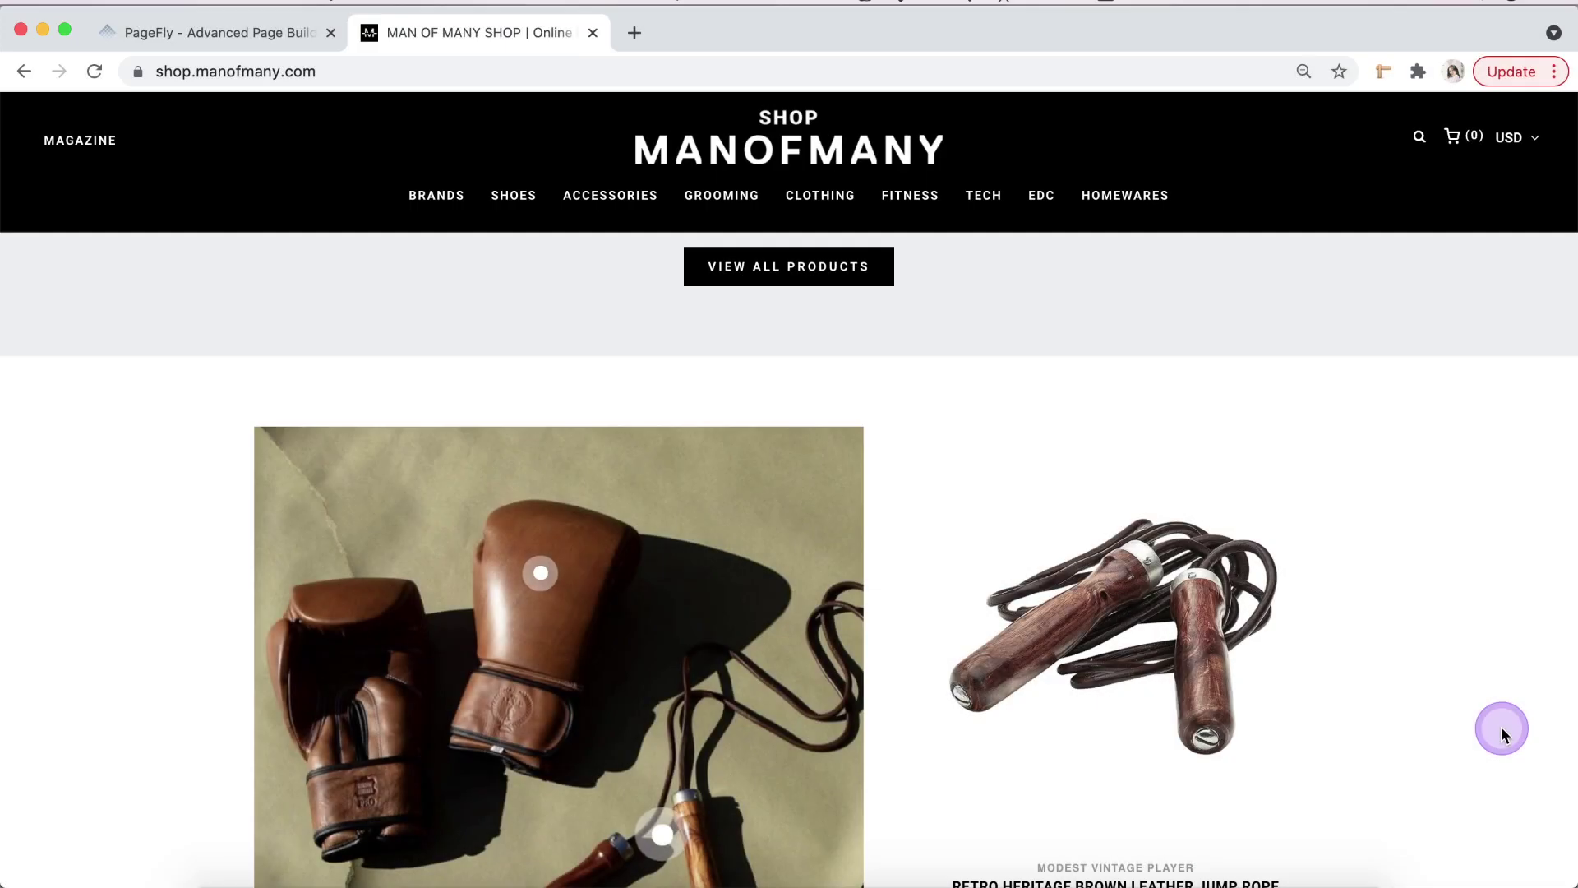
# - Advance the shop's product slider to the boxing gloves, then return to the PageFly editor
pyautogui.scroll(-3, 1501, 727)
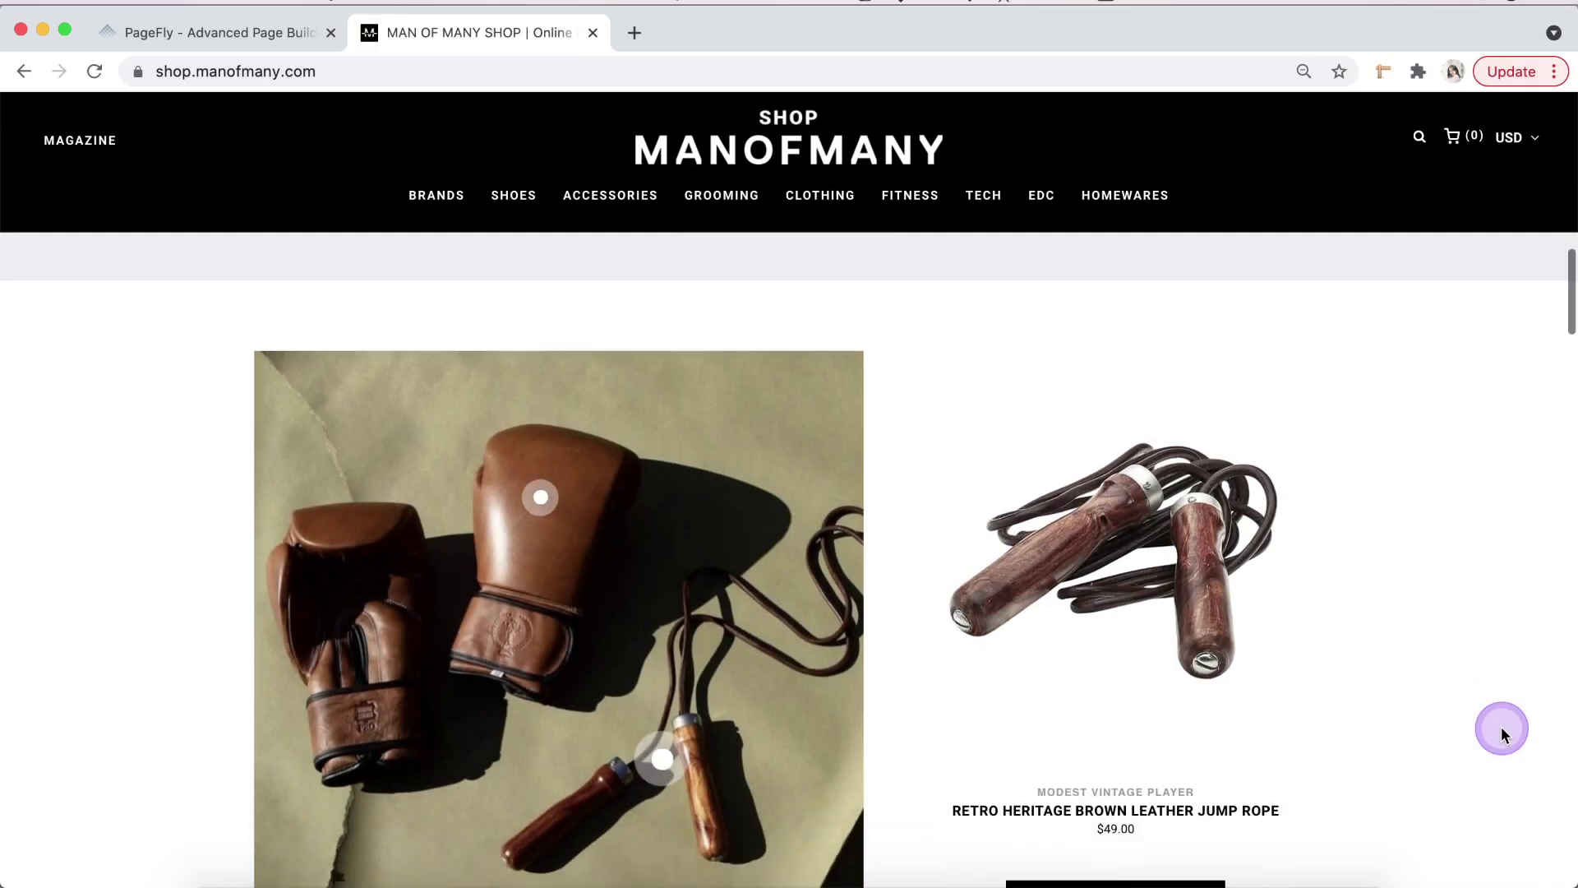
pyautogui.scroll(2, 1500, 732)
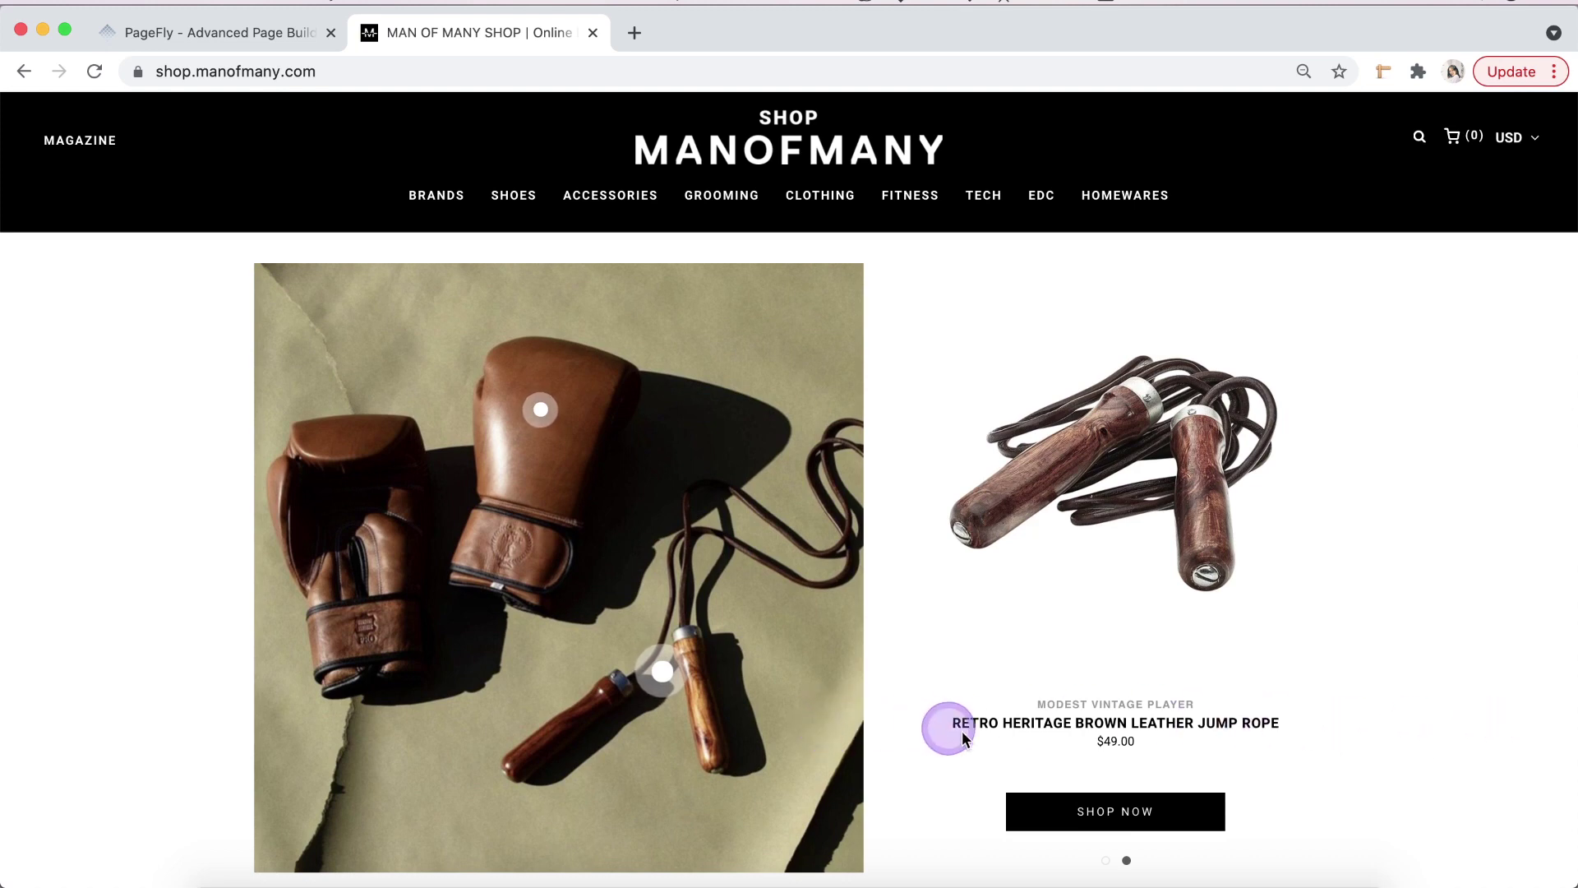
pyautogui.click(1107, 863)
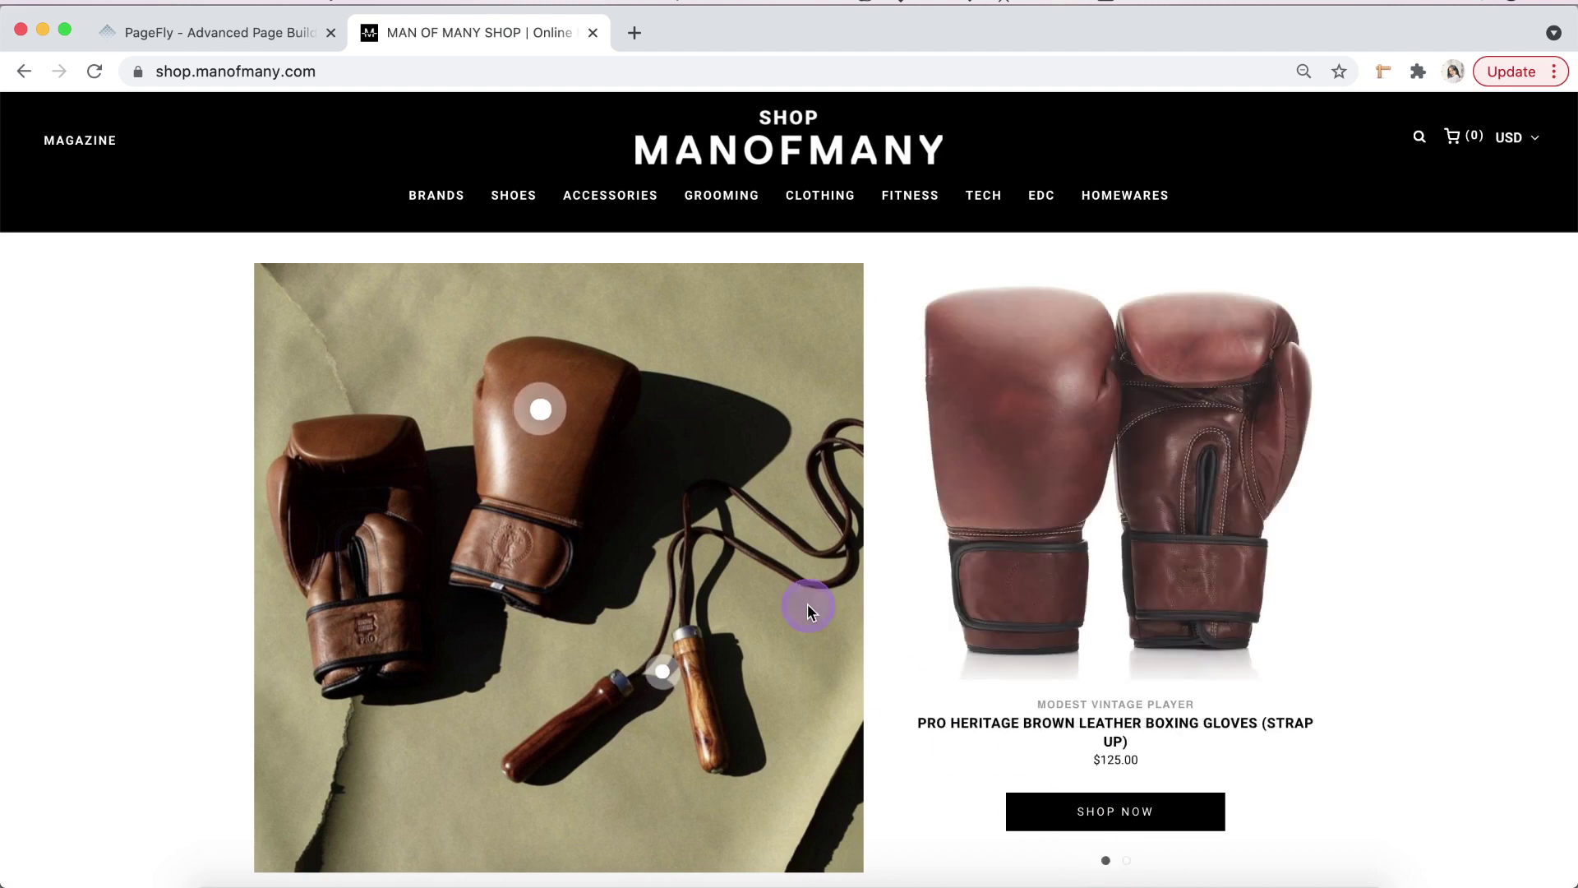
pyautogui.click(216, 37)
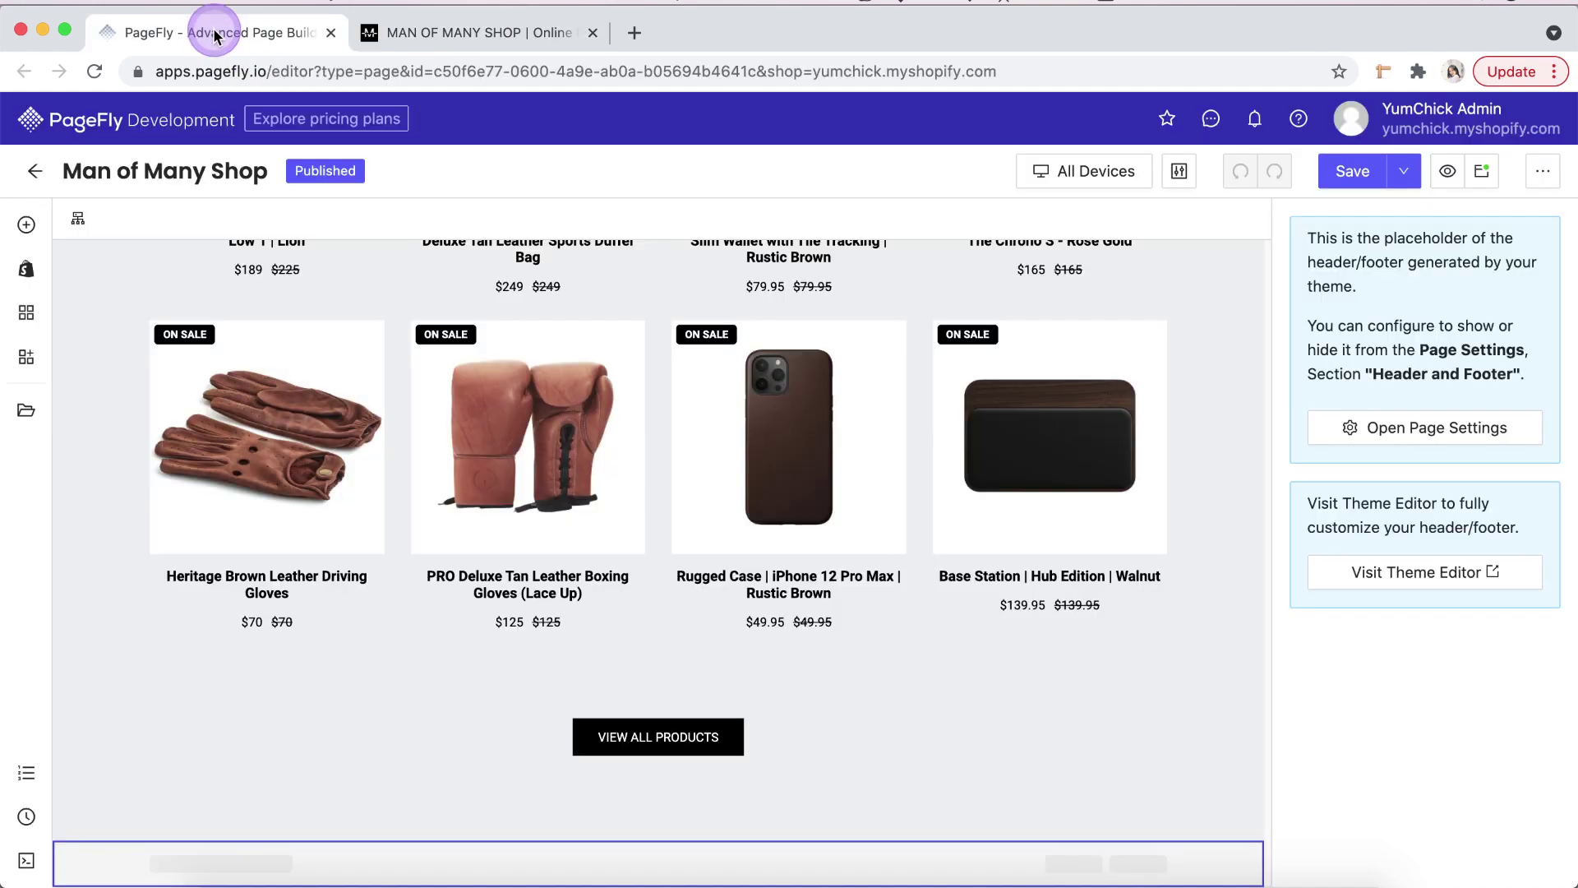
# - Add a 1/2 two-column layout row below the product grid
pyautogui.click(27, 223)
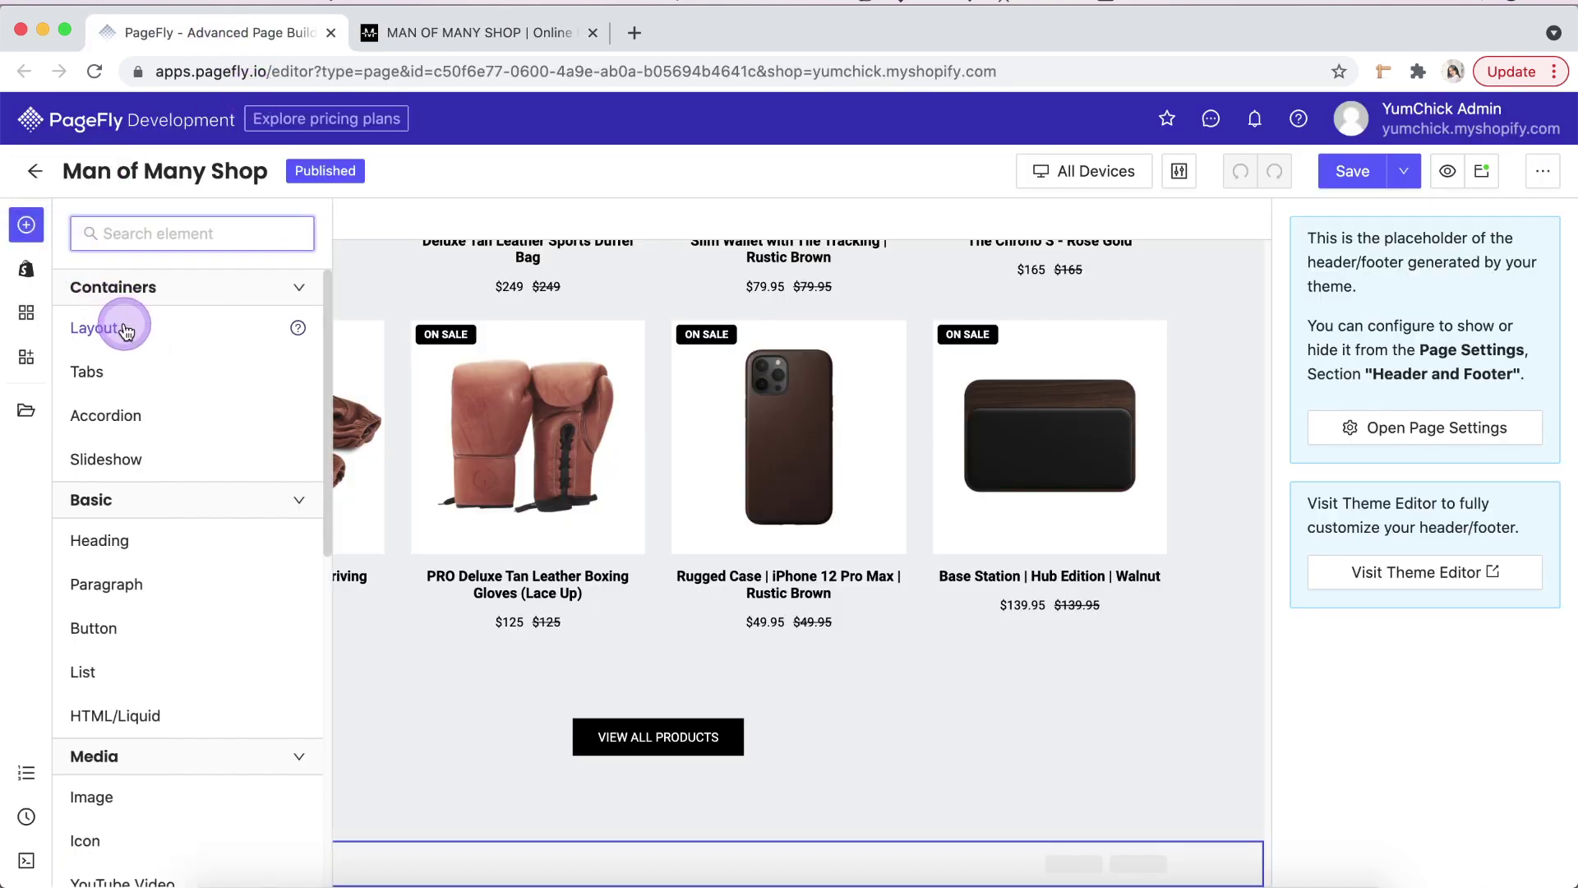
pyautogui.moveTo(126, 326)
pyautogui.moveTo(418, 380); pyautogui.dragTo(499, 831)
pyautogui.click(500, 833)
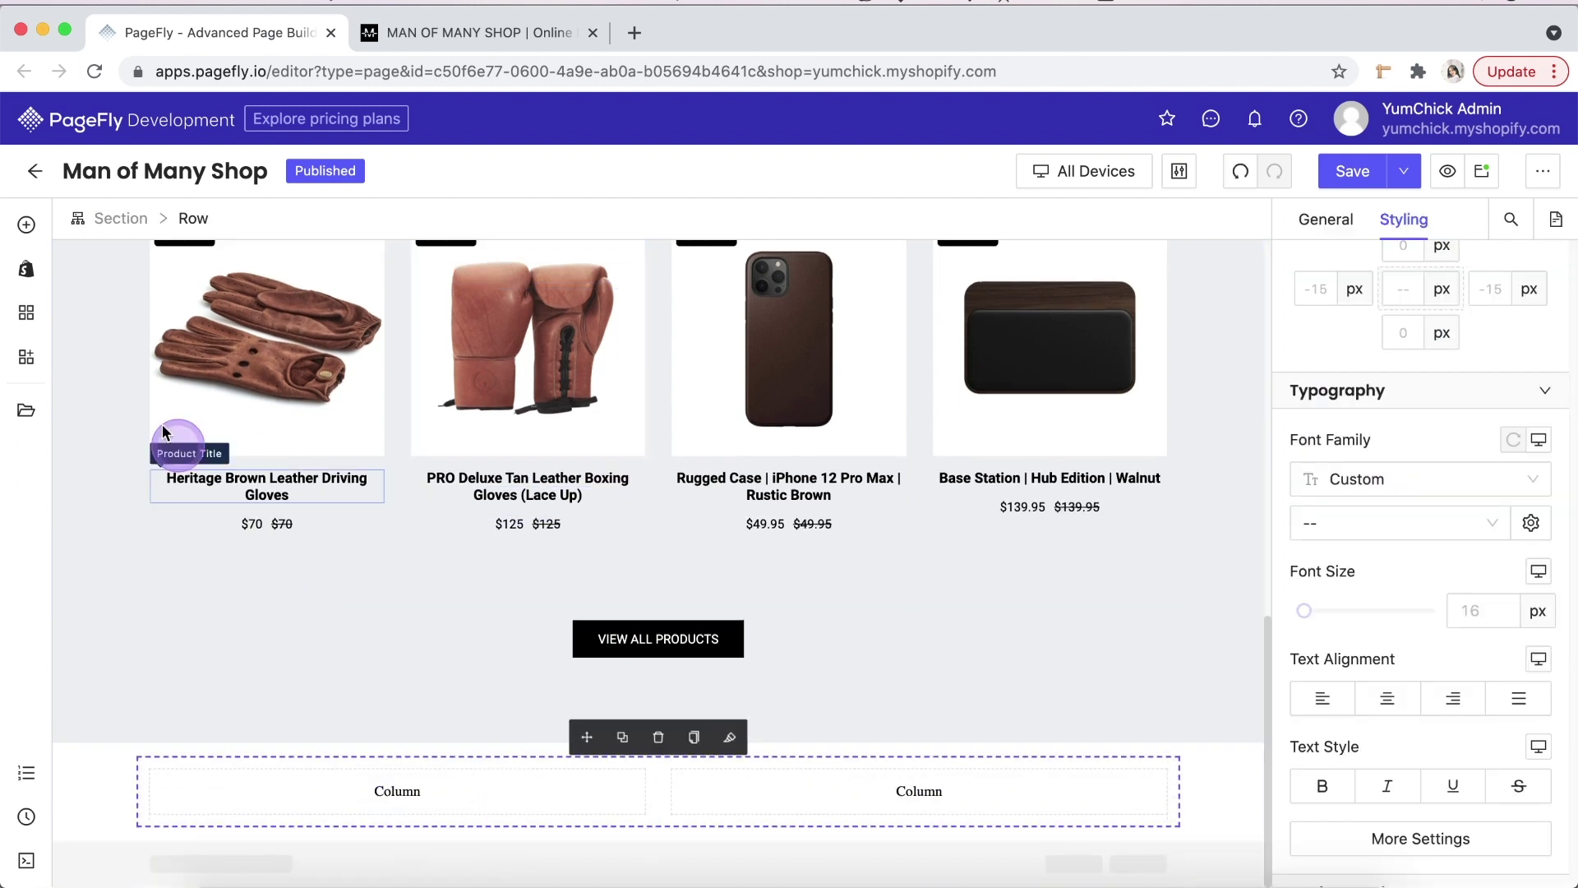
# - Place an Image element in the row's left column
pyautogui.click(26, 238)
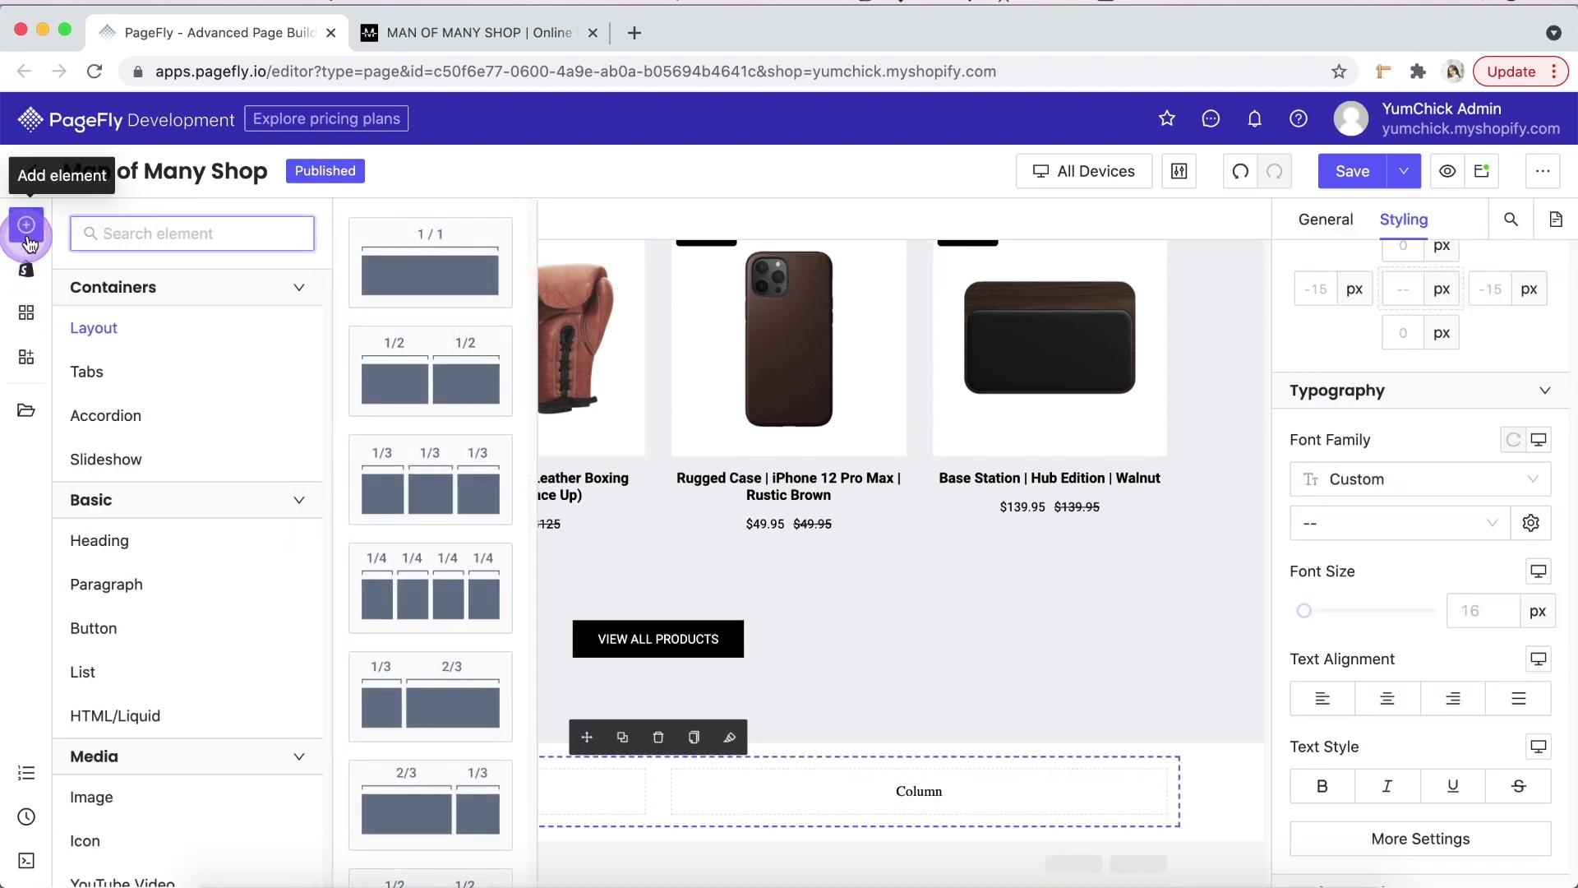
pyautogui.scroll(-2, 152, 551)
pyautogui.scroll(-2, 152, 563)
pyautogui.moveTo(130, 546)
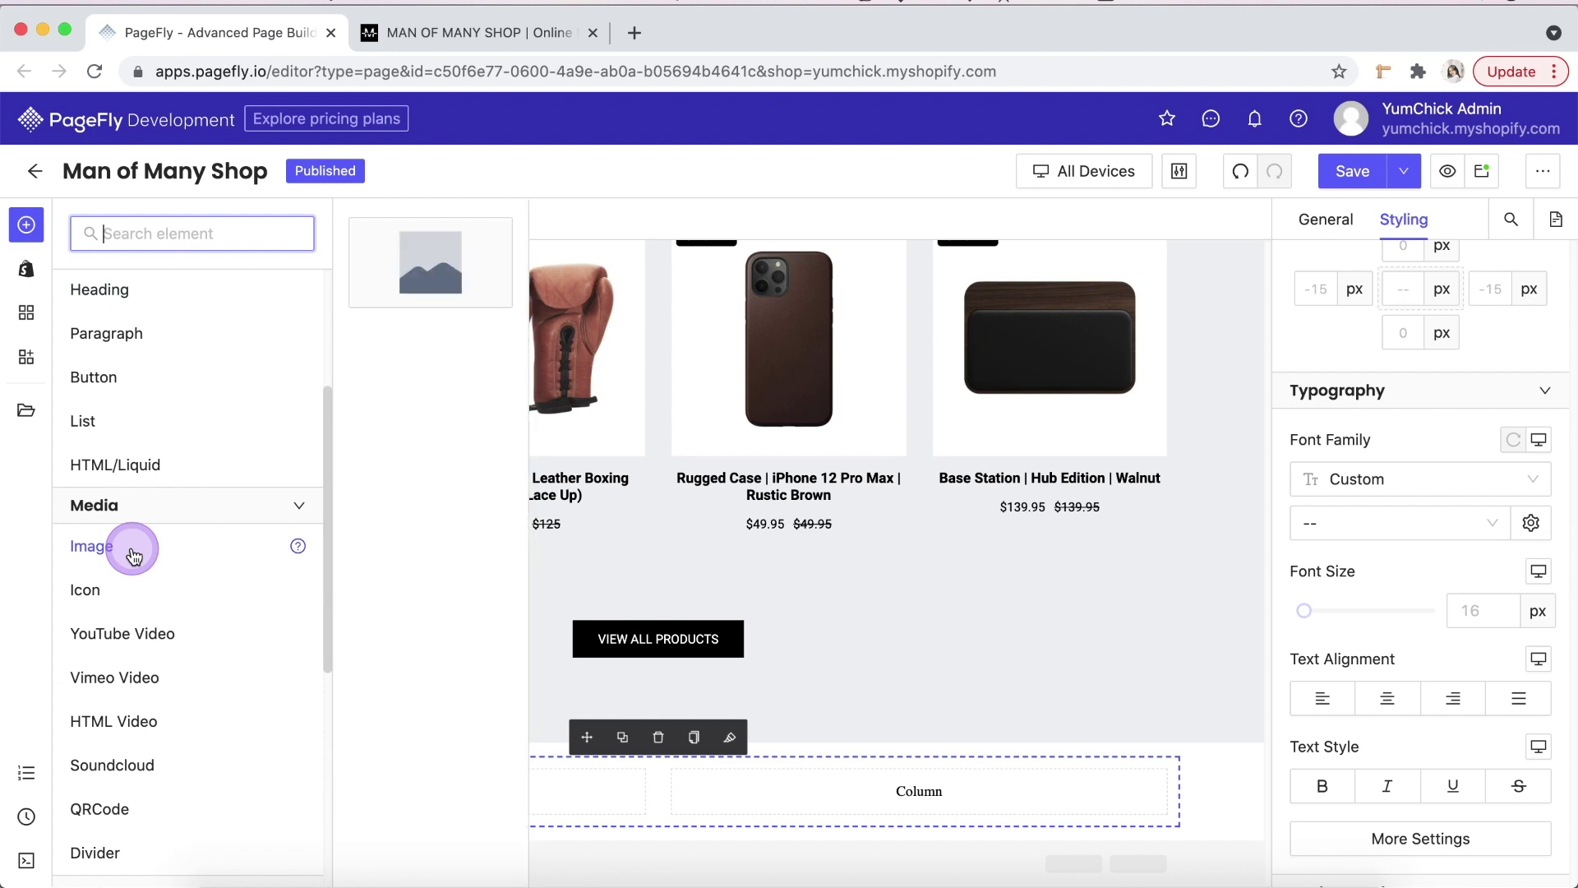
pyautogui.moveTo(422, 275); pyautogui.dragTo(463, 778)
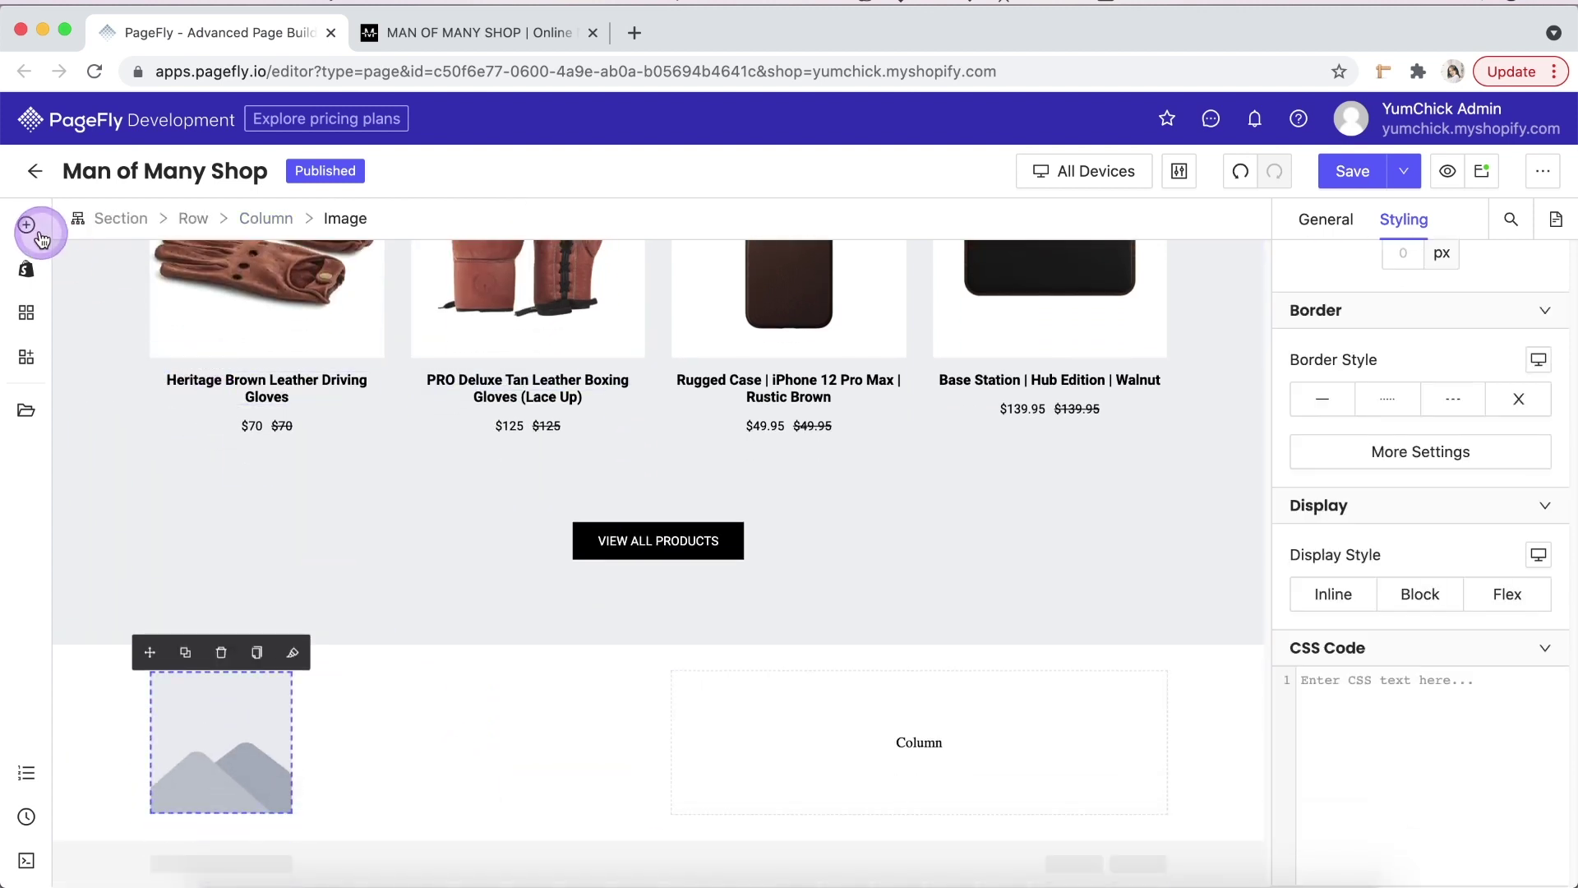
# - Place a Slideshow element in the row's right column
pyautogui.click(41, 228)
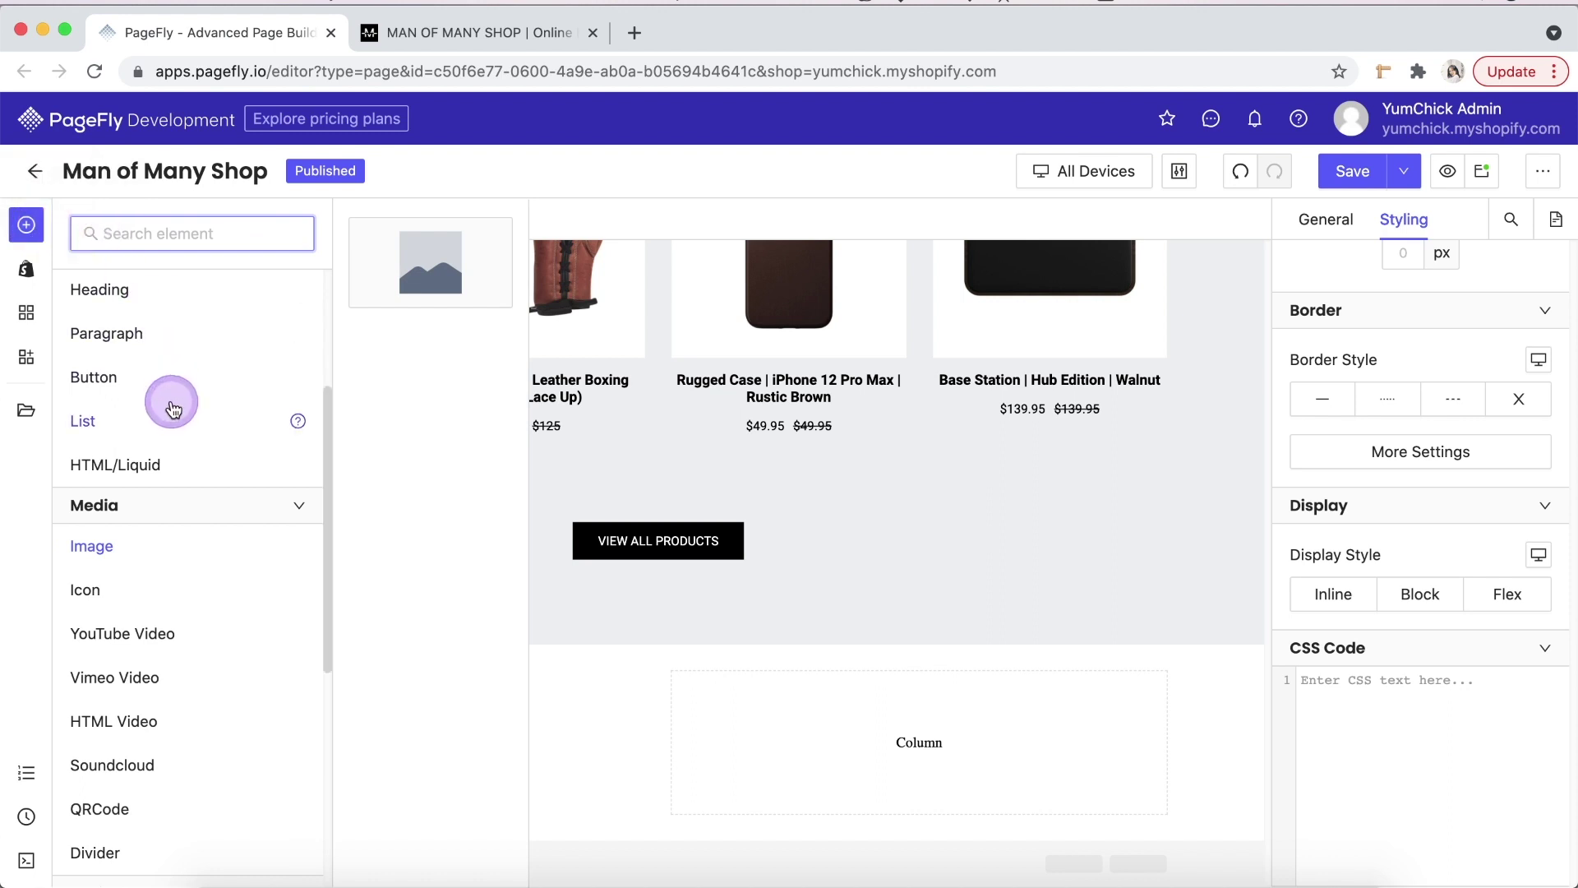
pyautogui.scroll(5, 173, 409)
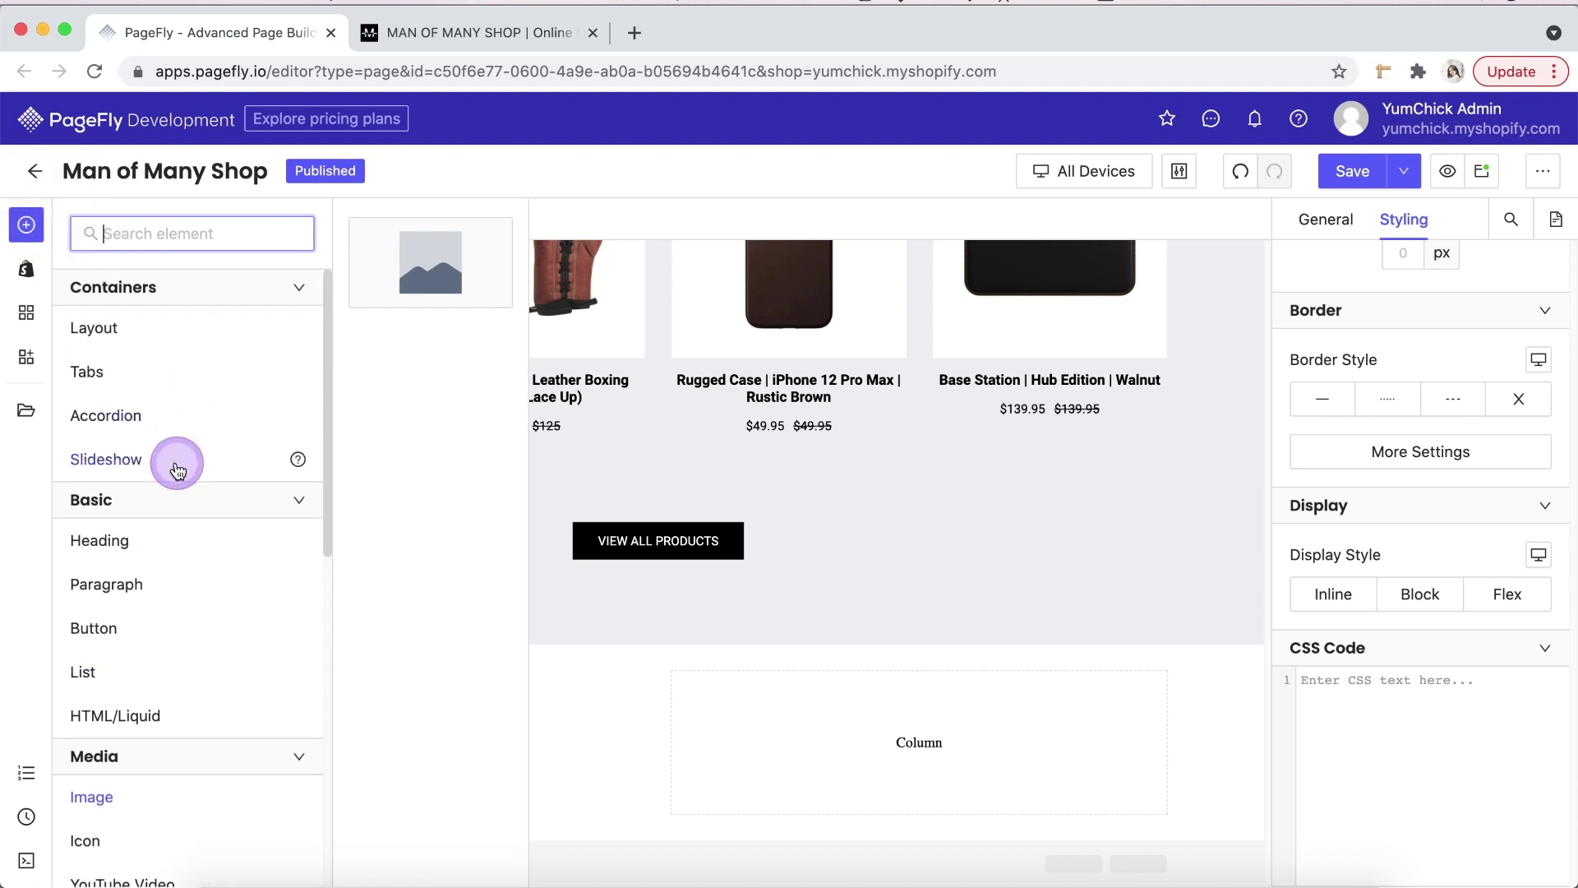
pyautogui.moveTo(177, 470)
pyautogui.moveTo(493, 316); pyautogui.dragTo(743, 690)
pyautogui.scroll(-2, 741, 698)
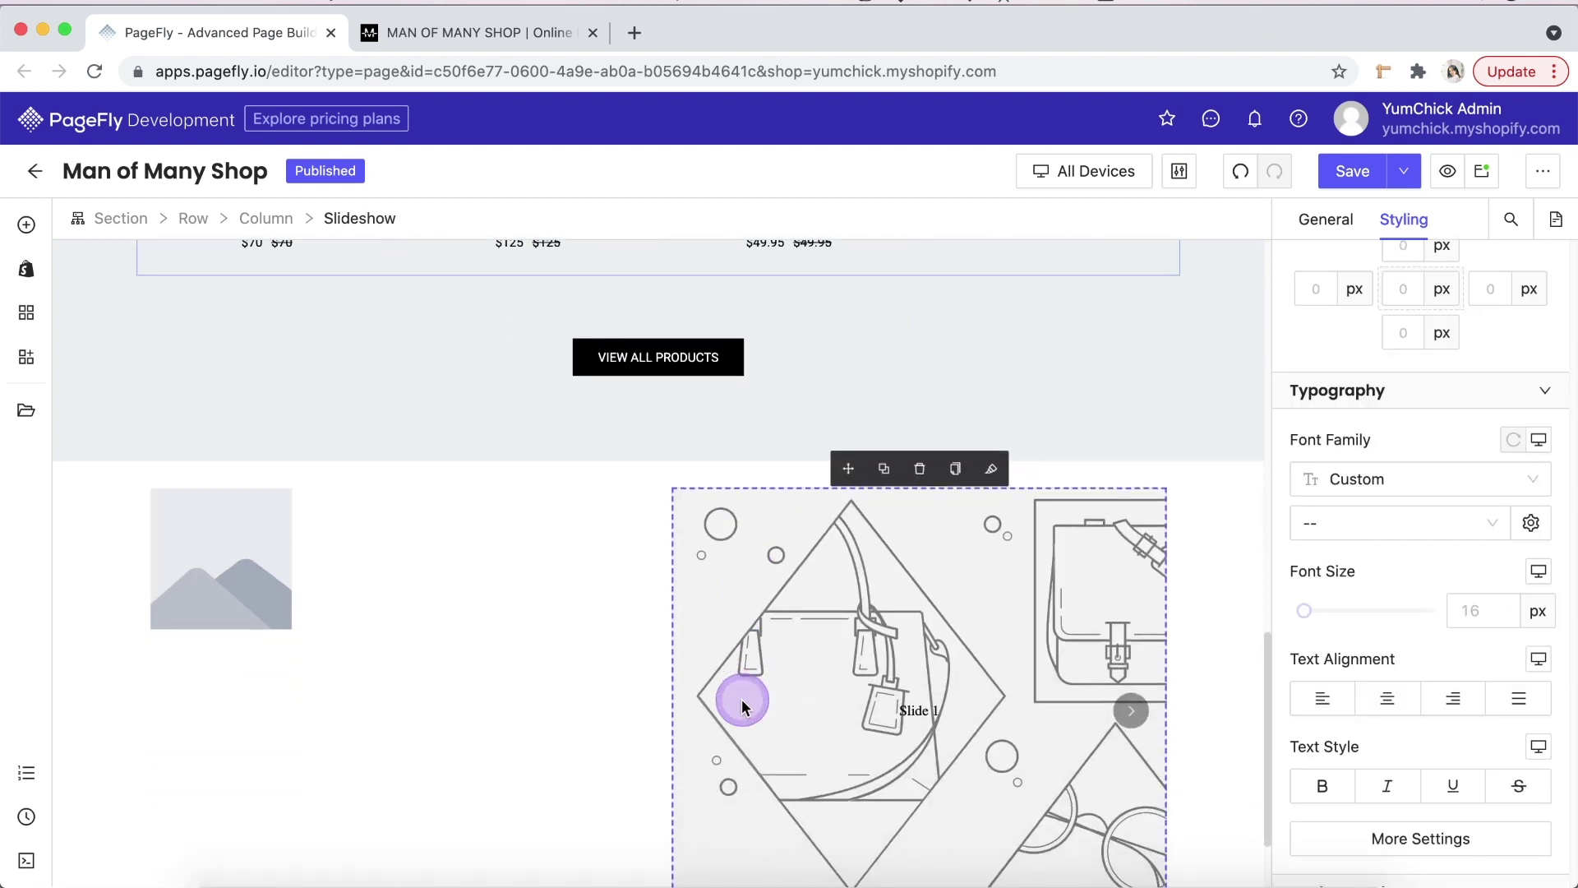
pyautogui.scroll(-2, 741, 699)
# - Remove the background image from both Slide 1 and Slide 2
pyautogui.click(890, 669)
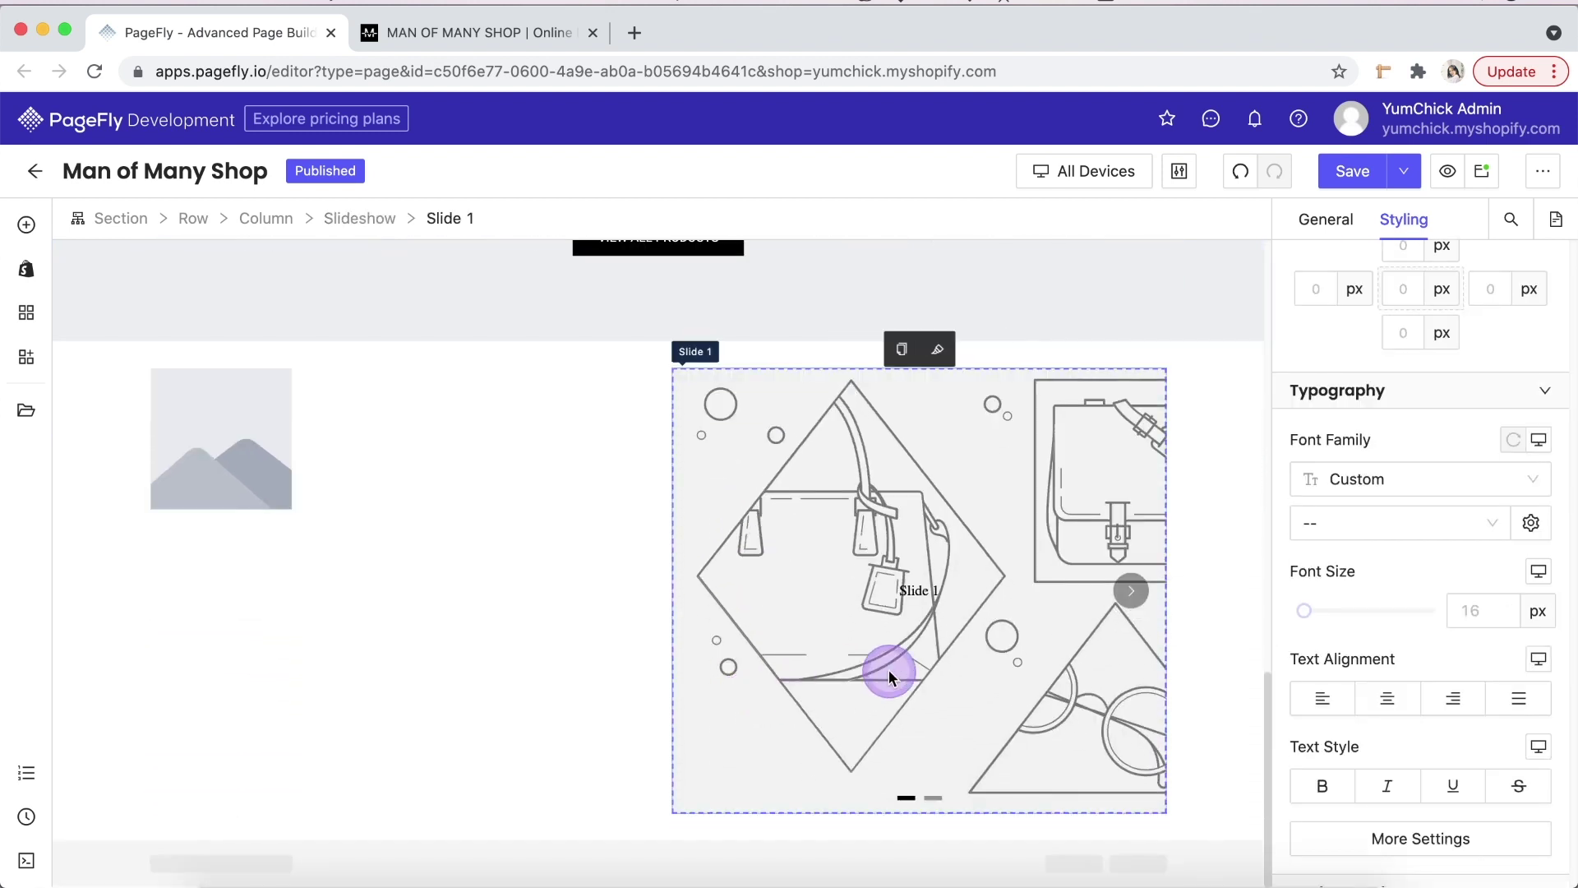
pyautogui.click(1299, 236)
pyautogui.click(1425, 230)
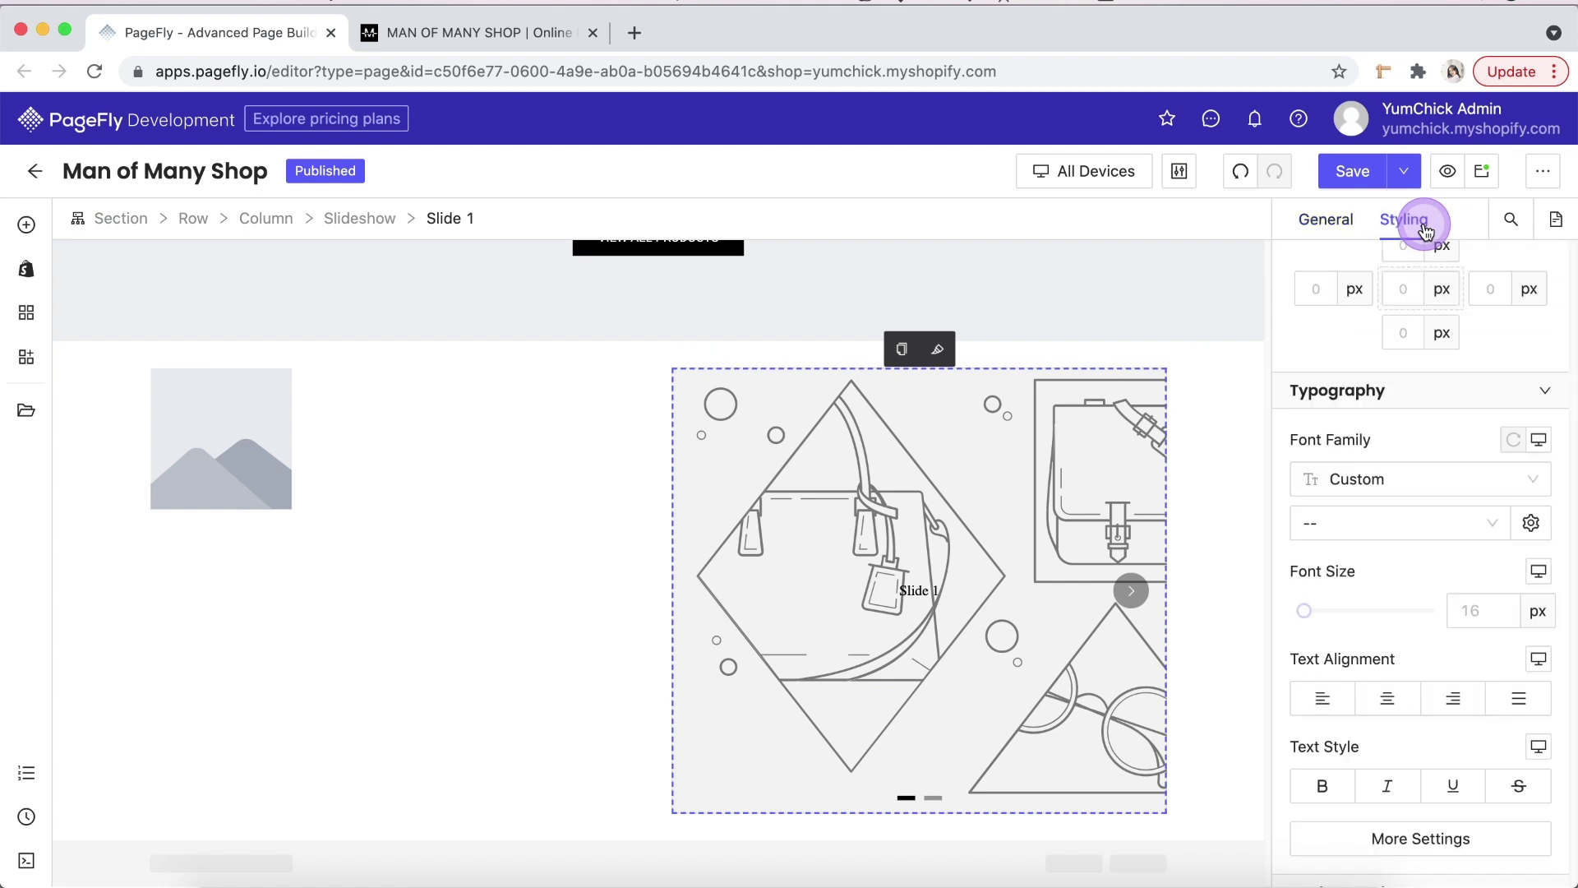
pyautogui.scroll(-8, 1436, 440)
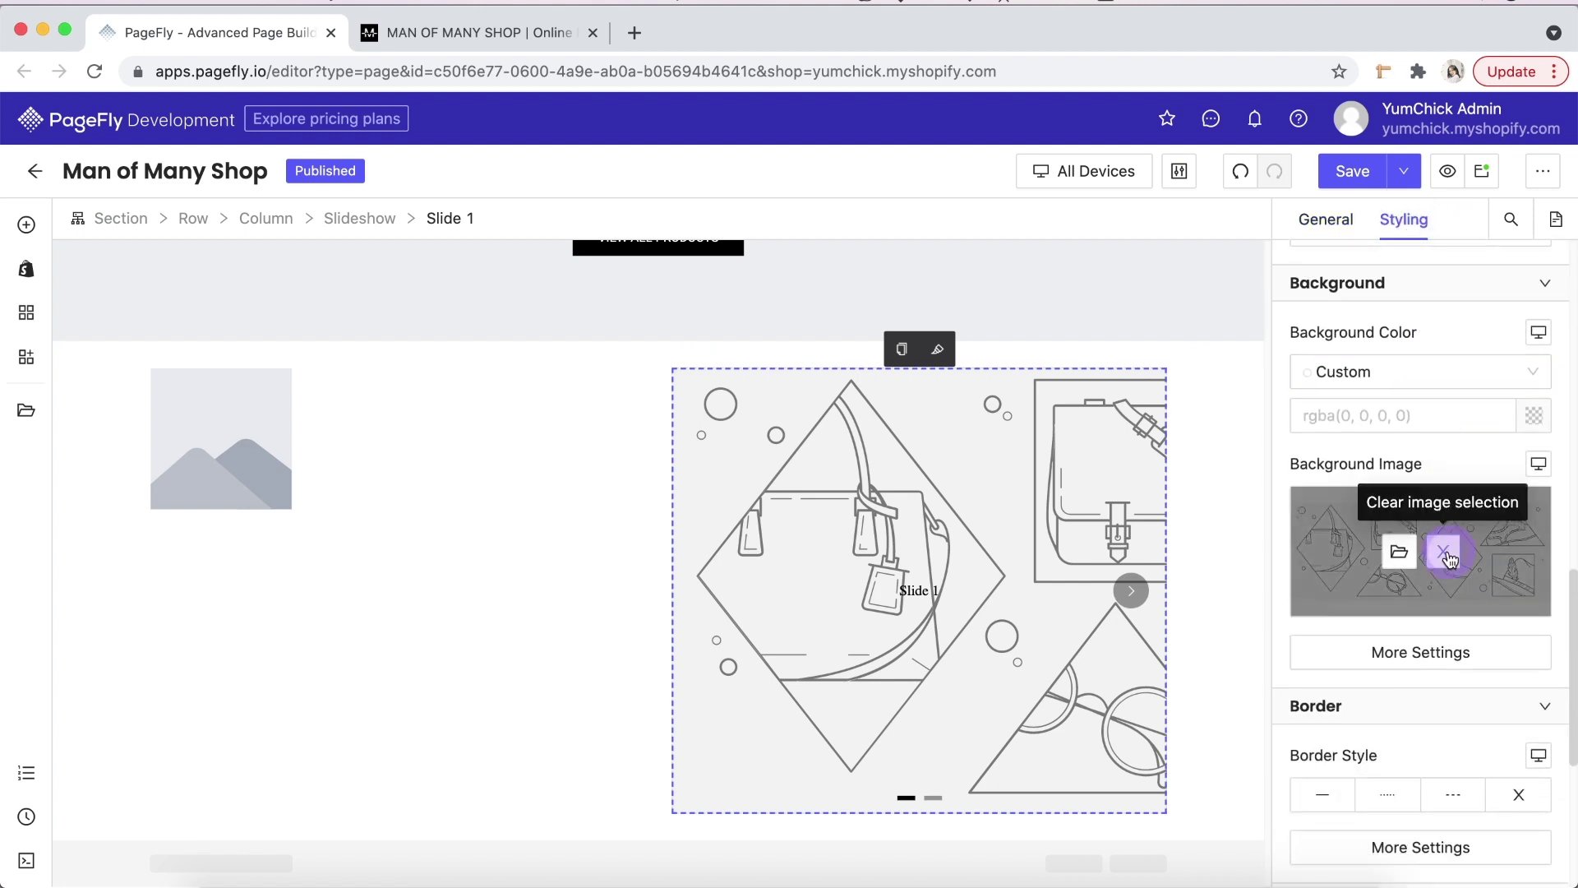
pyautogui.click(1446, 555)
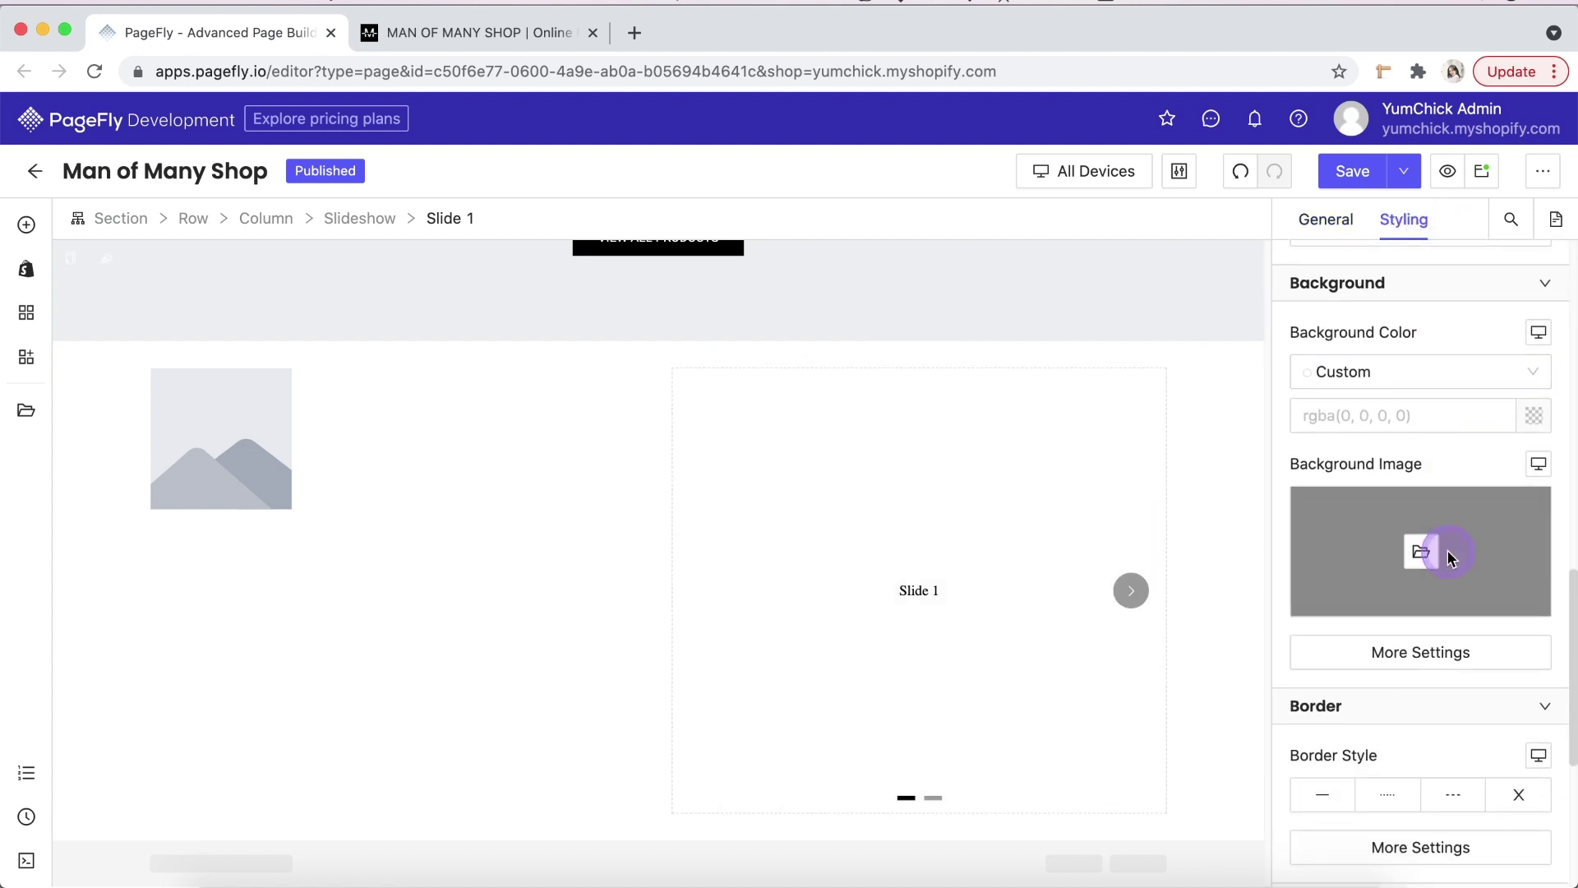
pyautogui.click(1131, 595)
pyautogui.click(1037, 588)
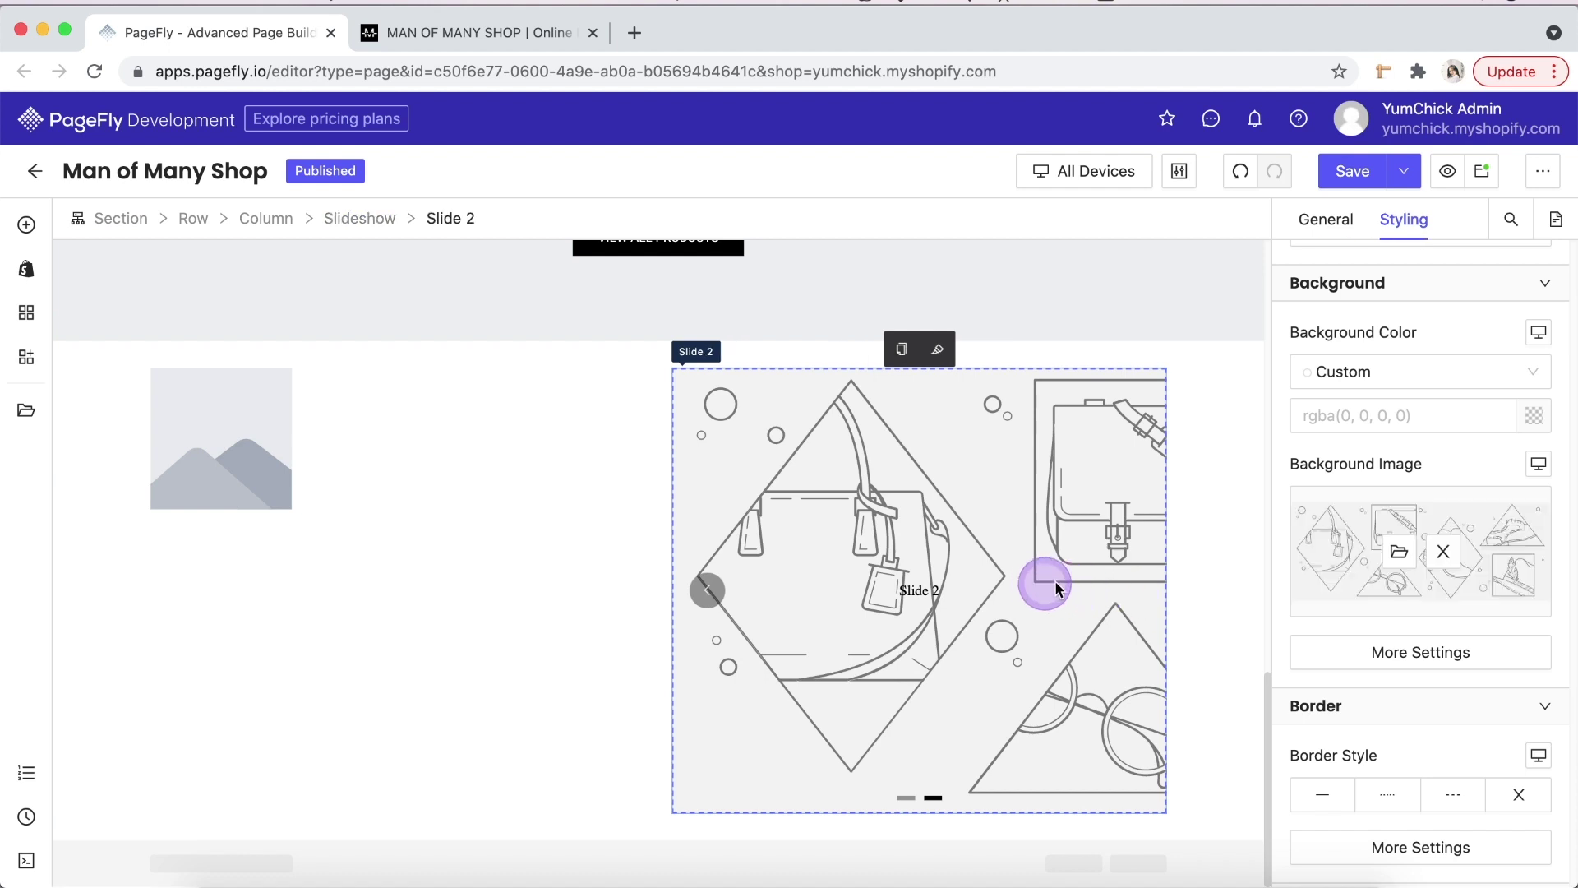
pyautogui.click(1446, 554)
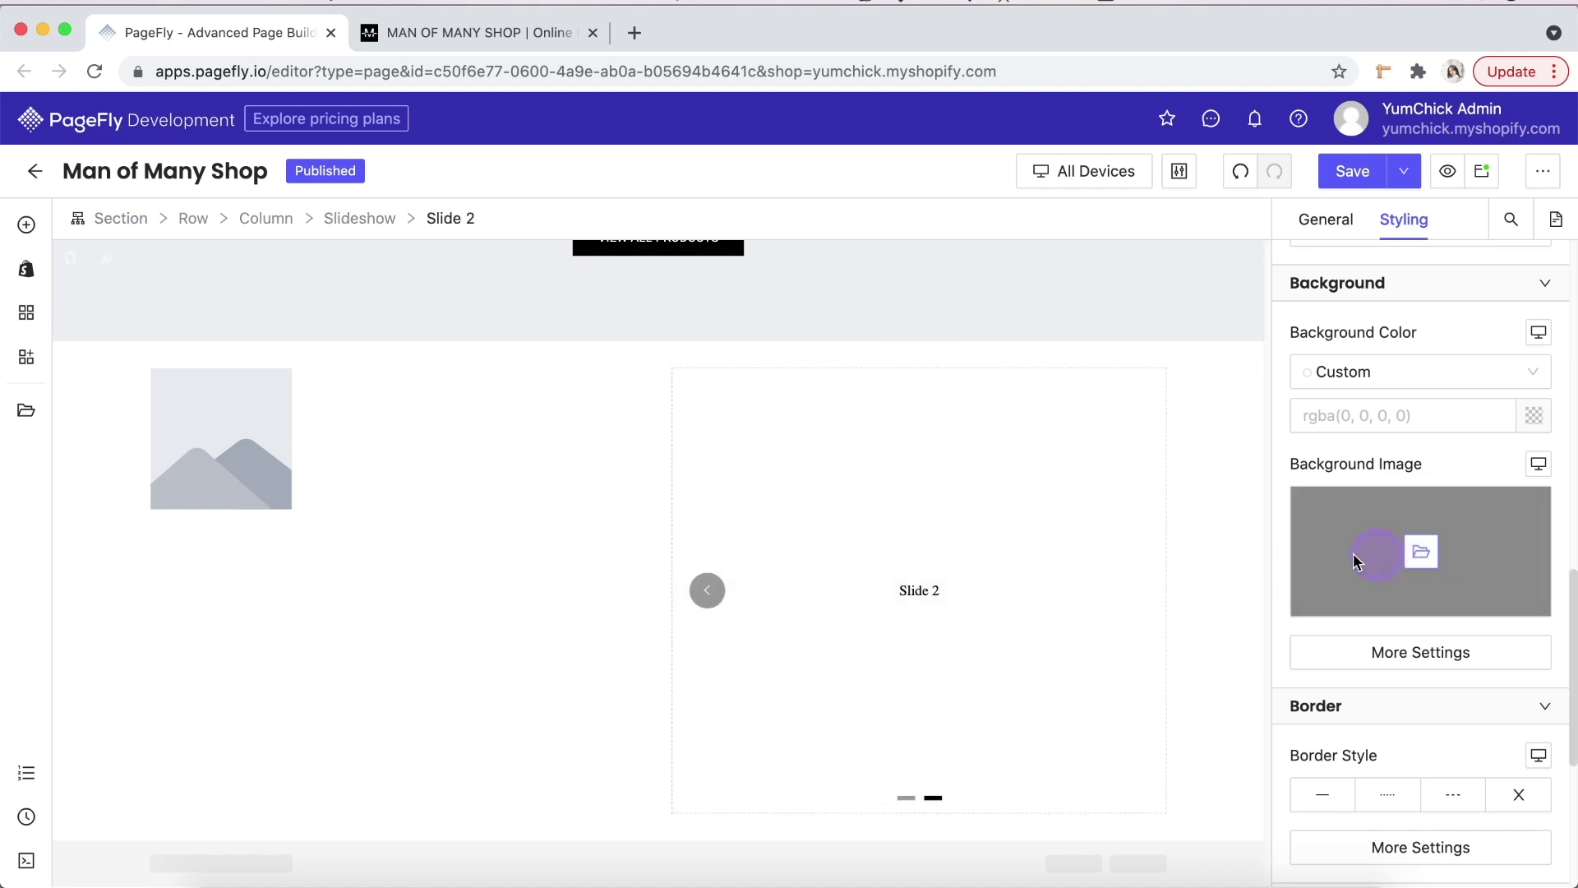
pyautogui.click(707, 592)
pyautogui.click(29, 274)
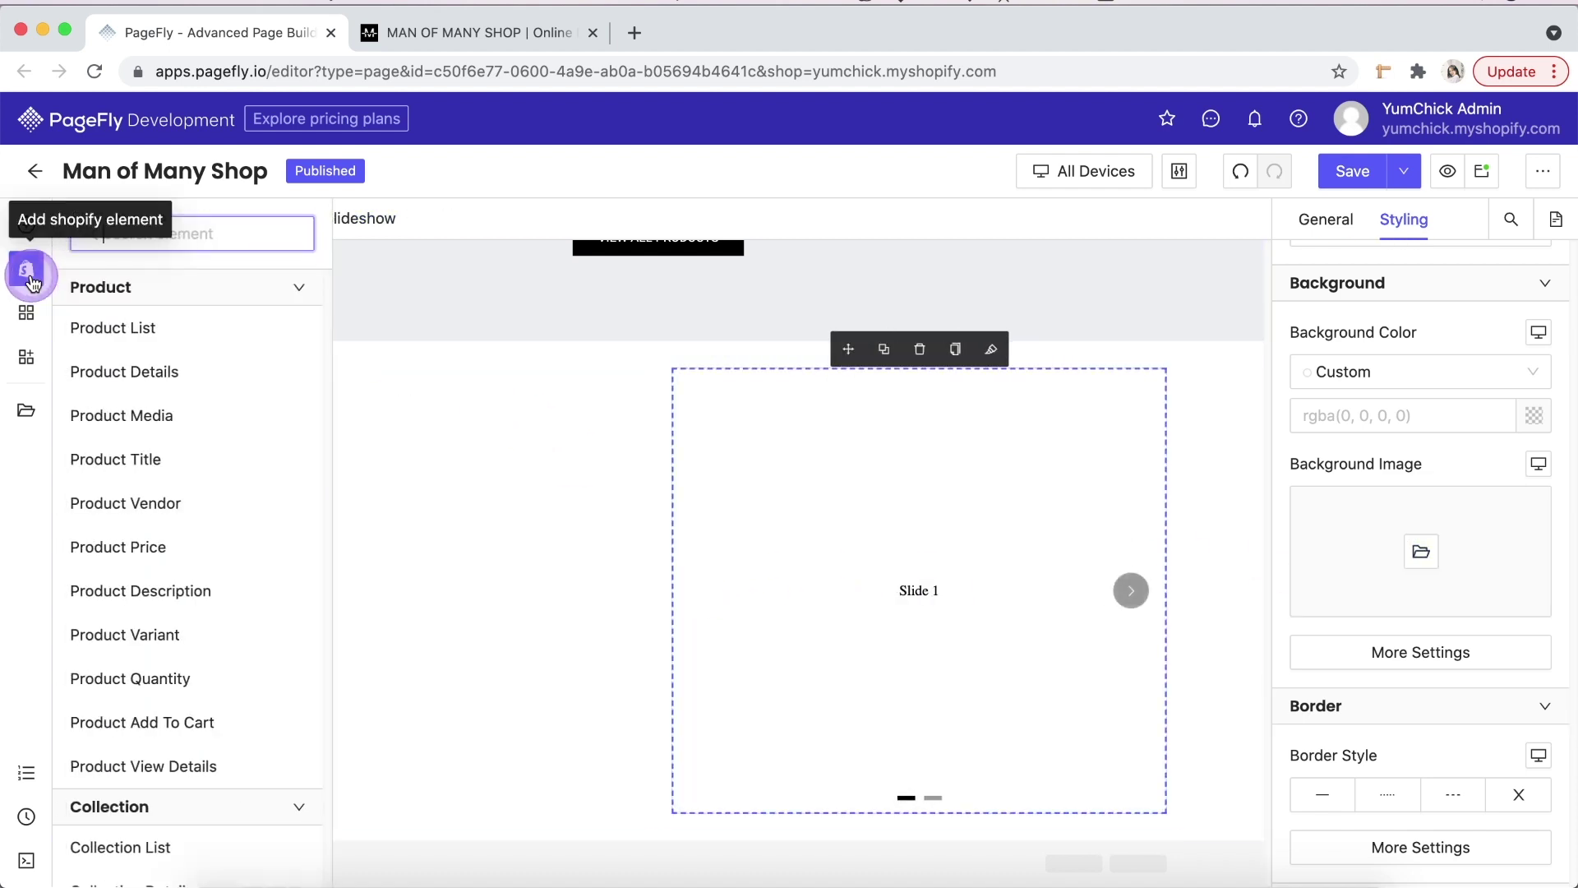
# - Drop a Product Details block into Slide 1 and give the left image the boxing gloves photo
pyautogui.moveTo(150, 368)
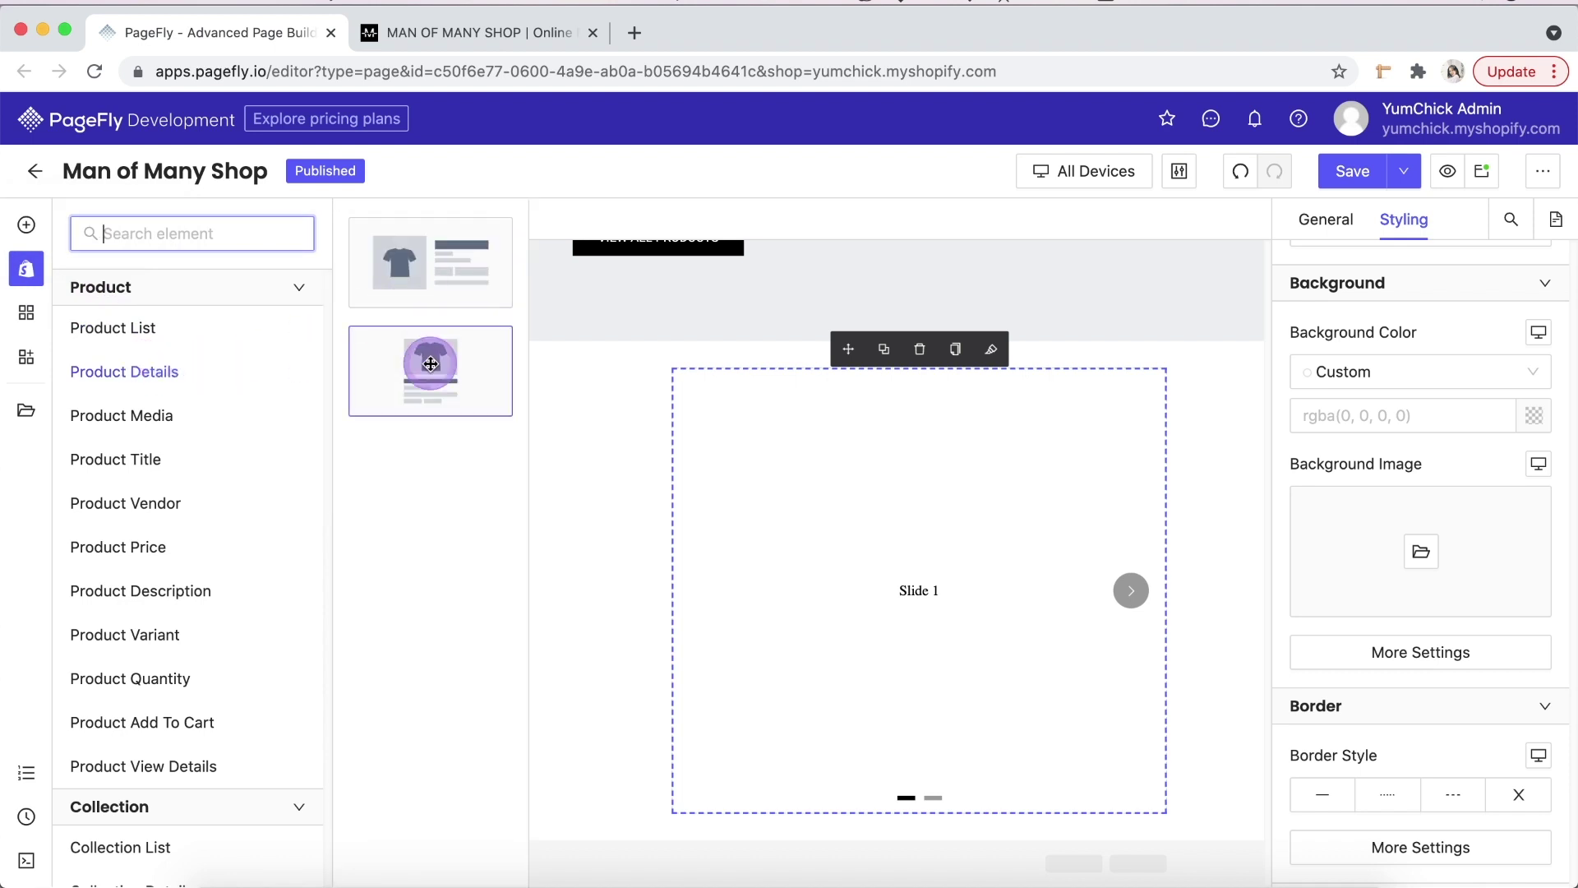
pyautogui.moveTo(430, 364); pyautogui.dragTo(821, 509)
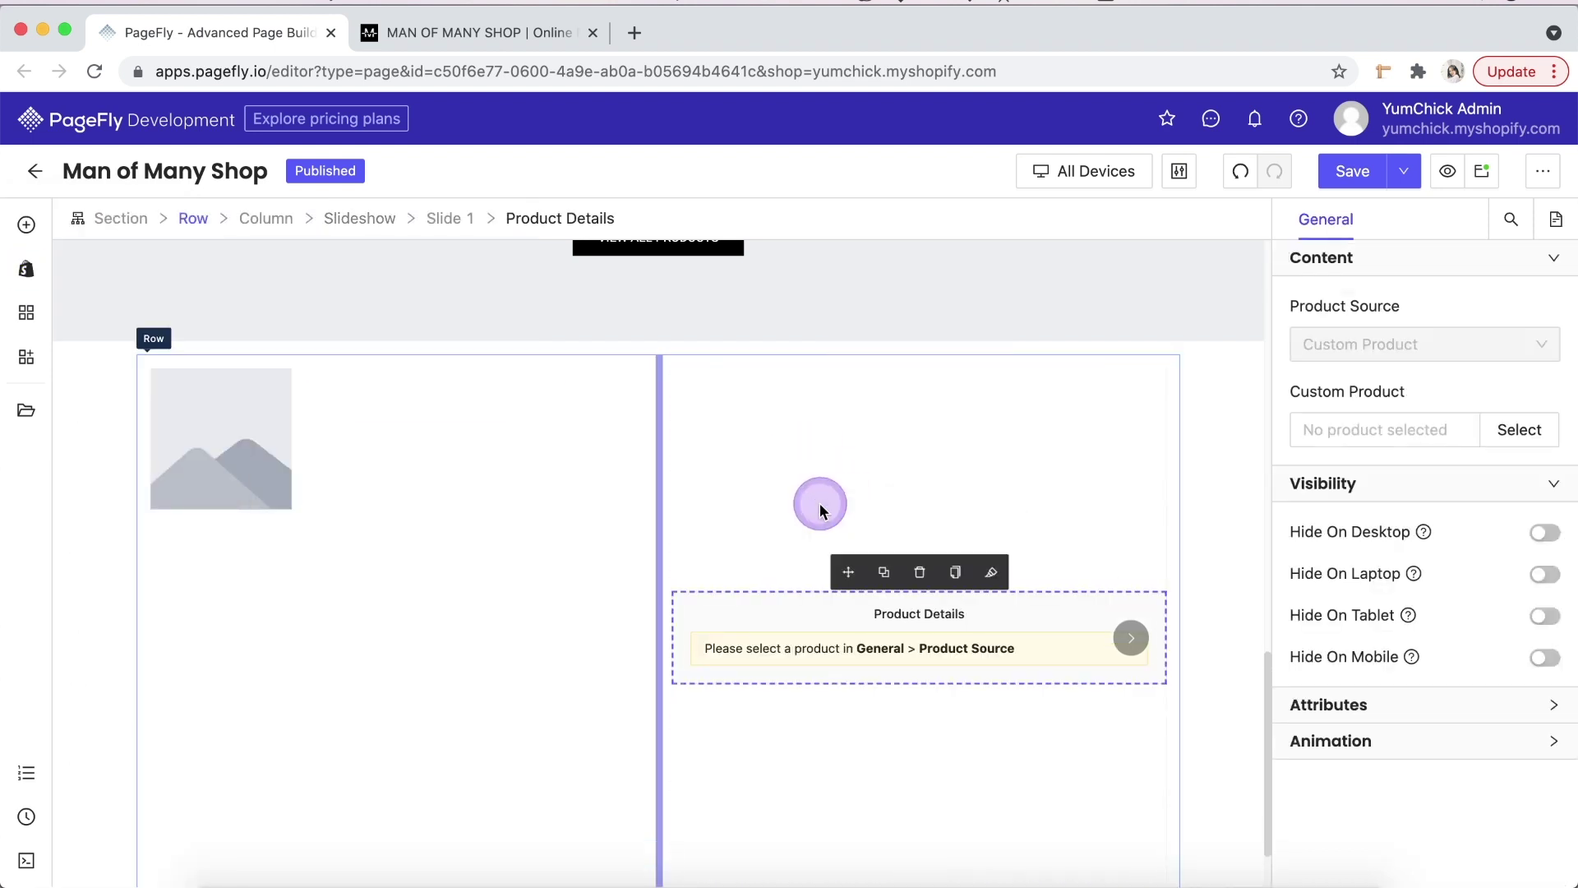
pyautogui.click(265, 398)
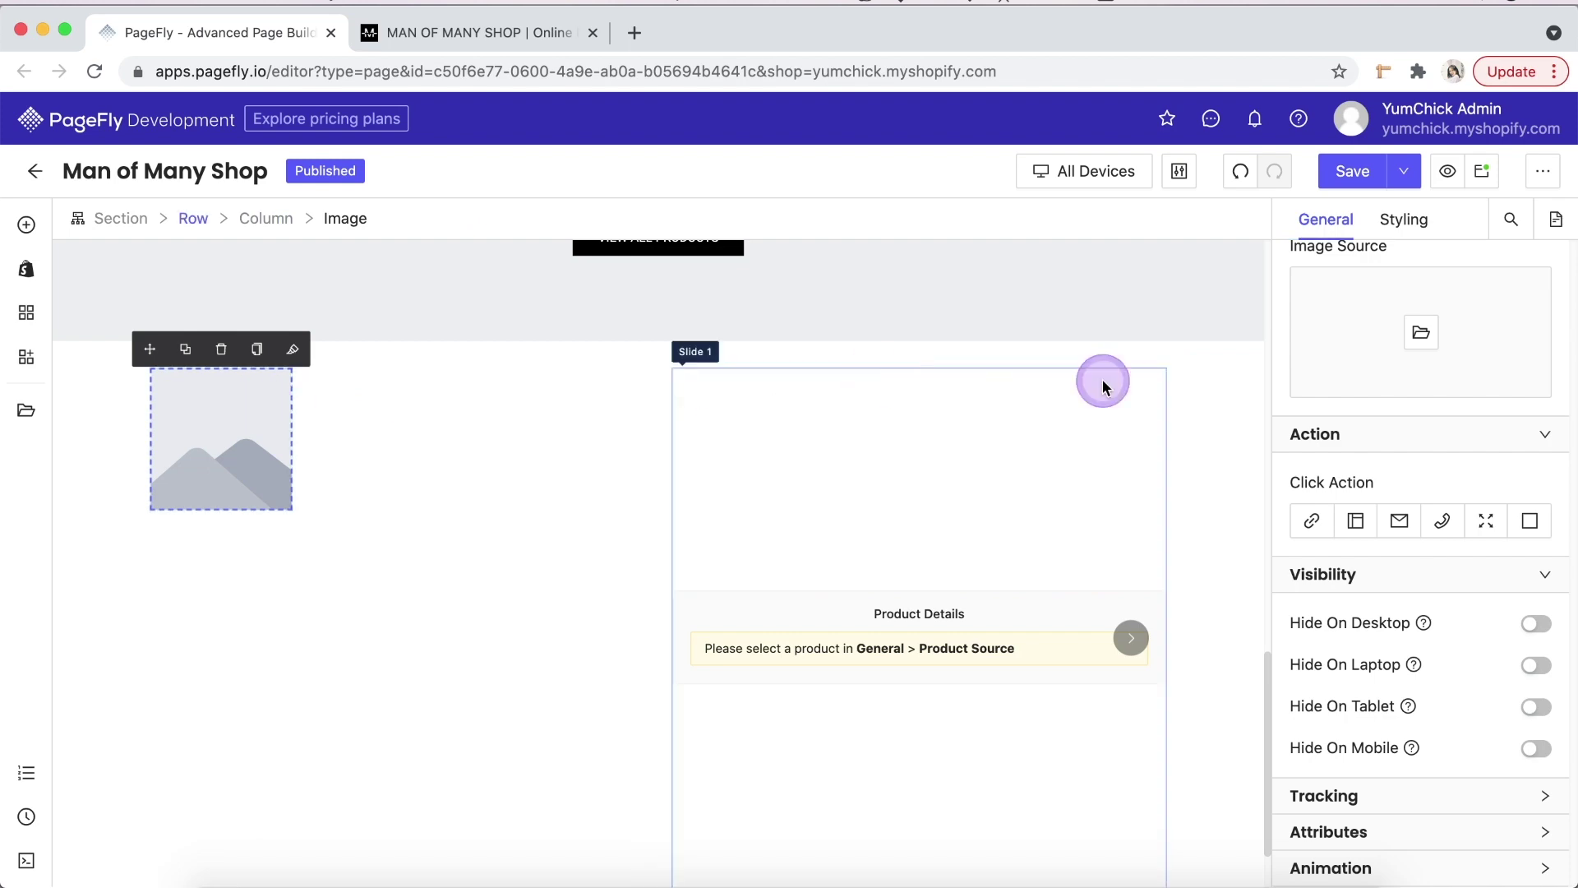
pyautogui.click(1418, 352)
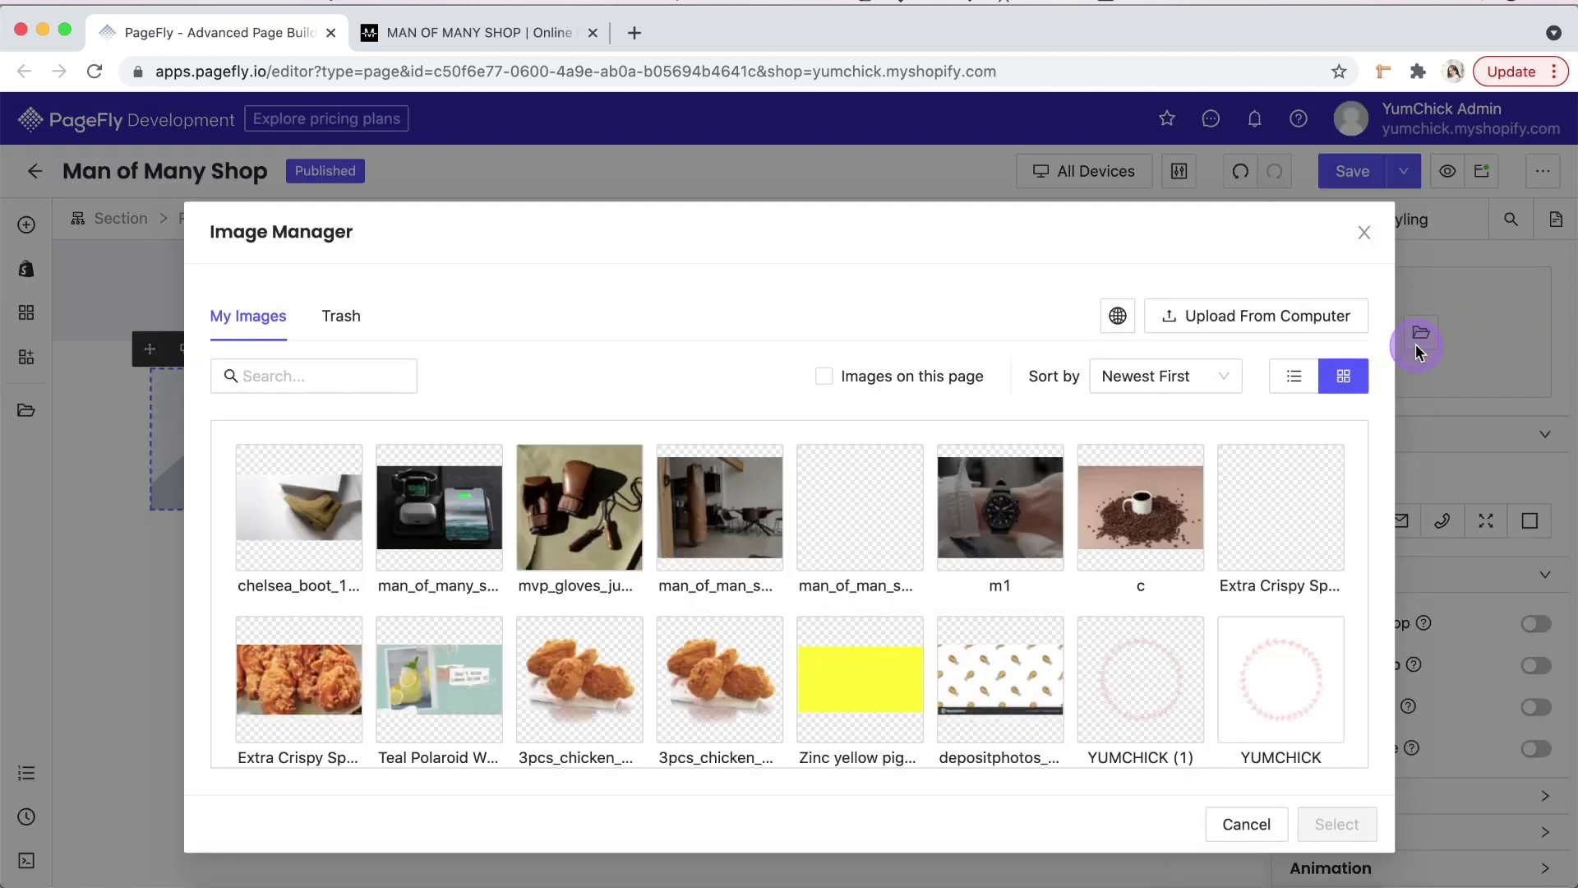
pyautogui.click(588, 514)
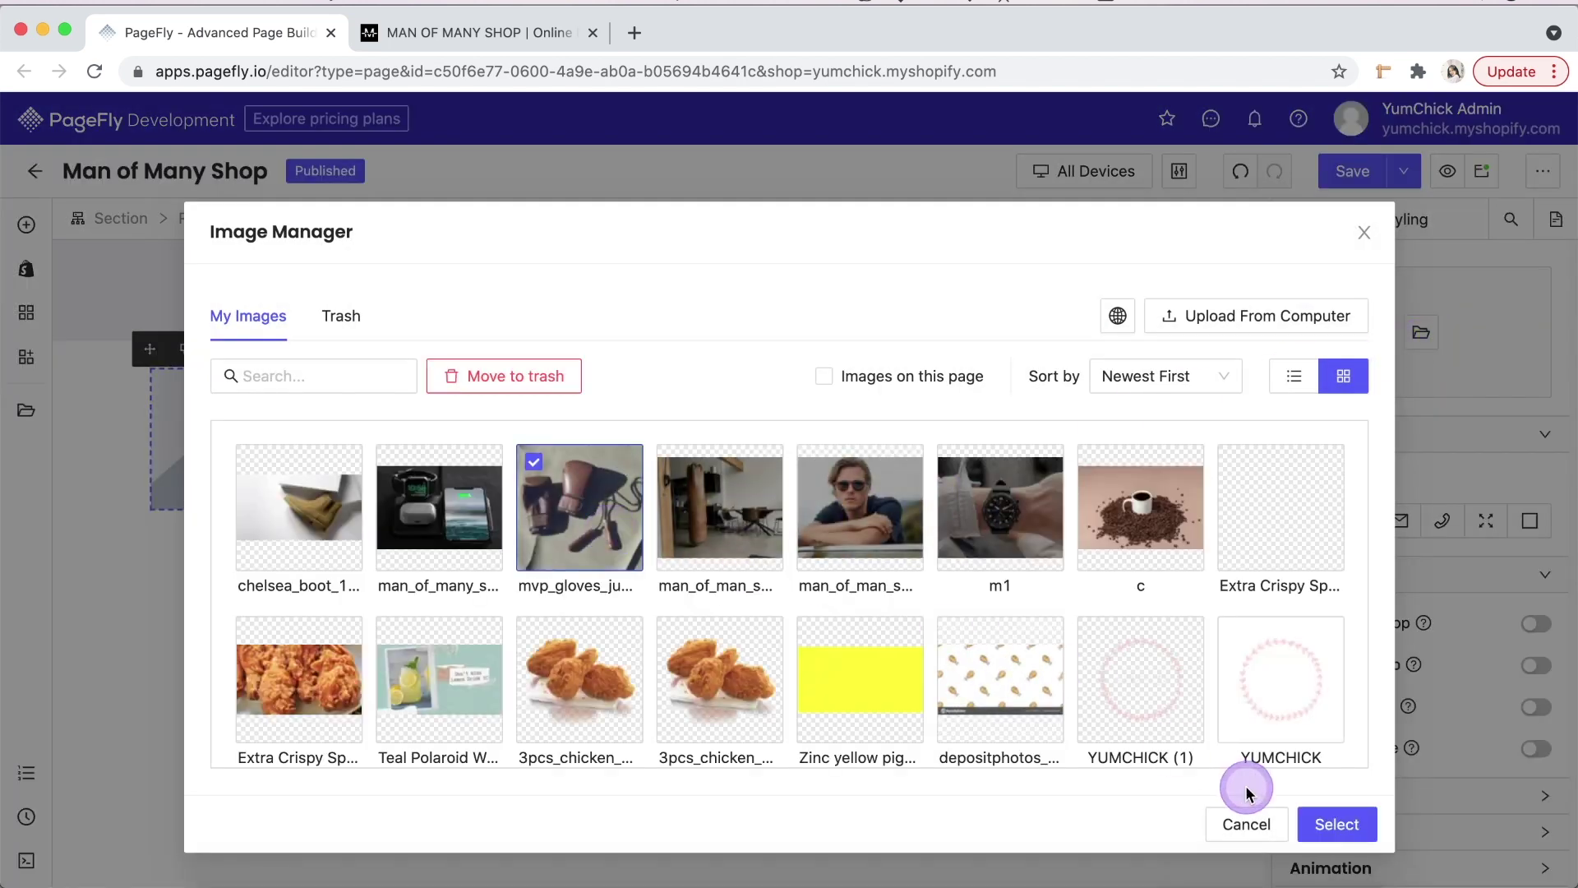
pyautogui.click(1330, 832)
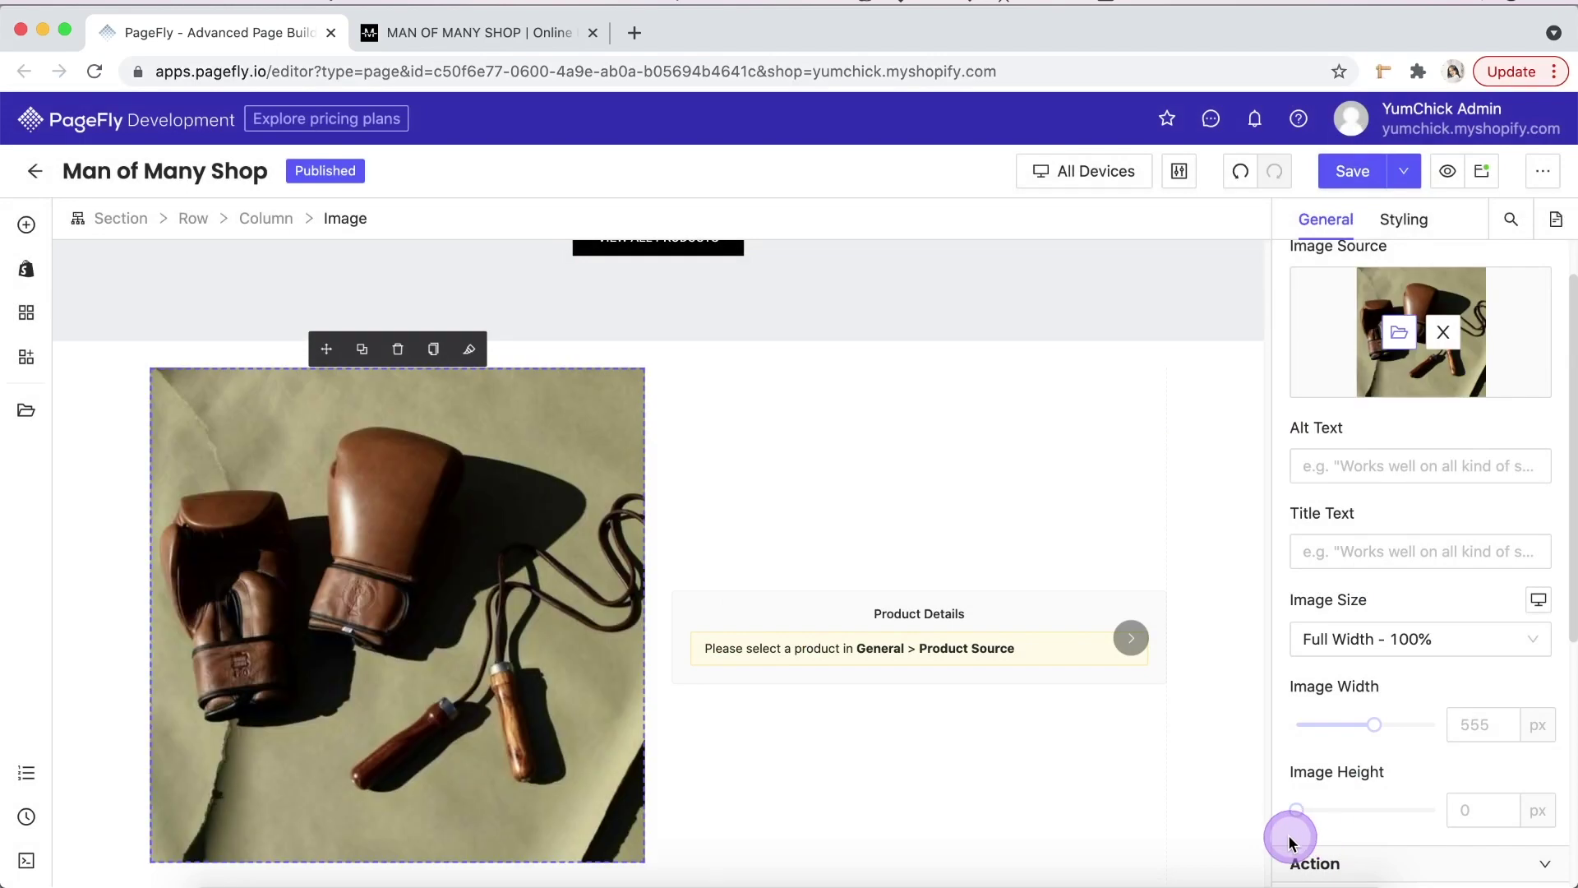
pyautogui.click(1005, 663)
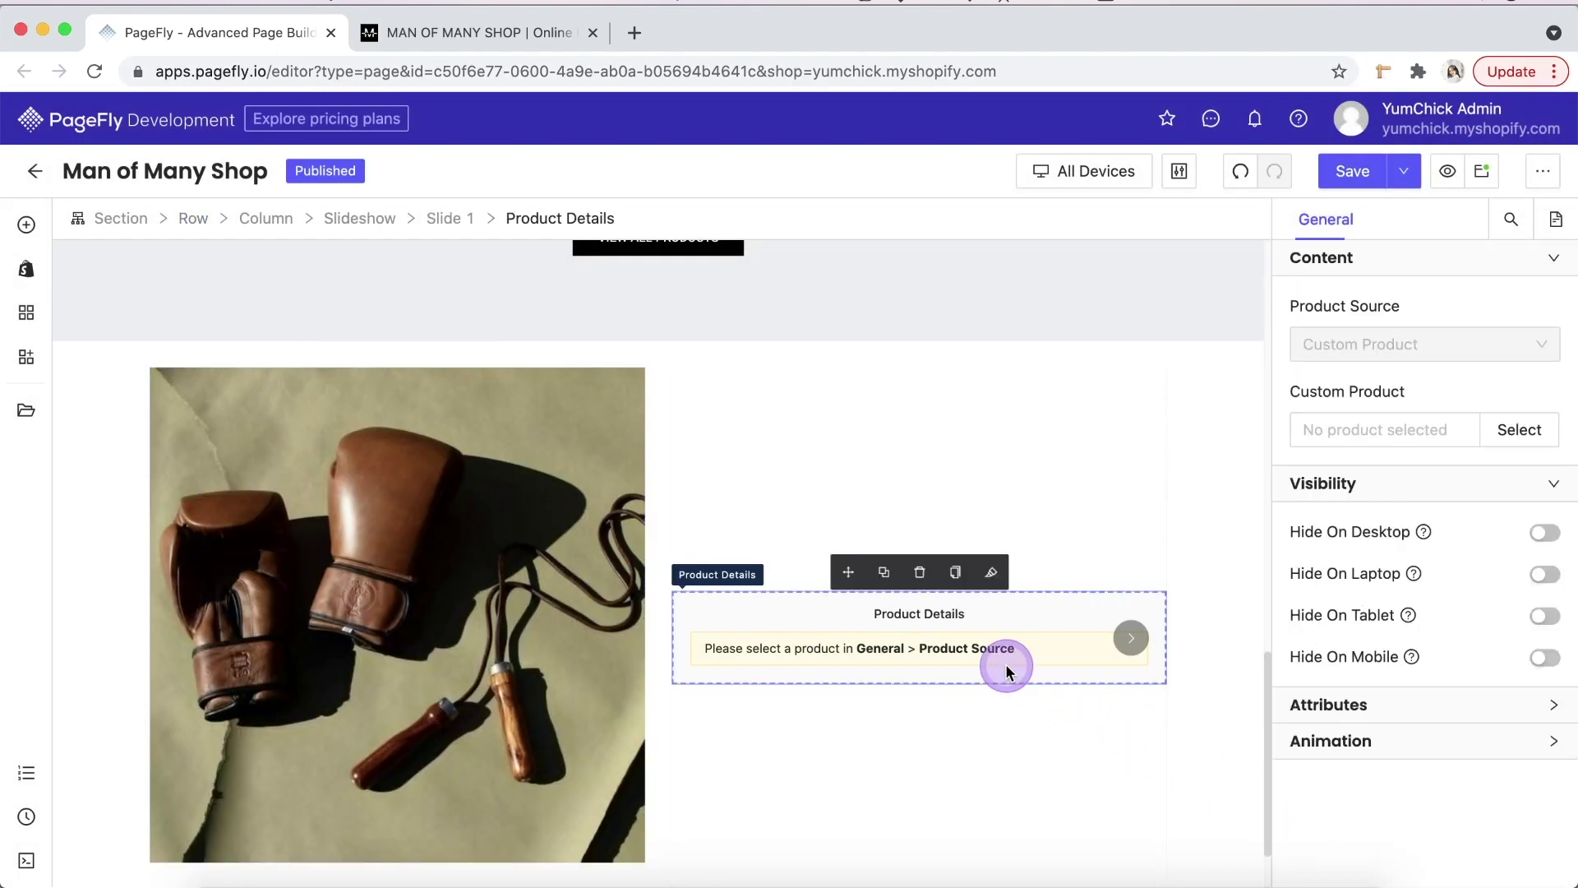
# - Set the Product Details block's product to Heritage Brown Leather Driving Gloves
pyautogui.click(1503, 432)
pyautogui.click(792, 593)
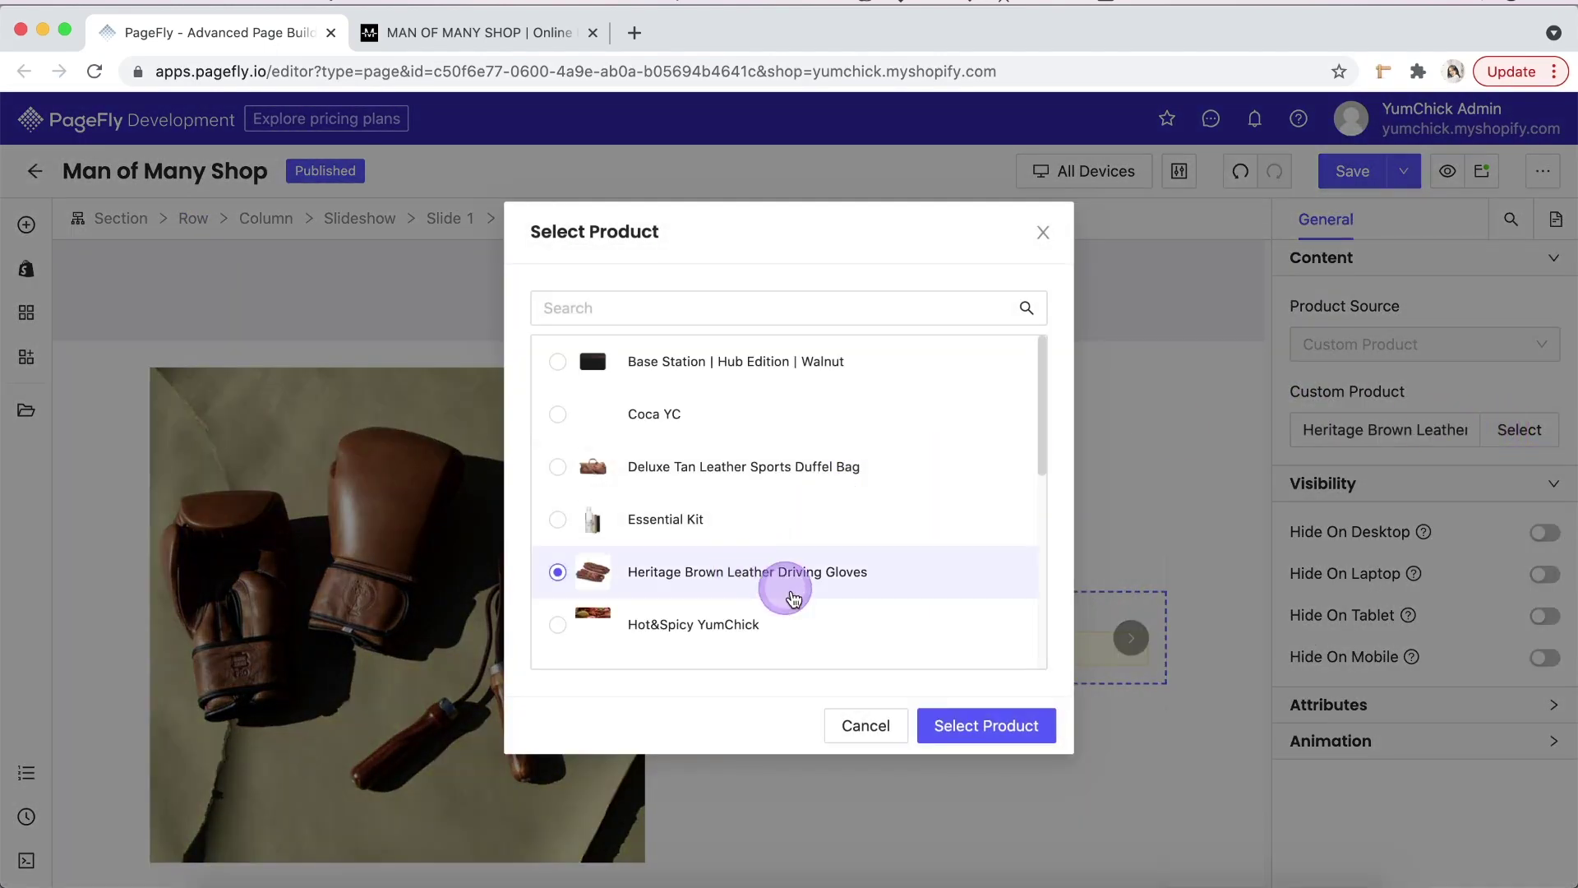
pyautogui.click(987, 725)
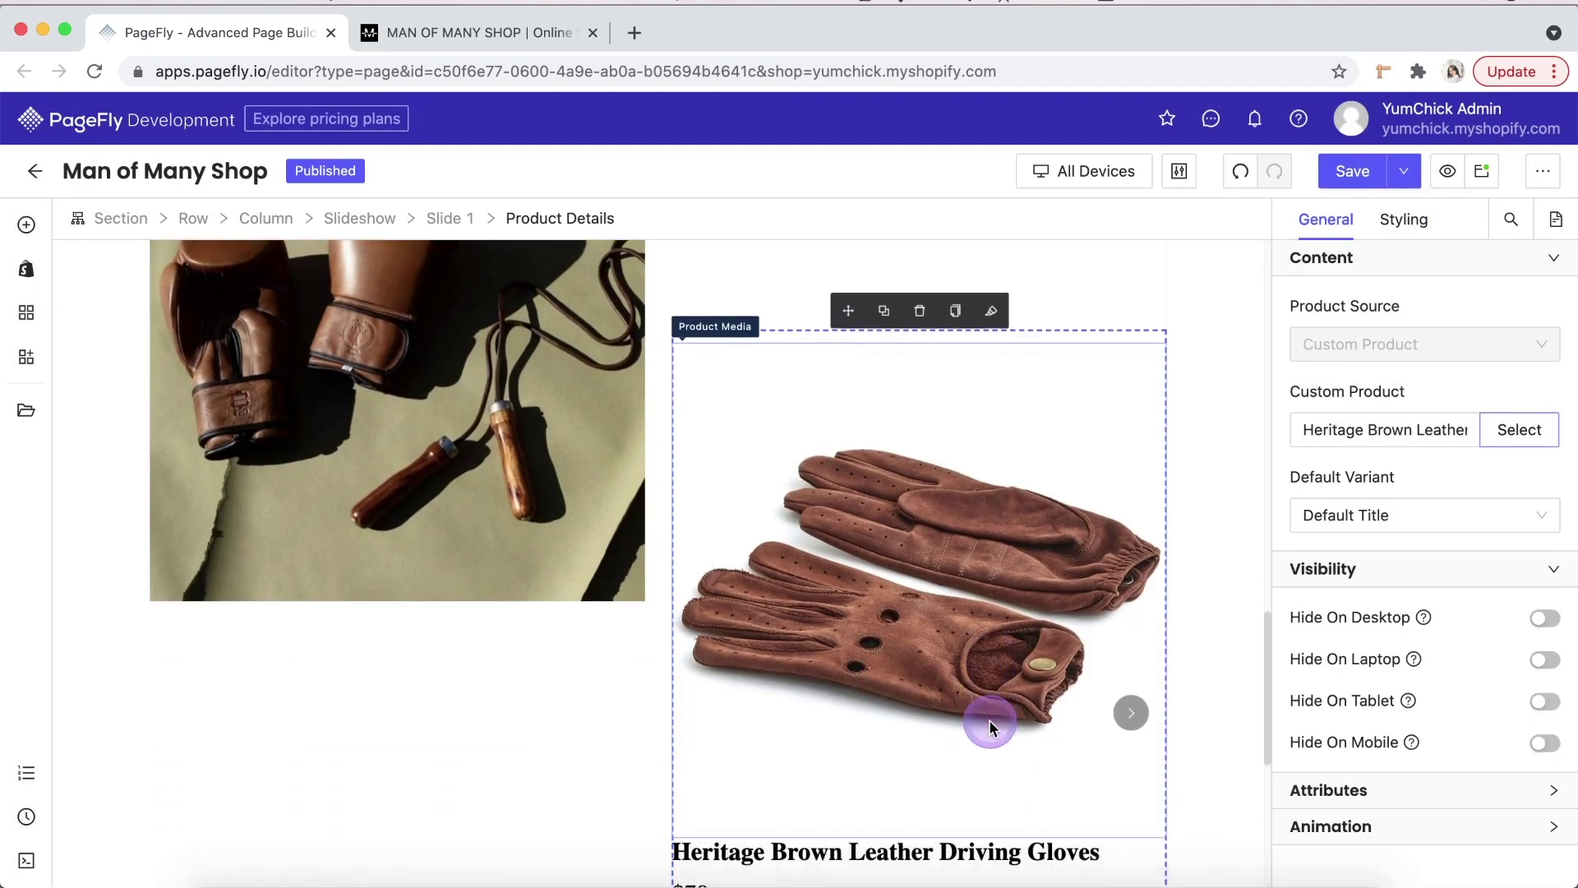
pyautogui.scroll(-5, 989, 719)
pyautogui.scroll(3, 1011, 662)
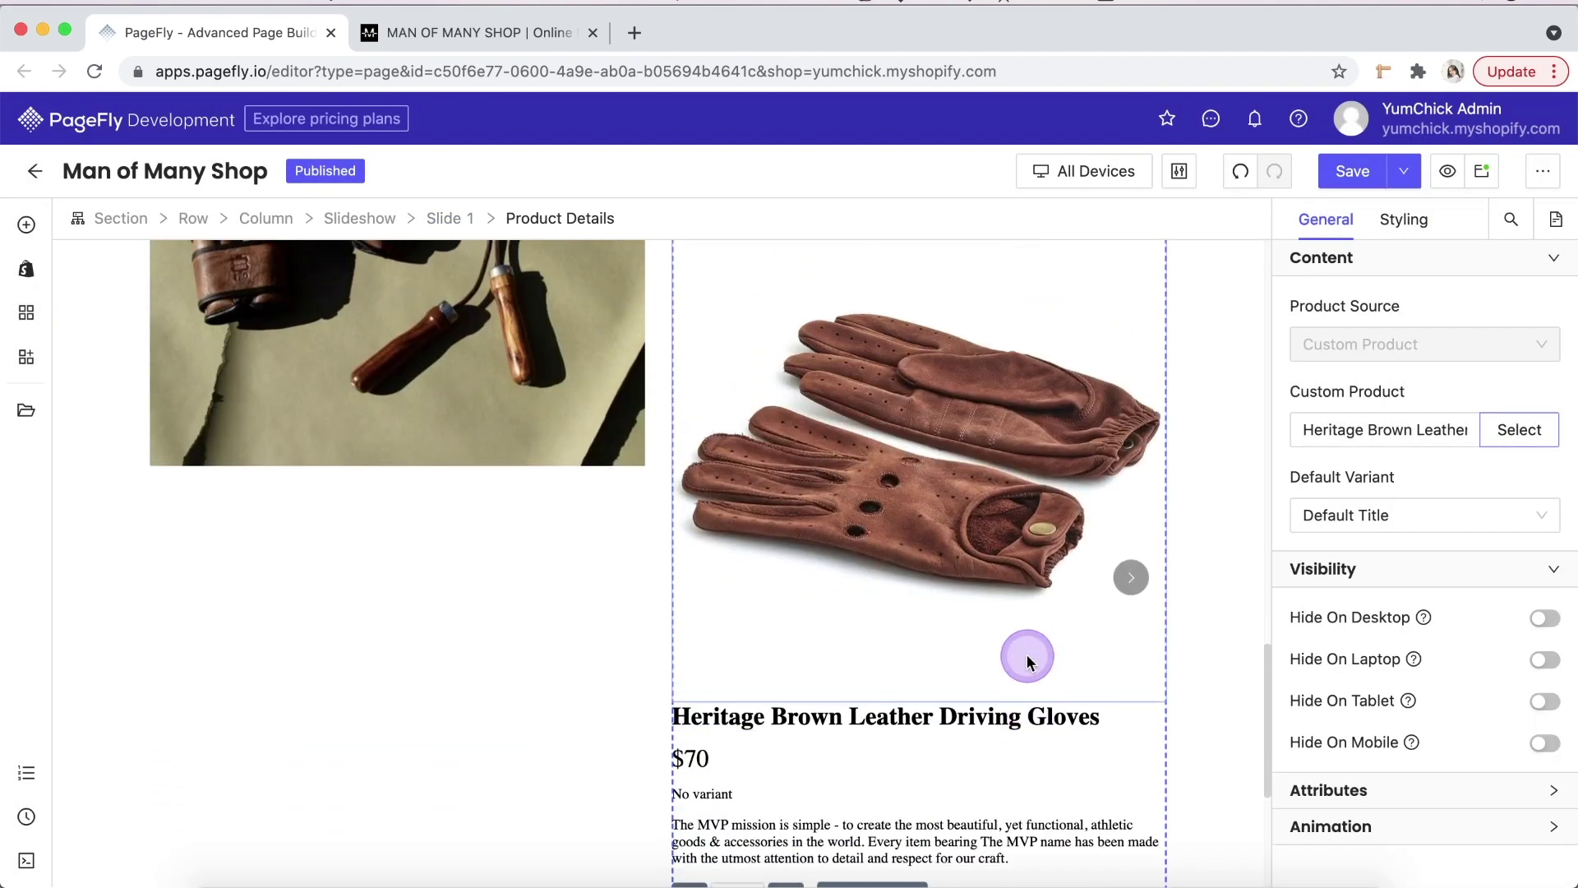
pyautogui.scroll(7, 1027, 654)
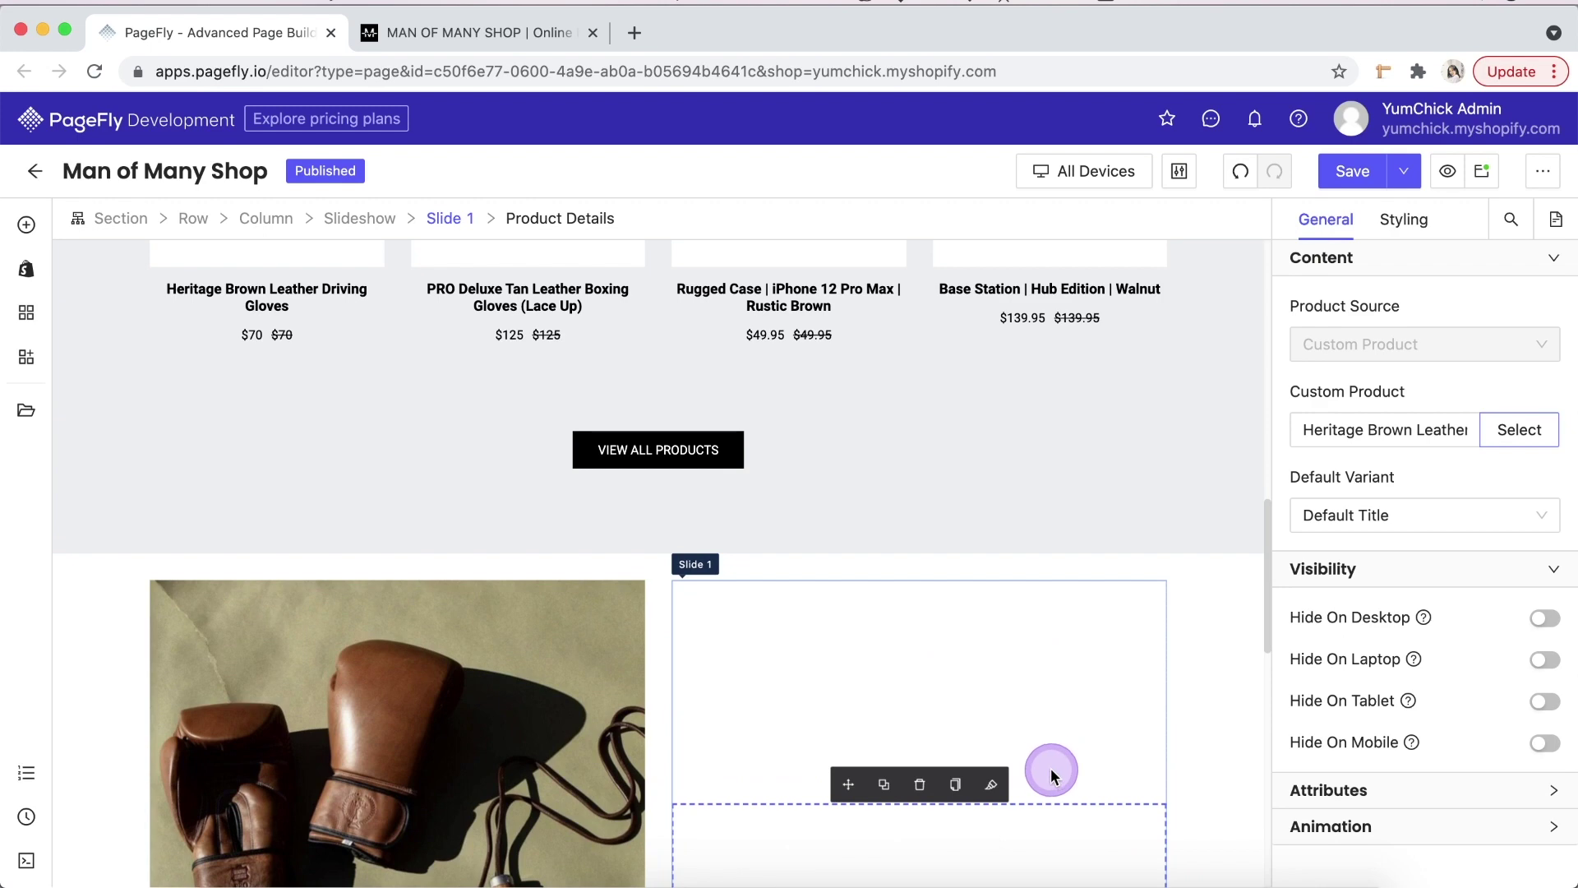
# - Reduce Slide 1's top and bottom padding to 0
pyautogui.click(1052, 772)
pyautogui.click(1404, 219)
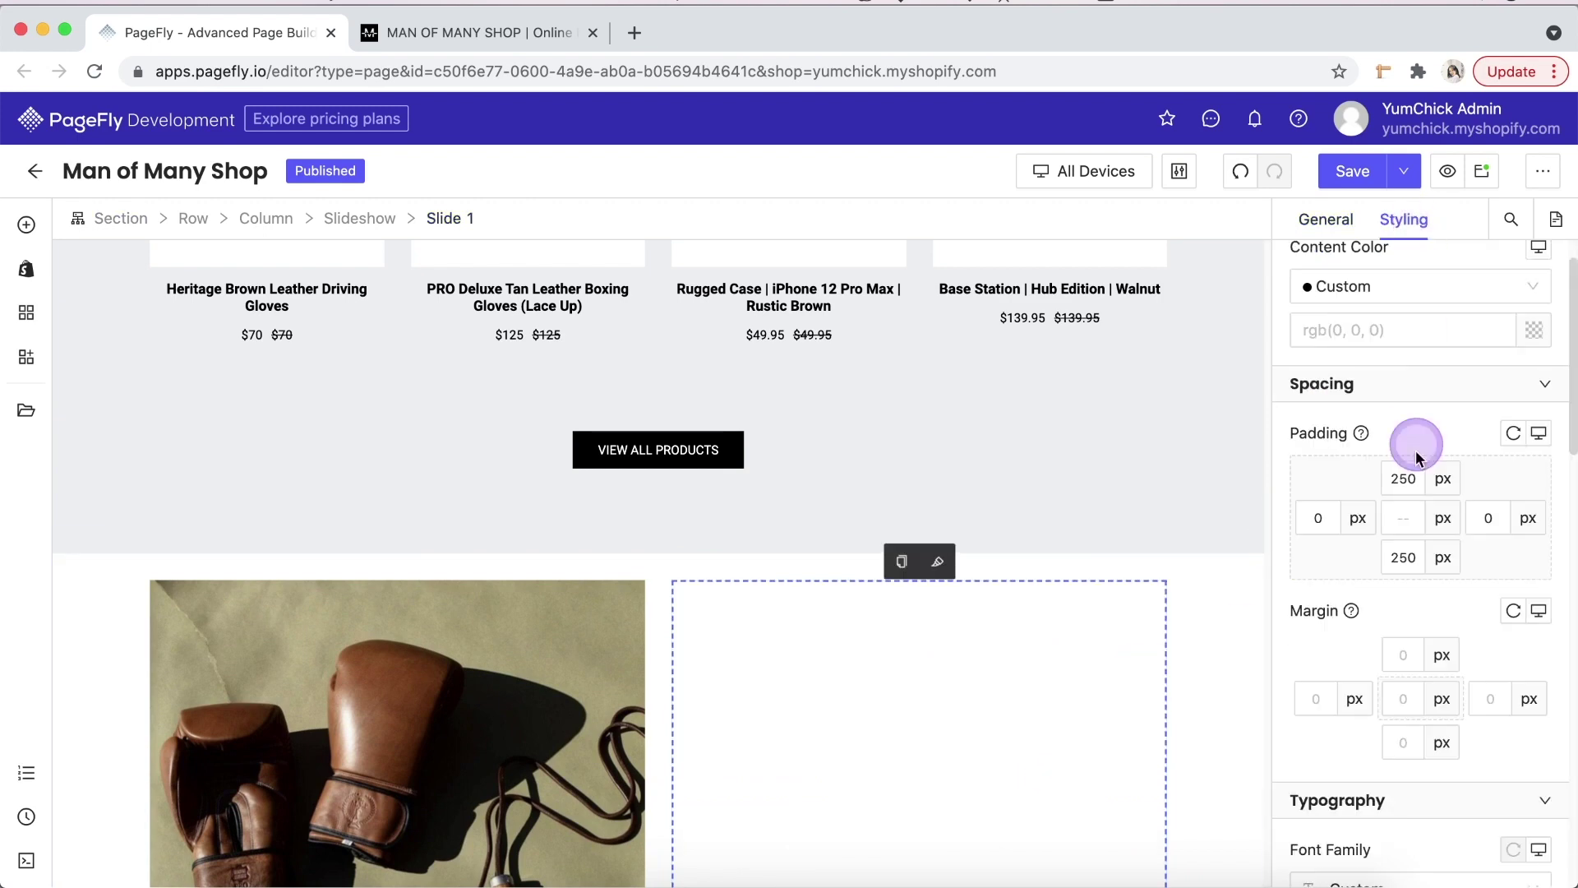
pyautogui.press('BackSpace')
pyautogui.click(1408, 558)
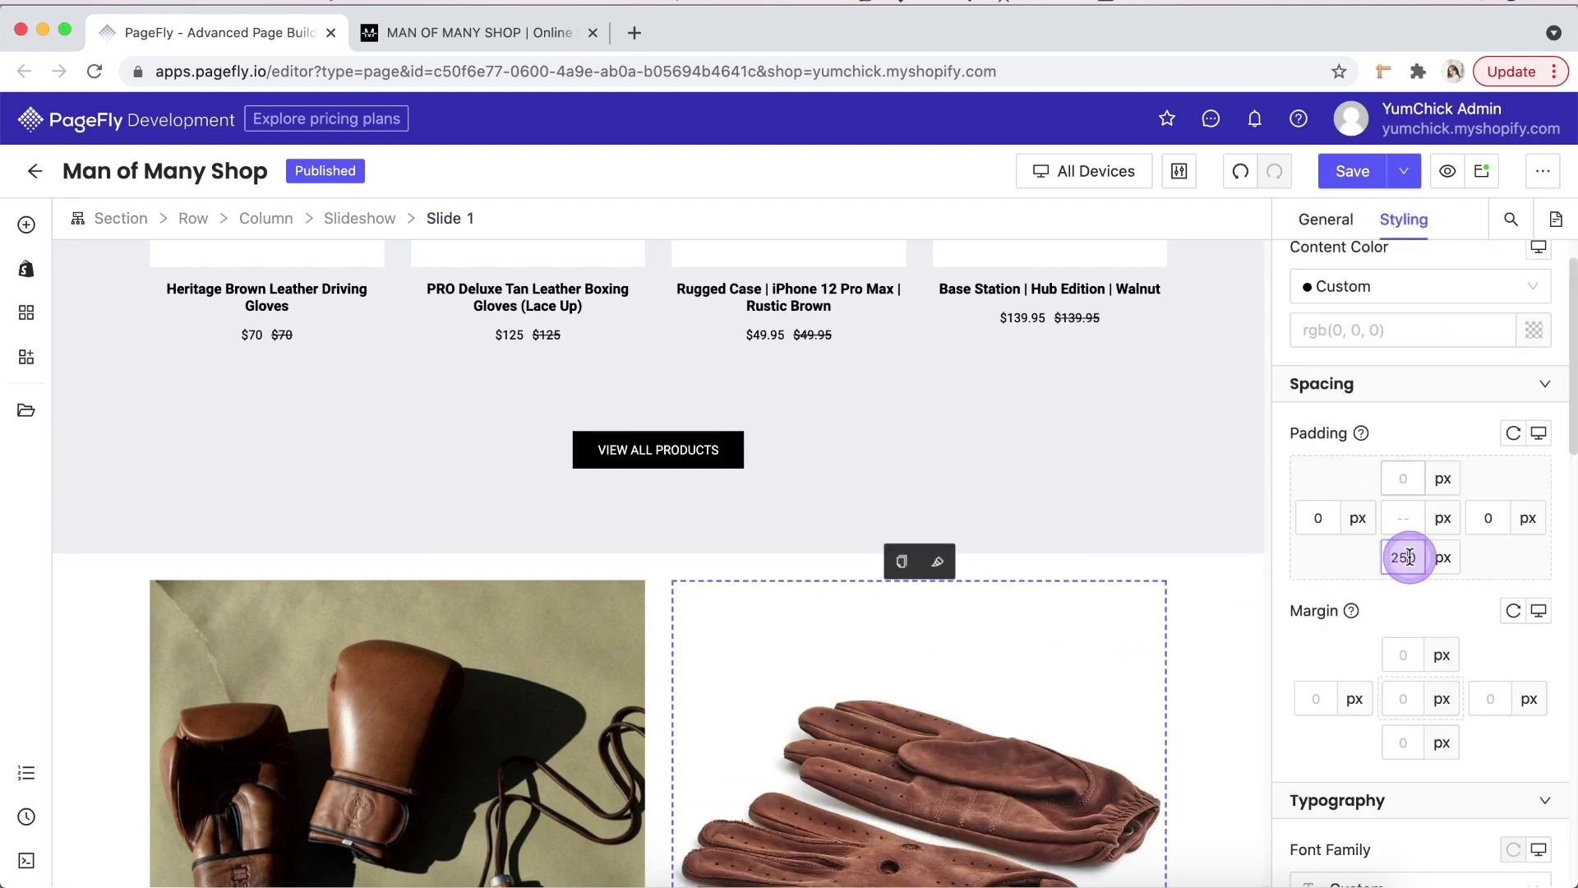
pyautogui.scroll(-4, 1117, 752)
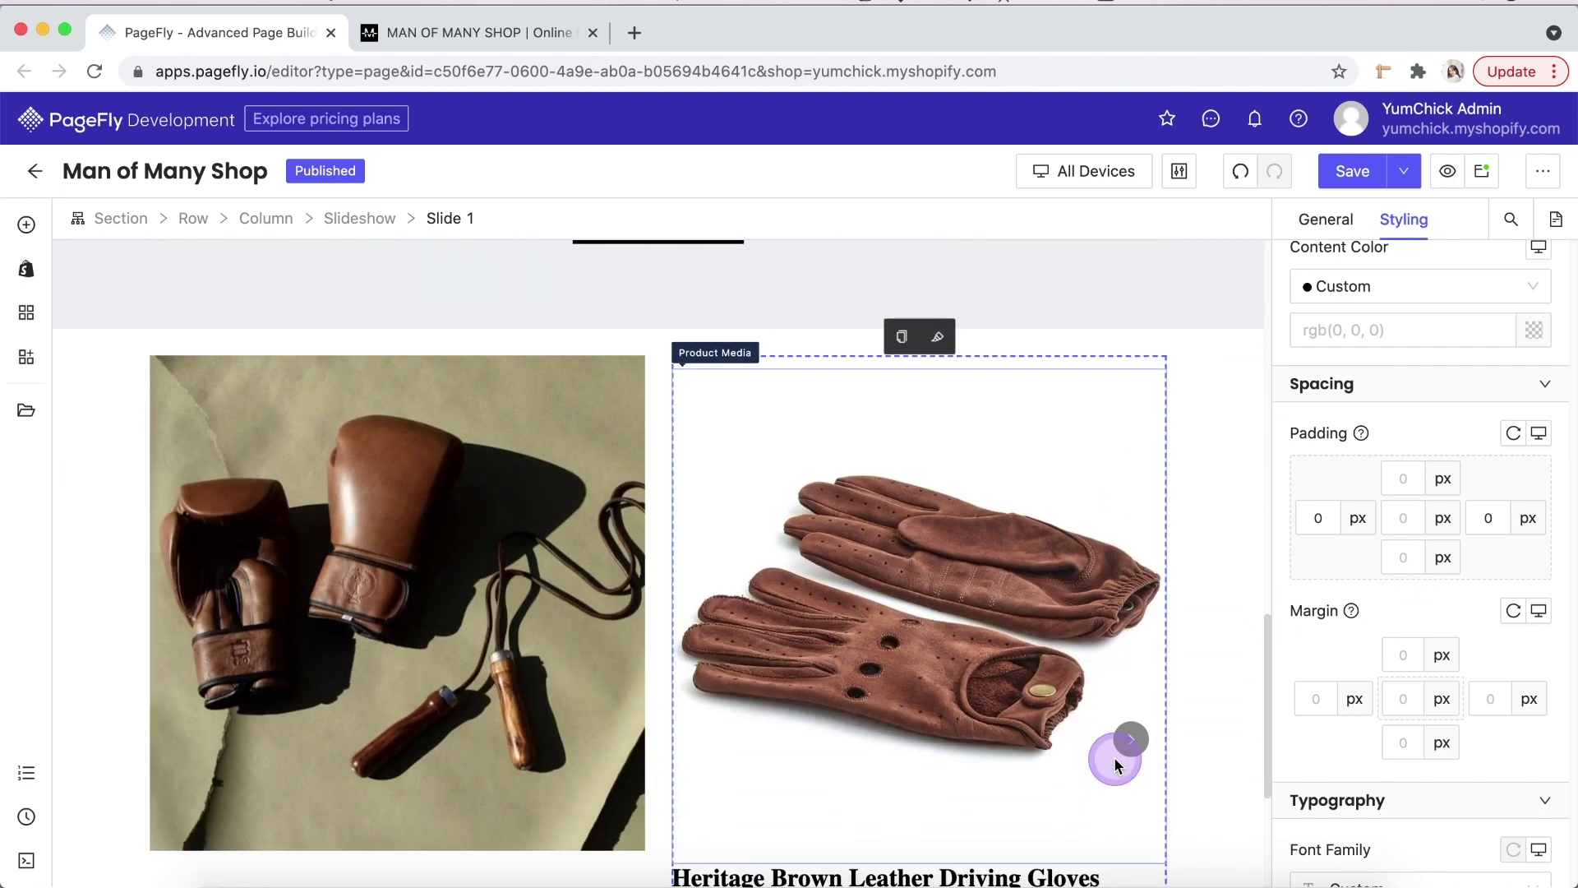
pyautogui.scroll(-1, 1115, 760)
# - Delete the Product Variant, Quantity, Description and View Details elements from the slide
pyautogui.click(894, 766)
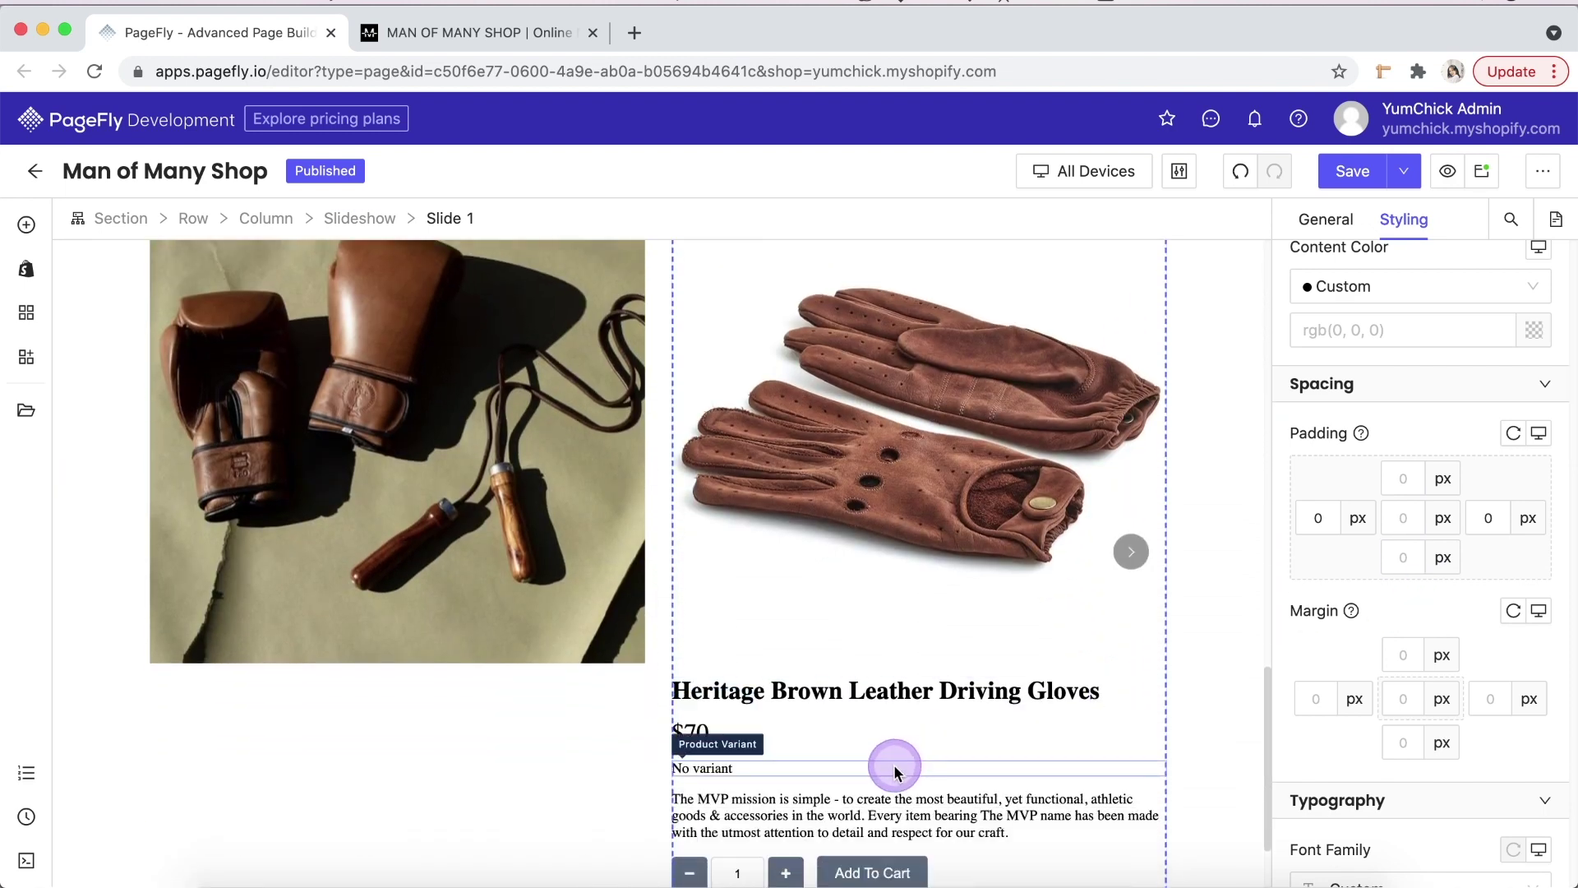
pyautogui.click(917, 751)
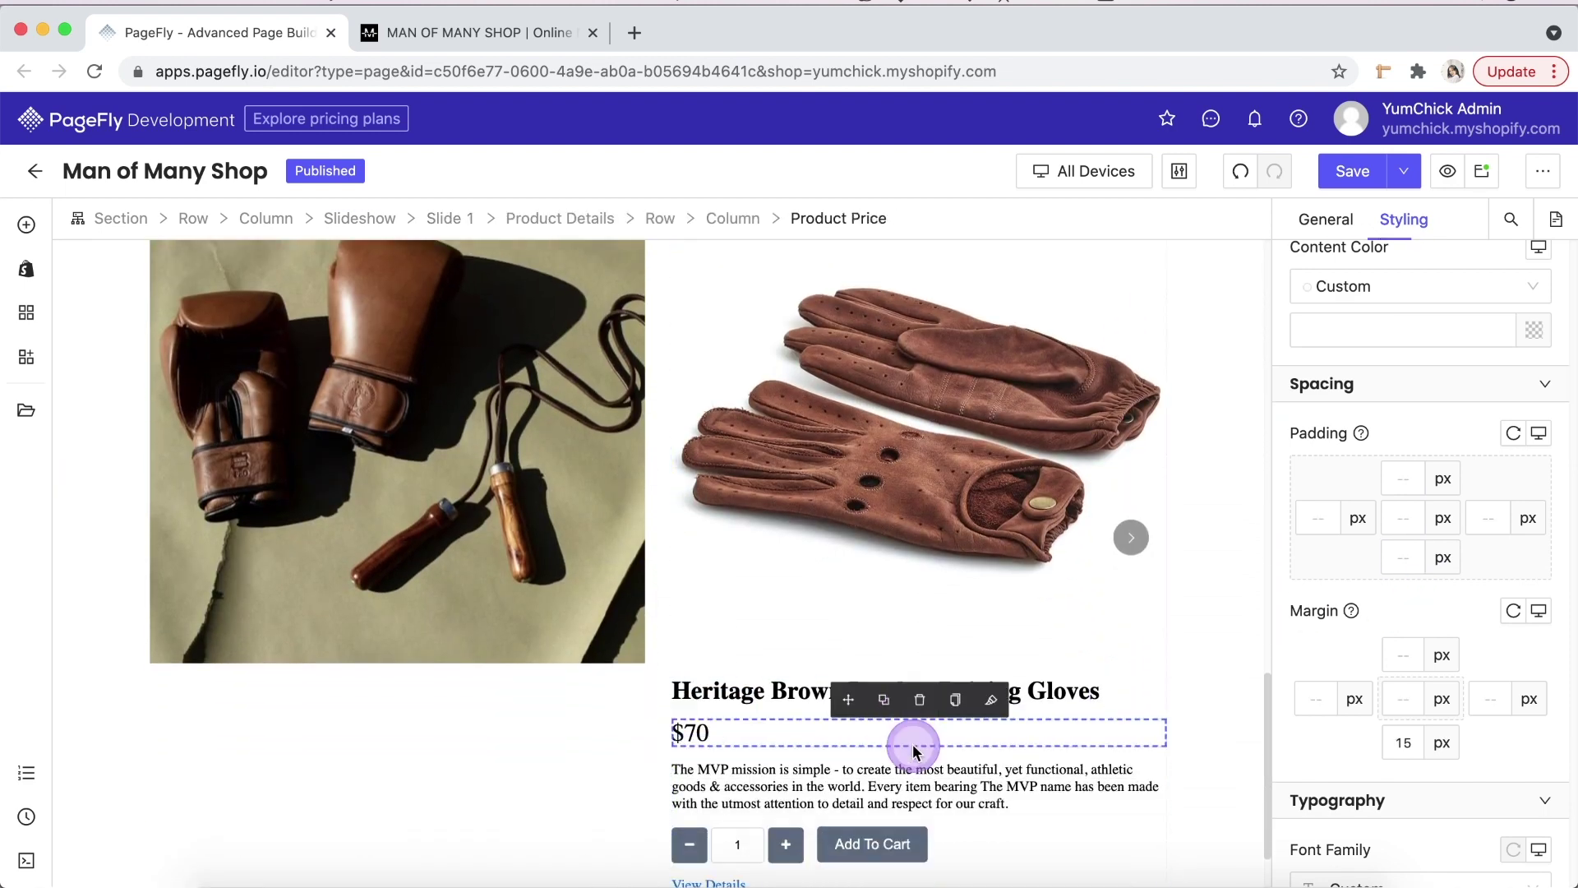
pyautogui.click(734, 826)
pyautogui.click(905, 218)
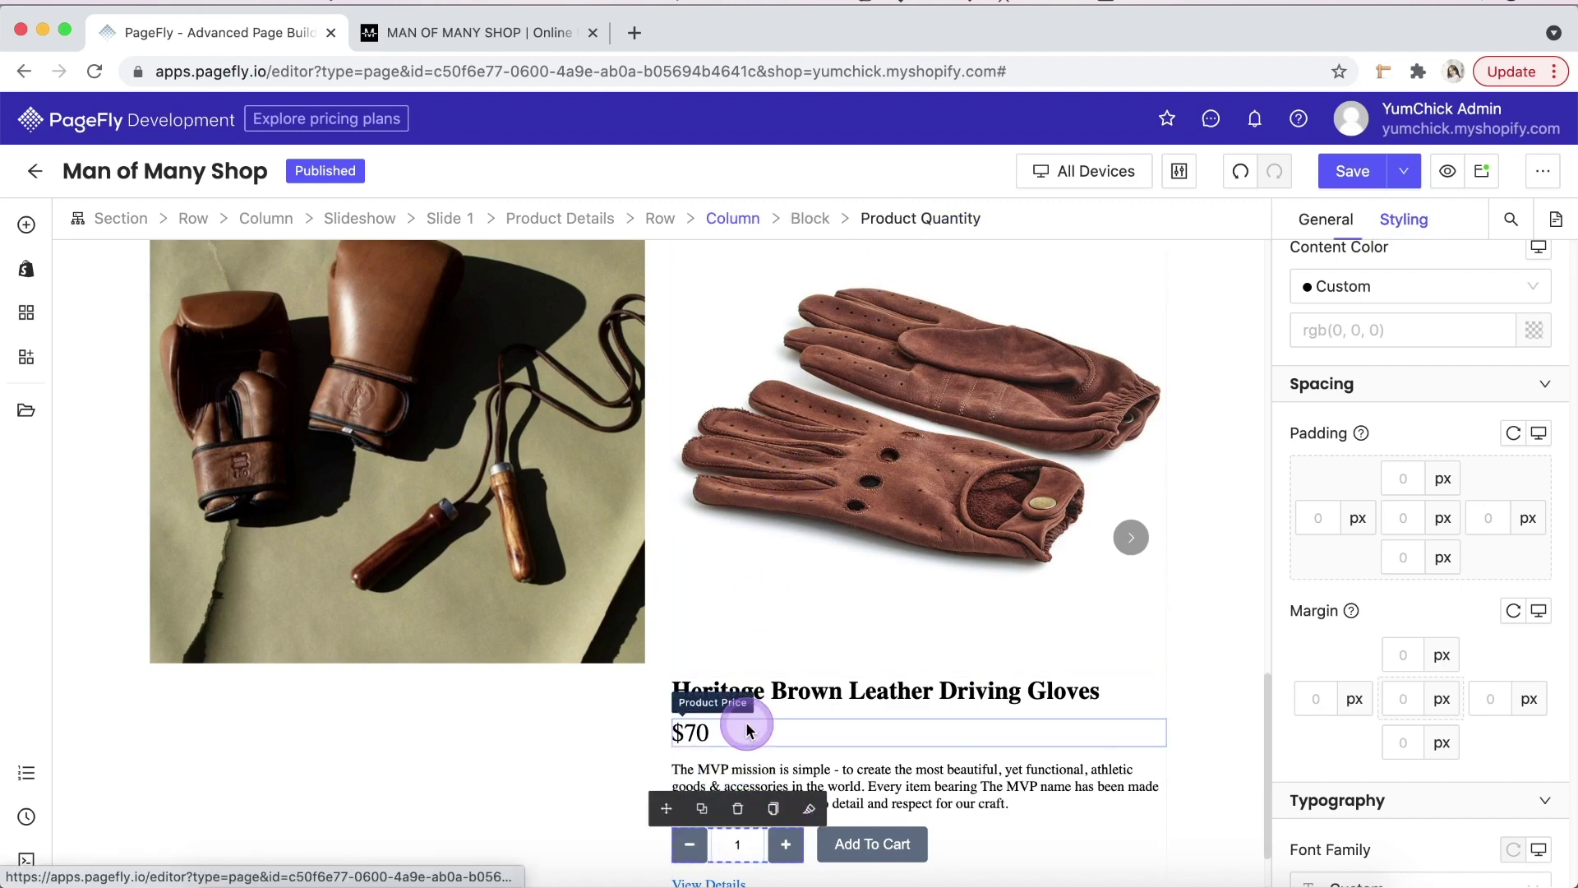
pyautogui.click(738, 810)
pyautogui.click(867, 793)
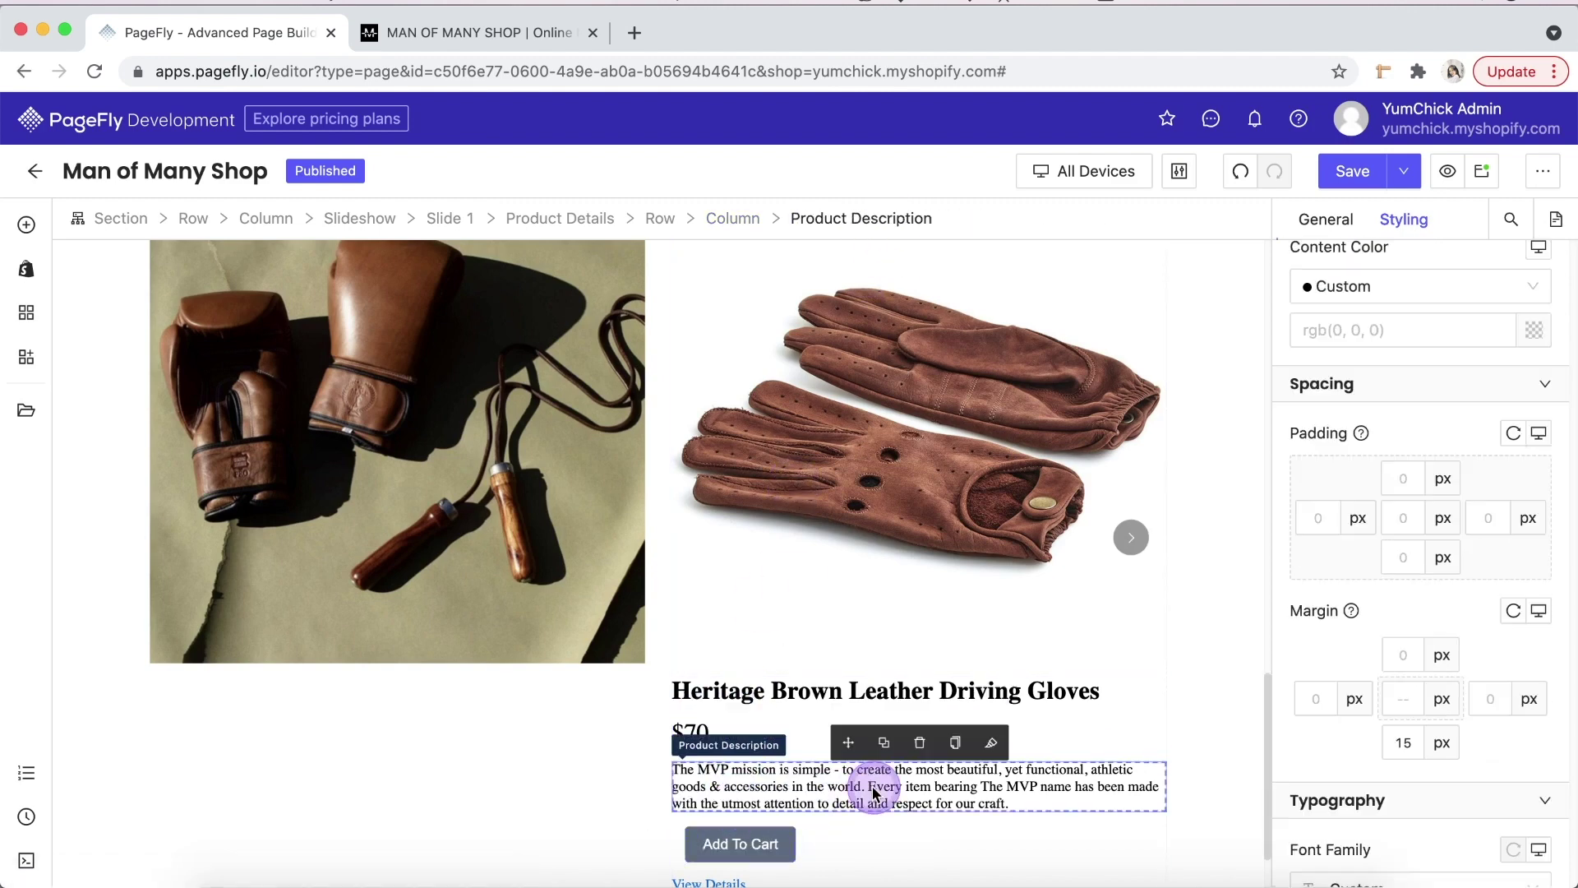
pyautogui.click(916, 743)
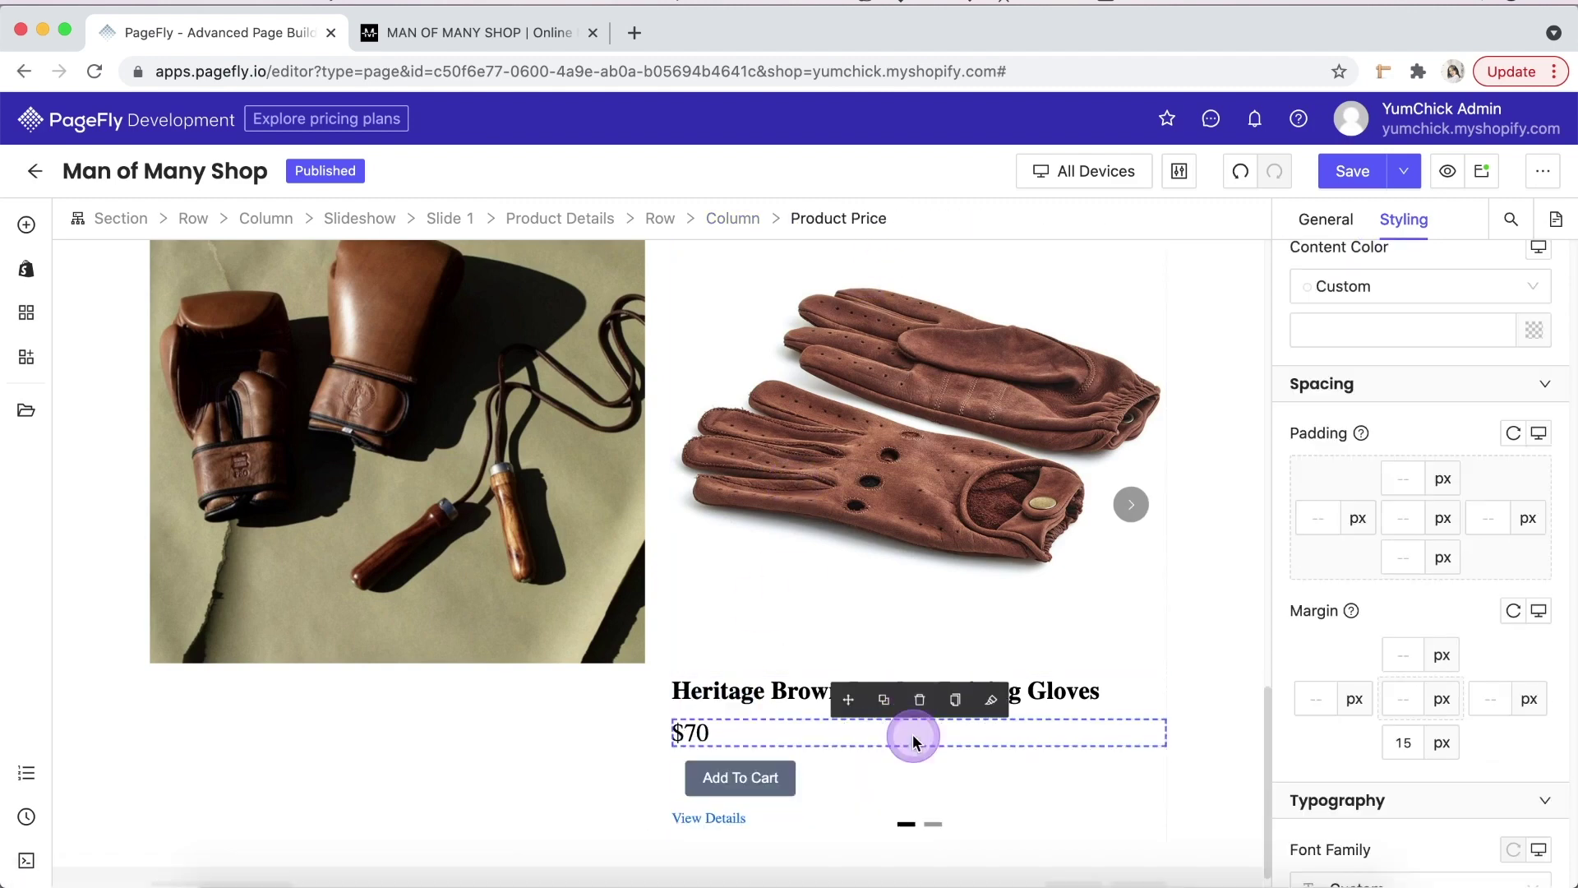
pyautogui.click(729, 816)
pyautogui.click(705, 790)
# - Set the Add To Cart button's left margin to 0
pyautogui.click(777, 767)
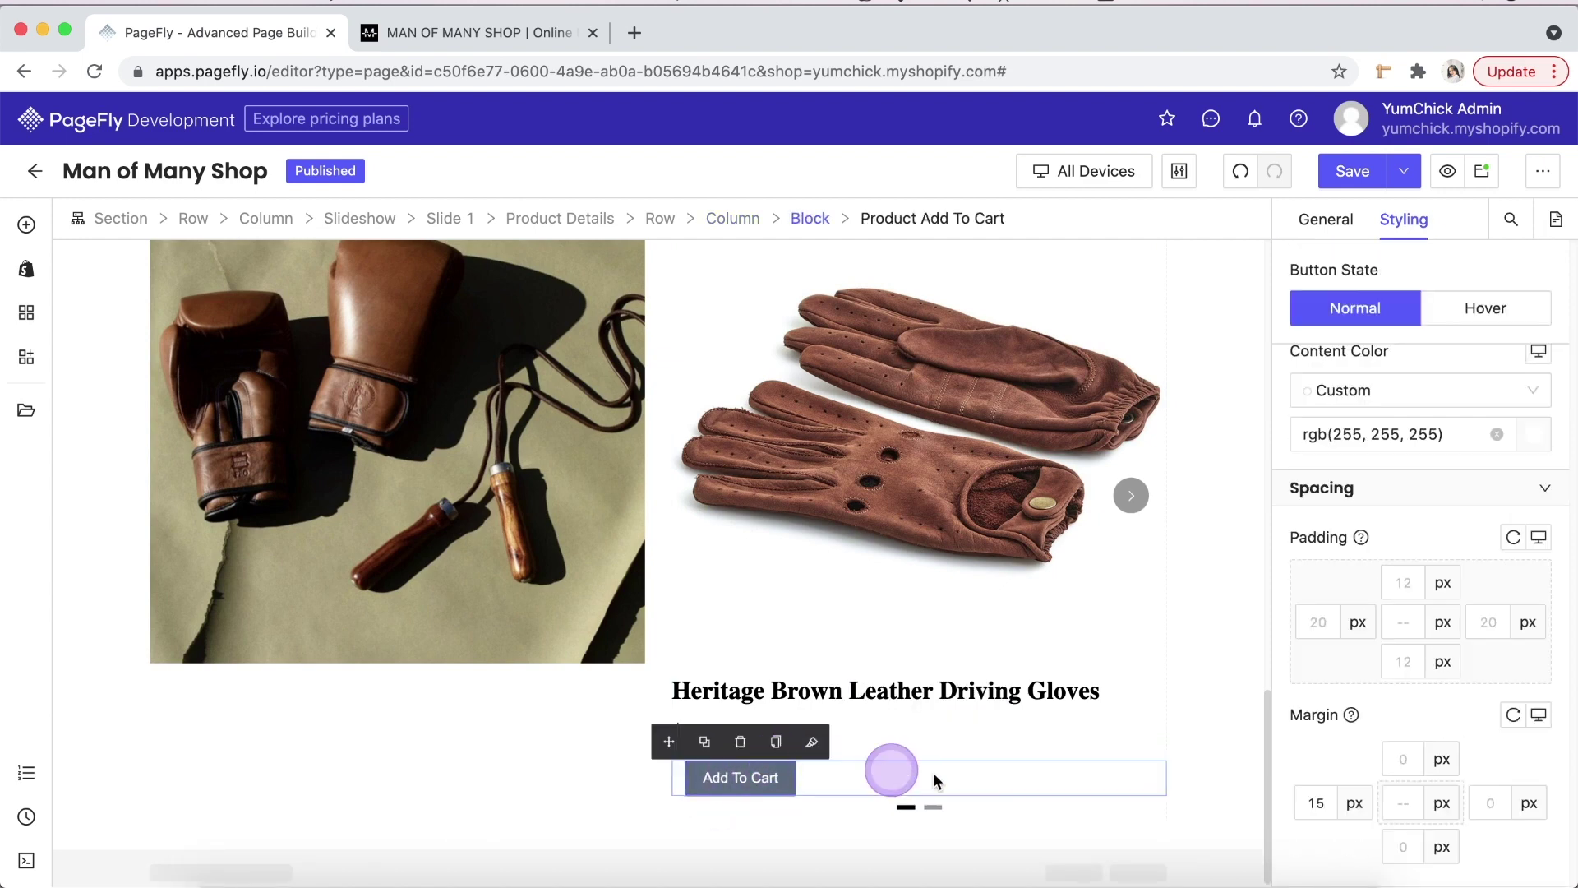
pyautogui.click(1318, 803)
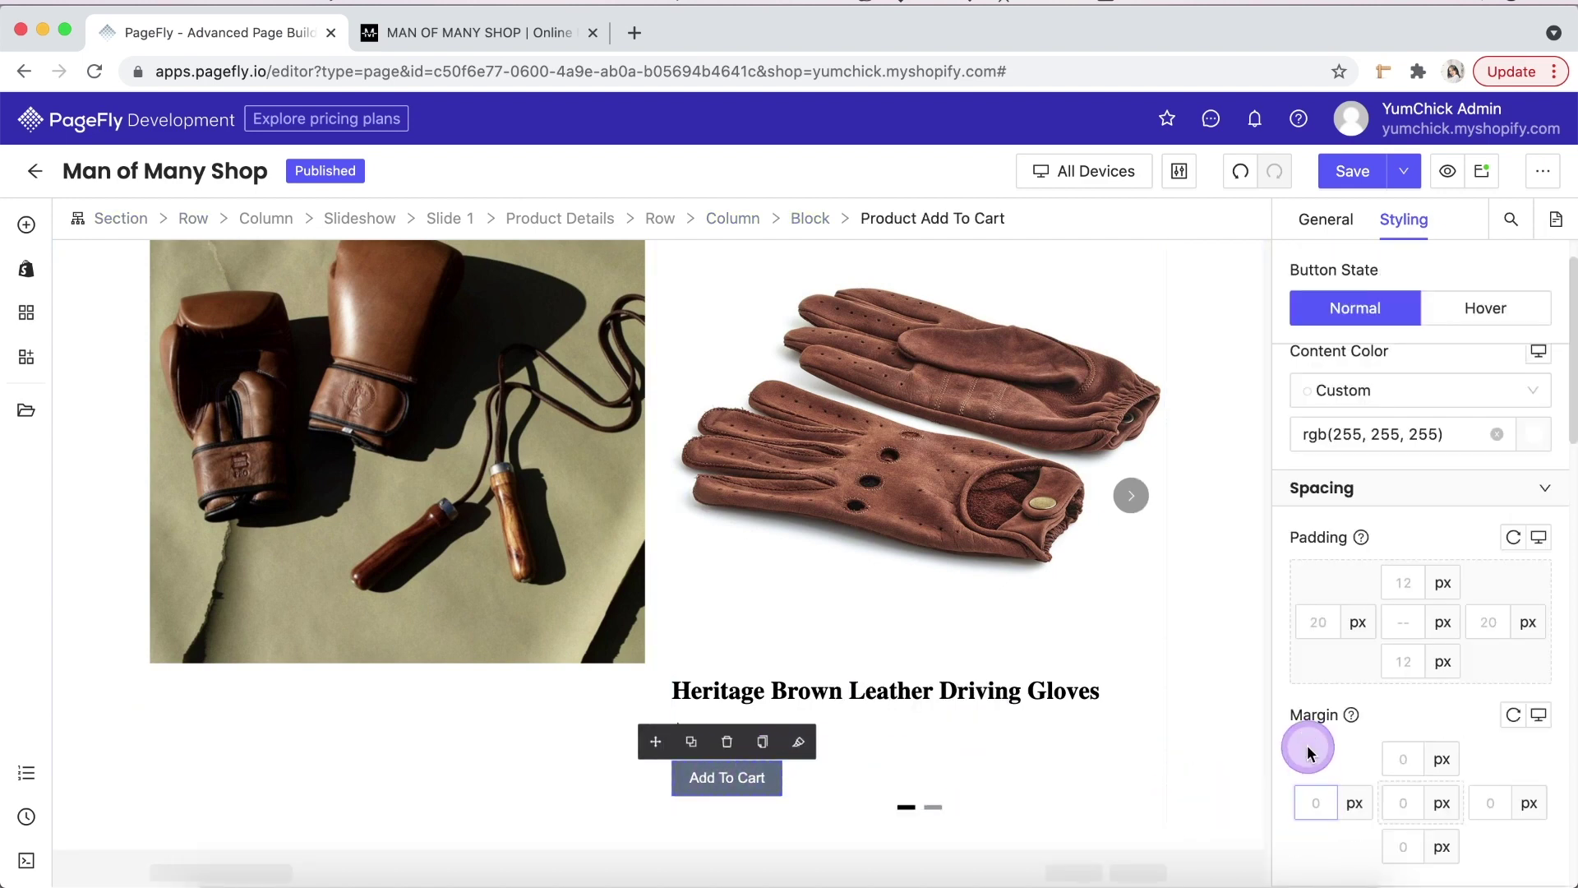
pyautogui.click(1151, 643)
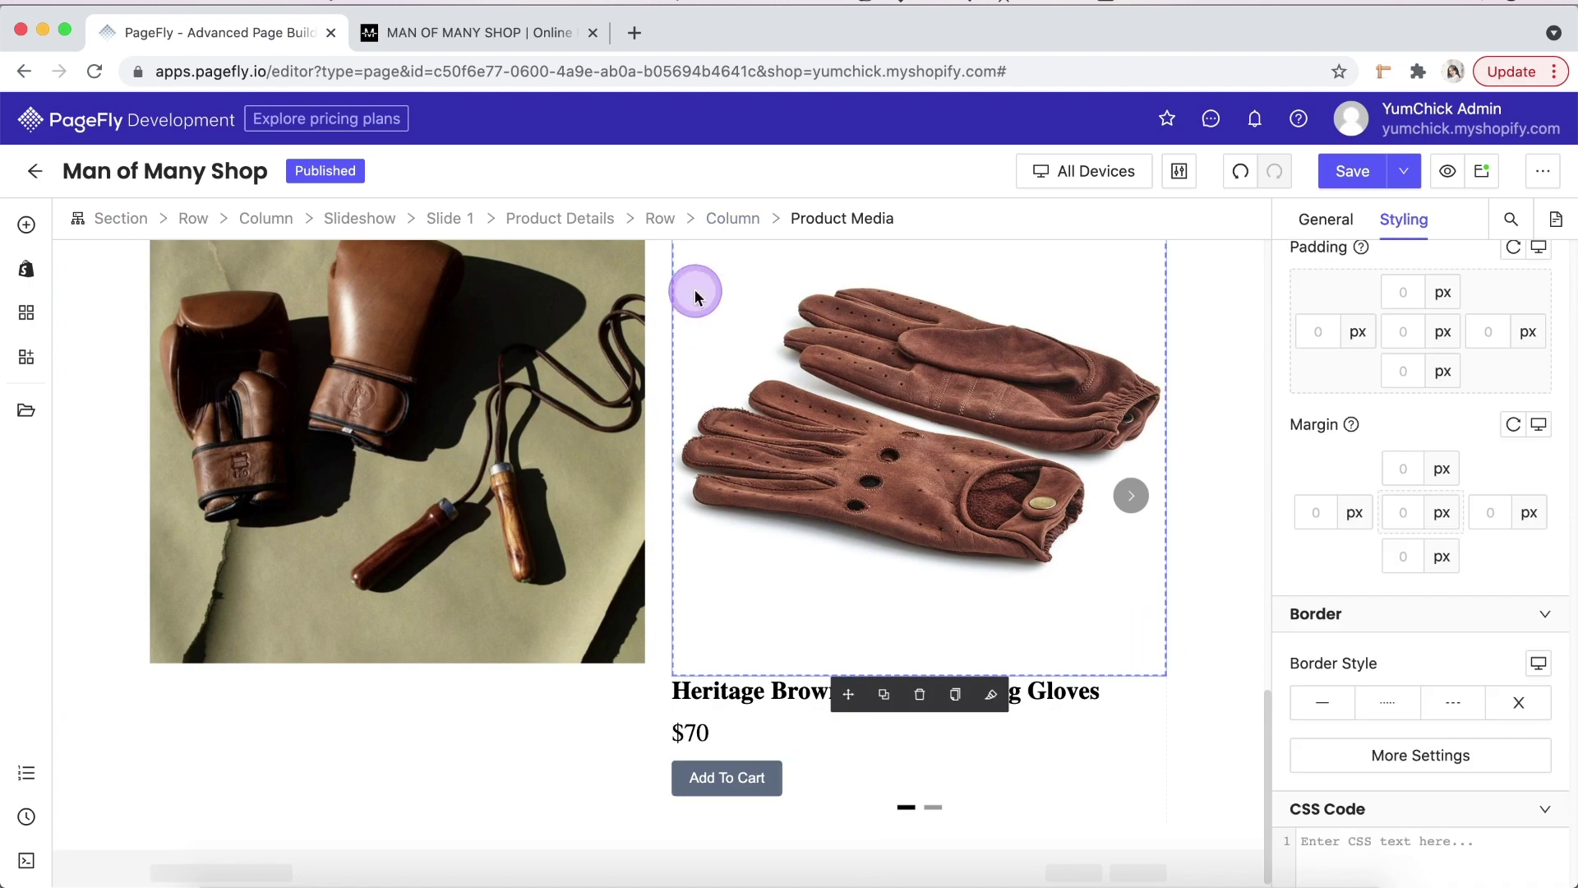
pyautogui.click(473, 32)
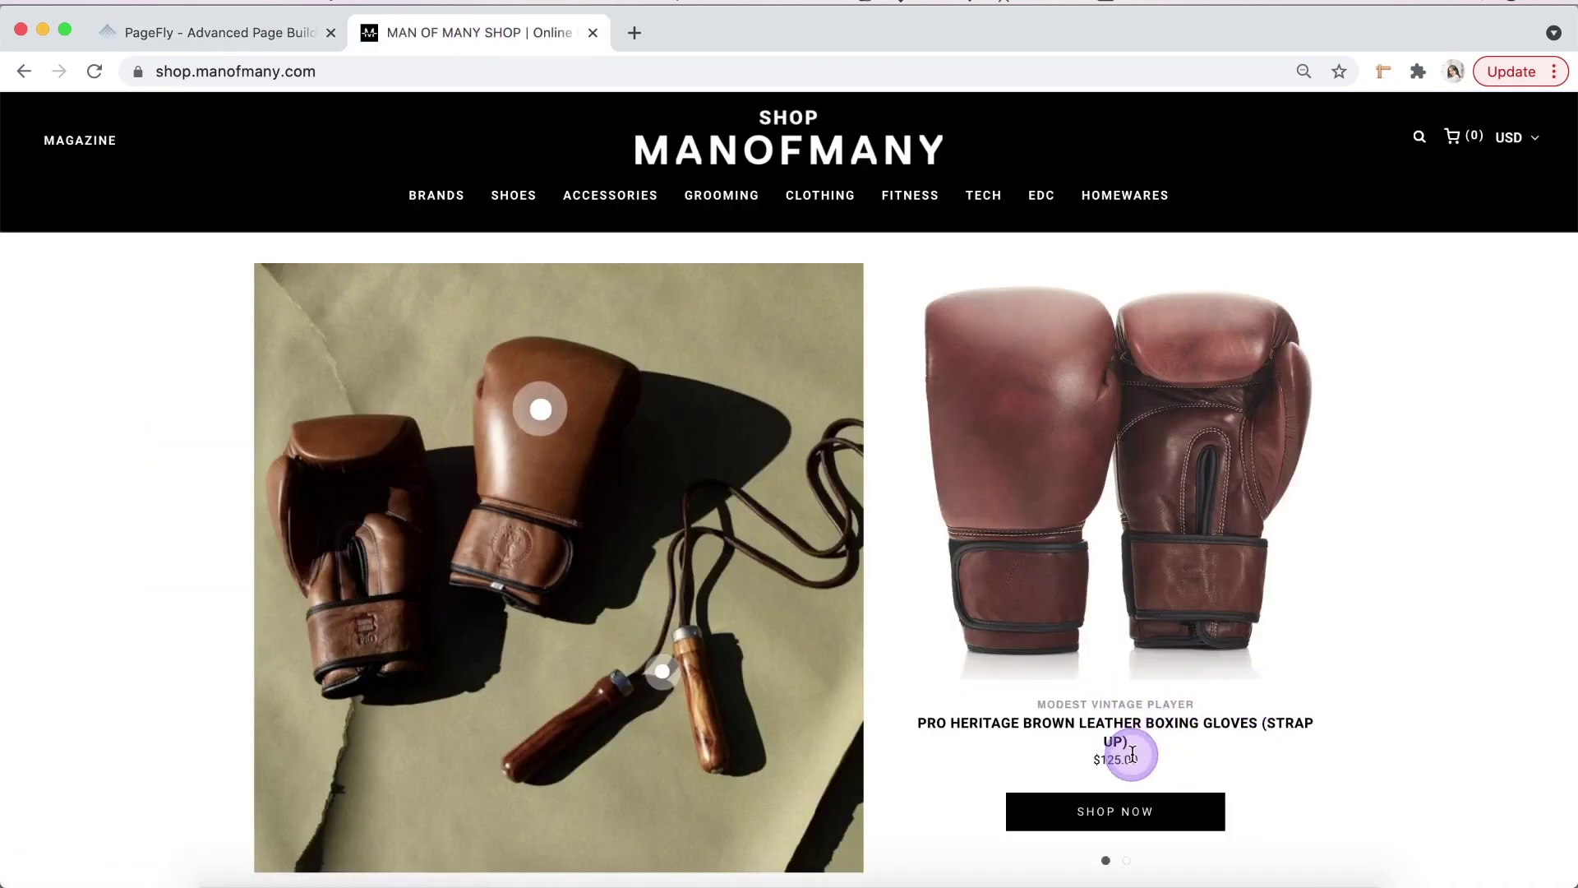
# - Centre-align the product column so the title, $70 price and Add To Cart sit centred
pyautogui.click(306, 32)
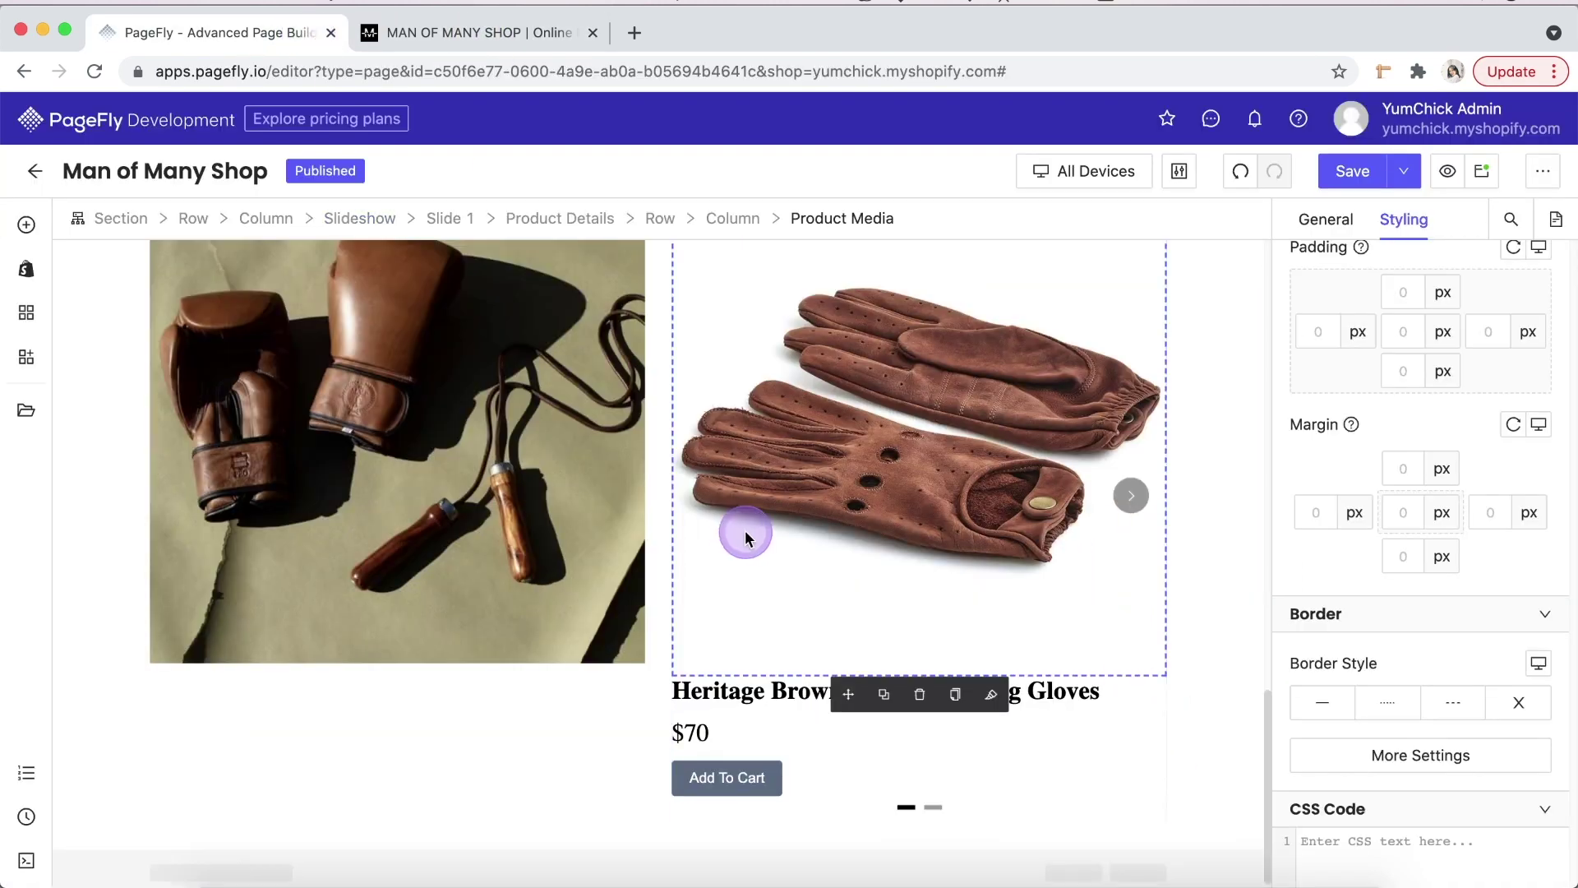
pyautogui.click(1210, 738)
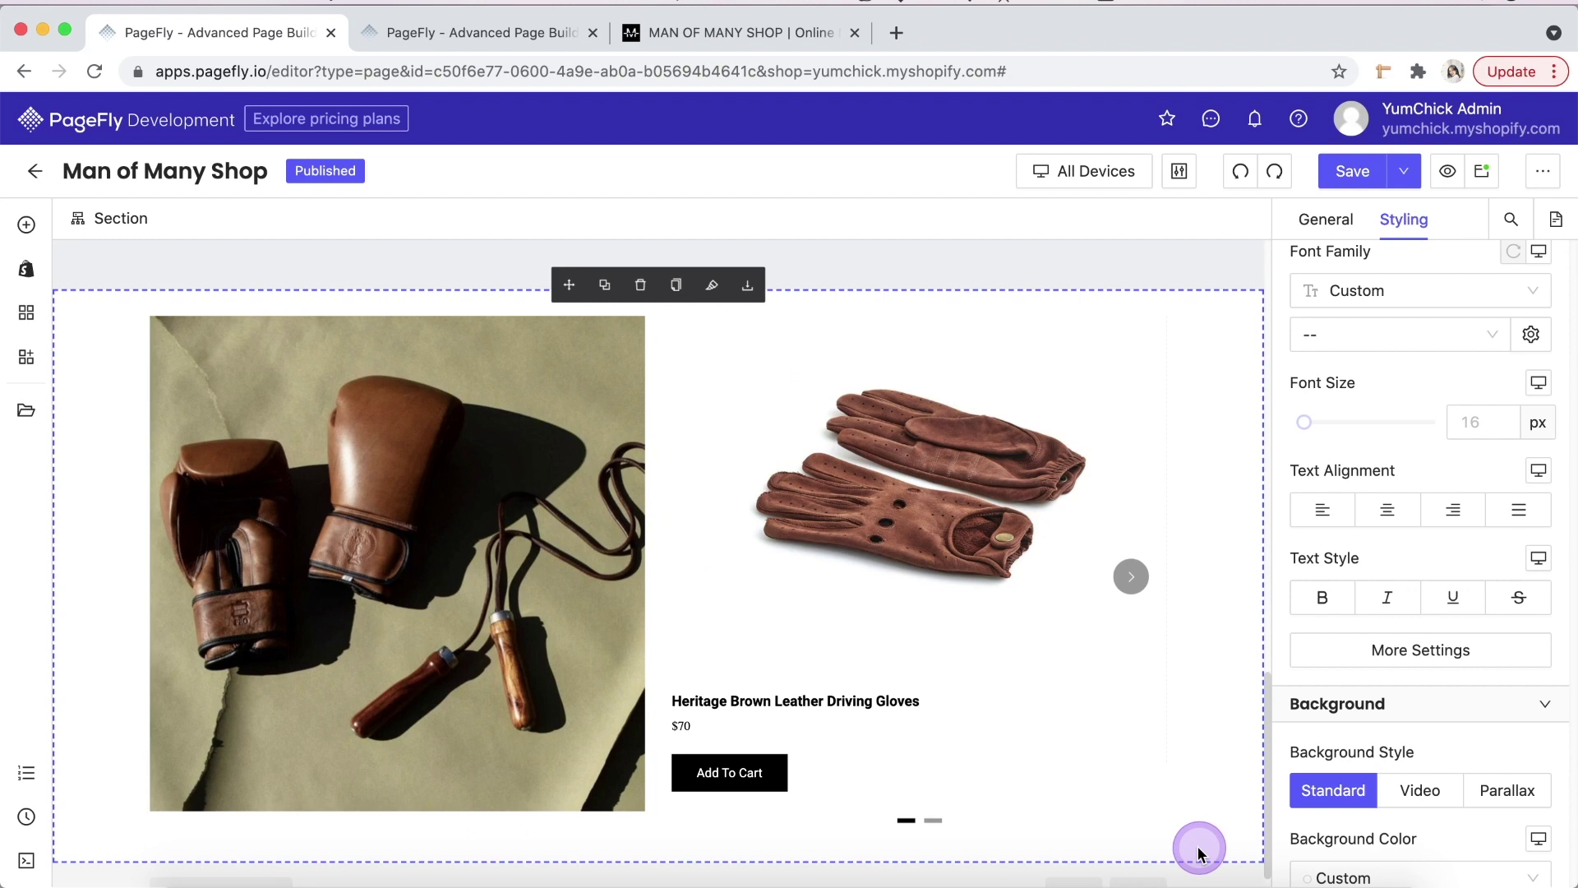
pyautogui.click(1148, 806)
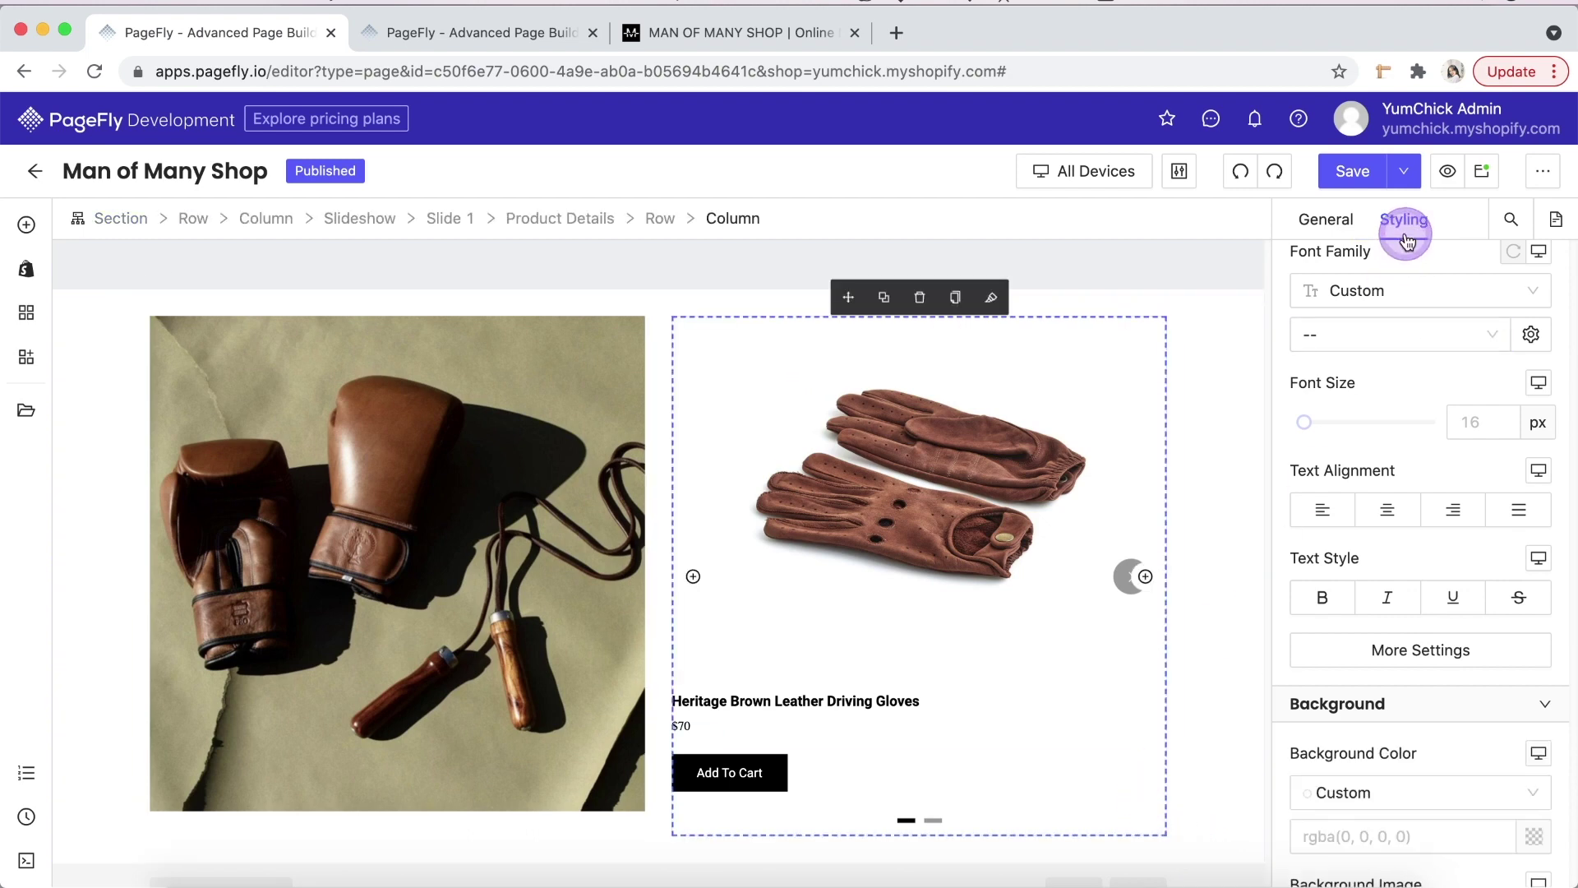
pyautogui.click(1398, 505)
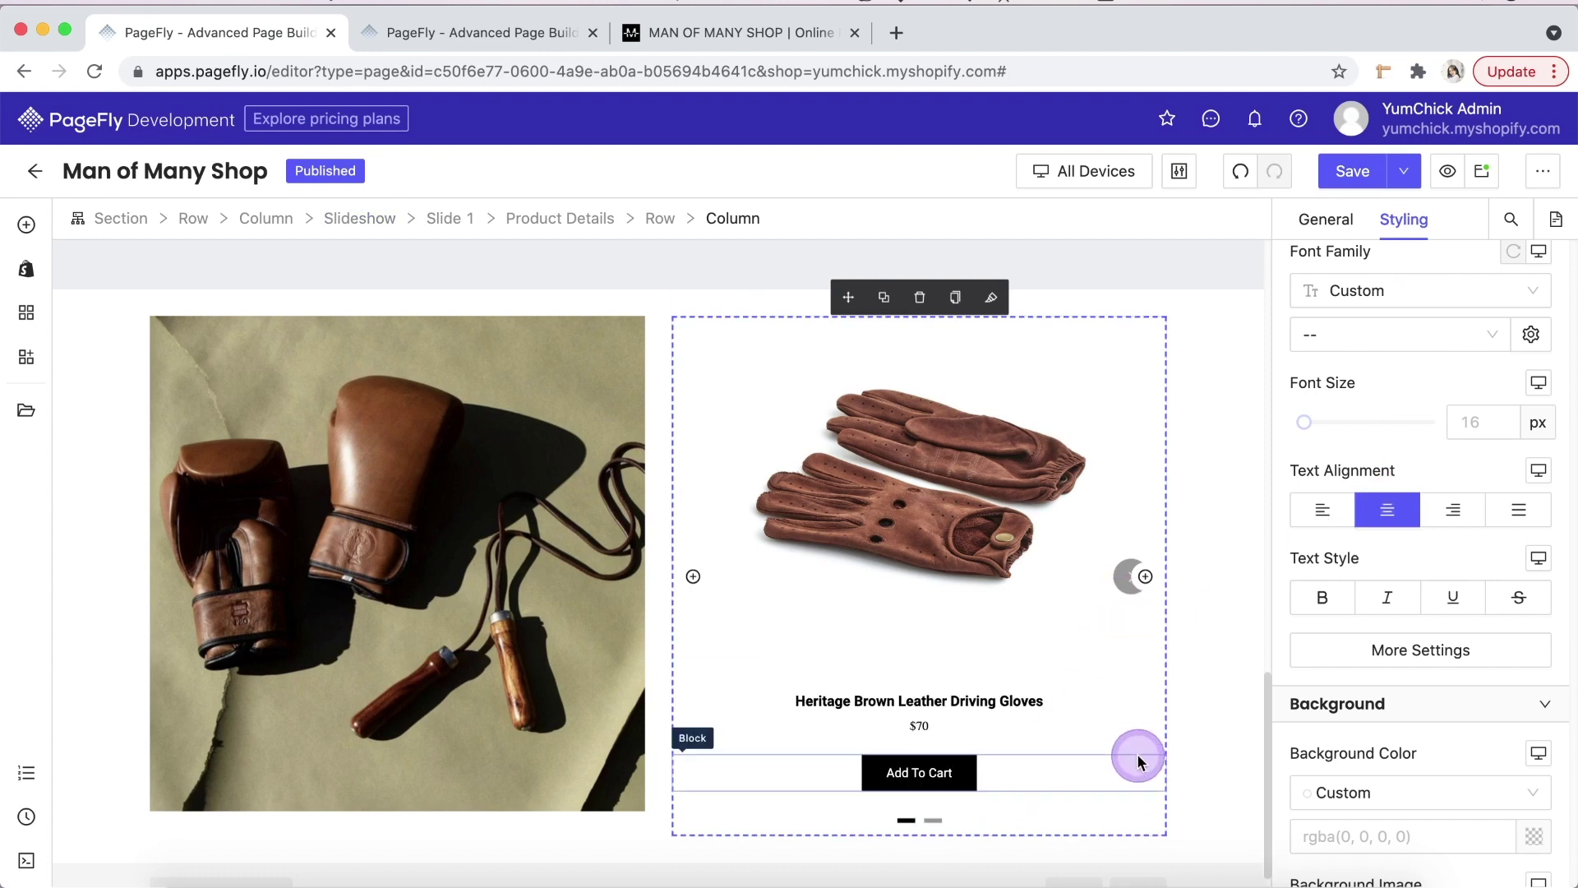
# - Set the slideshow to Navigation None and Pagination 2, with Auto Rewind and Autoplay on
pyautogui.click(359, 222)
pyautogui.click(1319, 214)
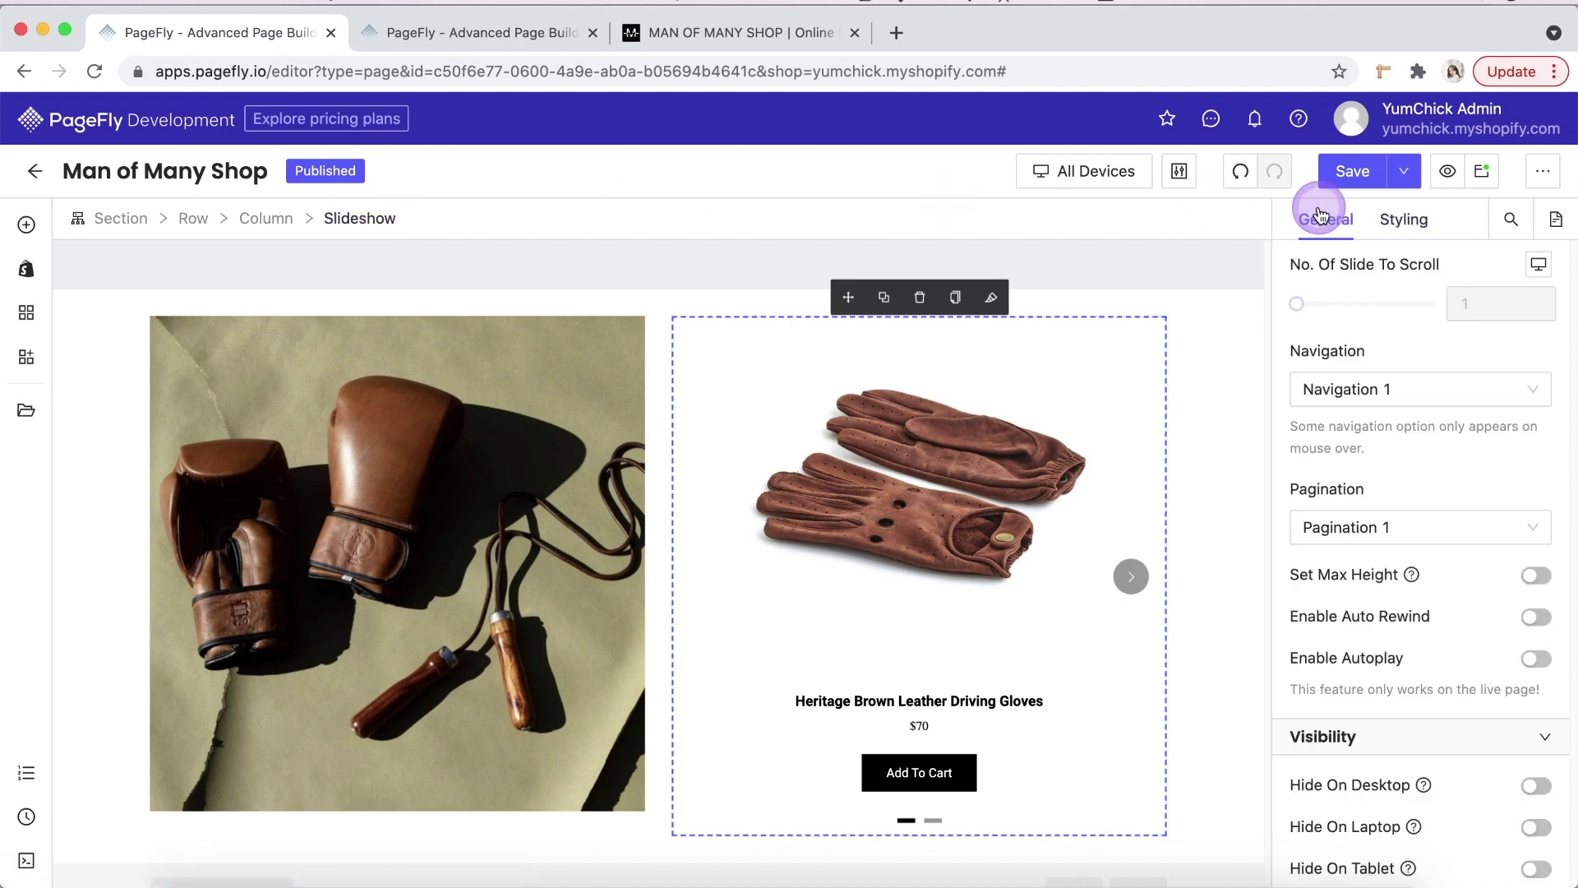
pyautogui.click(1393, 391)
pyautogui.click(1395, 431)
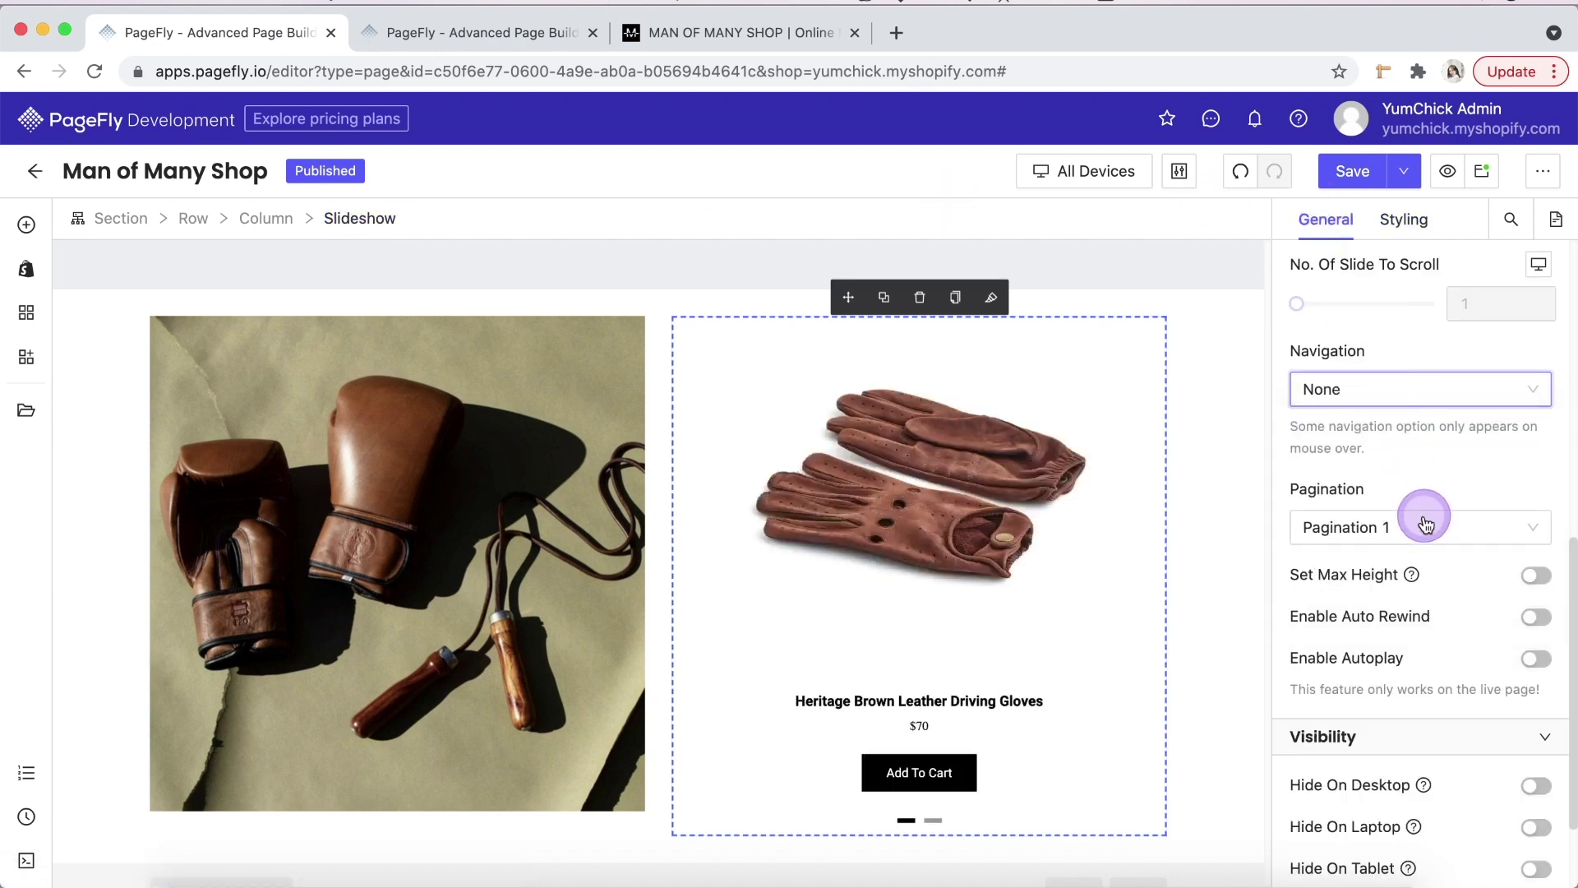
pyautogui.click(1424, 524)
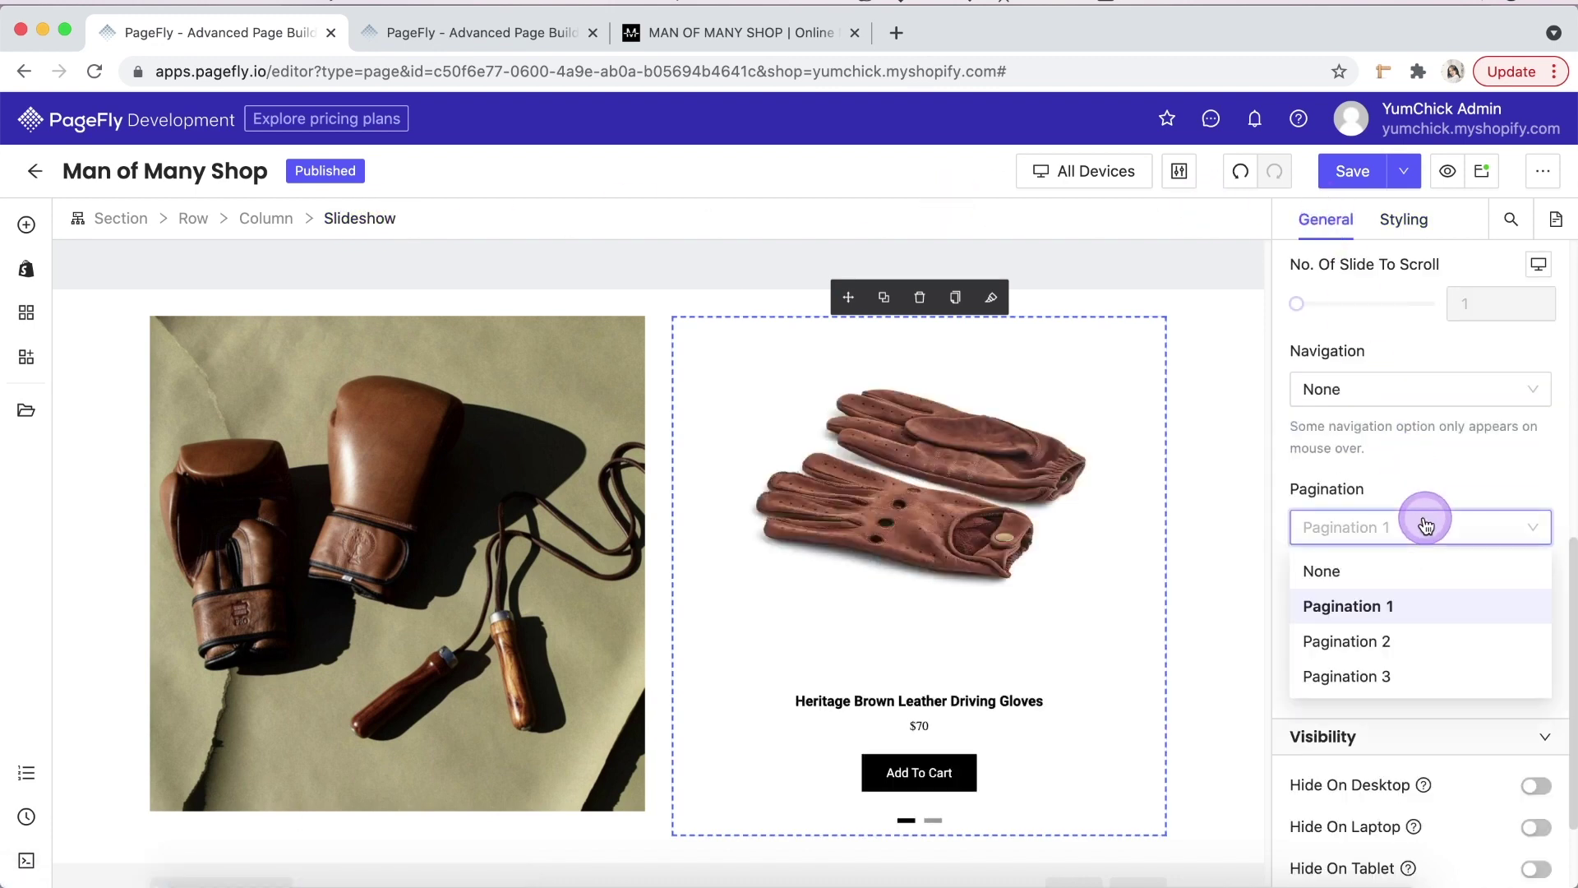
pyautogui.click(1421, 649)
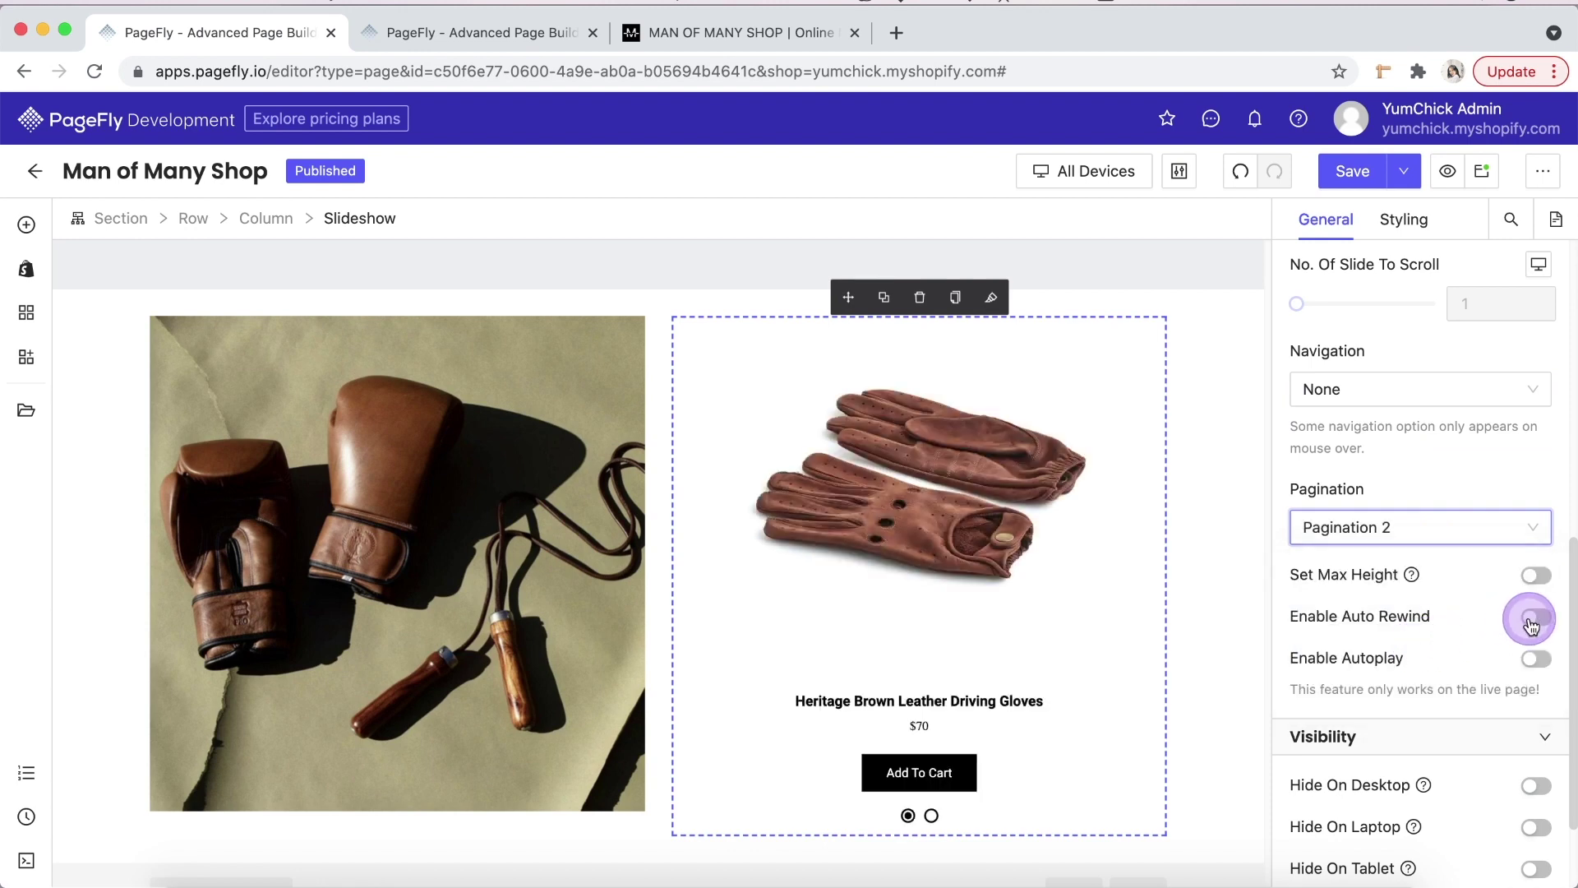
pyautogui.click(1530, 622)
pyautogui.click(1532, 657)
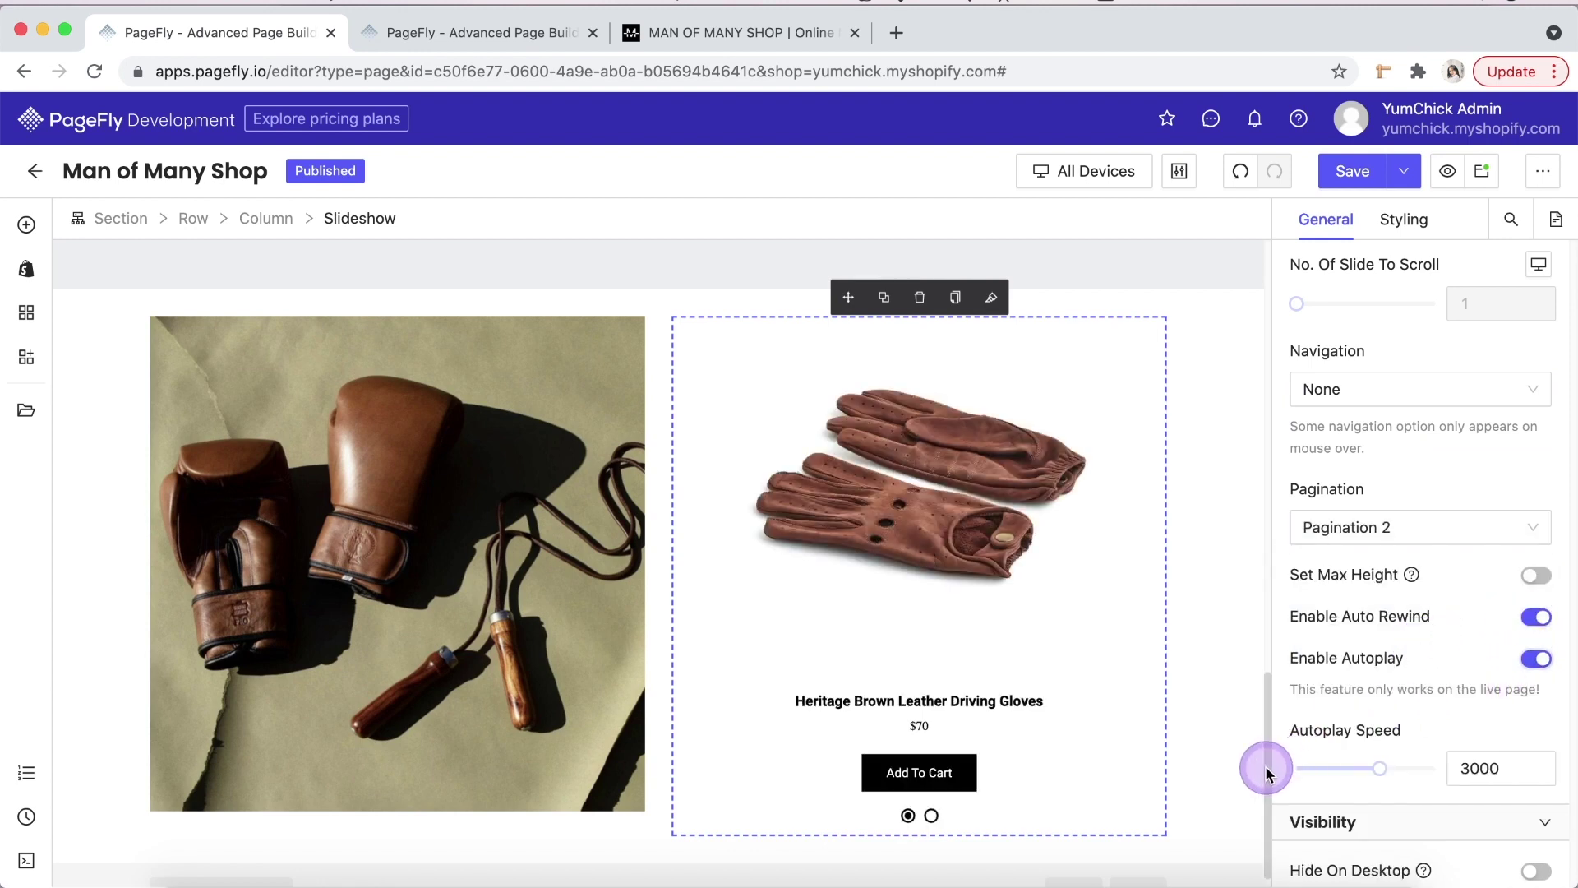
pyautogui.scroll(-1, 1266, 773)
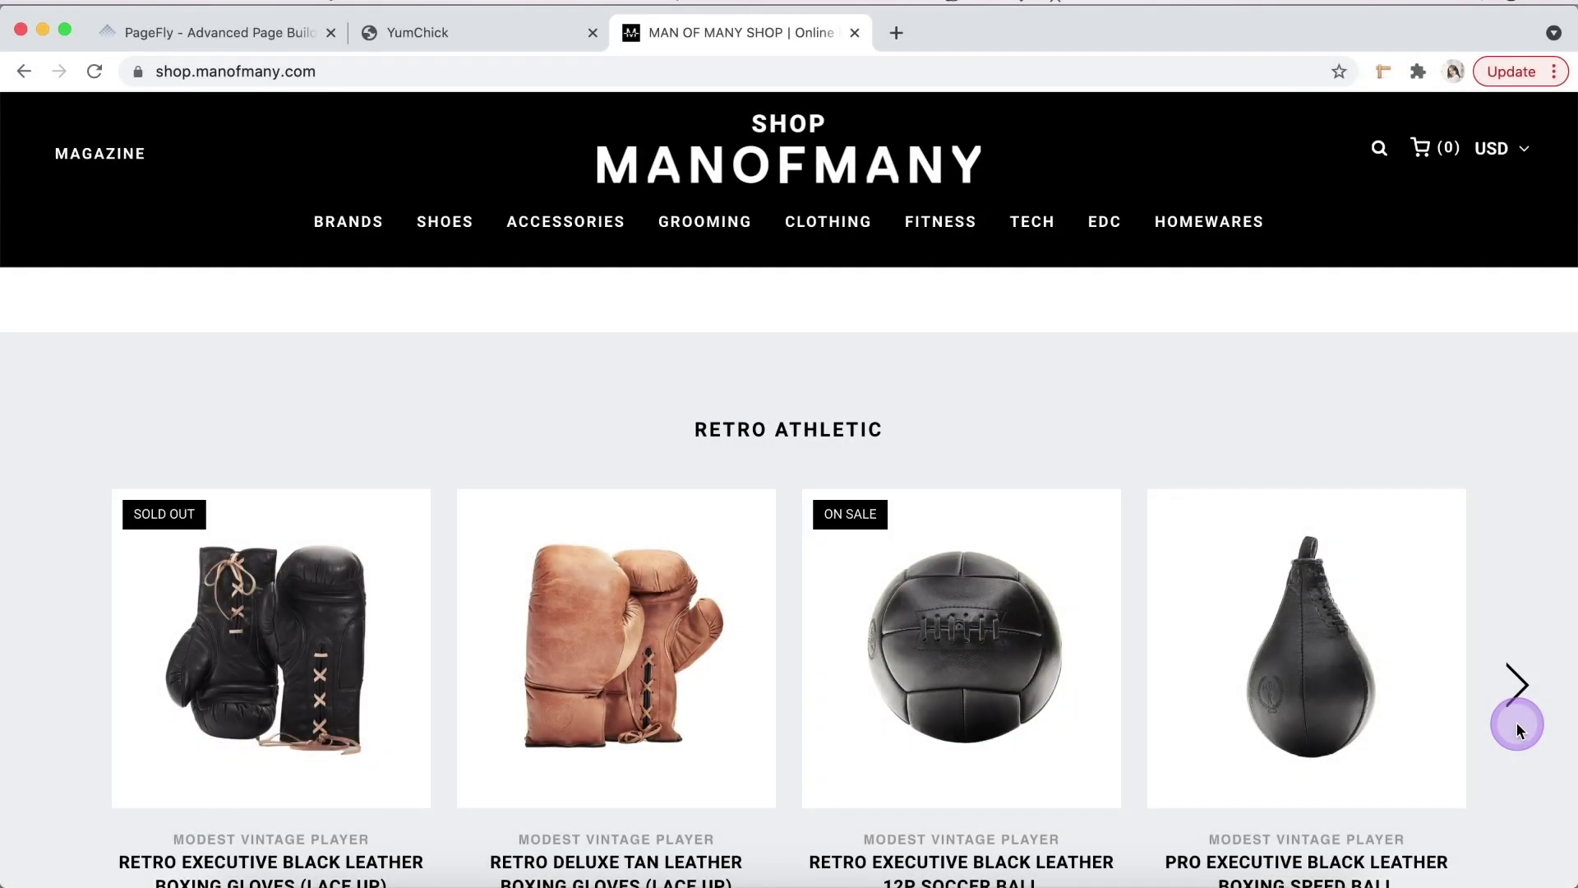
# - Advance the Retro Athletic carousel two products, then bring up the YumChick preview
pyautogui.scroll(-1, 1516, 722)
pyautogui.scroll(-1, 1517, 725)
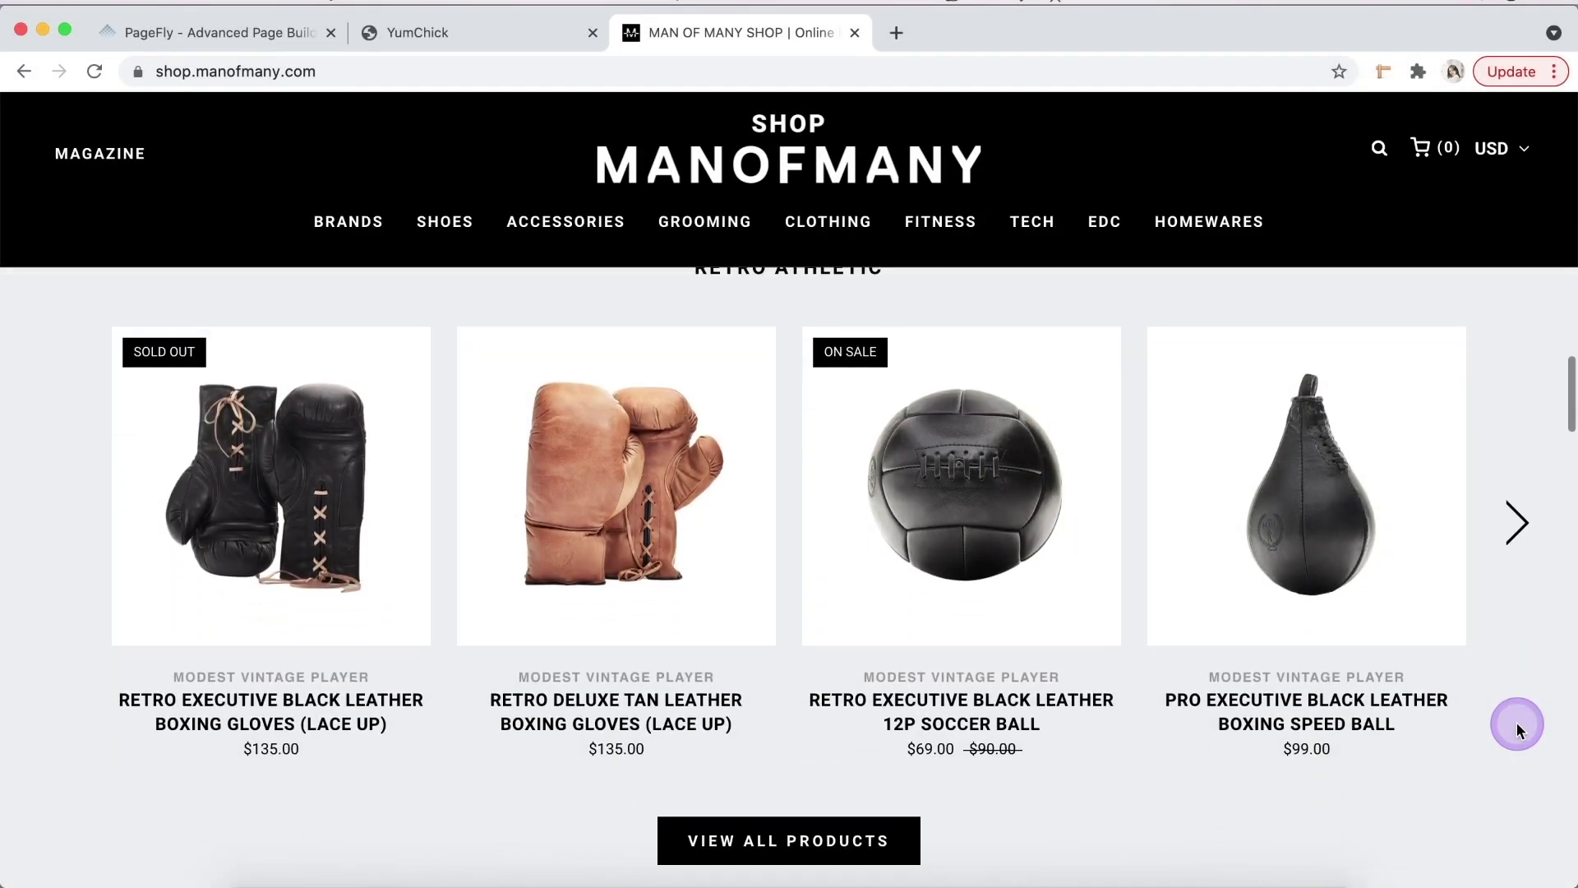
pyautogui.click(1517, 519)
pyautogui.click(1517, 518)
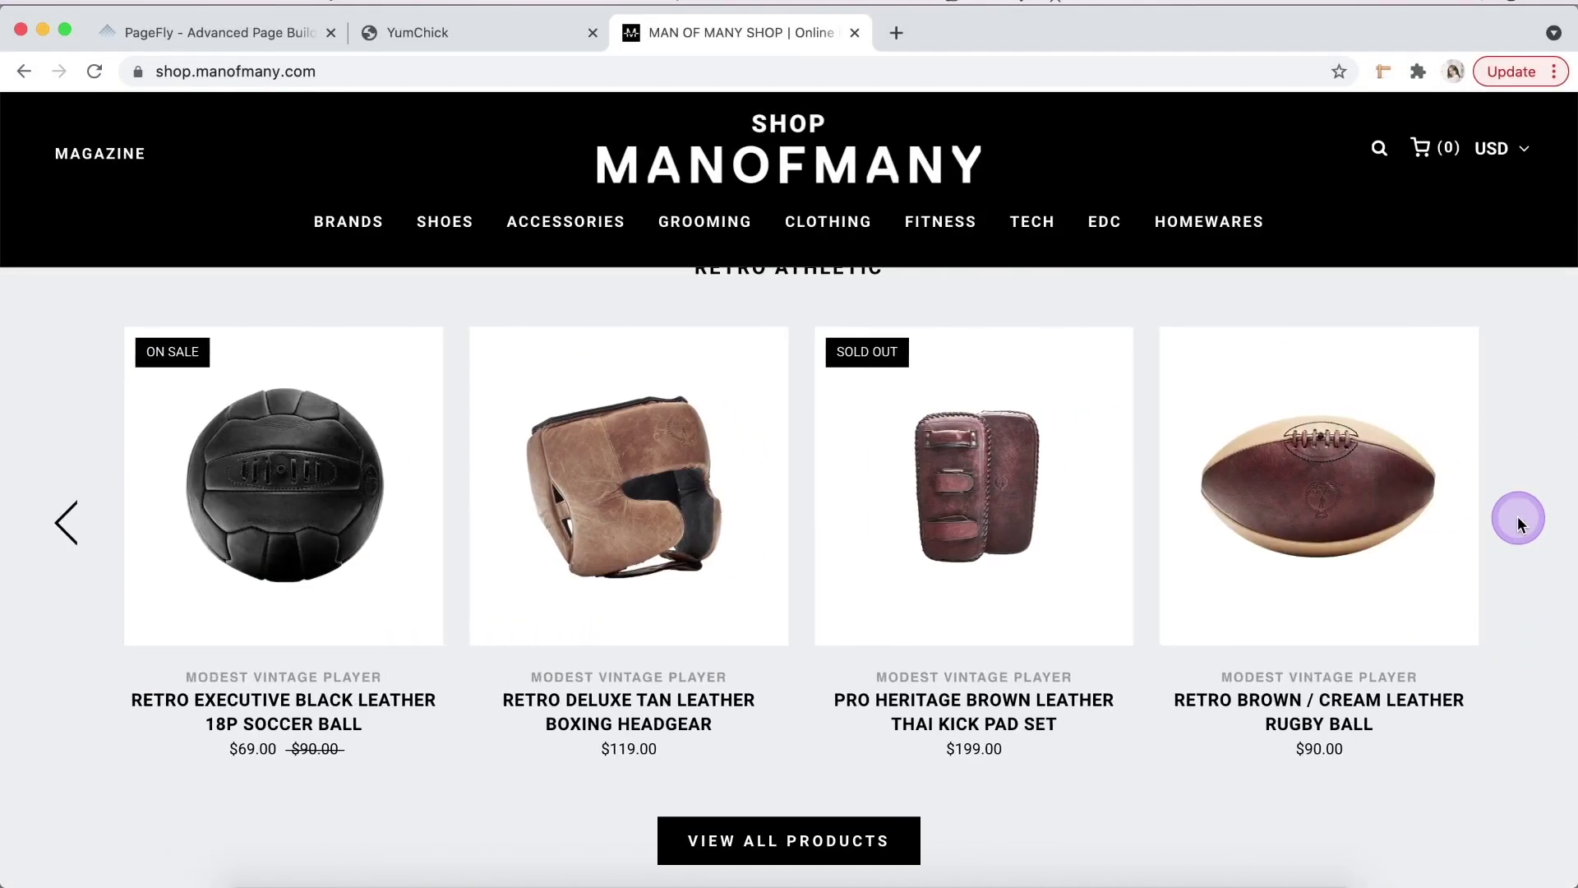
pyautogui.scroll(2, 1517, 519)
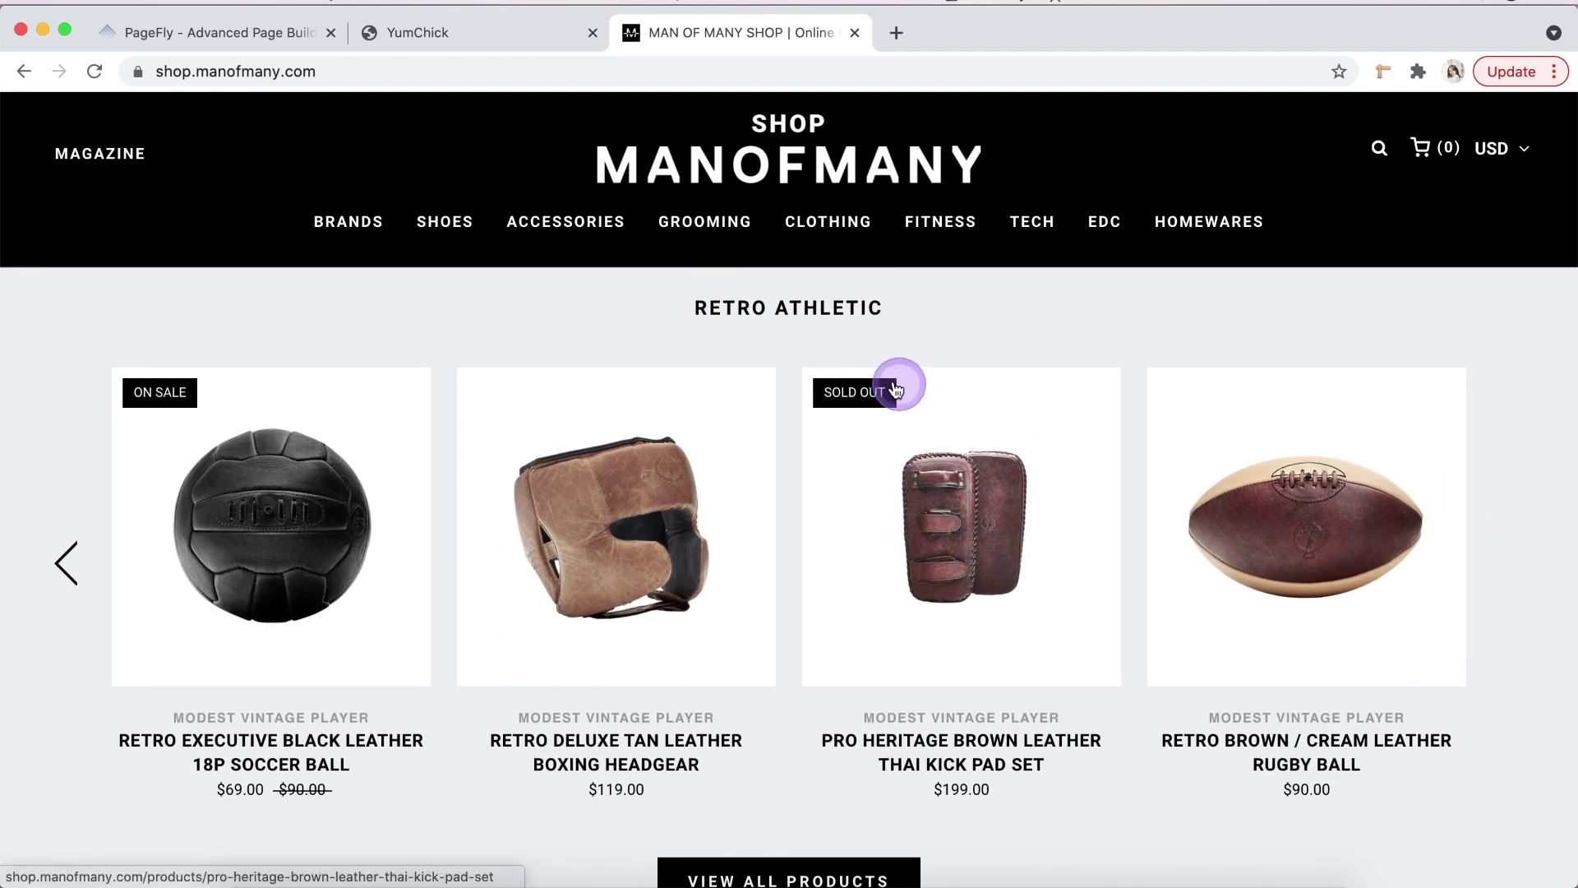
pyautogui.click(475, 37)
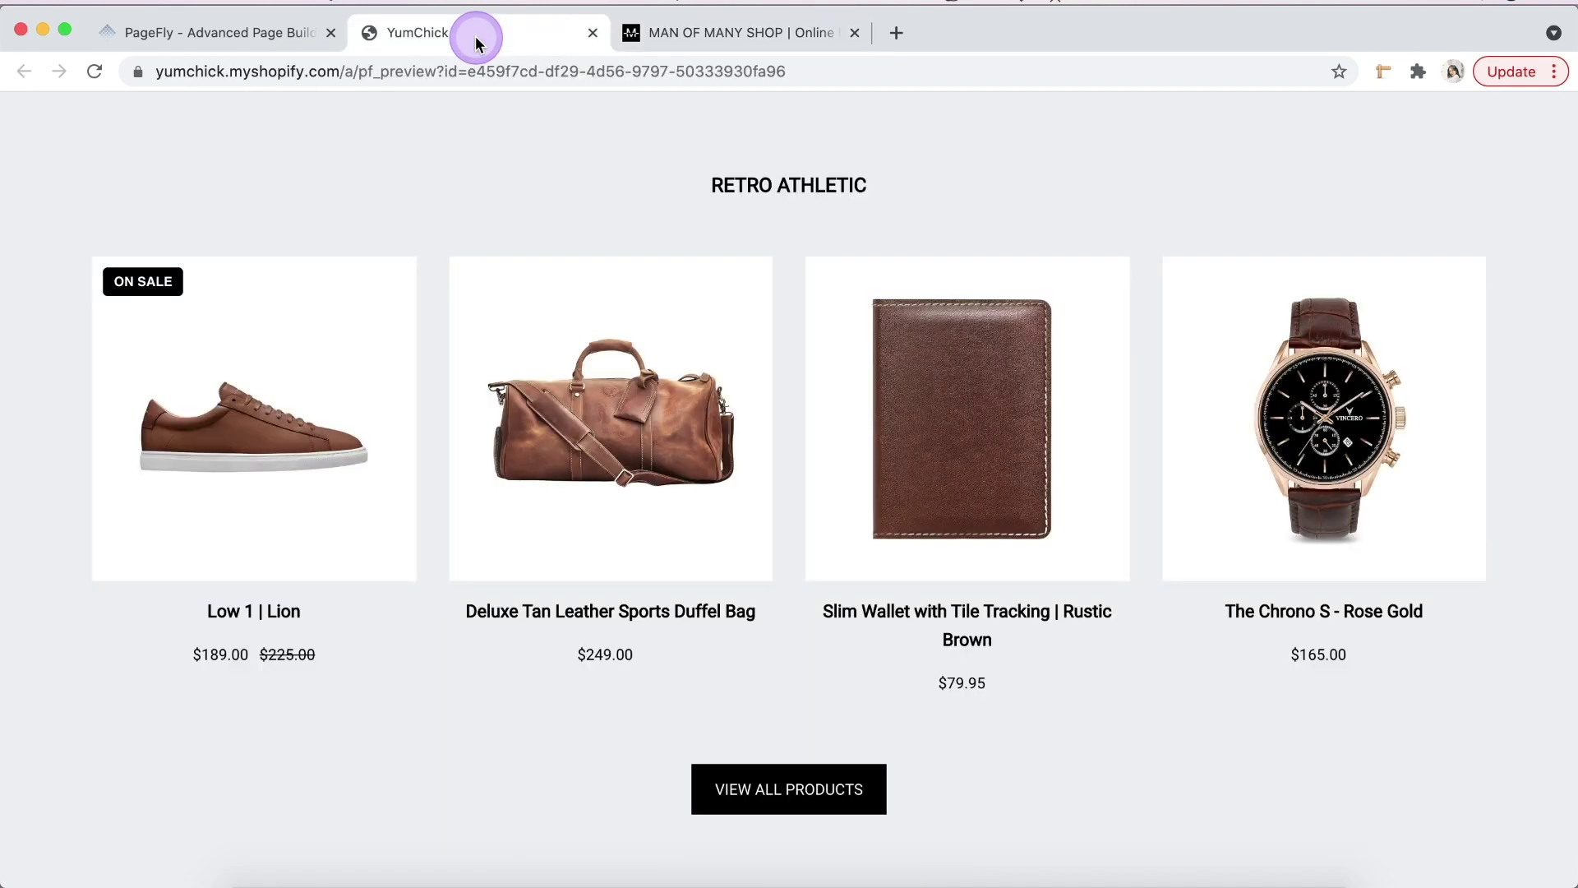
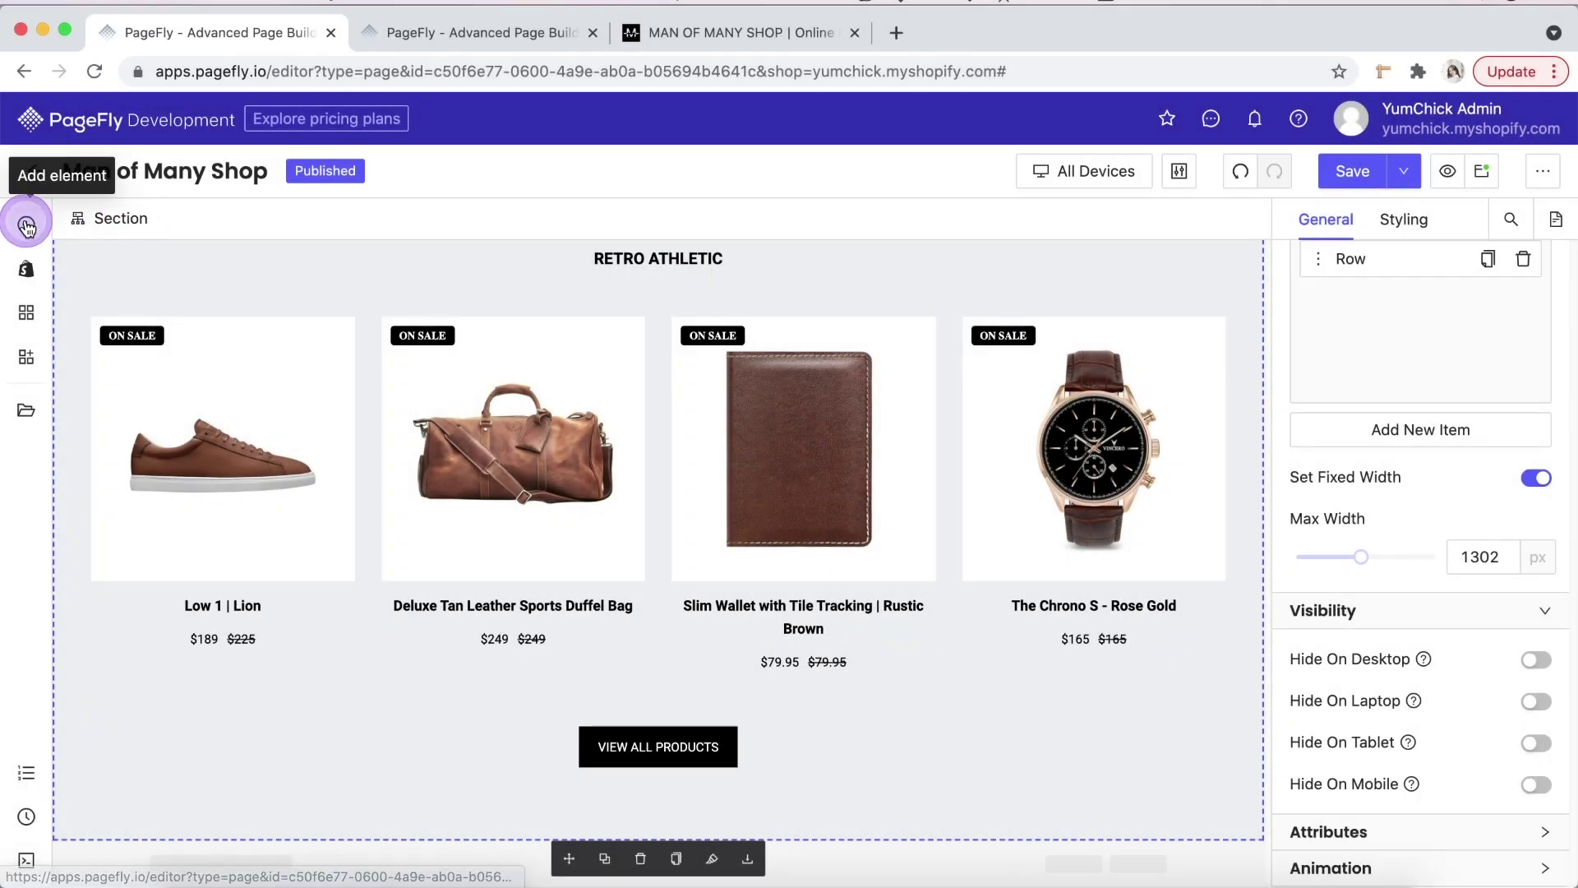
# - Add a 1/2-1/2 two-column row at the bottom of the page
pyautogui.click(27, 224)
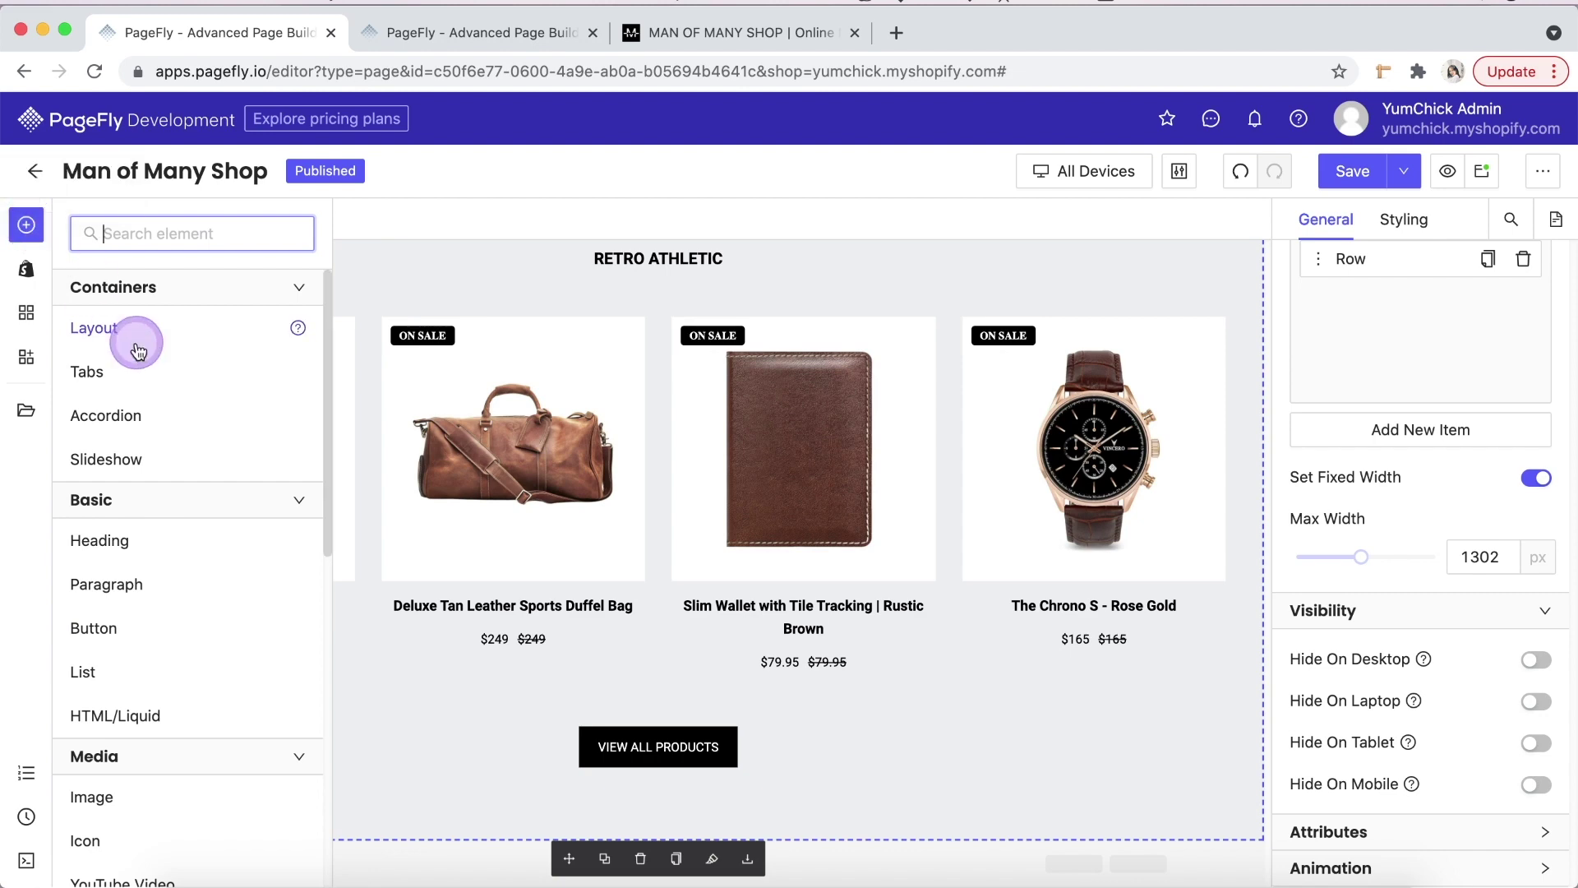
pyautogui.moveTo(219, 331)
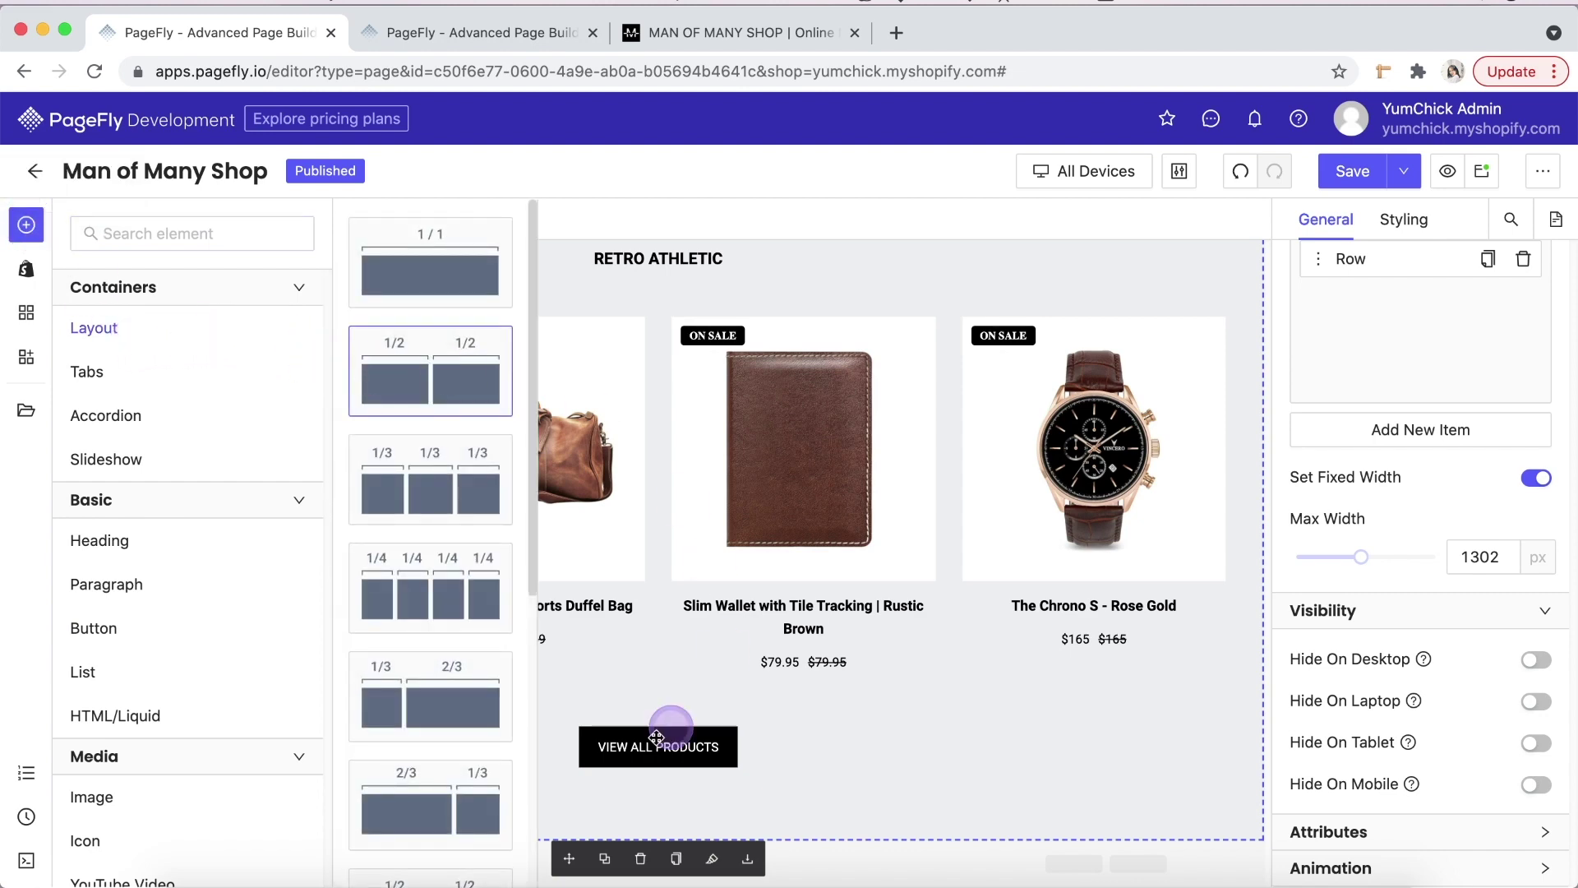
pyautogui.moveTo(657, 738); pyautogui.dragTo(461, 828)
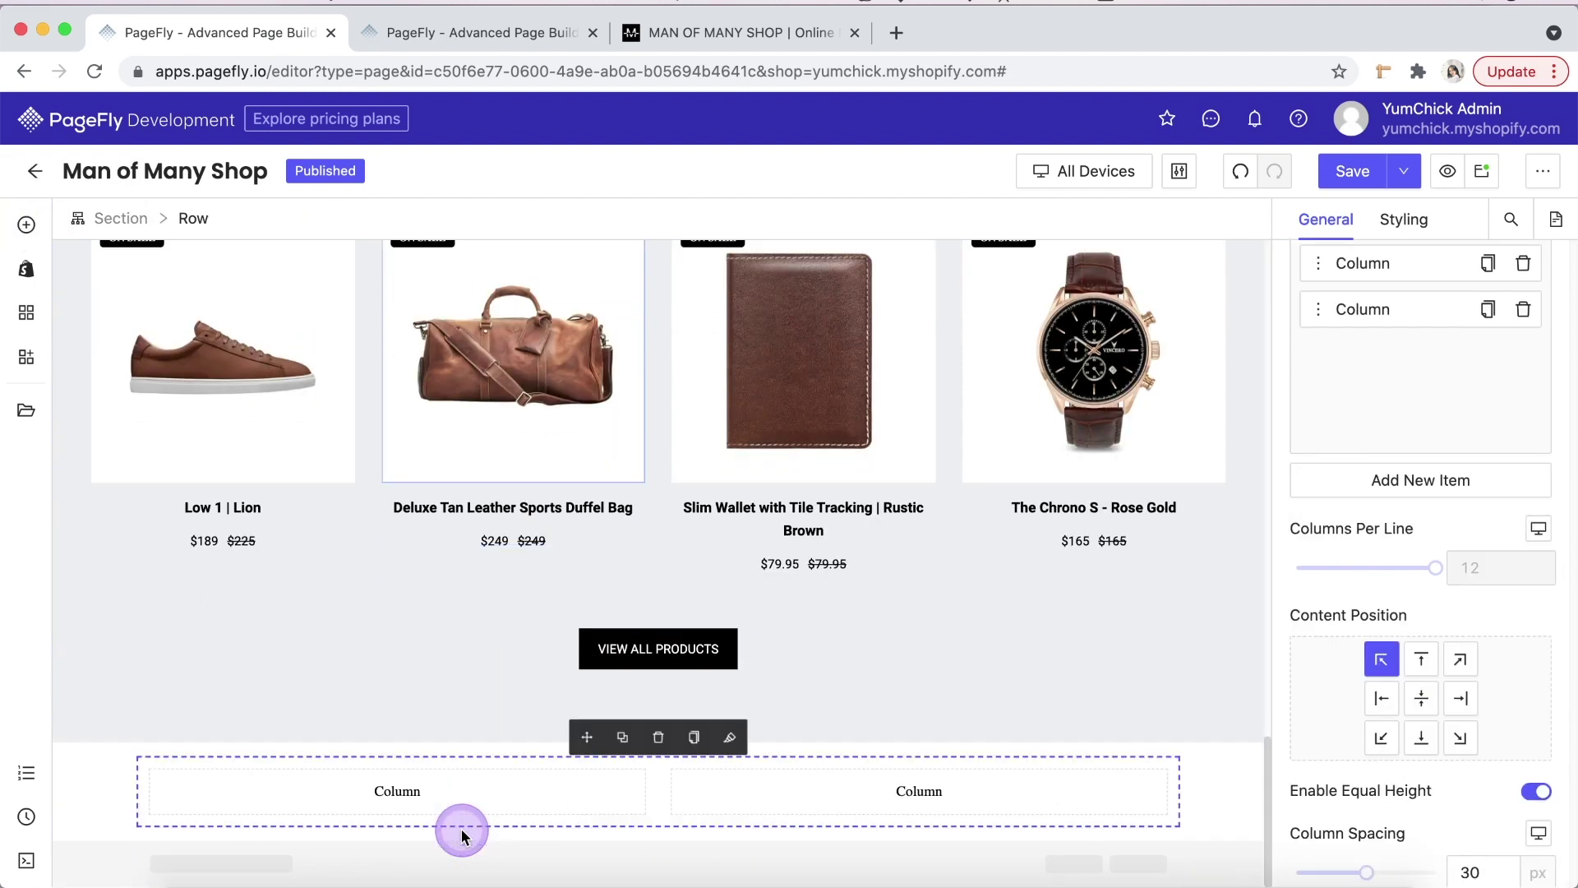
# - Place a heading, a paragraph and a button in the left column
pyautogui.click(422, 791)
pyautogui.click(27, 224)
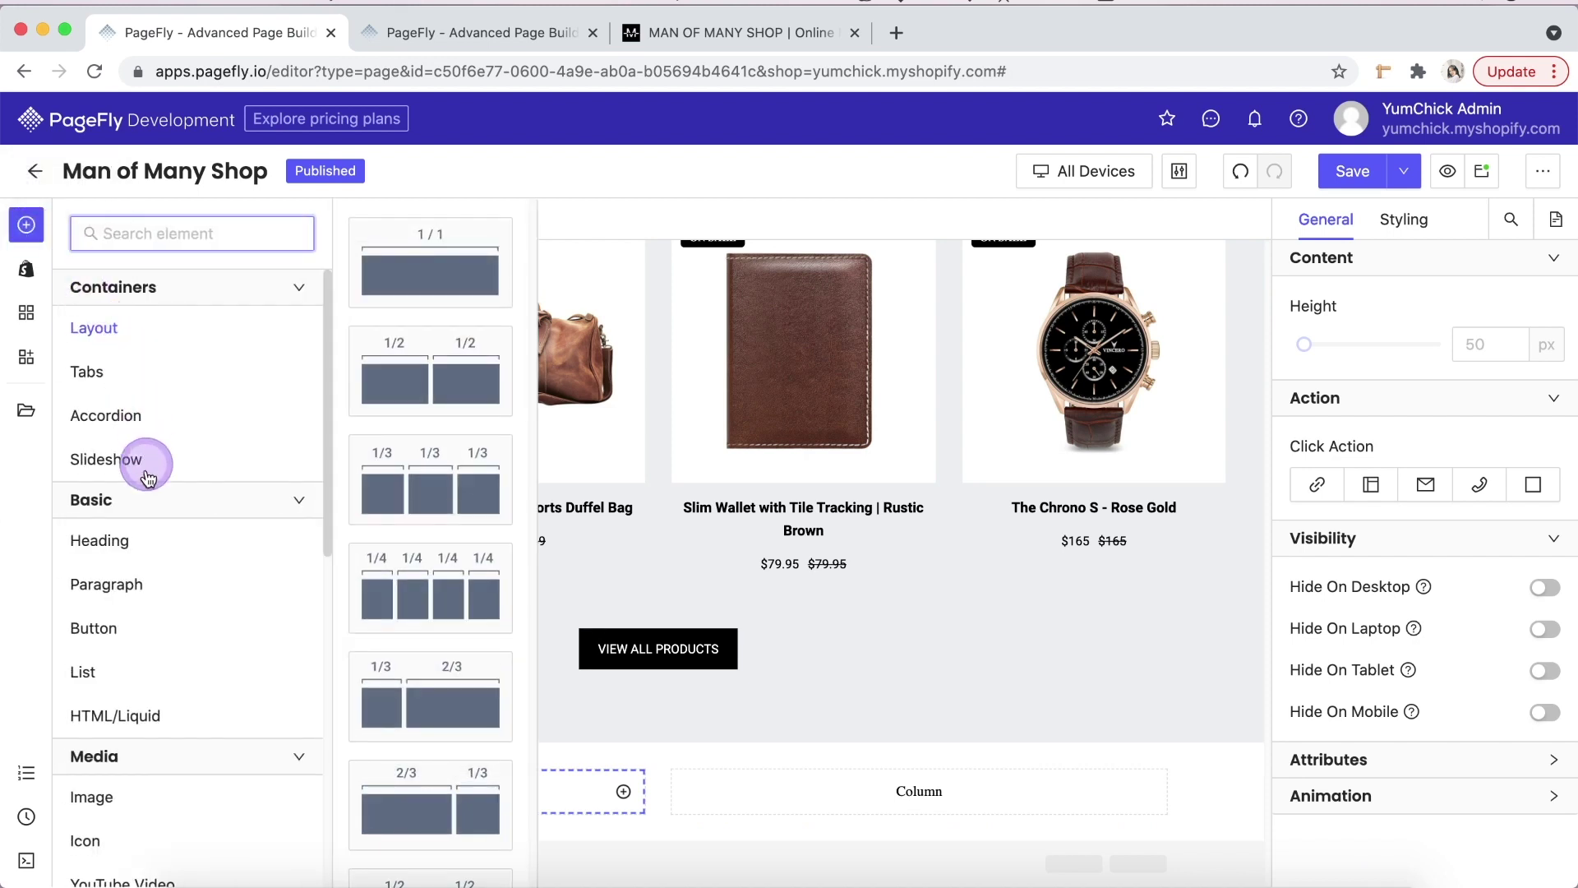
pyautogui.moveTo(149, 549)
pyautogui.moveTo(422, 264); pyautogui.dragTo(435, 772)
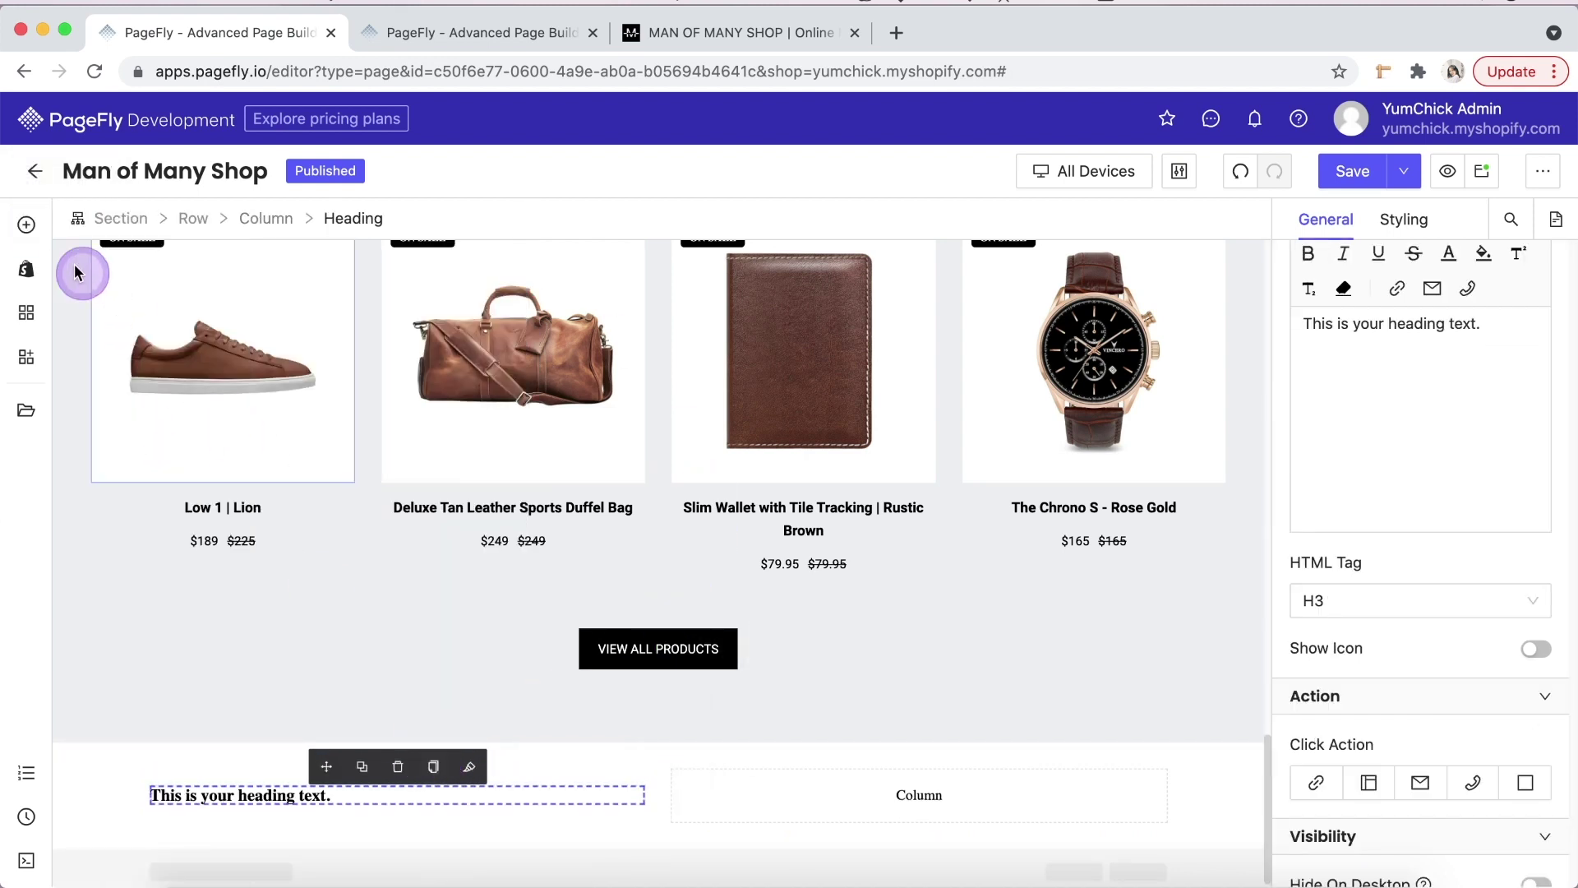
pyautogui.click(28, 233)
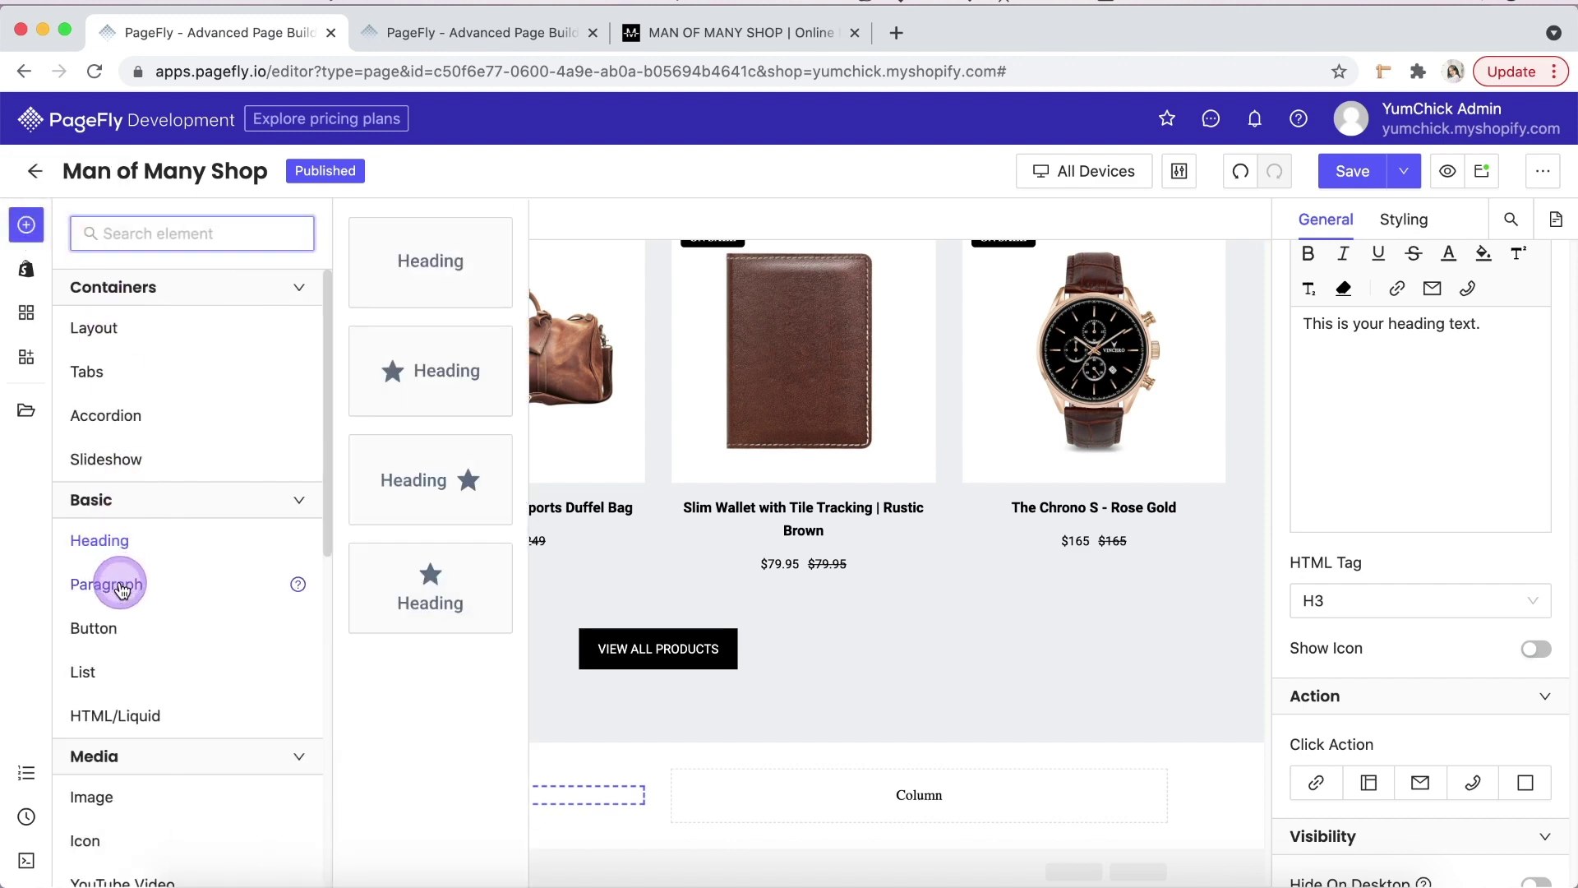
pyautogui.moveTo(106, 583)
pyautogui.moveTo(467, 274); pyautogui.dragTo(442, 805)
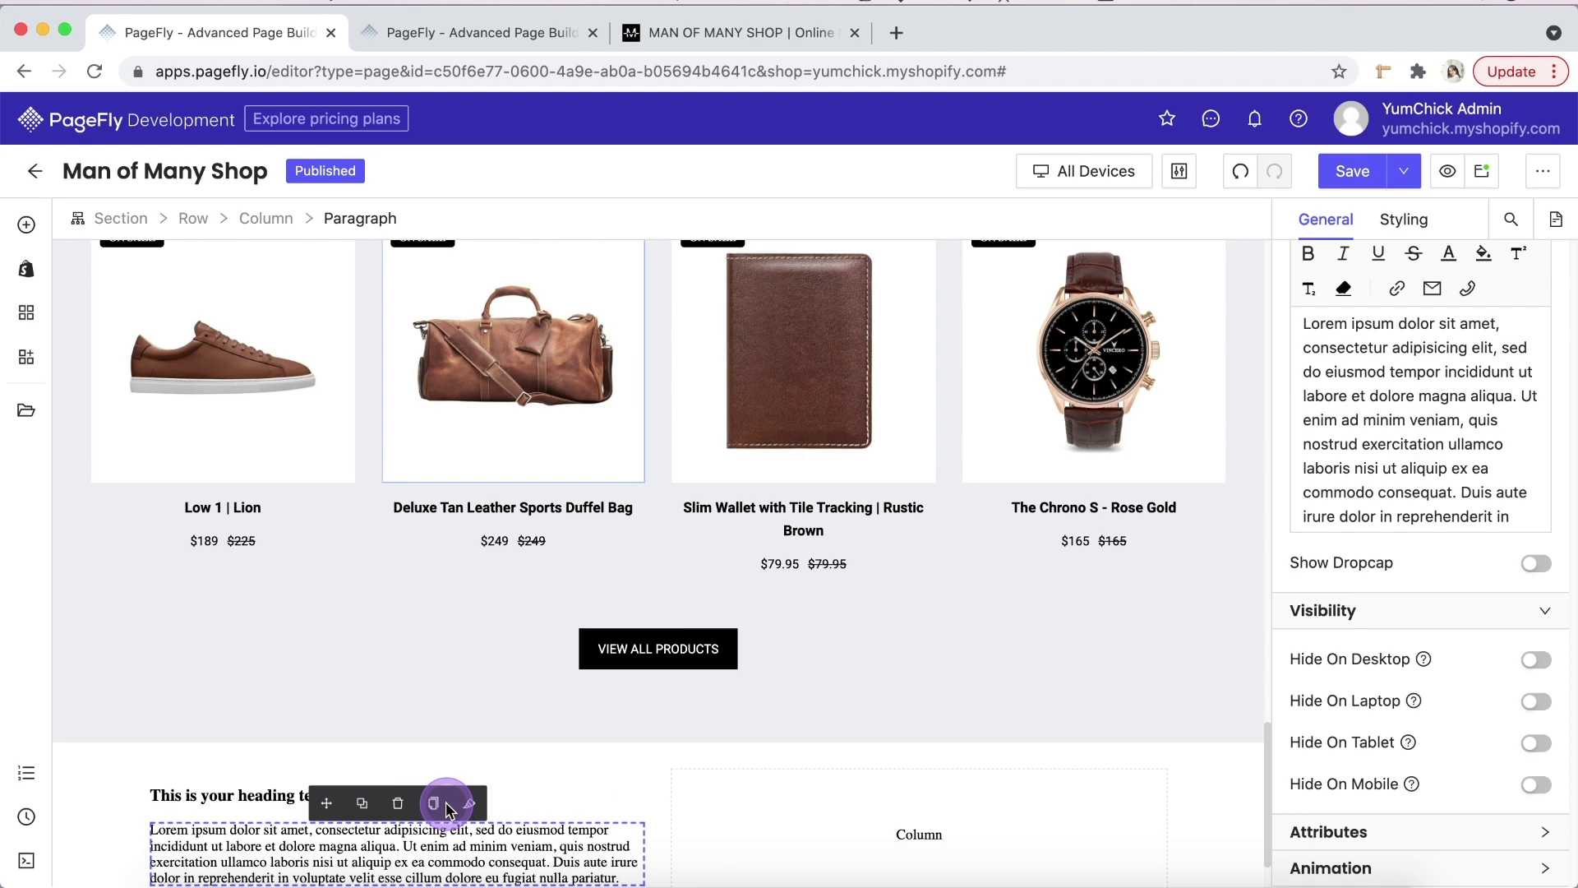
pyautogui.click(45, 230)
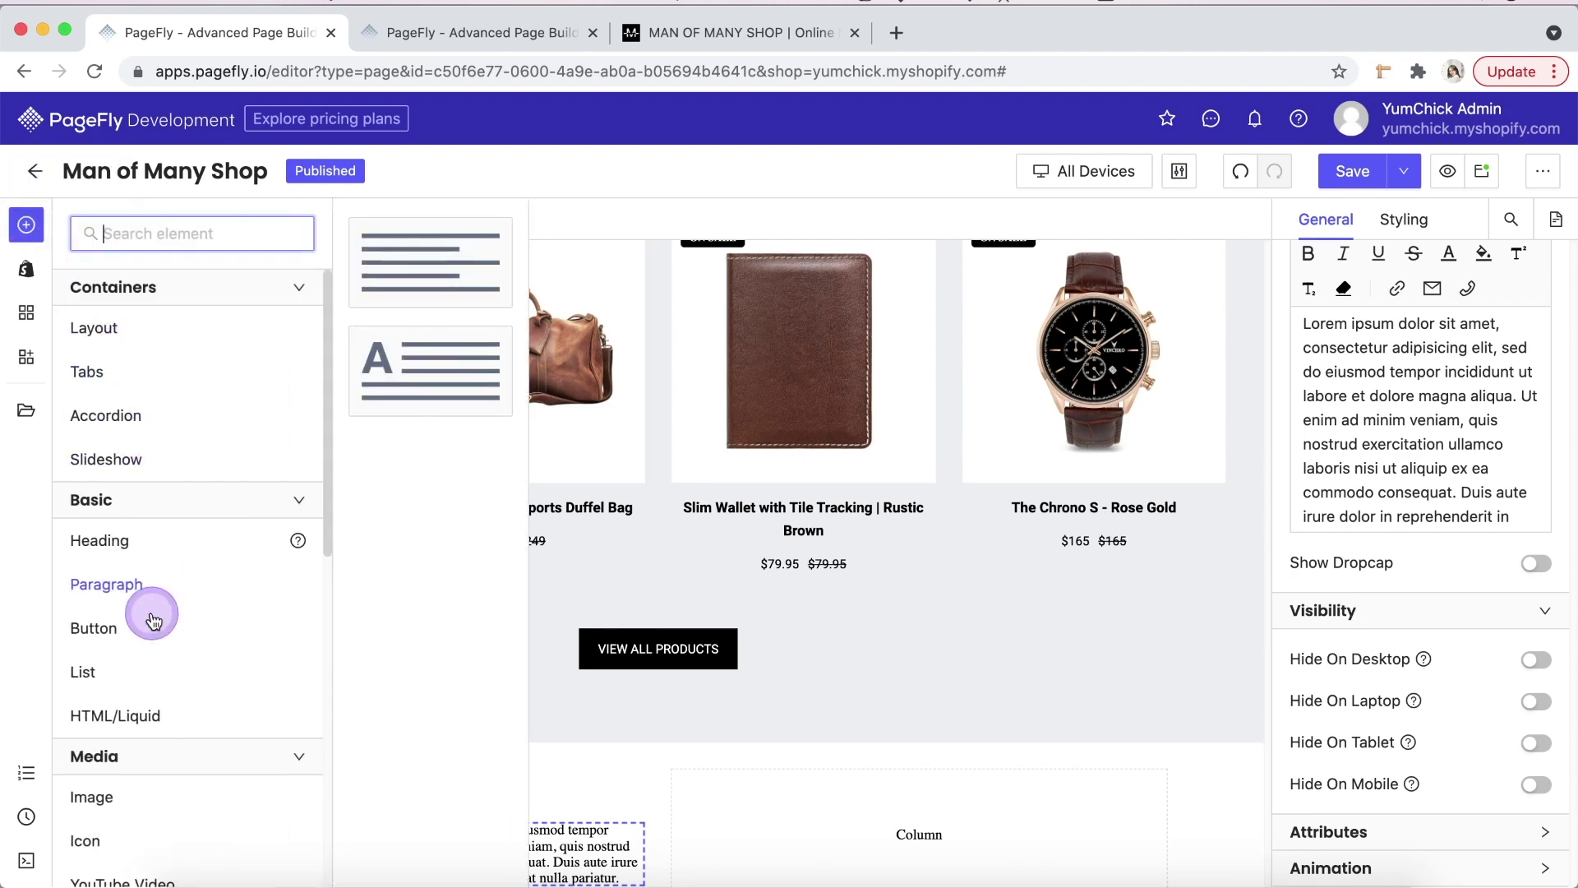
pyautogui.click(155, 653)
pyautogui.moveTo(460, 271); pyautogui.dragTo(319, 865)
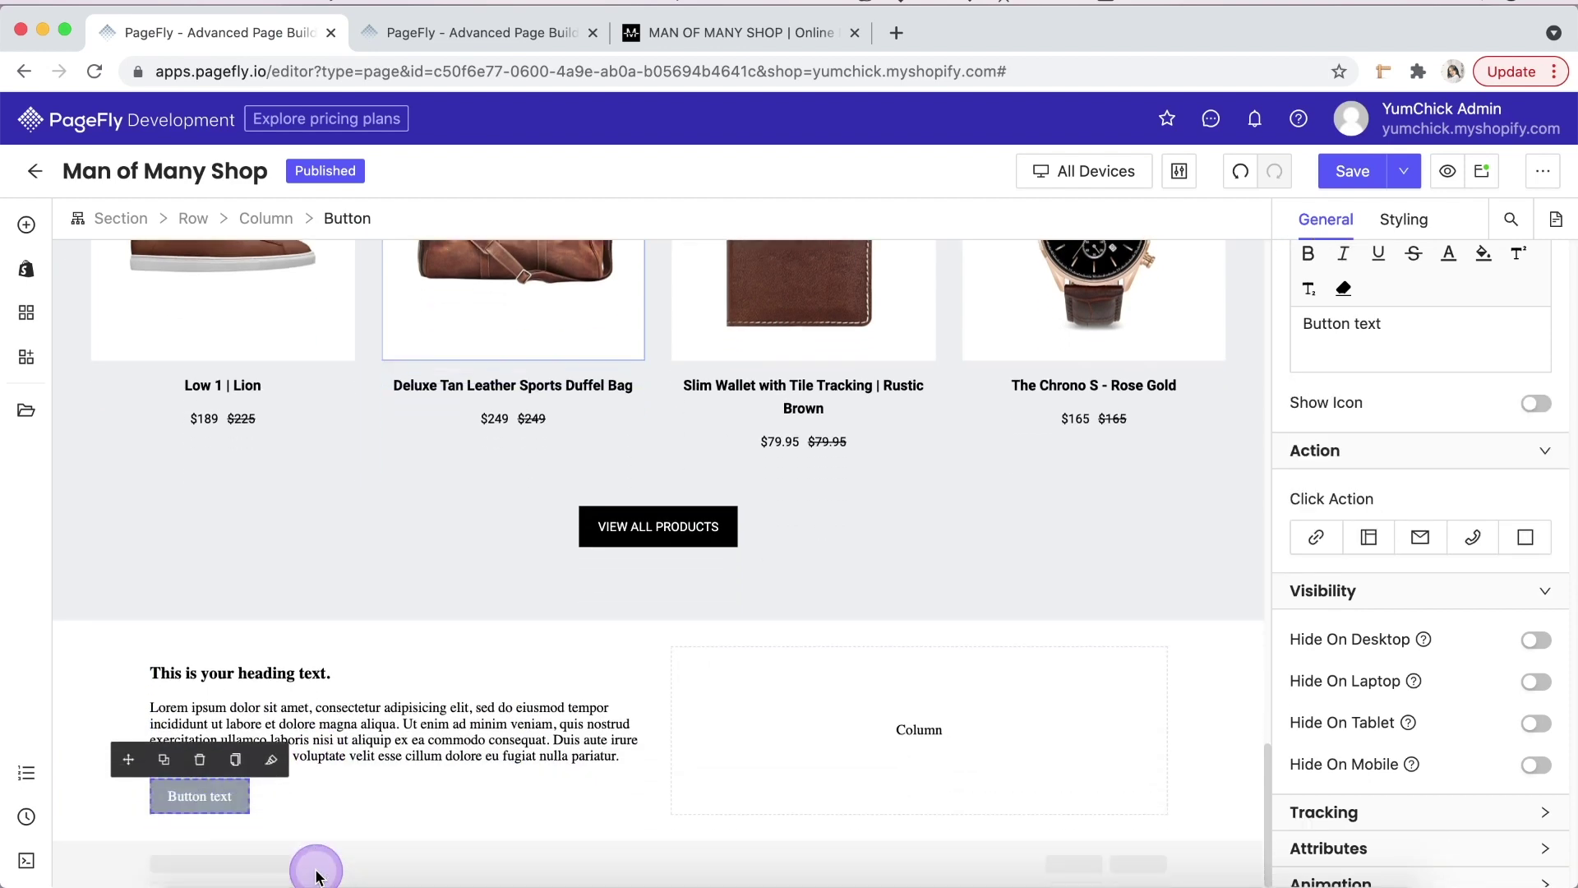
# - Put an image placeholder in the right column
pyautogui.click(835, 715)
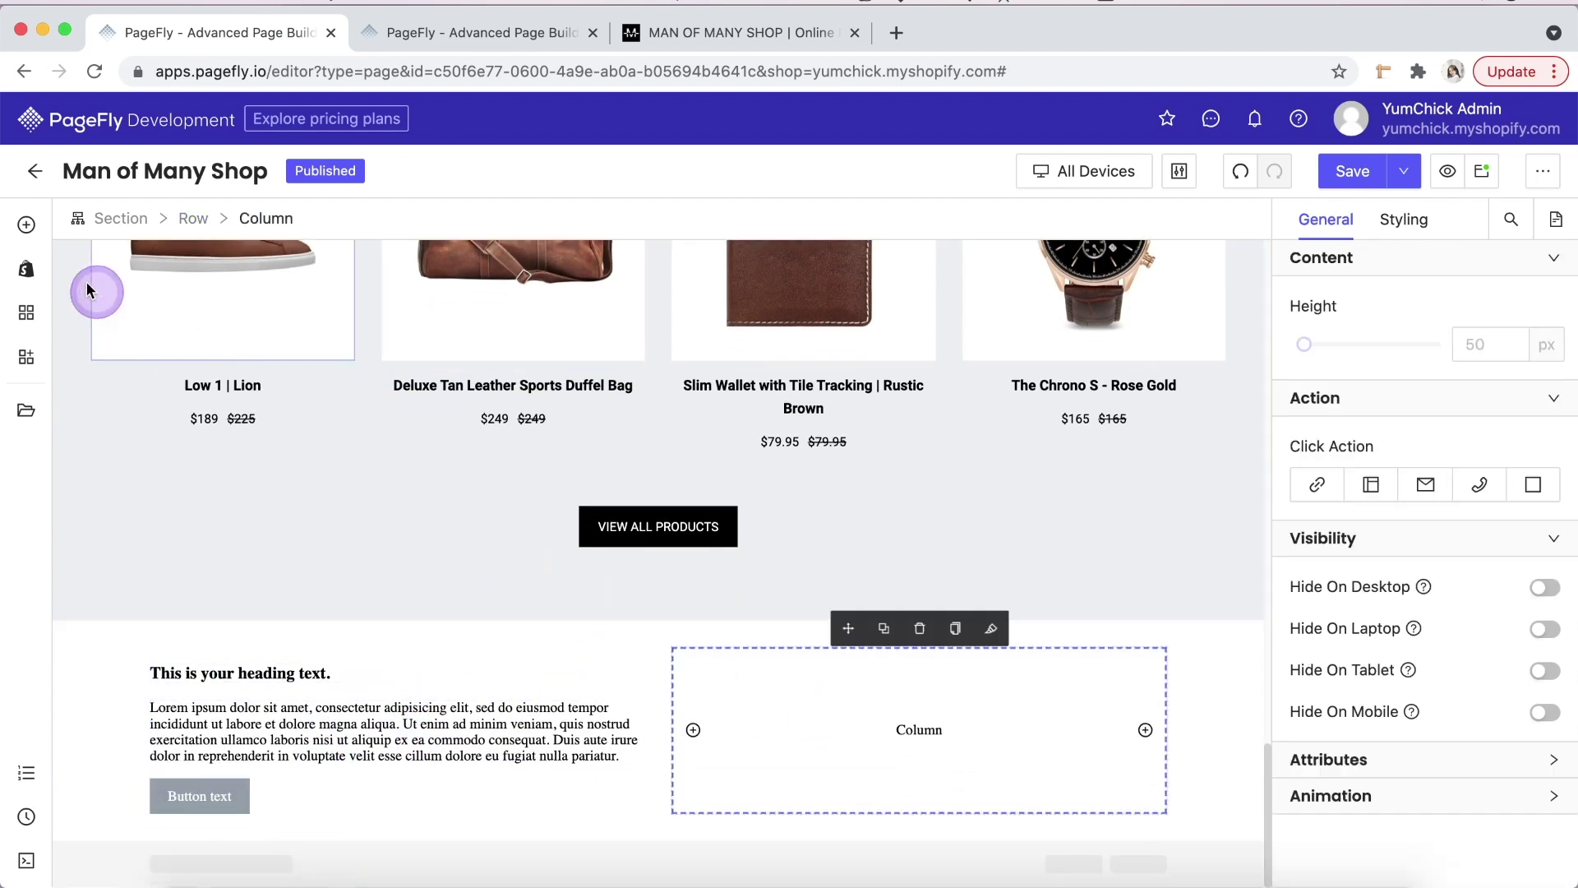
pyautogui.click(27, 226)
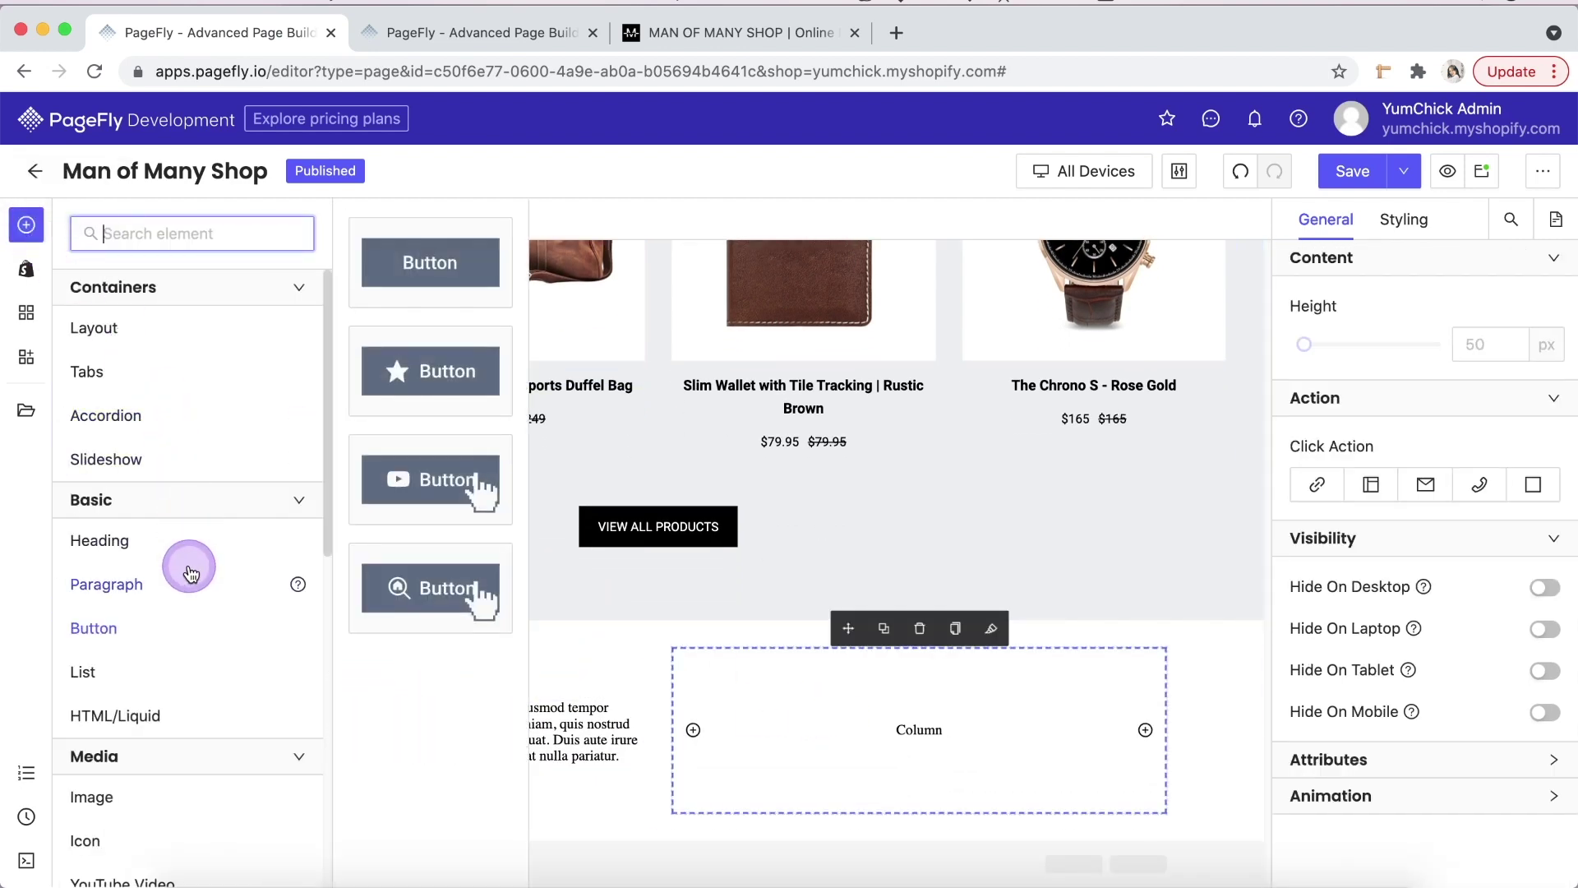
pyautogui.scroll(-3, 177, 641)
pyautogui.moveTo(433, 267); pyautogui.dragTo(803, 703)
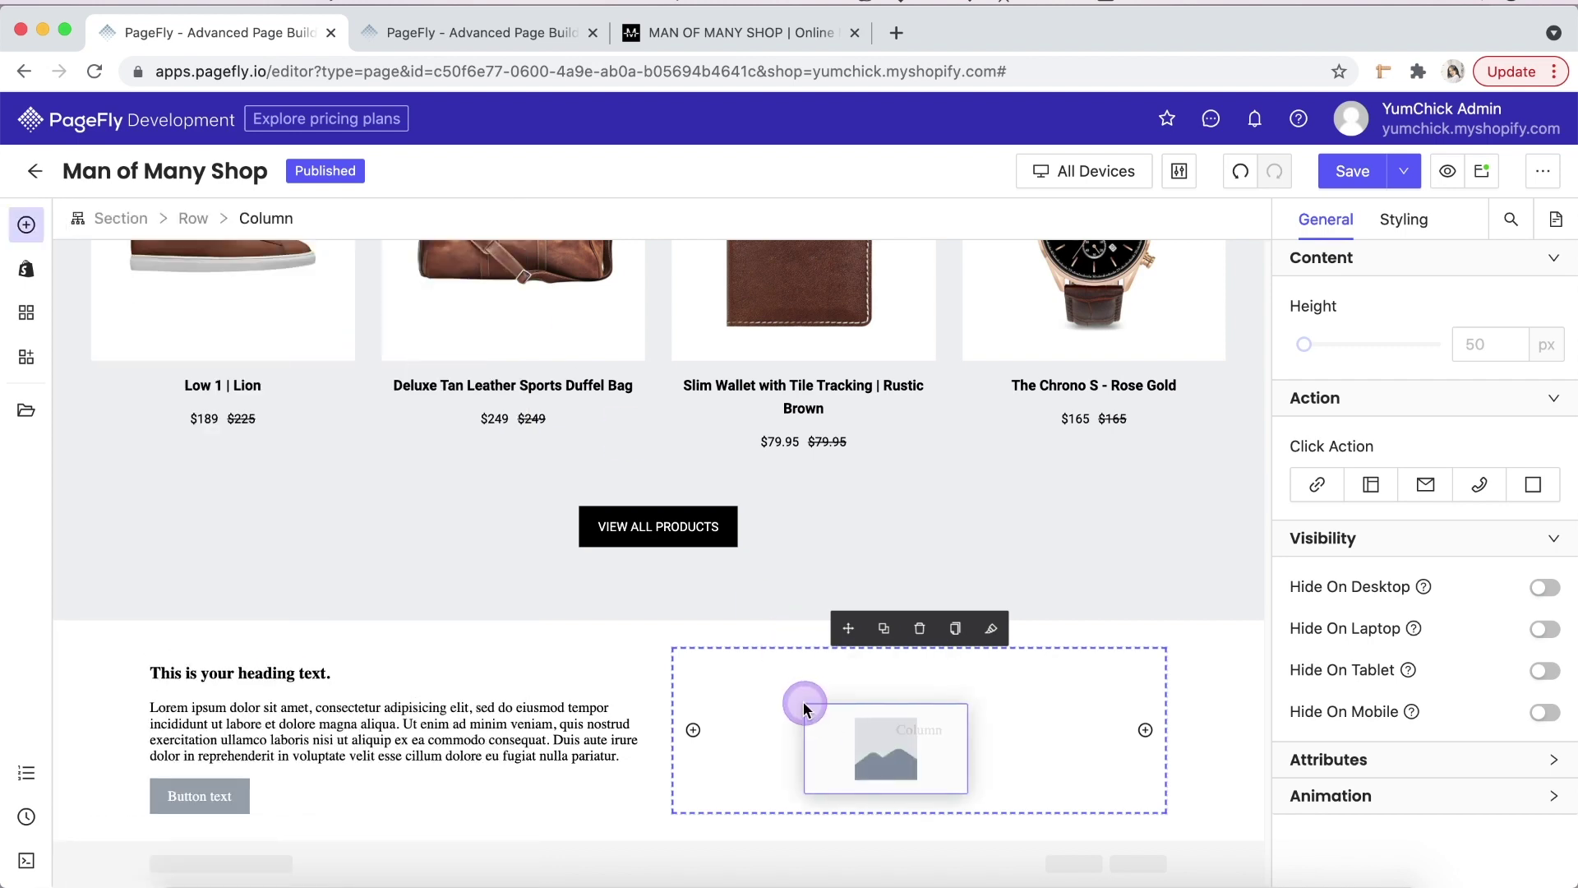
# - Give the SHOP NOW button a solid dark grey border, setting border width sides to 0
pyautogui.click(944, 830)
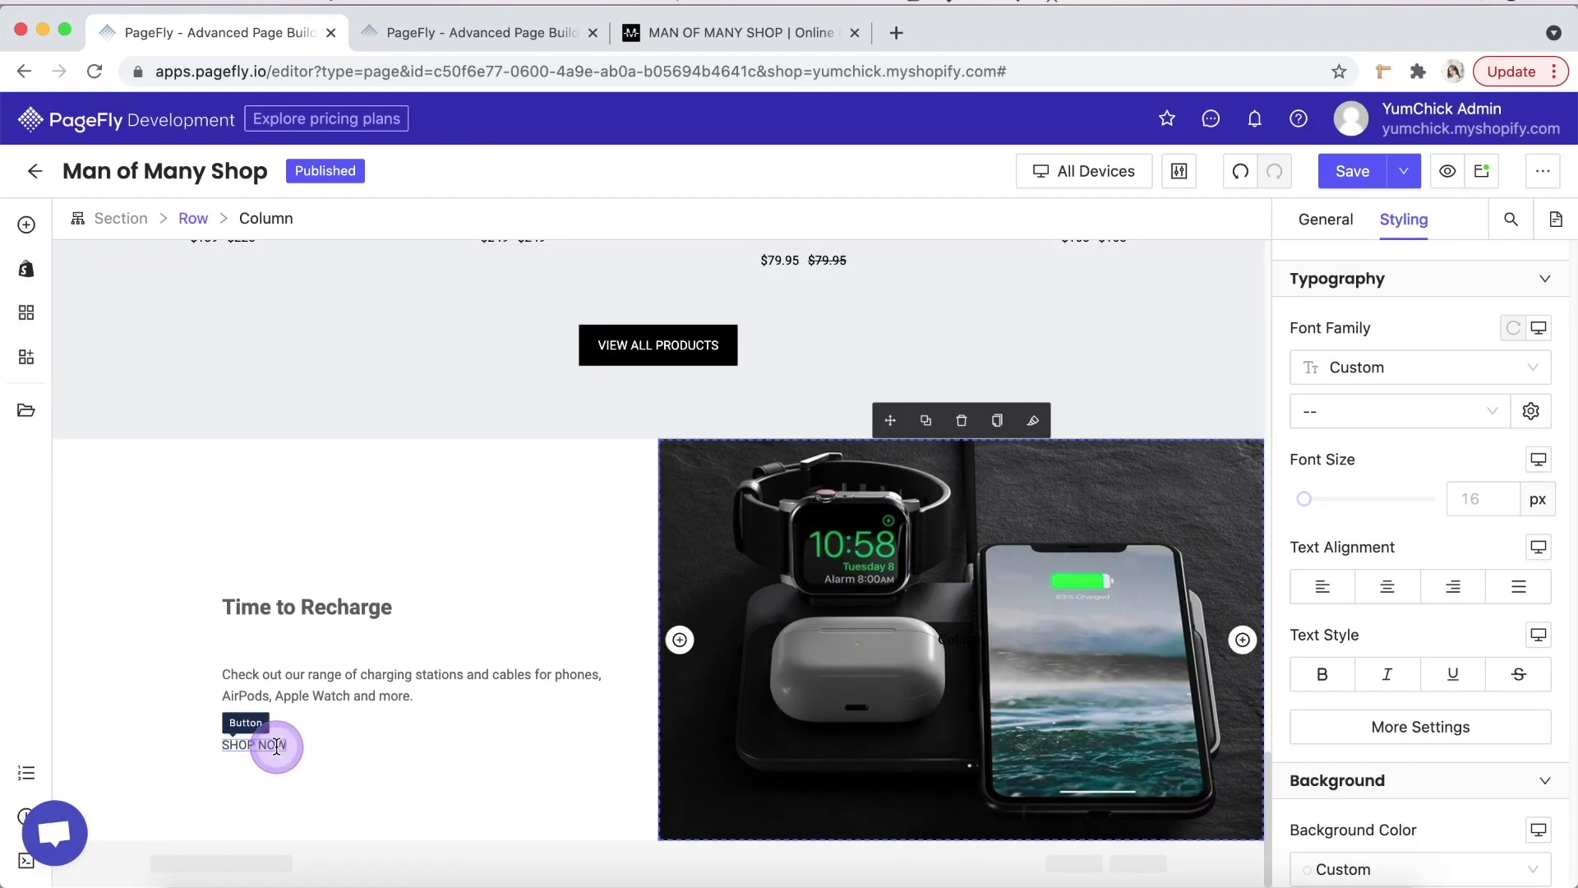
pyautogui.click(276, 746)
pyautogui.scroll(-2, 1467, 567)
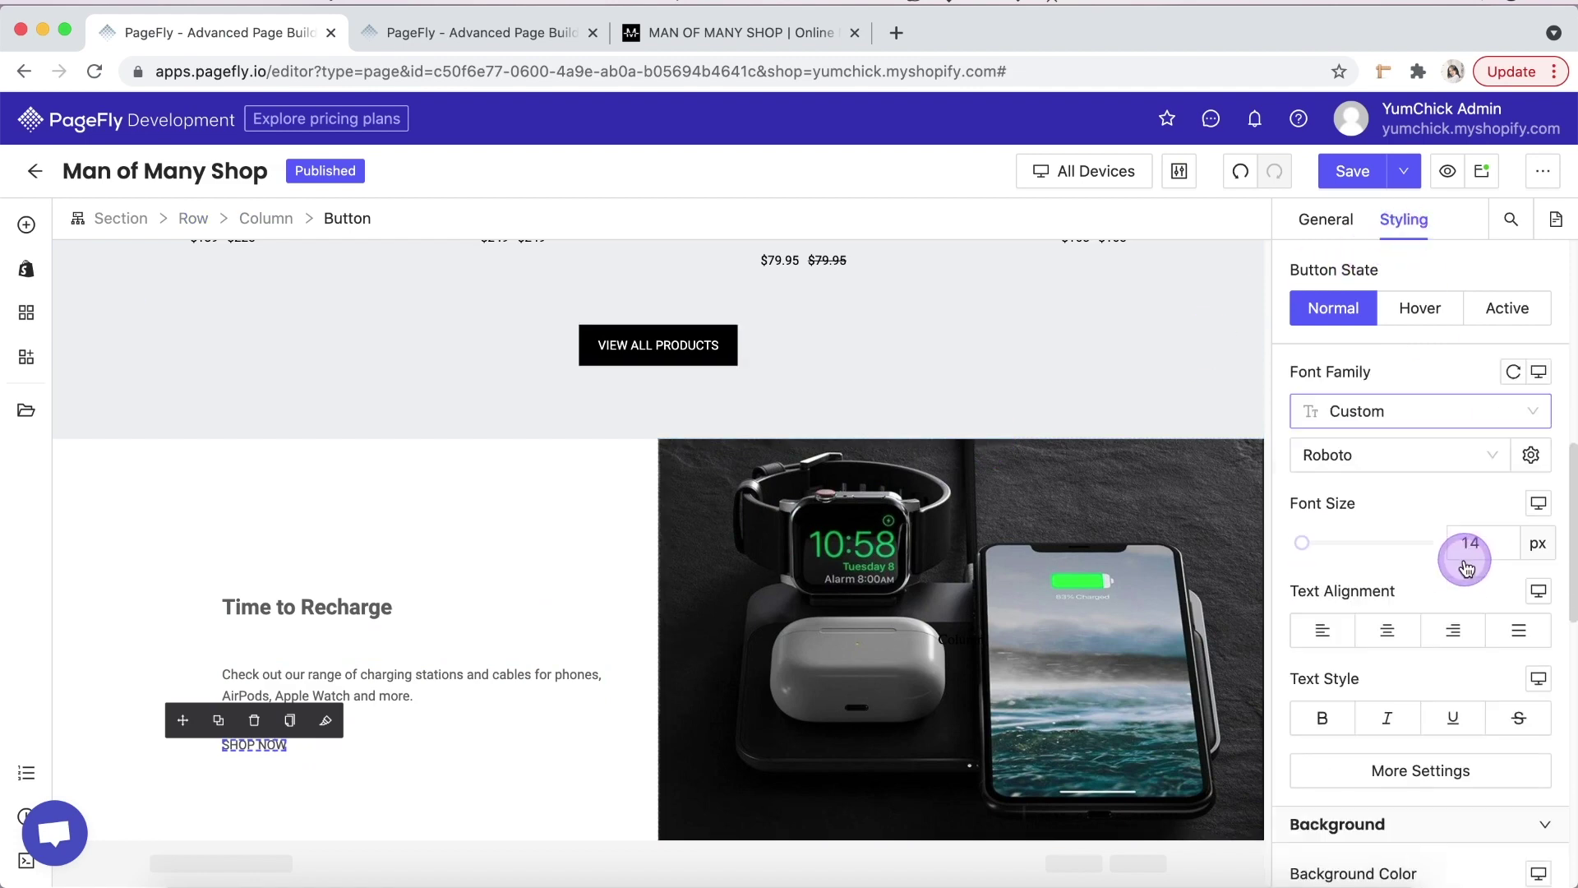
pyautogui.scroll(-8, 1467, 567)
pyautogui.click(1337, 655)
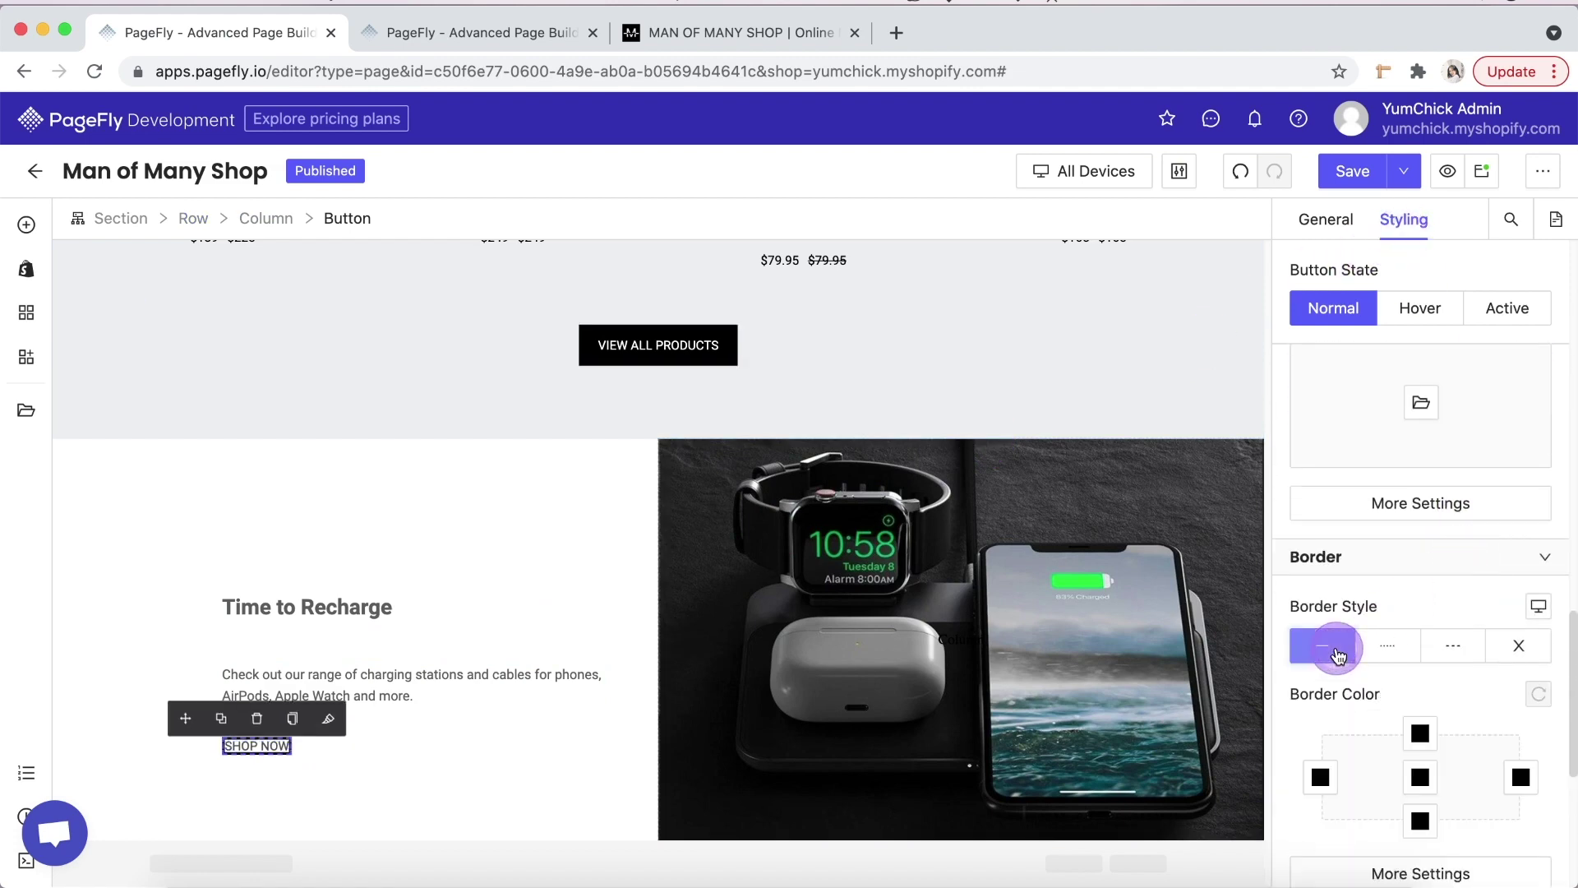
pyautogui.scroll(-3, 1398, 695)
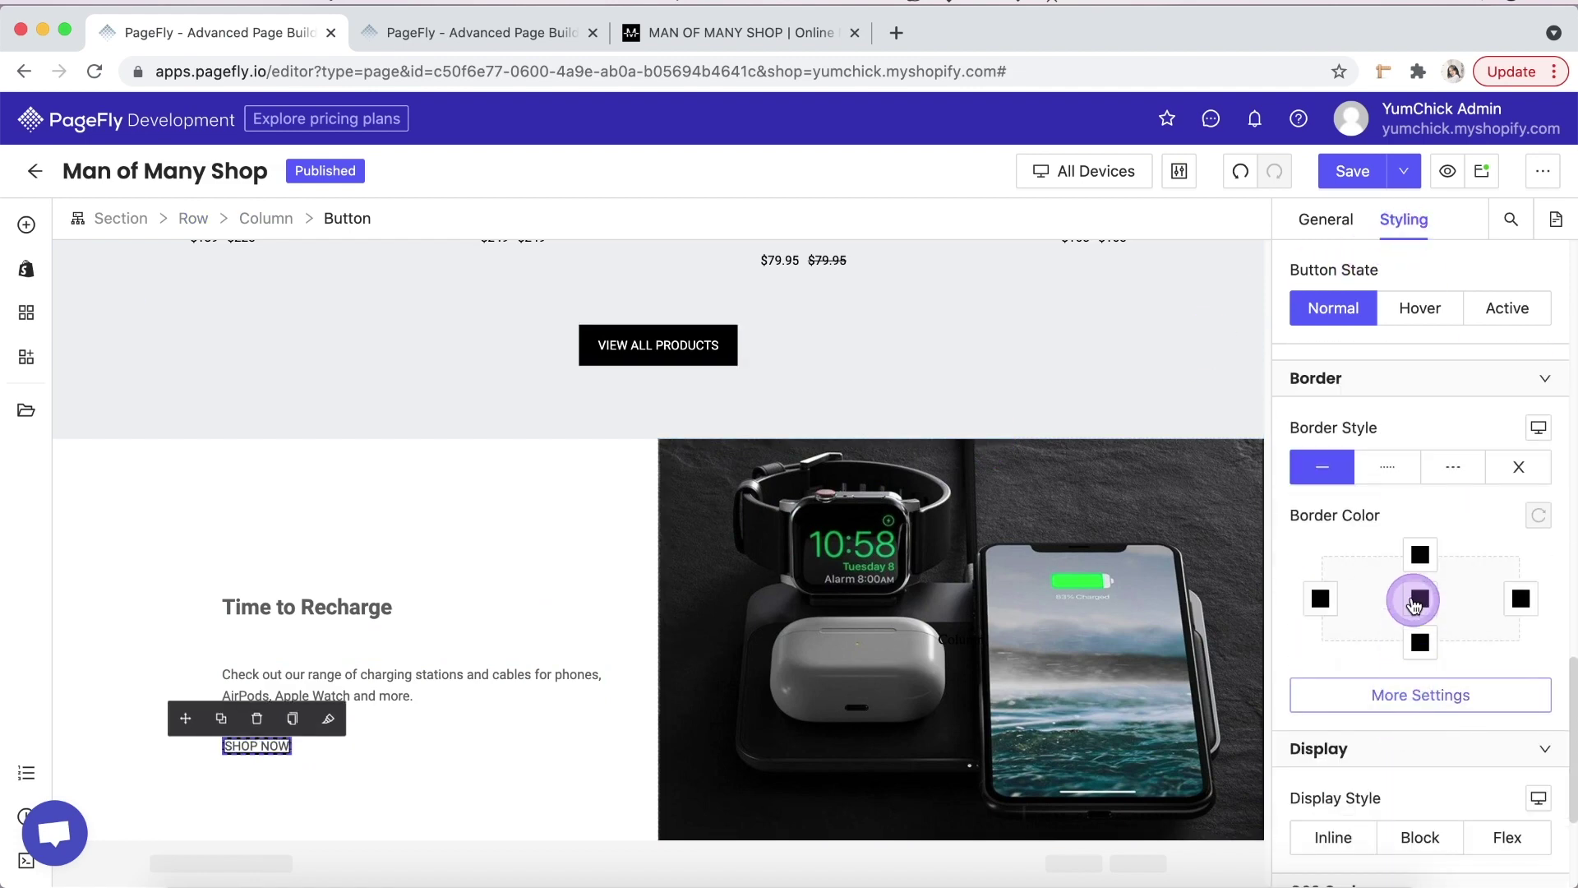
pyautogui.click(1417, 599)
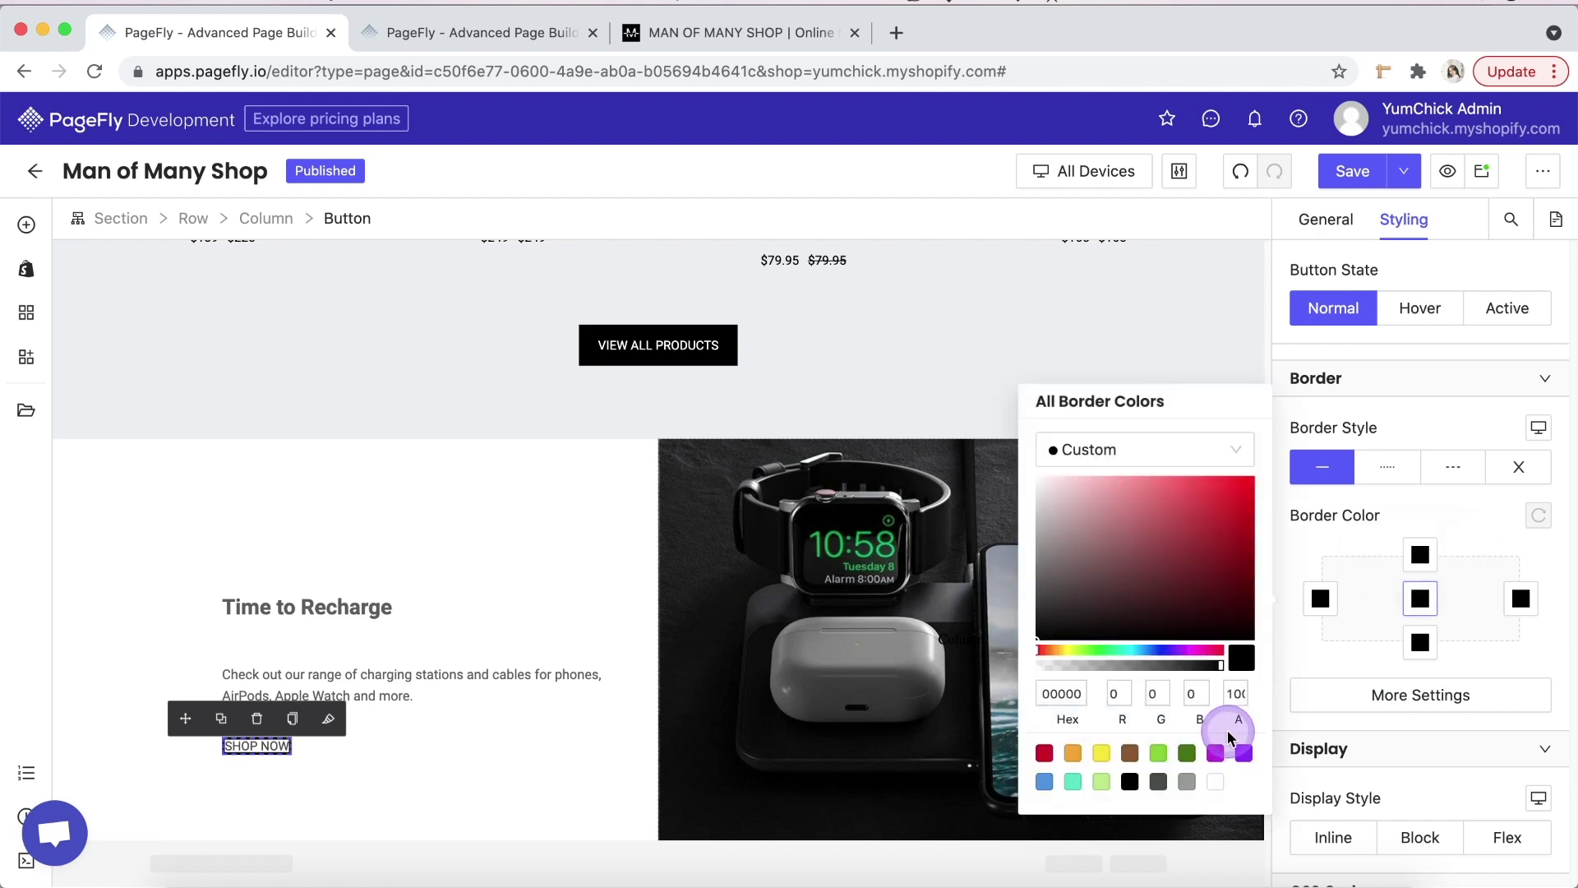
pyautogui.click(1162, 782)
pyautogui.click(1343, 714)
pyautogui.click(1393, 696)
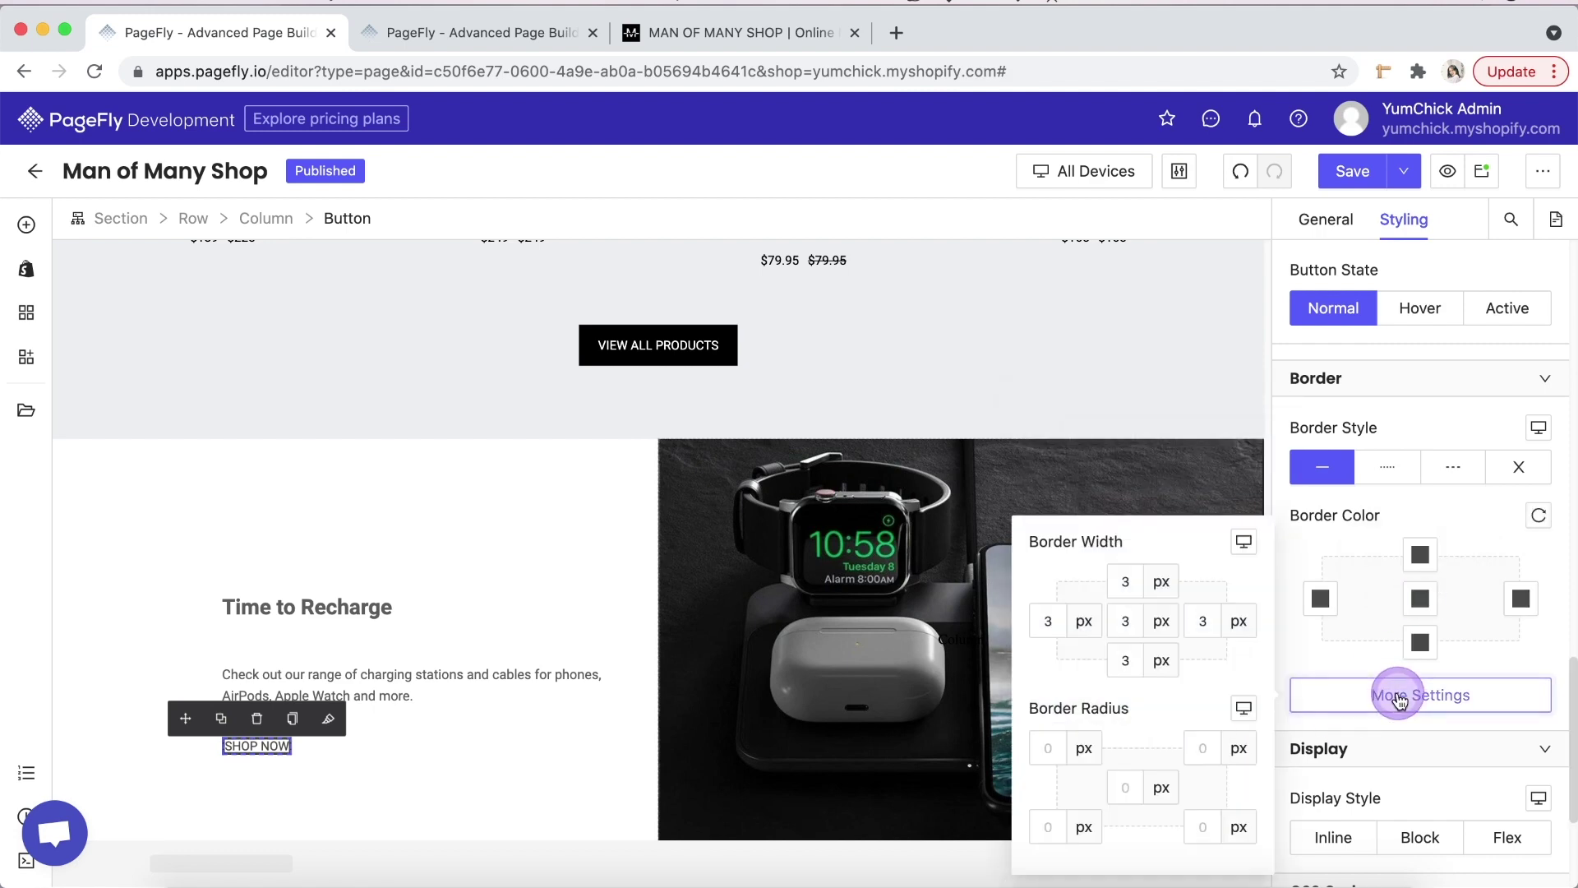
pyautogui.click(1126, 622)
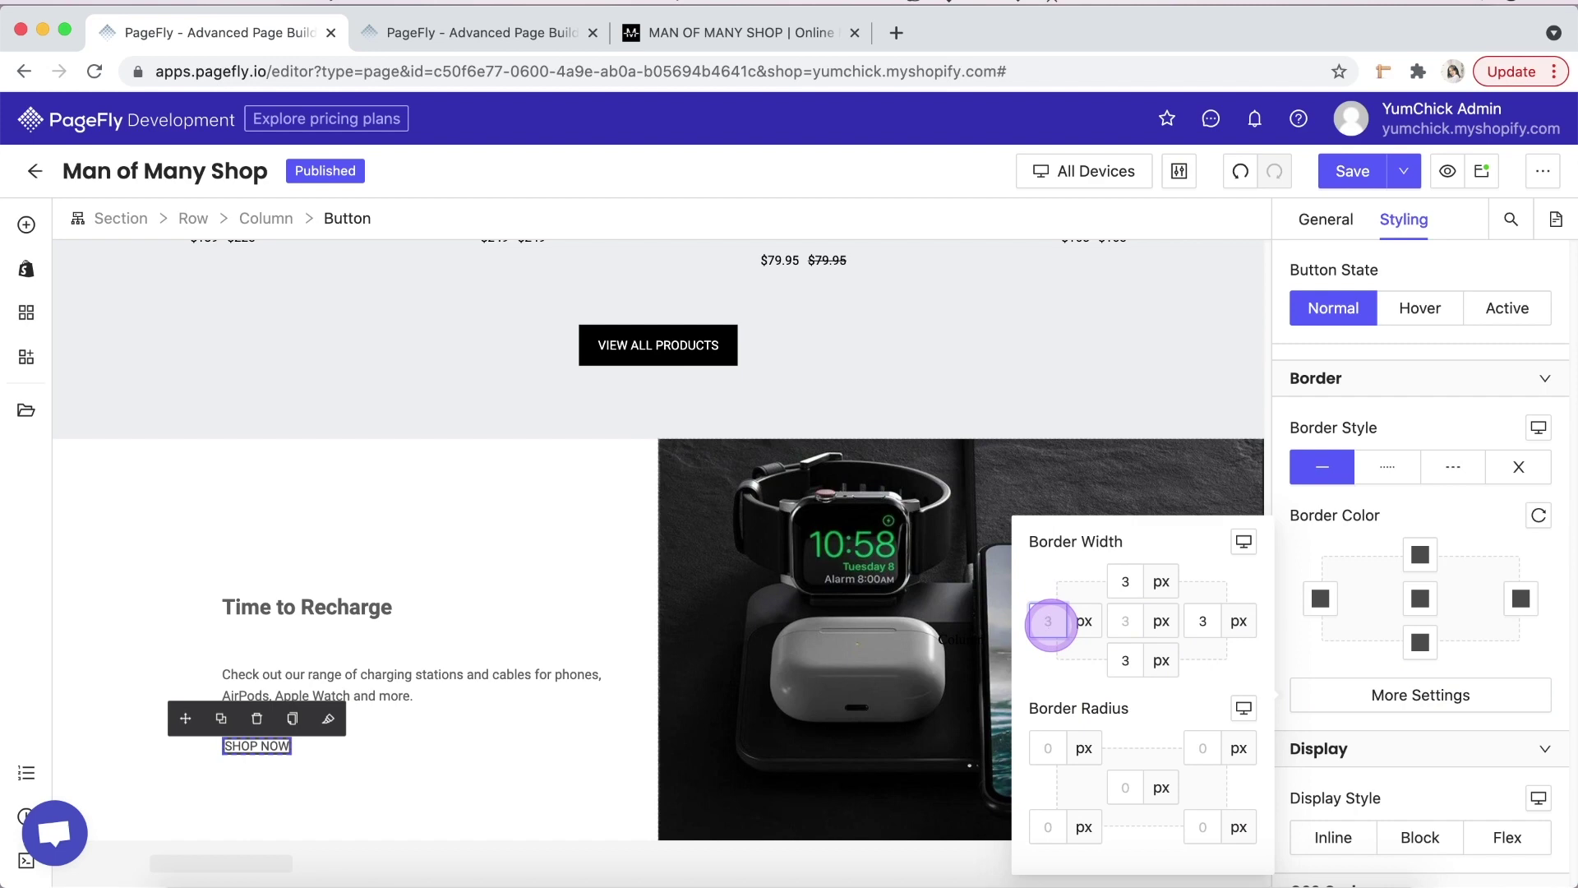
pyautogui.write('0')
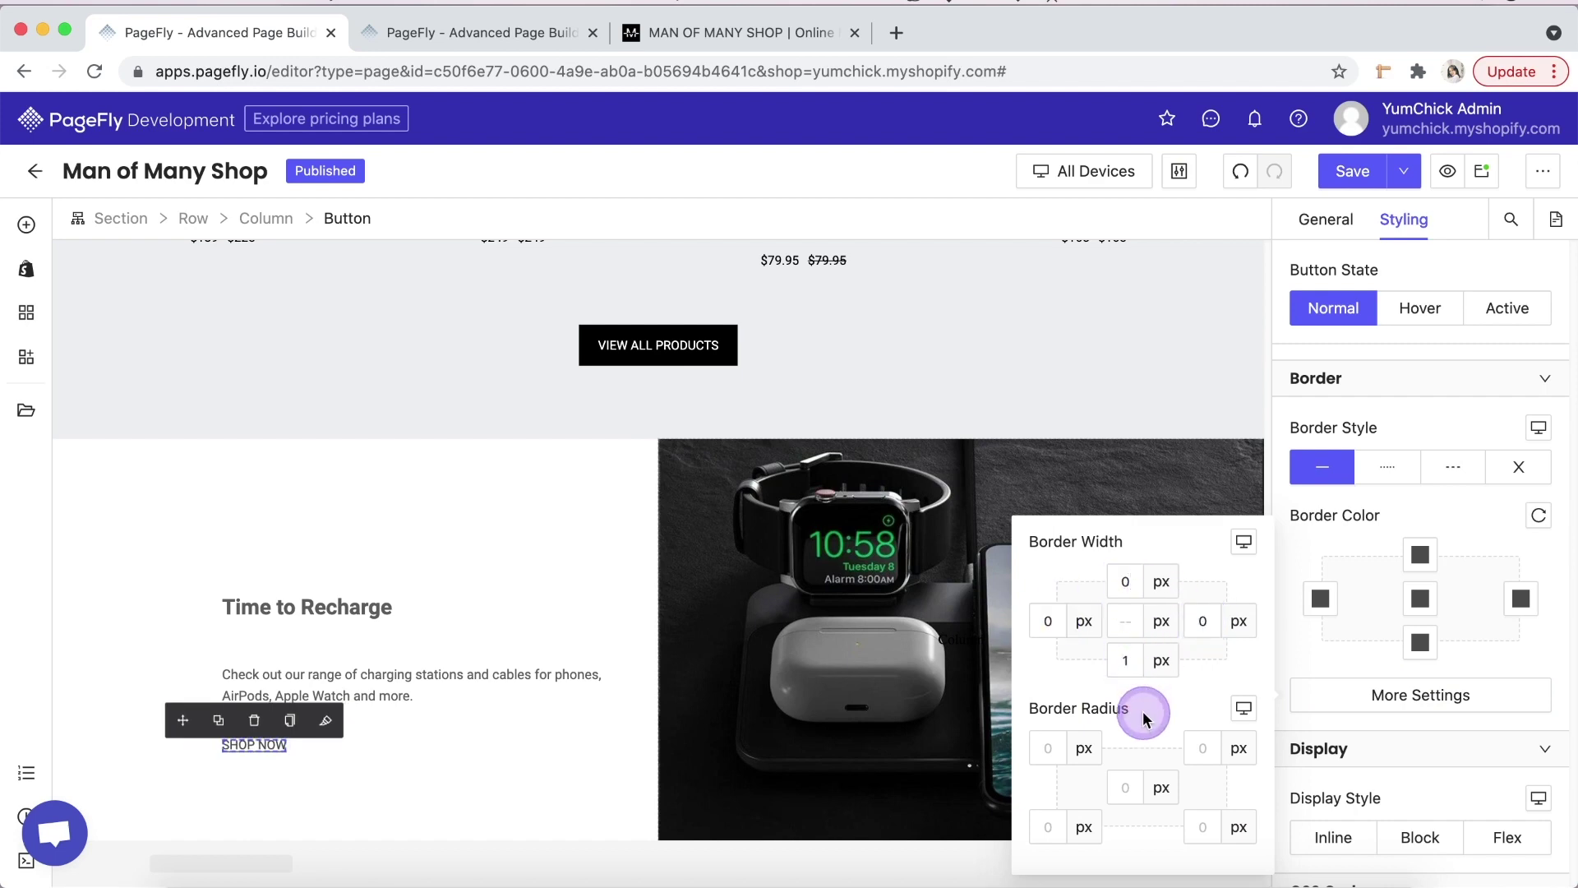
# - Select the feature row's image column and review its background image position and size options
pyautogui.click(606, 790)
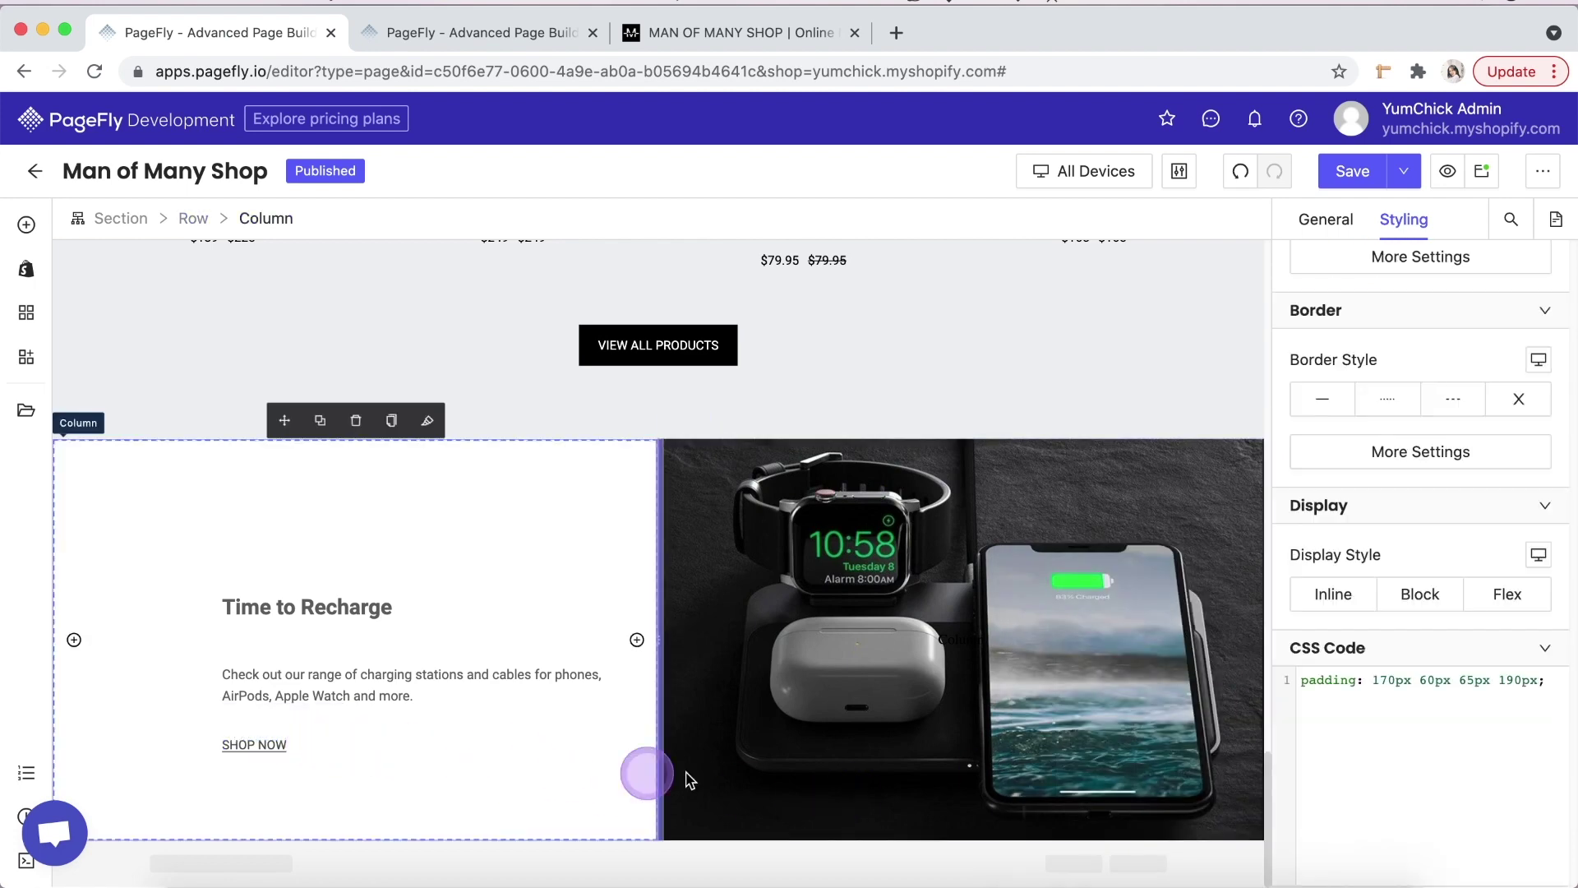
pyautogui.click(862, 768)
pyautogui.scroll(5, 1490, 503)
pyautogui.scroll(-1, 1490, 503)
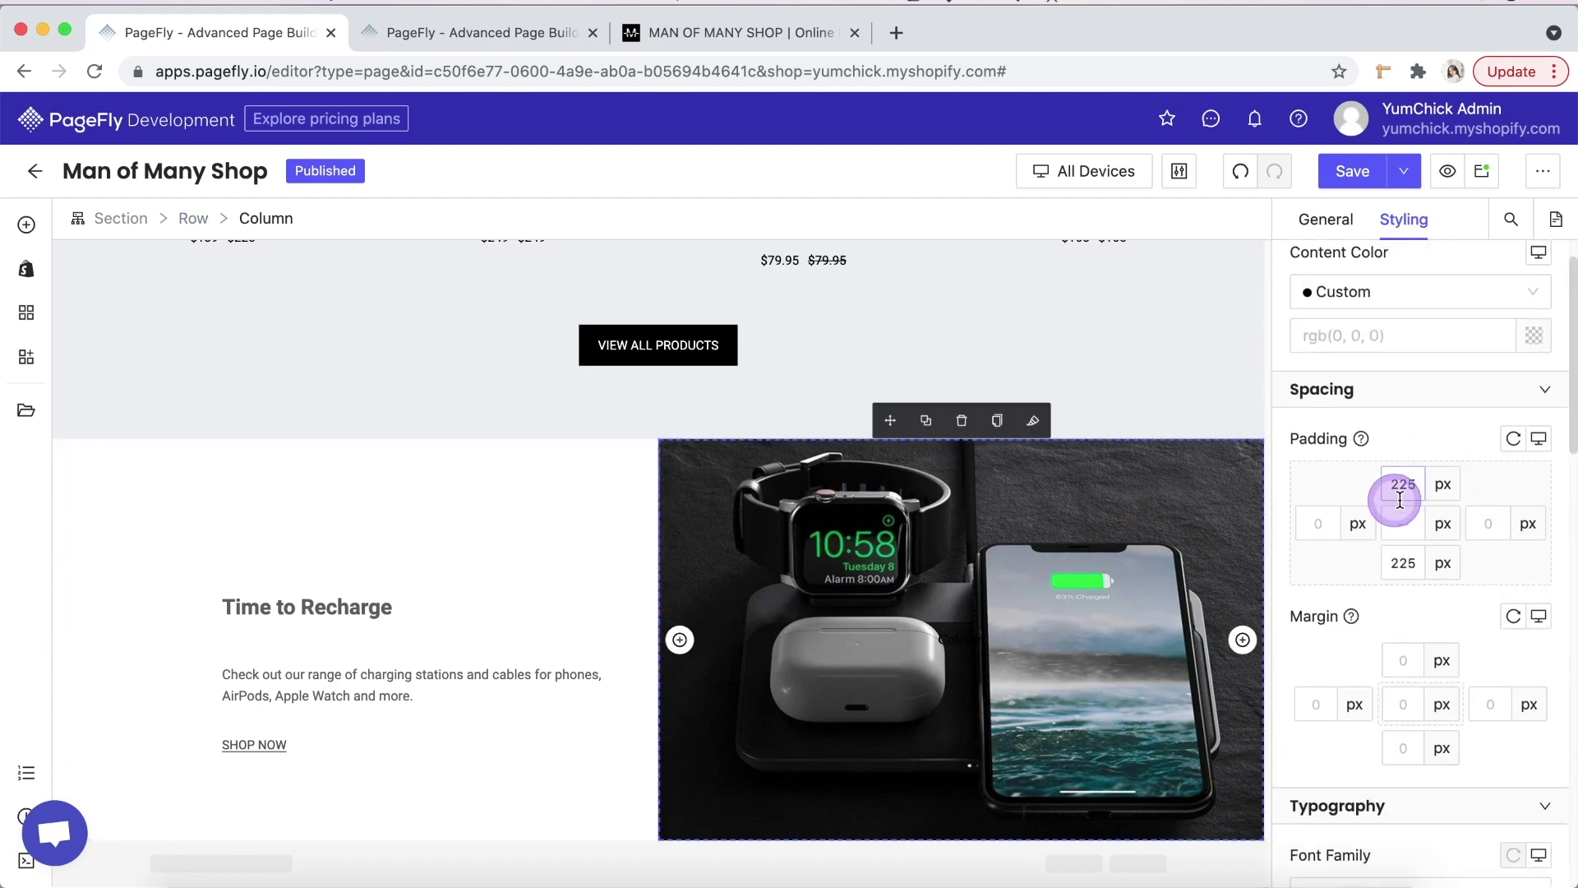
pyautogui.scroll(-10, 1429, 579)
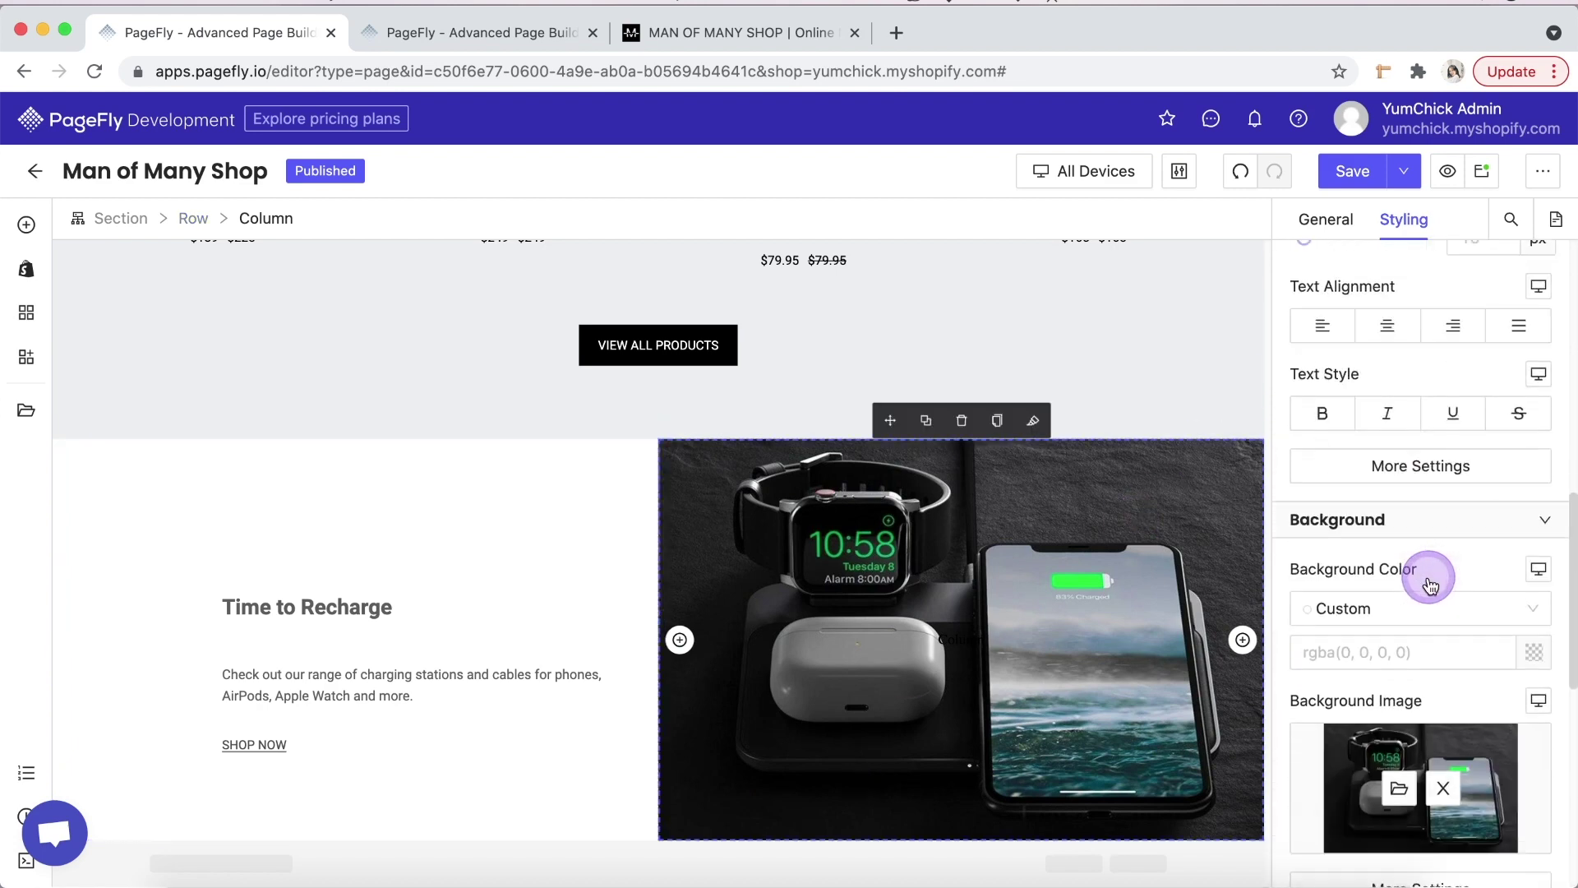
pyautogui.click(1426, 673)
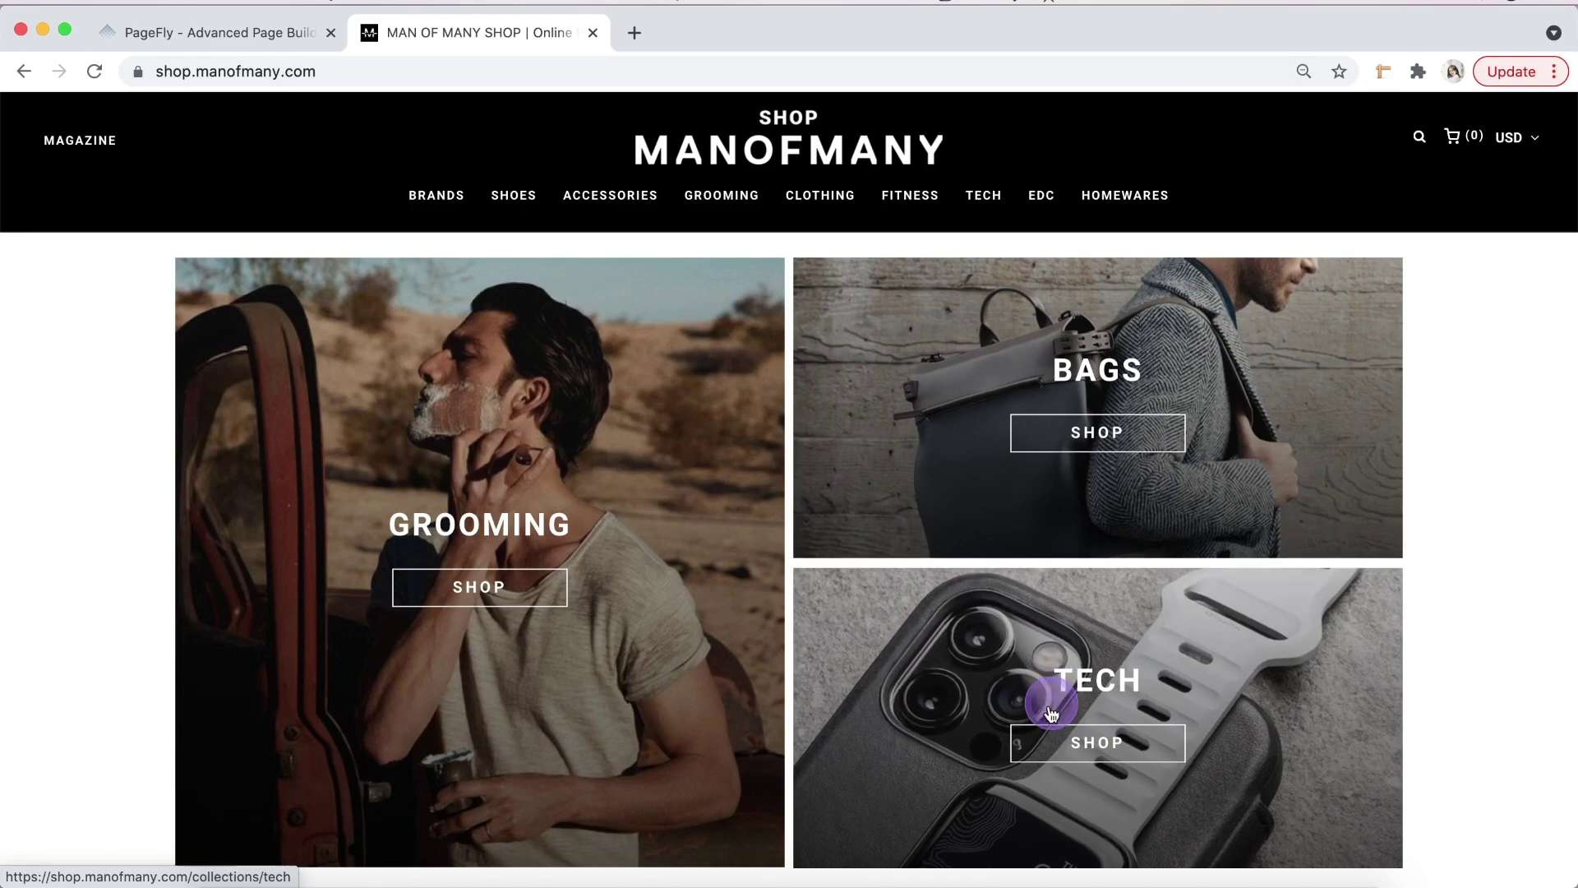
# - Add a 1/2-1/2 row below the Latest Tech Accessories grid and set it to 2 columns per line
pyautogui.click(265, 37)
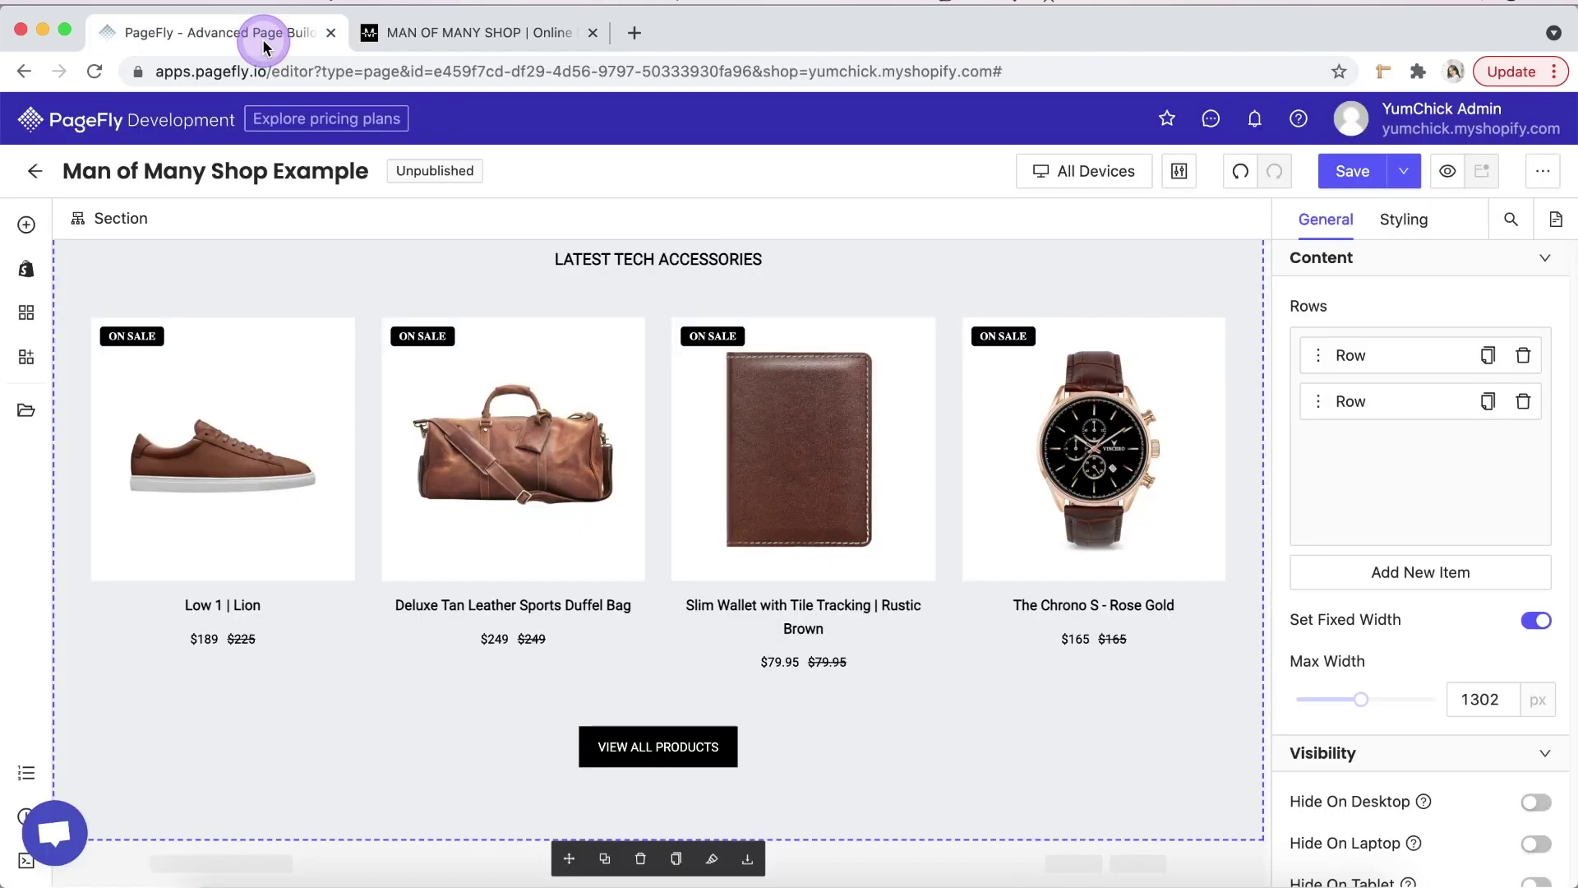
pyautogui.click(25, 224)
pyautogui.moveTo(458, 366); pyautogui.dragTo(504, 838)
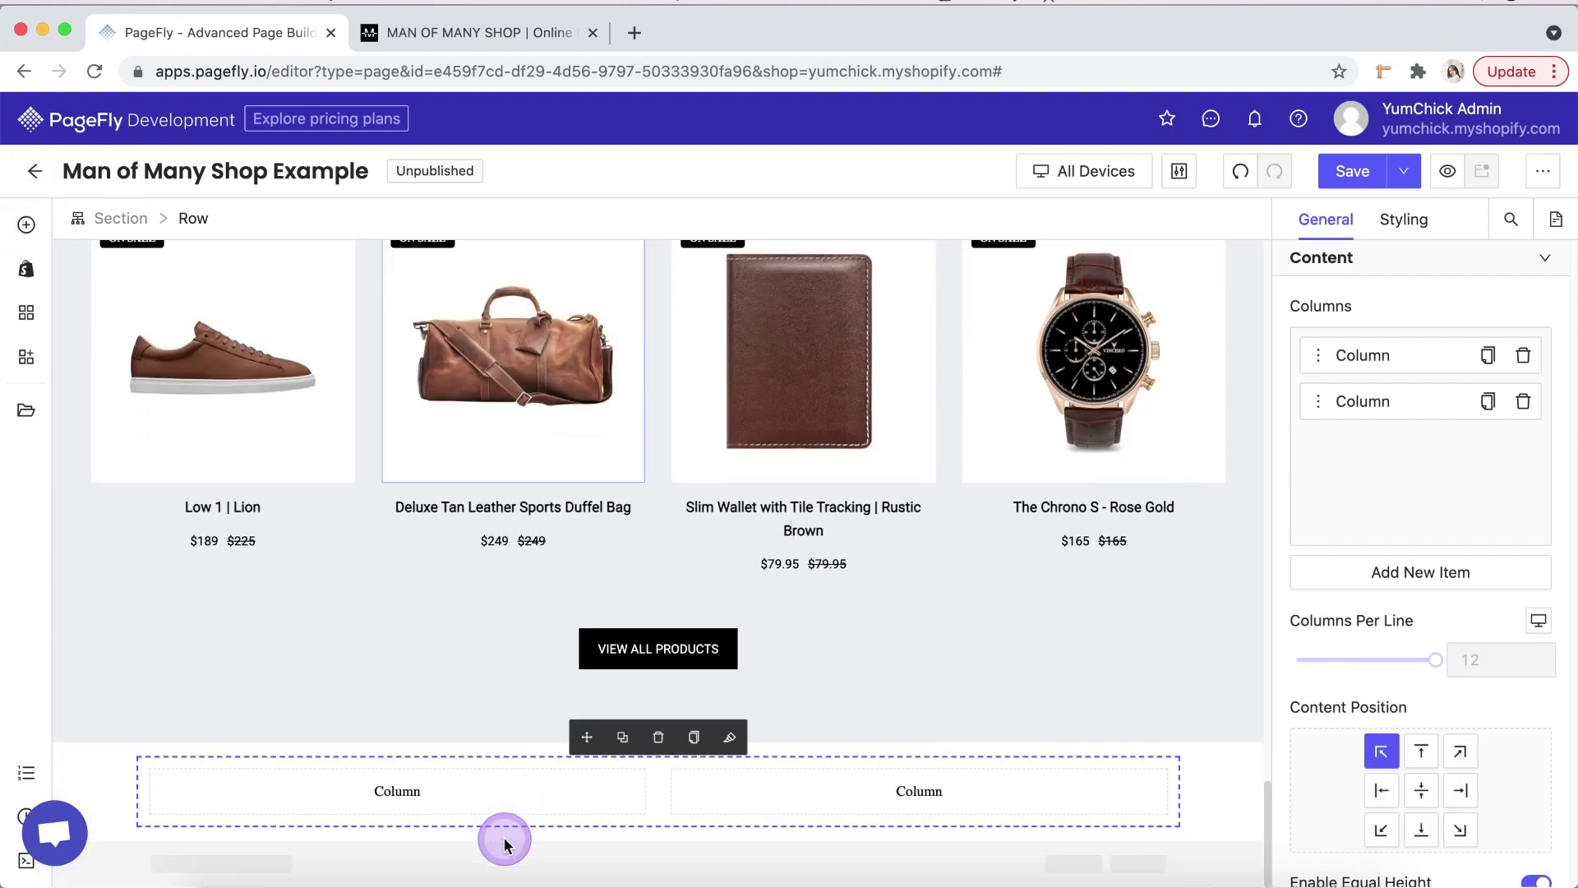
pyautogui.click(1342, 179)
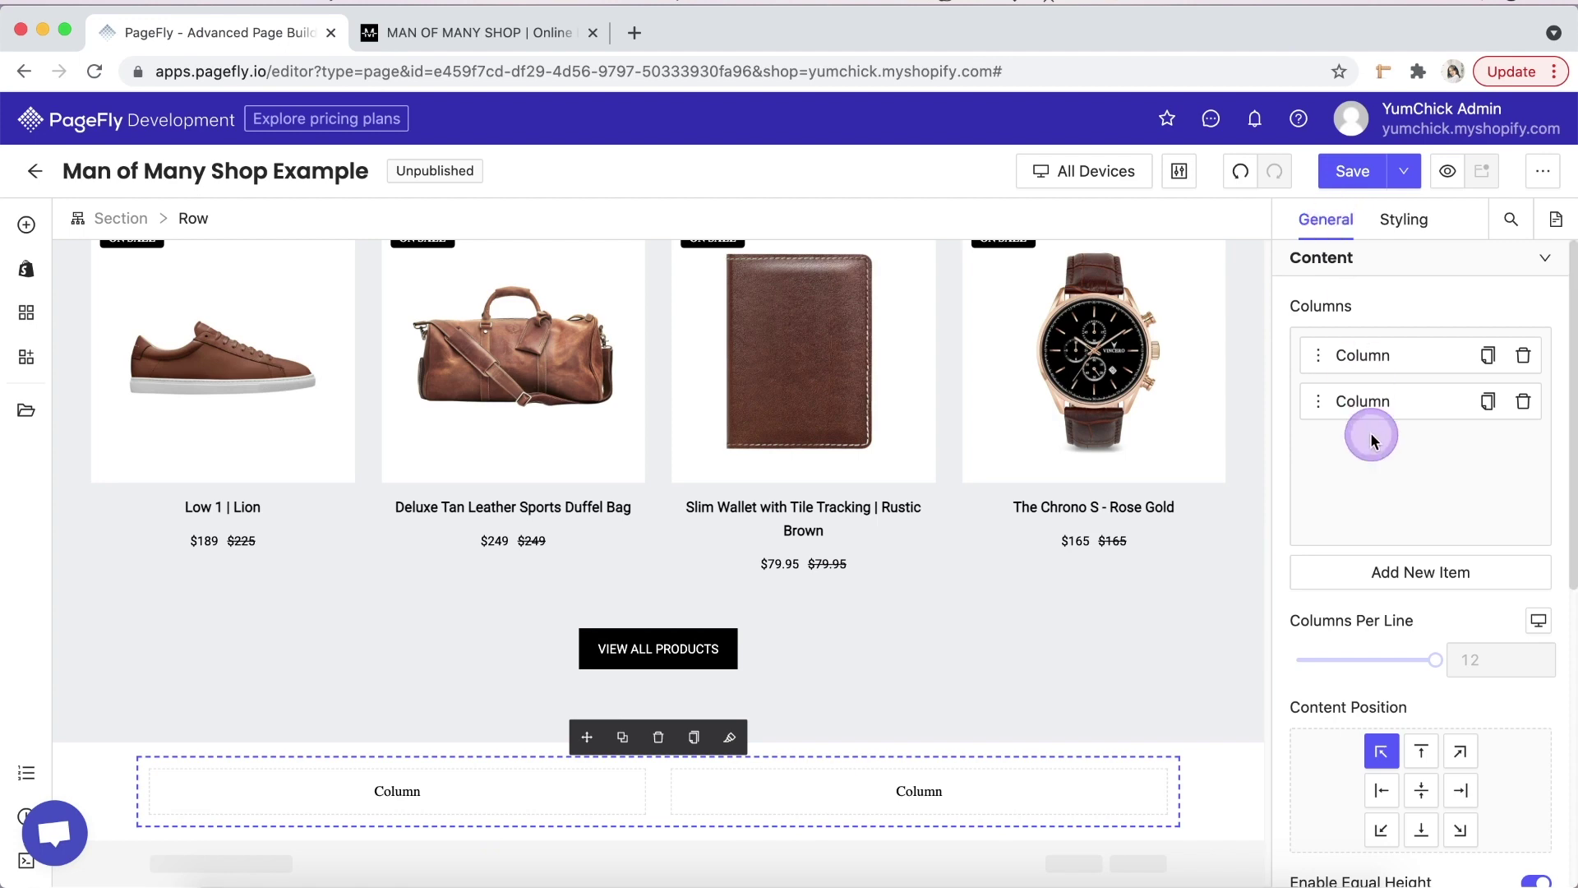
pyautogui.scroll(-3, 1397, 460)
pyautogui.moveTo(1396, 511); pyautogui.dragTo(1329, 513)
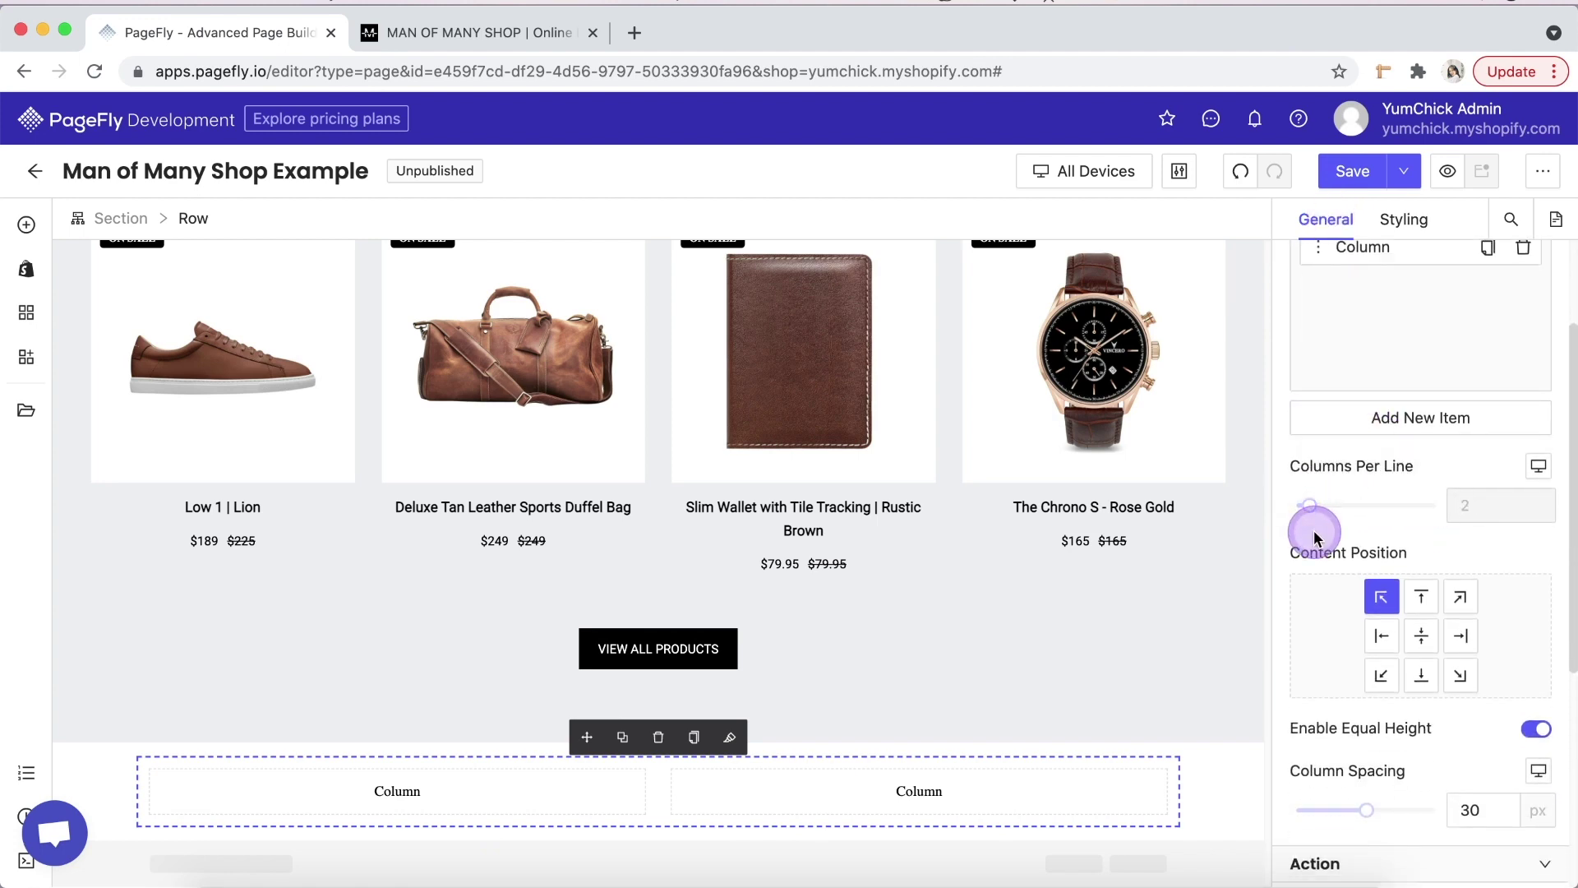
pyautogui.click(1146, 792)
pyautogui.click(1098, 801)
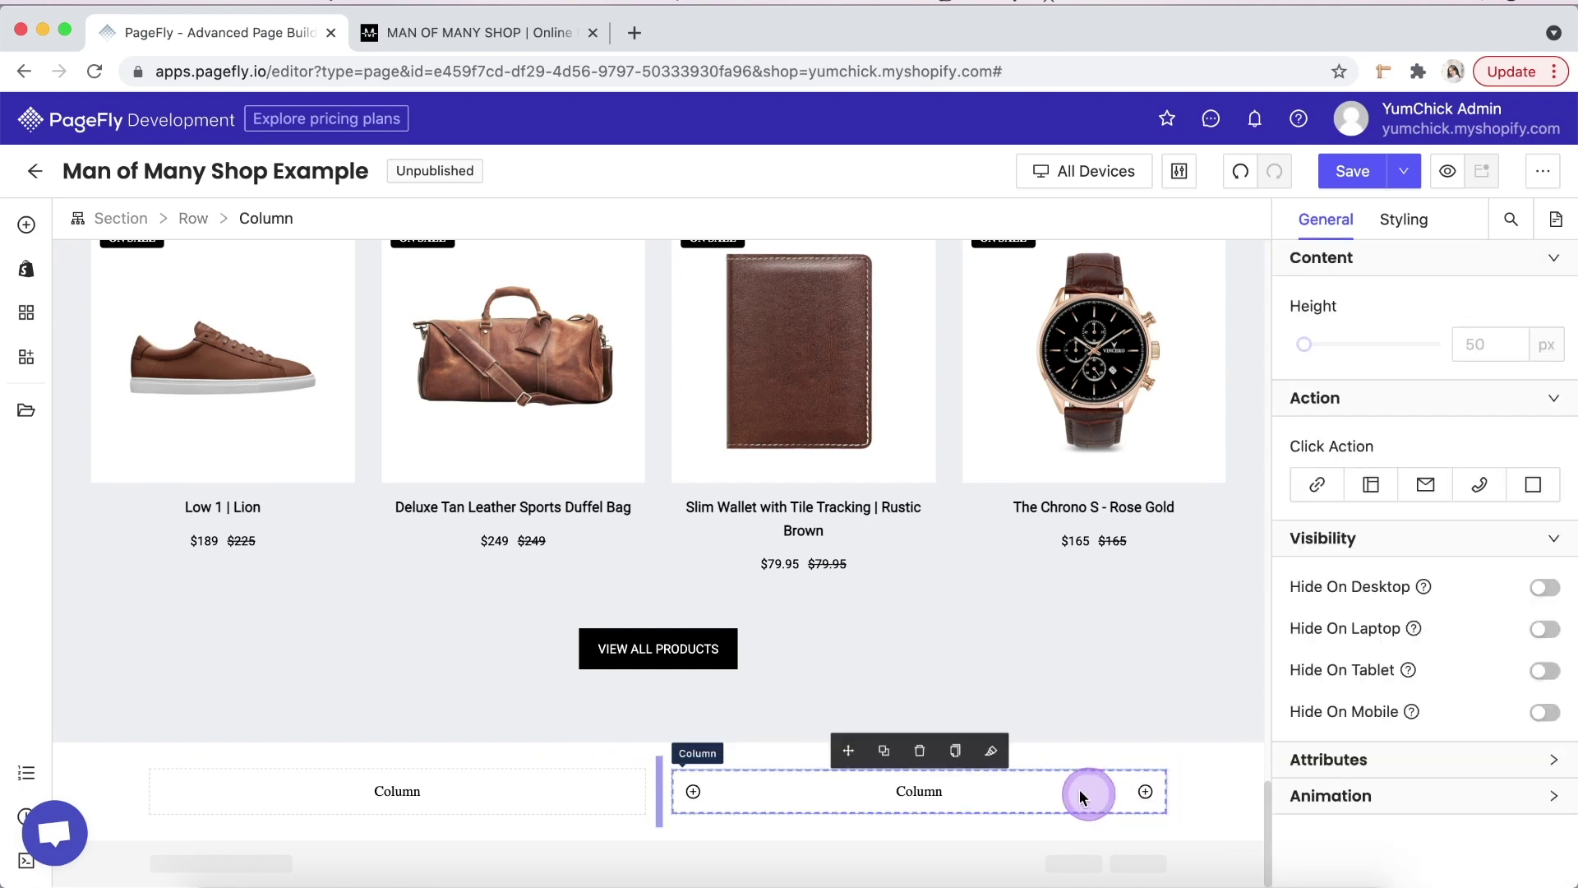
# - Nest a 1/1 row in the right column, set 1 column per line, and duplicate its column
pyautogui.click(31, 223)
pyautogui.click(428, 281)
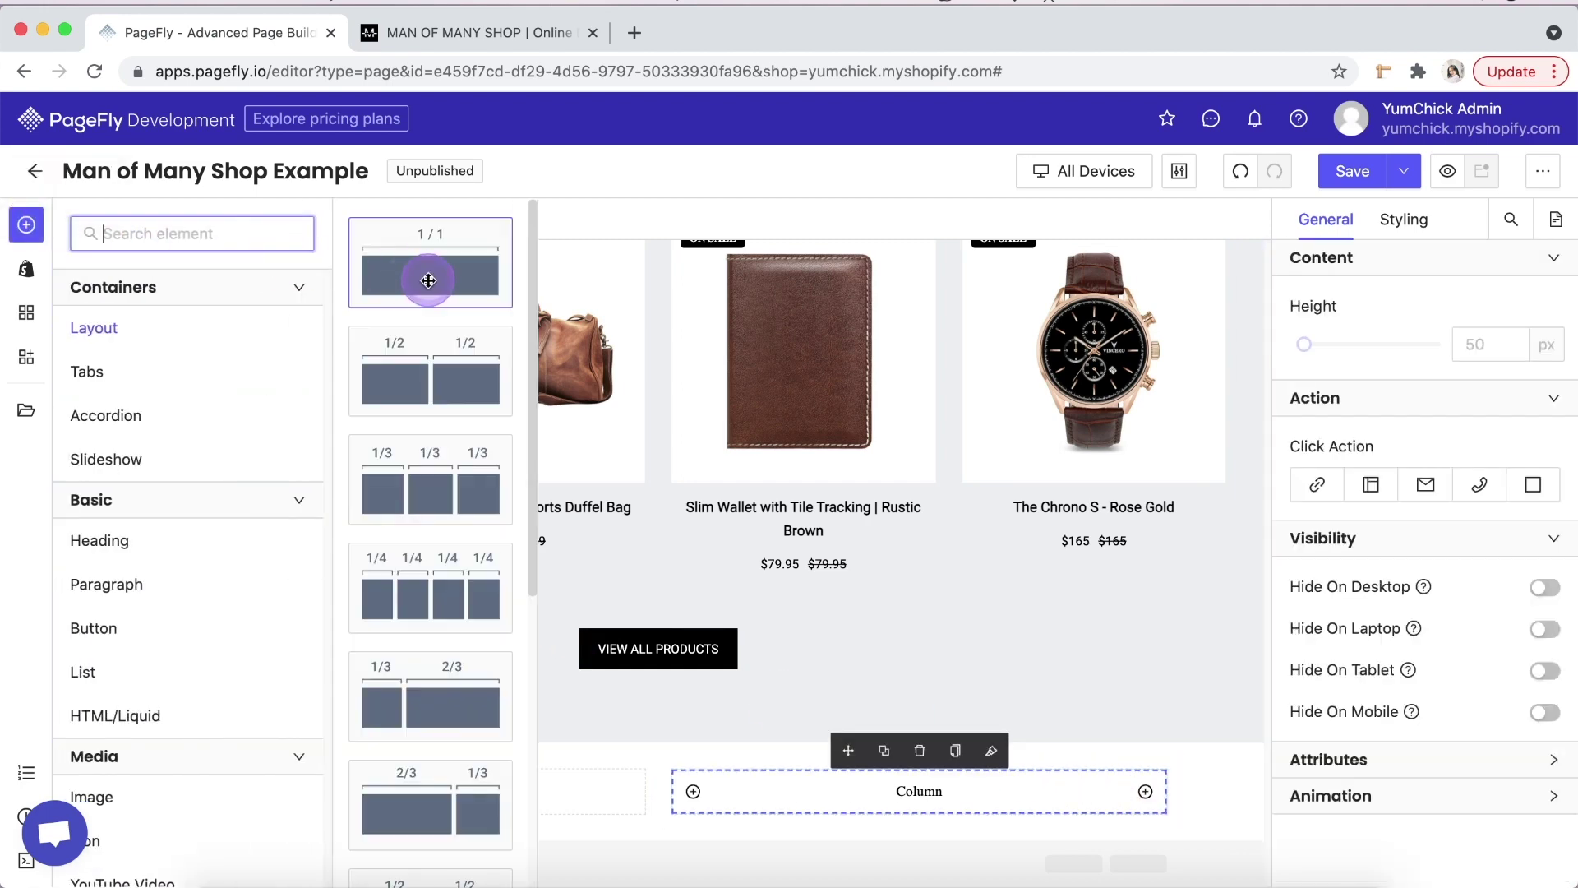
pyautogui.moveTo(765, 562); pyautogui.dragTo(782, 778)
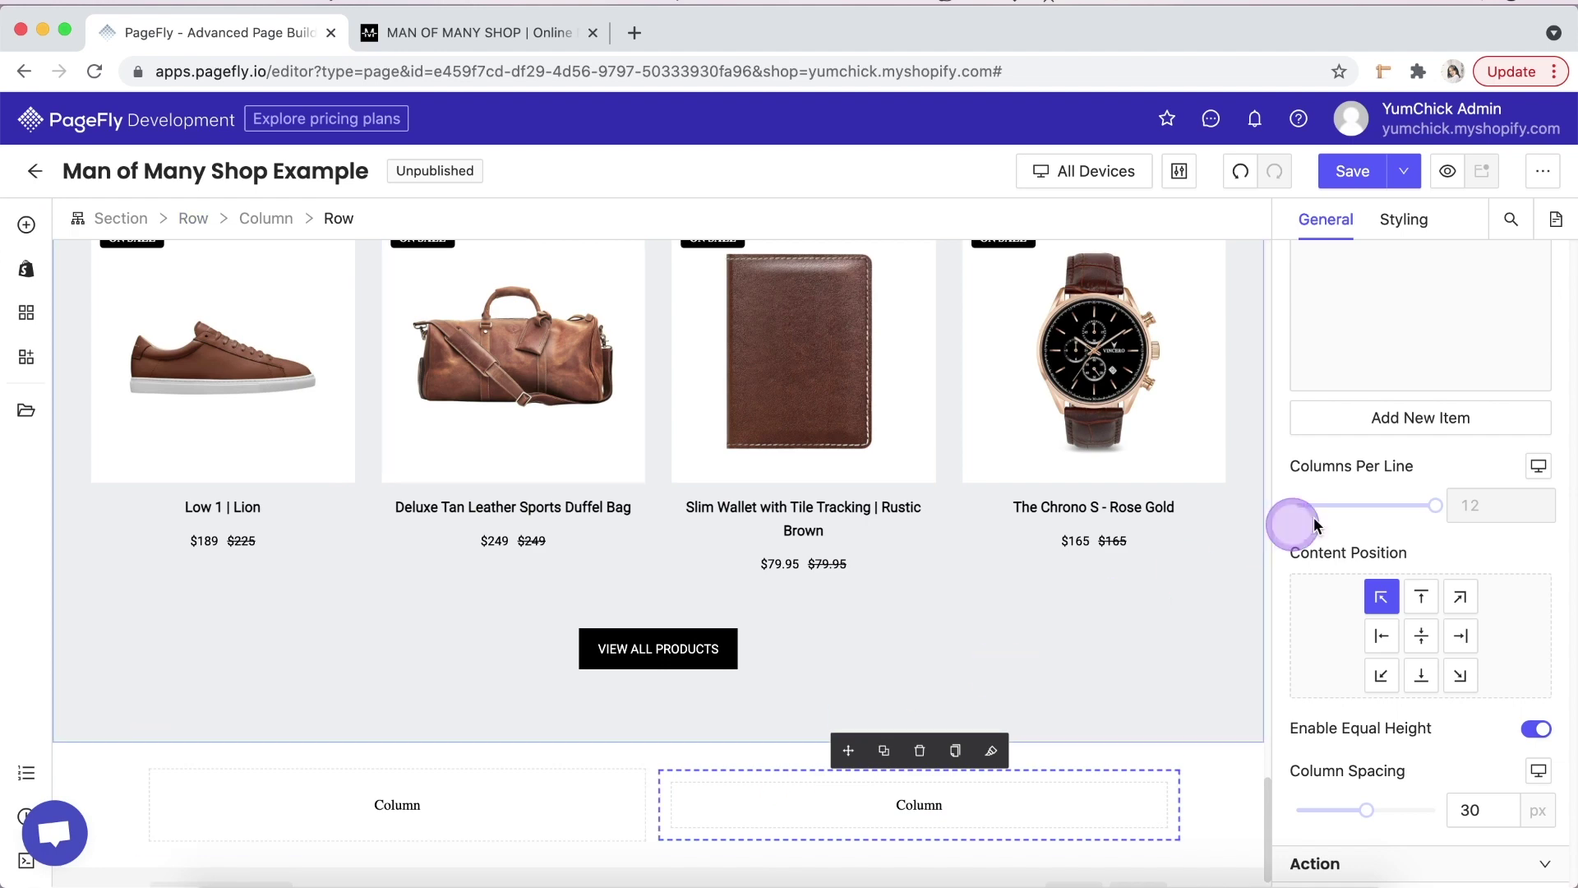
pyautogui.click(1434, 508)
pyautogui.moveTo(1386, 515); pyautogui.dragTo(1326, 515)
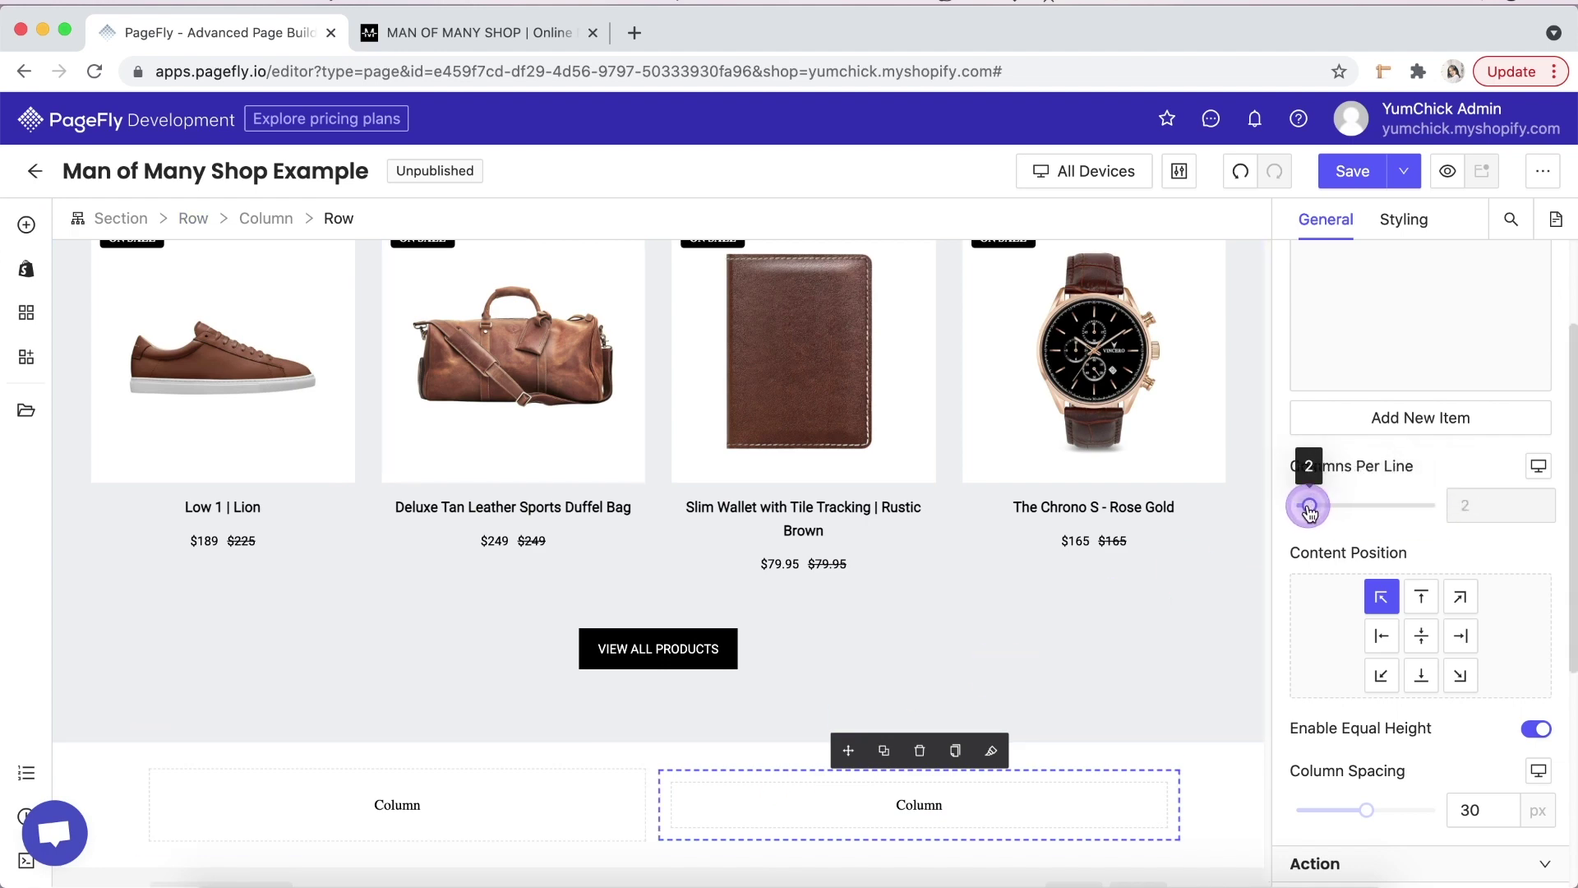
pyautogui.click(1371, 420)
pyautogui.click(1487, 339)
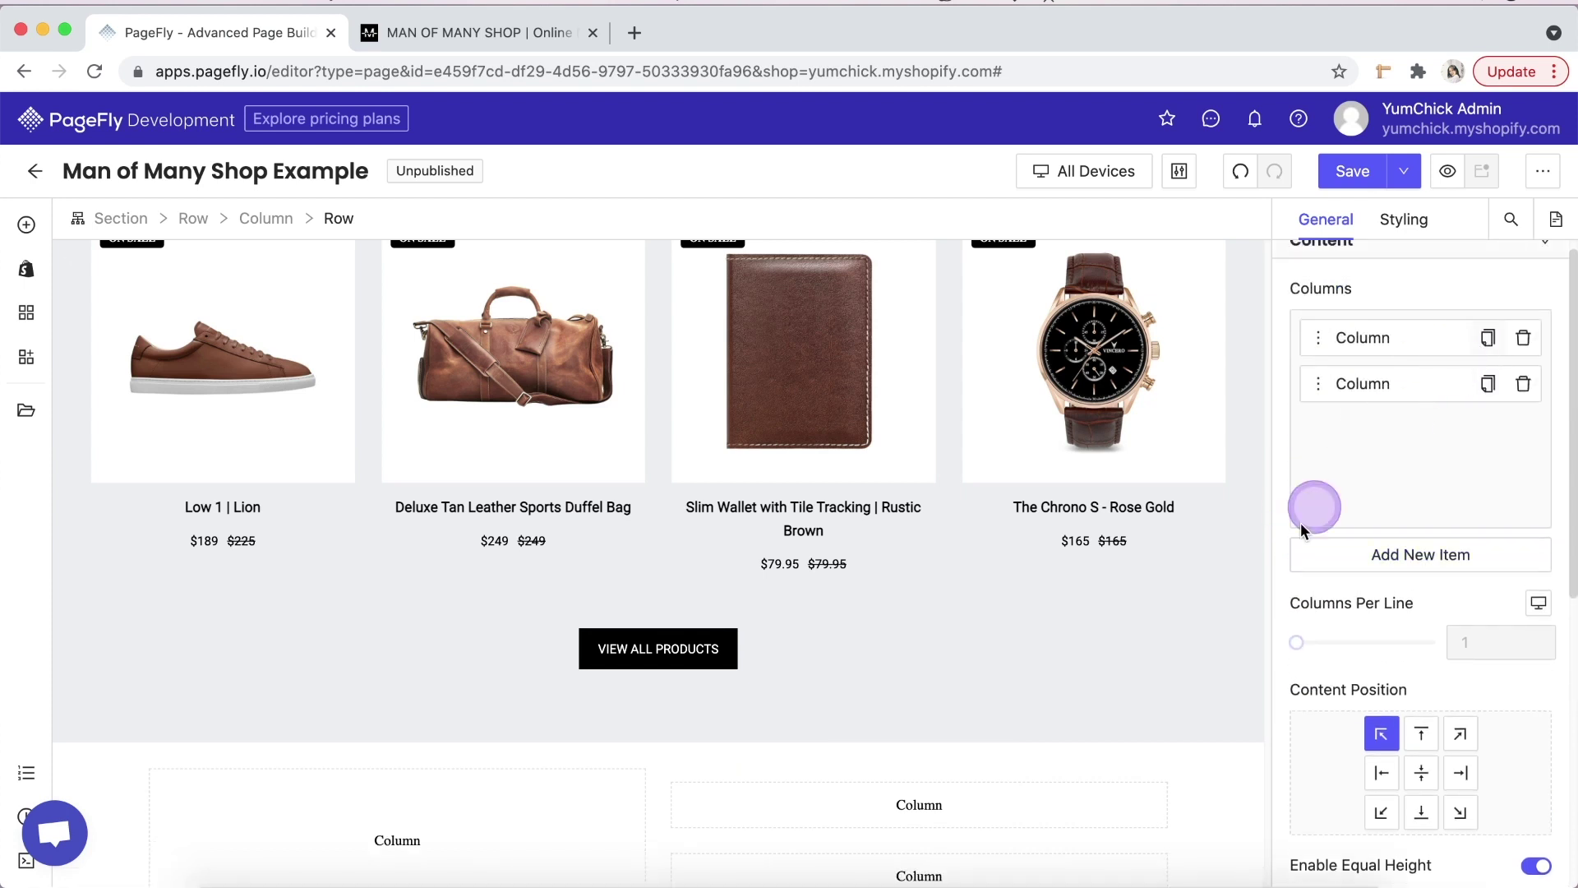
pyautogui.scroll(-2, 1268, 621)
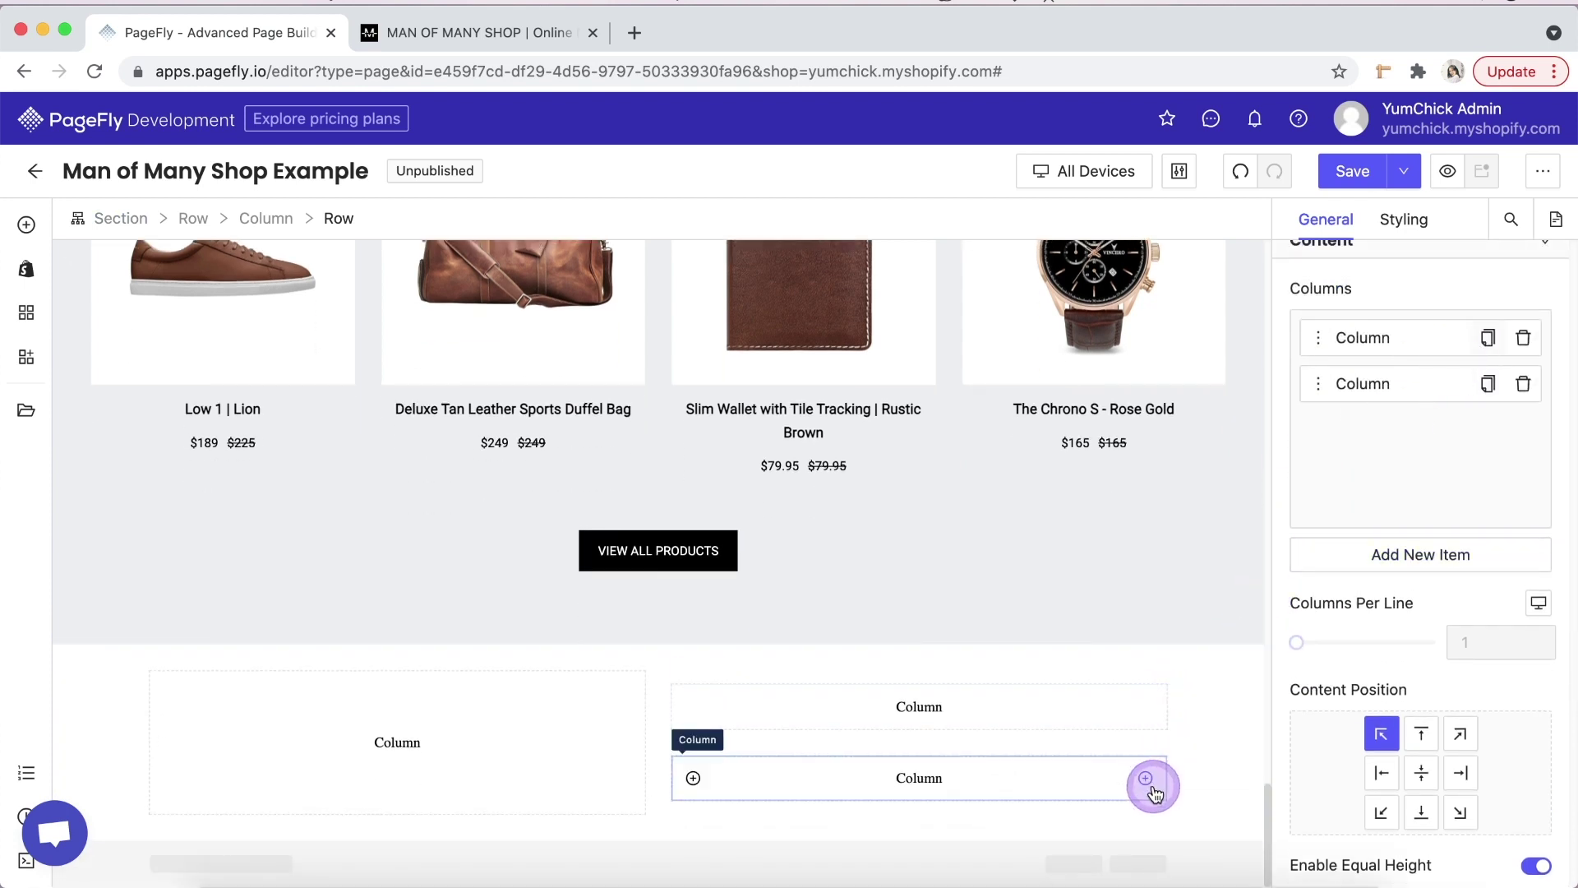
pyautogui.click(1219, 793)
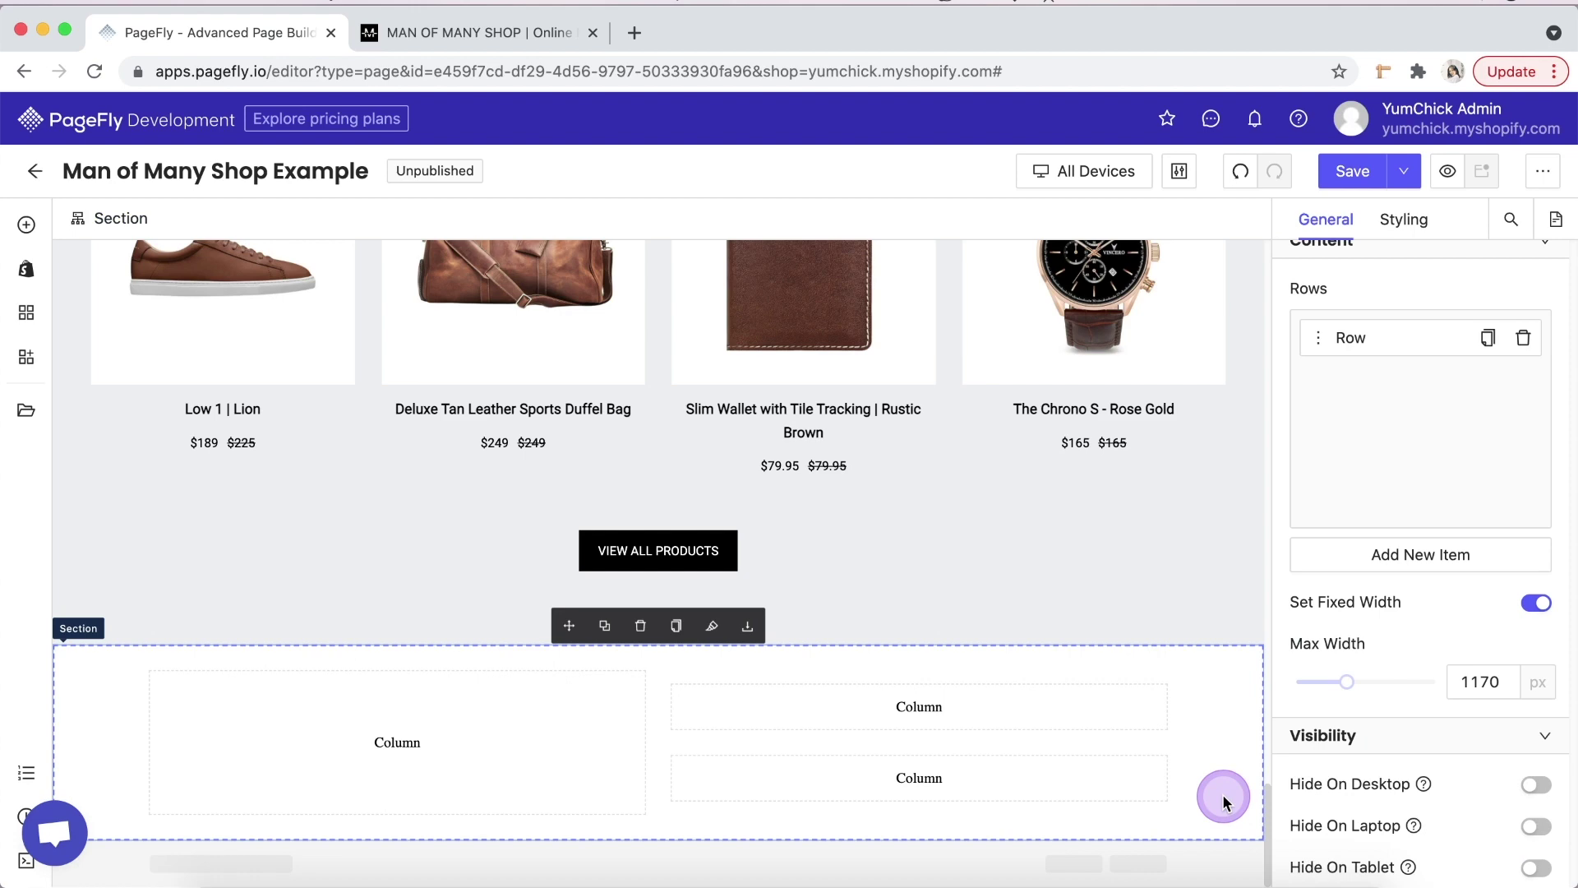
pyautogui.click(563, 789)
# - Set the left column's background image to the wristwatch image m1
pyautogui.click(1408, 237)
pyautogui.scroll(-8, 1438, 472)
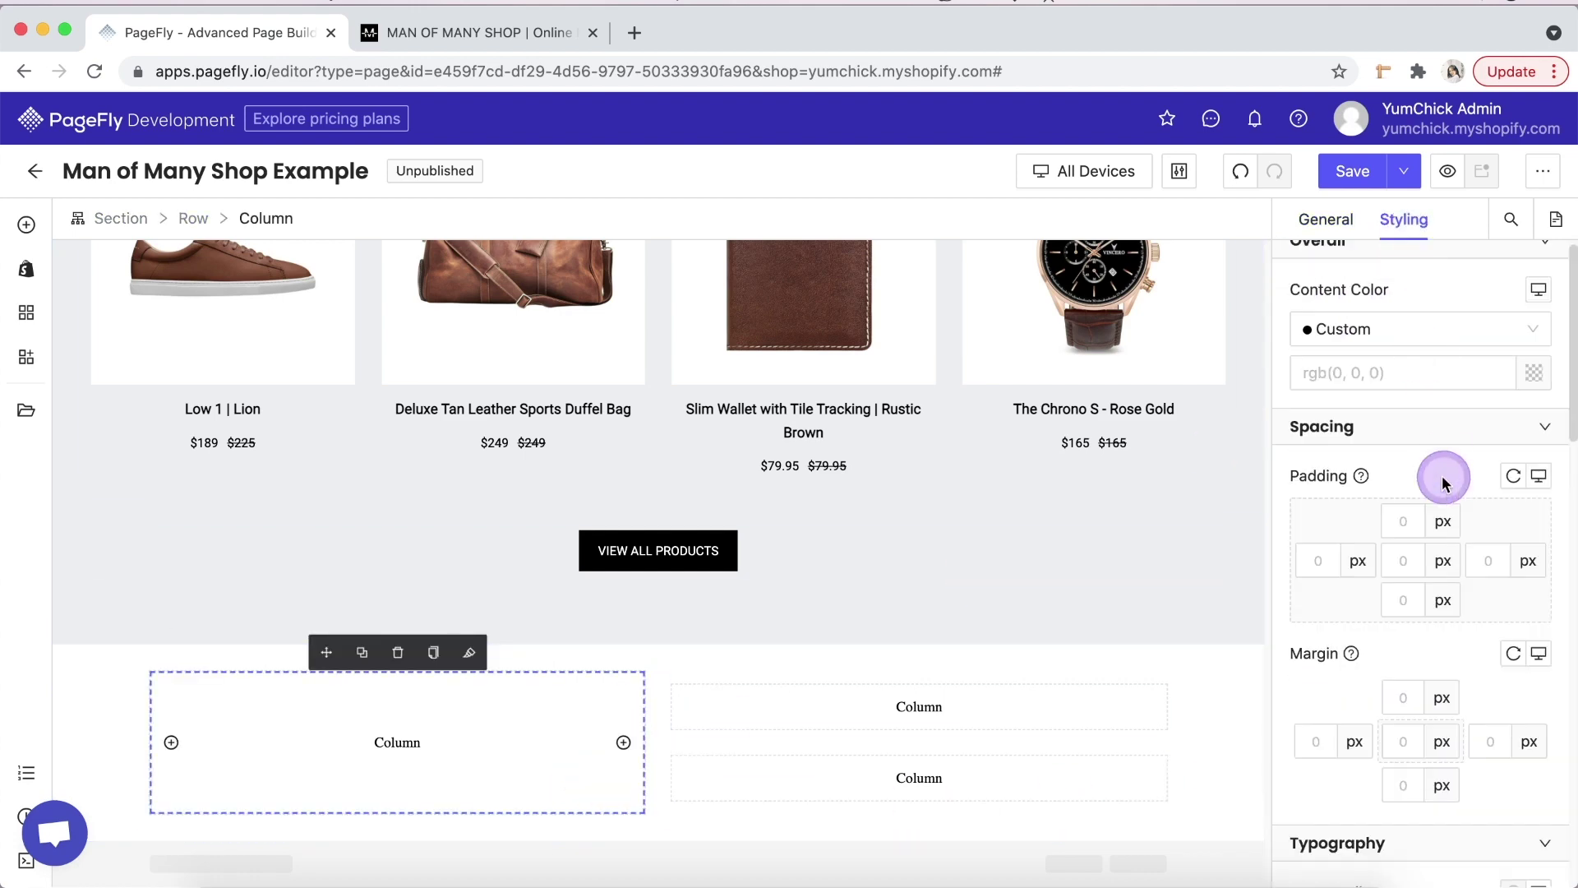
pyautogui.scroll(-4, 1451, 555)
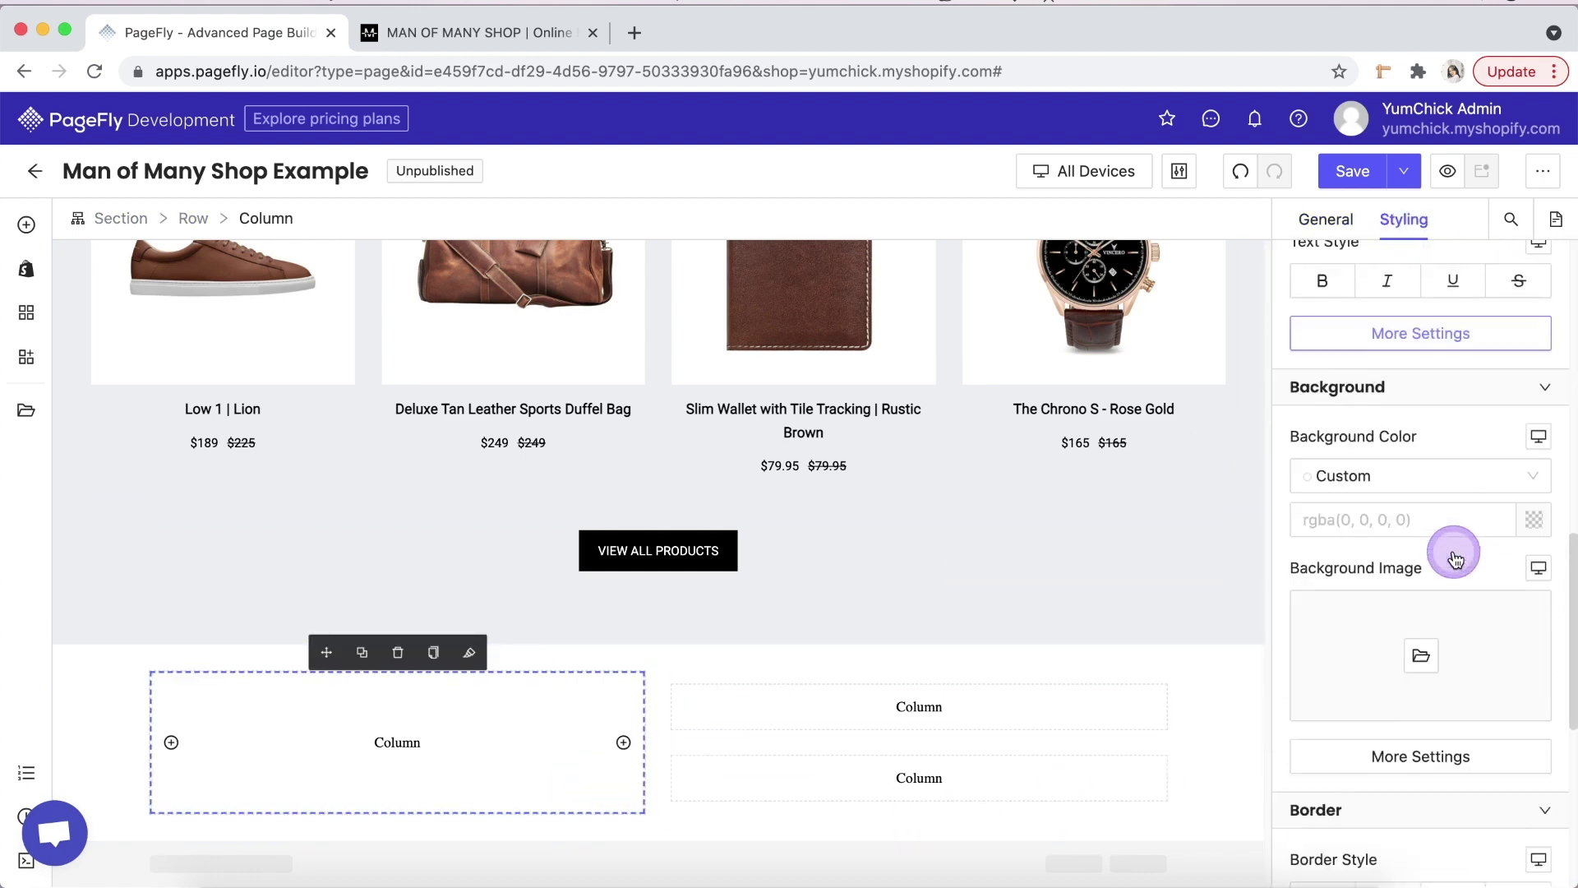
pyautogui.click(1425, 551)
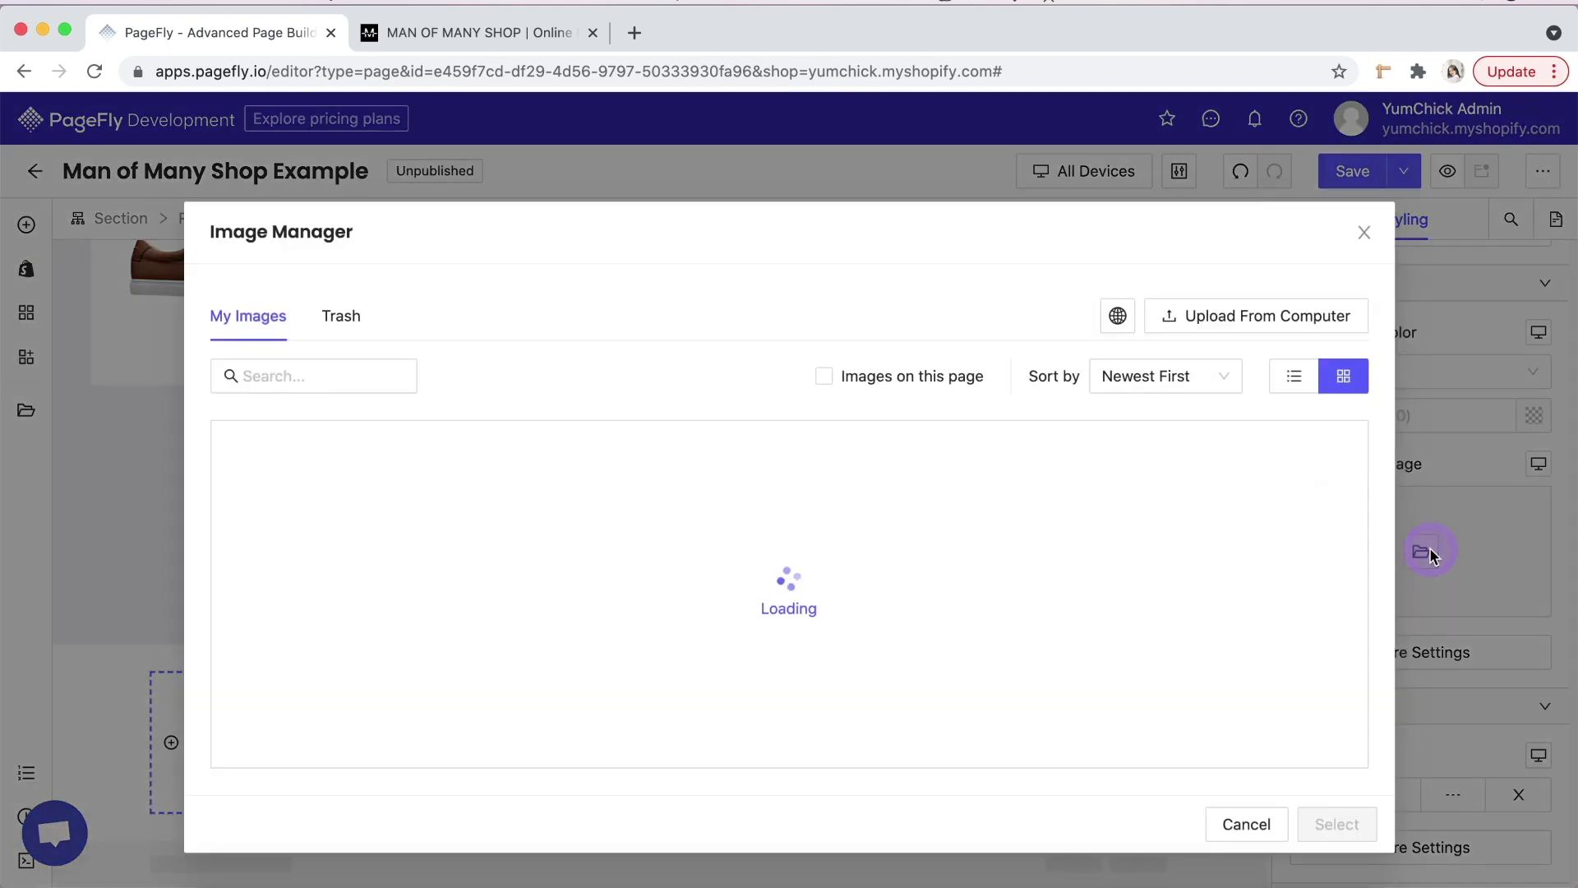
pyautogui.click(863, 526)
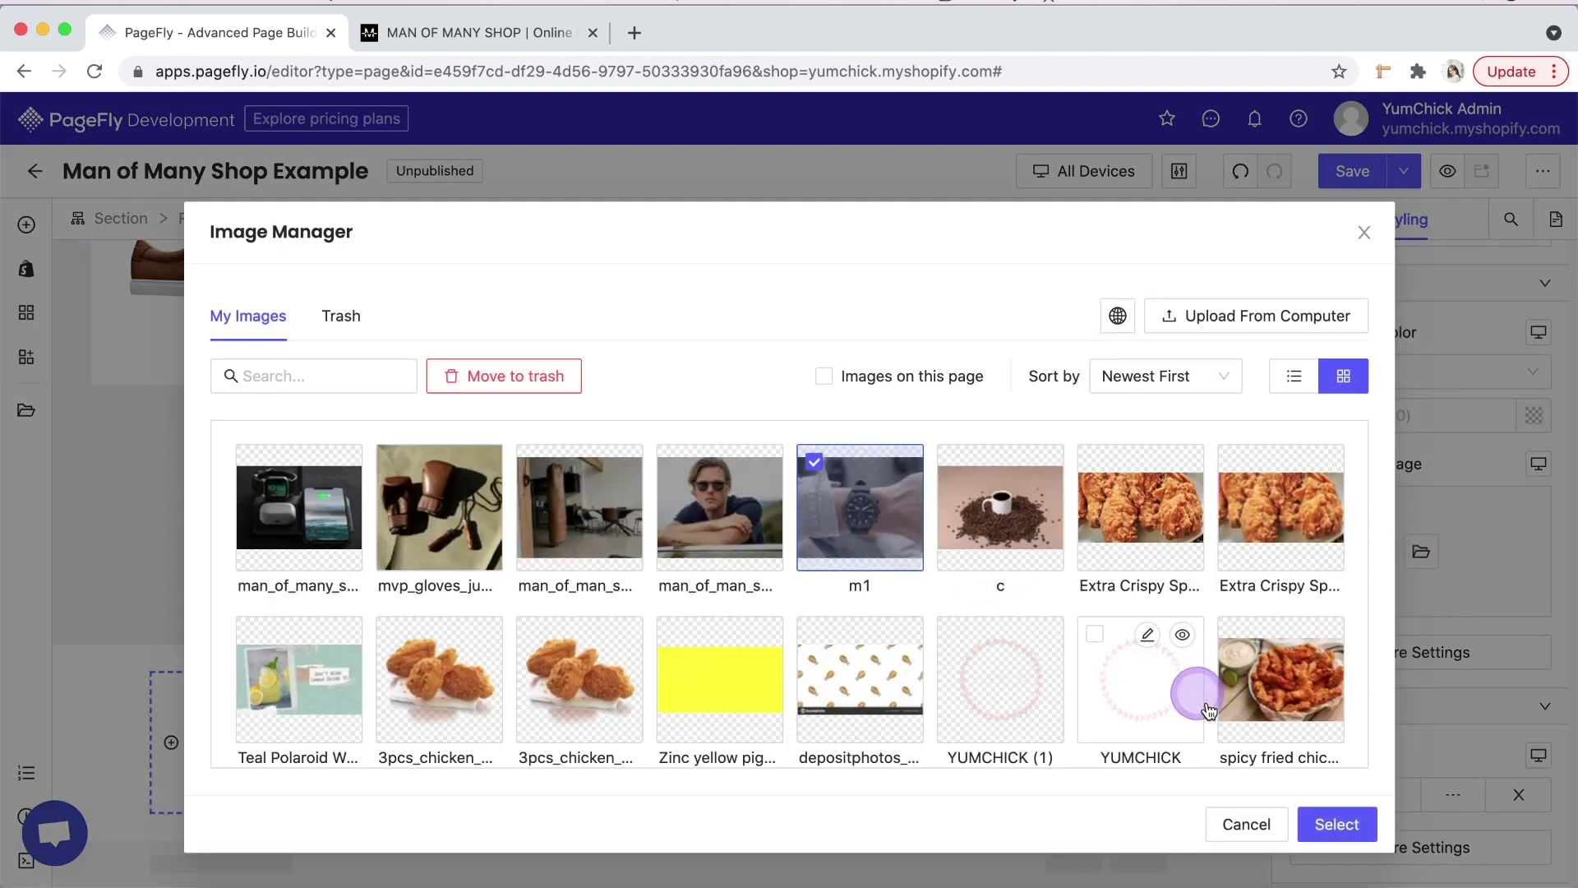
pyautogui.click(1325, 820)
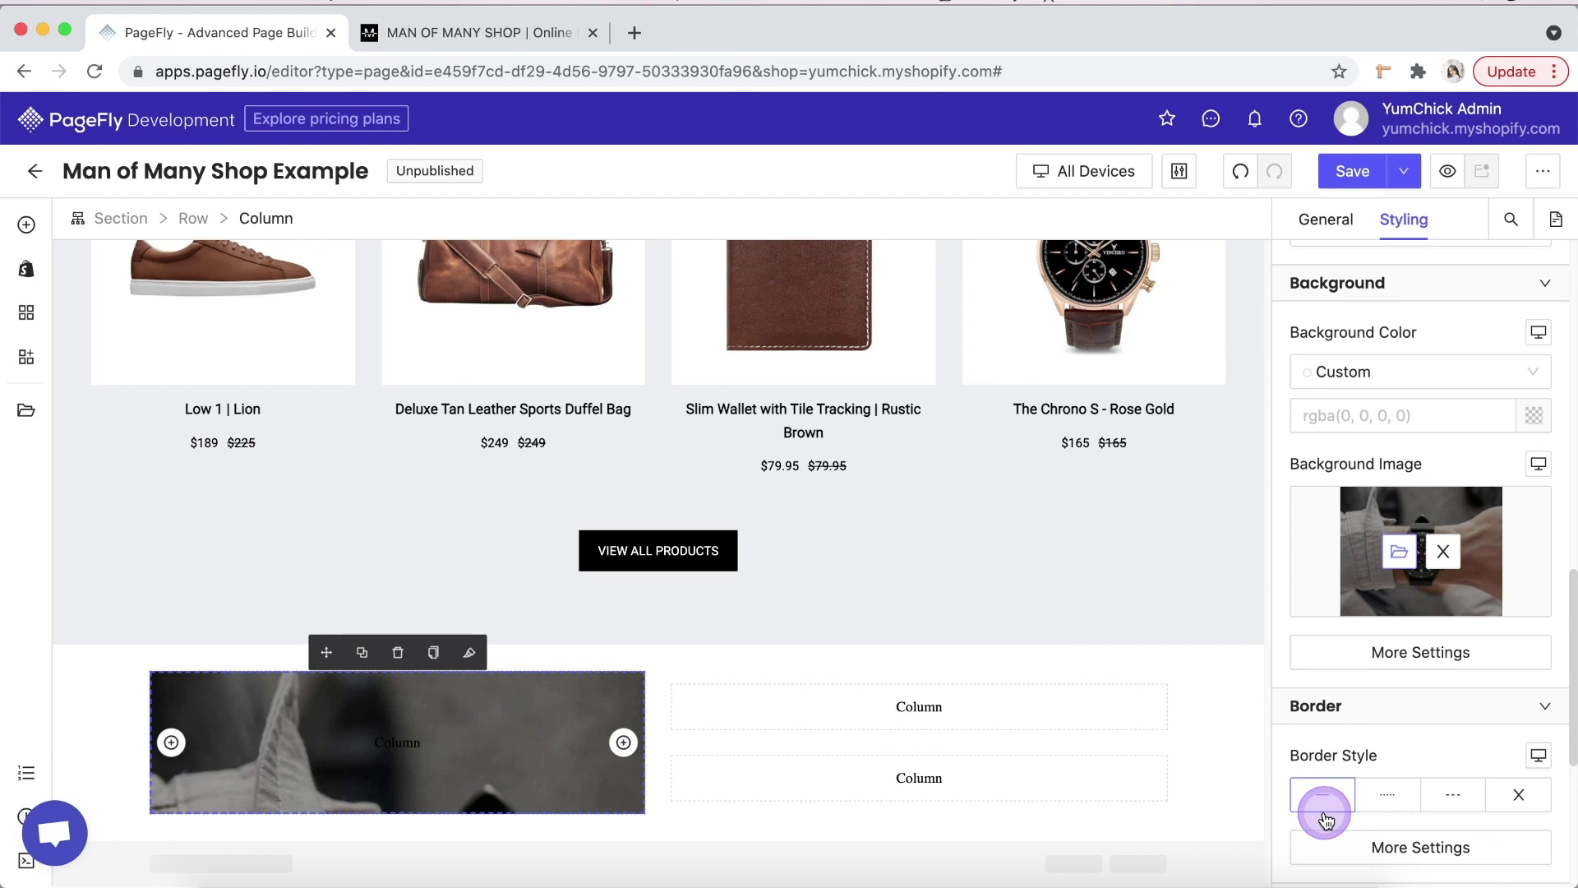
# - Set the upper right column's background image to the sunglasses portrait
pyautogui.click(1086, 704)
pyautogui.click(1363, 609)
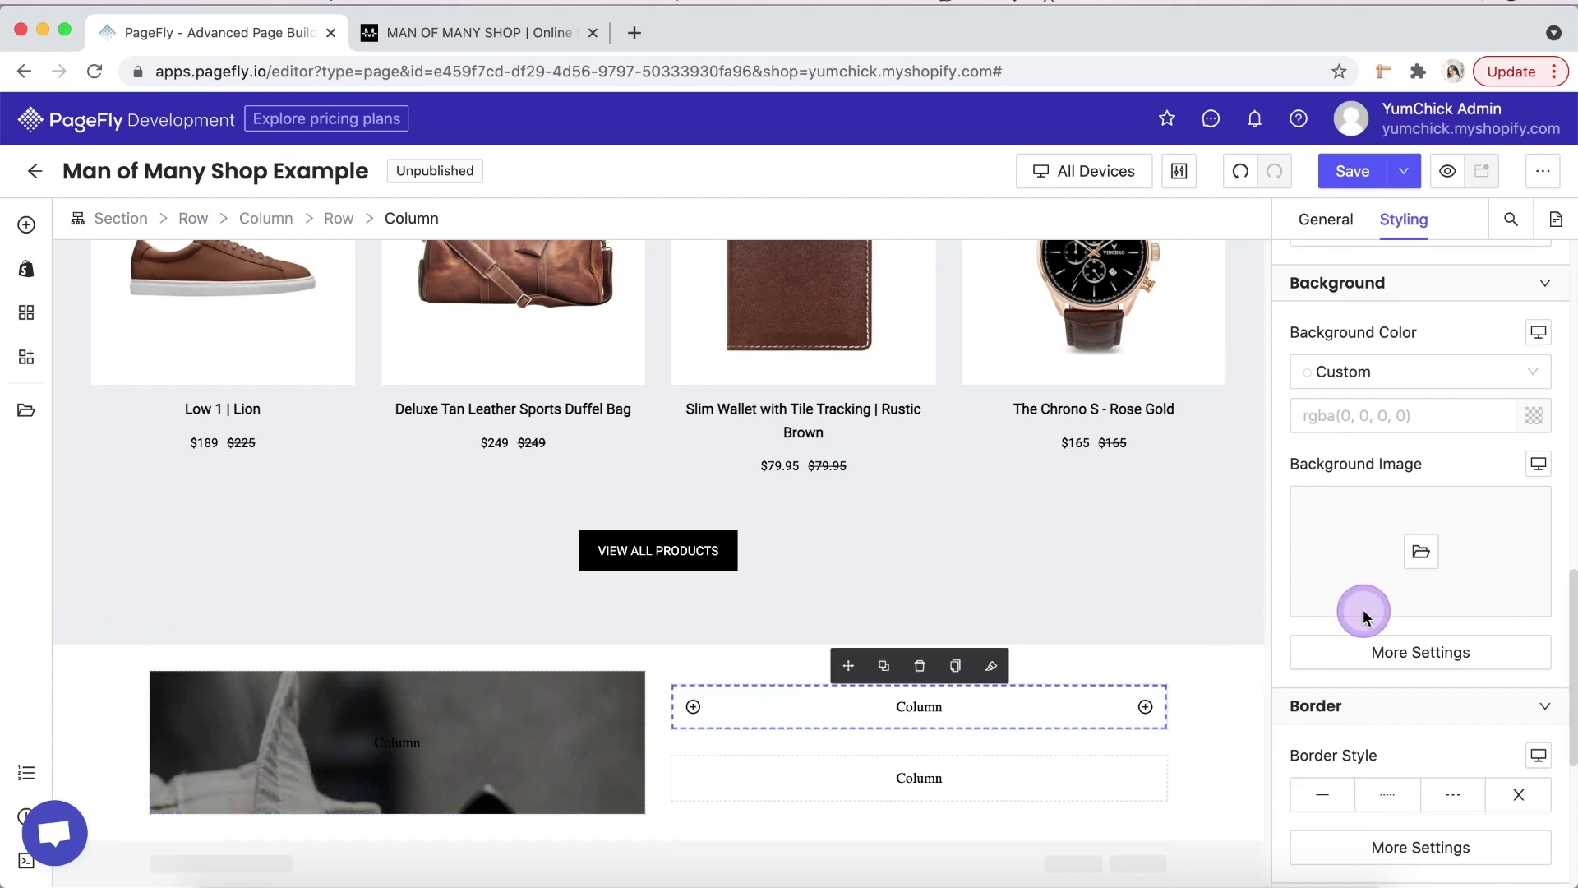
pyautogui.click(1428, 565)
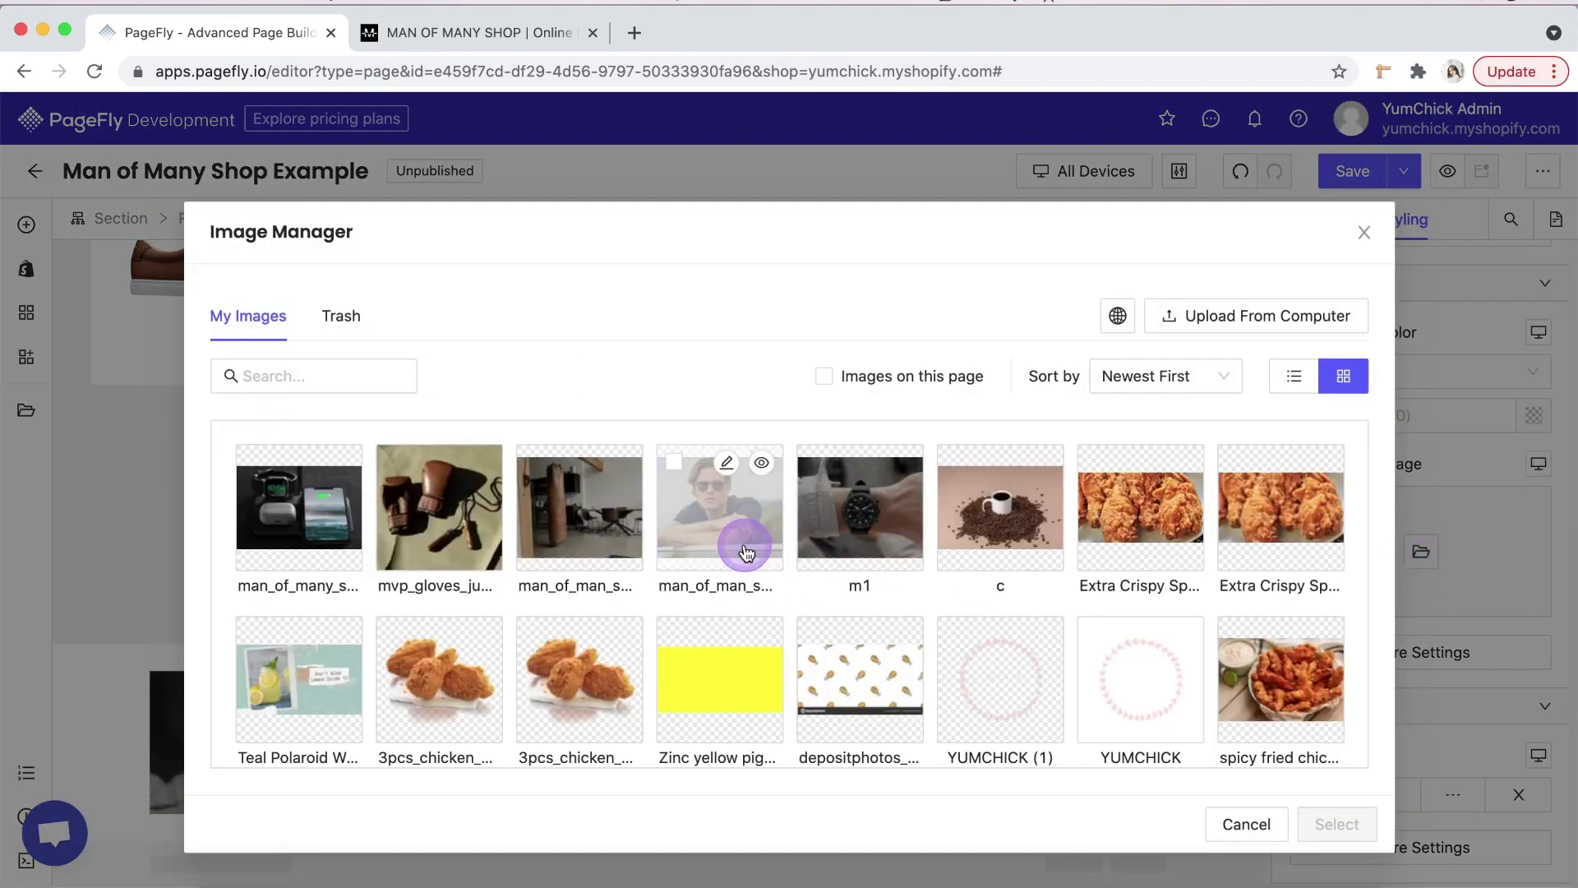
pyautogui.click(740, 534)
pyautogui.click(1332, 823)
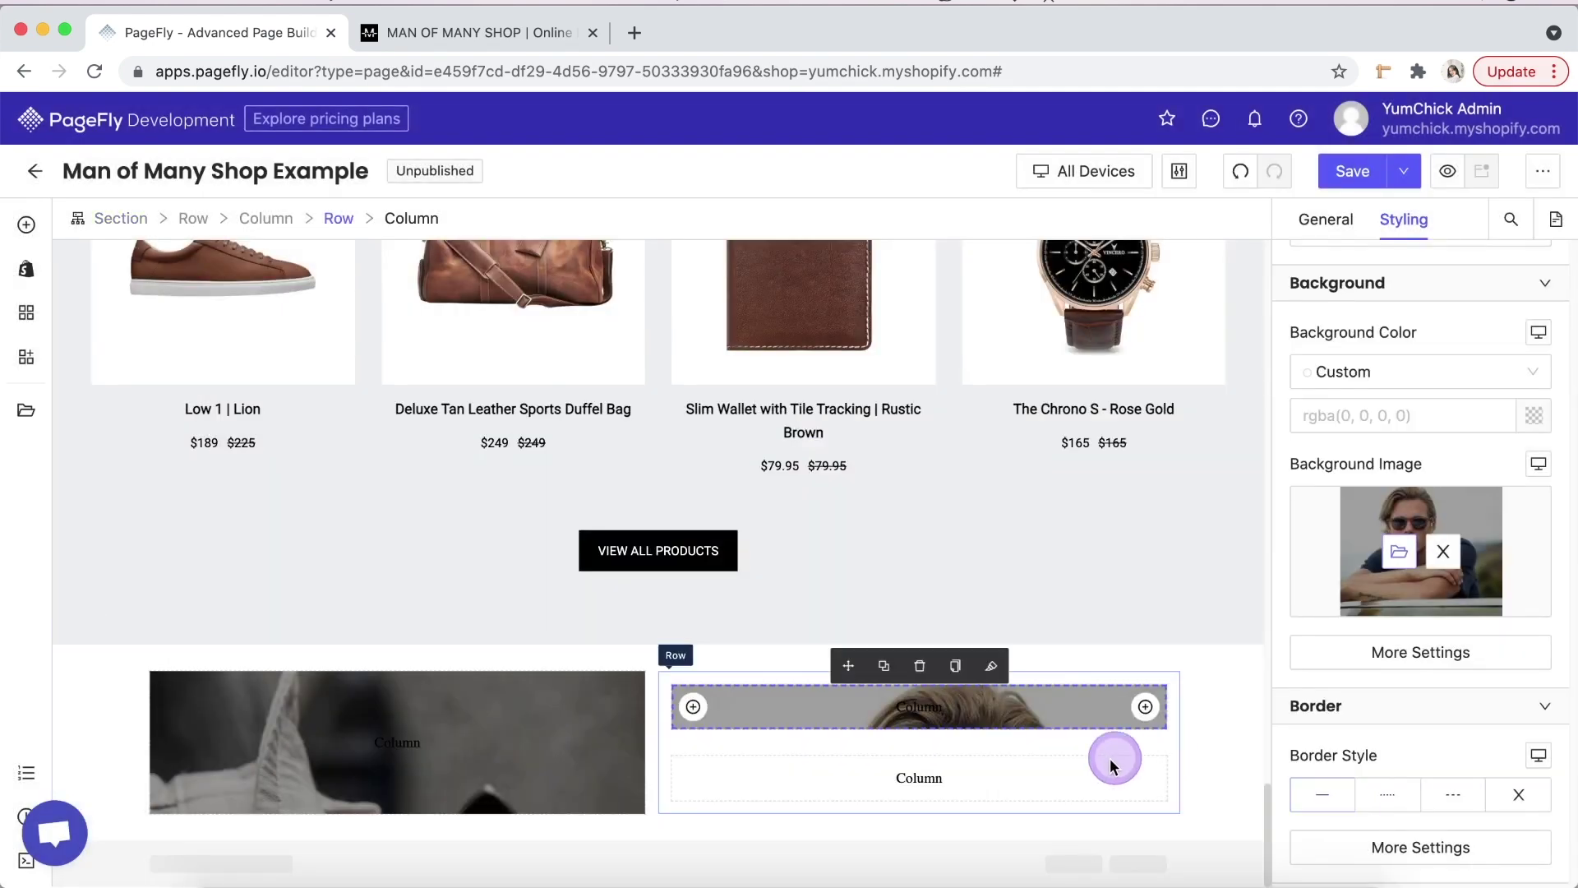
# - Set the lower right column's background image to the punching-bag room
pyautogui.click(1089, 779)
pyautogui.click(1420, 554)
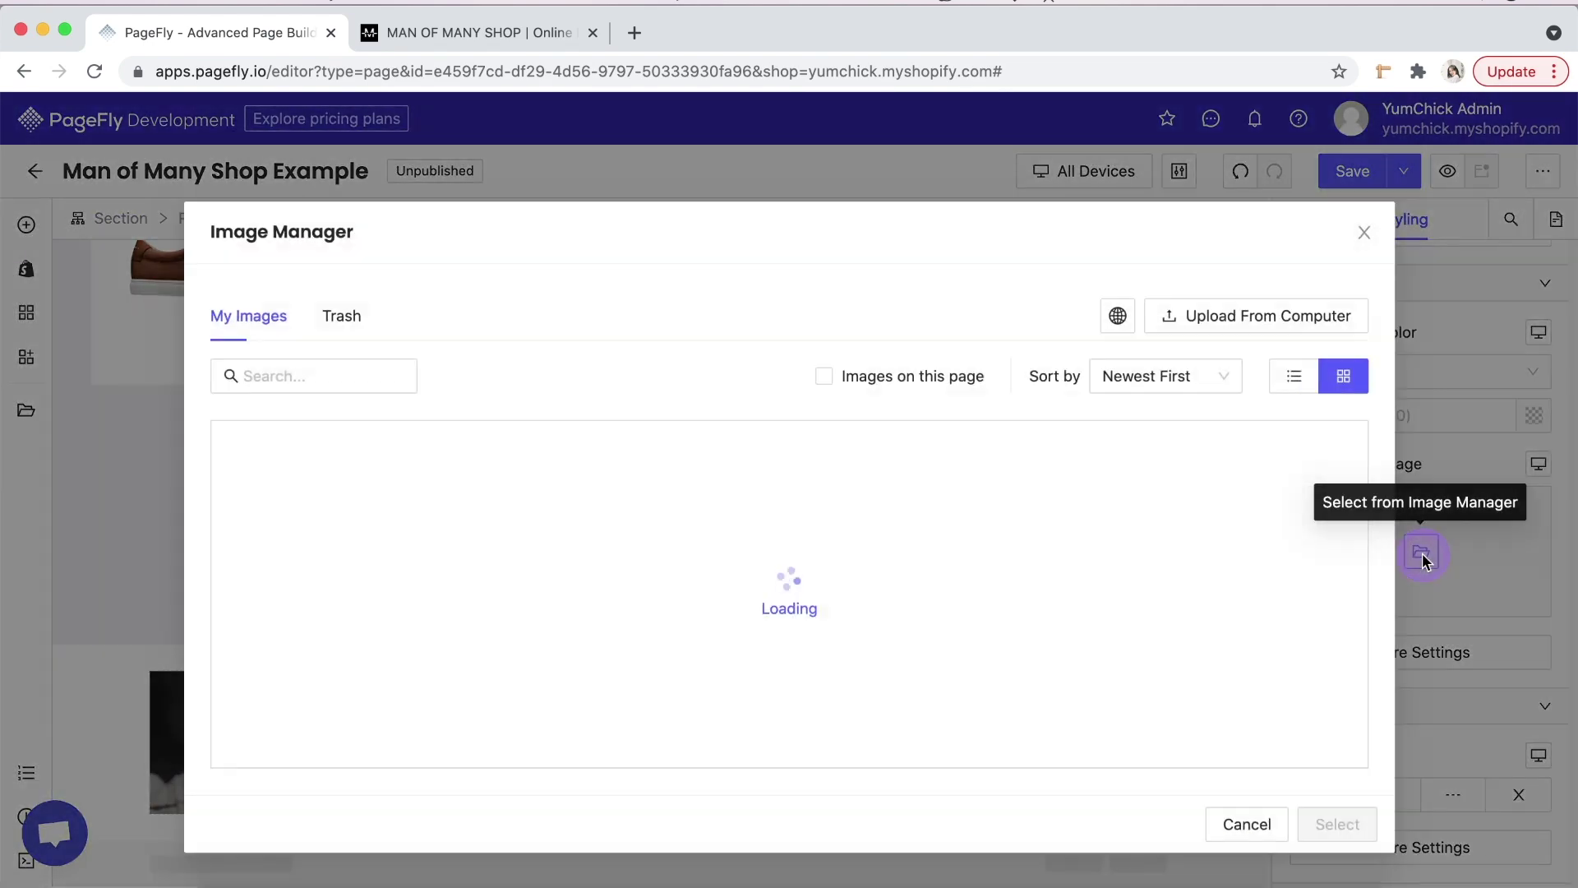
pyautogui.click(580, 507)
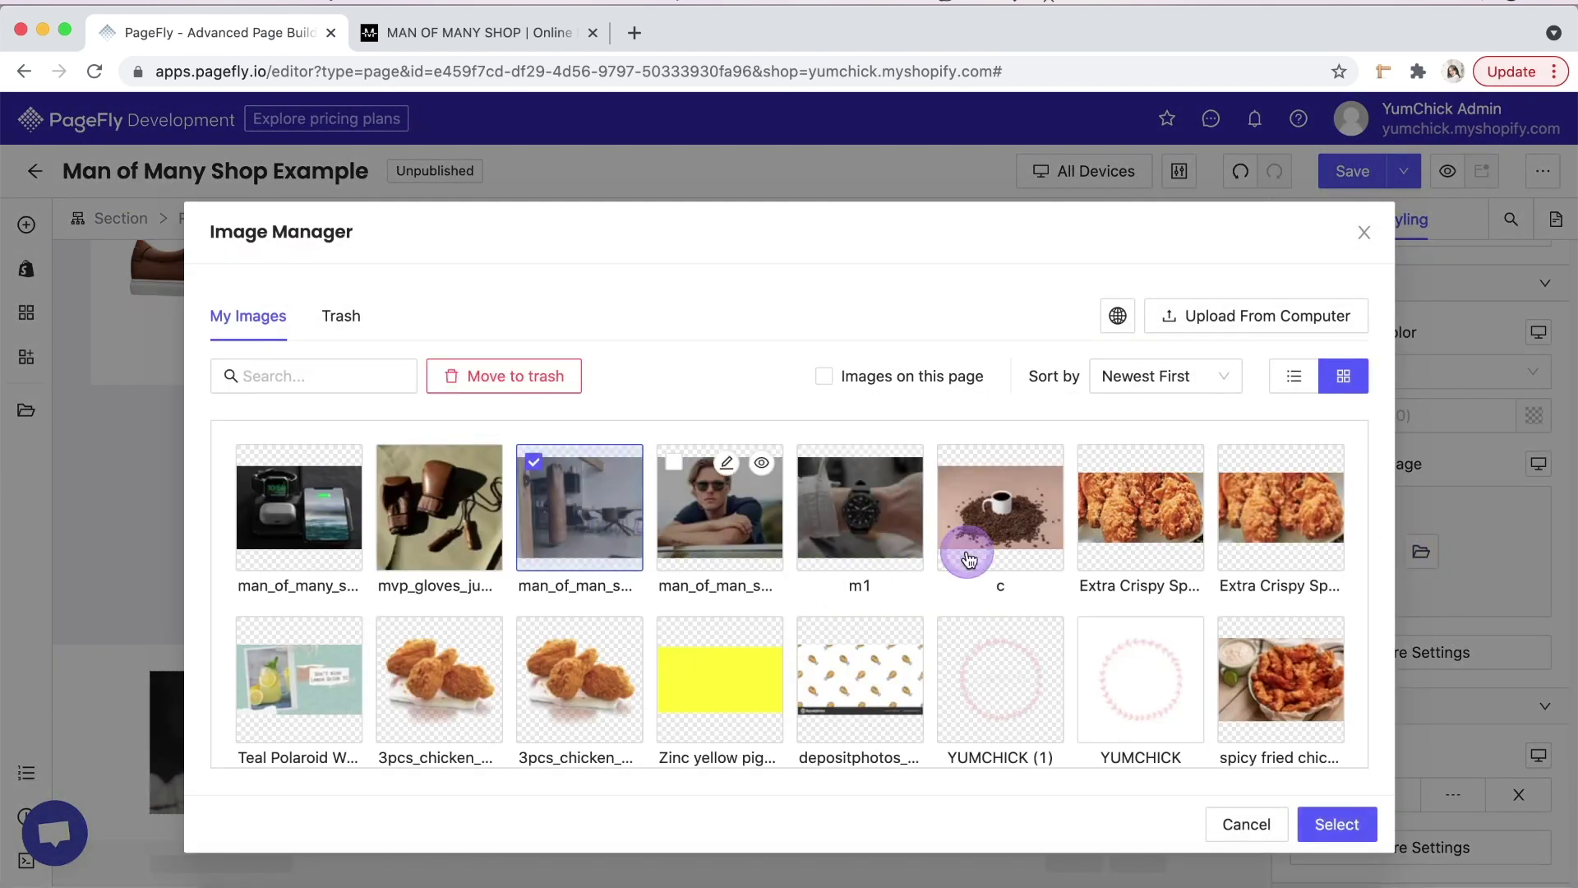
pyautogui.click(1337, 824)
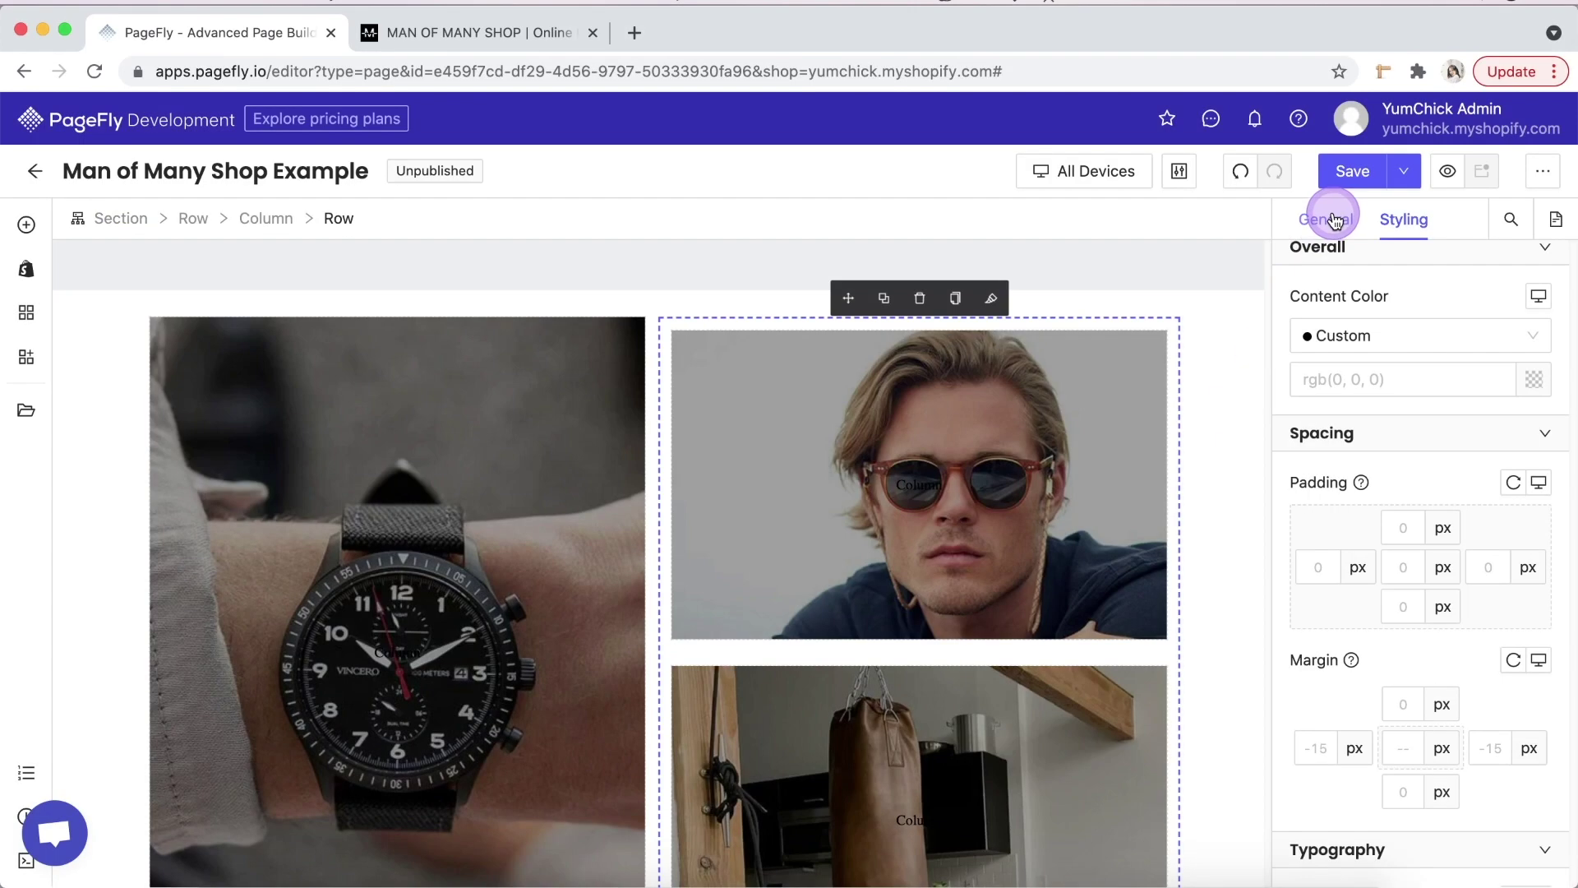
# - Set the row's column spacing to 0
pyautogui.click(1326, 219)
pyautogui.scroll(-2, 1336, 707)
pyautogui.moveTo(1366, 789); pyautogui.dragTo(1276, 787)
# - Give the lower right column a 10 px top margin
pyautogui.click(1428, 207)
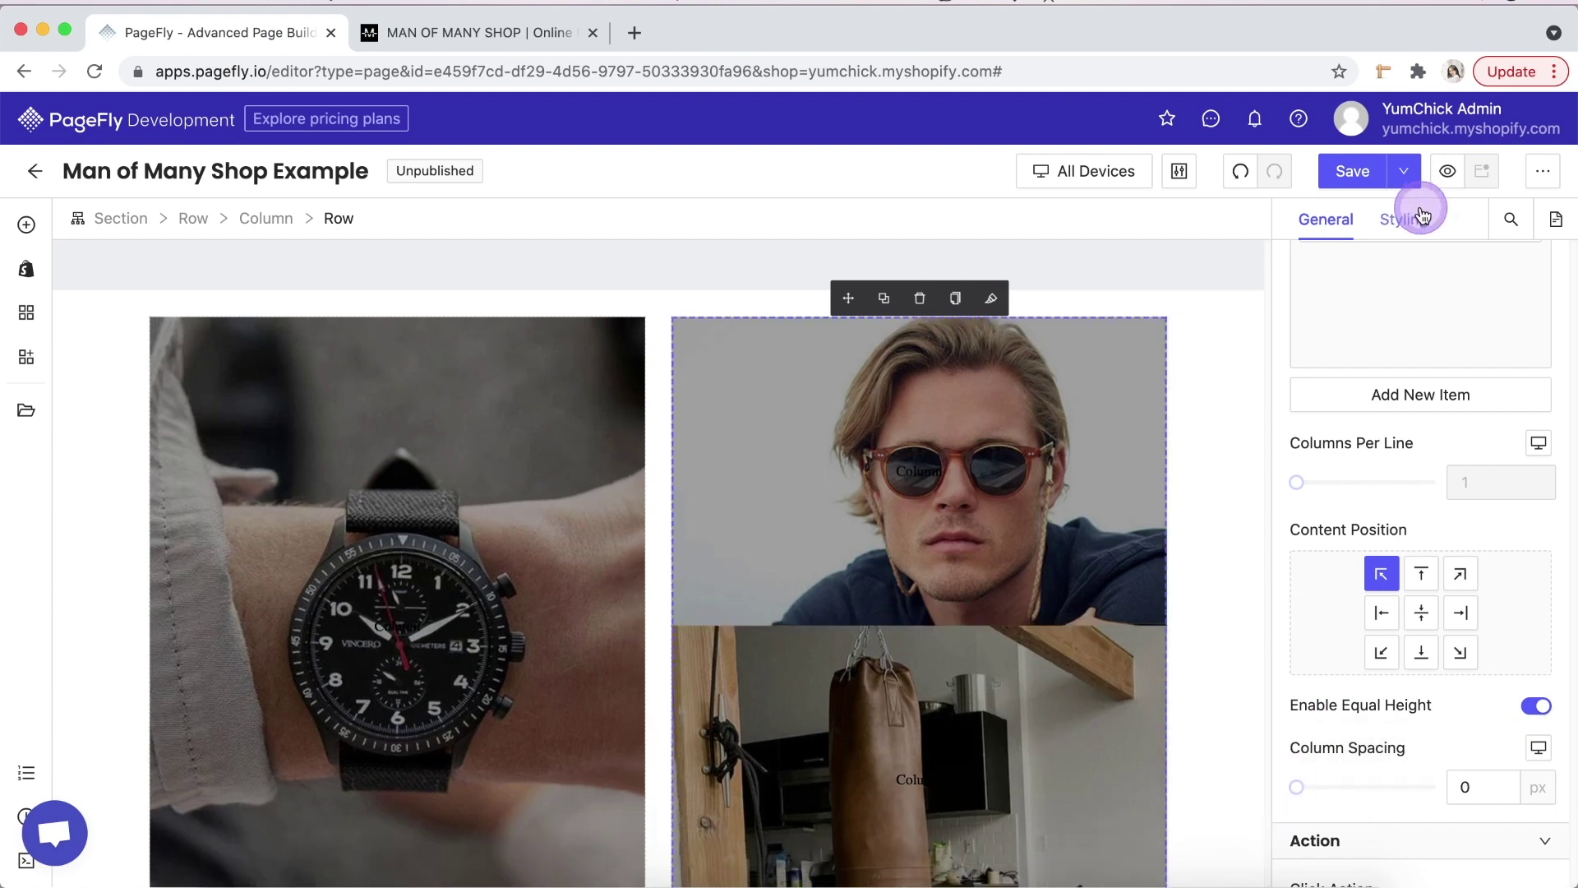
pyautogui.scroll(-2, 1195, 606)
pyautogui.click(1137, 564)
pyautogui.click(1412, 530)
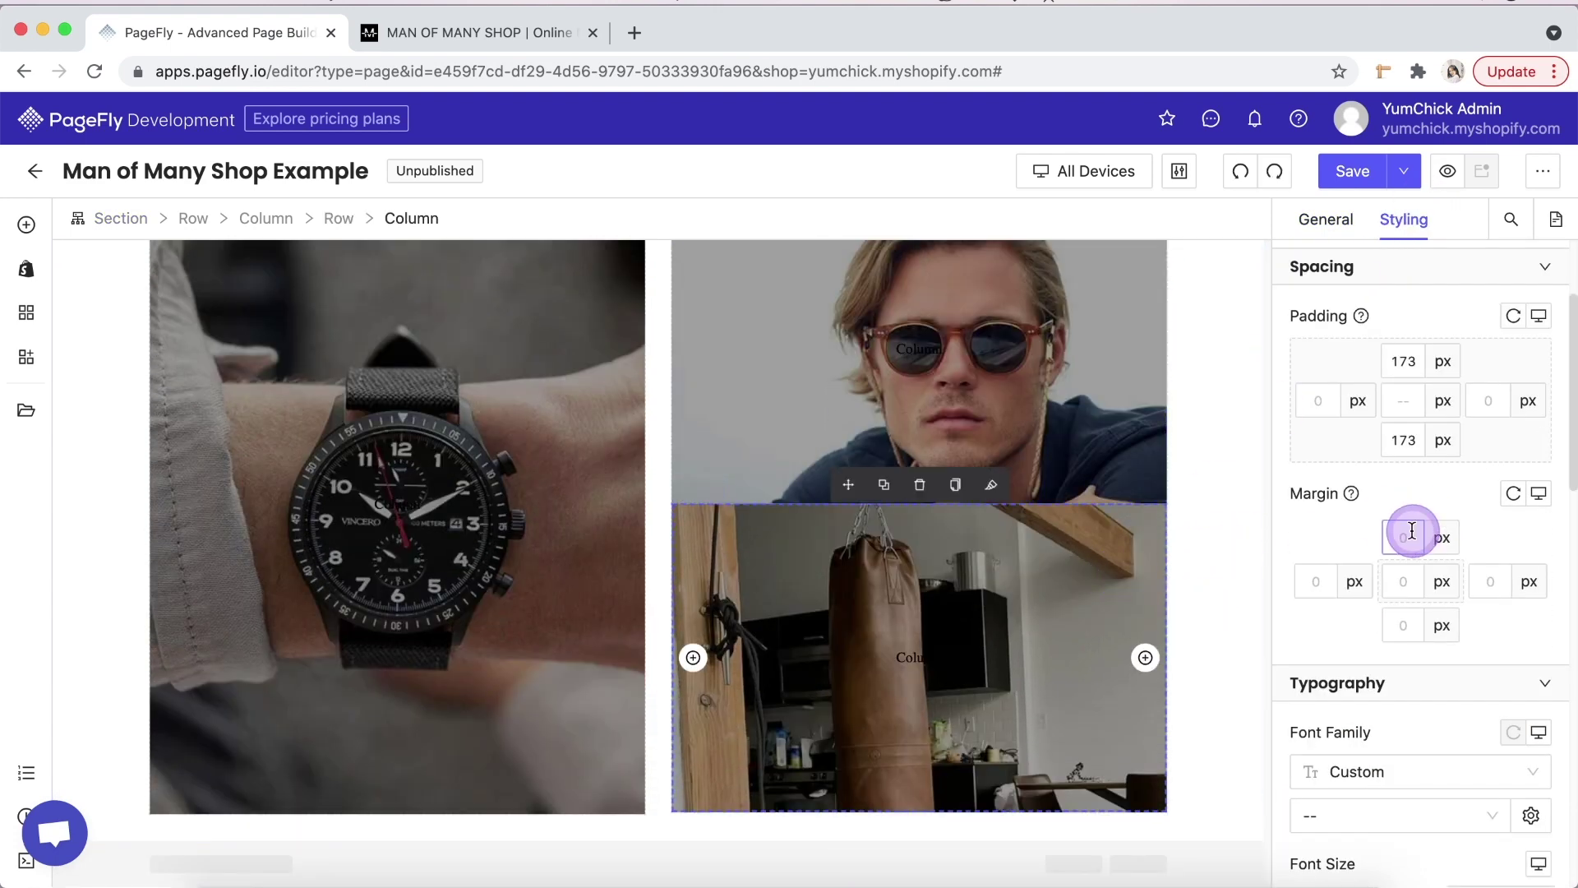
pyautogui.write('10')
pyautogui.click(1221, 584)
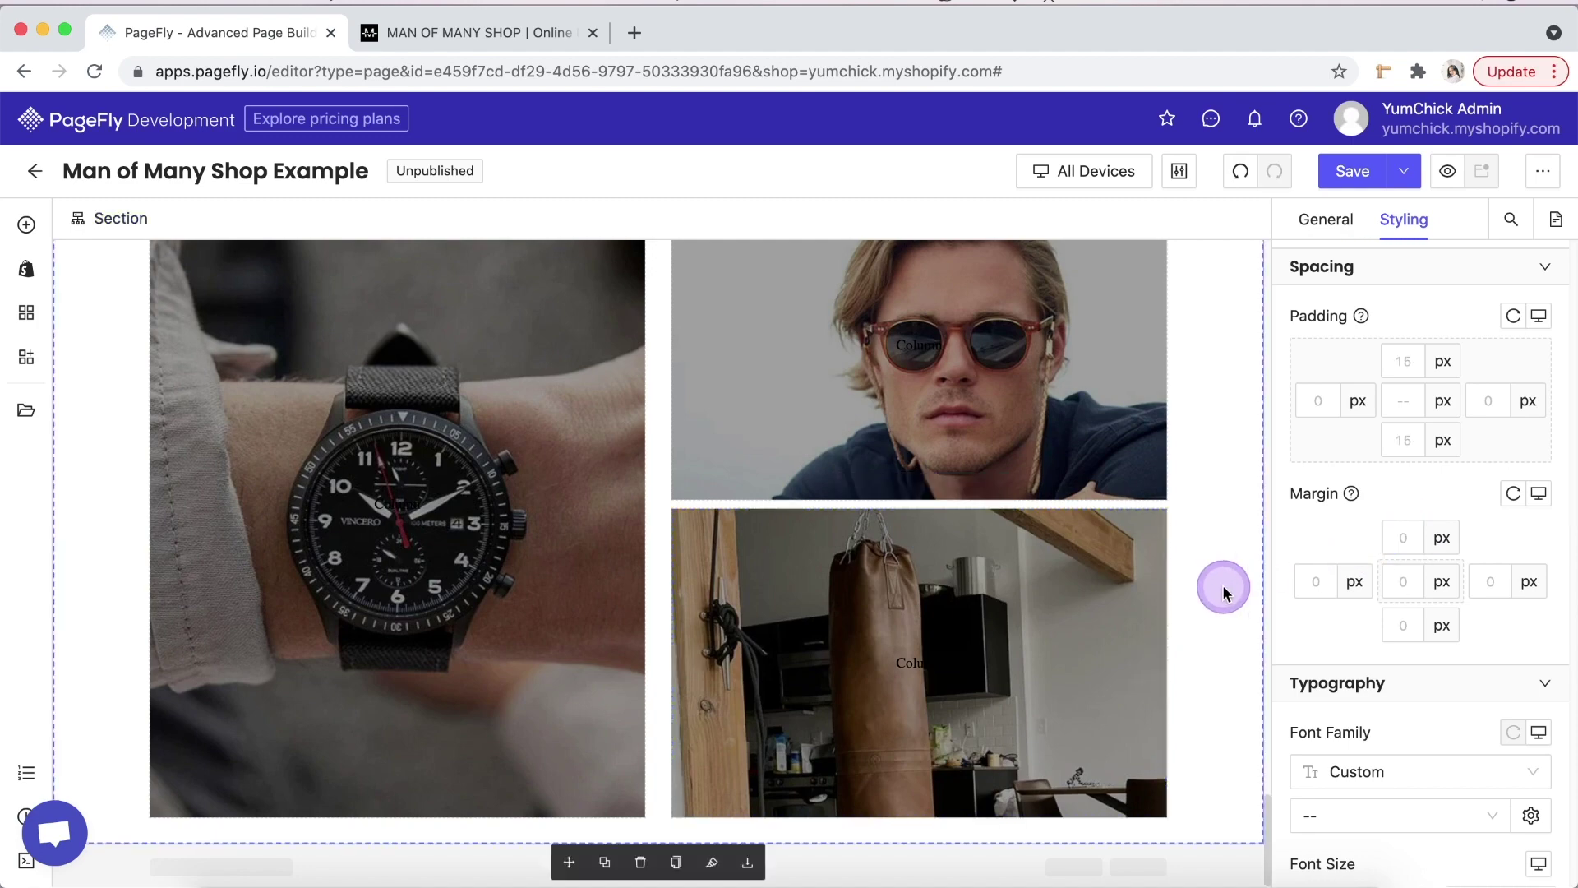
pyautogui.scroll(-2, 1222, 584)
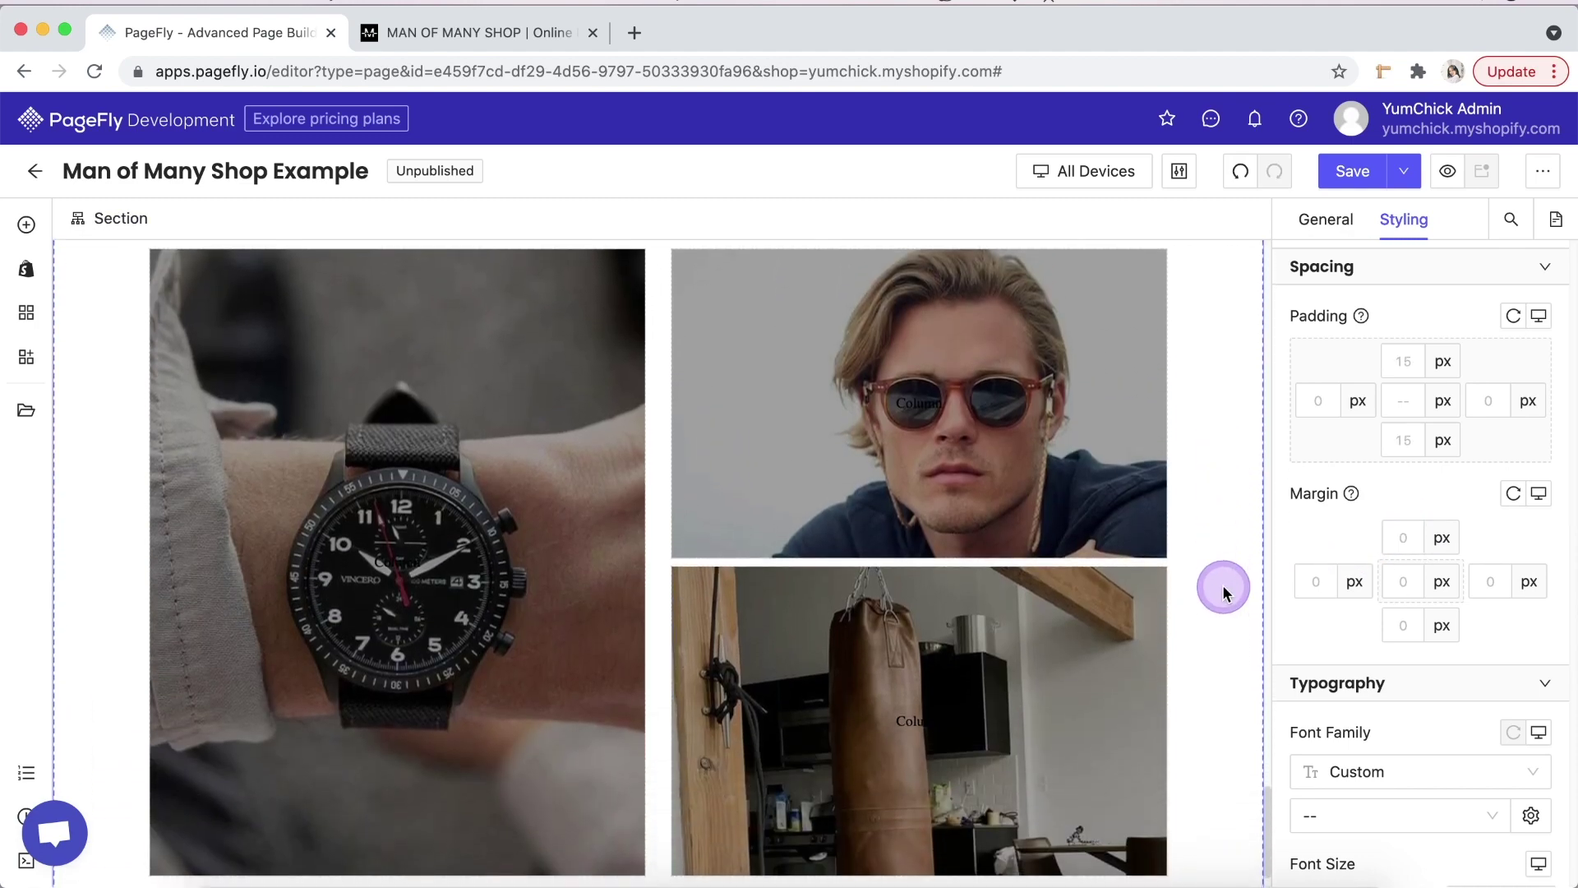
pyautogui.click(120, 299)
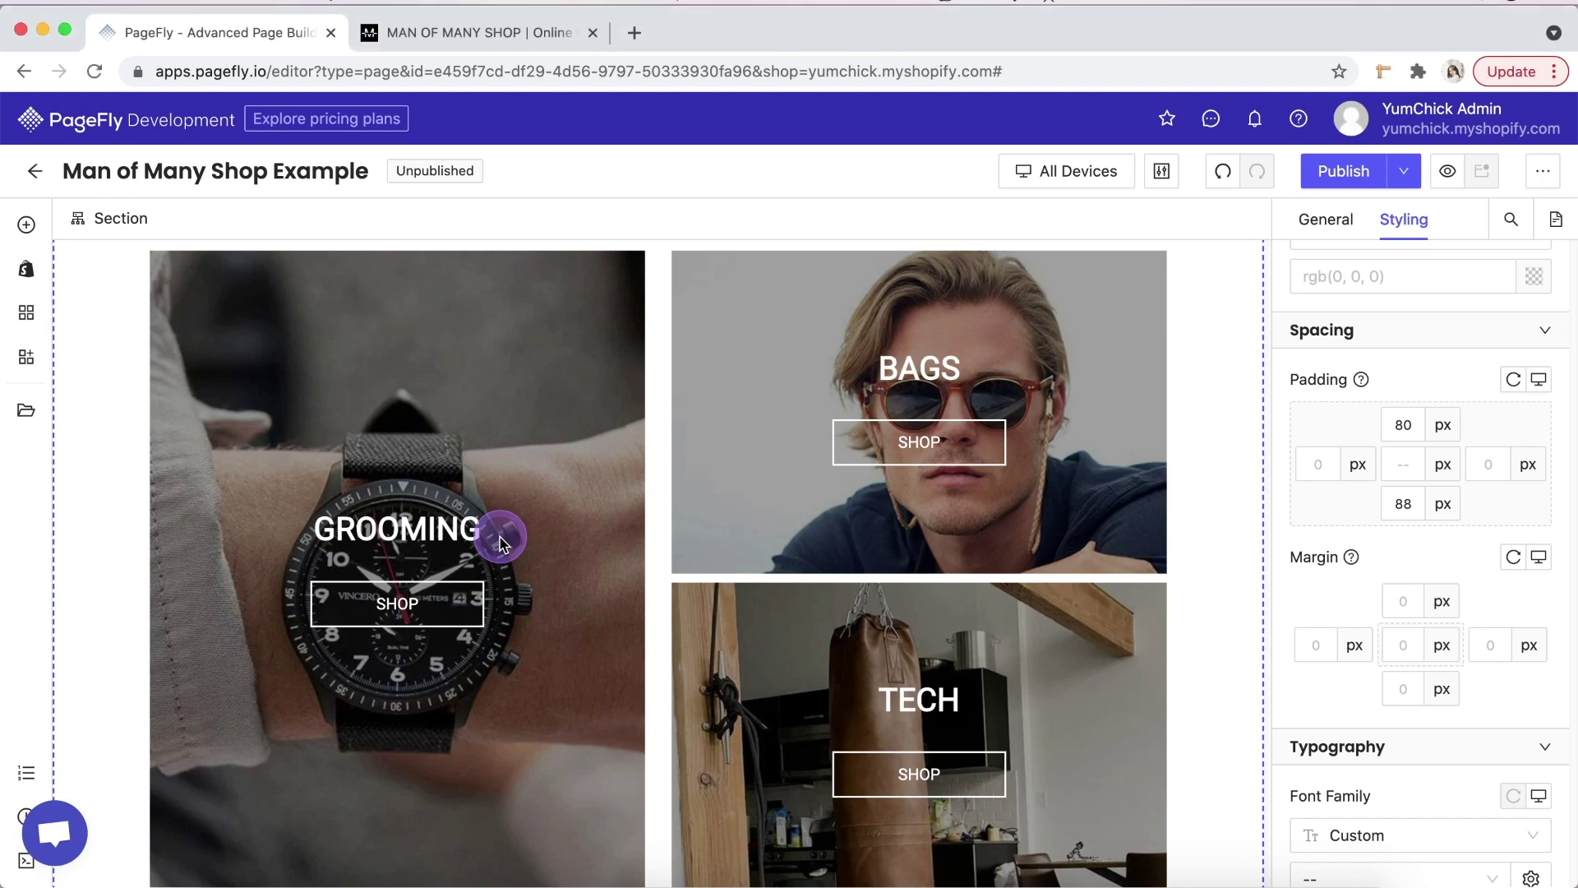
# - Inspect the GROOMING heading's bottom margin and the watch, BAGS and TECH columns' padding and margins
pyautogui.click(460, 523)
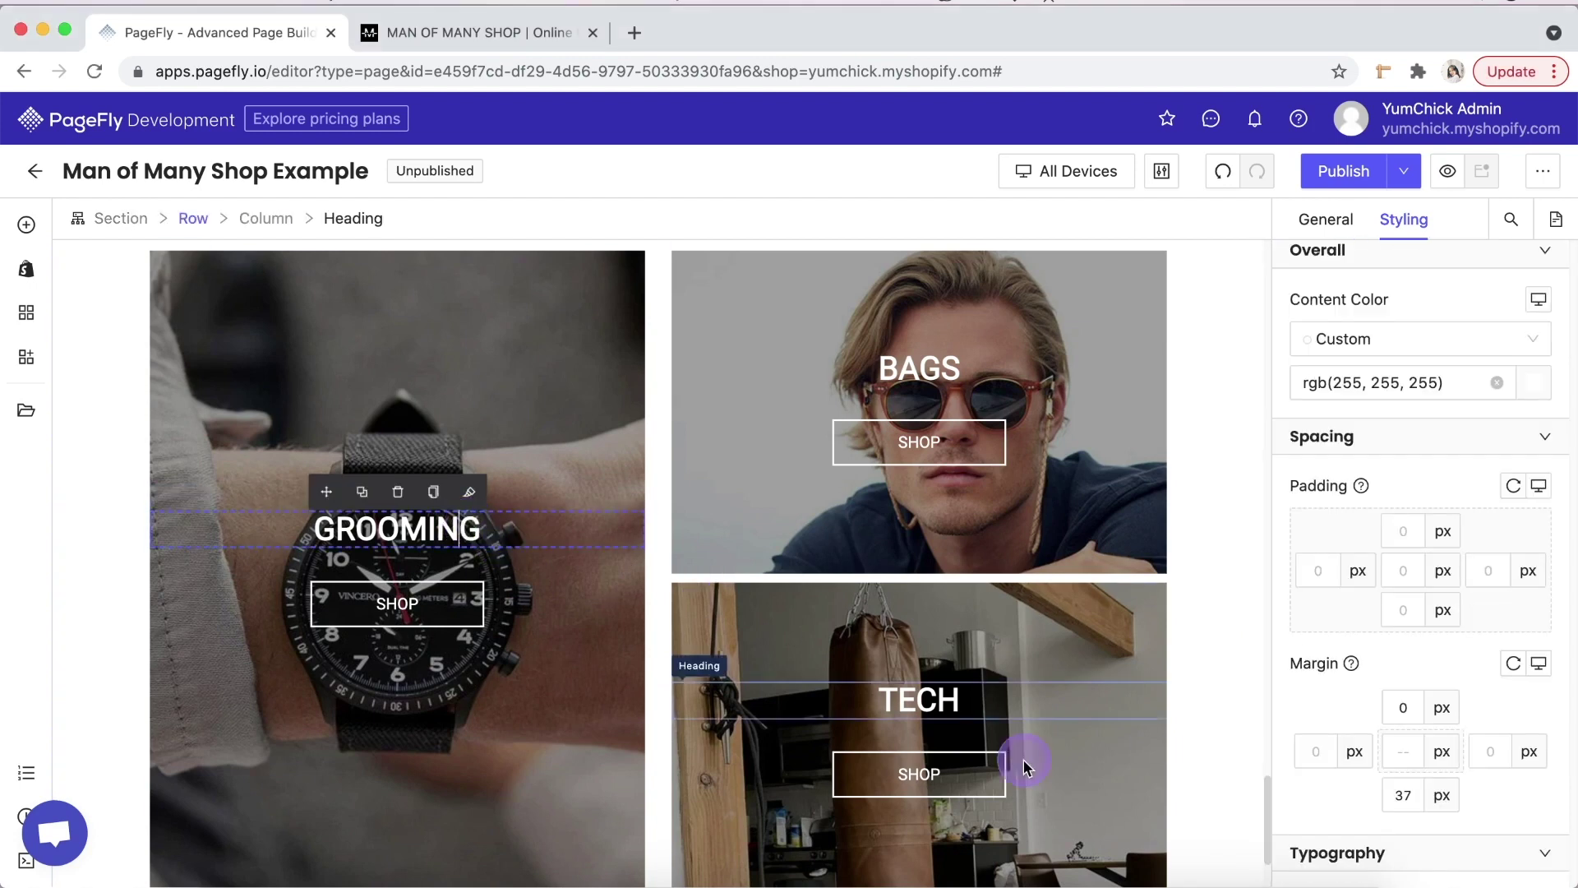
pyautogui.click(1381, 788)
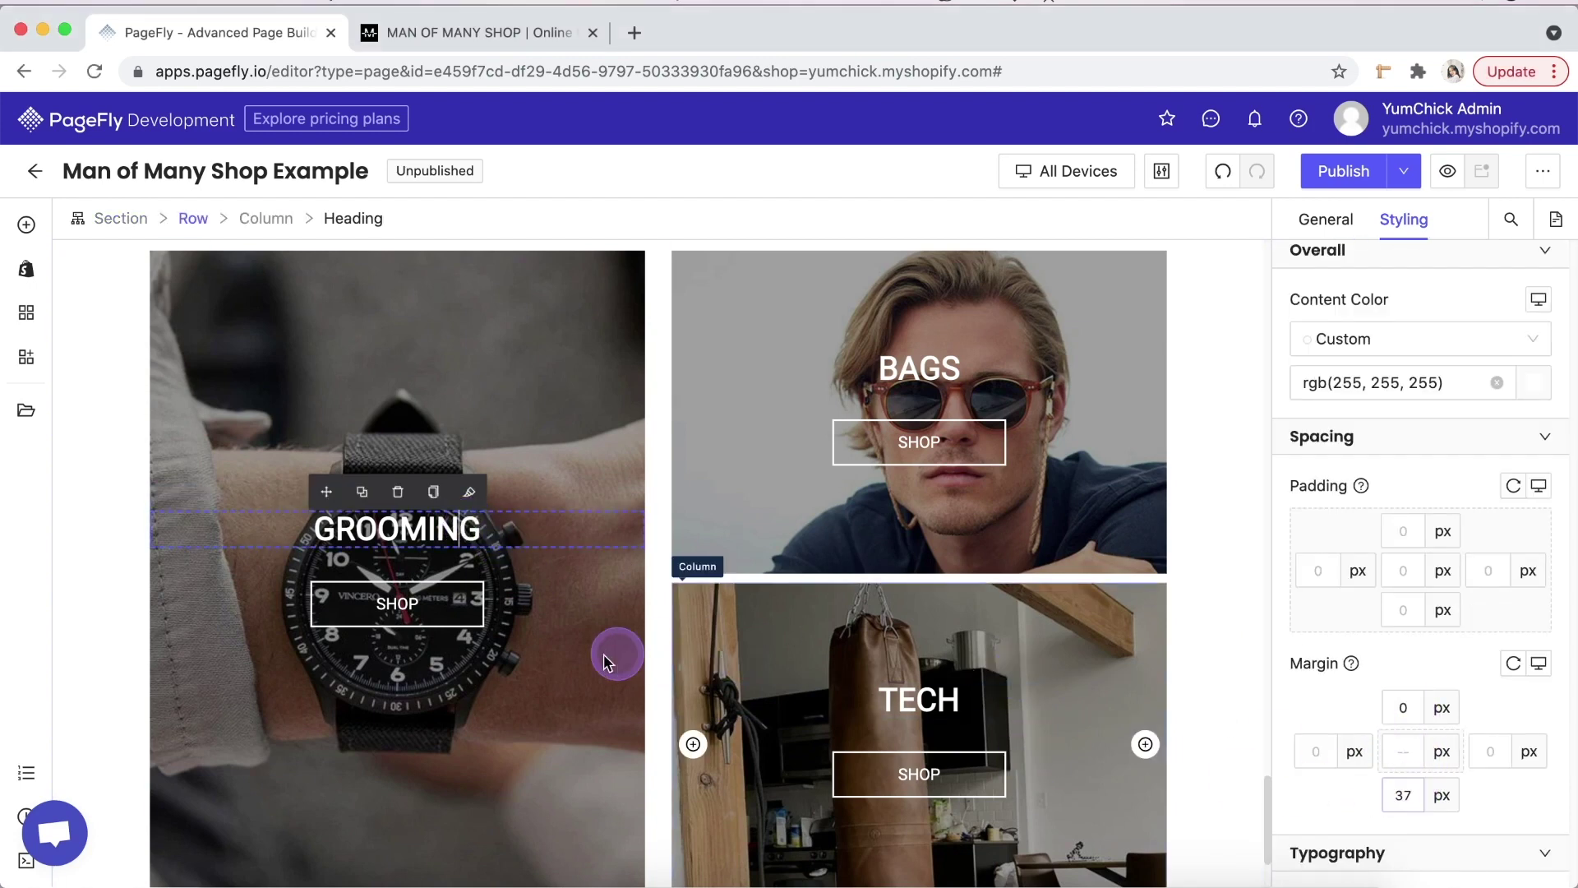
pyautogui.click(581, 669)
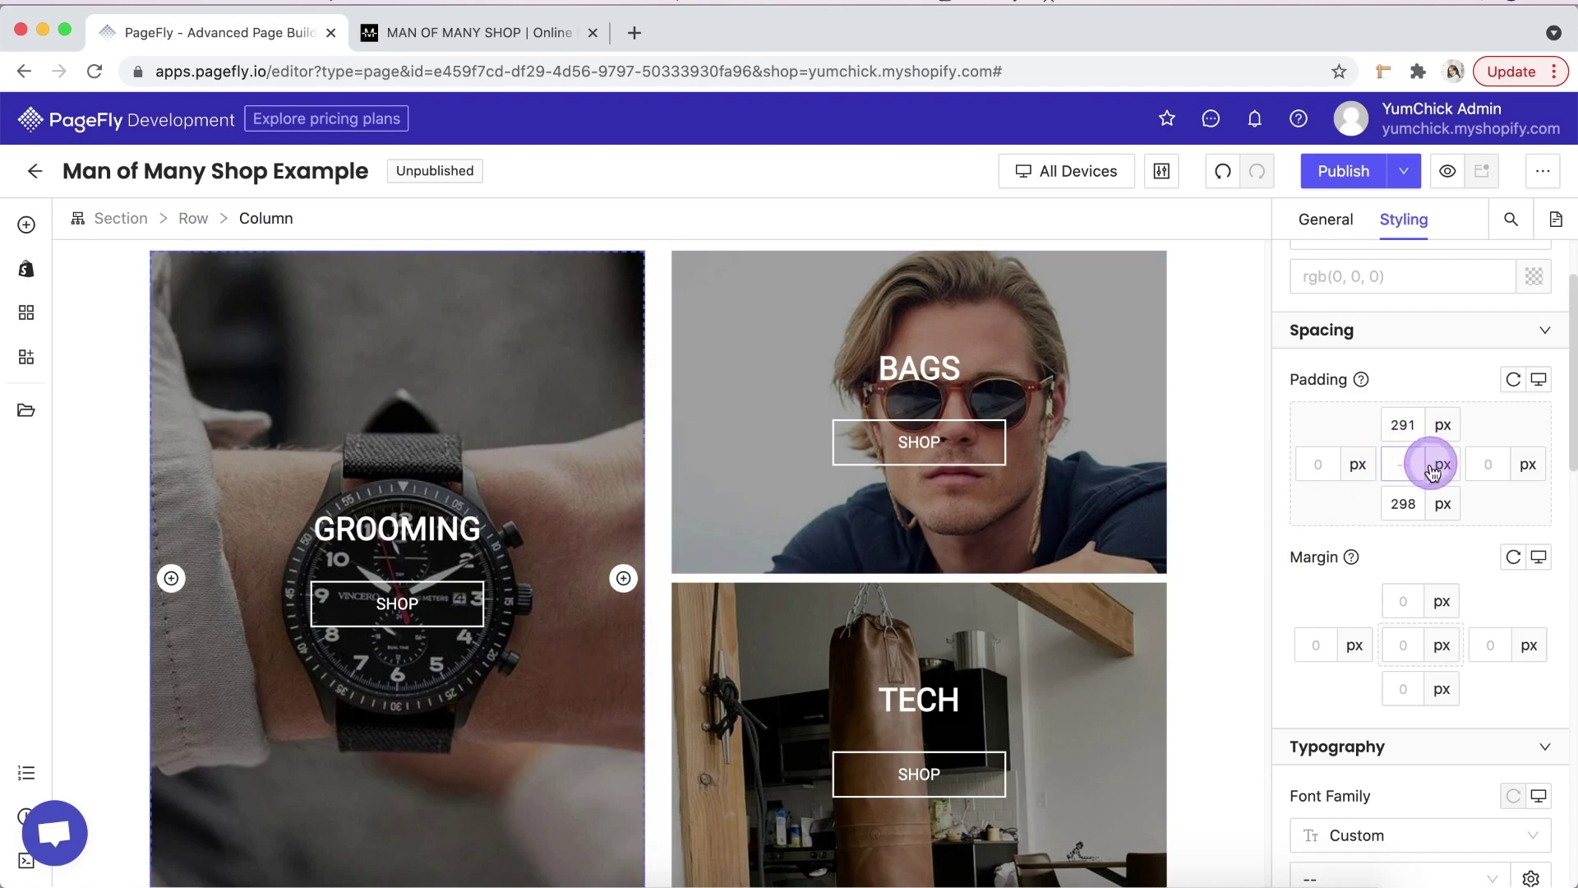
pyautogui.click(1109, 490)
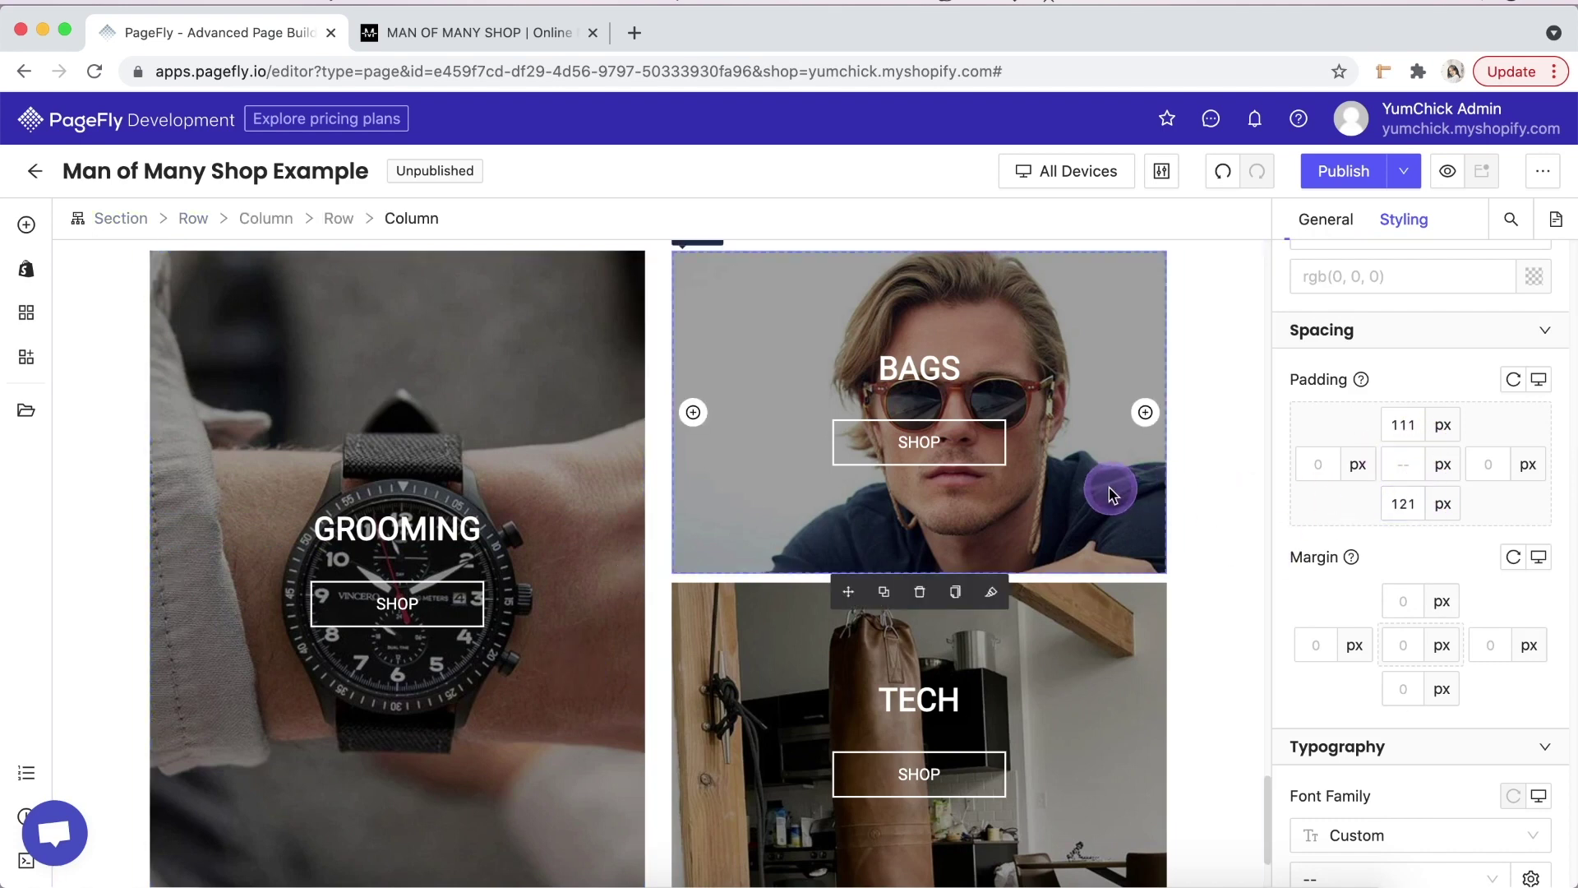
pyautogui.click(1117, 657)
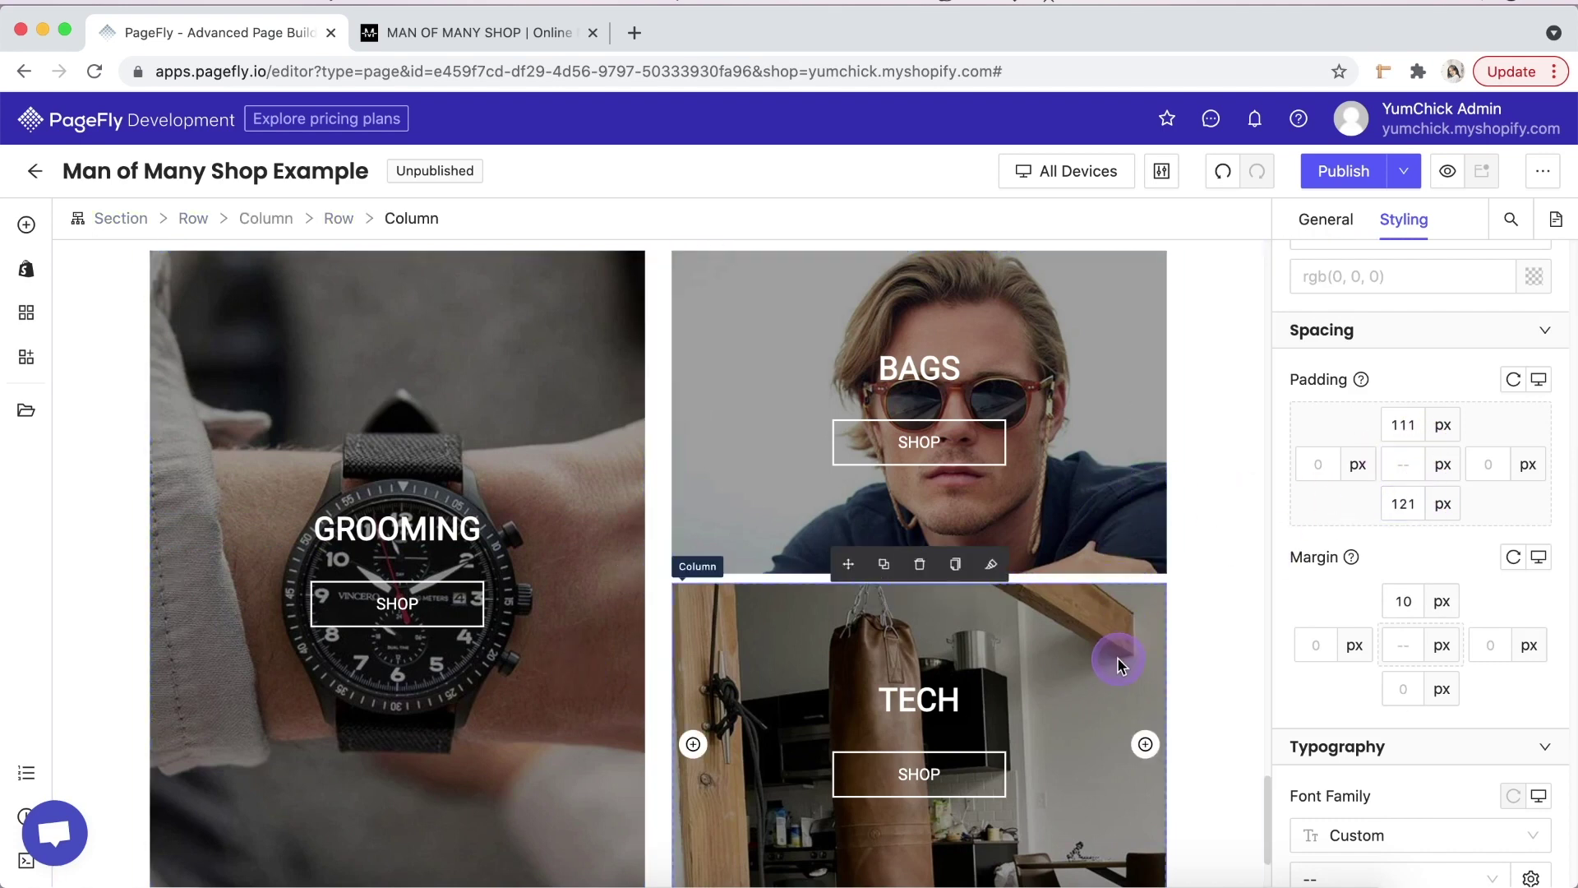
pyautogui.scroll(-4, 1117, 658)
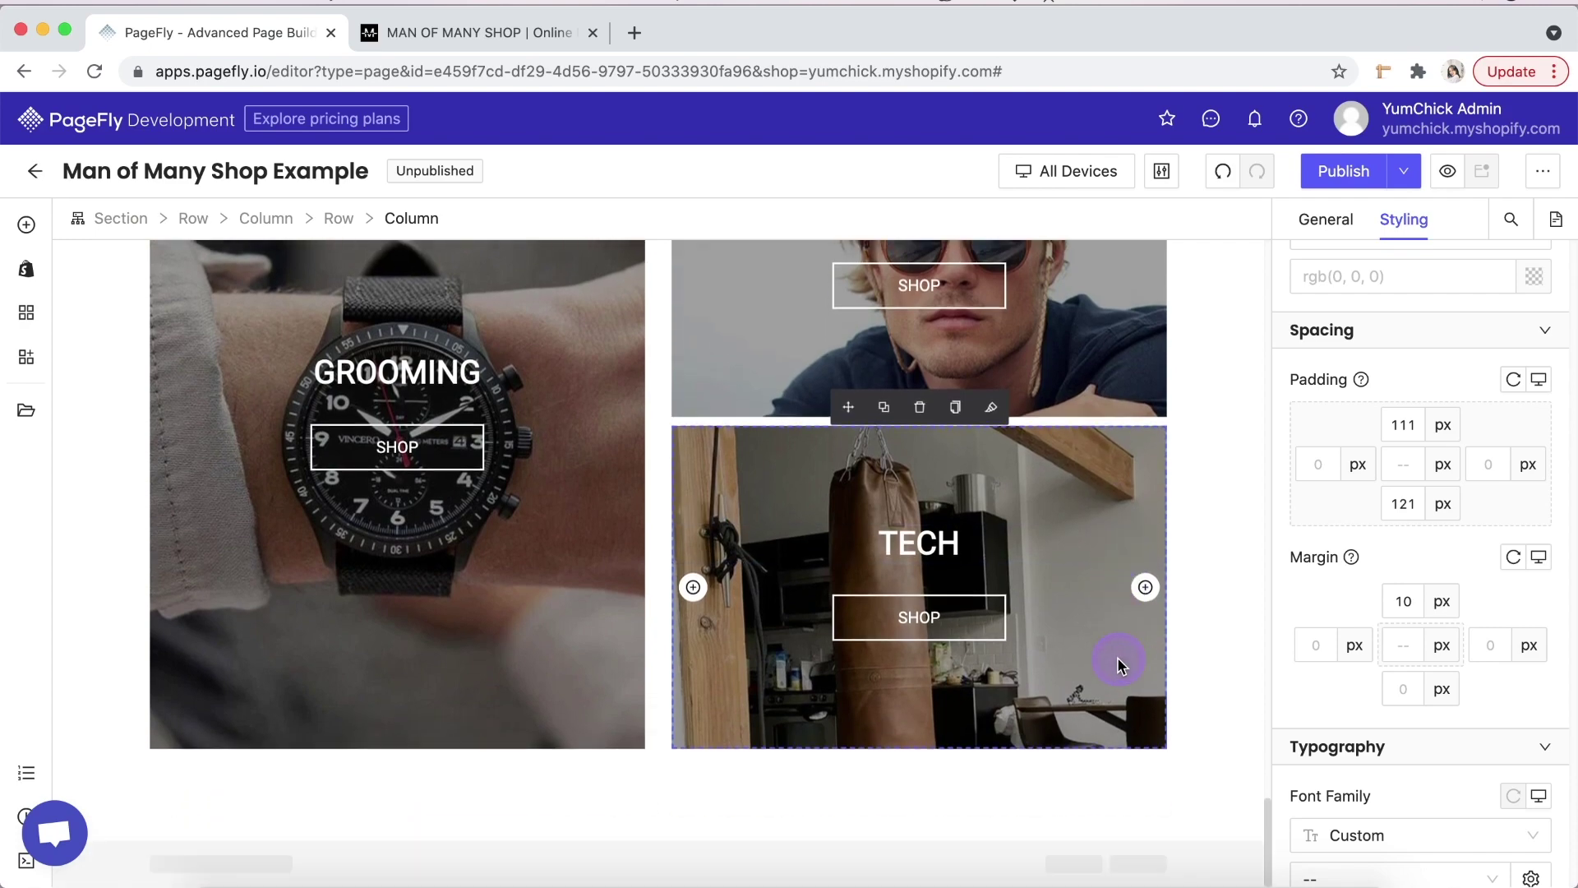
pyautogui.click(1257, 806)
pyautogui.scroll(5, 1255, 814)
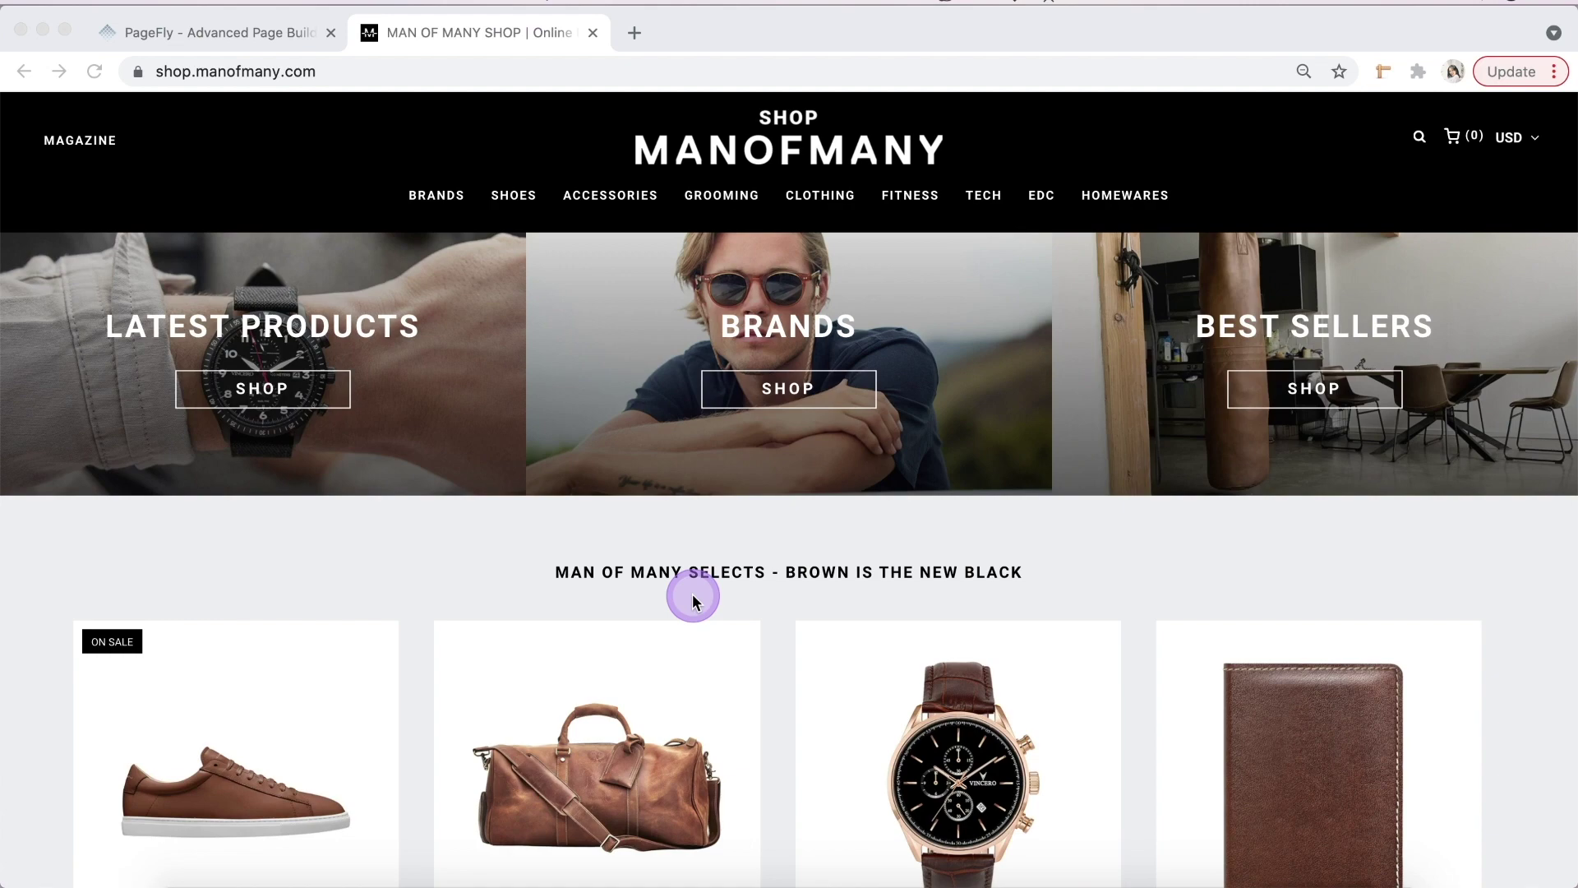
# - Scroll the Man of Many shop homepage in mobile emulation, then close DevTools for desktop view
pyautogui.click(563, 152)
pyautogui.press('super+alt+i')
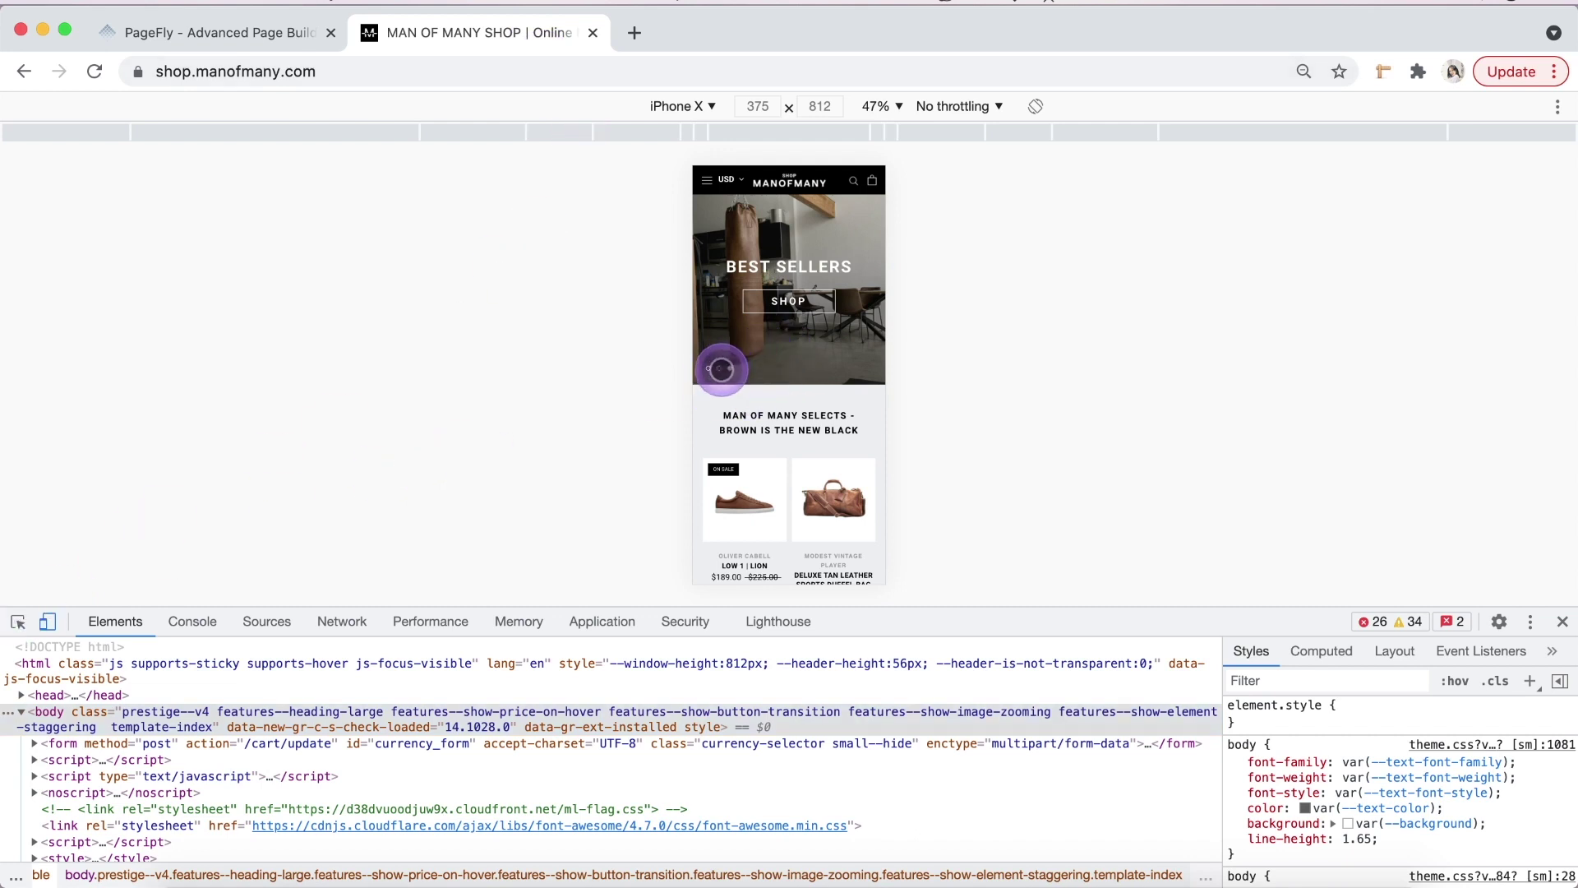
pyautogui.scroll(-3, 748, 418)
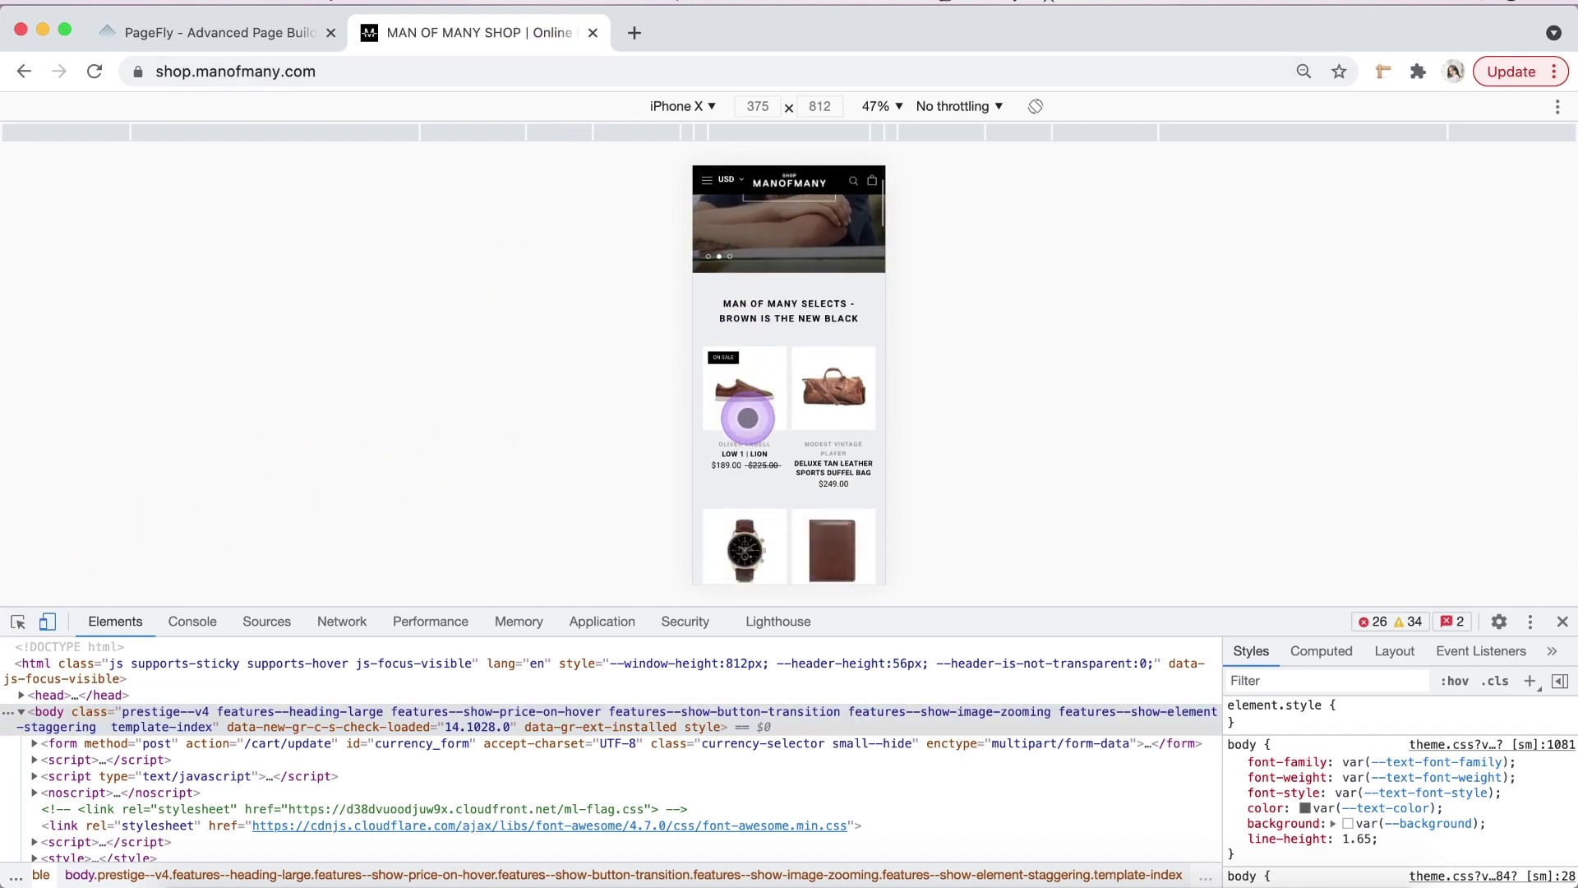
pyautogui.scroll(-20, 772, 413)
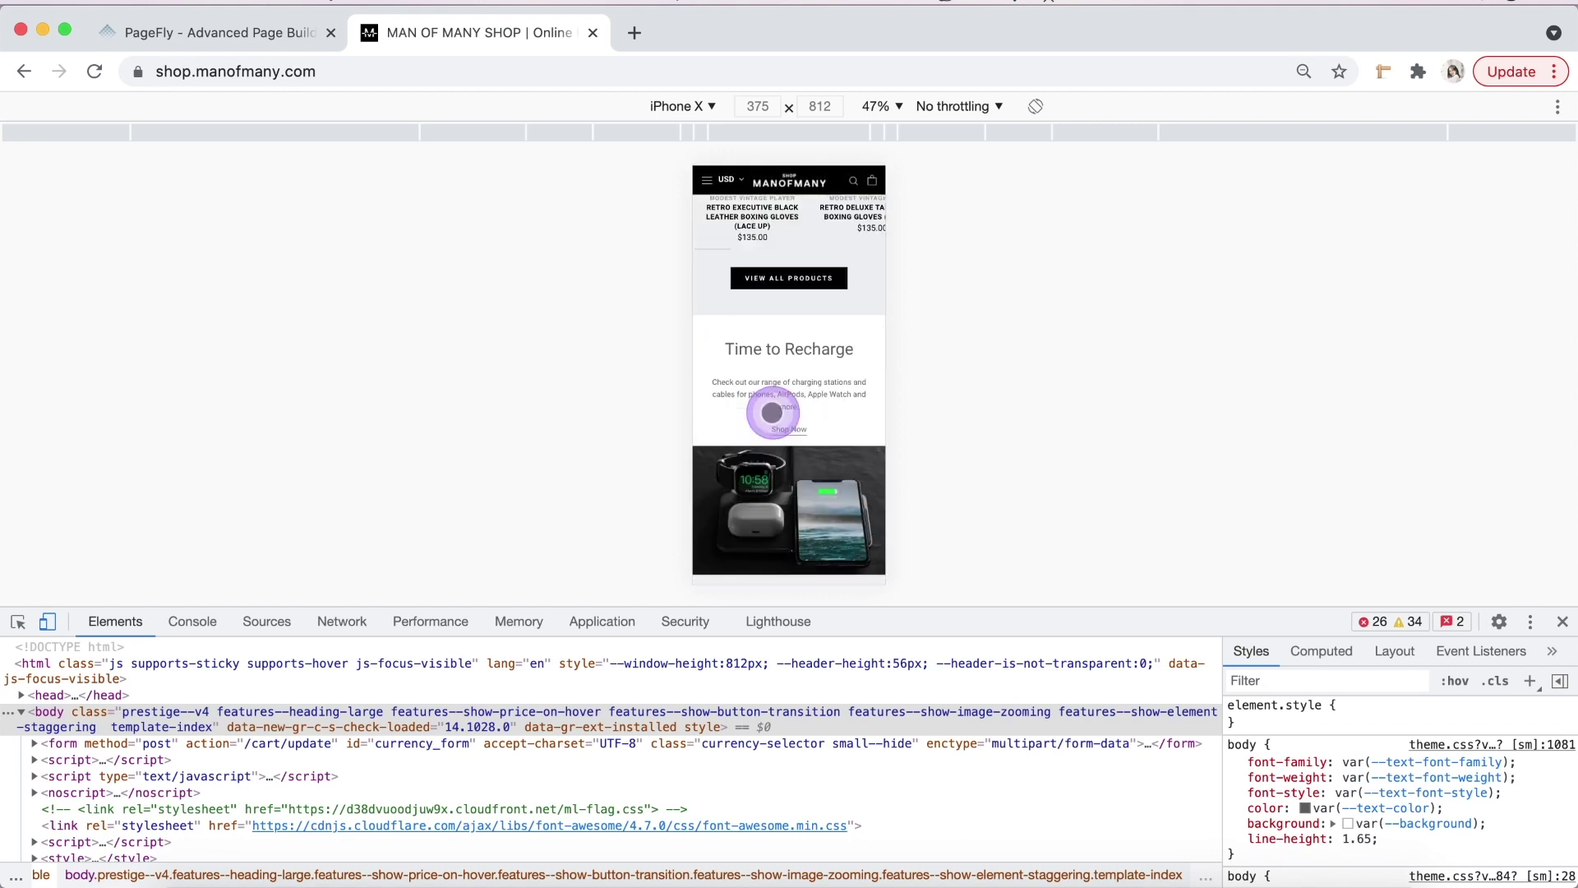
pyautogui.scroll(-1, 772, 412)
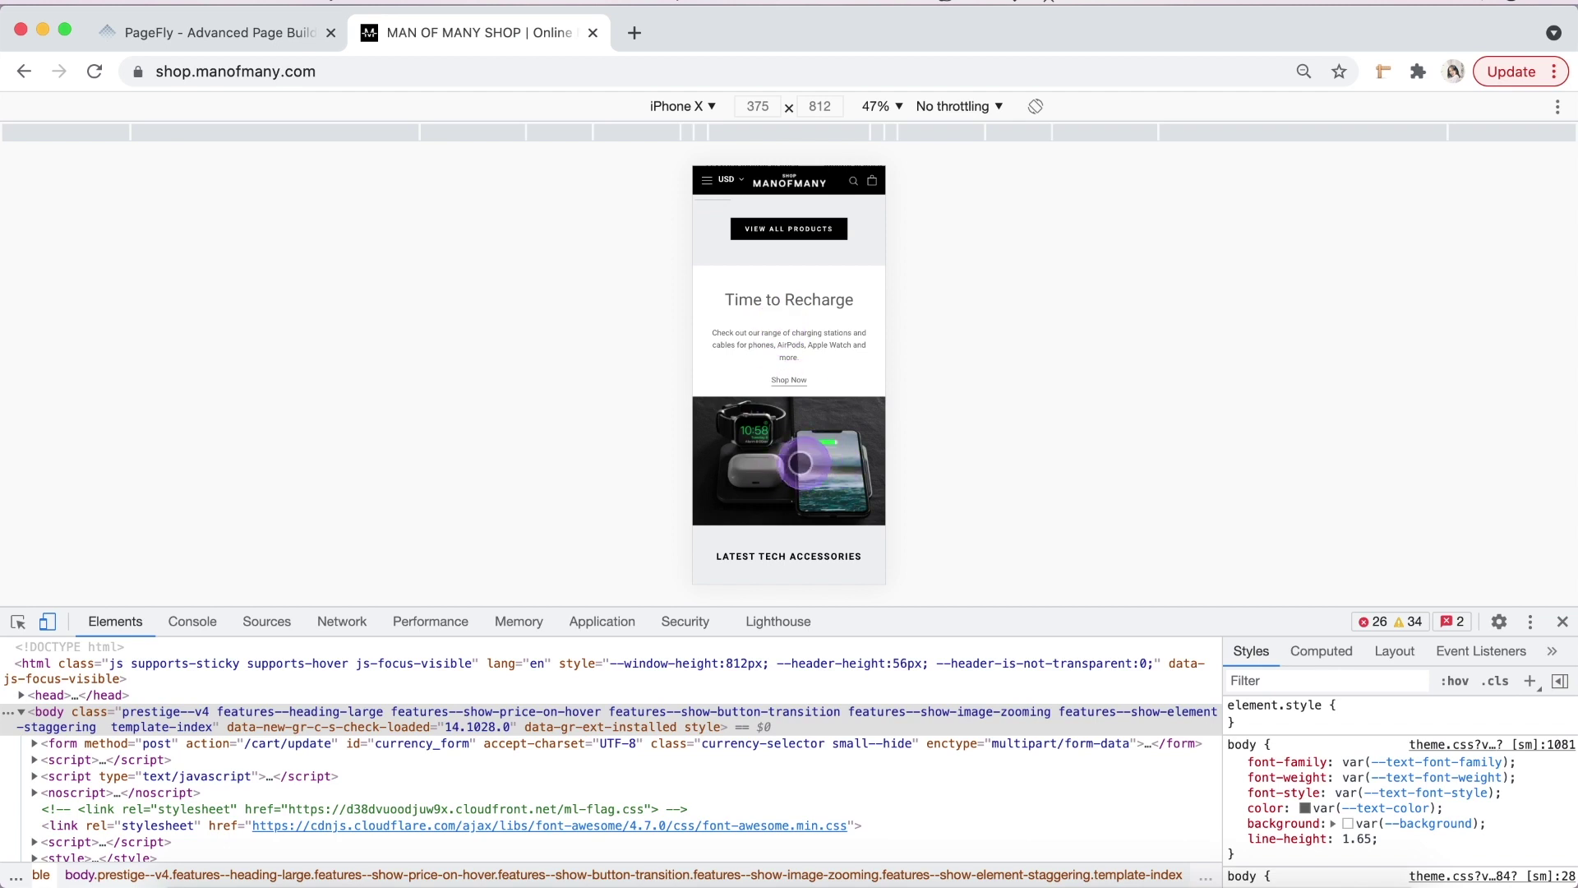
pyautogui.scroll(-15, 799, 462)
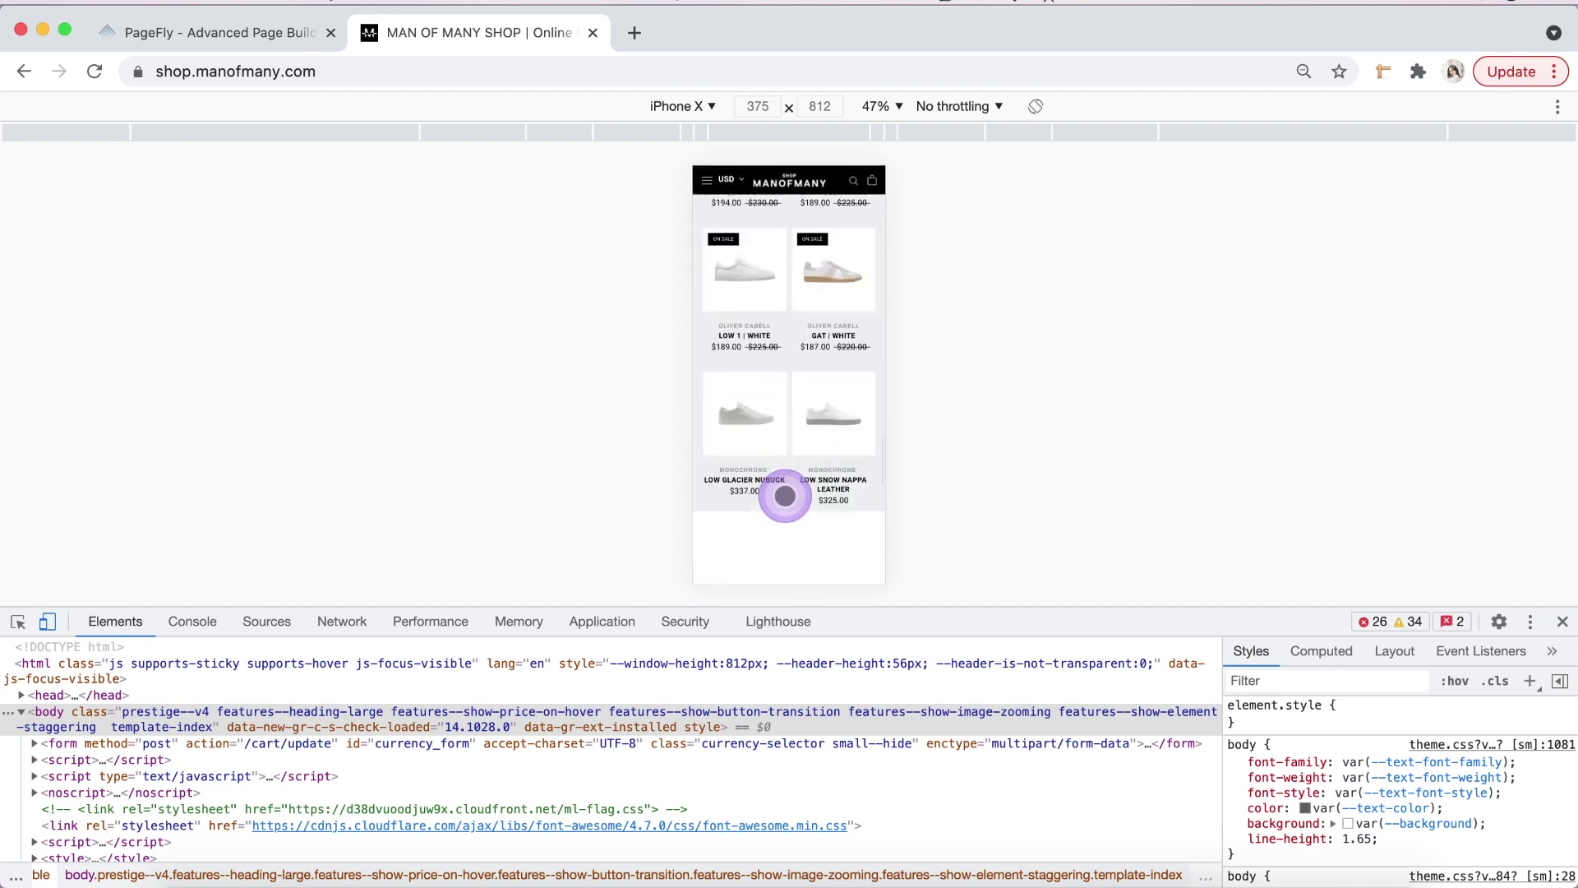
pyautogui.scroll(-15, 785, 496)
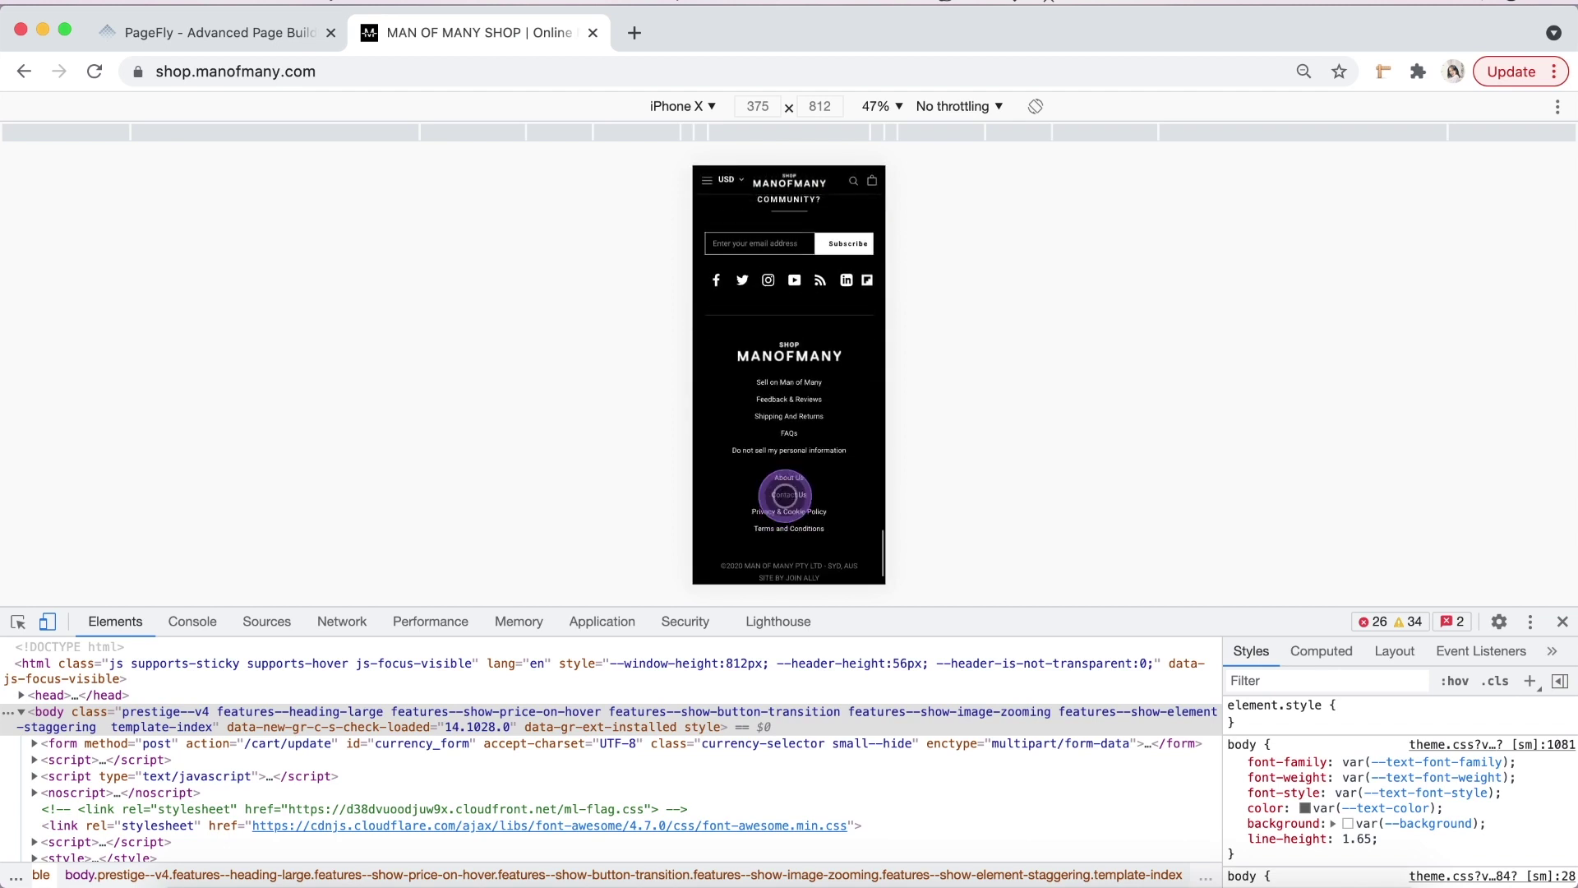
pyautogui.scroll(10, 784, 494)
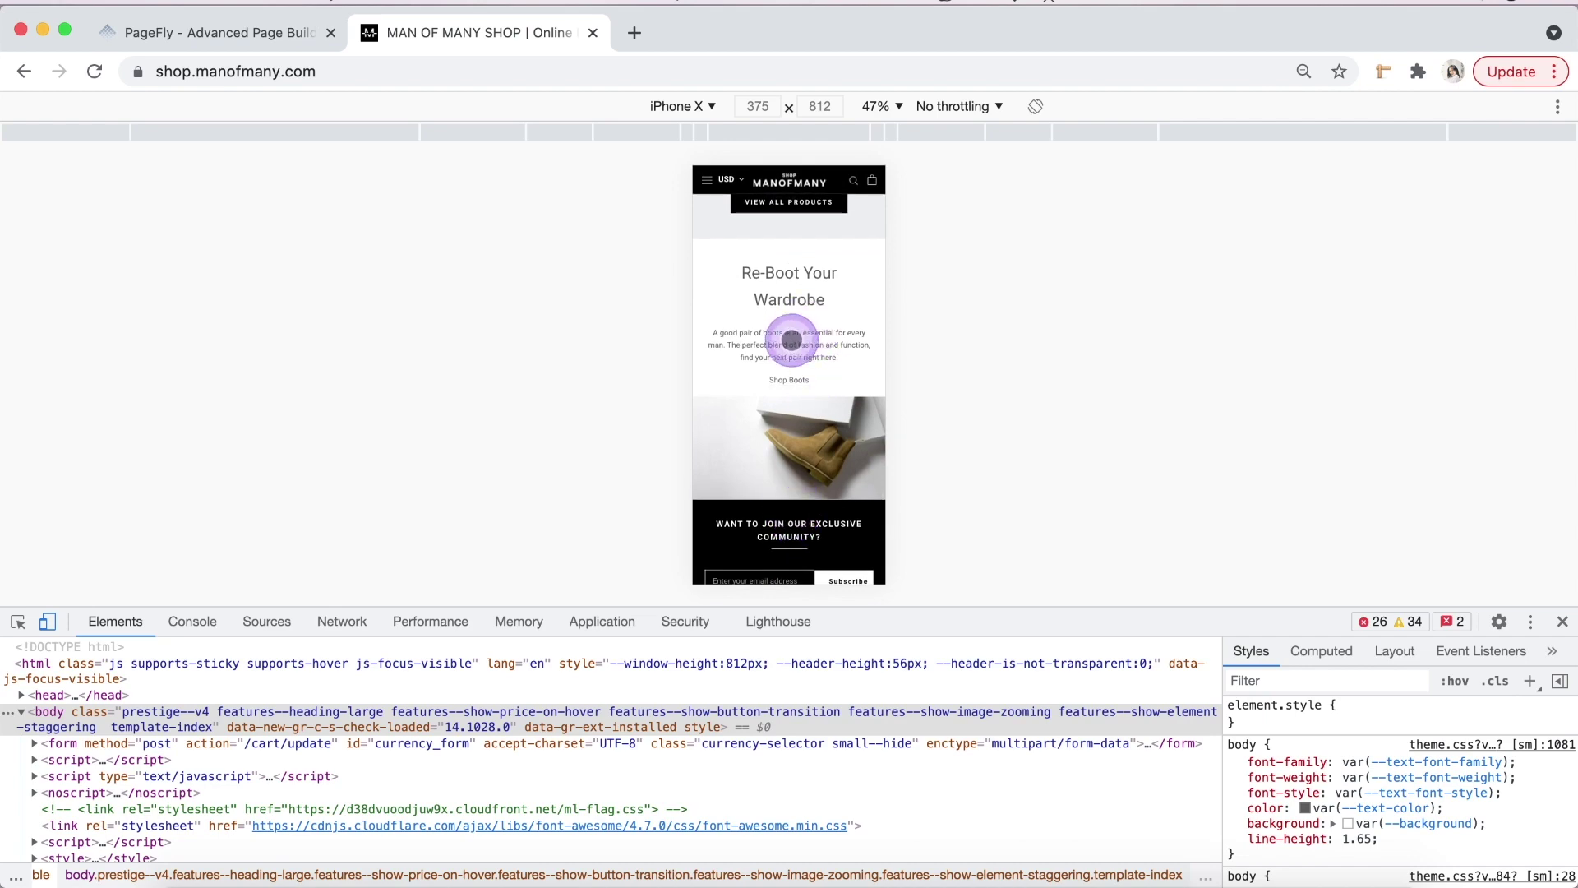
pyautogui.click(1563, 621)
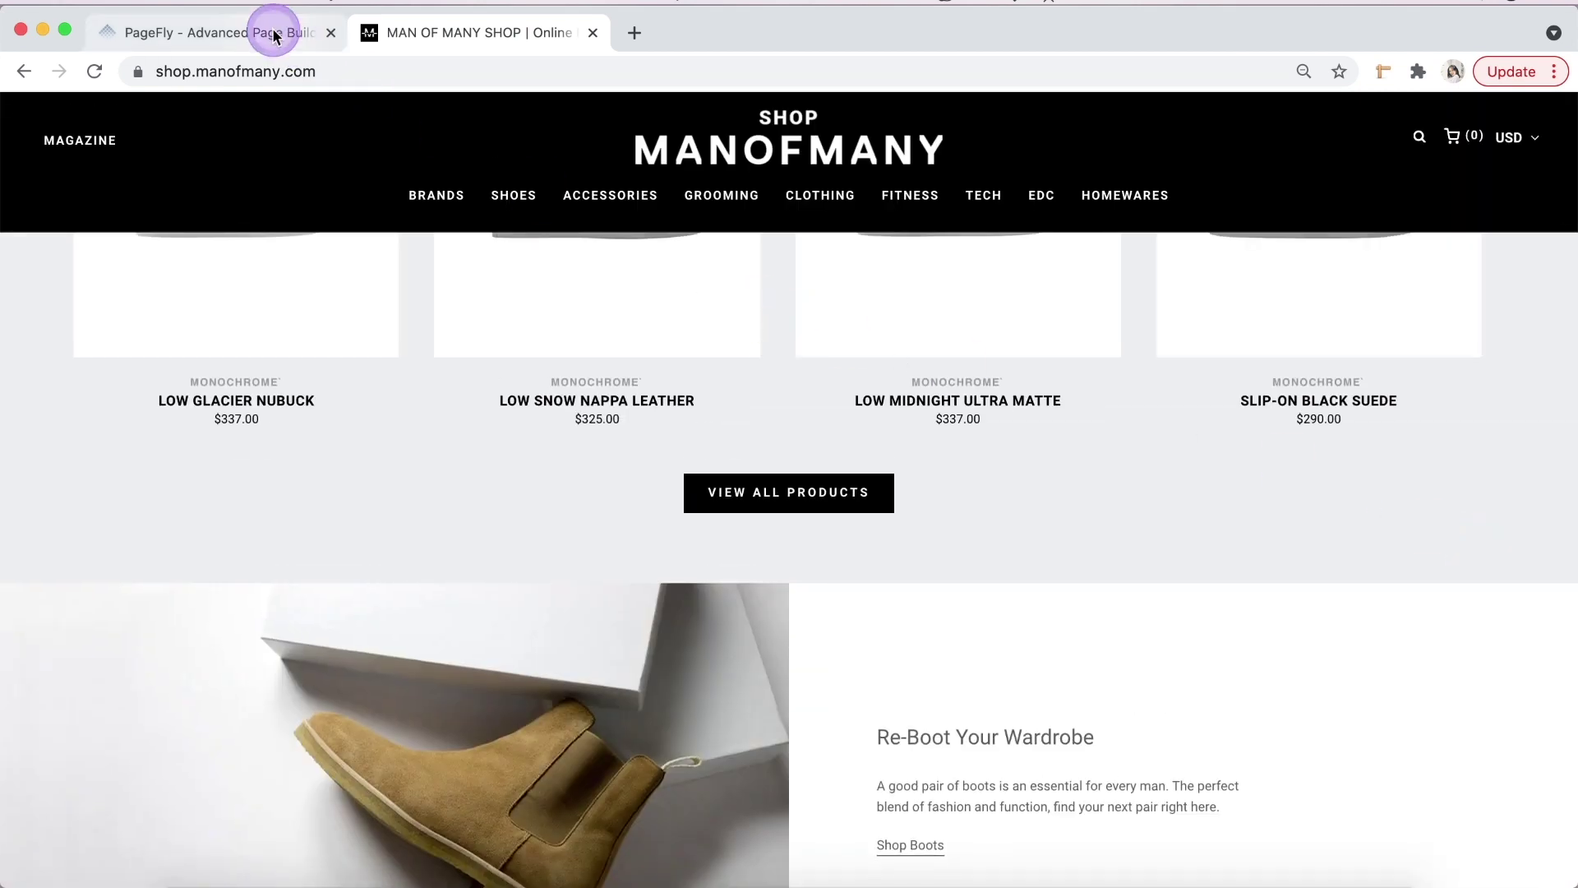
pyautogui.click(275, 33)
# - Switch the preview to Mobile and confirm the product list shows 2 items per row
pyautogui.click(1069, 171)
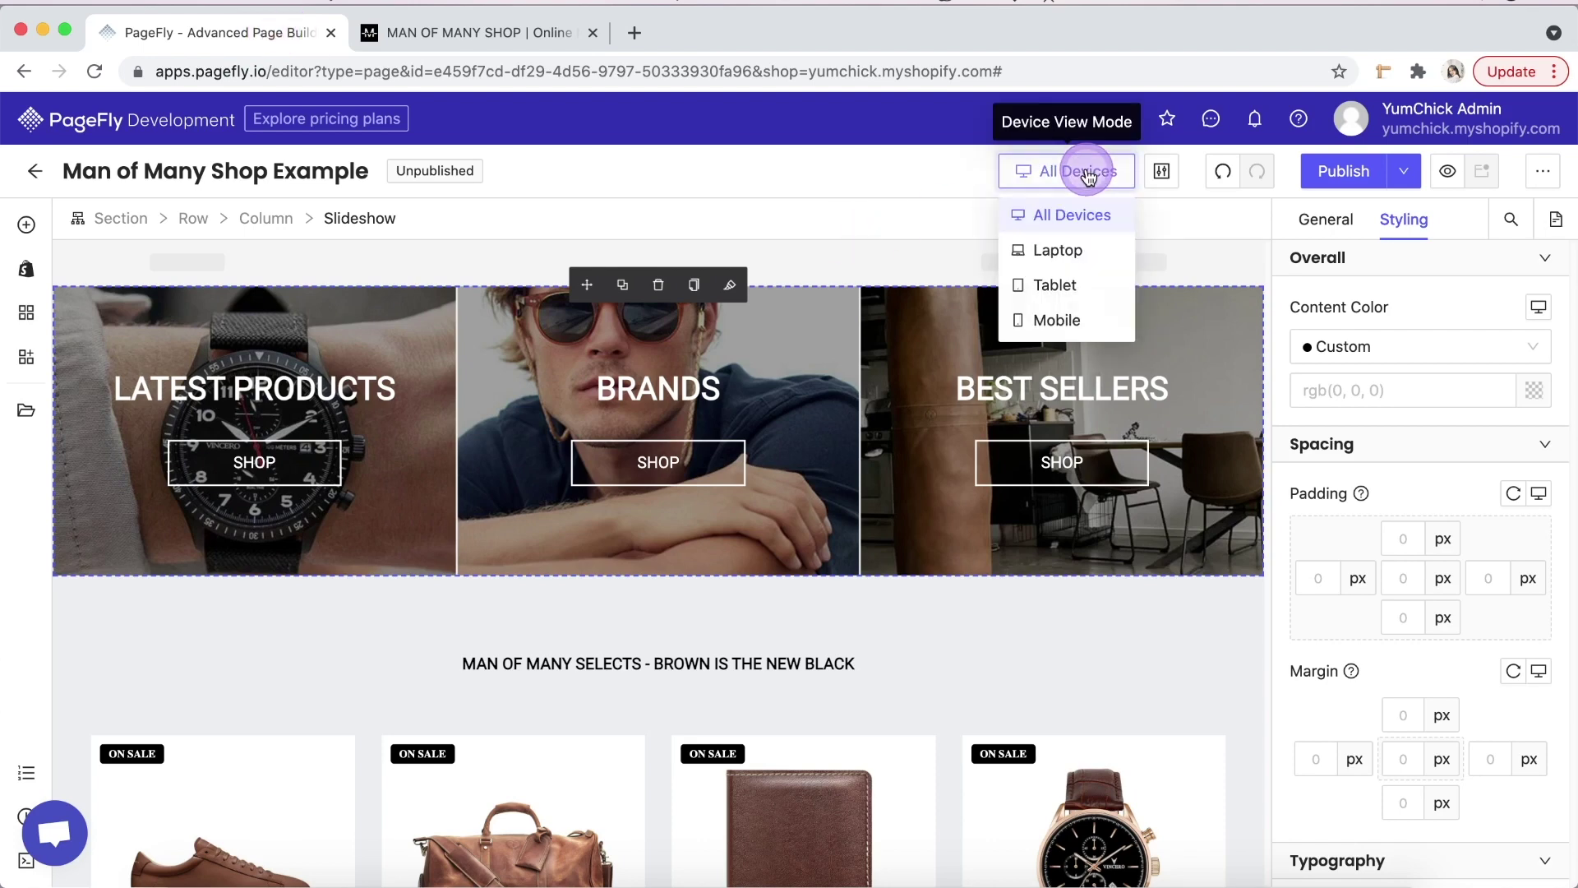
pyautogui.click(1068, 319)
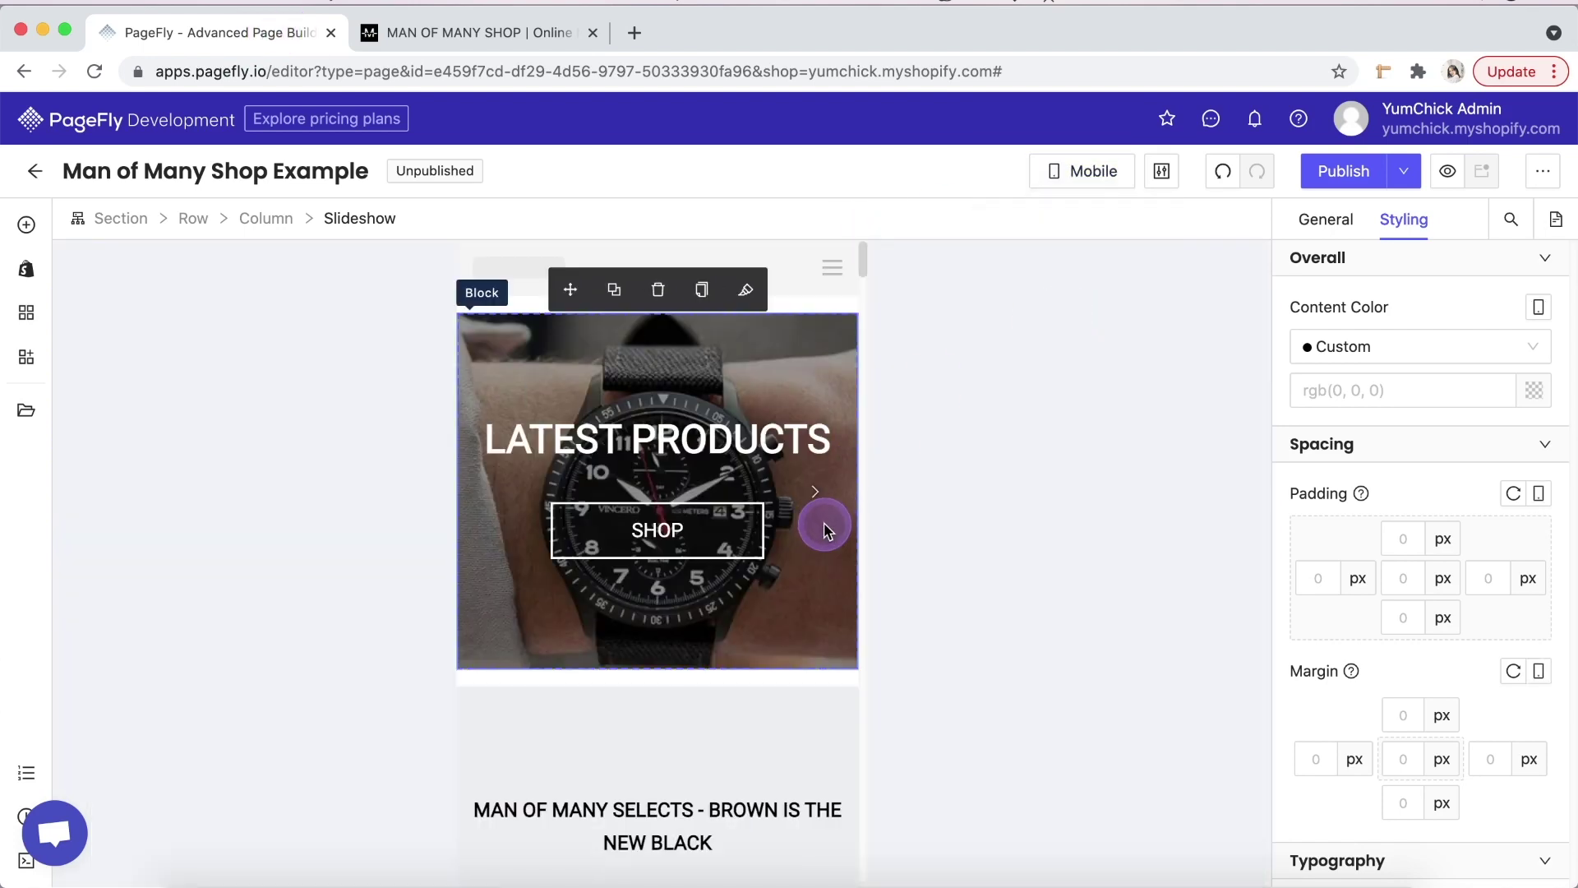
pyautogui.scroll(-3, 823, 523)
pyautogui.scroll(-4, 824, 526)
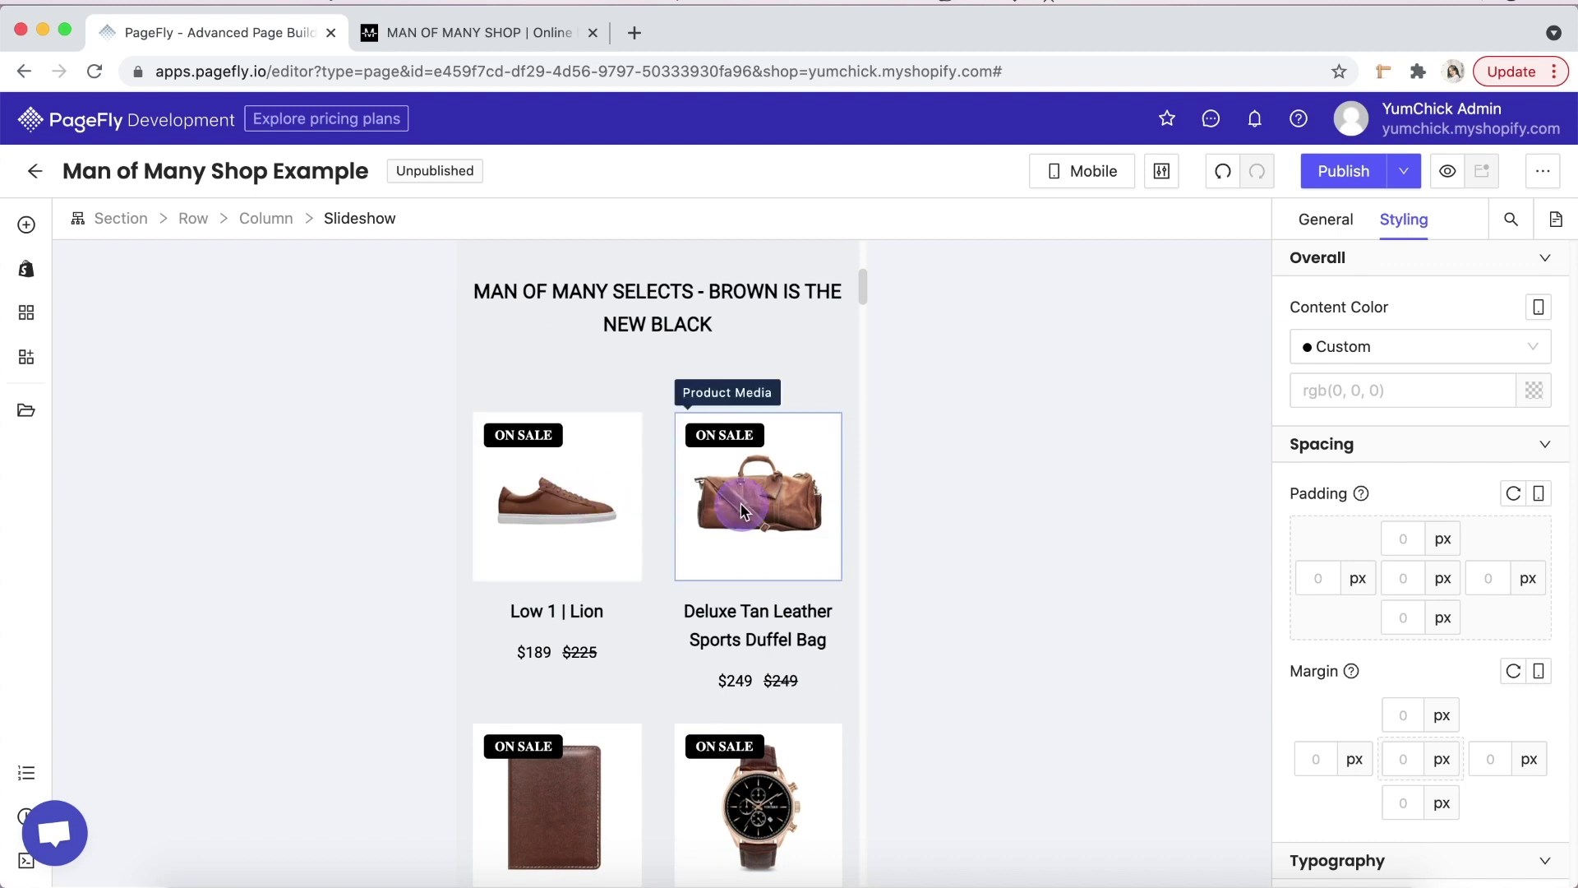
pyautogui.click(1313, 237)
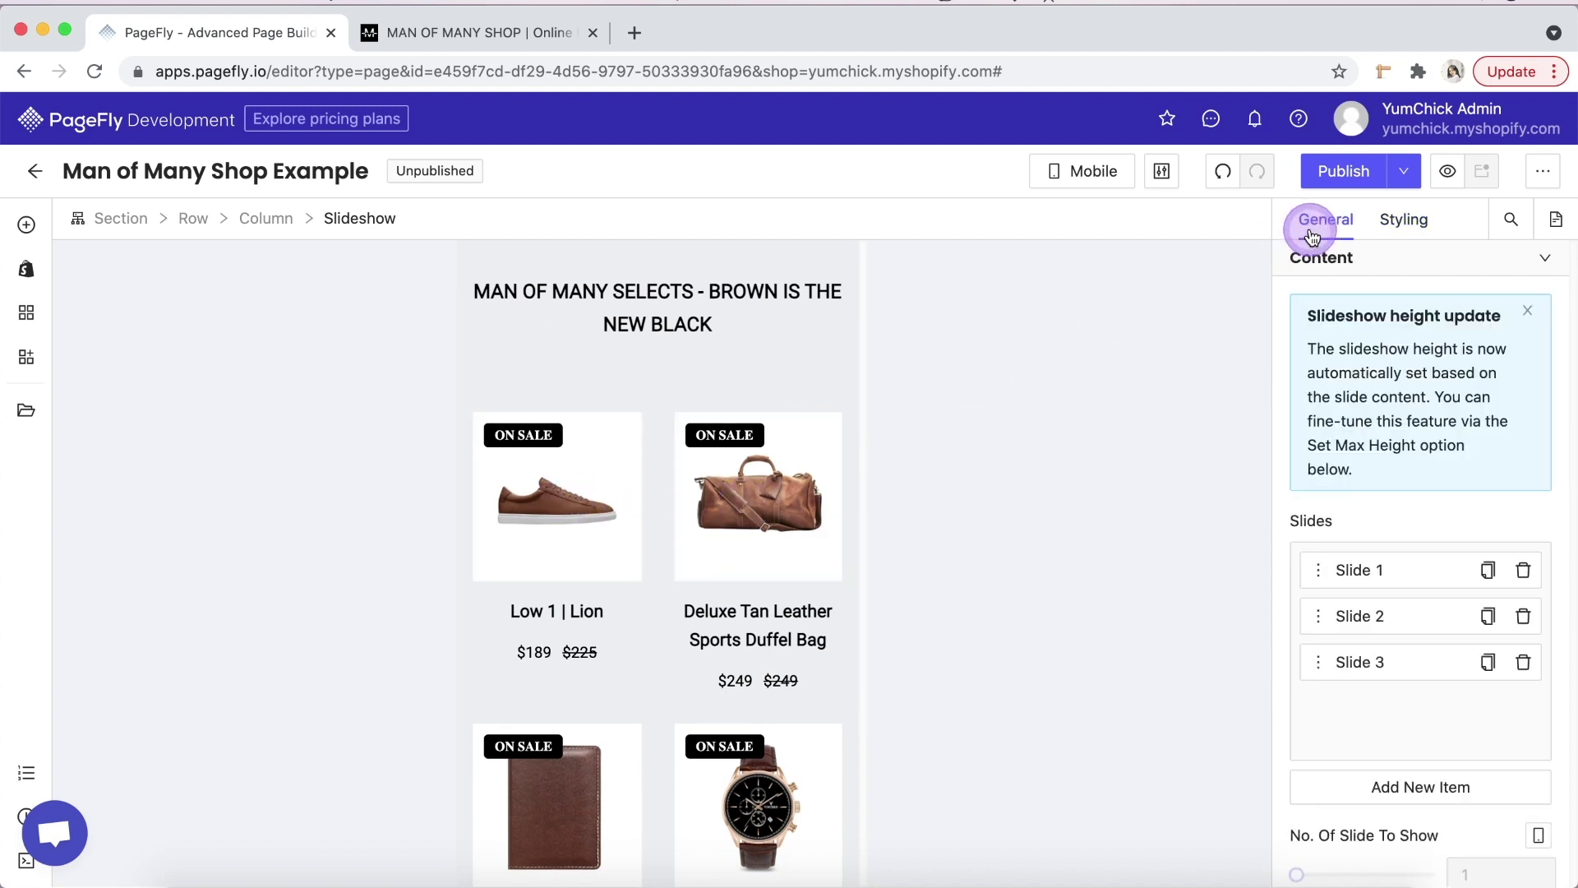
pyautogui.click(473, 413)
pyautogui.click(1467, 655)
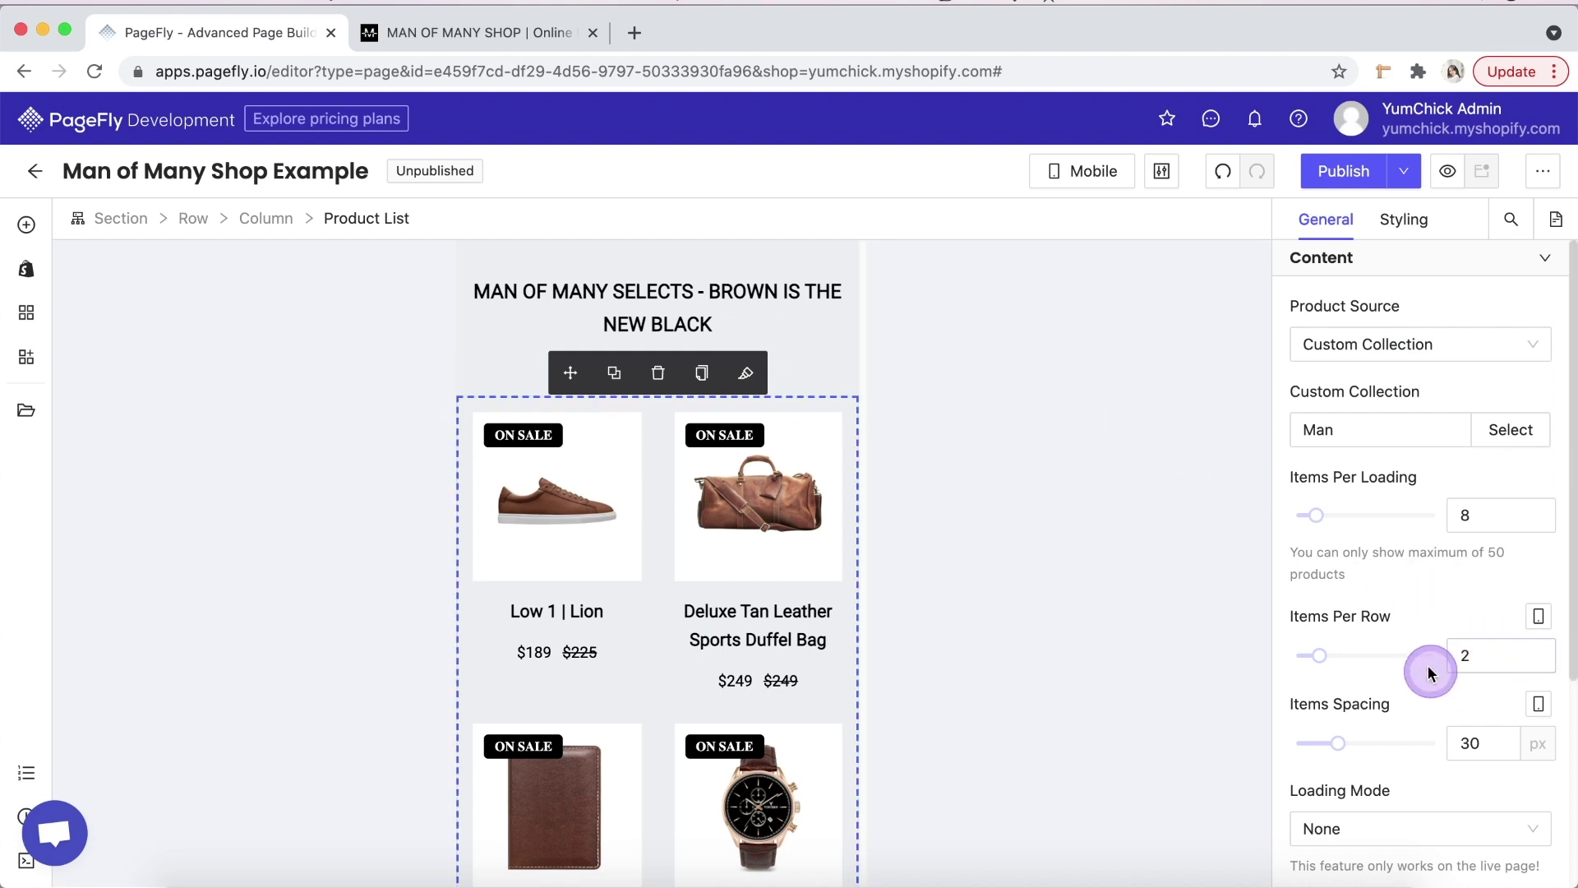
pyautogui.scroll(-13, 821, 729)
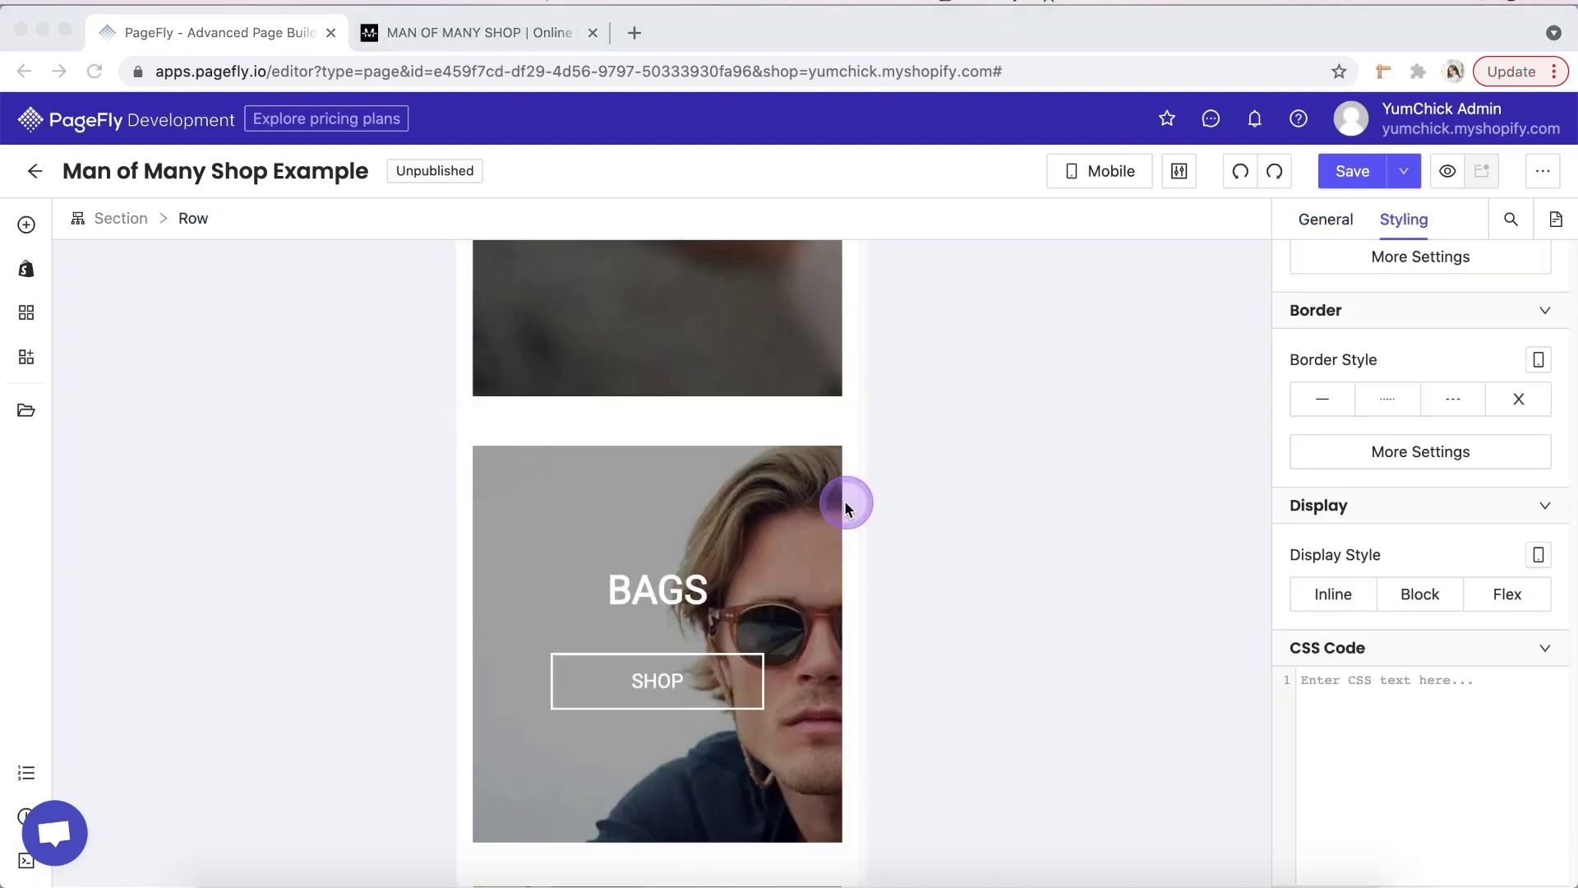
pyautogui.scroll(-20, 846, 505)
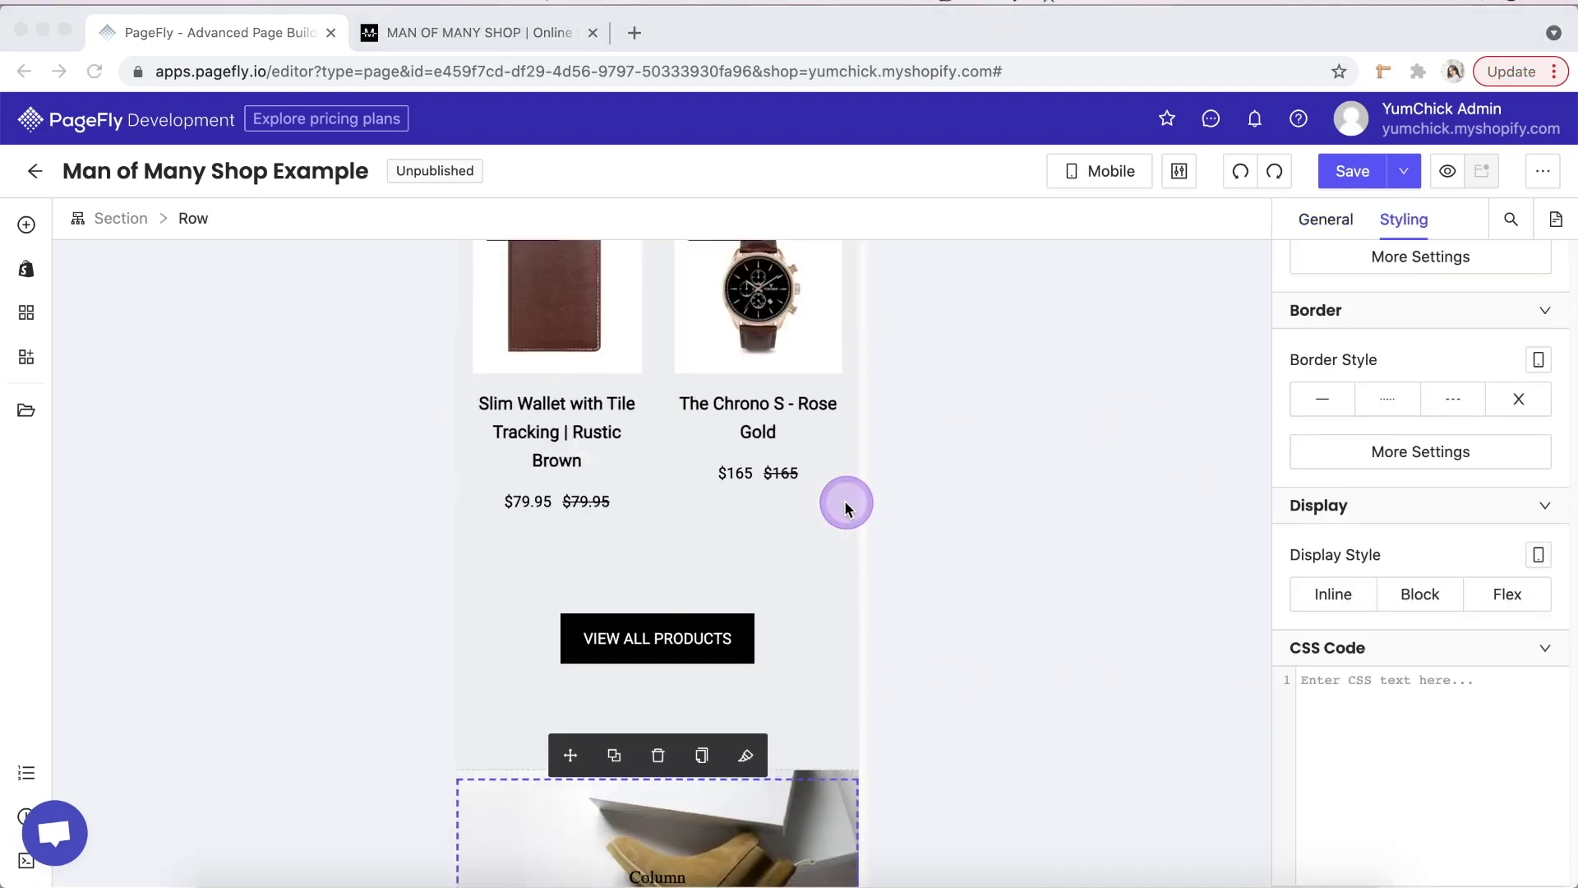
pyautogui.scroll(2, 846, 506)
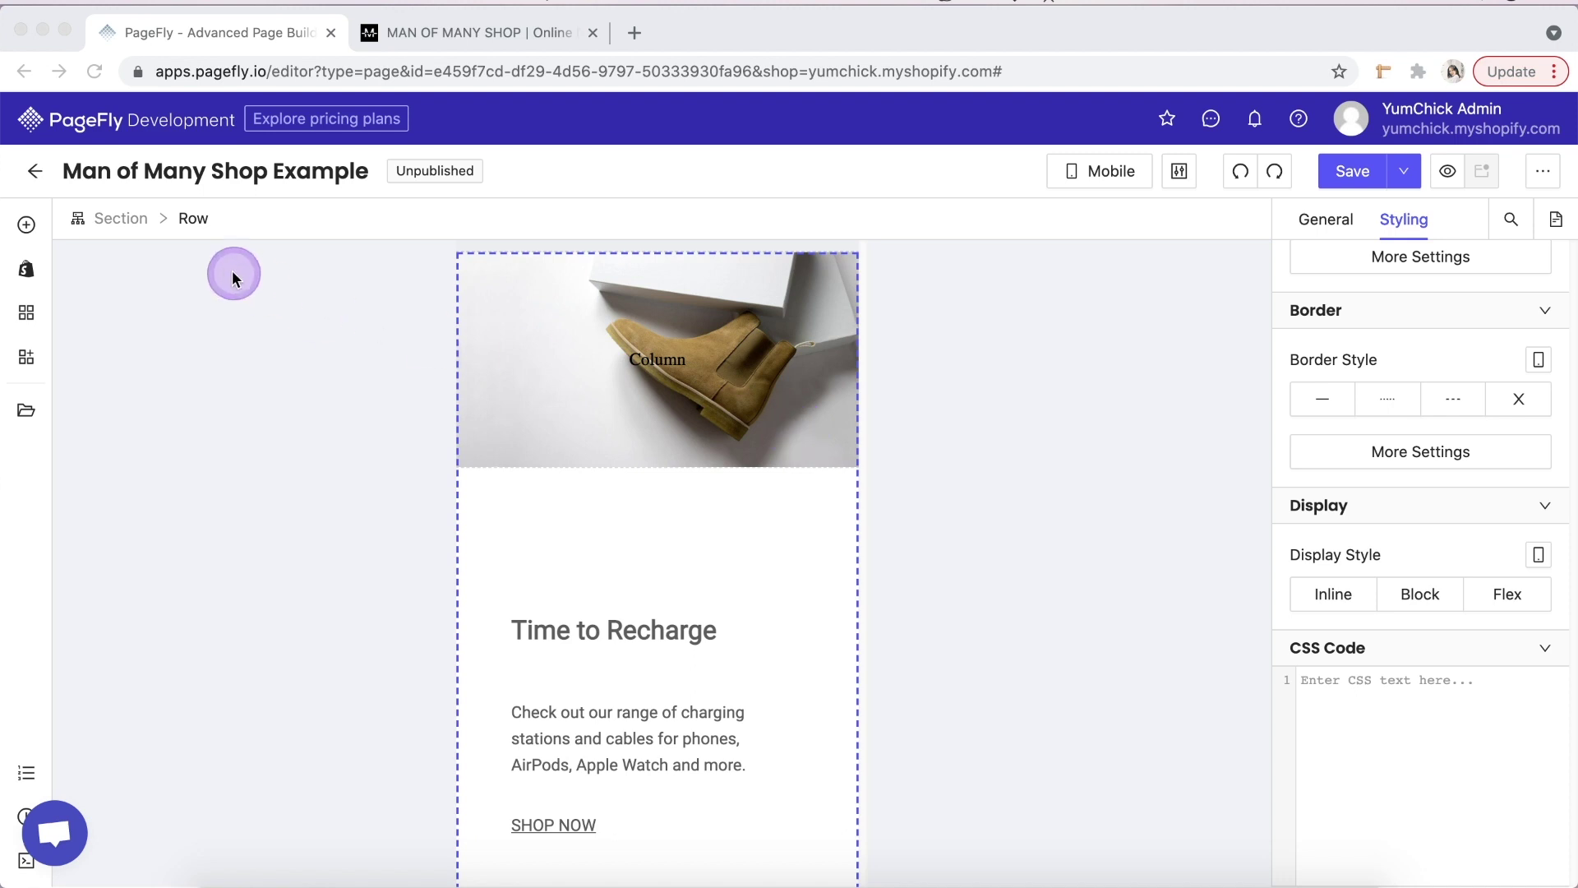
# - Set the Time to Recharge row's display to Flex with Wrap Reverse
pyautogui.click(192, 219)
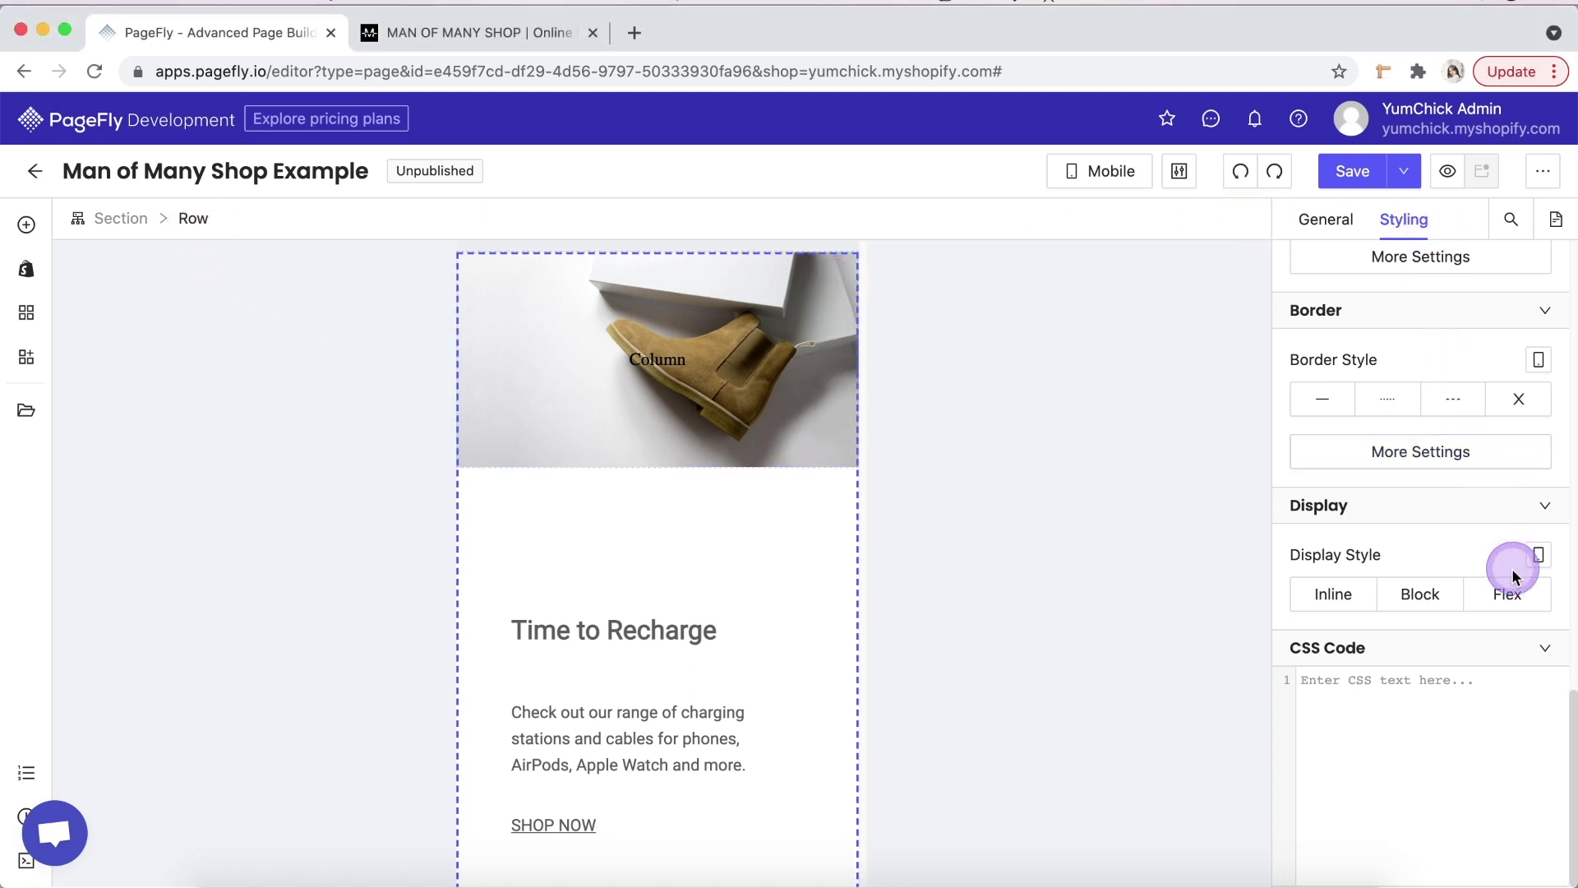
pyautogui.click(1517, 595)
pyautogui.scroll(-5, 1515, 589)
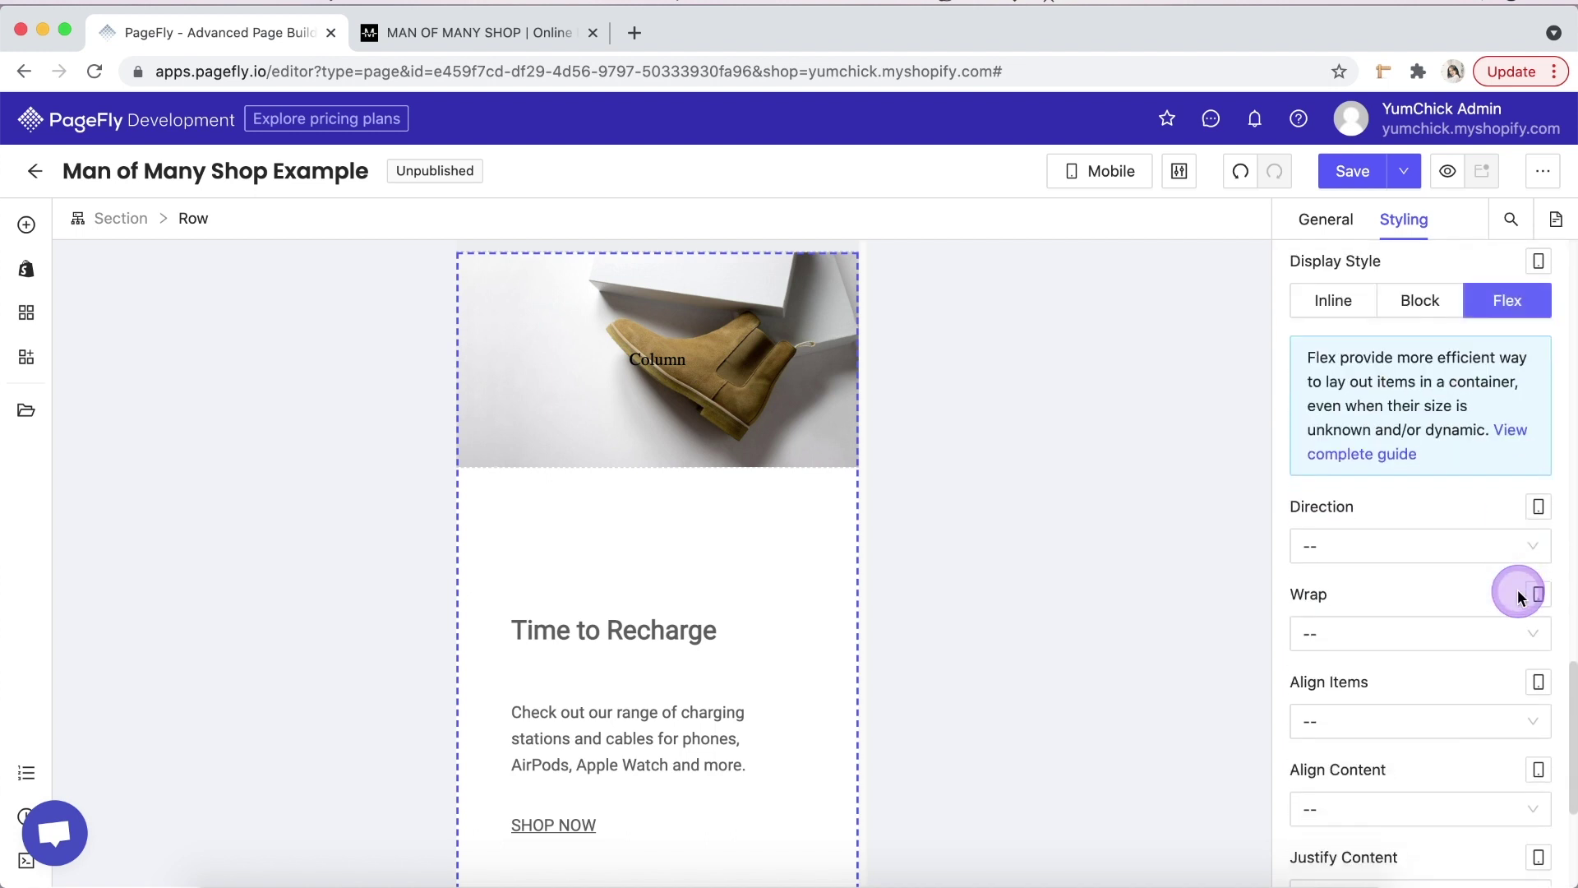
pyautogui.click(1441, 507)
pyautogui.click(1438, 626)
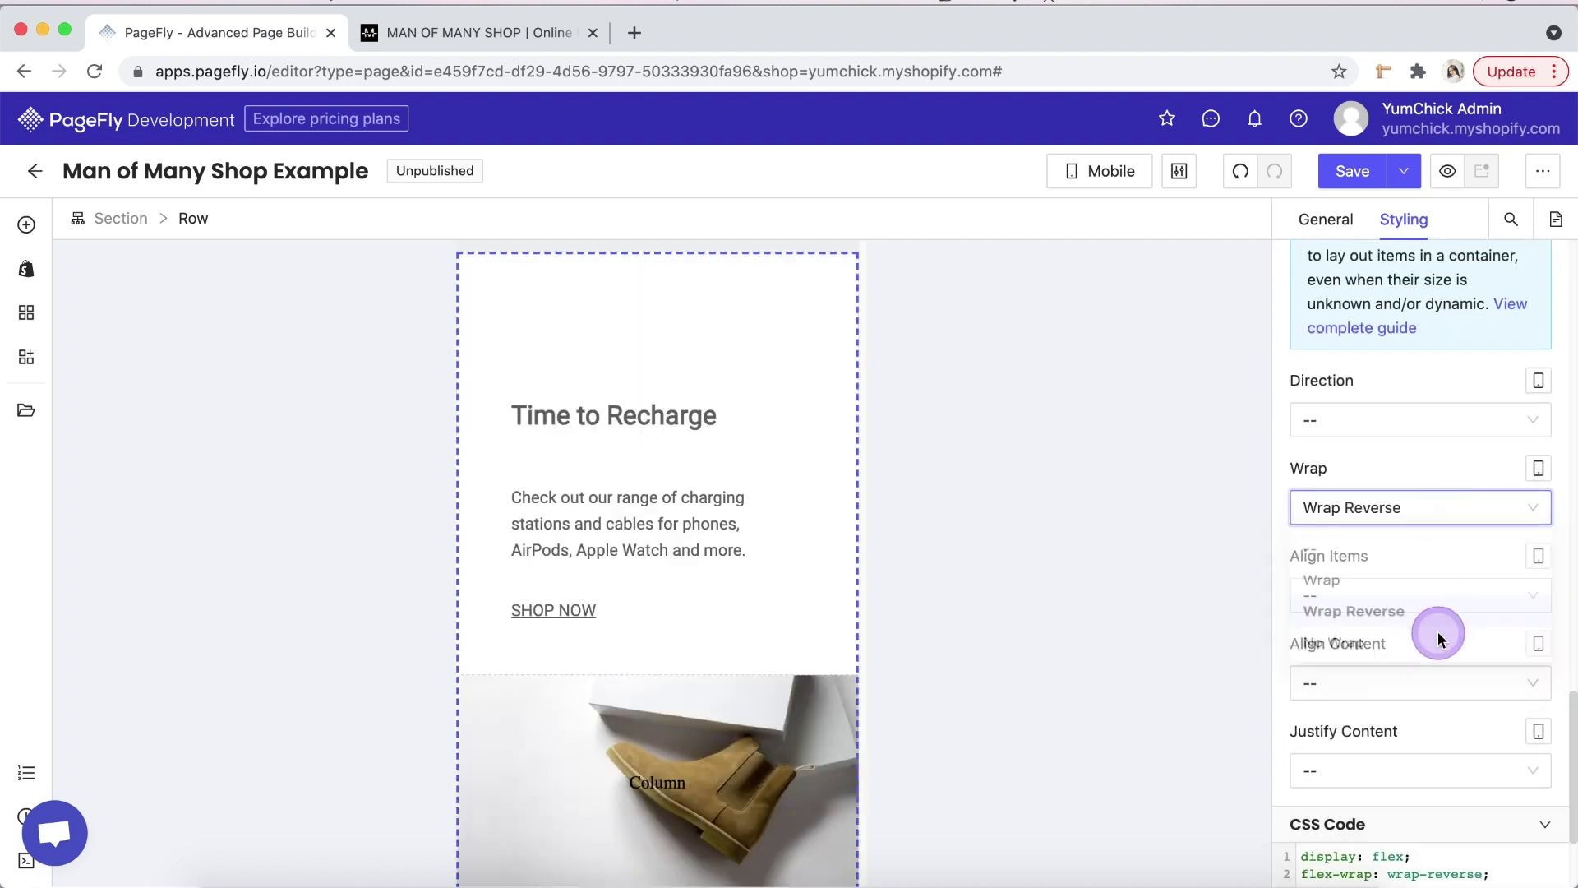
pyautogui.scroll(-2, 786, 777)
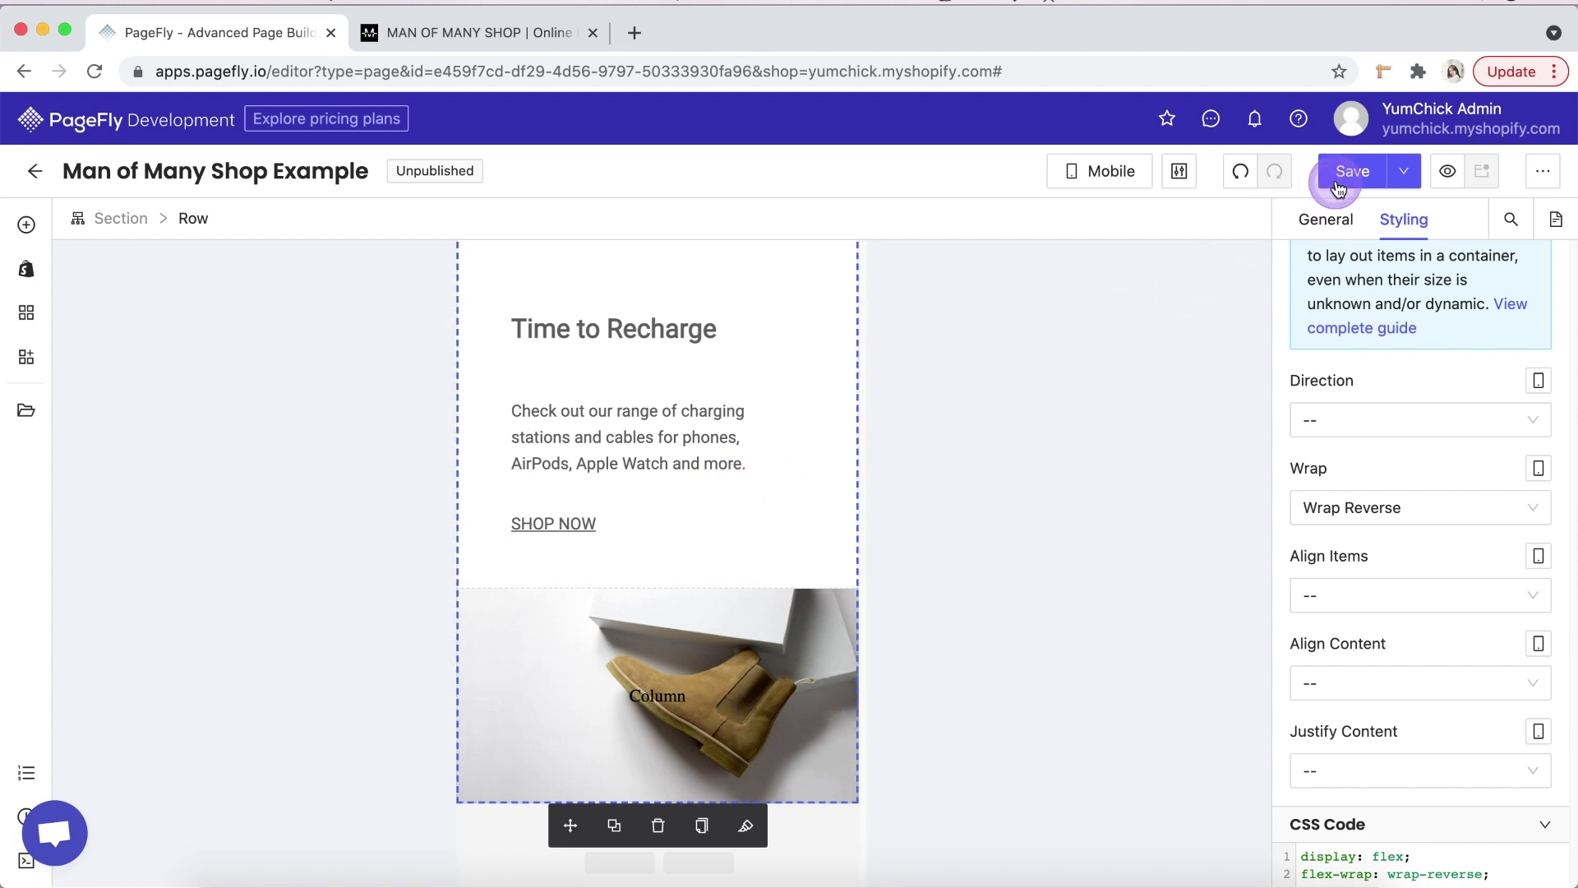
pyautogui.click(1404, 175)
# - Save and publish the Man of Many Shop Example page, then view the live storefront in a new tab
pyautogui.click(1399, 217)
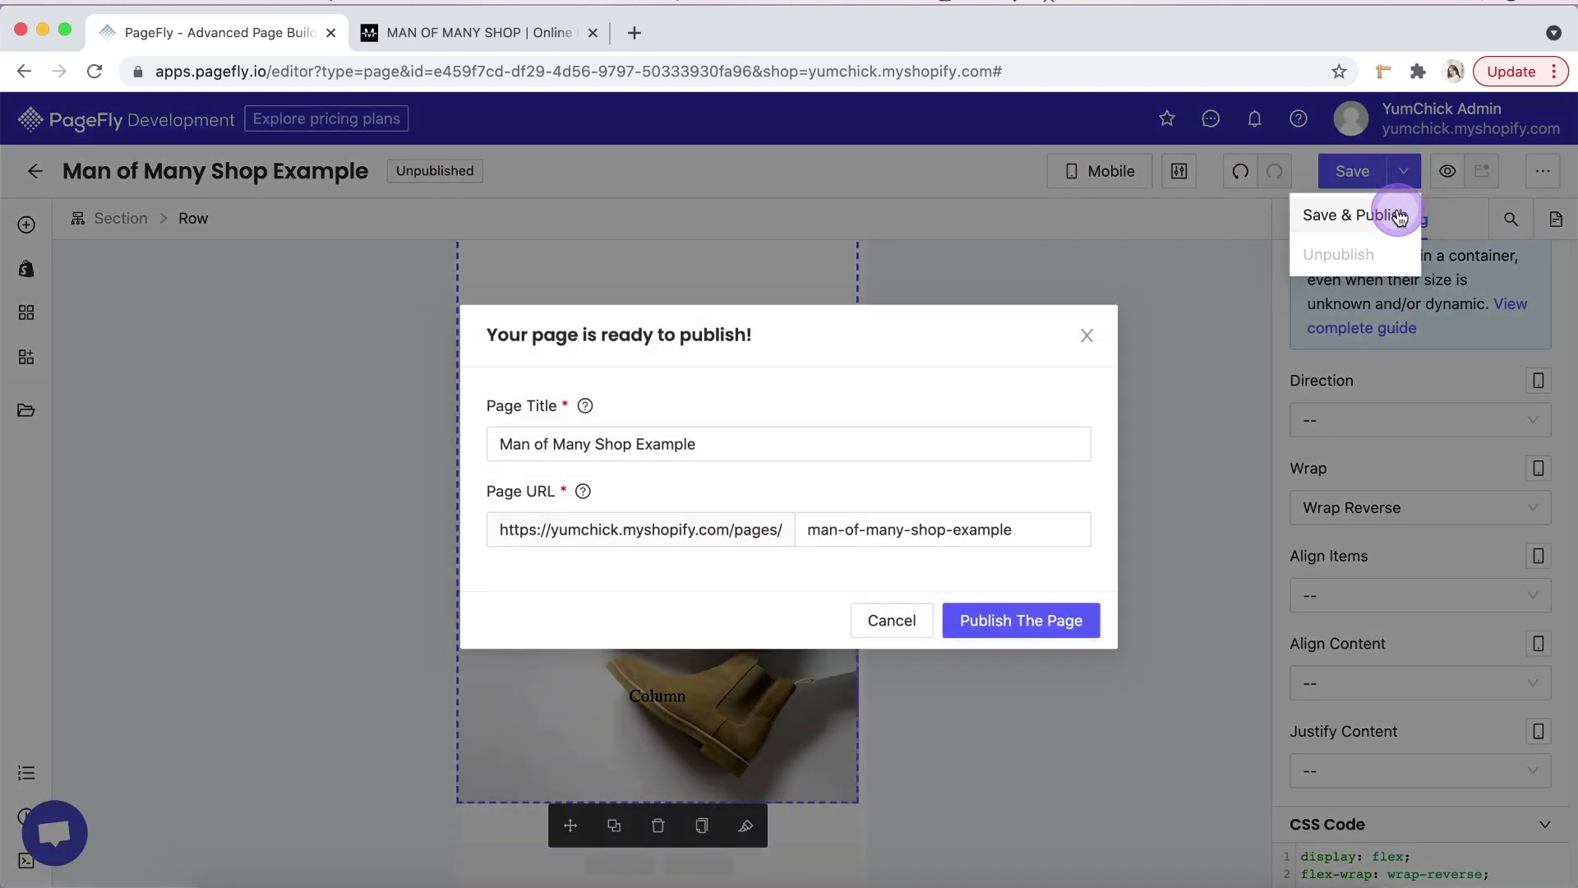
pyautogui.click(1025, 621)
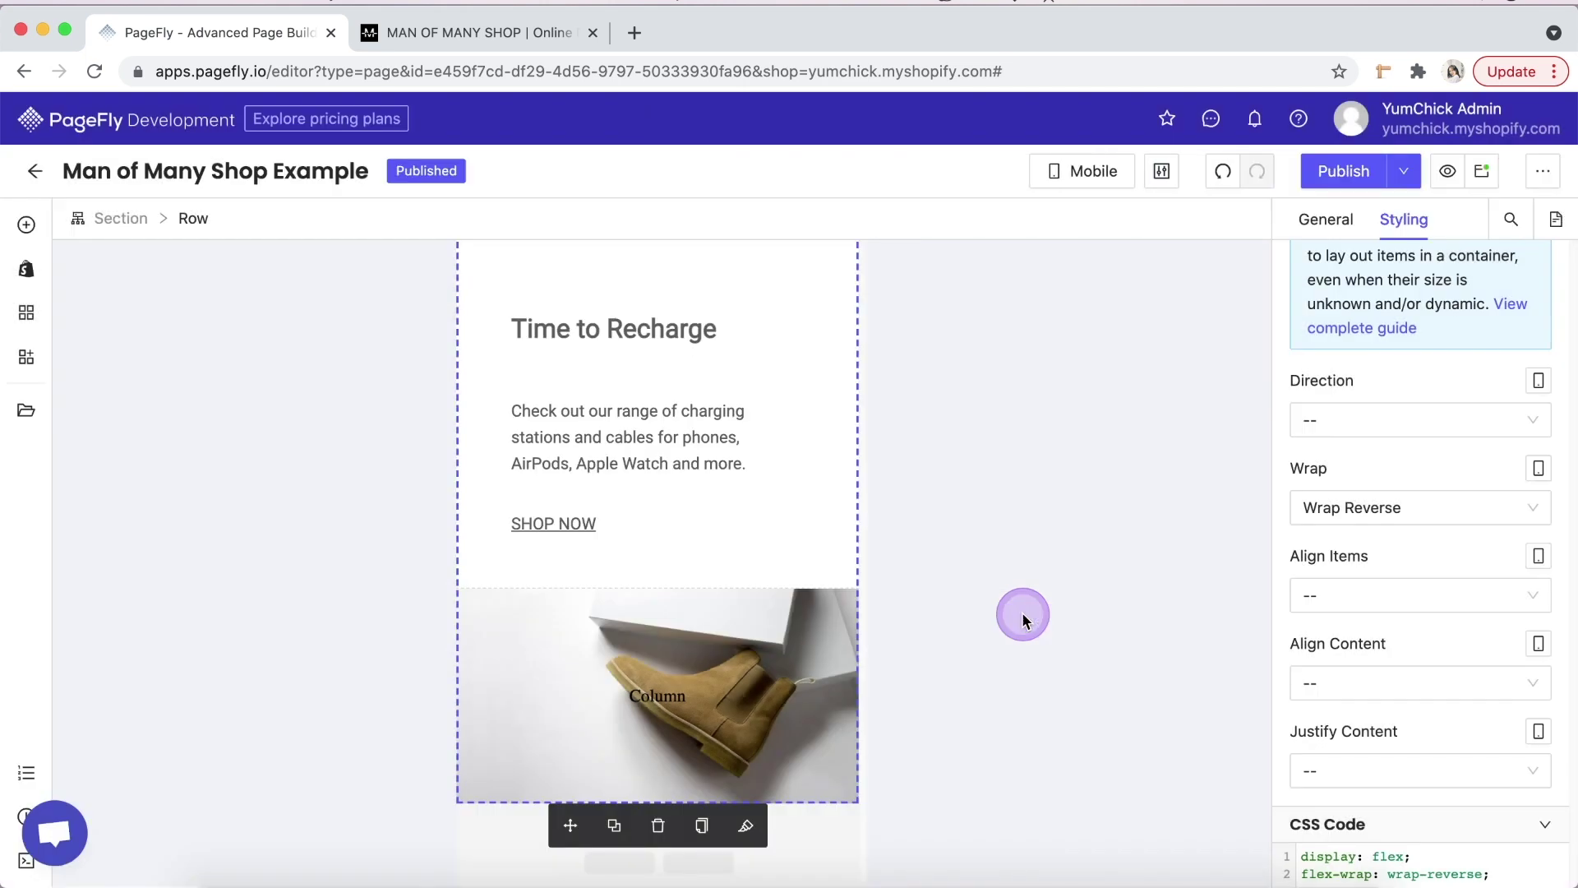
pyautogui.click(1480, 171)
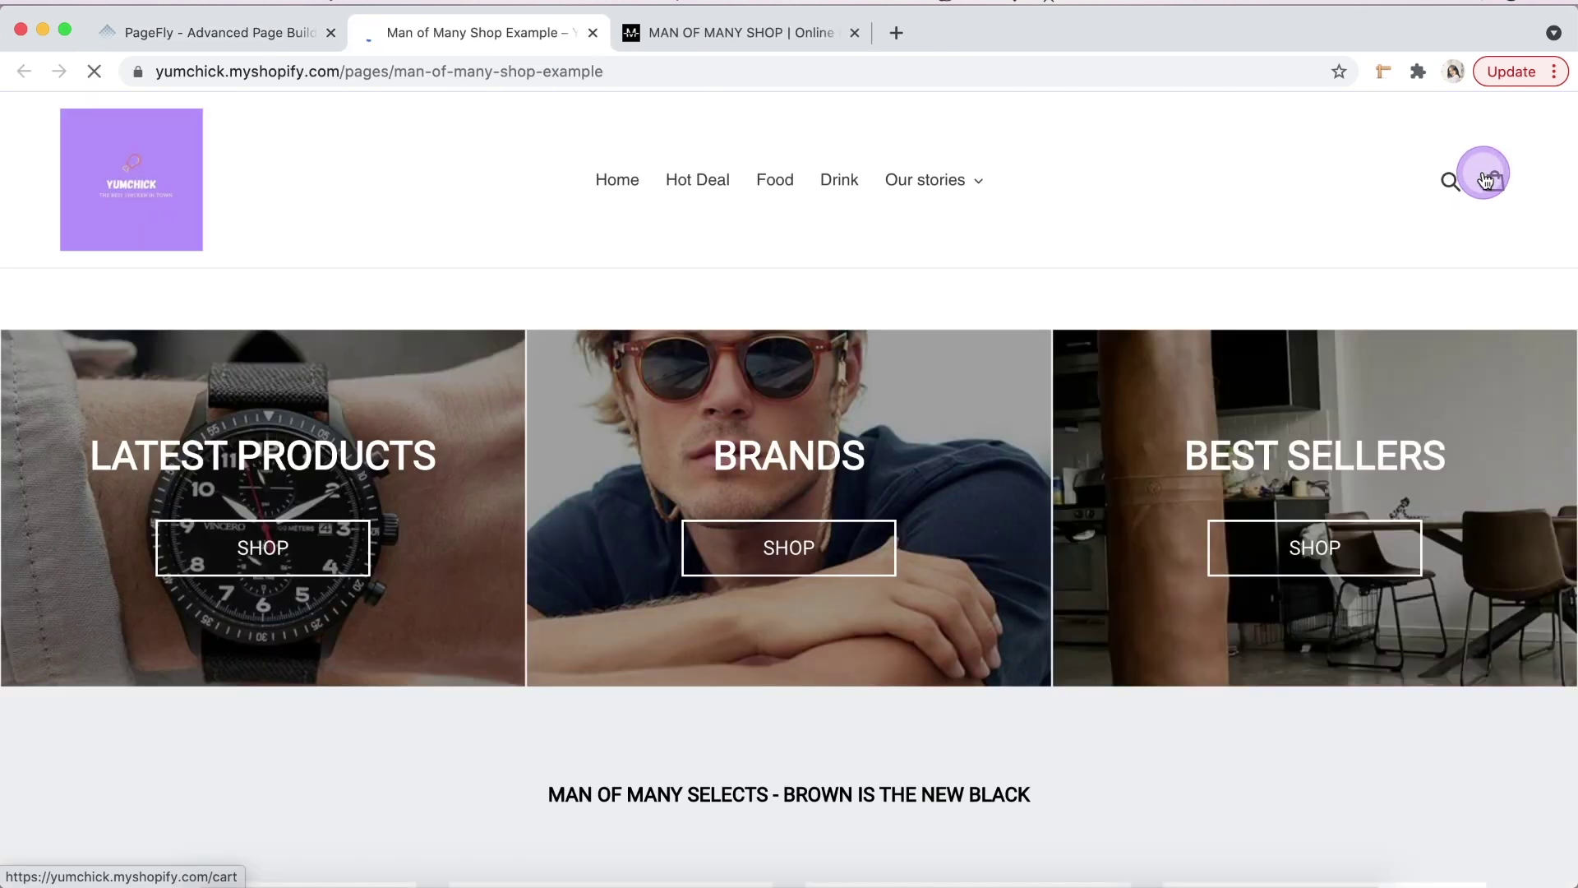
pyautogui.scroll(-10, 1484, 176)
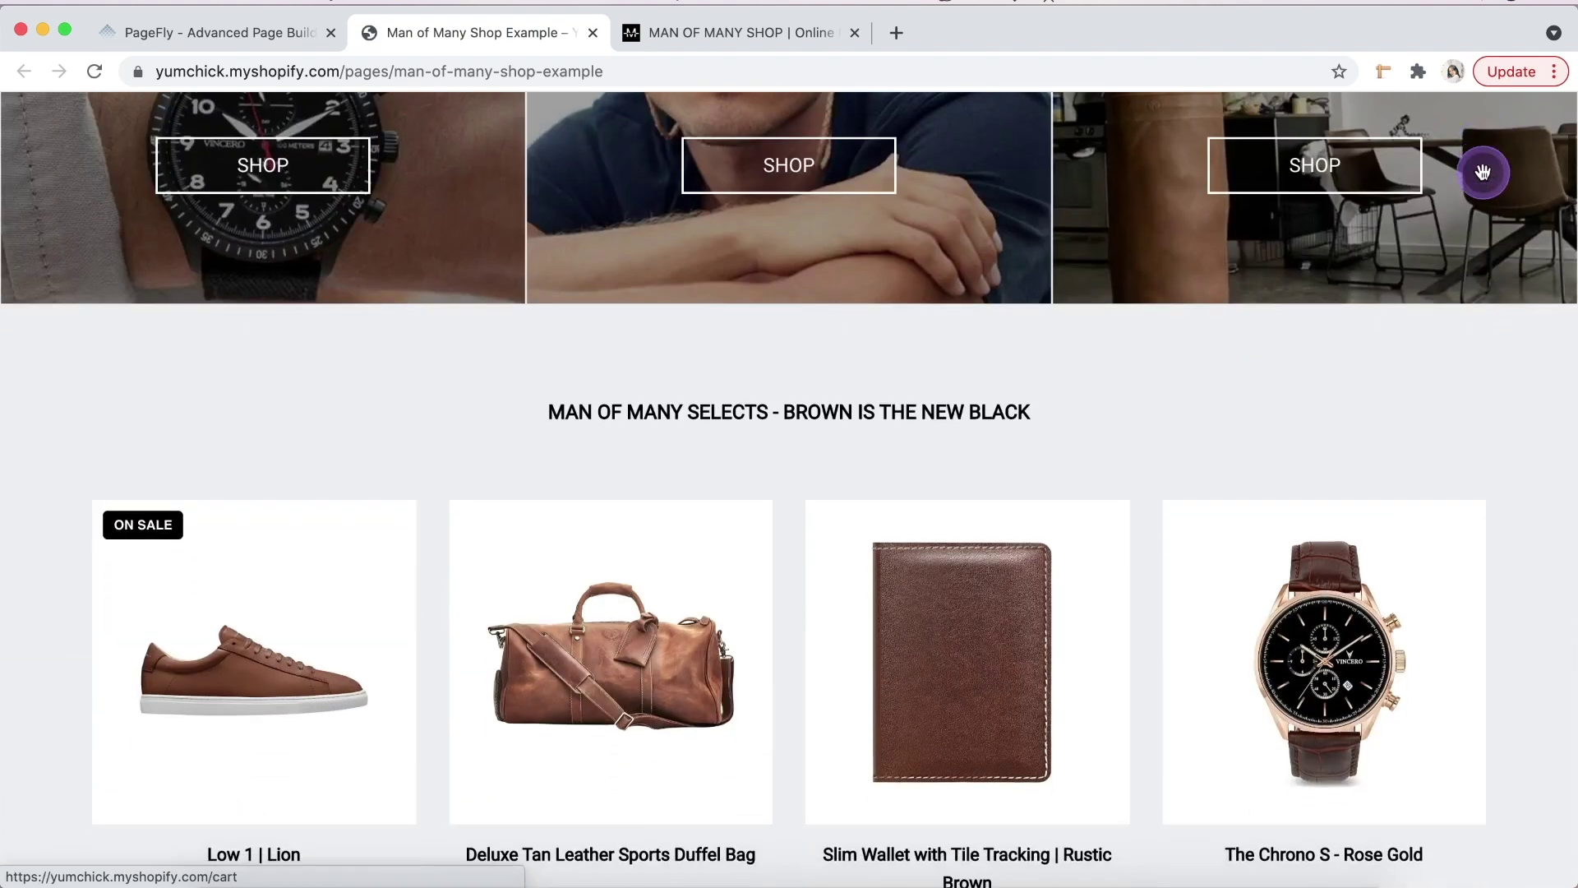
pyautogui.scroll(-10, 1485, 175)
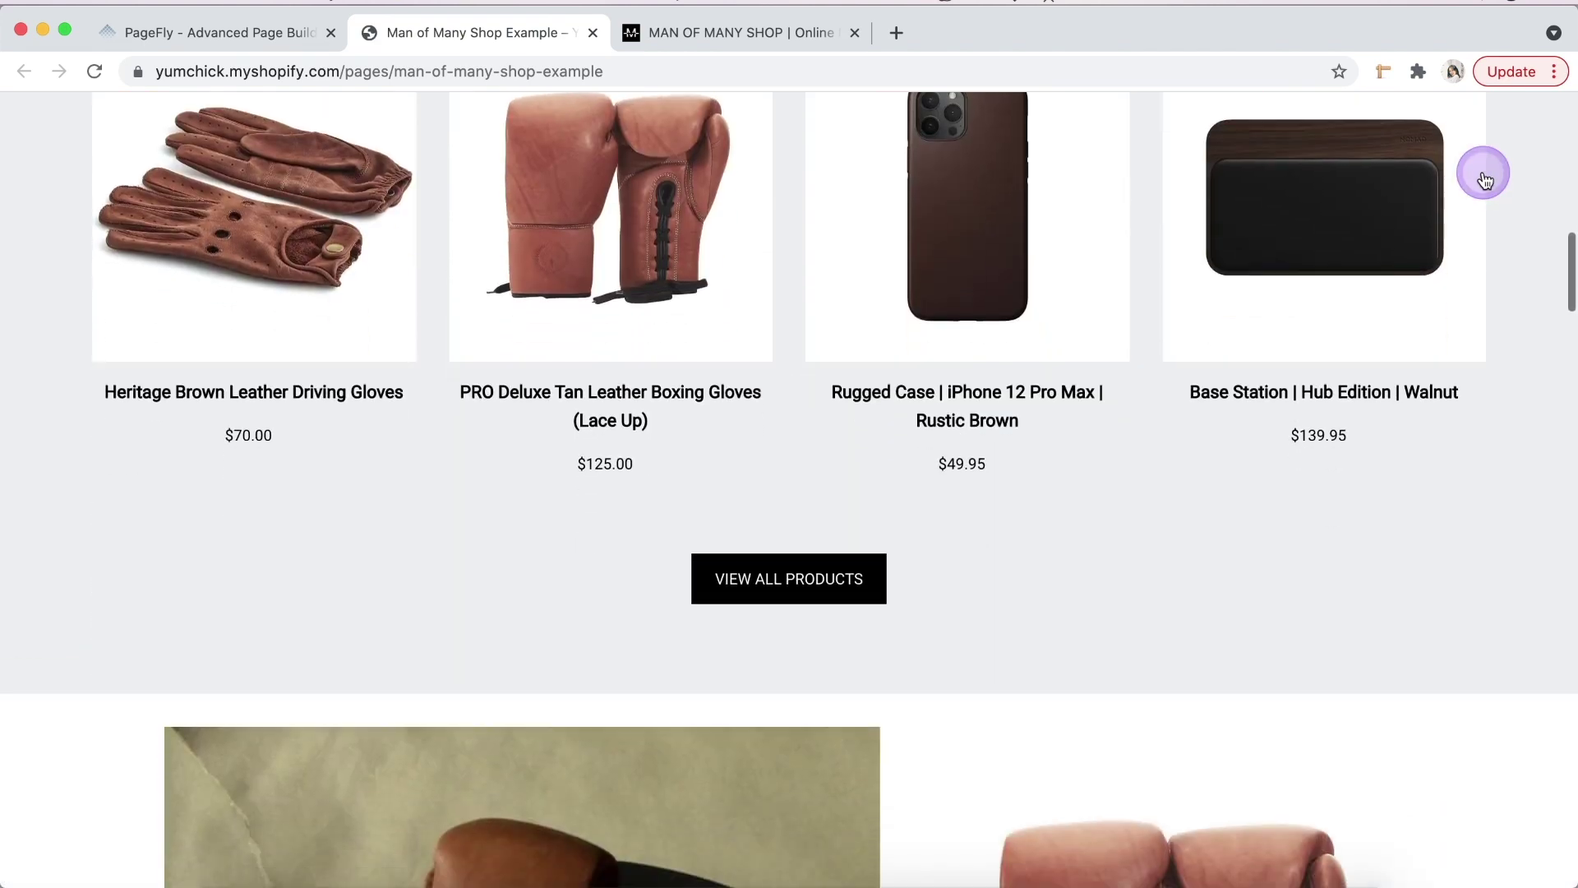
pyautogui.scroll(-1, 1485, 177)
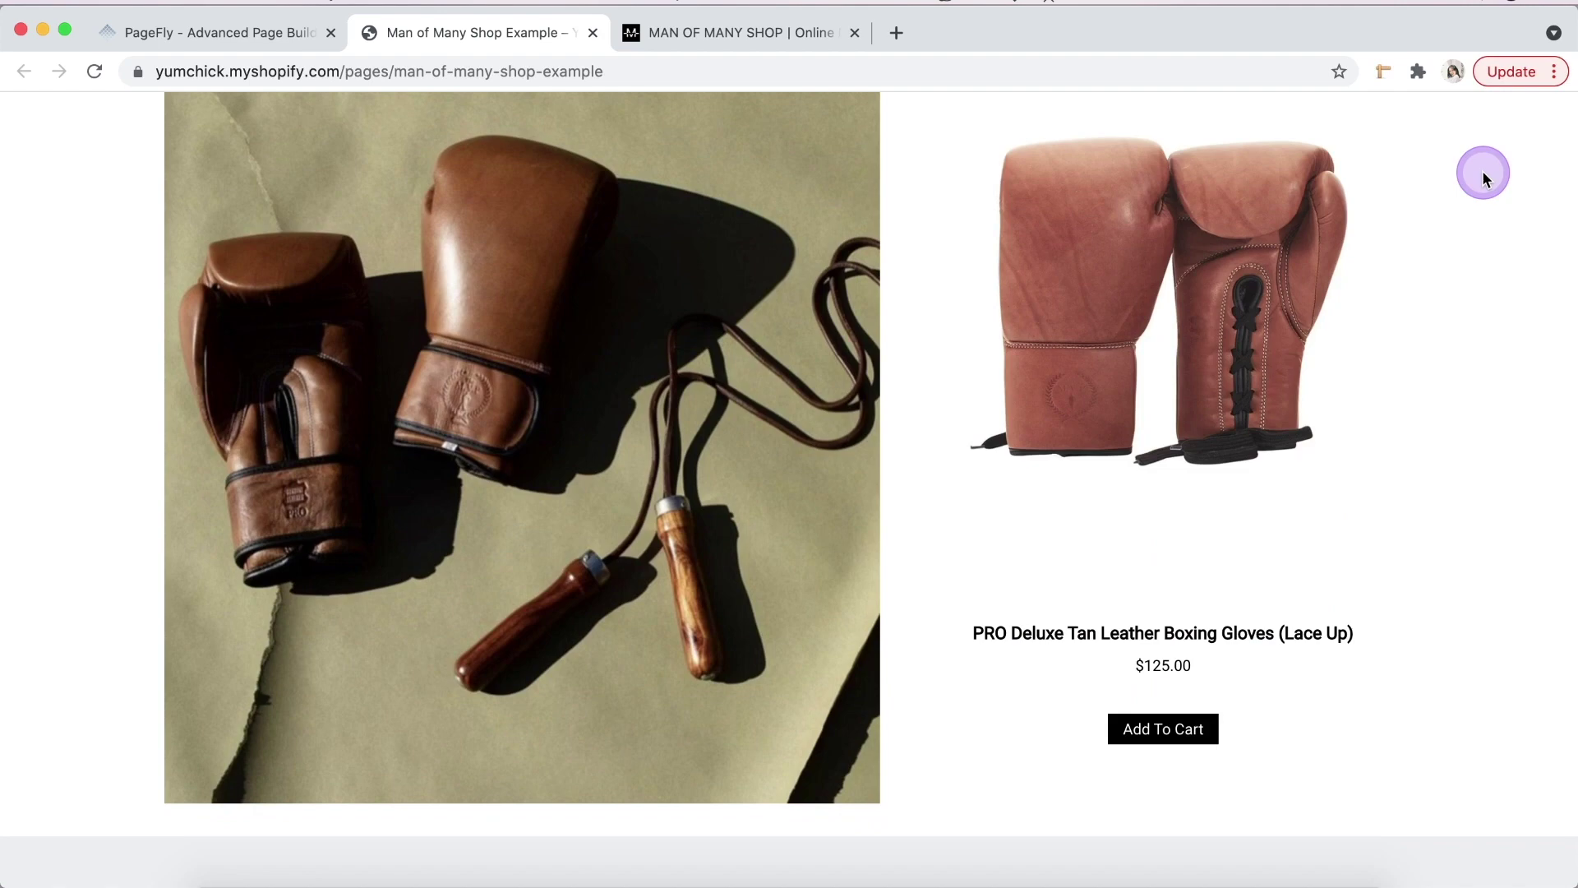
pyautogui.scroll(-10, 1484, 177)
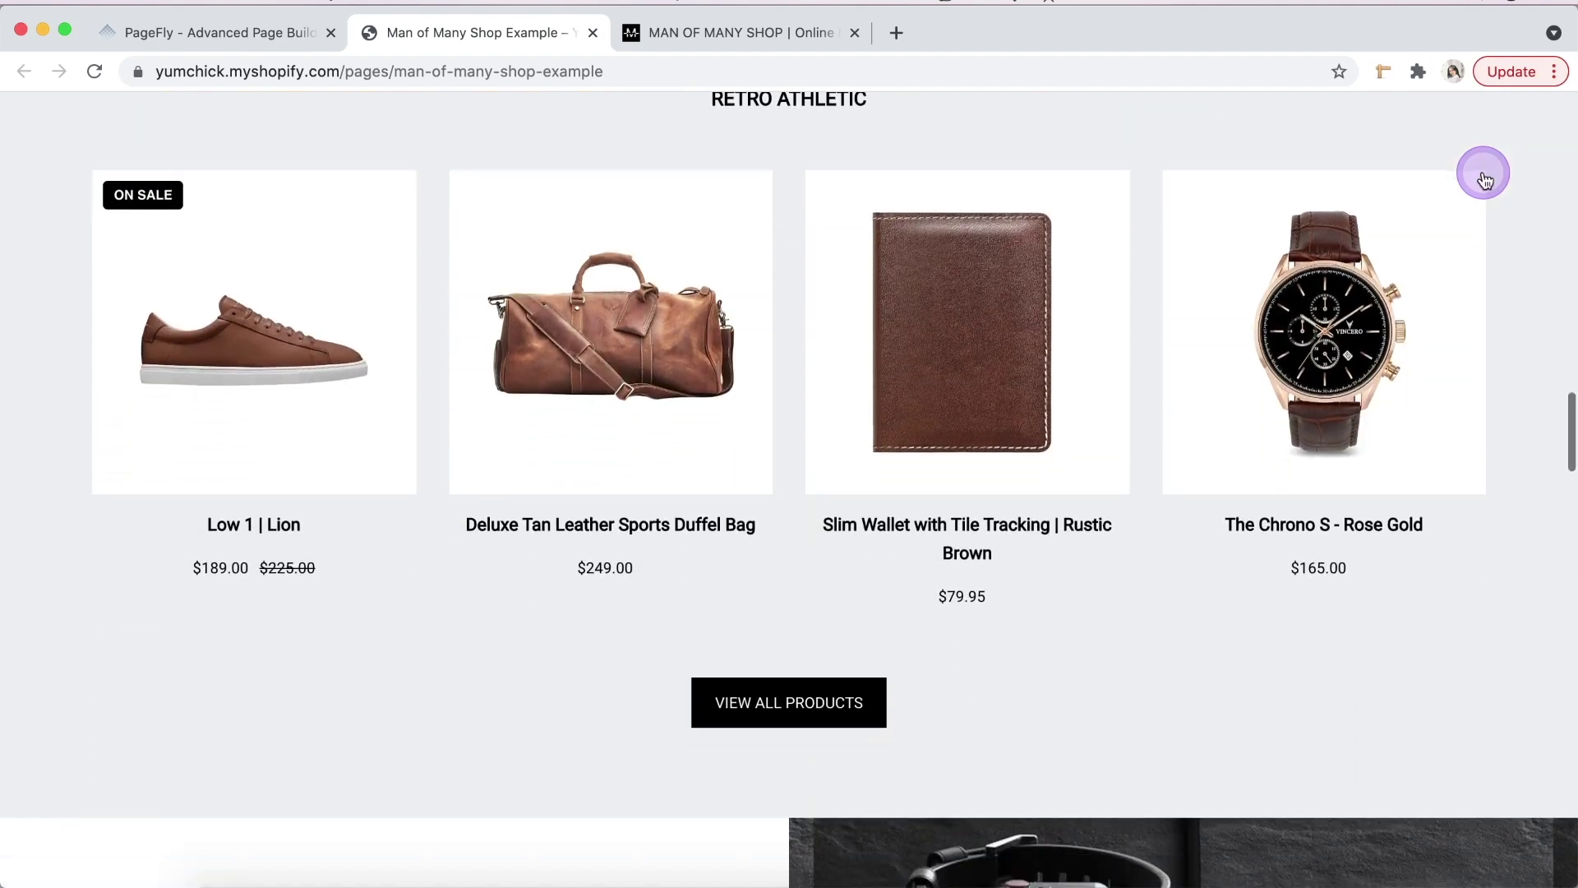
pyautogui.scroll(-12, 1485, 174)
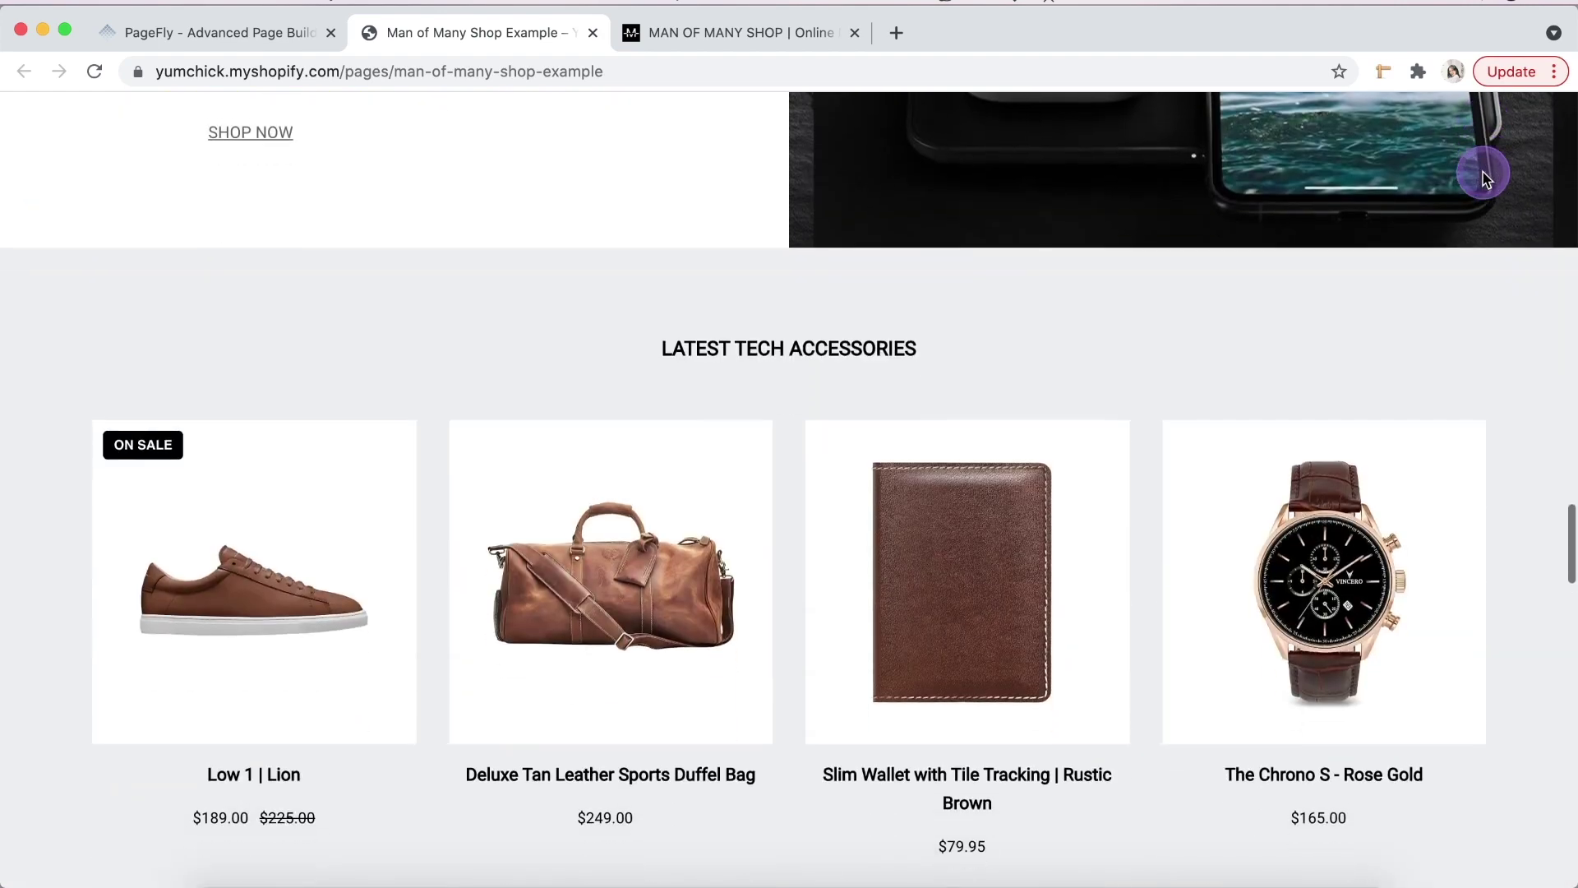
pyautogui.scroll(-15, 1484, 177)
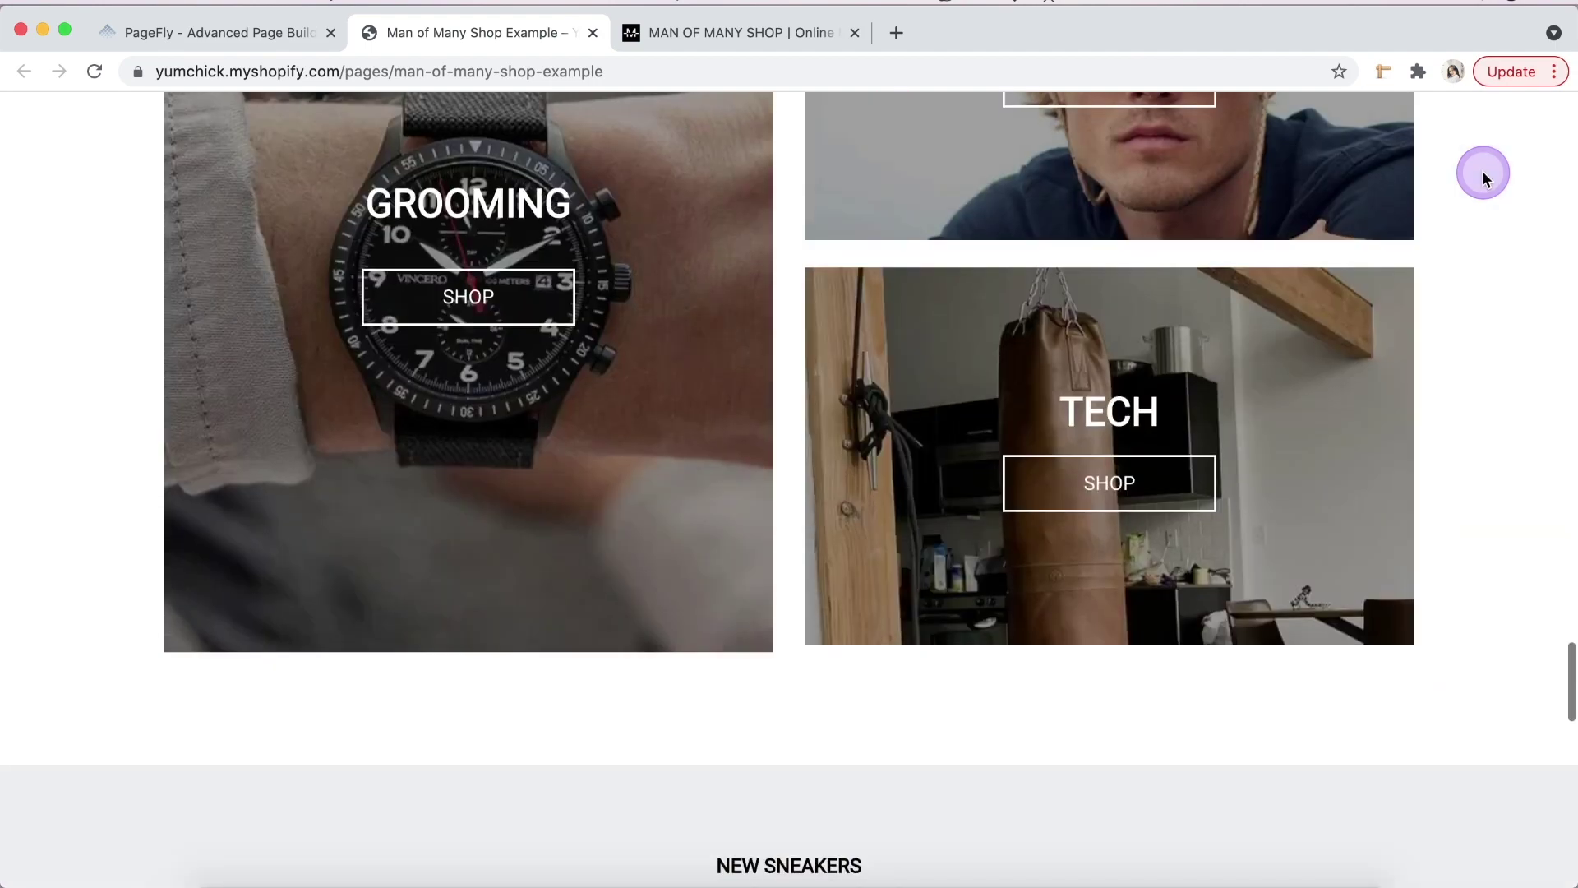
pyautogui.scroll(-12, 1485, 178)
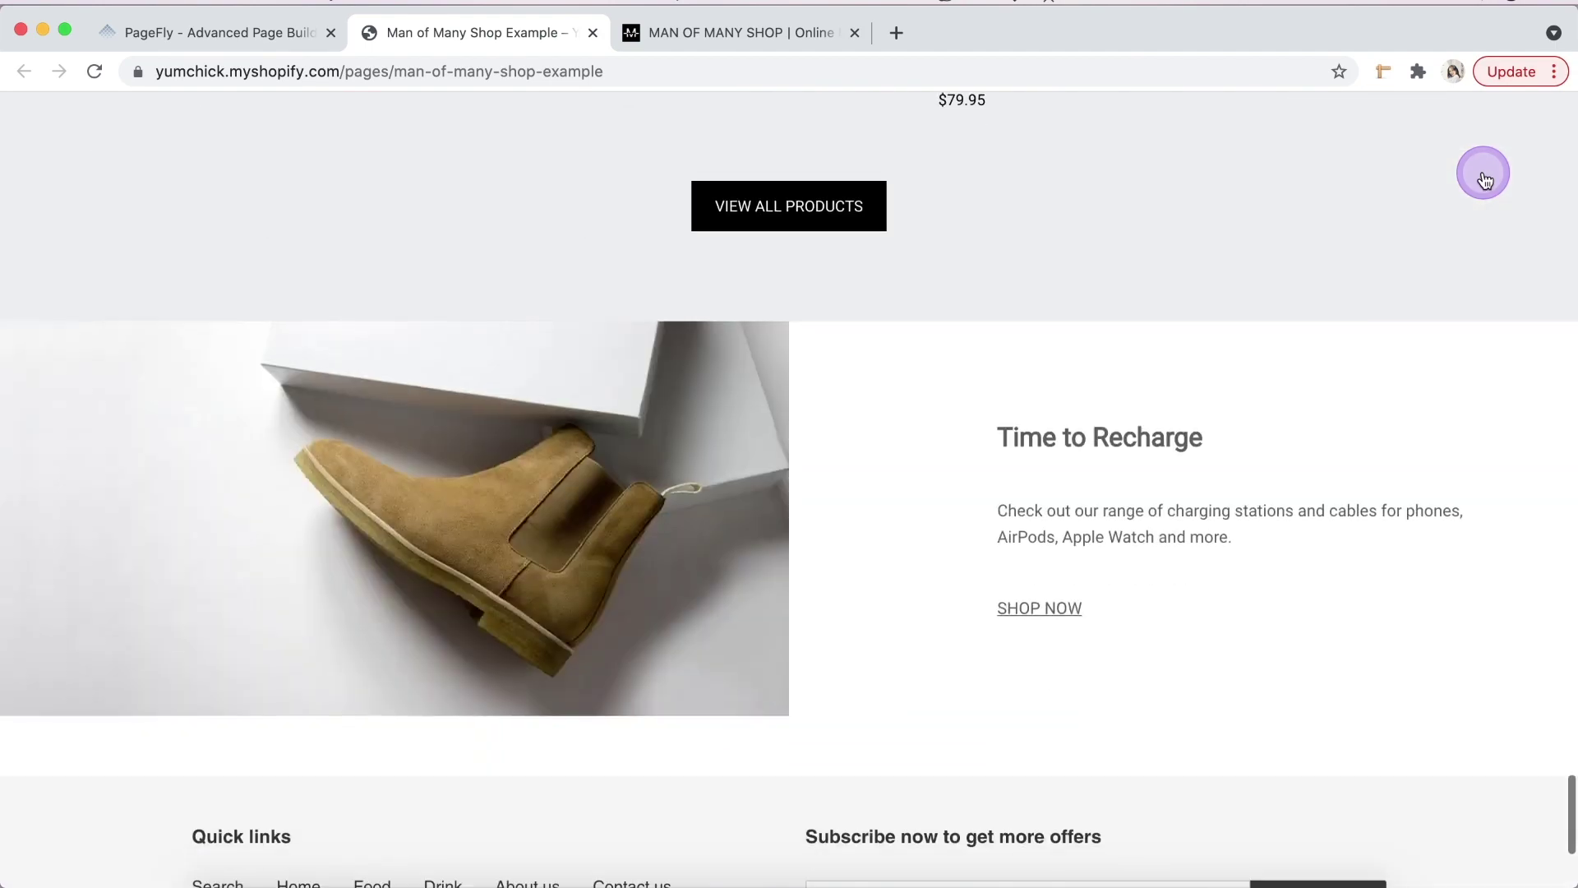
pyautogui.scroll(-5, 1485, 178)
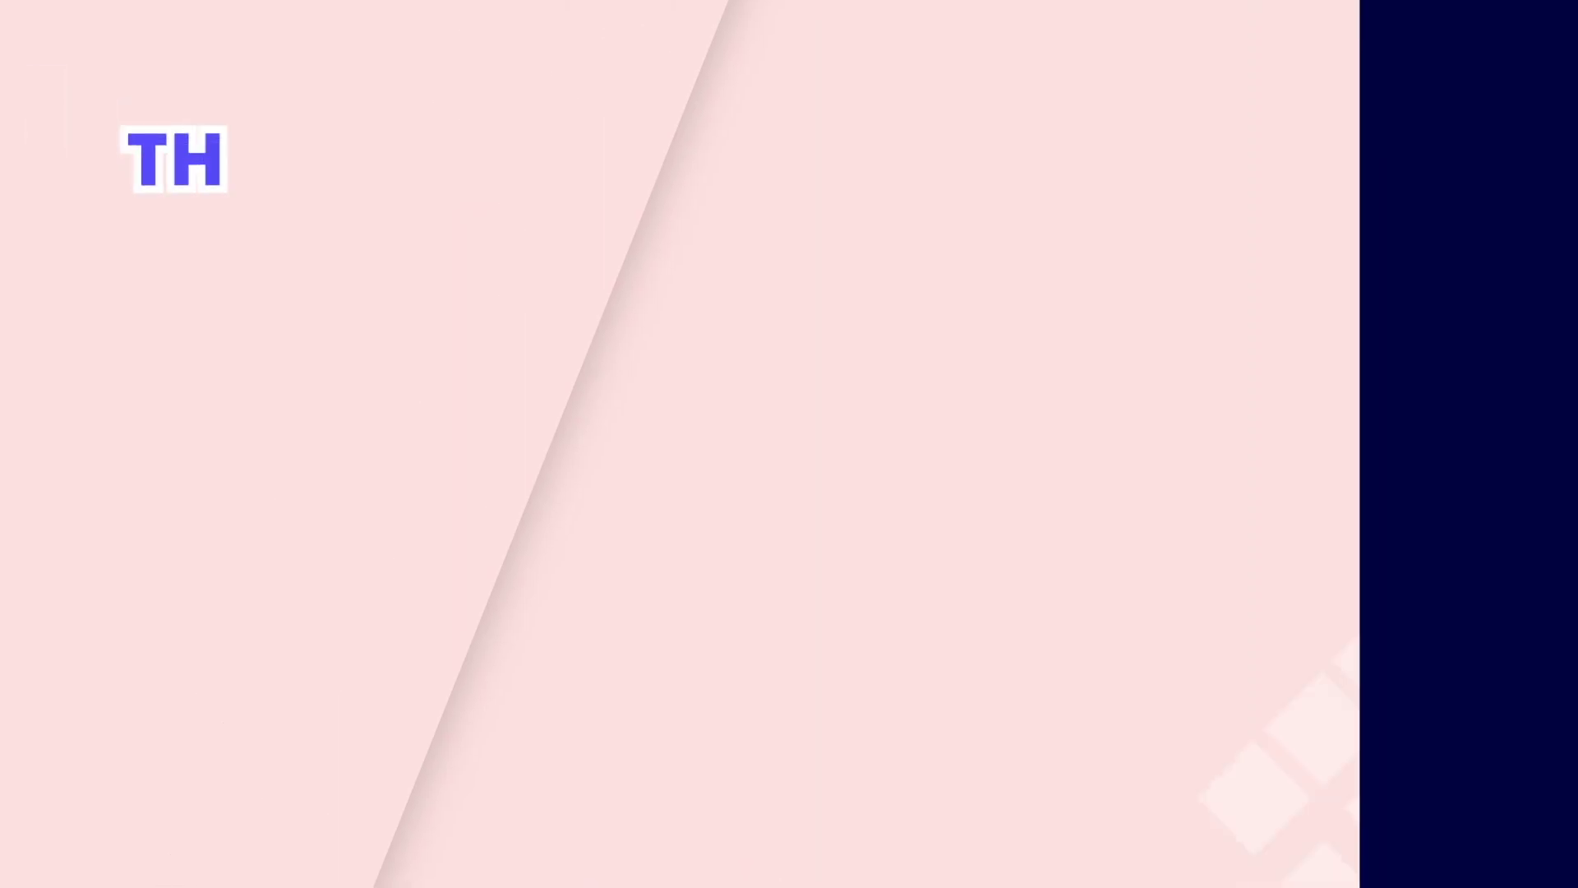